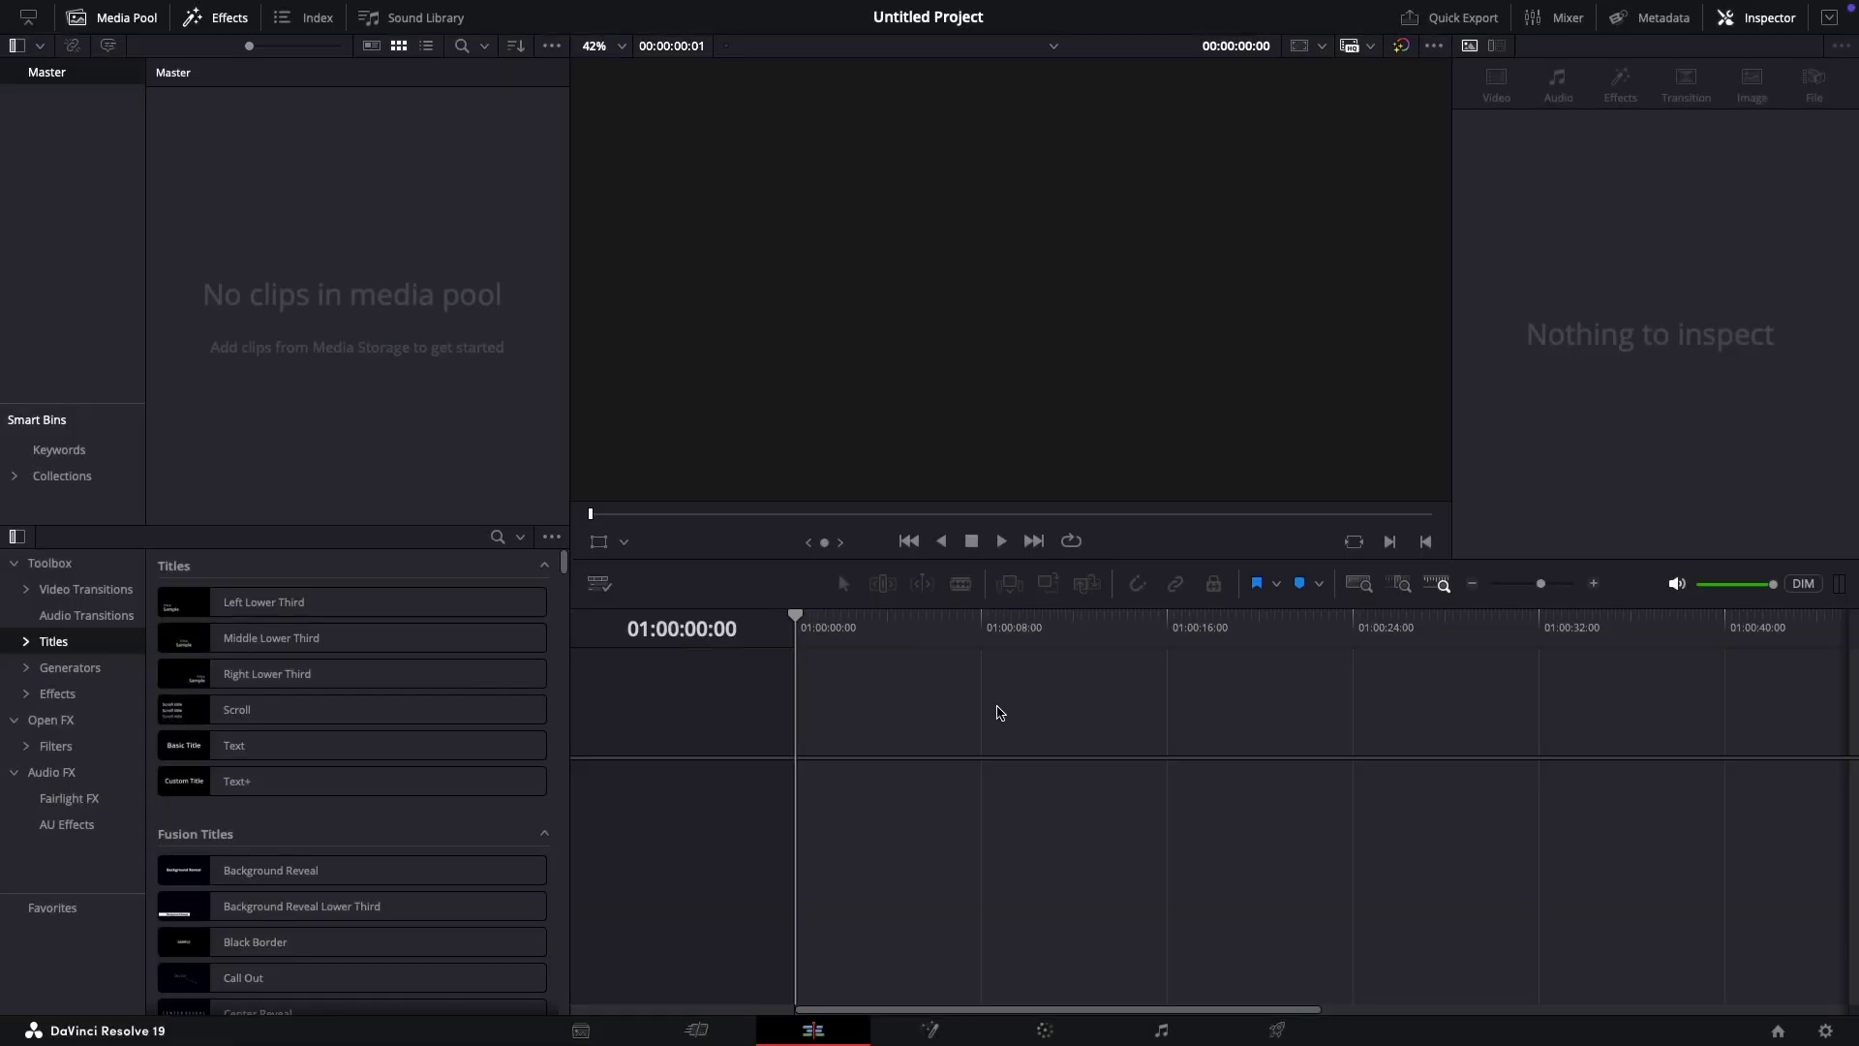
Step: Set the project timeline frame rate to 30 fps in Project Settings and save
click(1827, 1033)
click(929, 404)
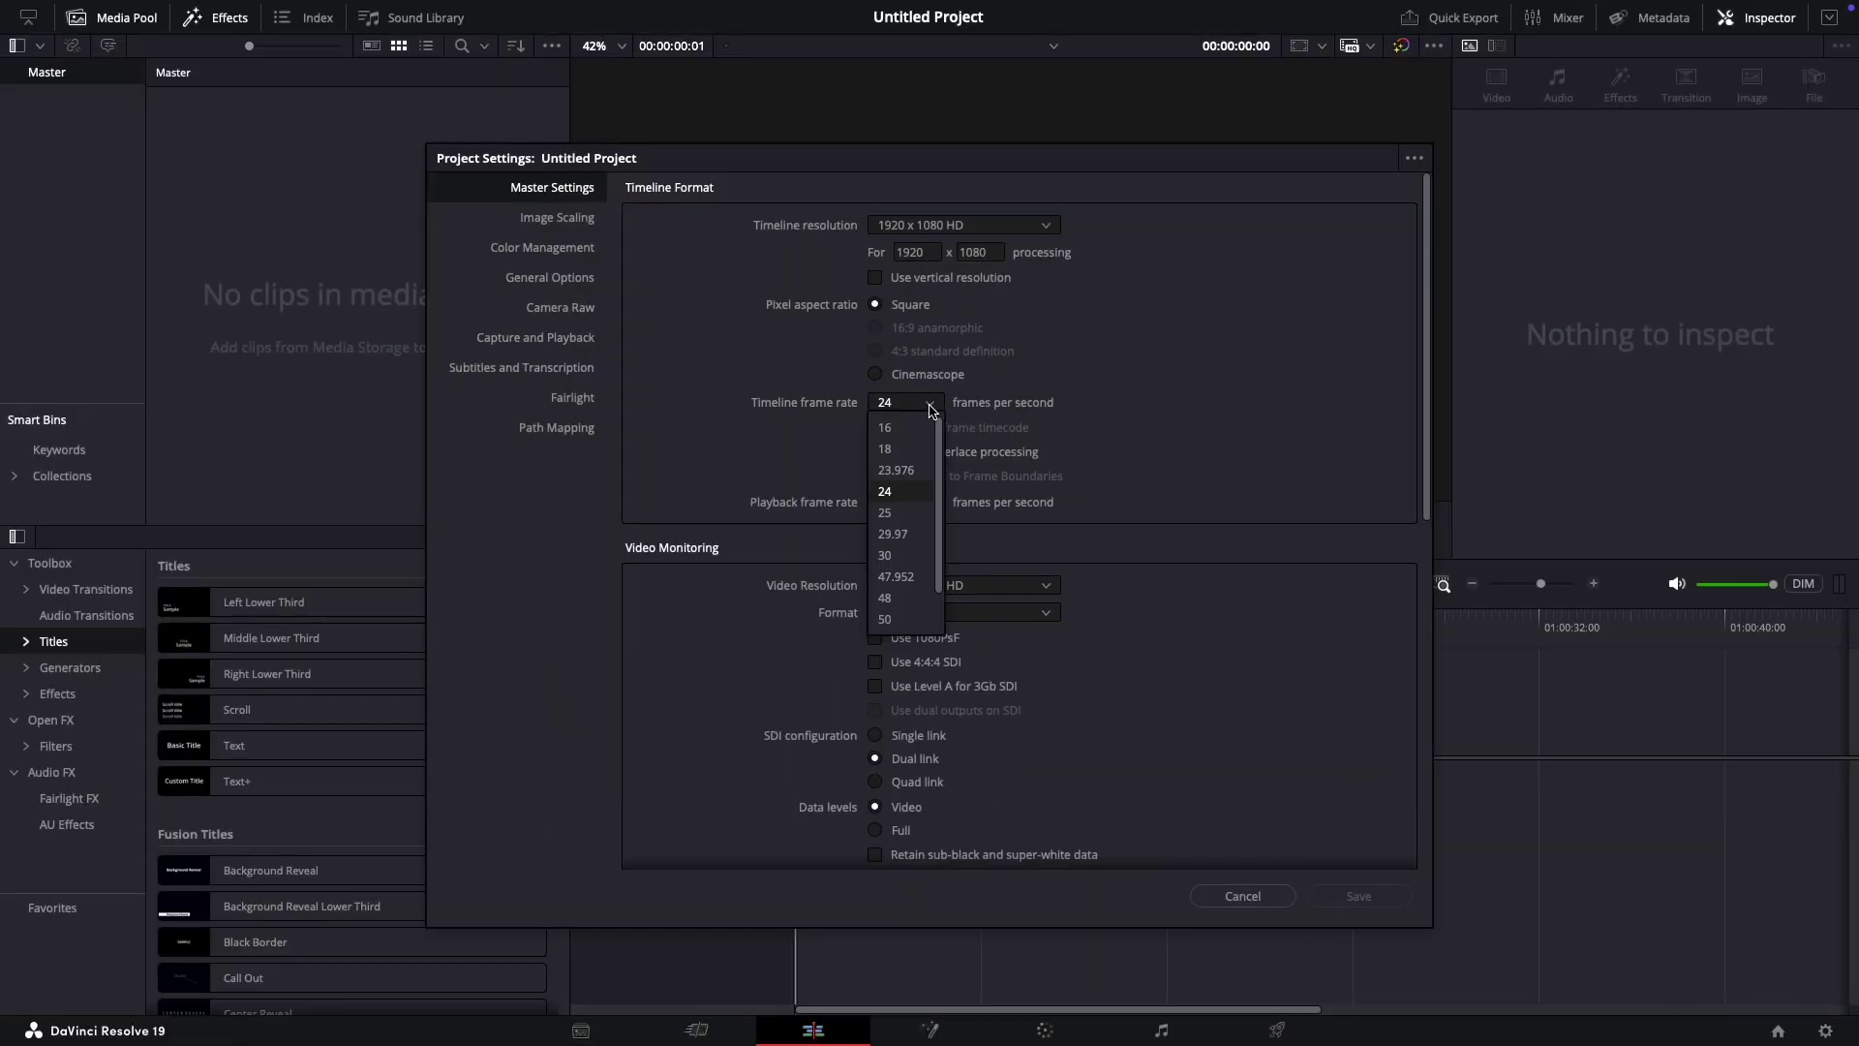
click(892, 556)
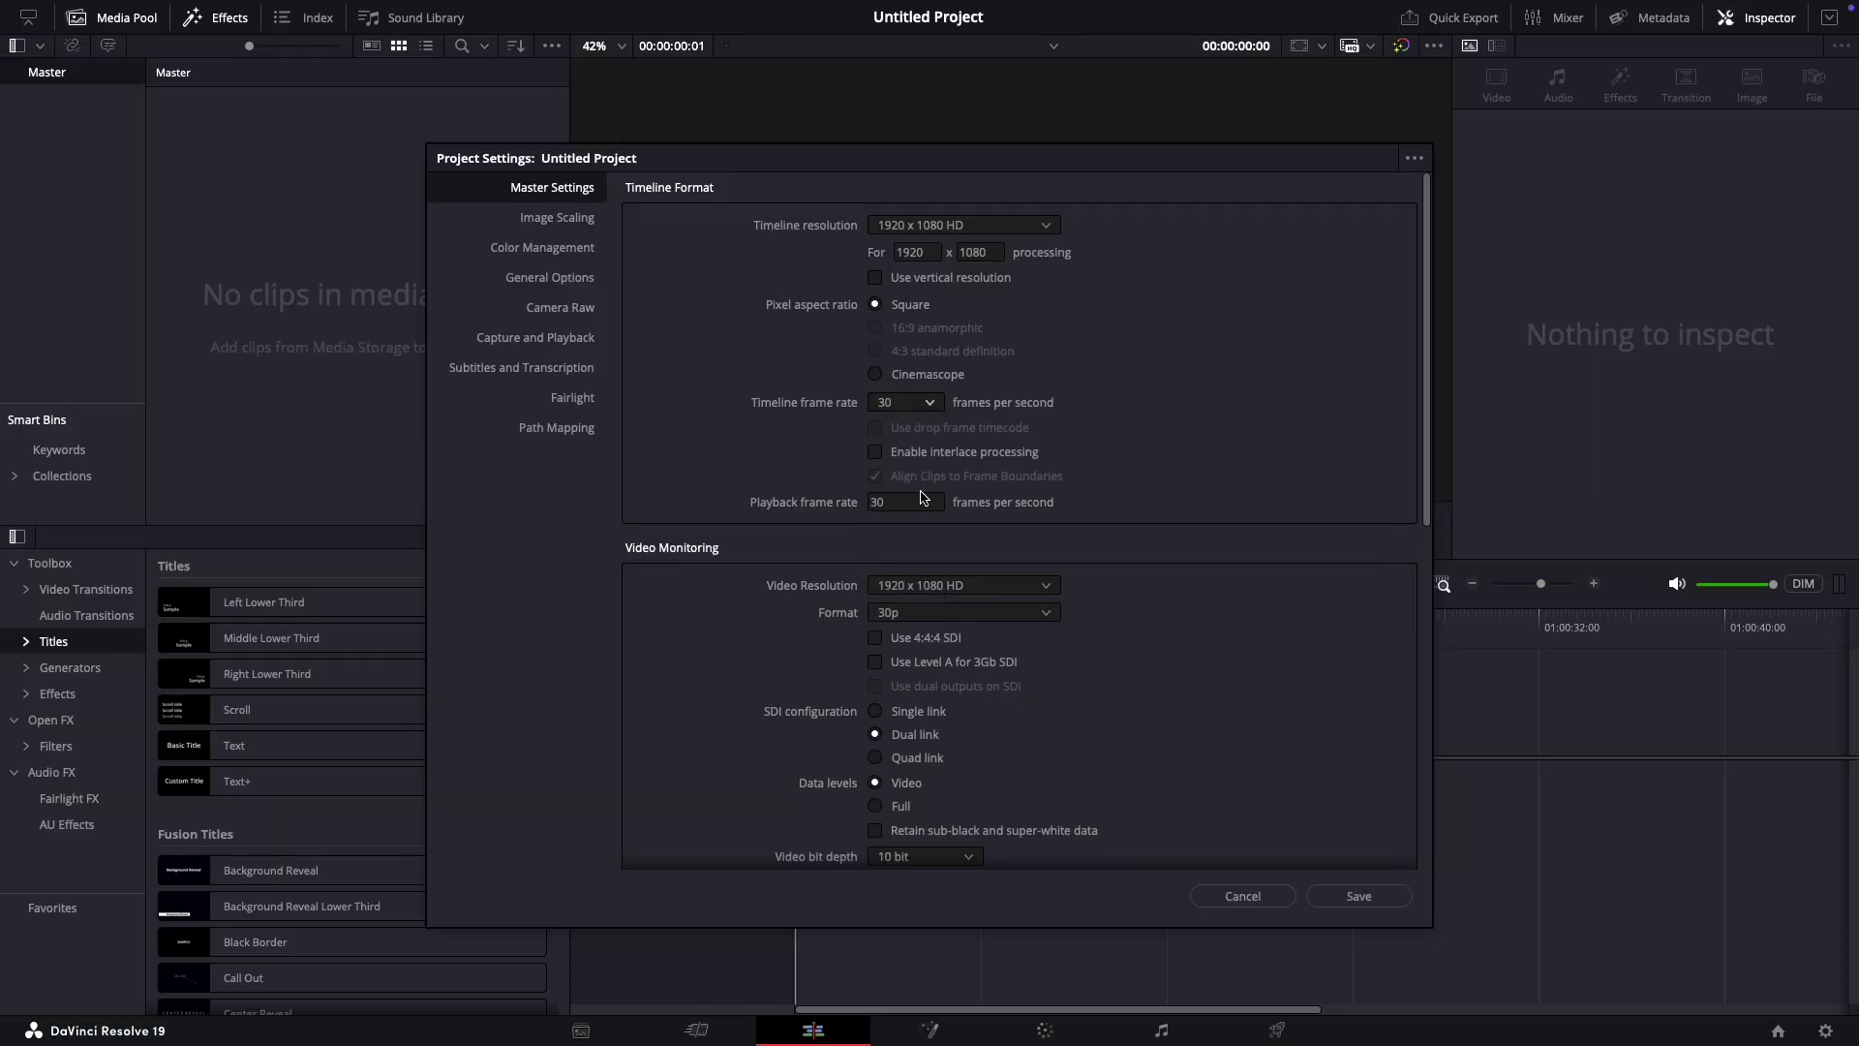
click(1342, 895)
Step: Create a Fusion Composition clip lasting 00:00:10:00 and drop it at the start of the timeline
right_click(410, 244)
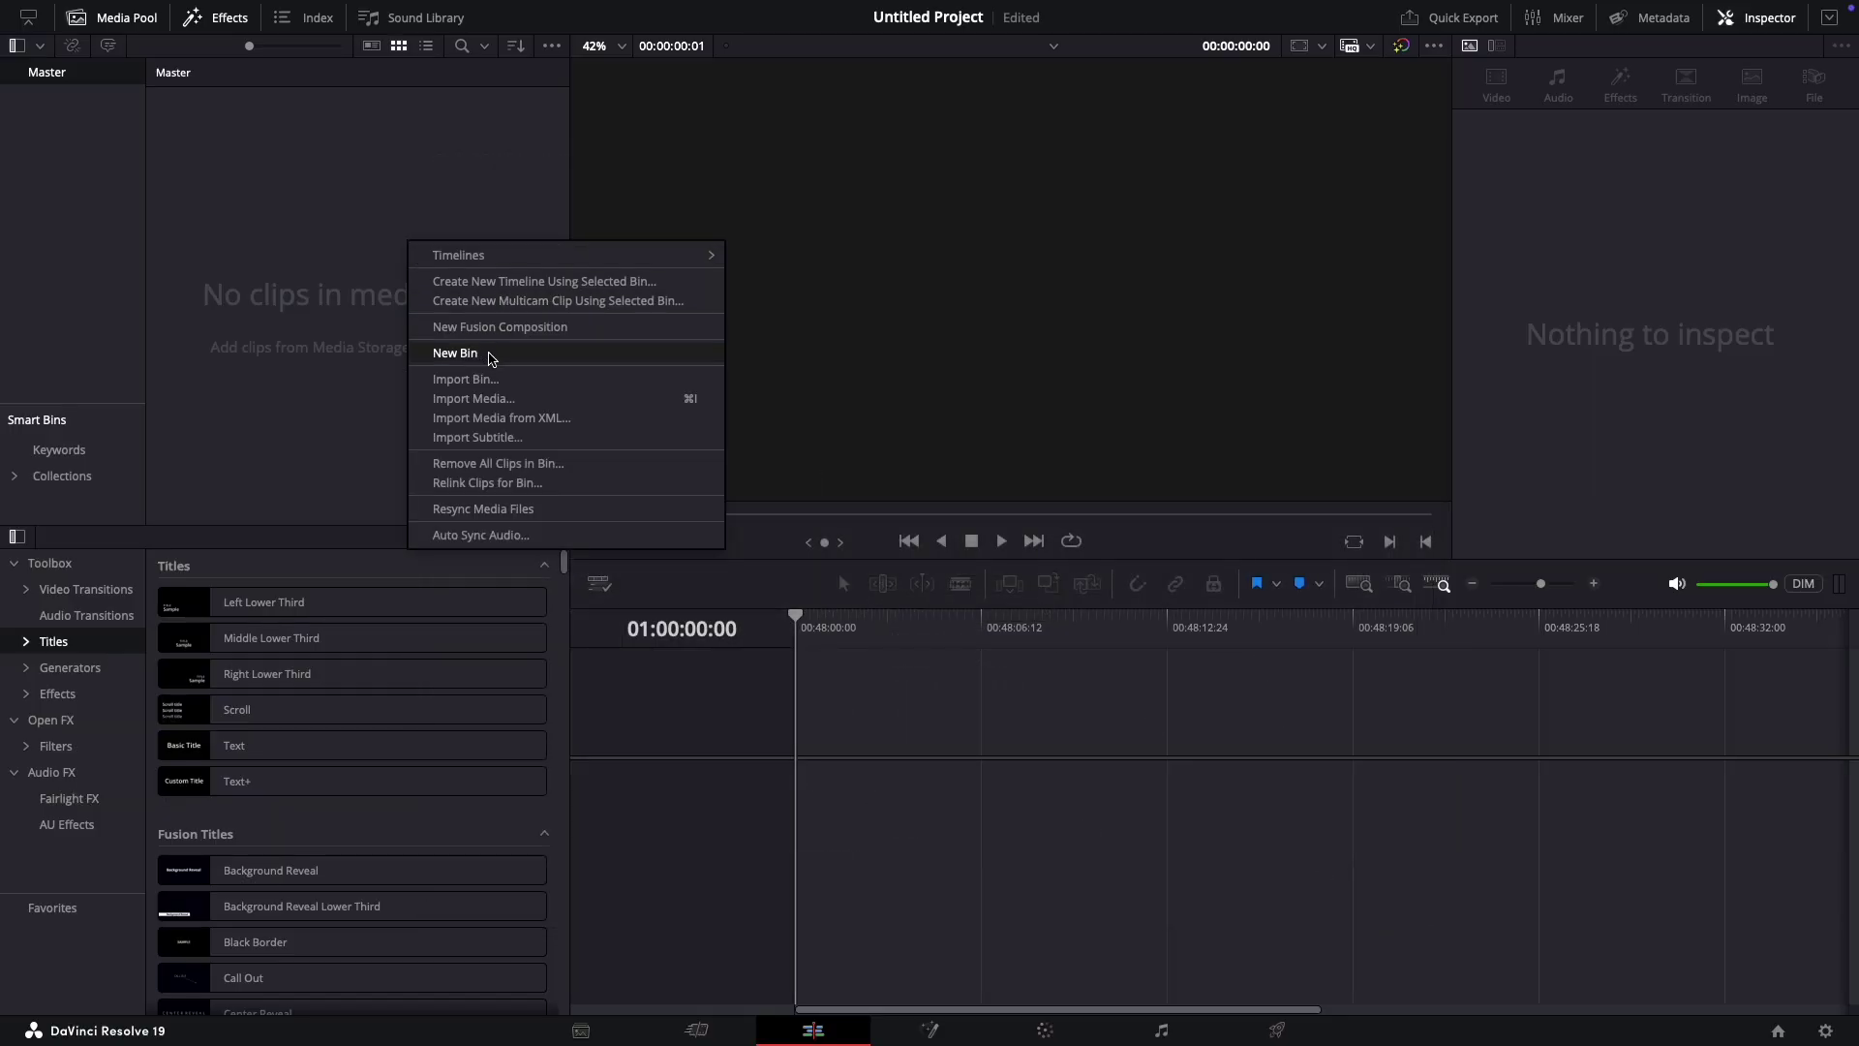
click(521, 328)
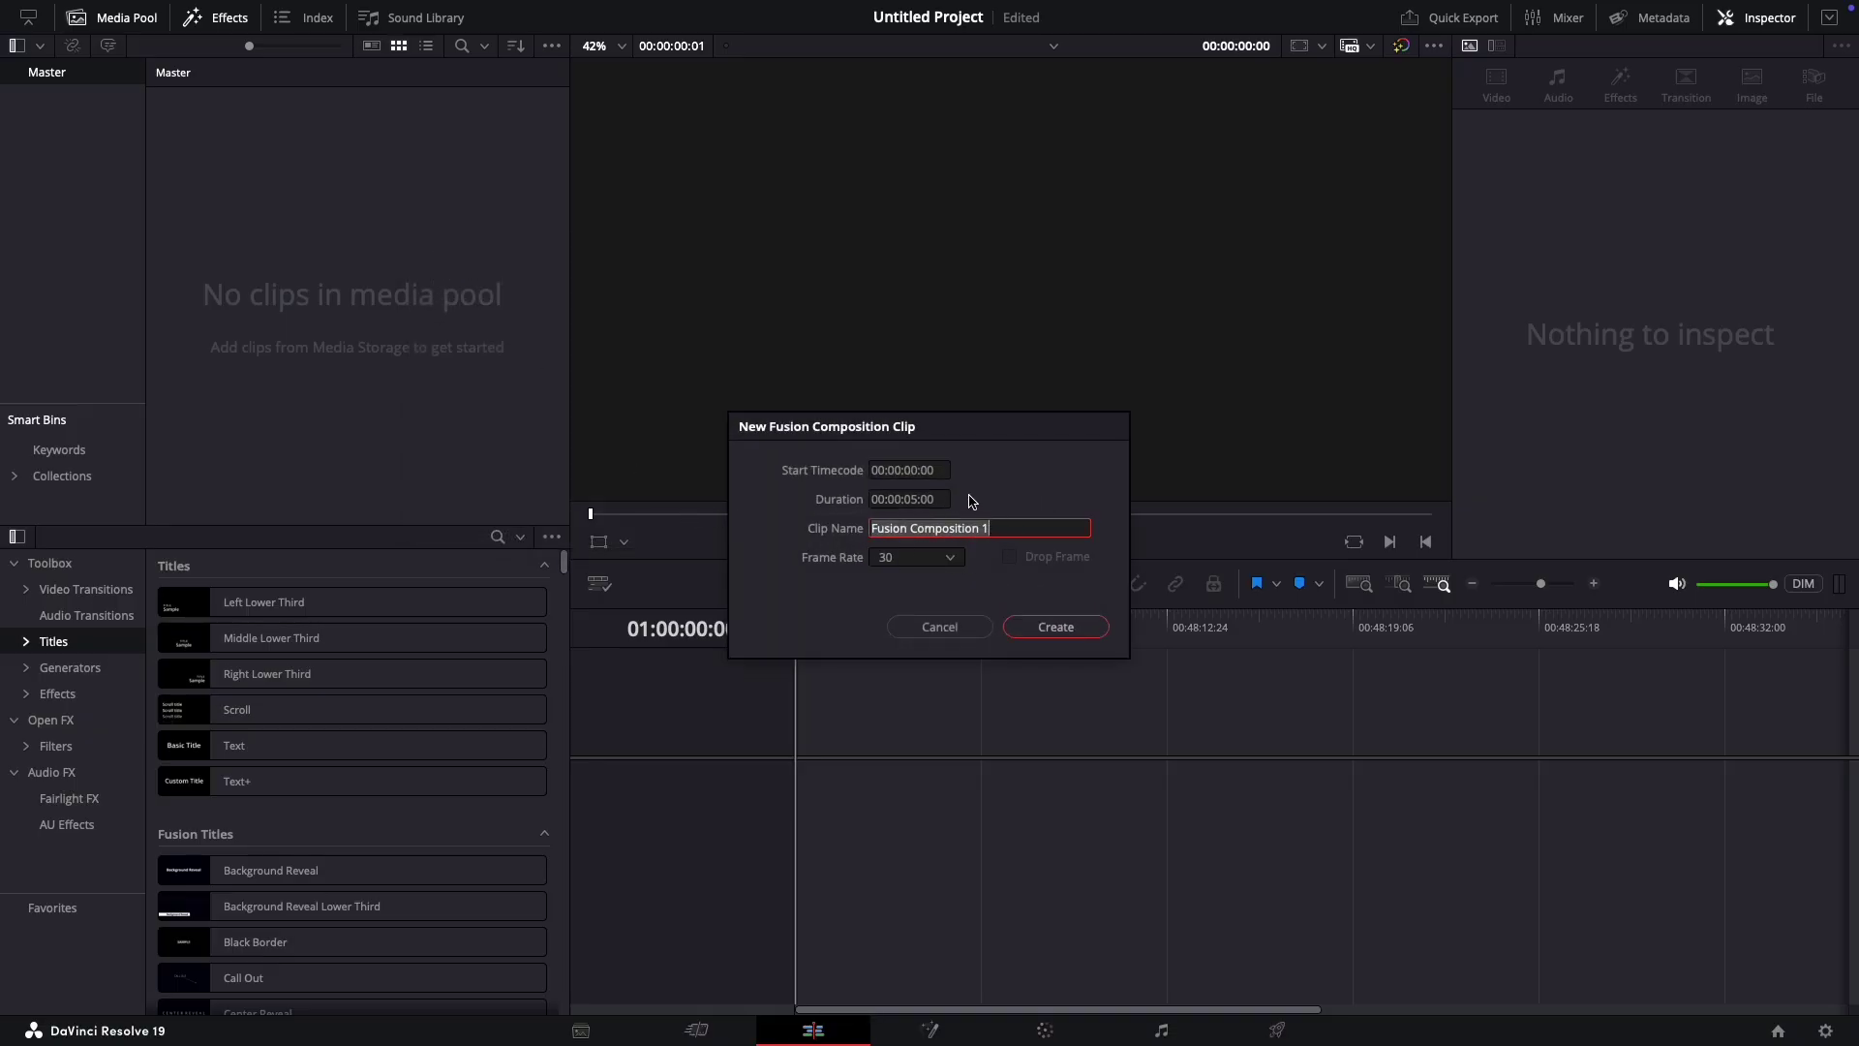
click(918, 500)
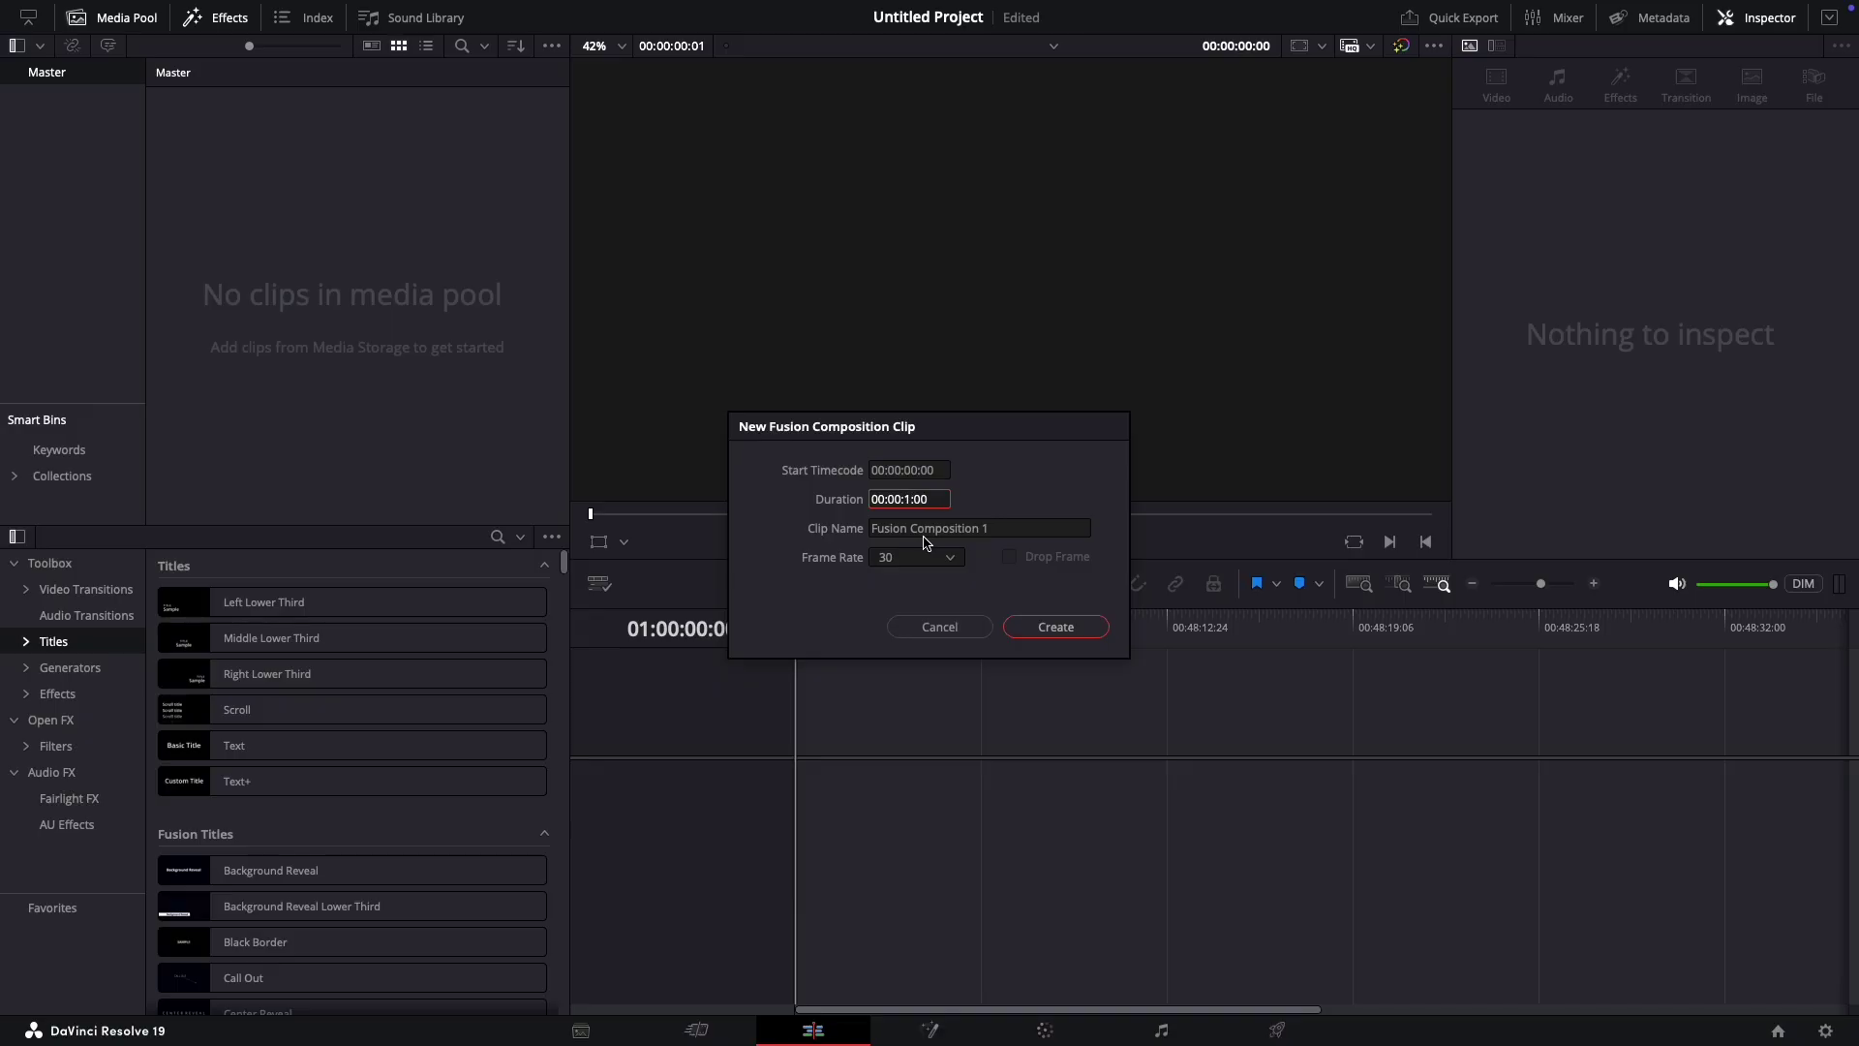
click(1065, 632)
mouse_move(230, 150)
mouse_down()
mouse_move(816, 826)
mouse_move(774, 821)
mouse_up()
click(945, 634)
Step: On the Fusion page, move MediaOut1, use a single viewer, and wire a new Background1 node into MediaOut1
click(944, 1029)
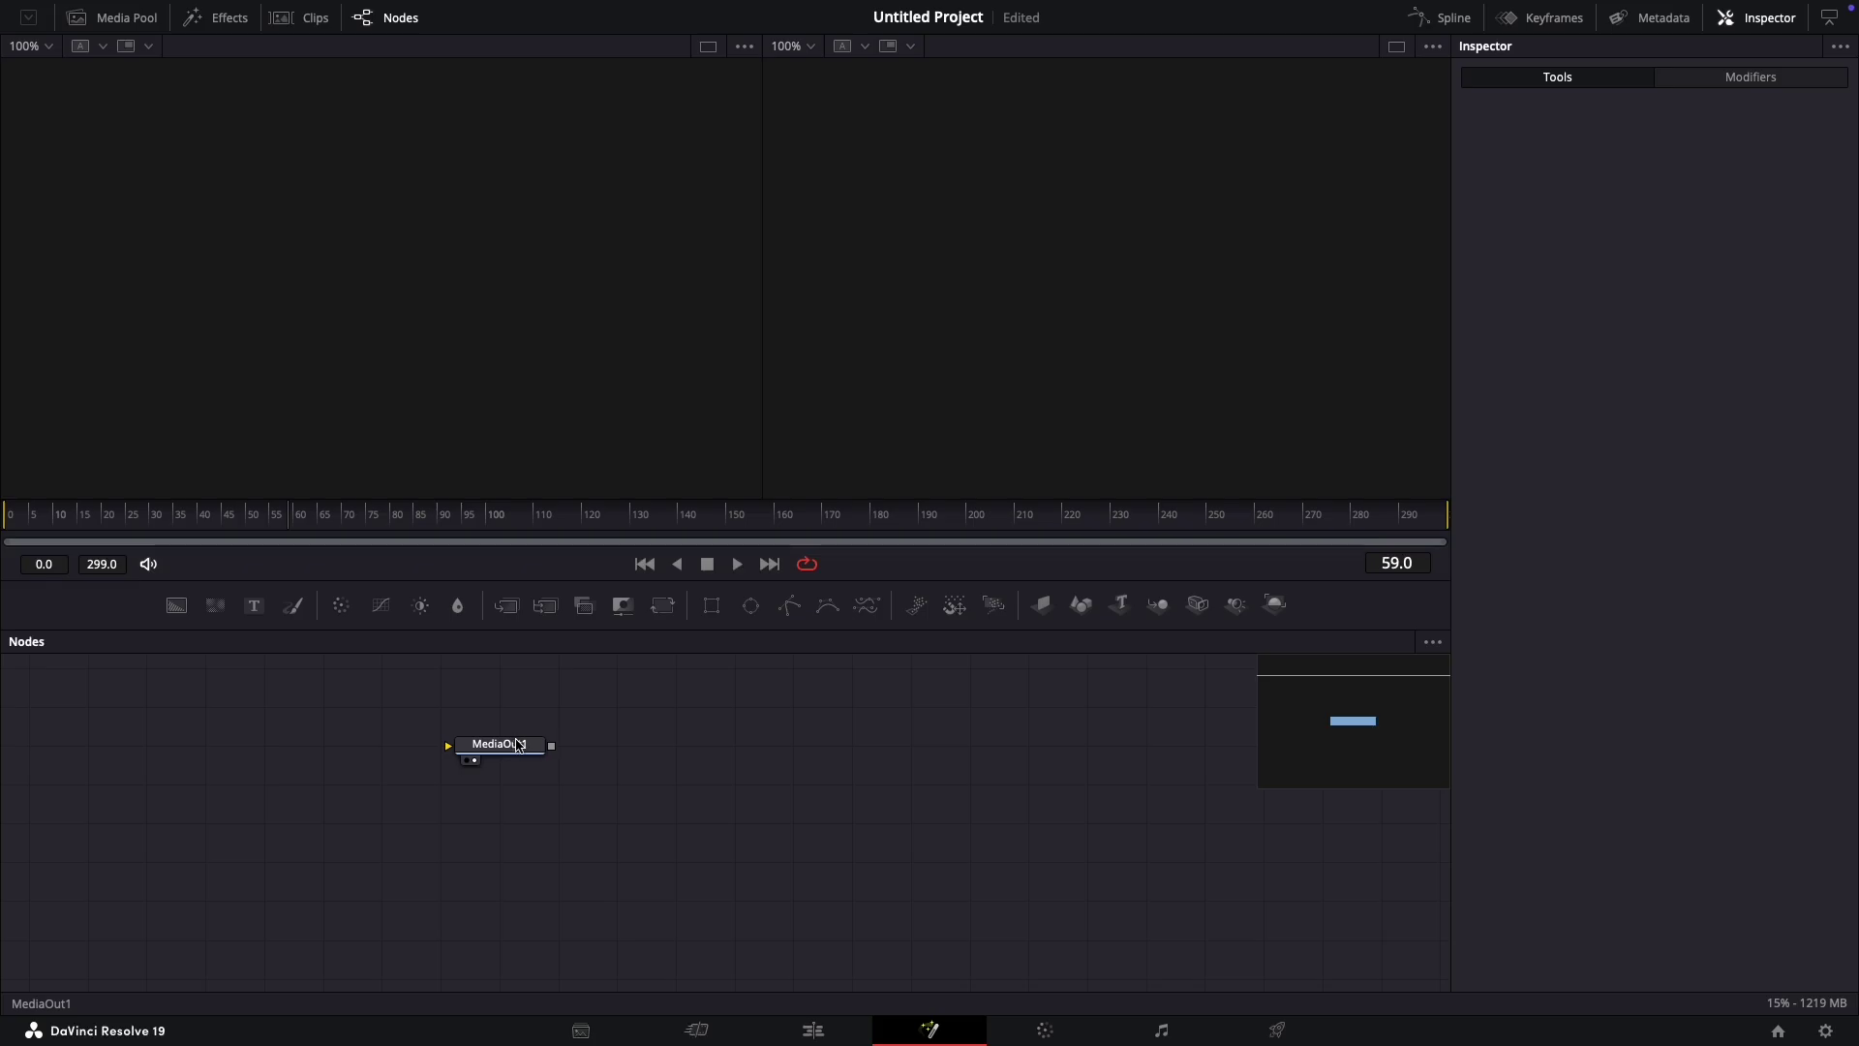
click(537, 748)
drag(554, 774, 1142, 889)
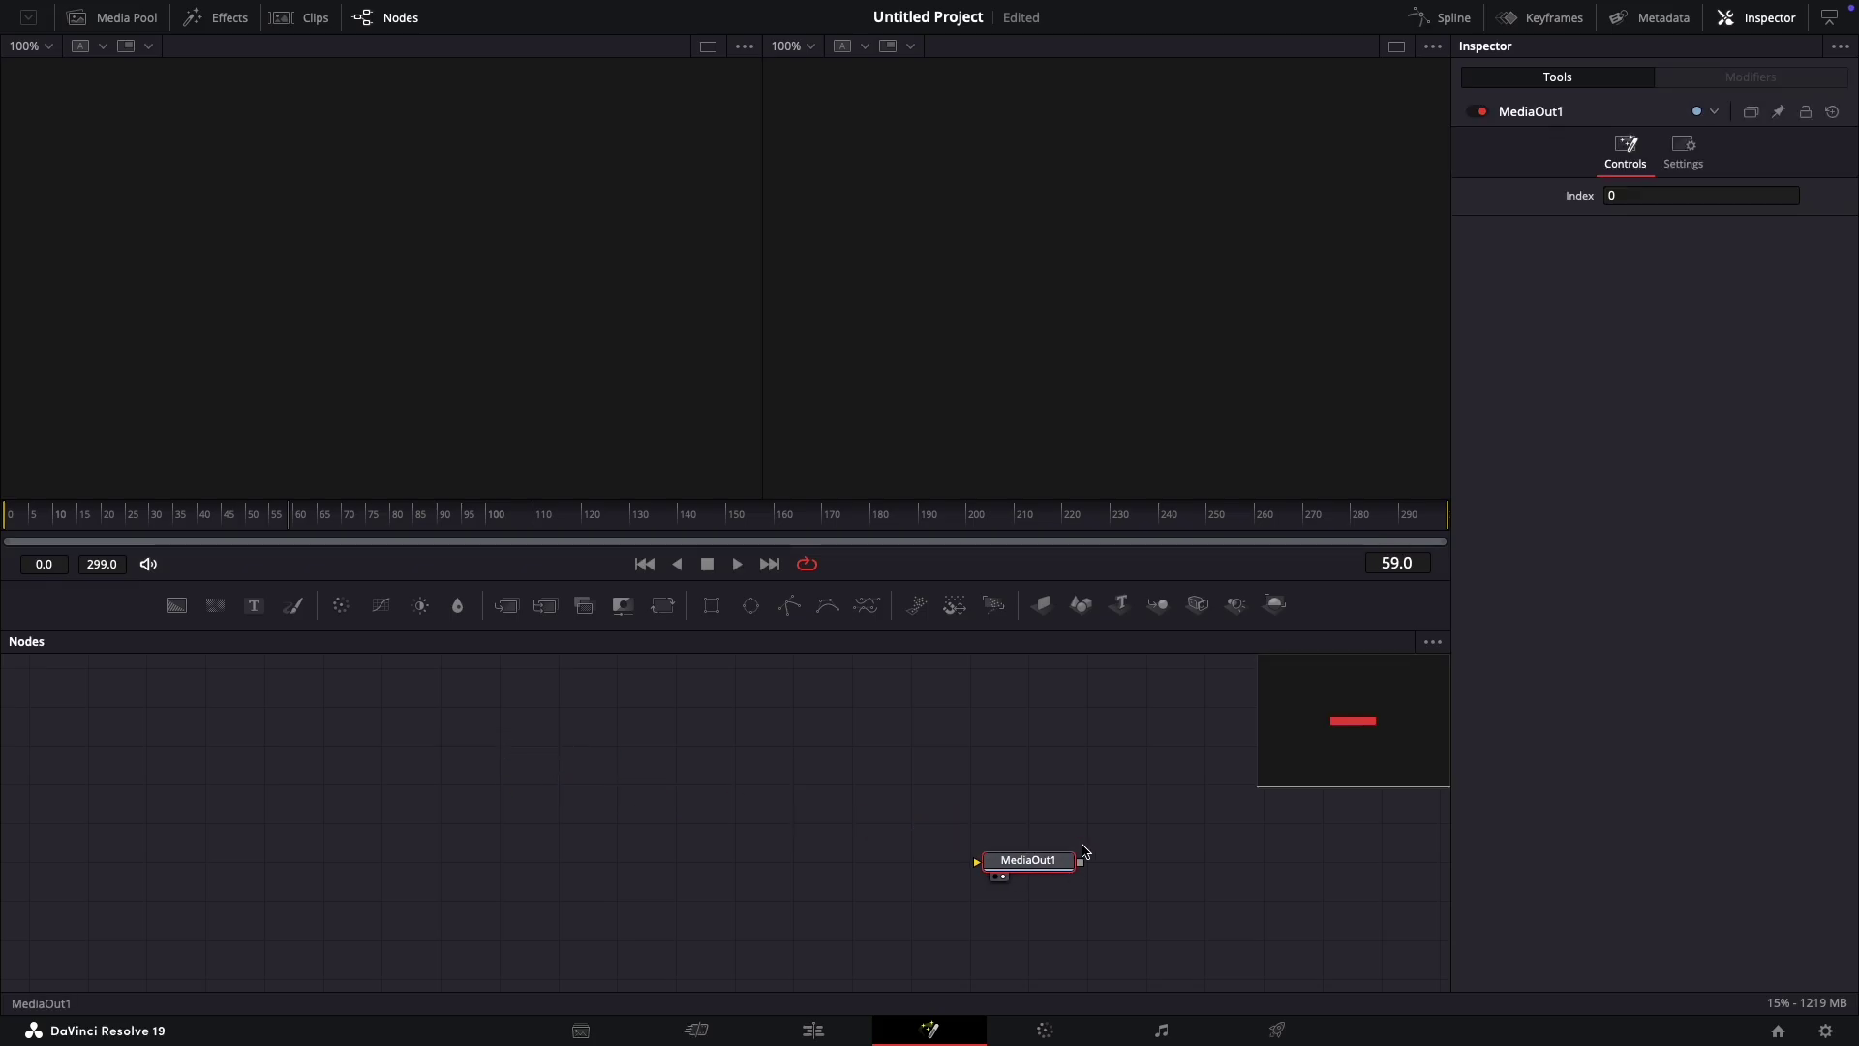
click(1395, 46)
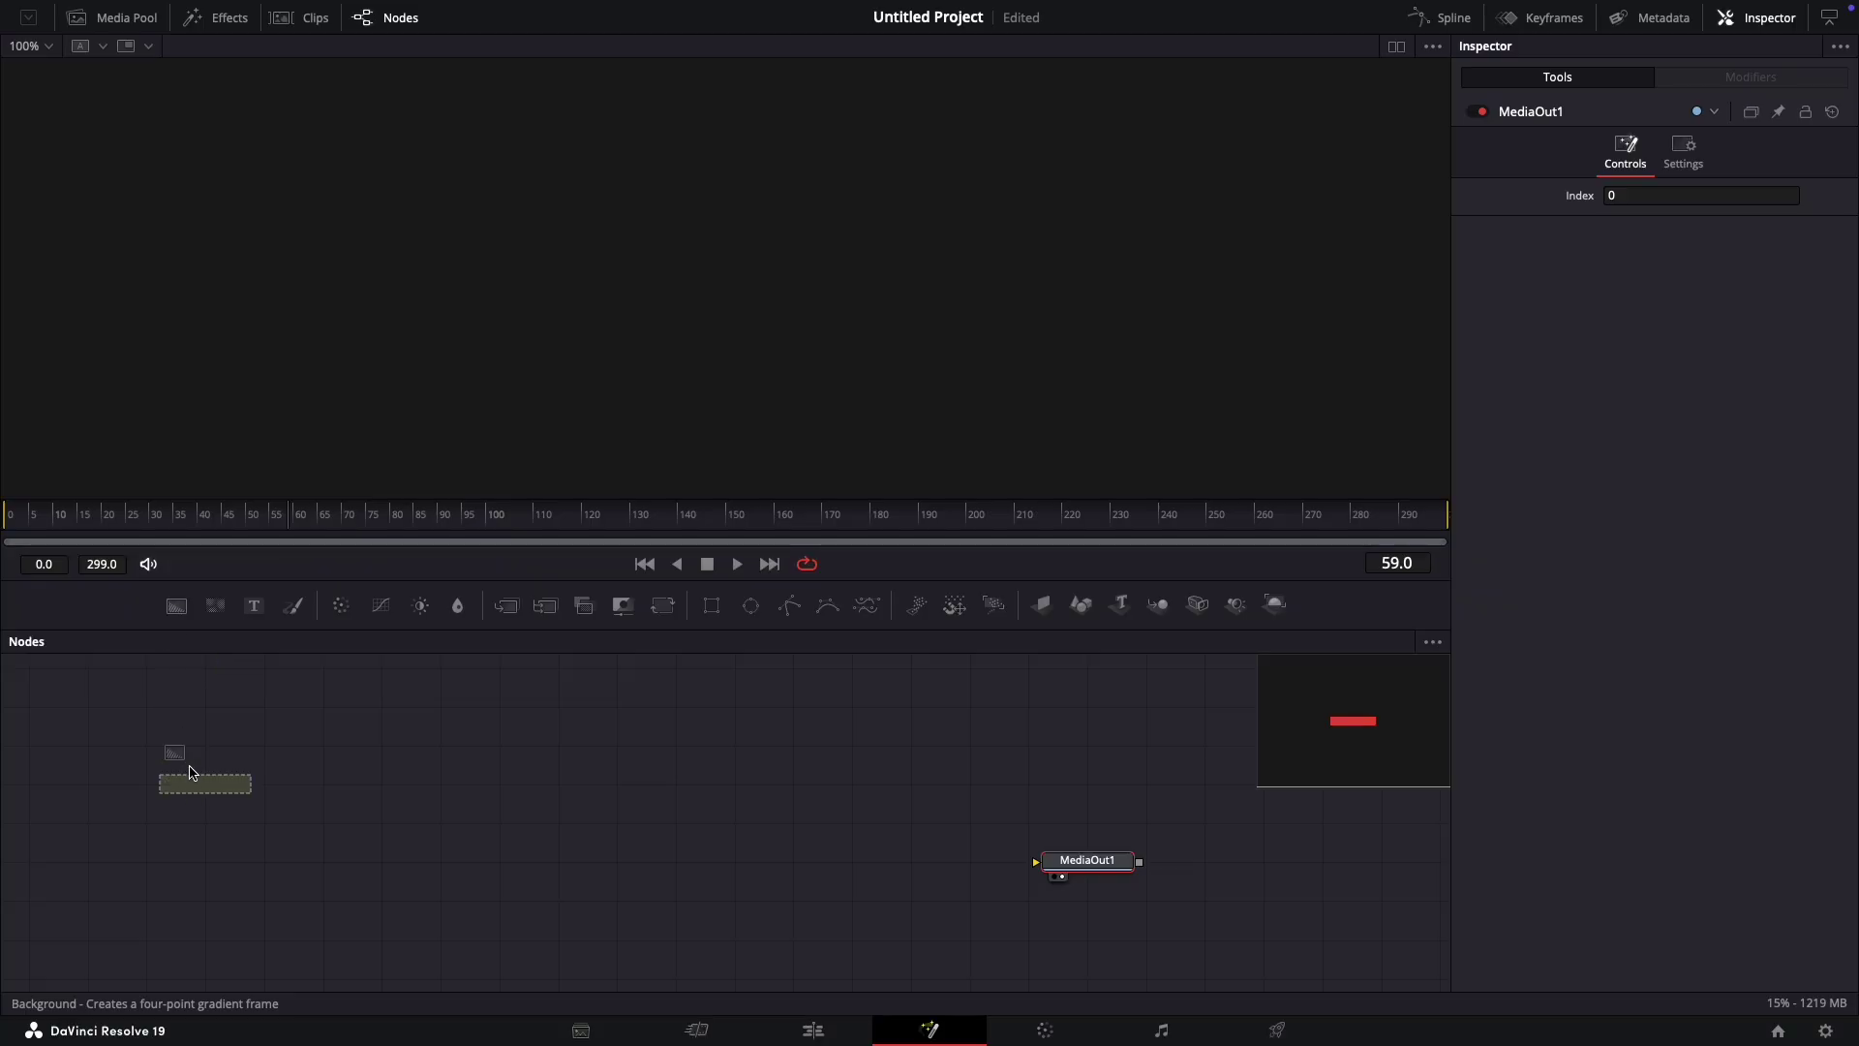
drag(180, 609, 188, 779)
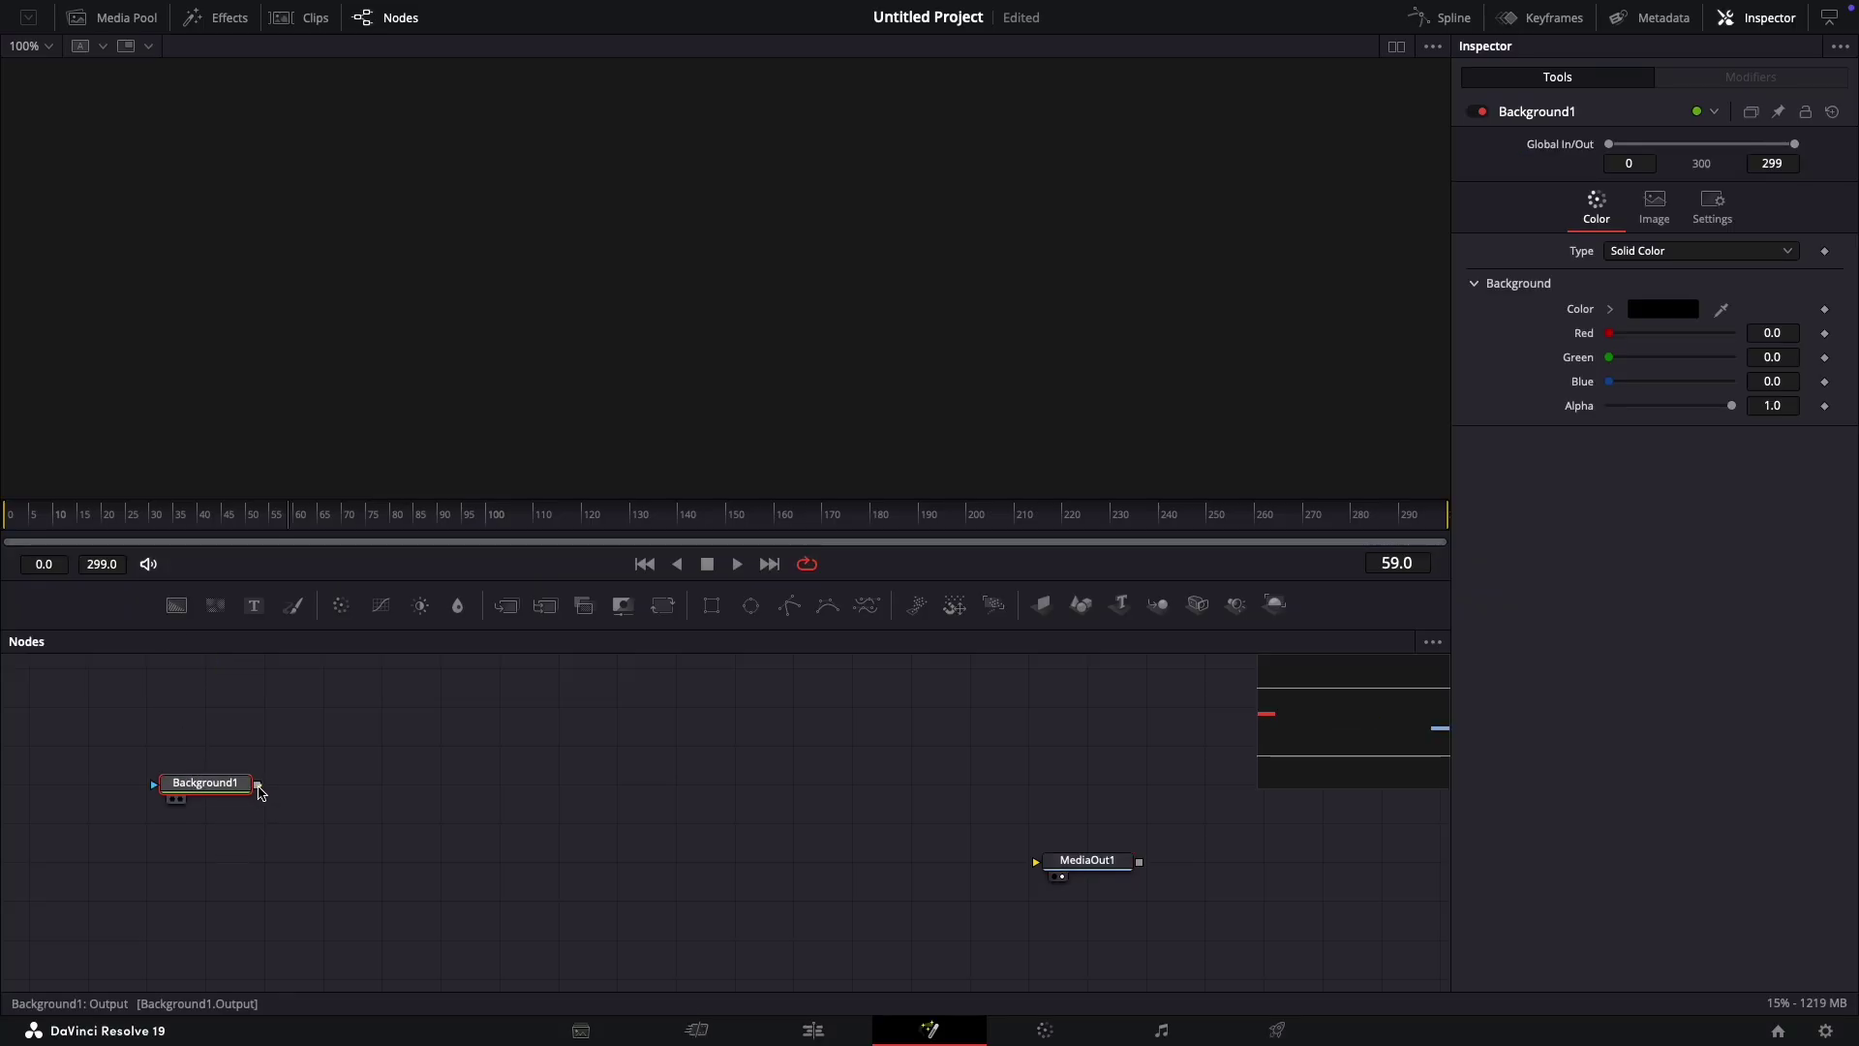
drag(257, 785, 1035, 862)
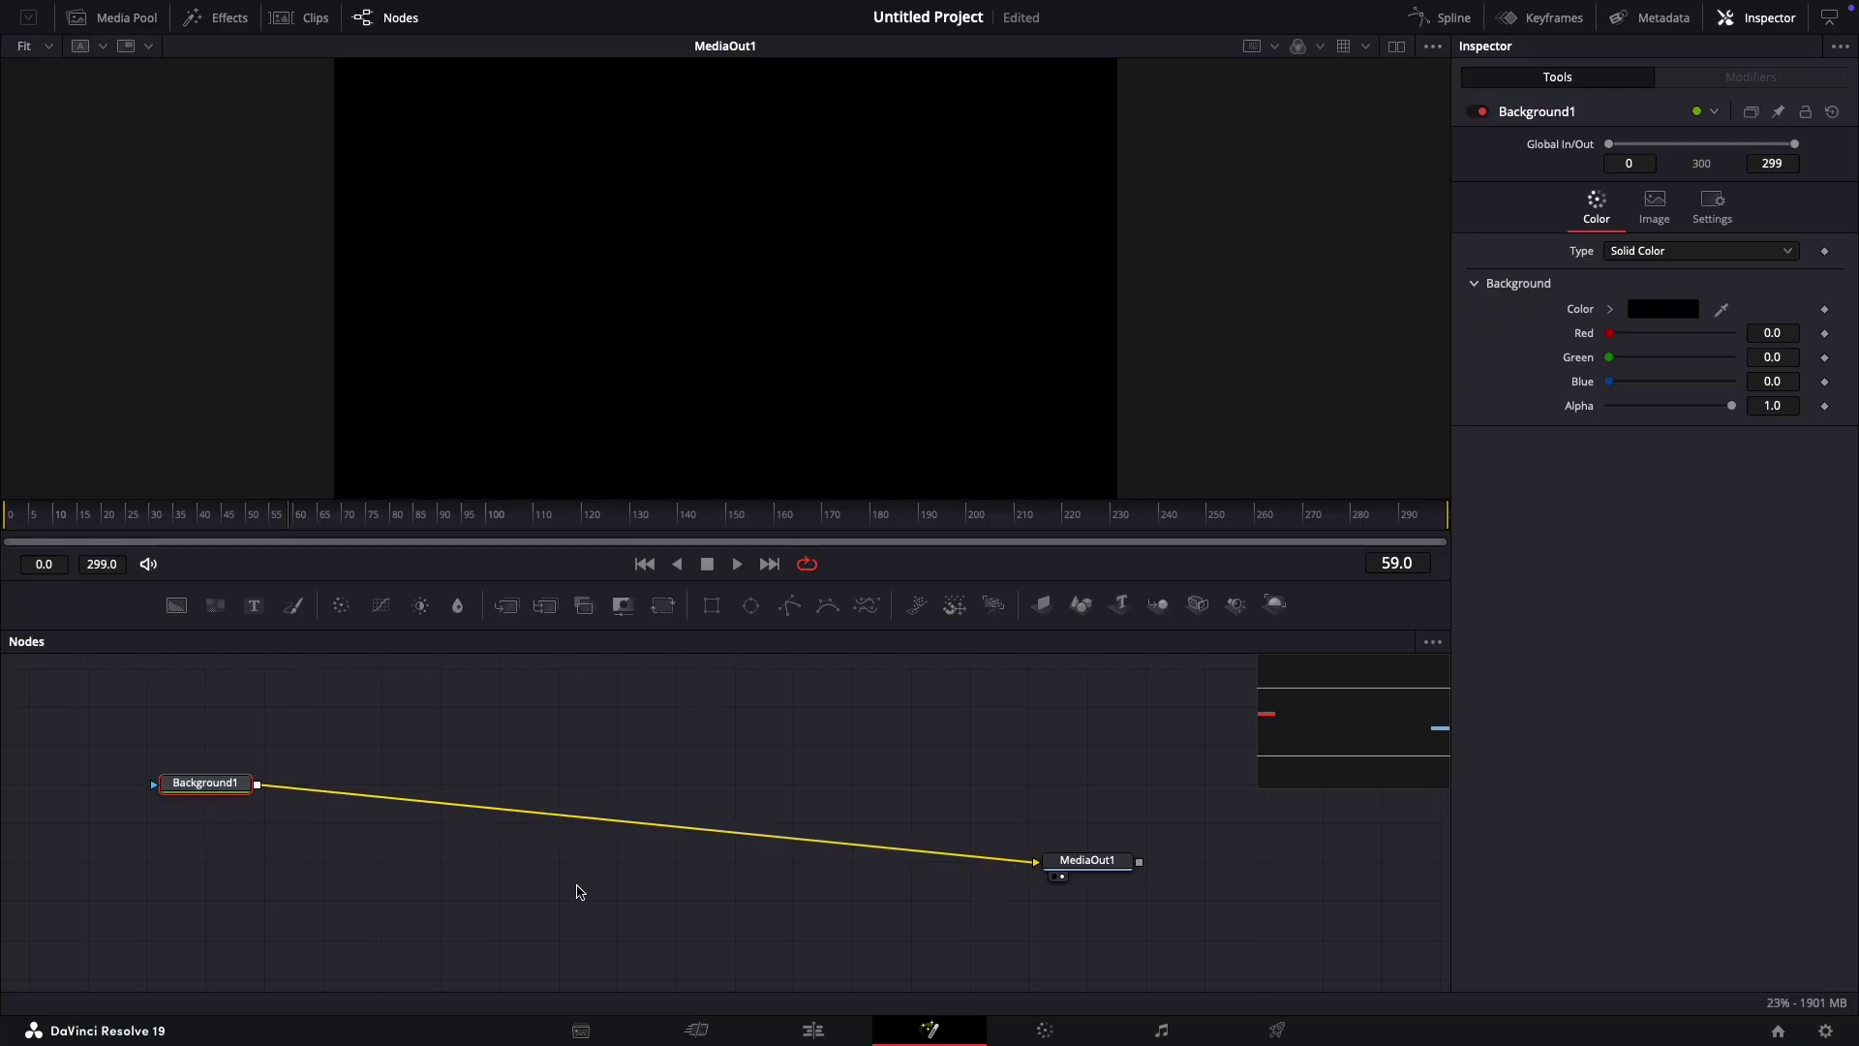
Step: Mask Background1 with Rectangle1 and change its colour to dark grey (RGB 0.117647)
click(711, 607)
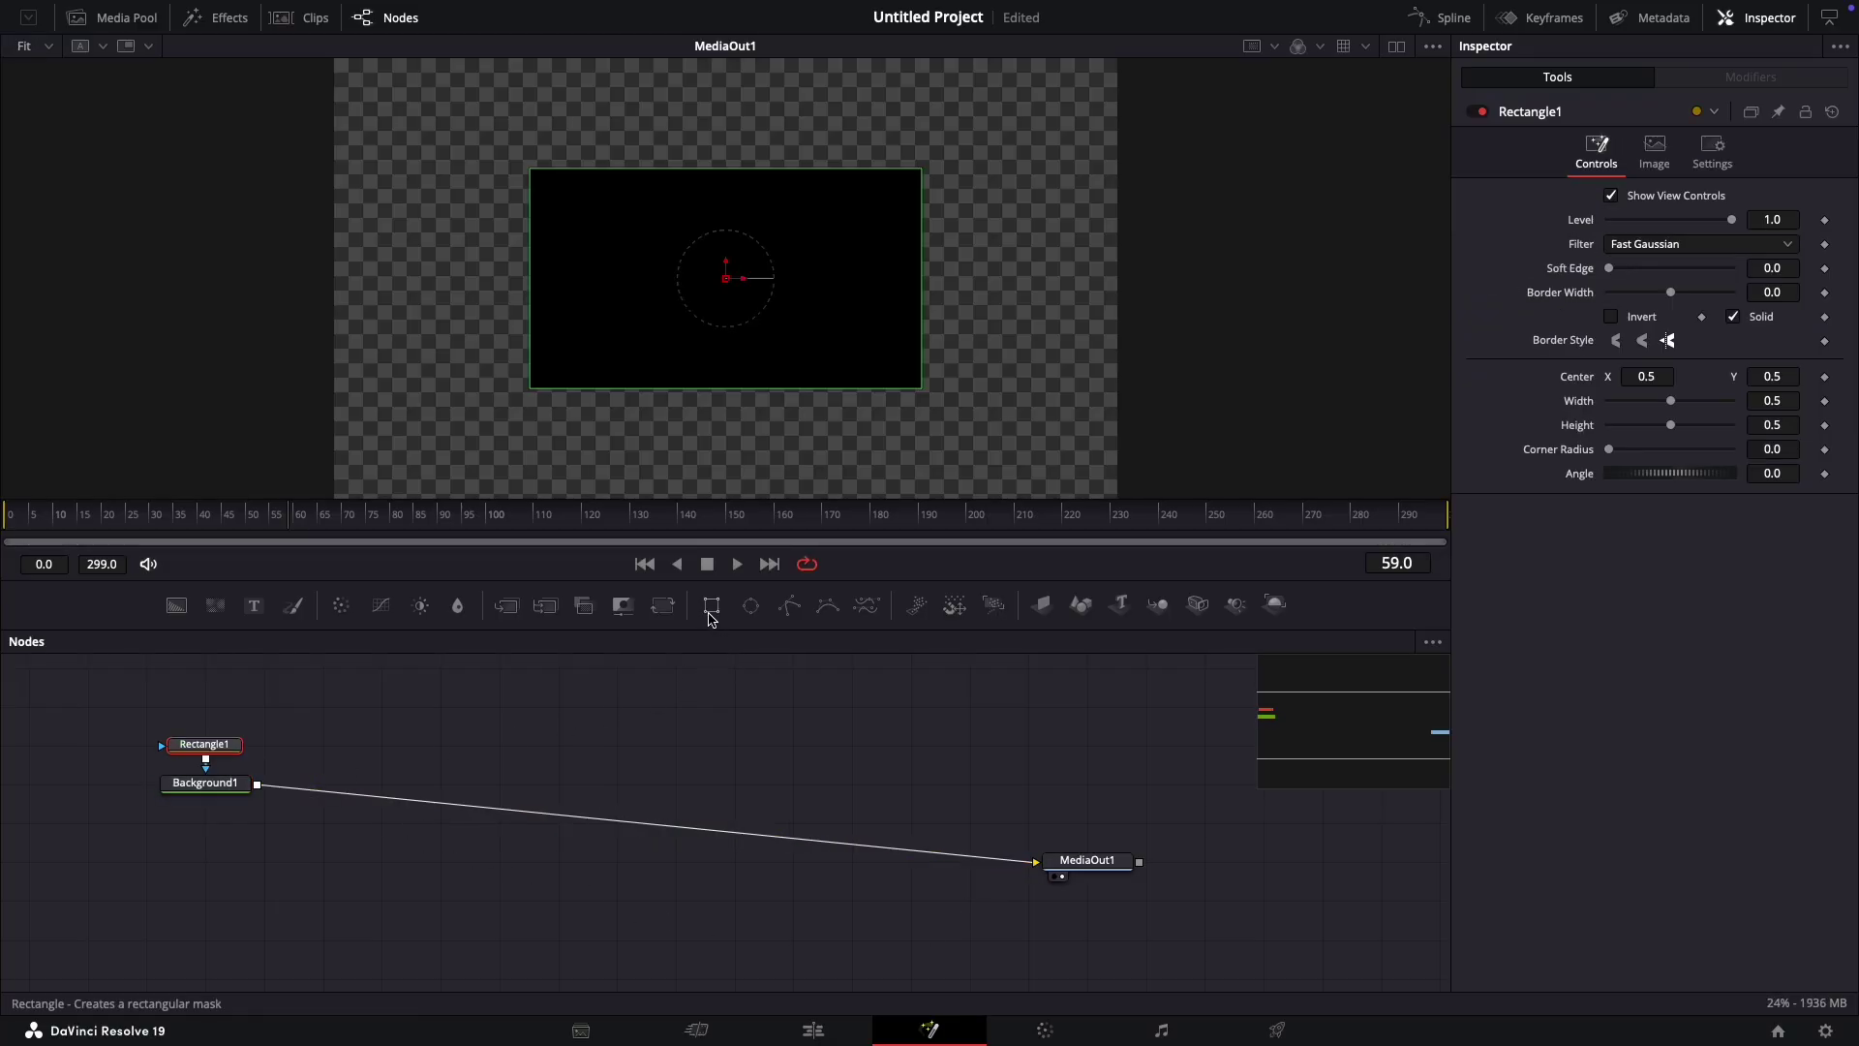
click(232, 791)
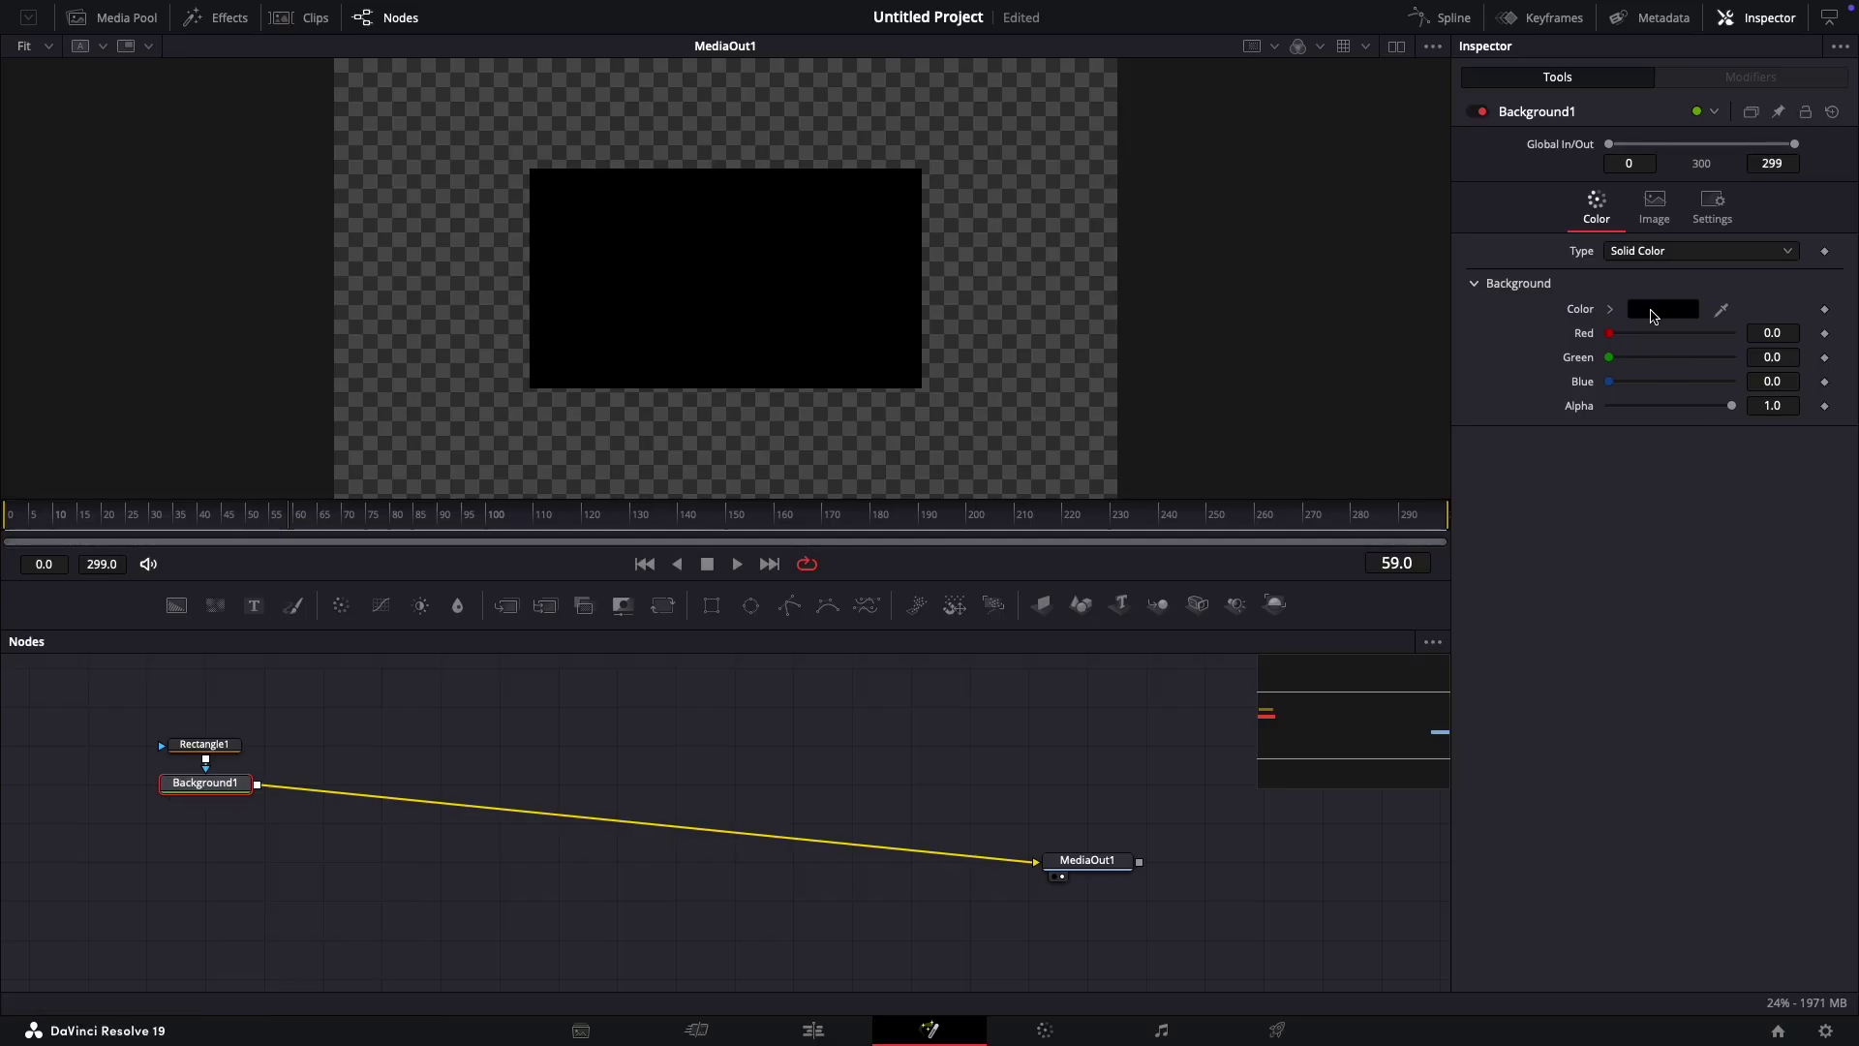
click(1653, 312)
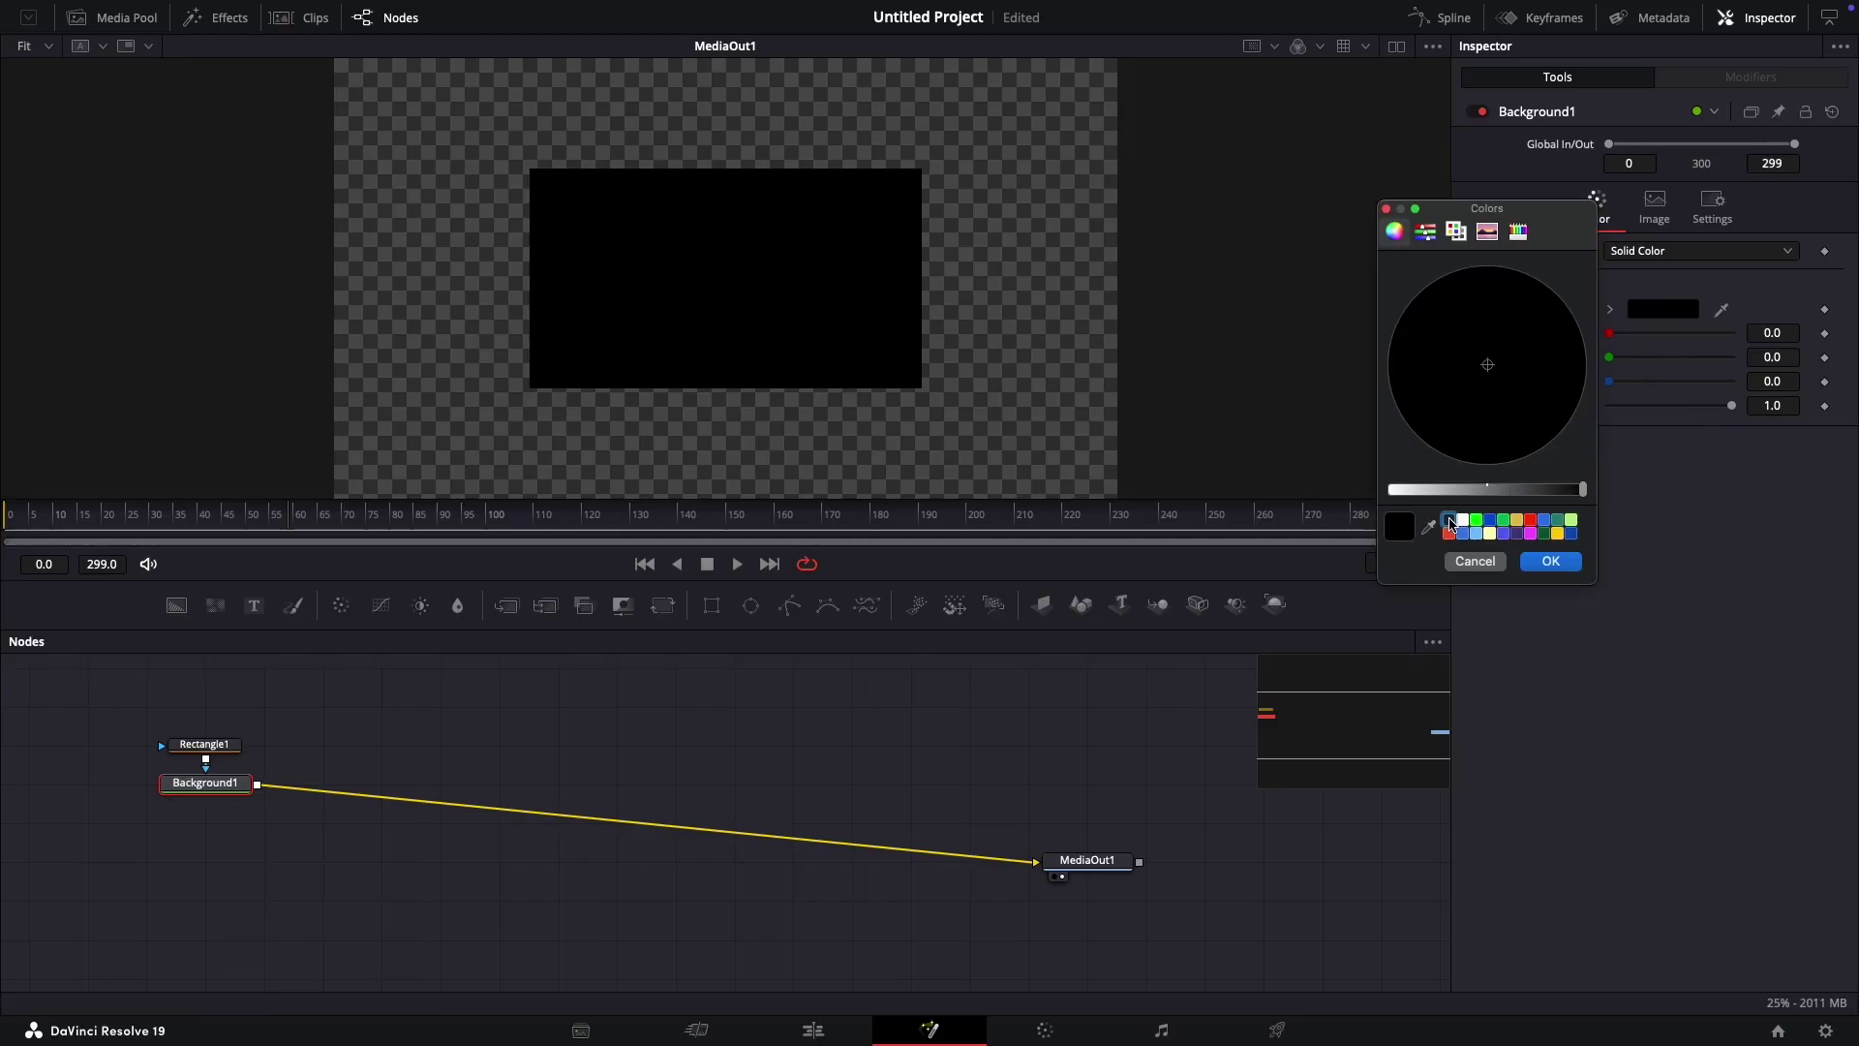
click(1450, 523)
click(1555, 564)
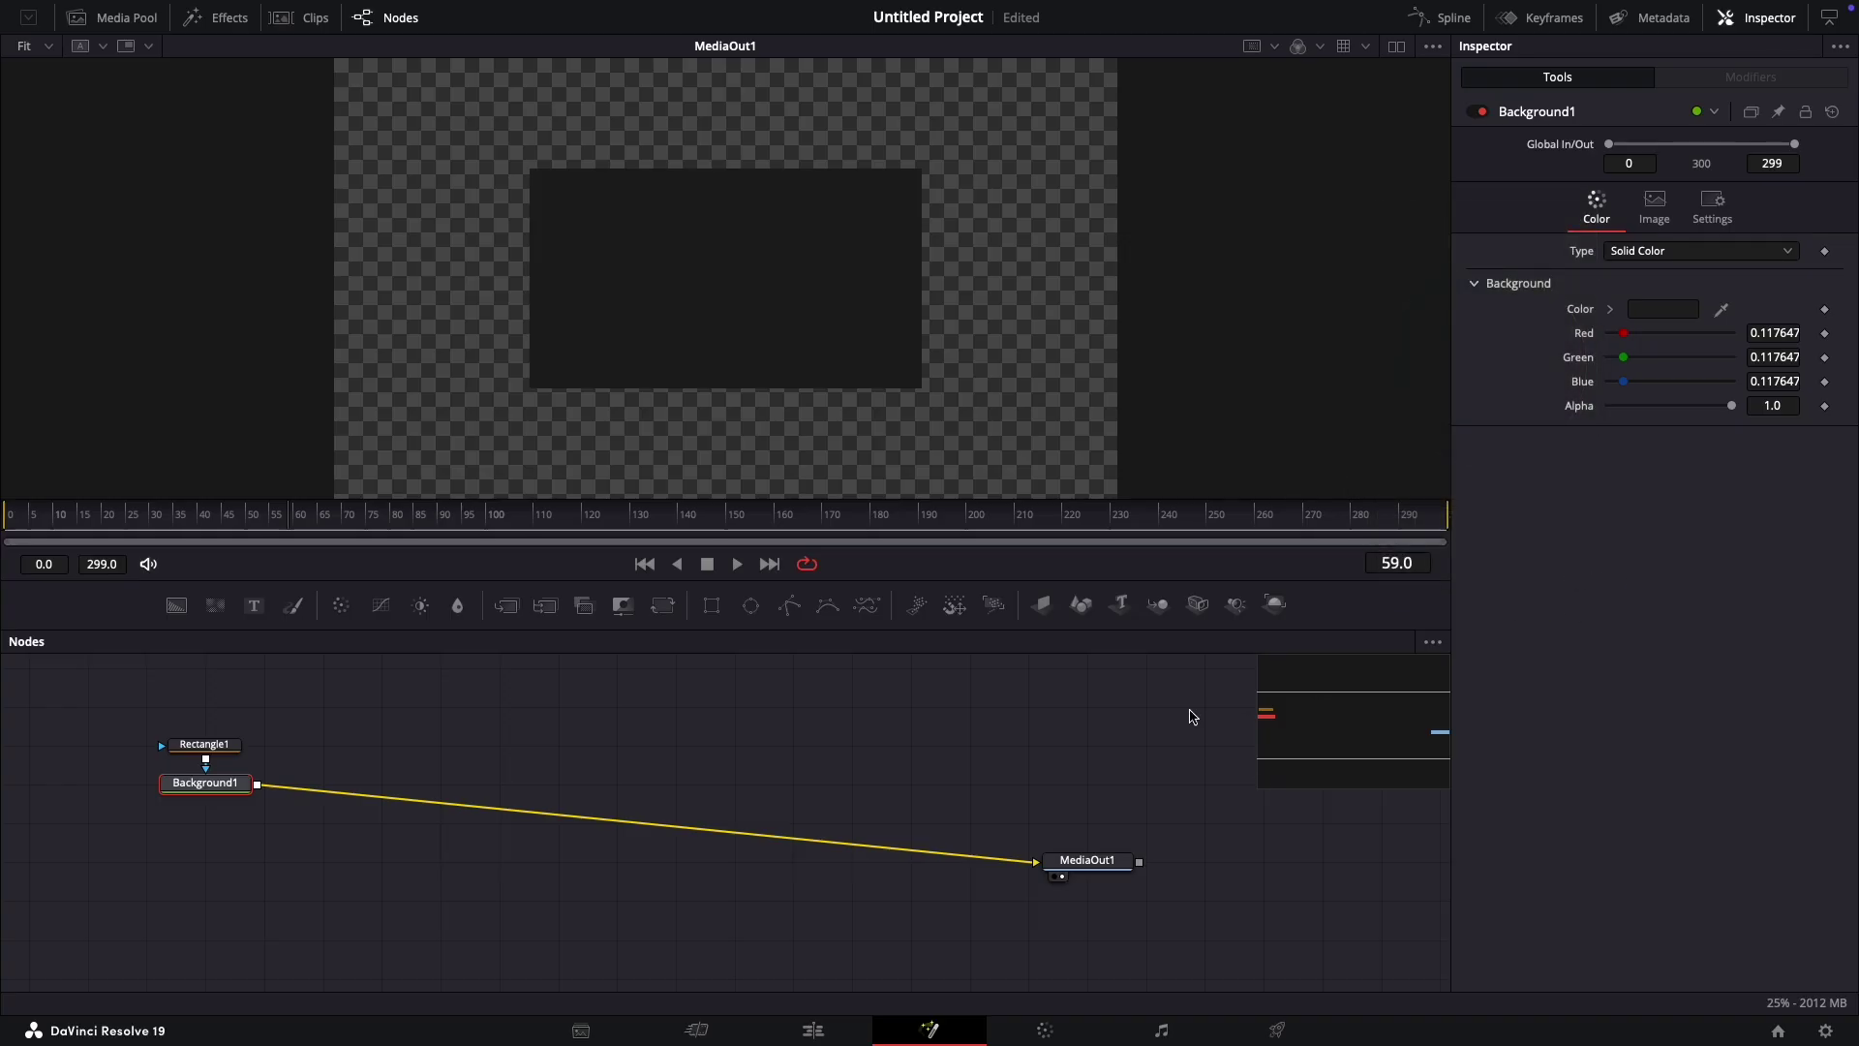
click(238, 745)
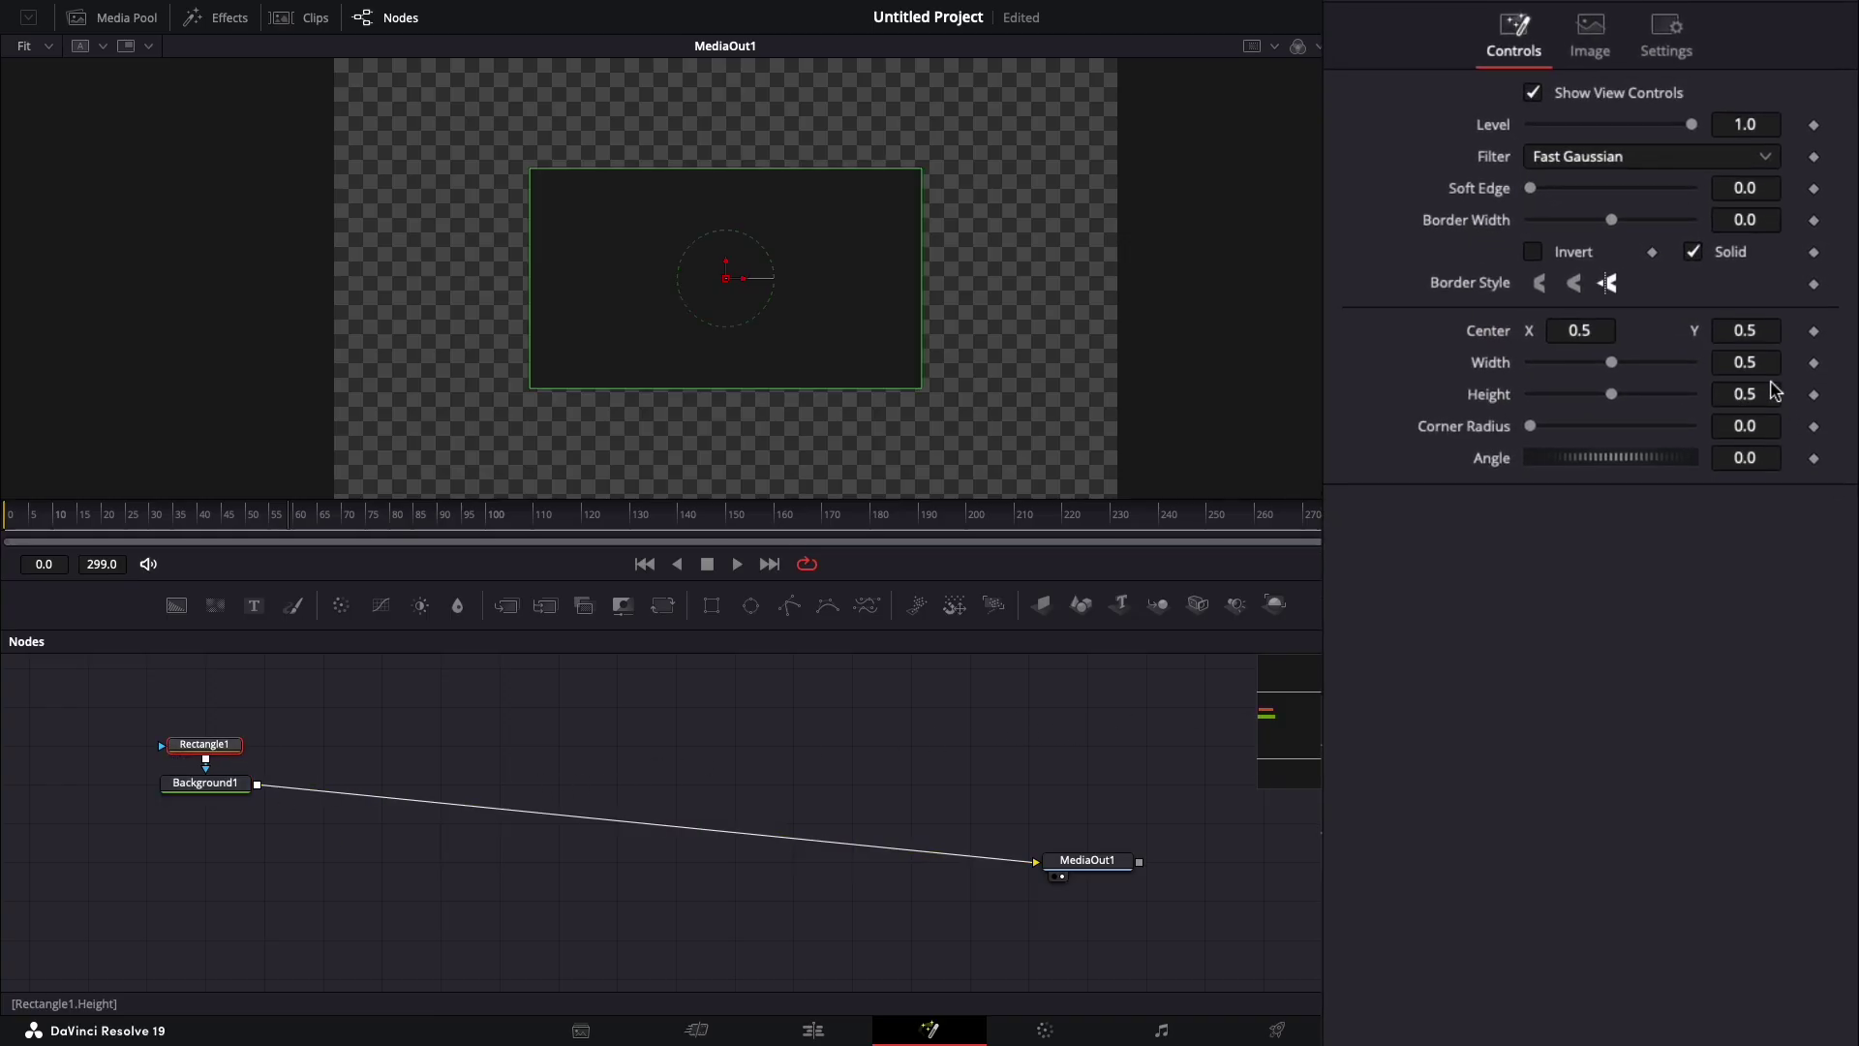
Step: Set Rectangle1's width to 0.139
drag(1609, 363, 1560, 366)
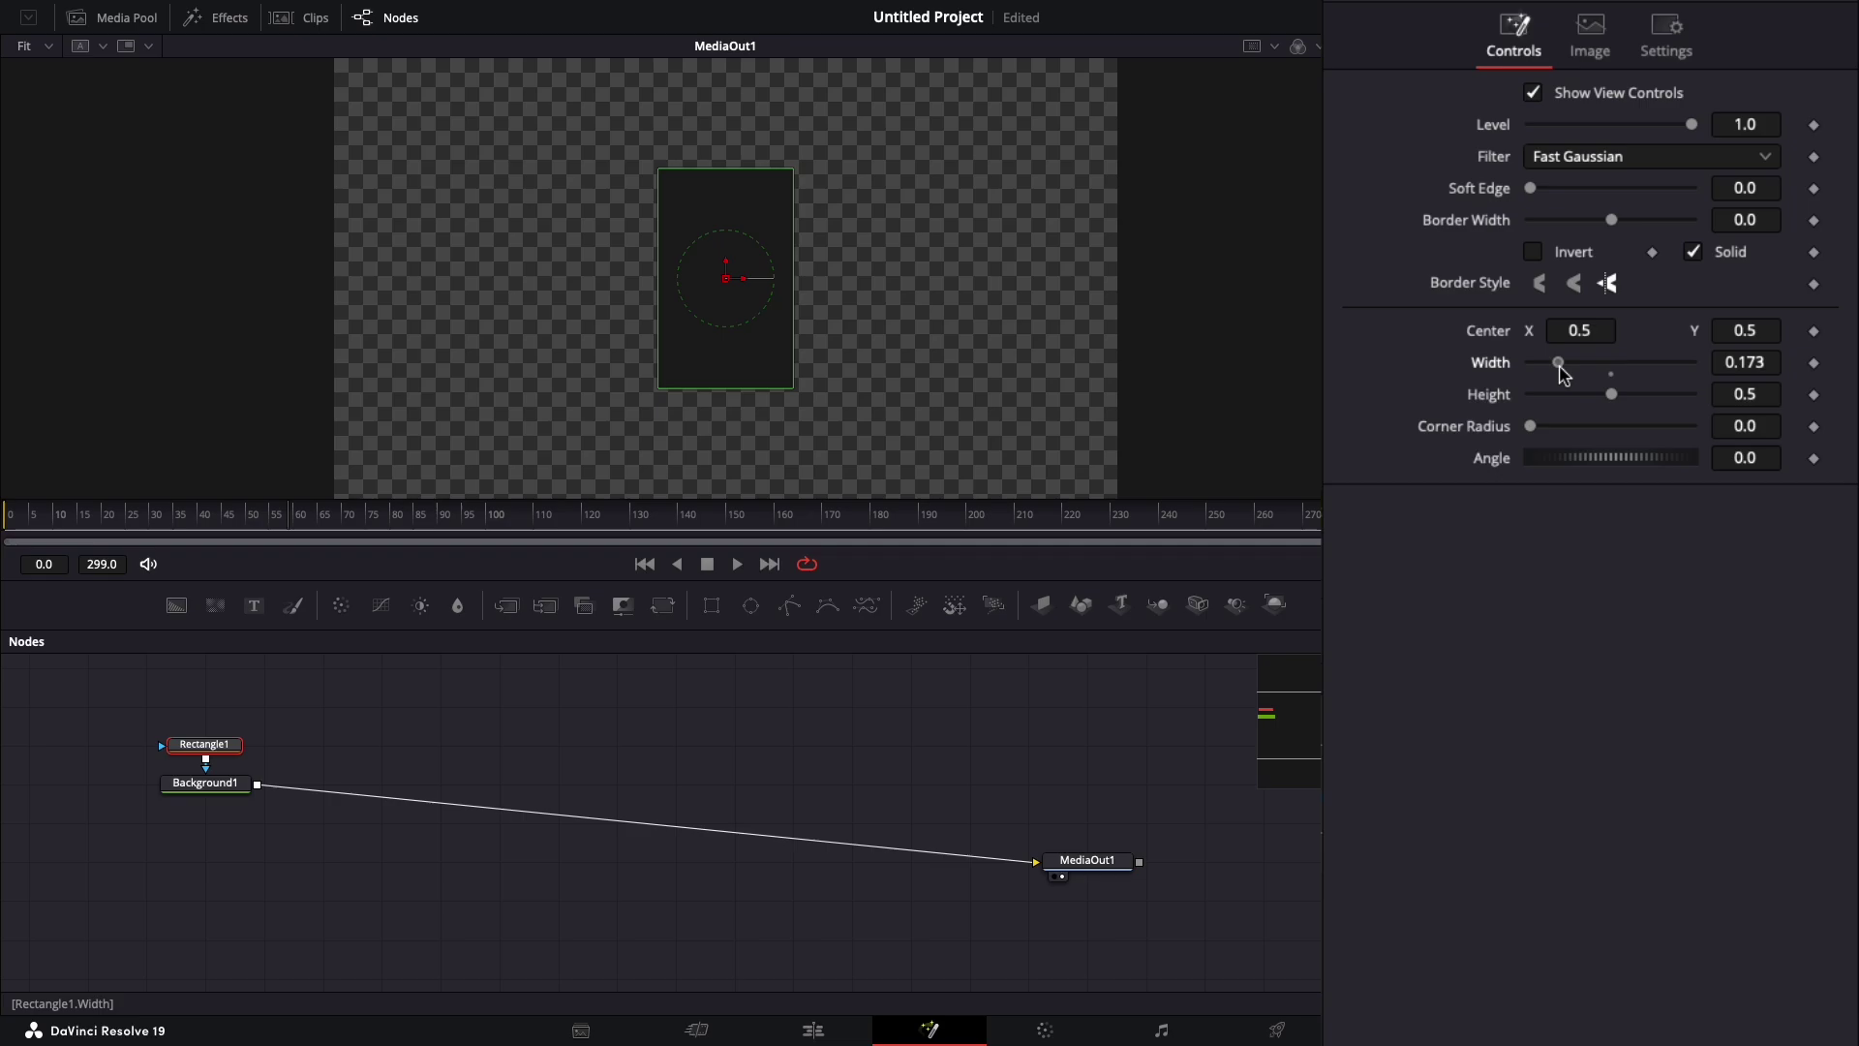
drag(1560, 368, 1551, 368)
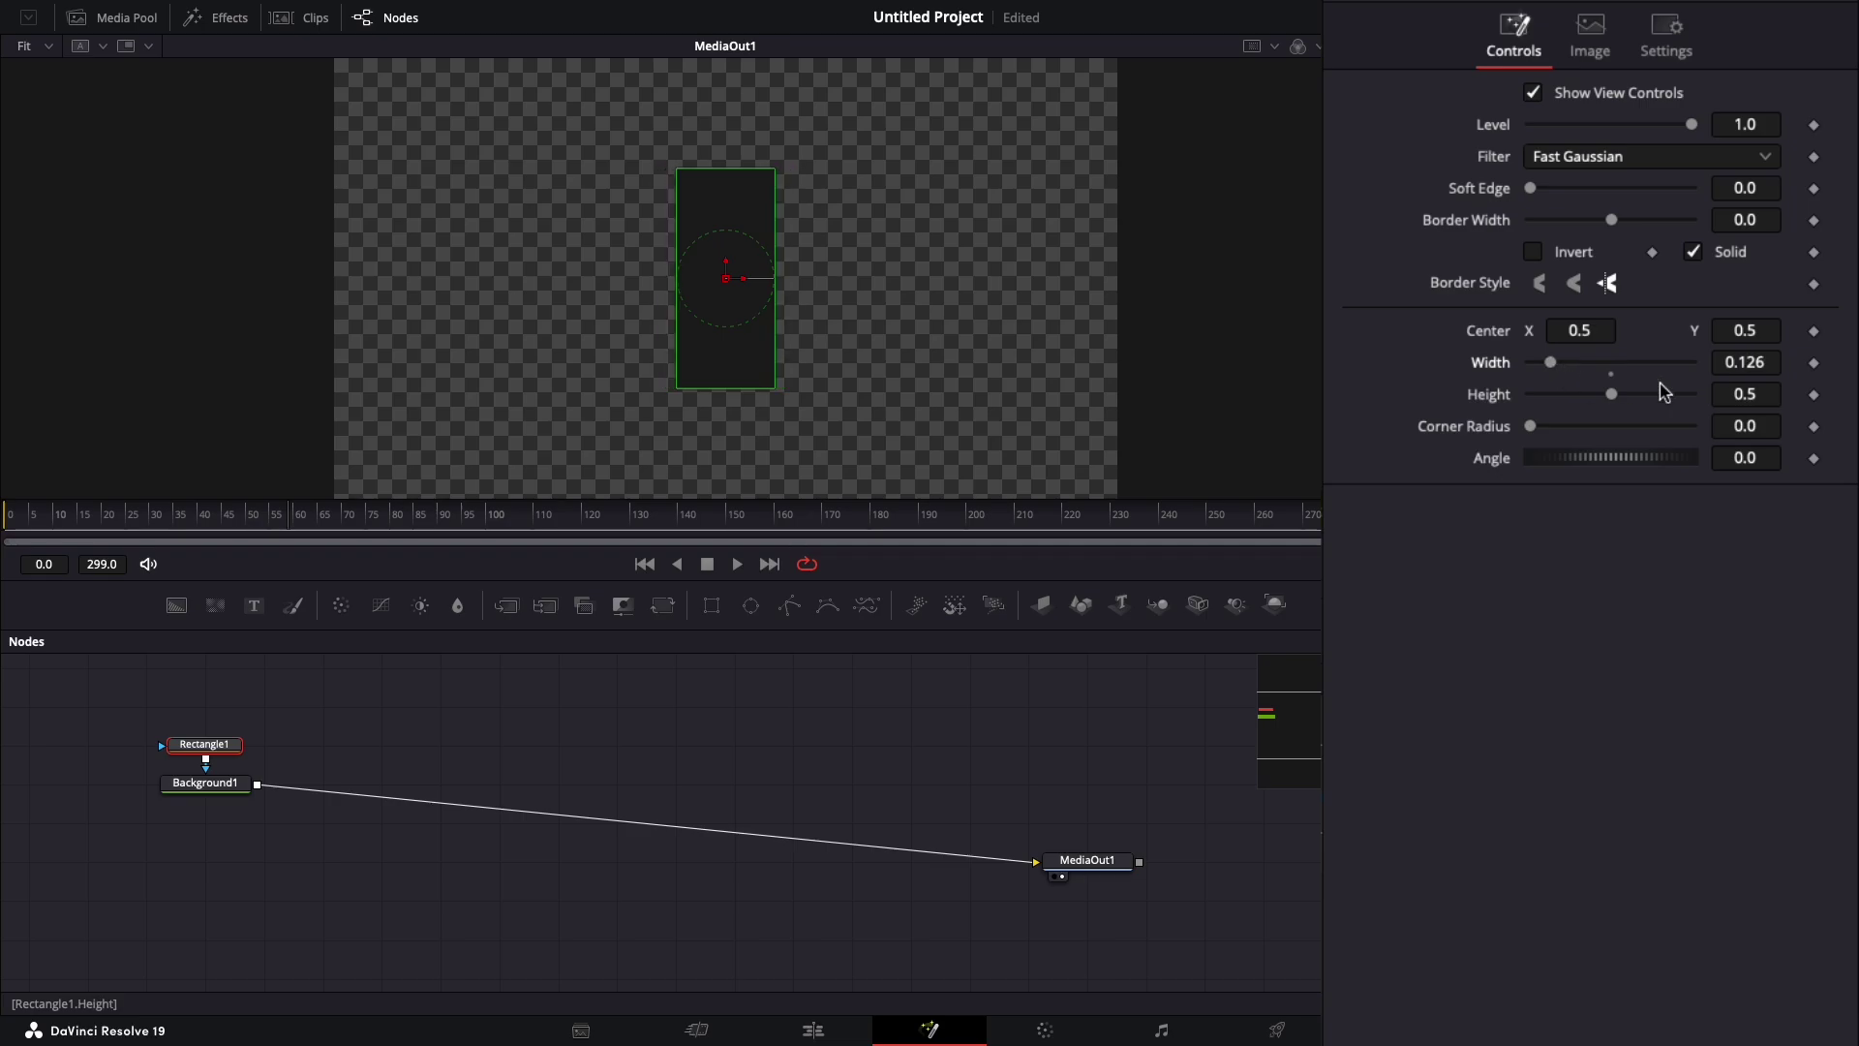
click(1760, 372)
key(BackSpace)
text(9)
key(Return)
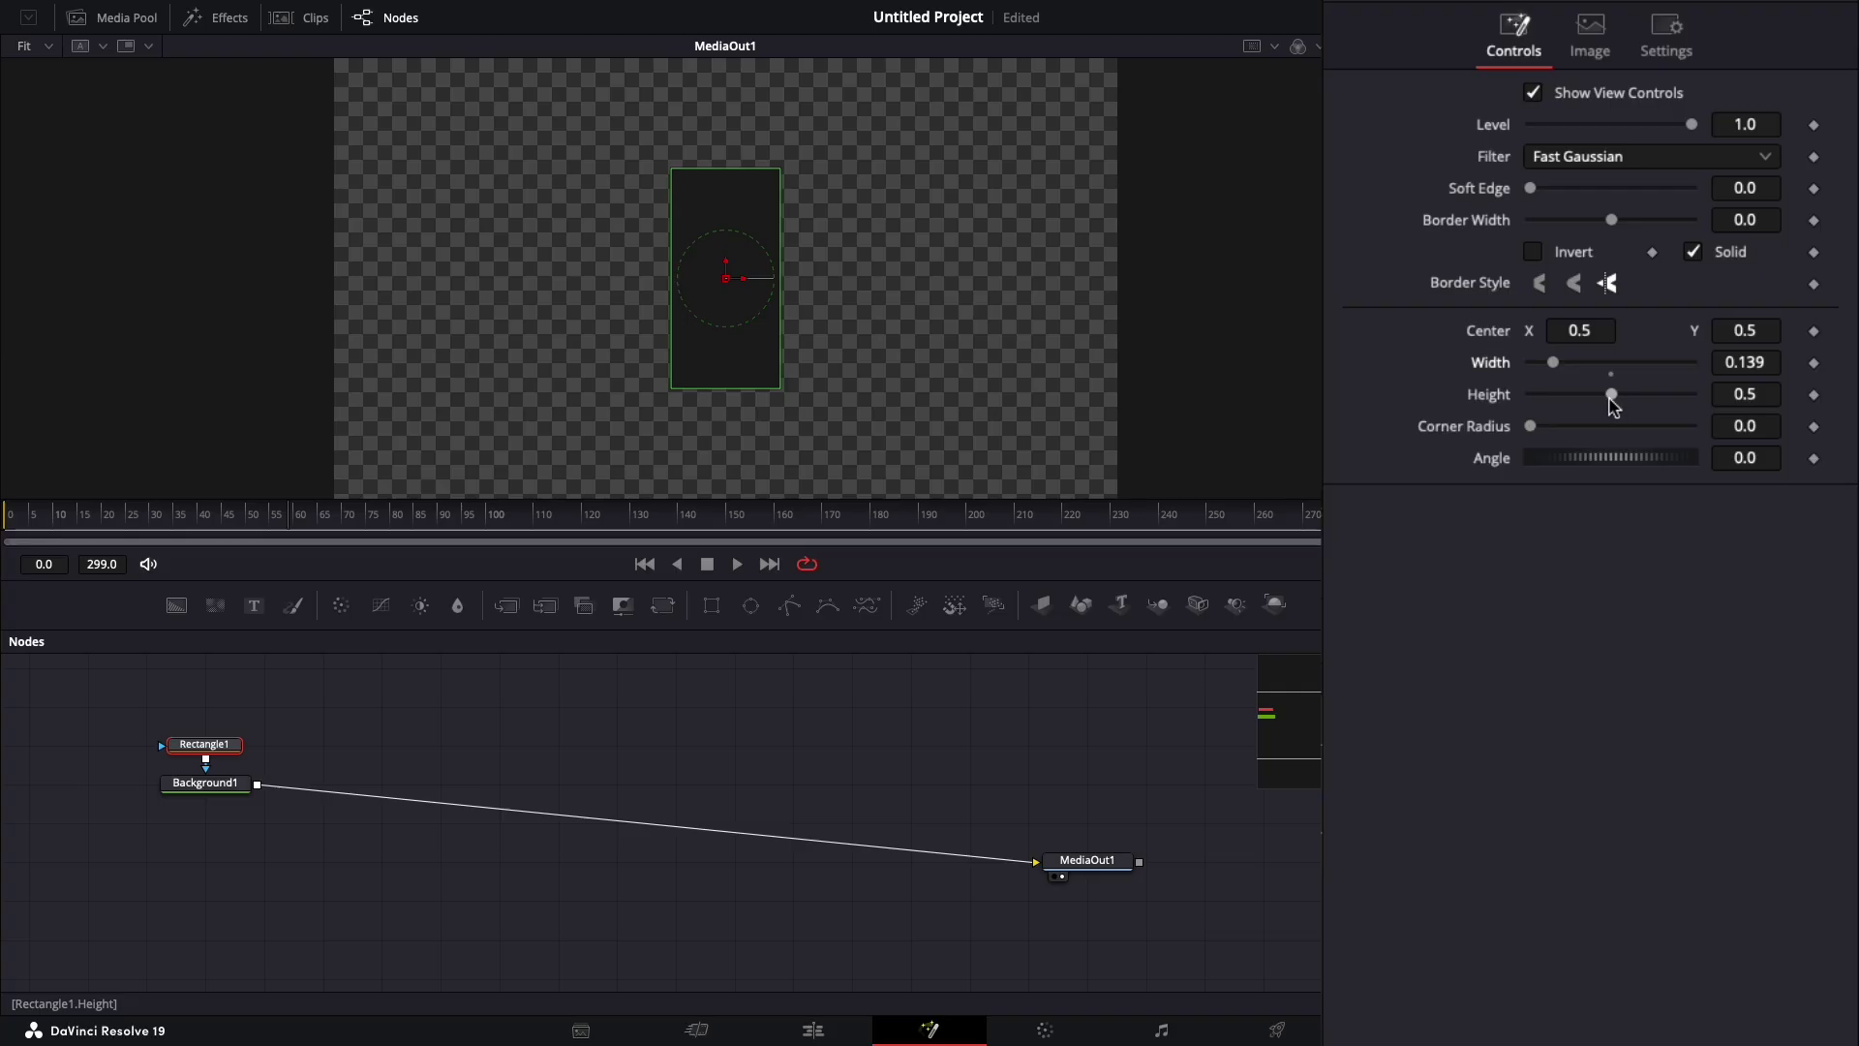
Step: Set Rectangle1's height to 0.249
drag(1614, 398, 1575, 400)
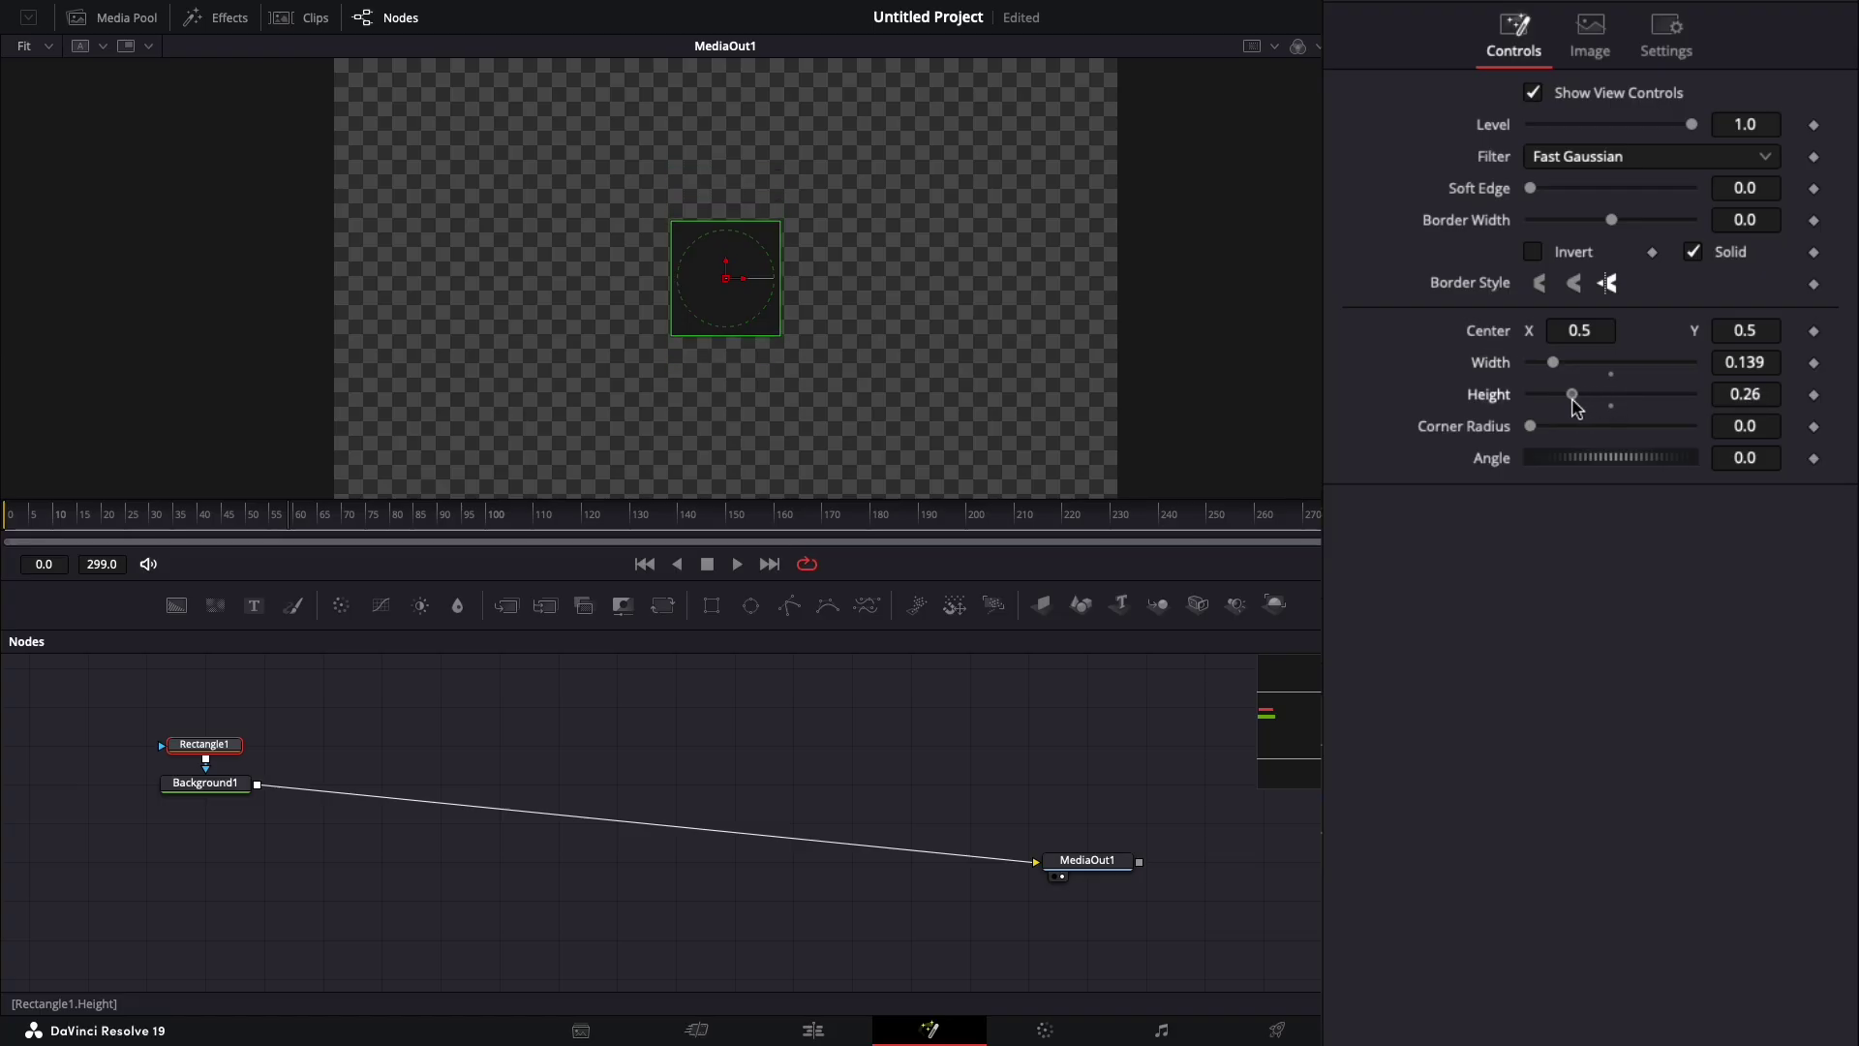
drag(1575, 407, 1571, 407)
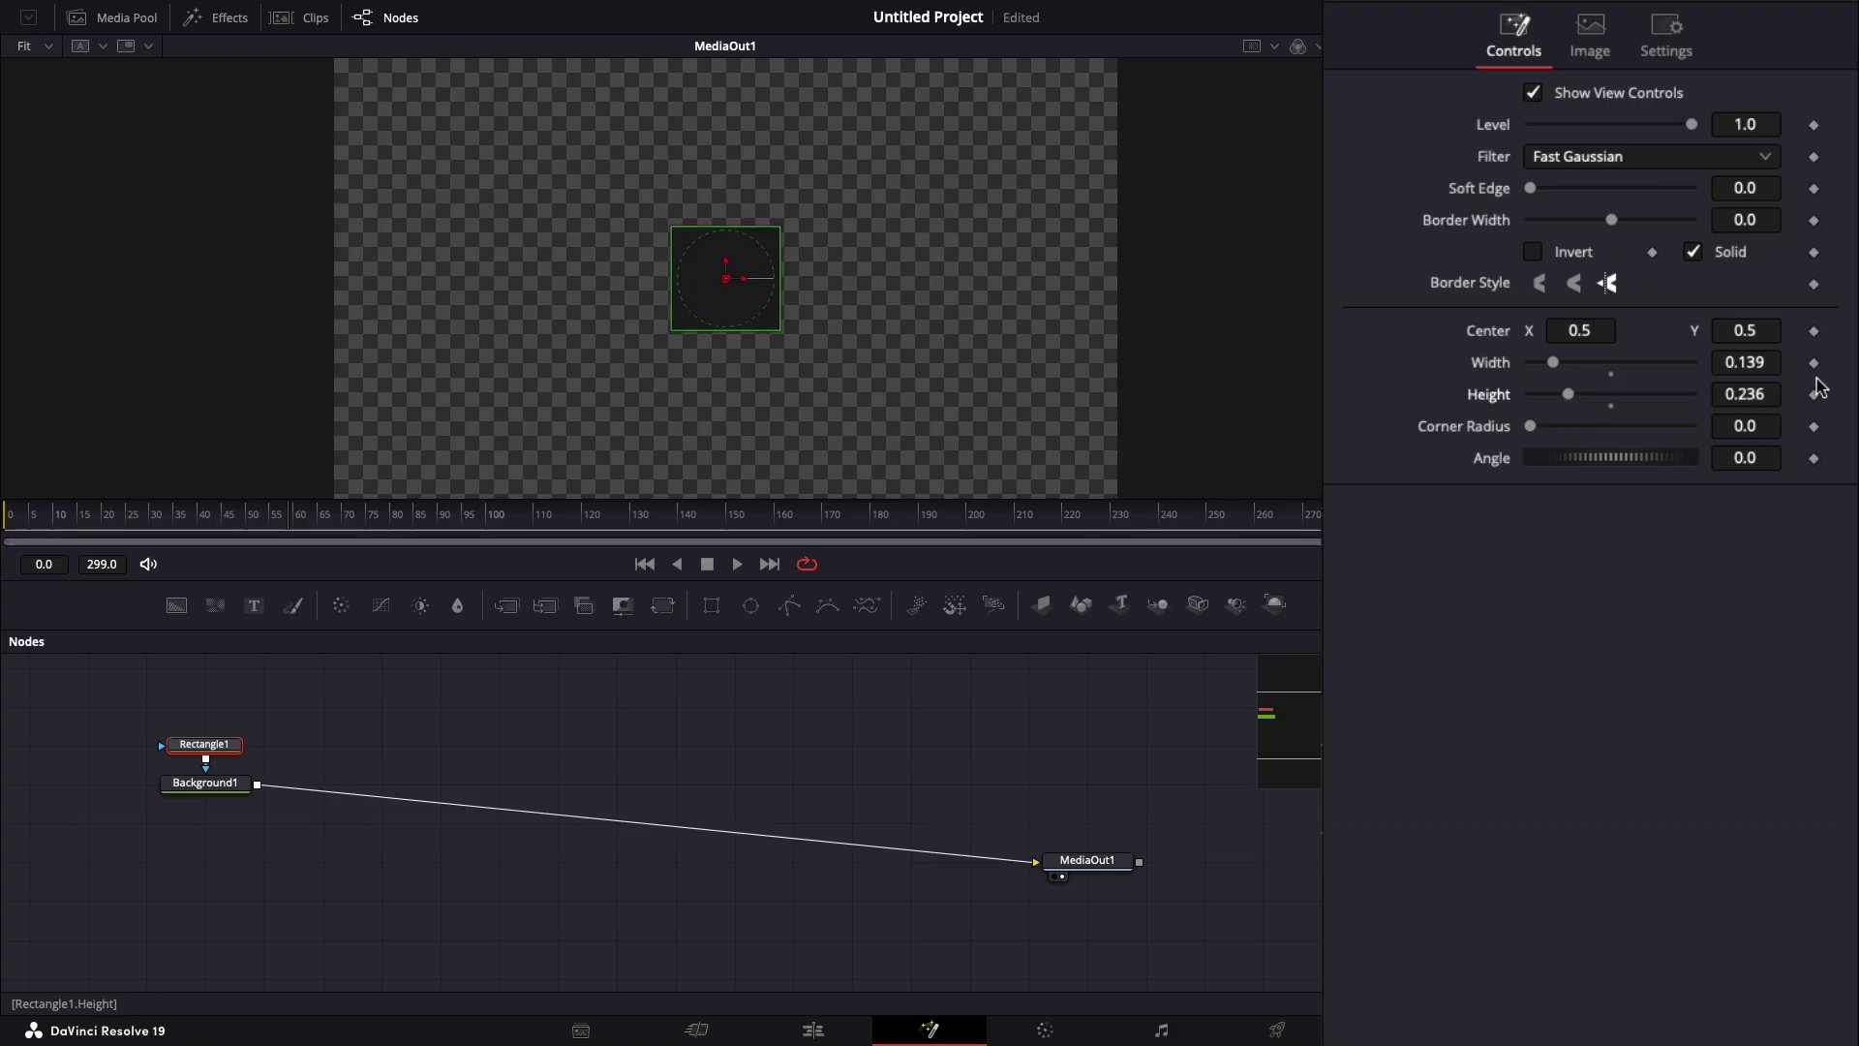
click(1764, 405)
key(BackSpace)
text(49)
key(Return)
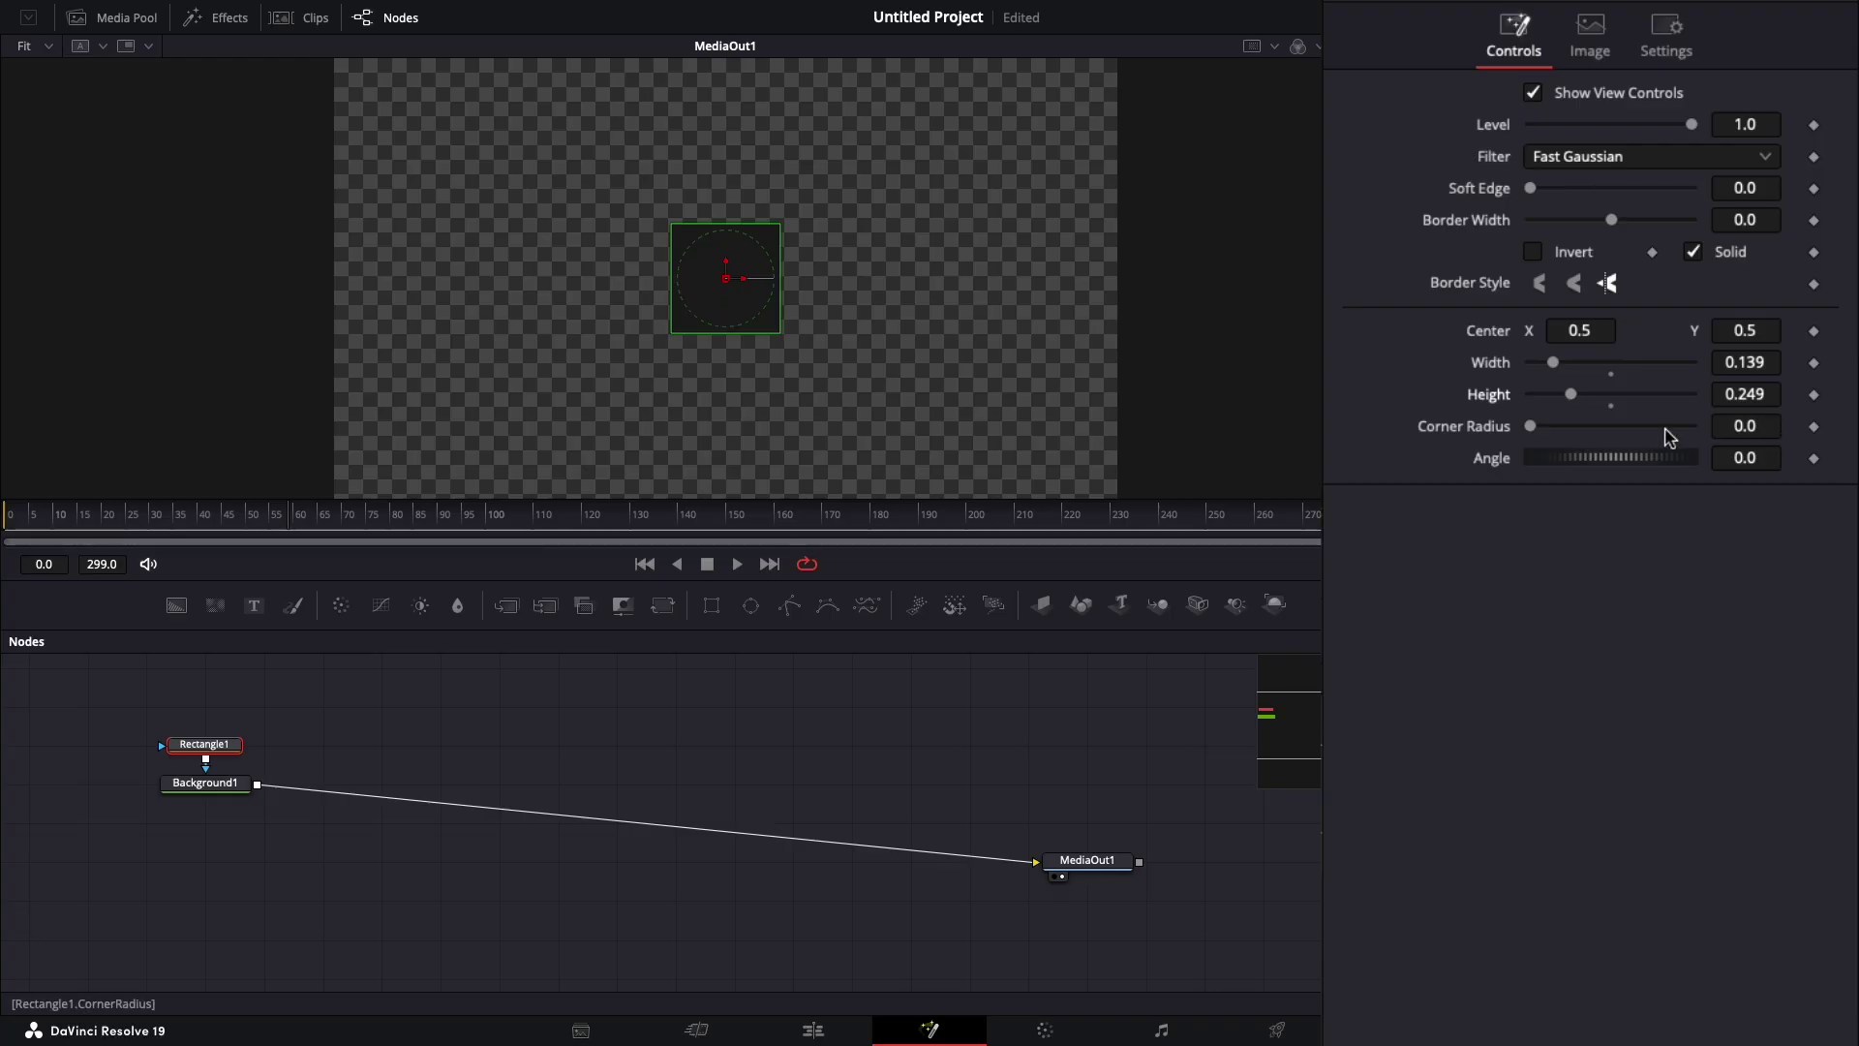
Step: Round Rectangle1's corners with a corner radius of 0.173
drag(1531, 427, 1554, 427)
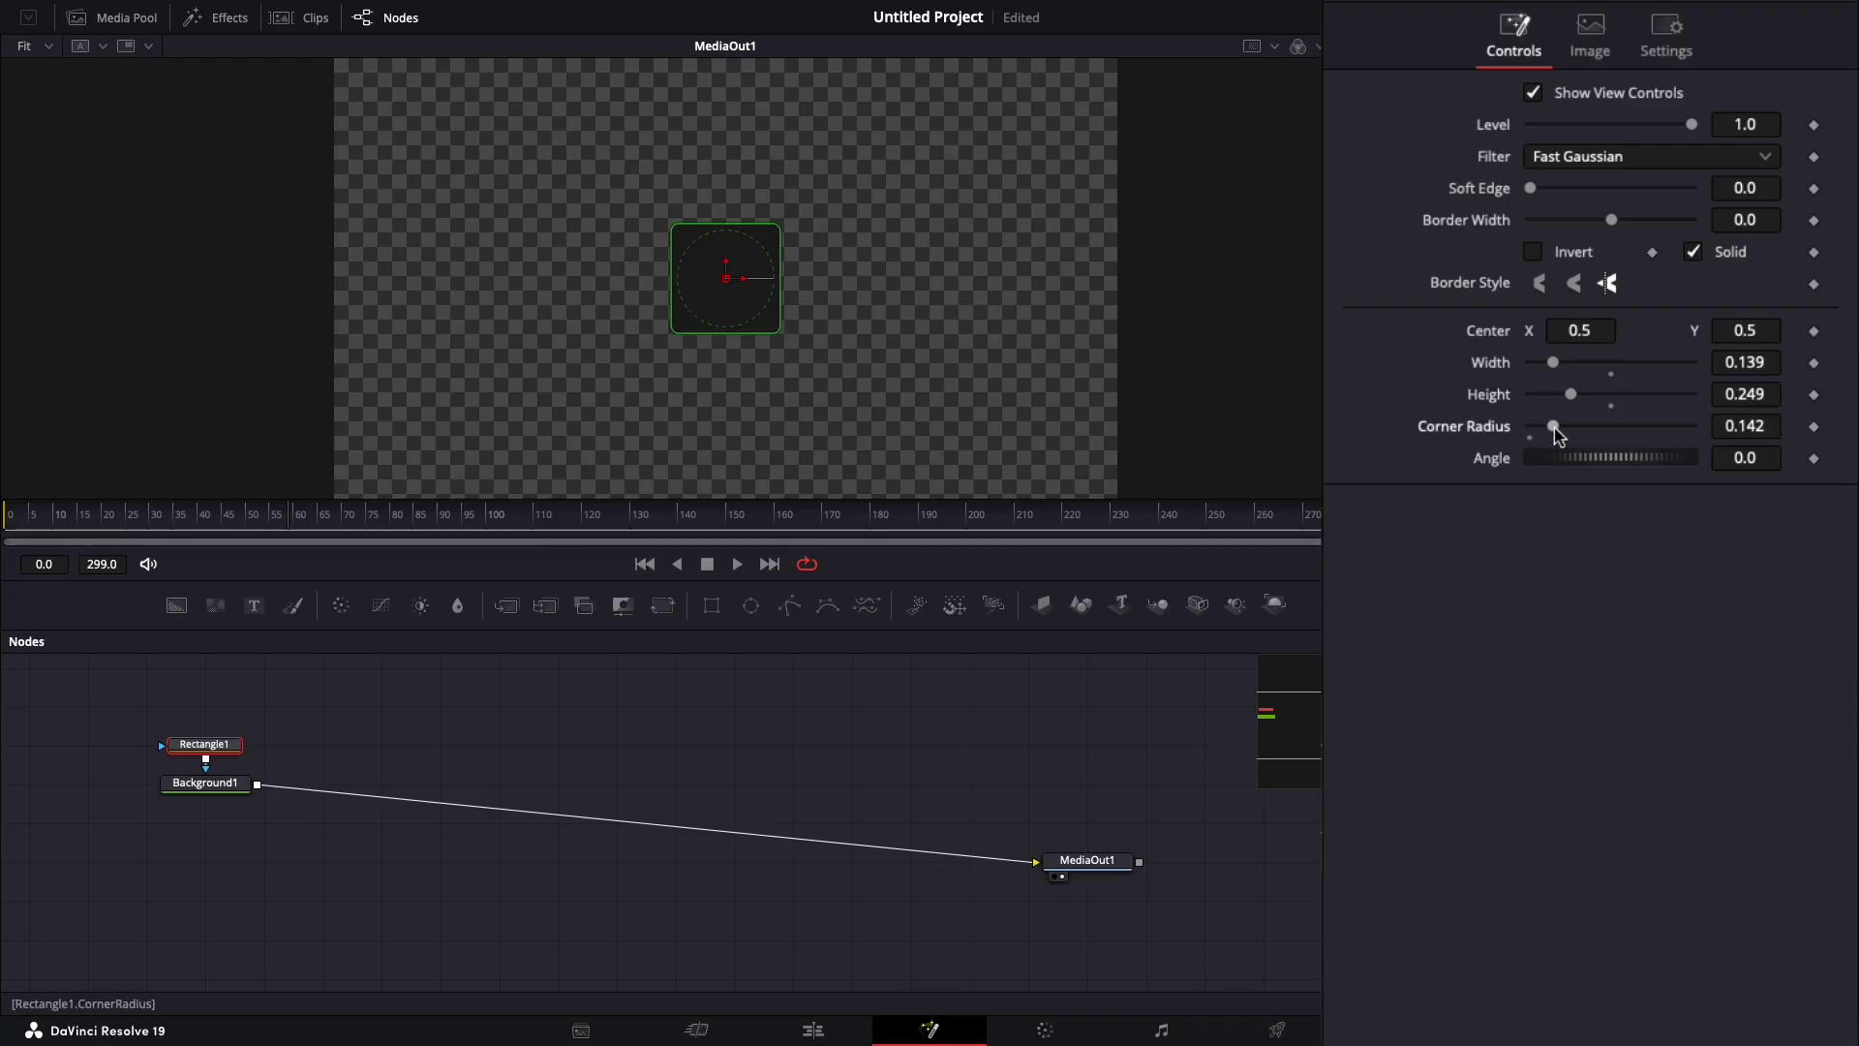
click(1775, 428)
key(BackSpace)
key(BackSpace)
text(73)
key(Return)
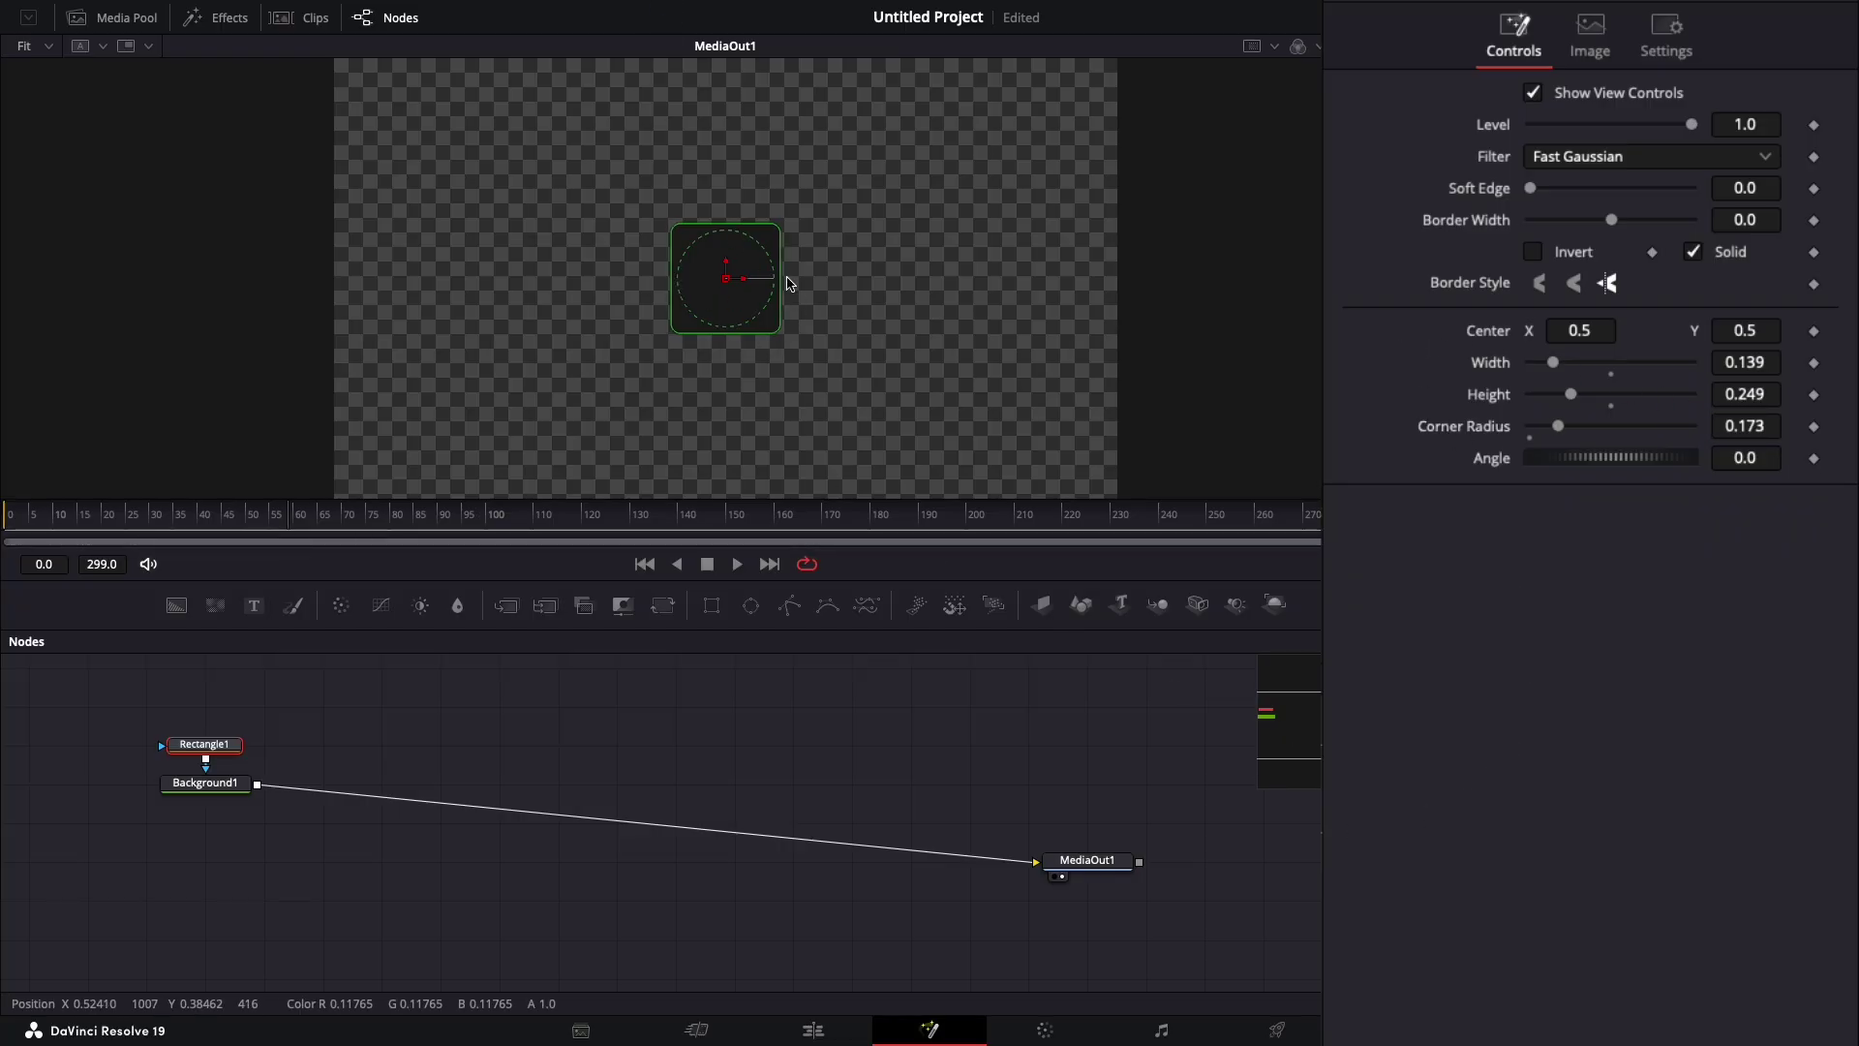
click(233, 782)
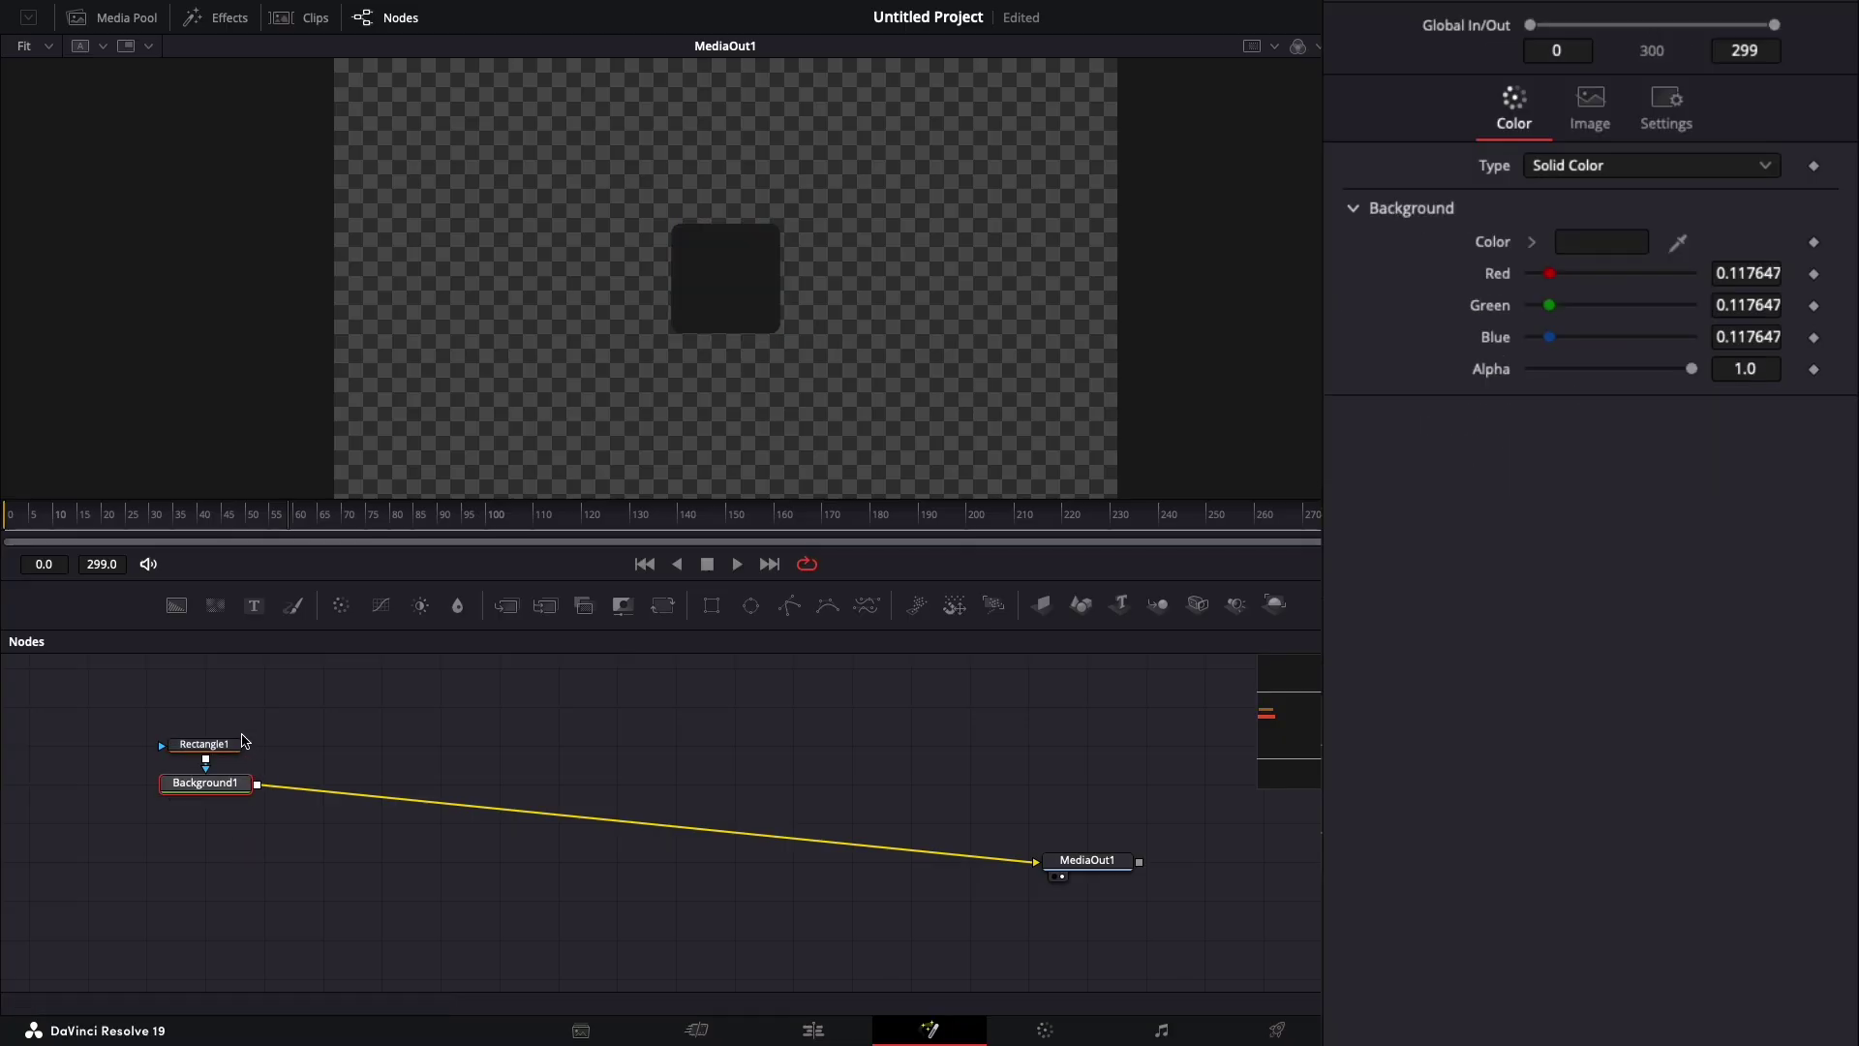
Step: Copy and paste Rectangle1 and Background1, then merge Background1_1 over Background1 as Merge1
drag(176, 723, 219, 799)
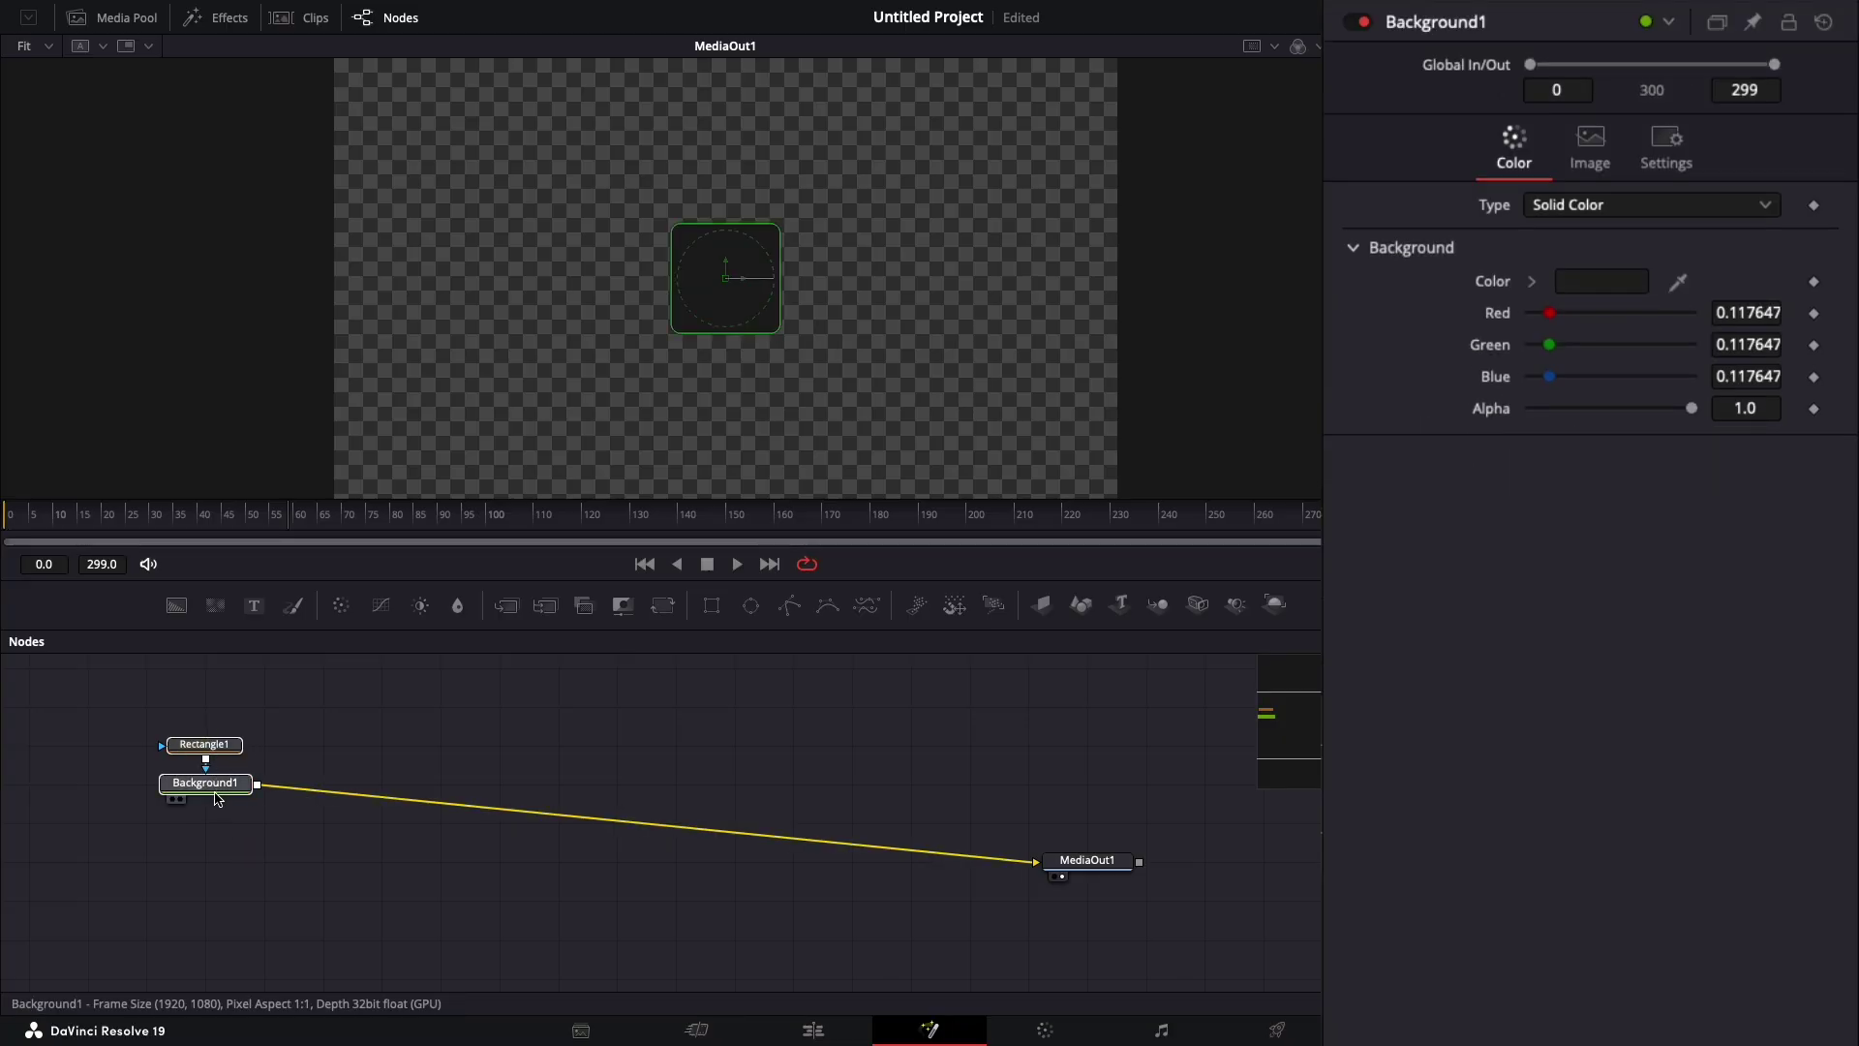
right_click(221, 786)
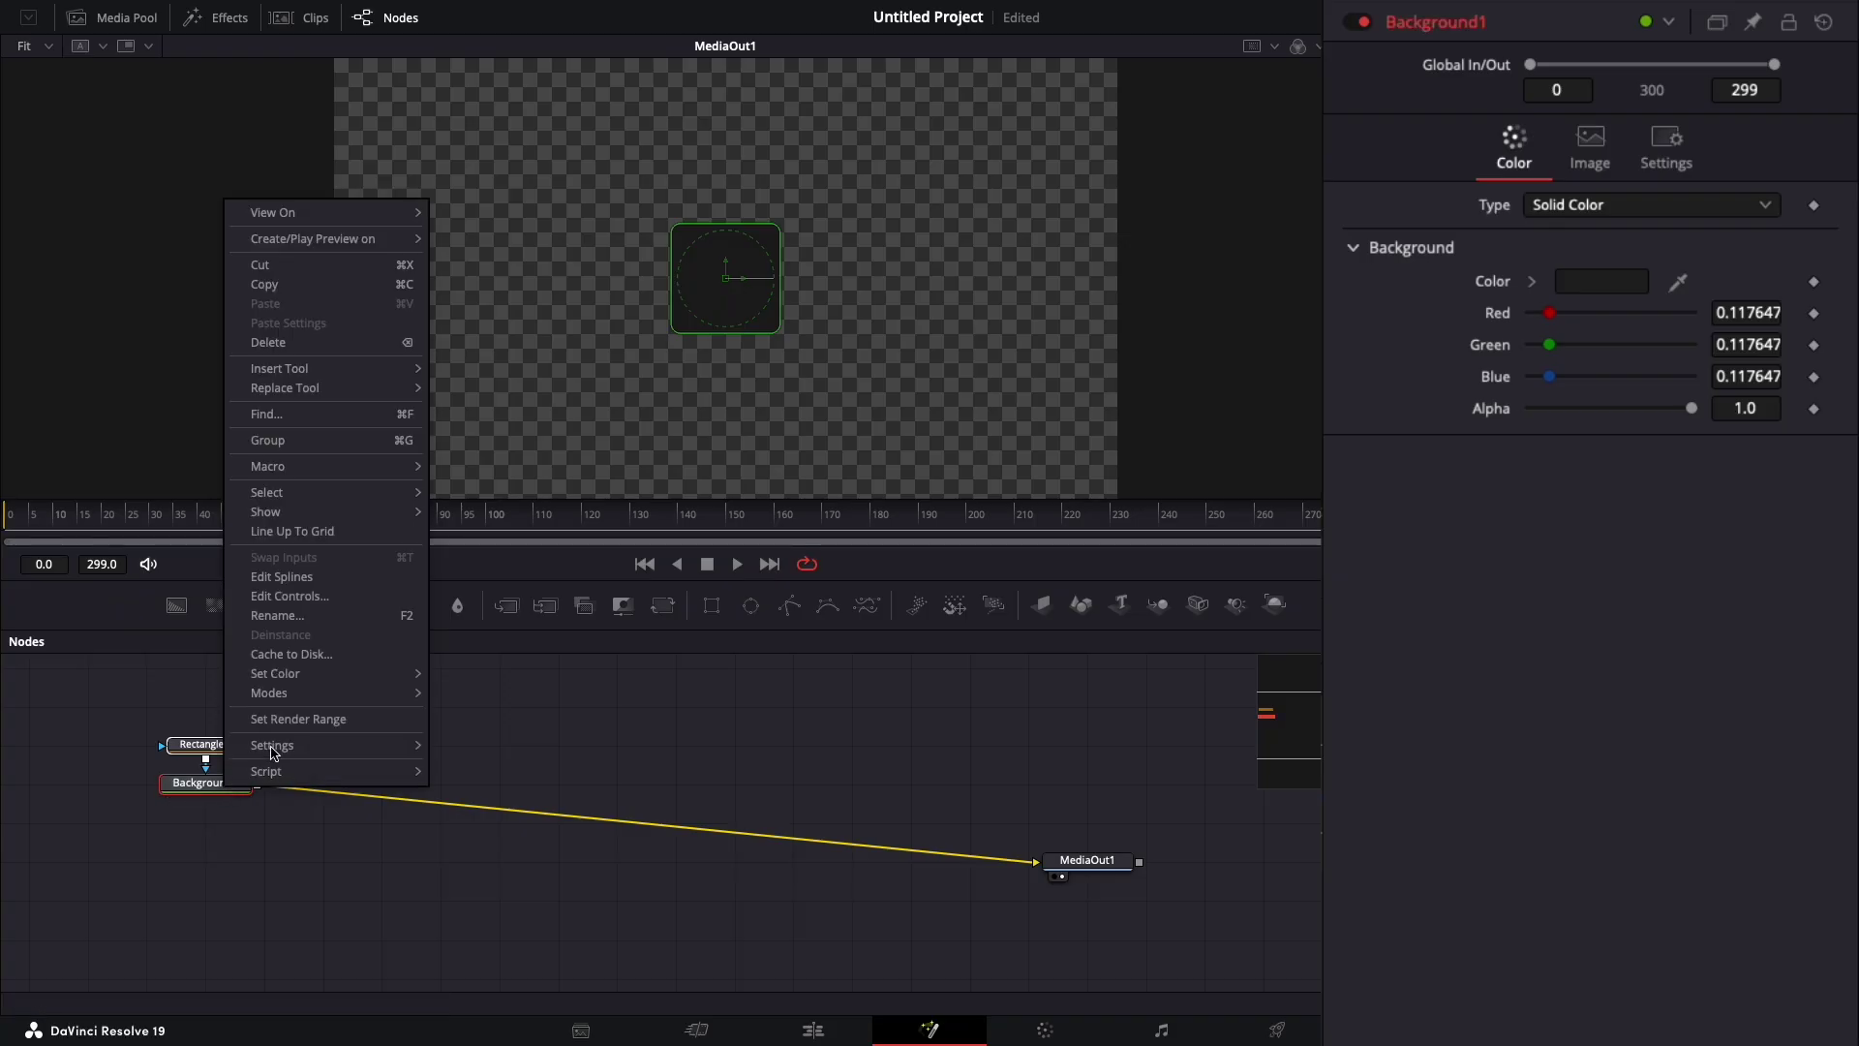
click(341, 285)
right_click(365, 732)
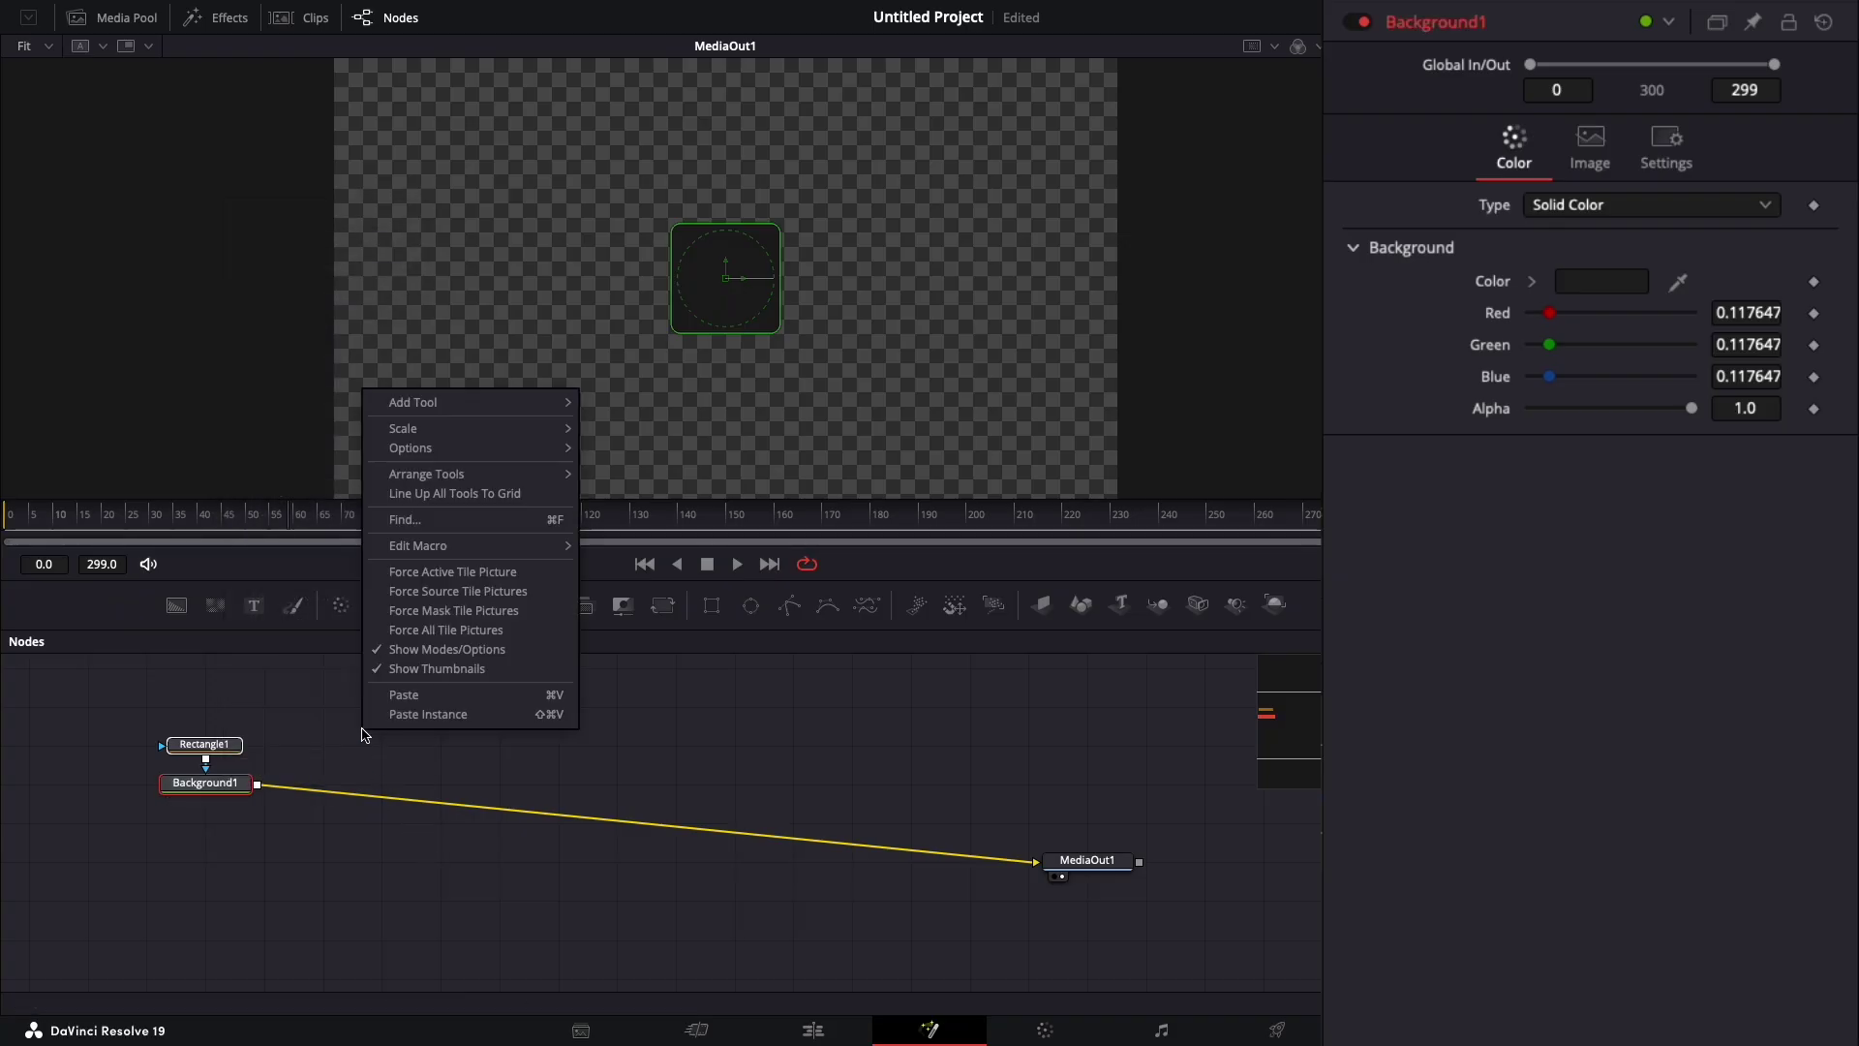
click(403, 695)
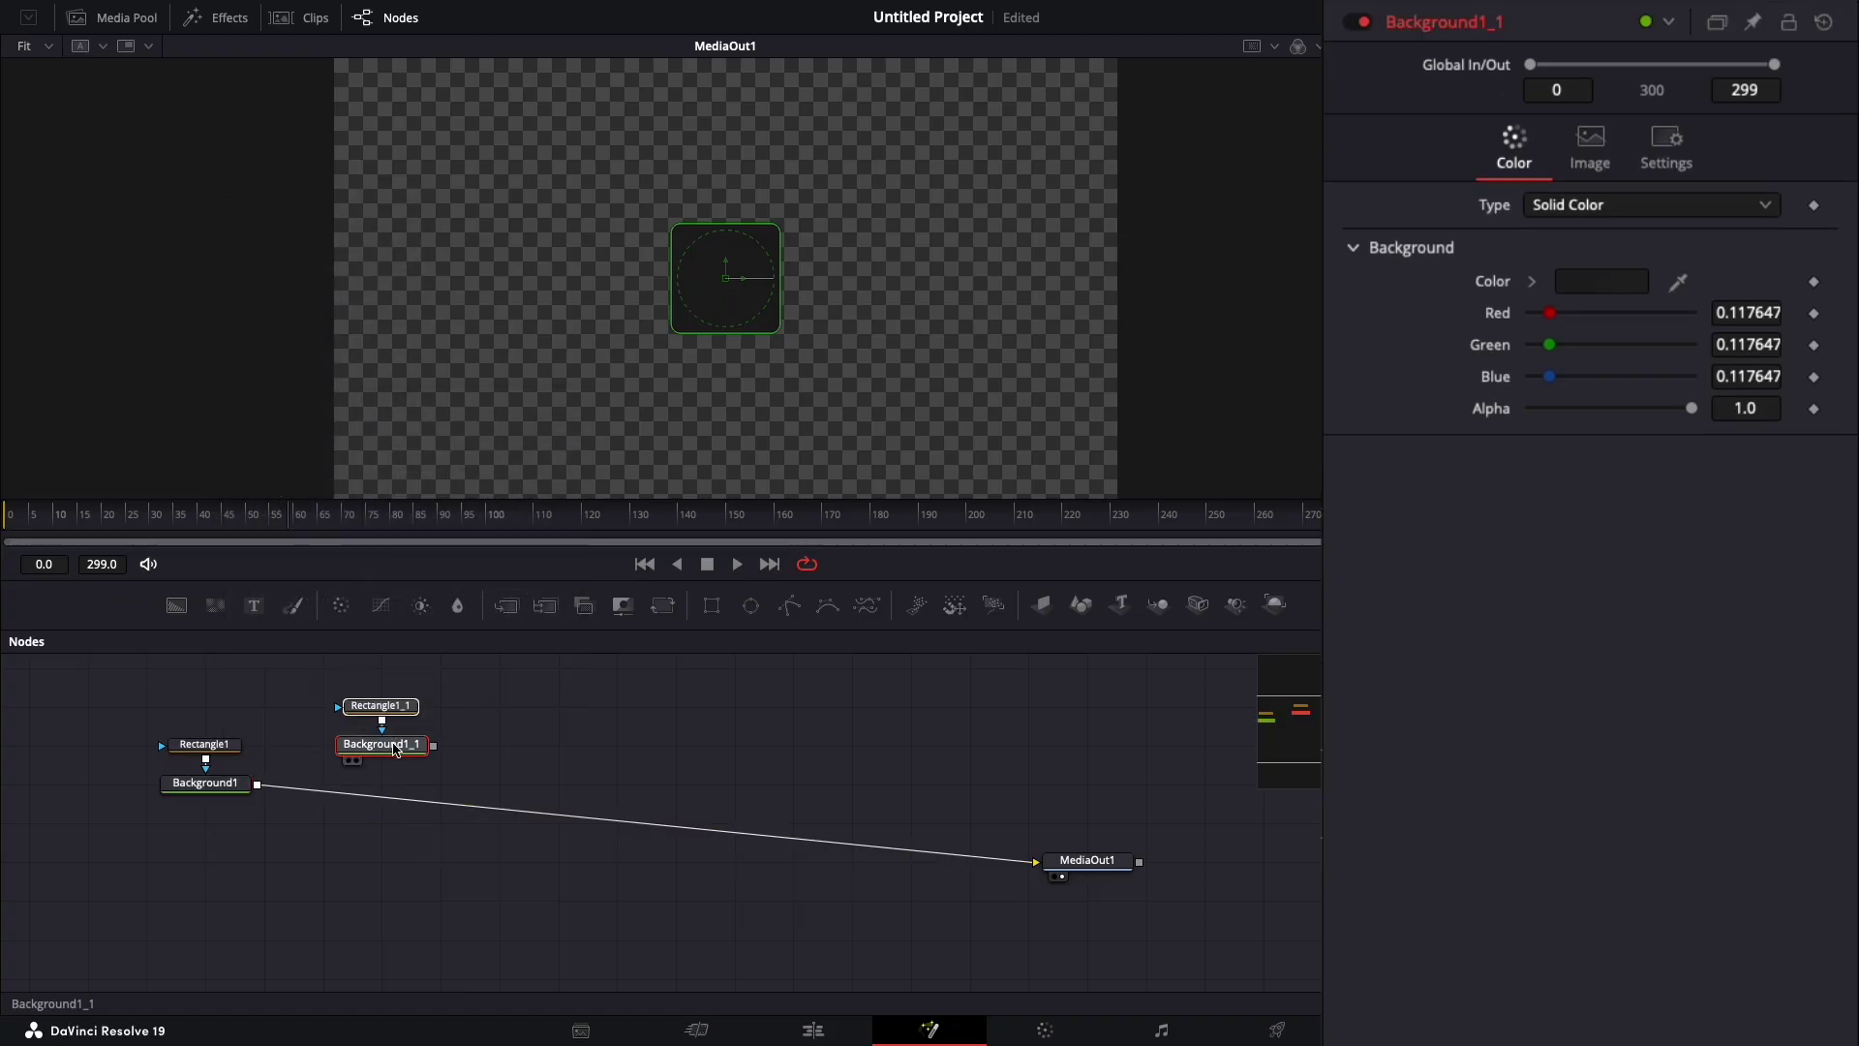
drag(433, 748, 258, 789)
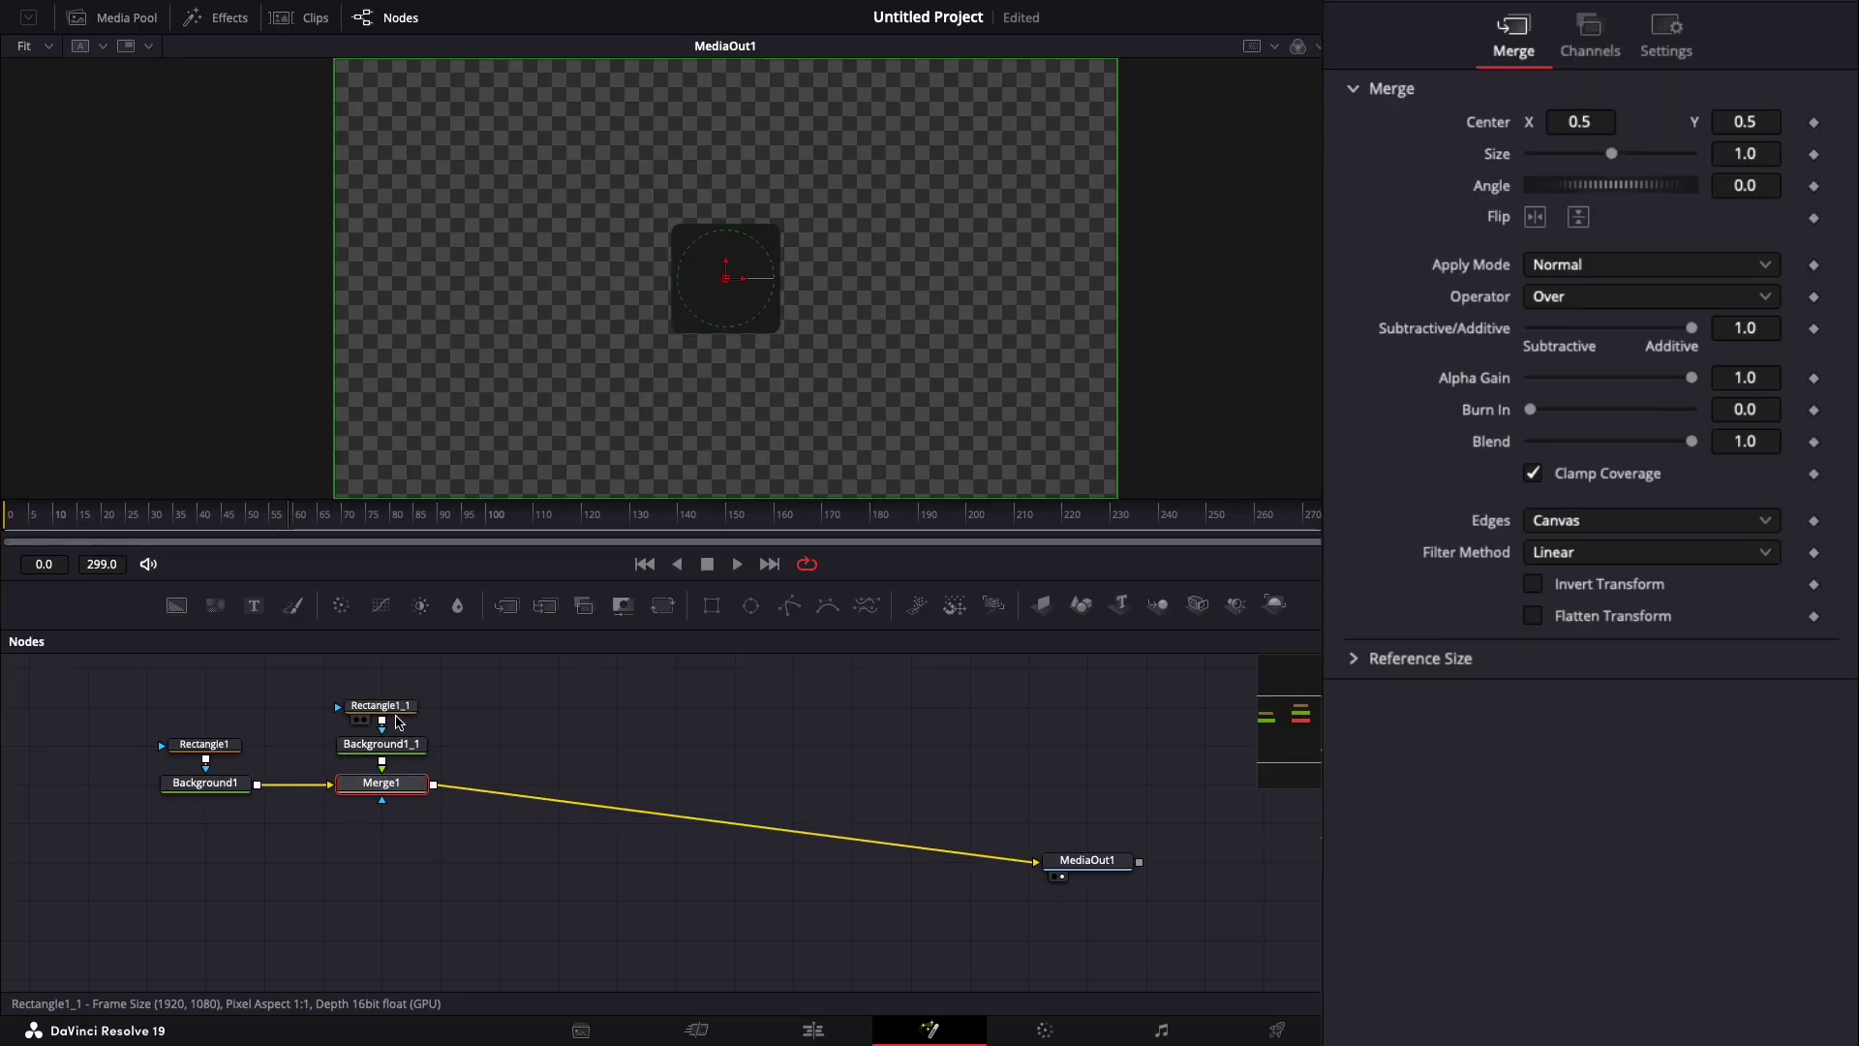
click(393, 748)
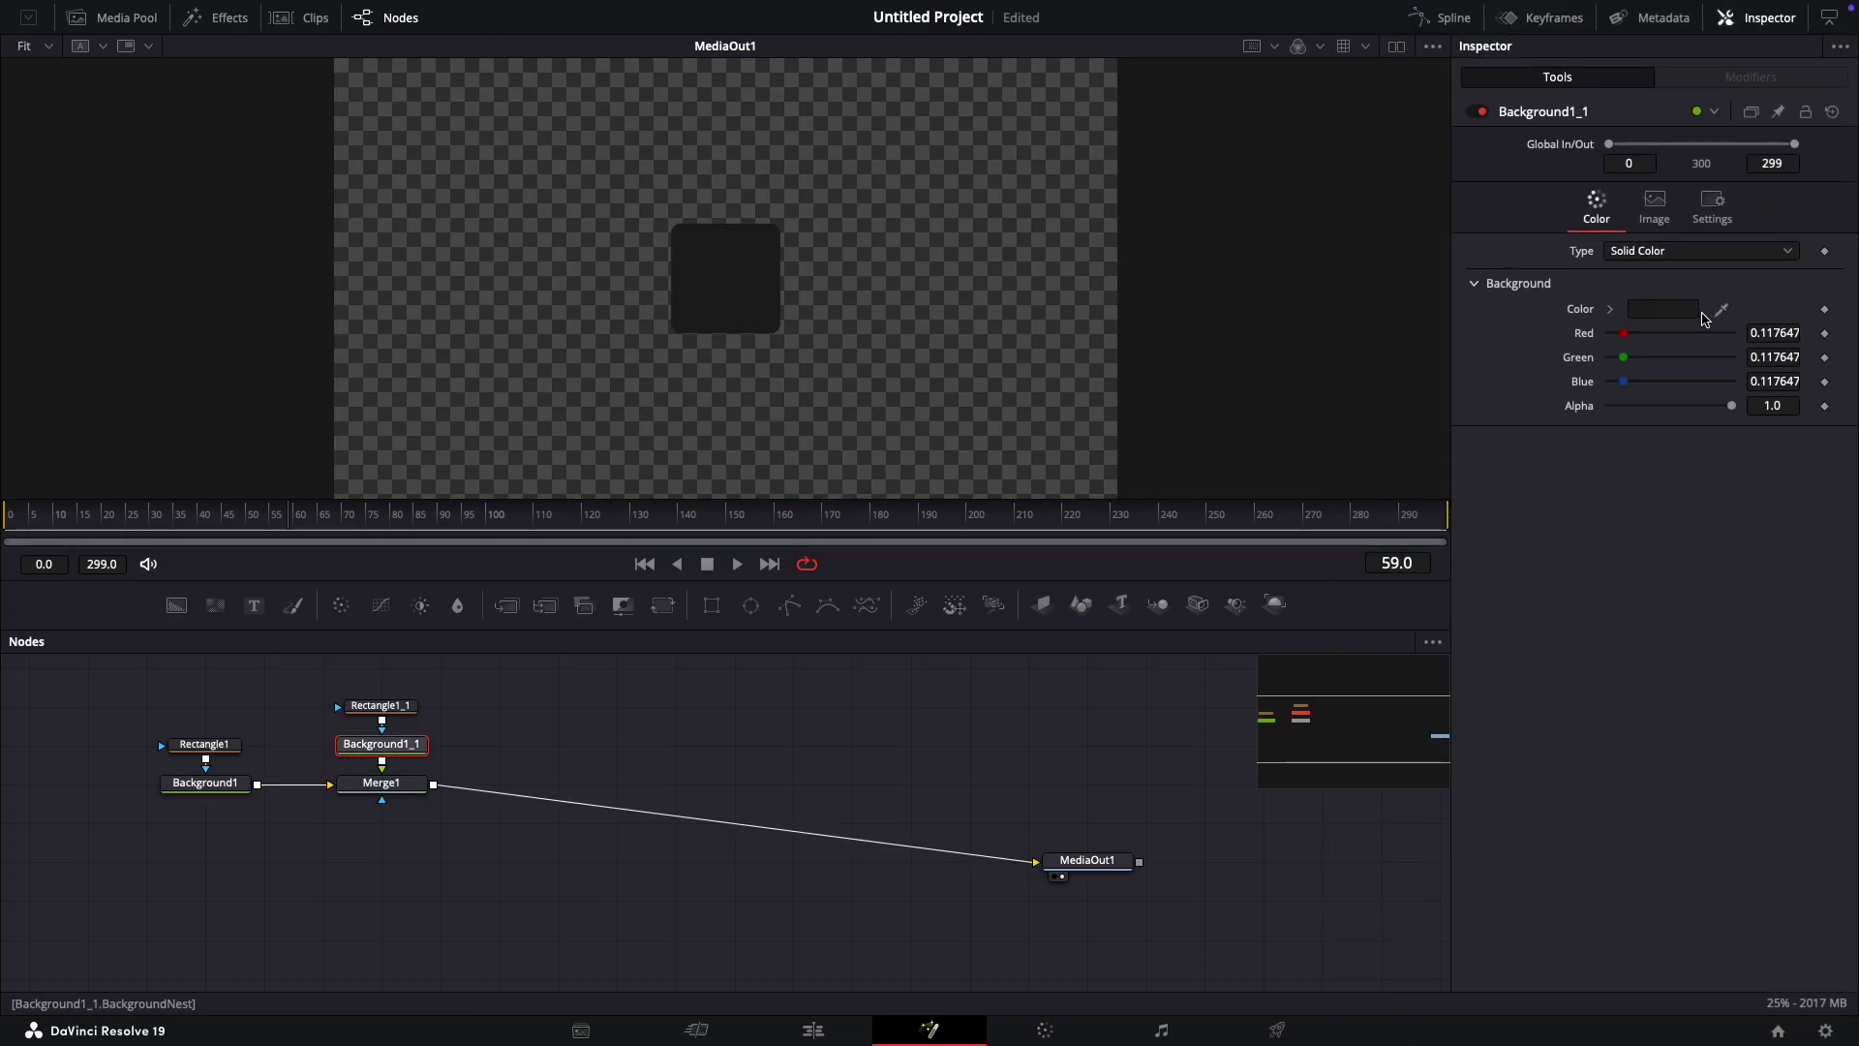
Step: Change Background1_1's colour to white
click(1661, 312)
drag(1489, 491, 1584, 489)
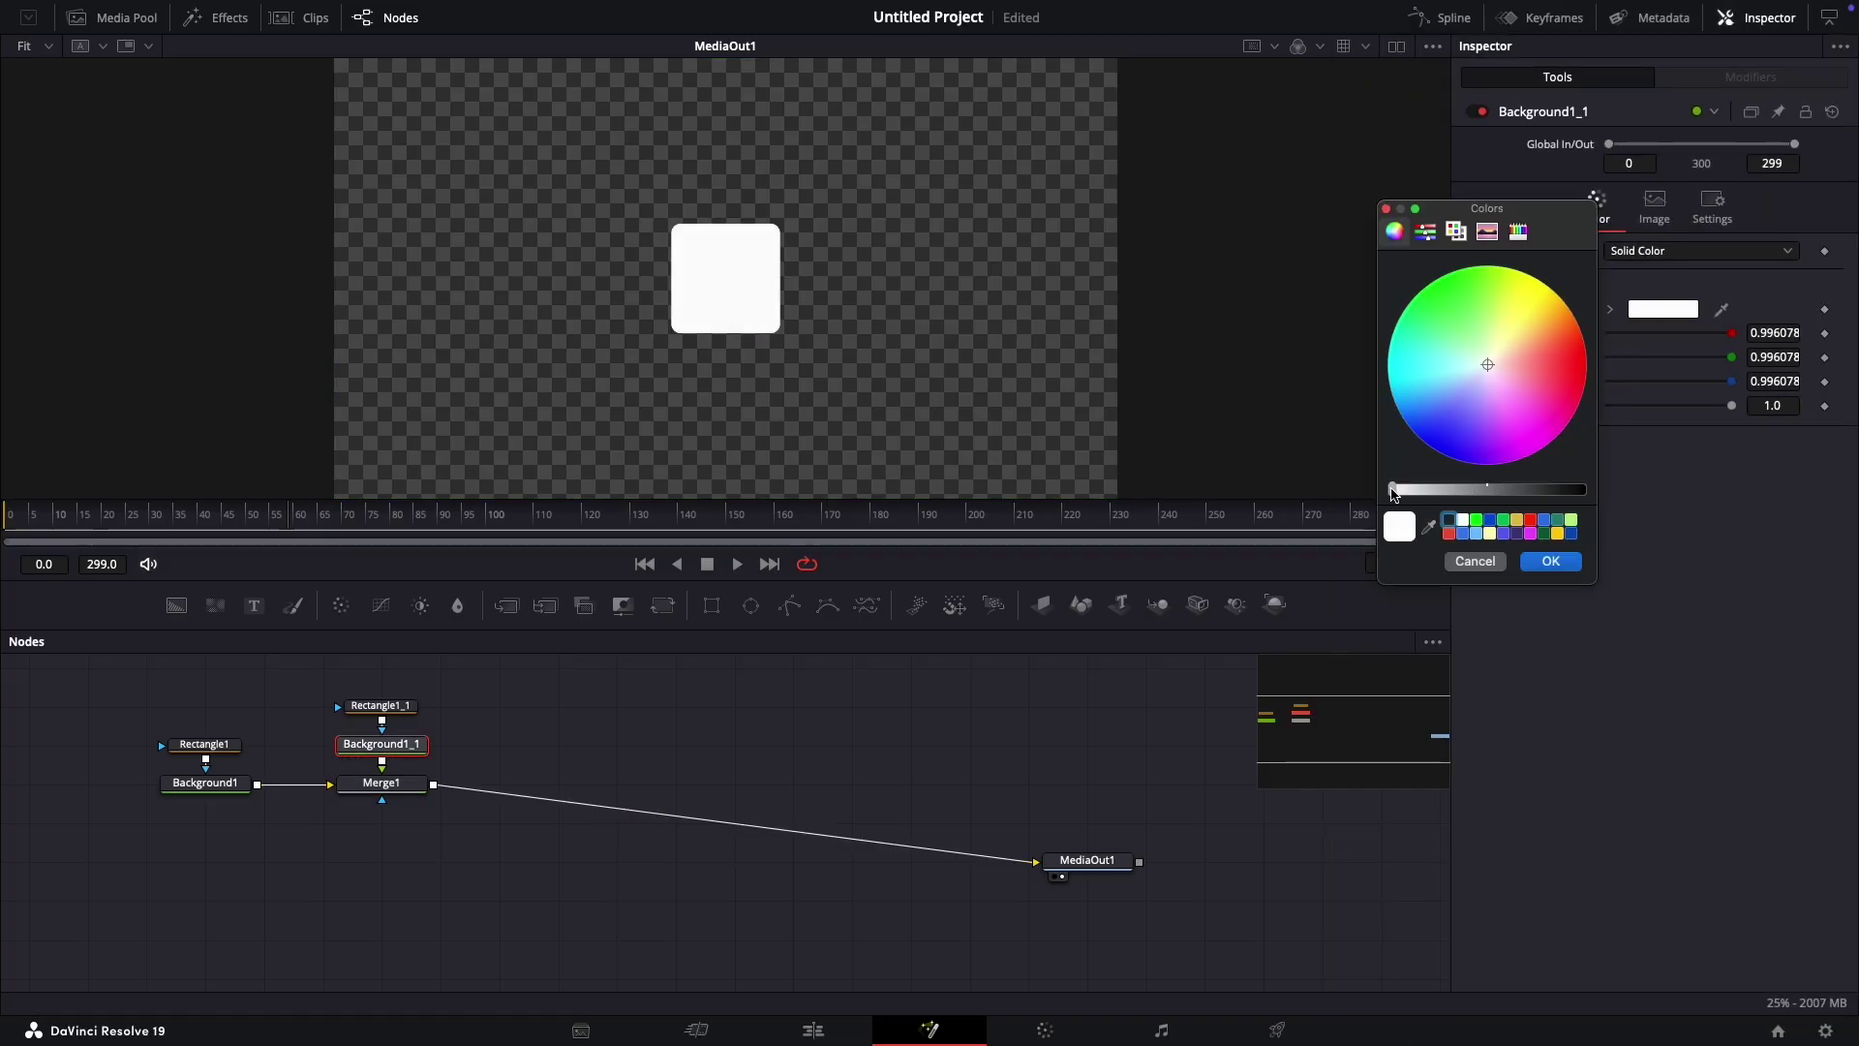
click(1549, 562)
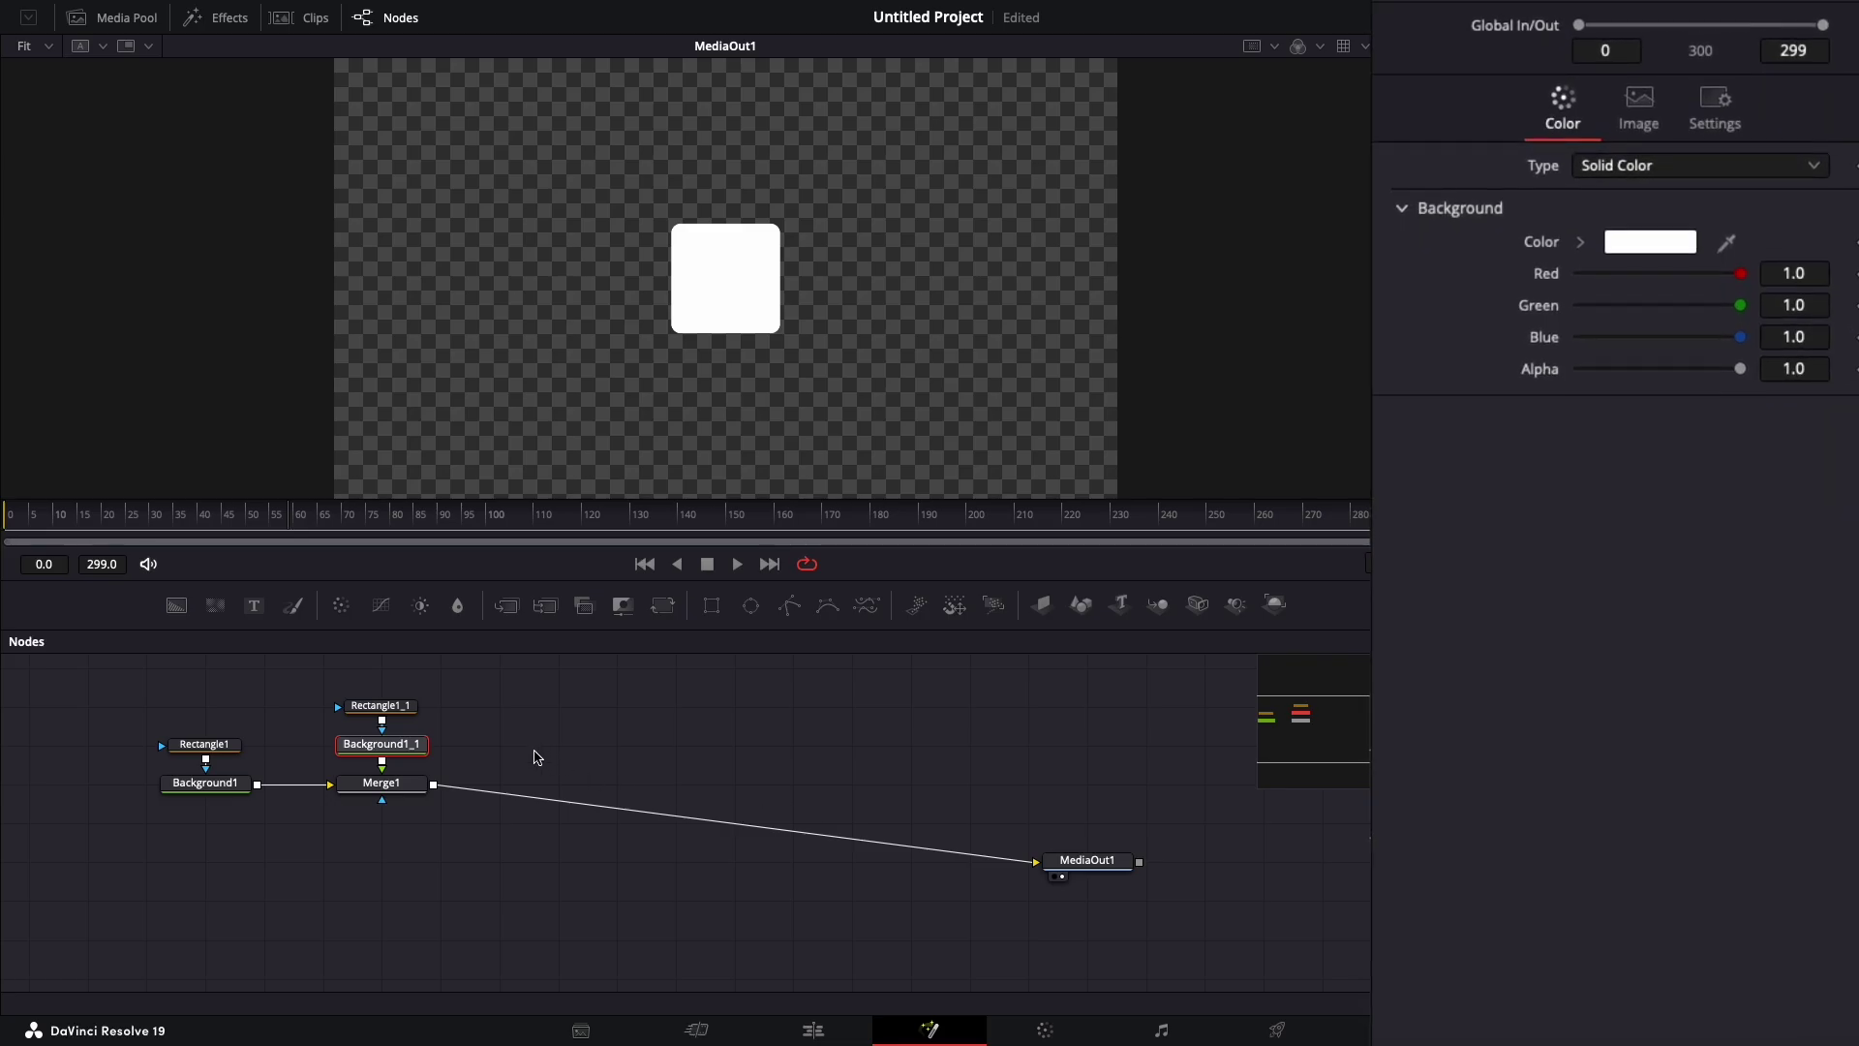
Step: Make Rectangle1_1 hollow with a thin 0.0021 border, checking it at 100% zoom
click(411, 712)
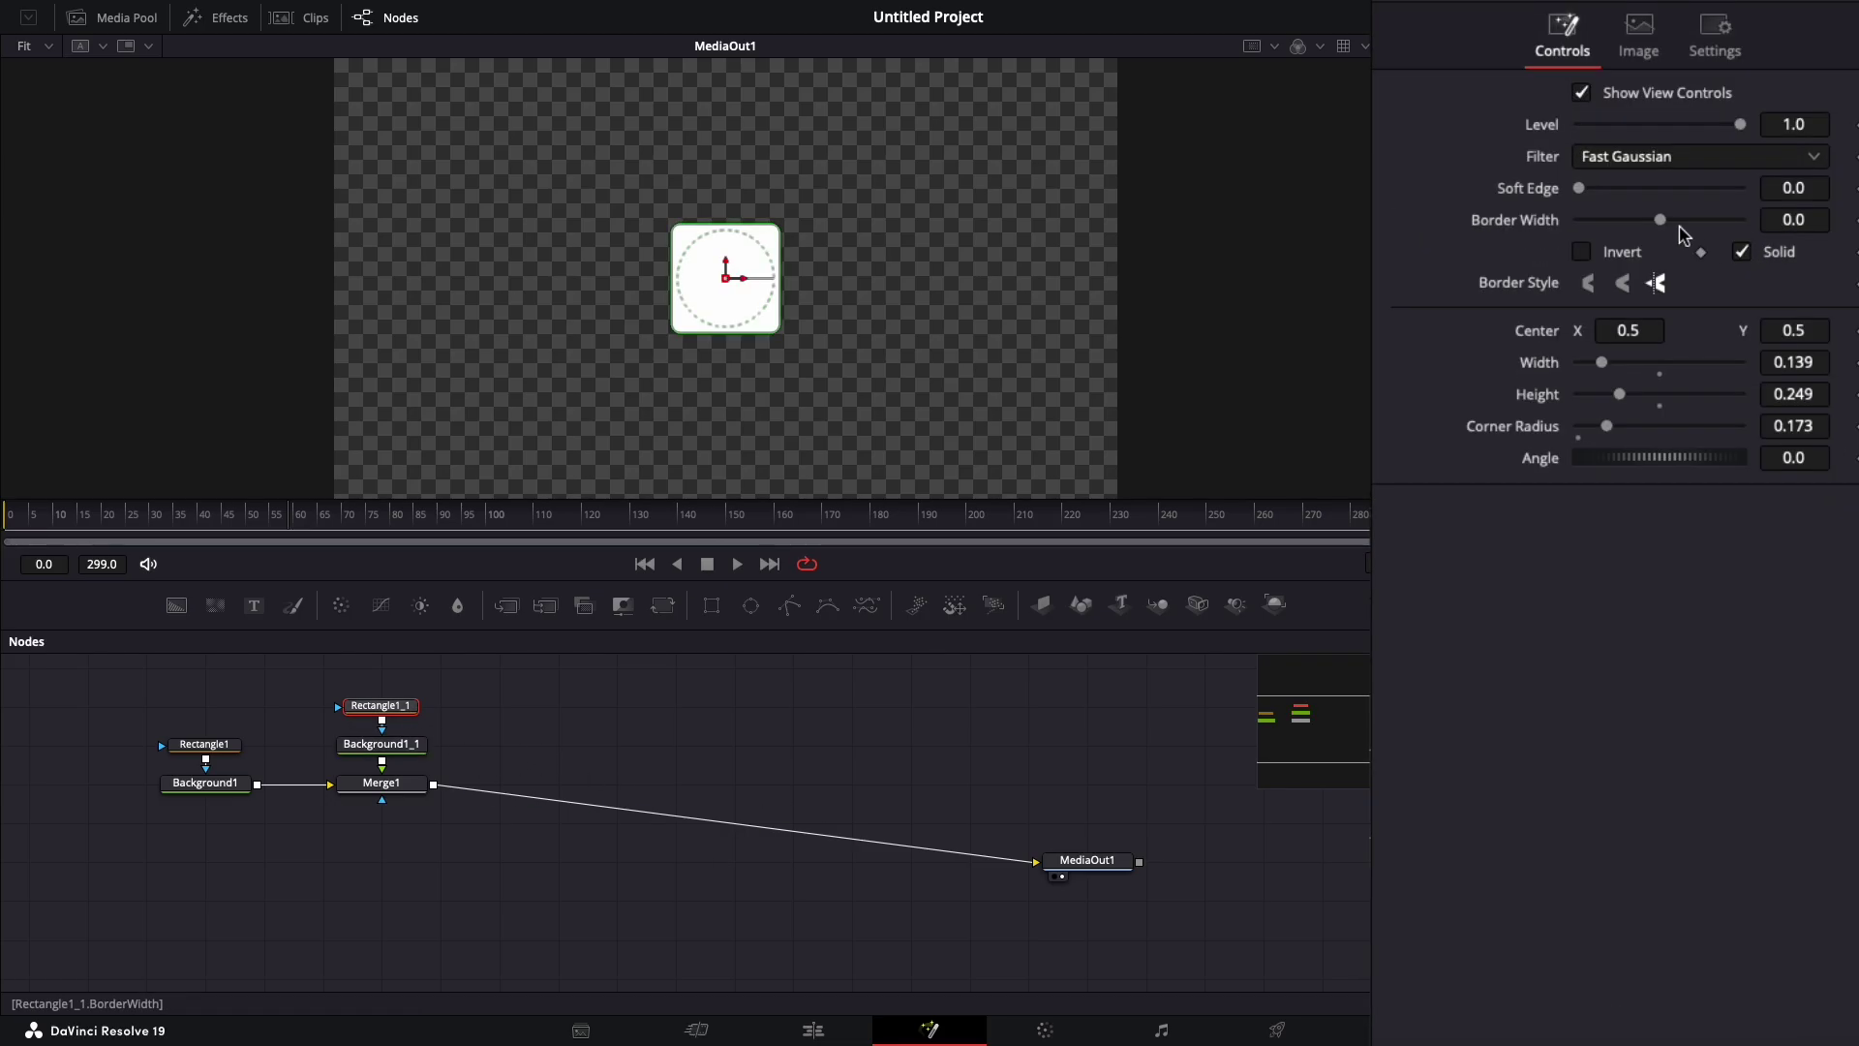
click(1743, 254)
drag(1661, 220, 1667, 220)
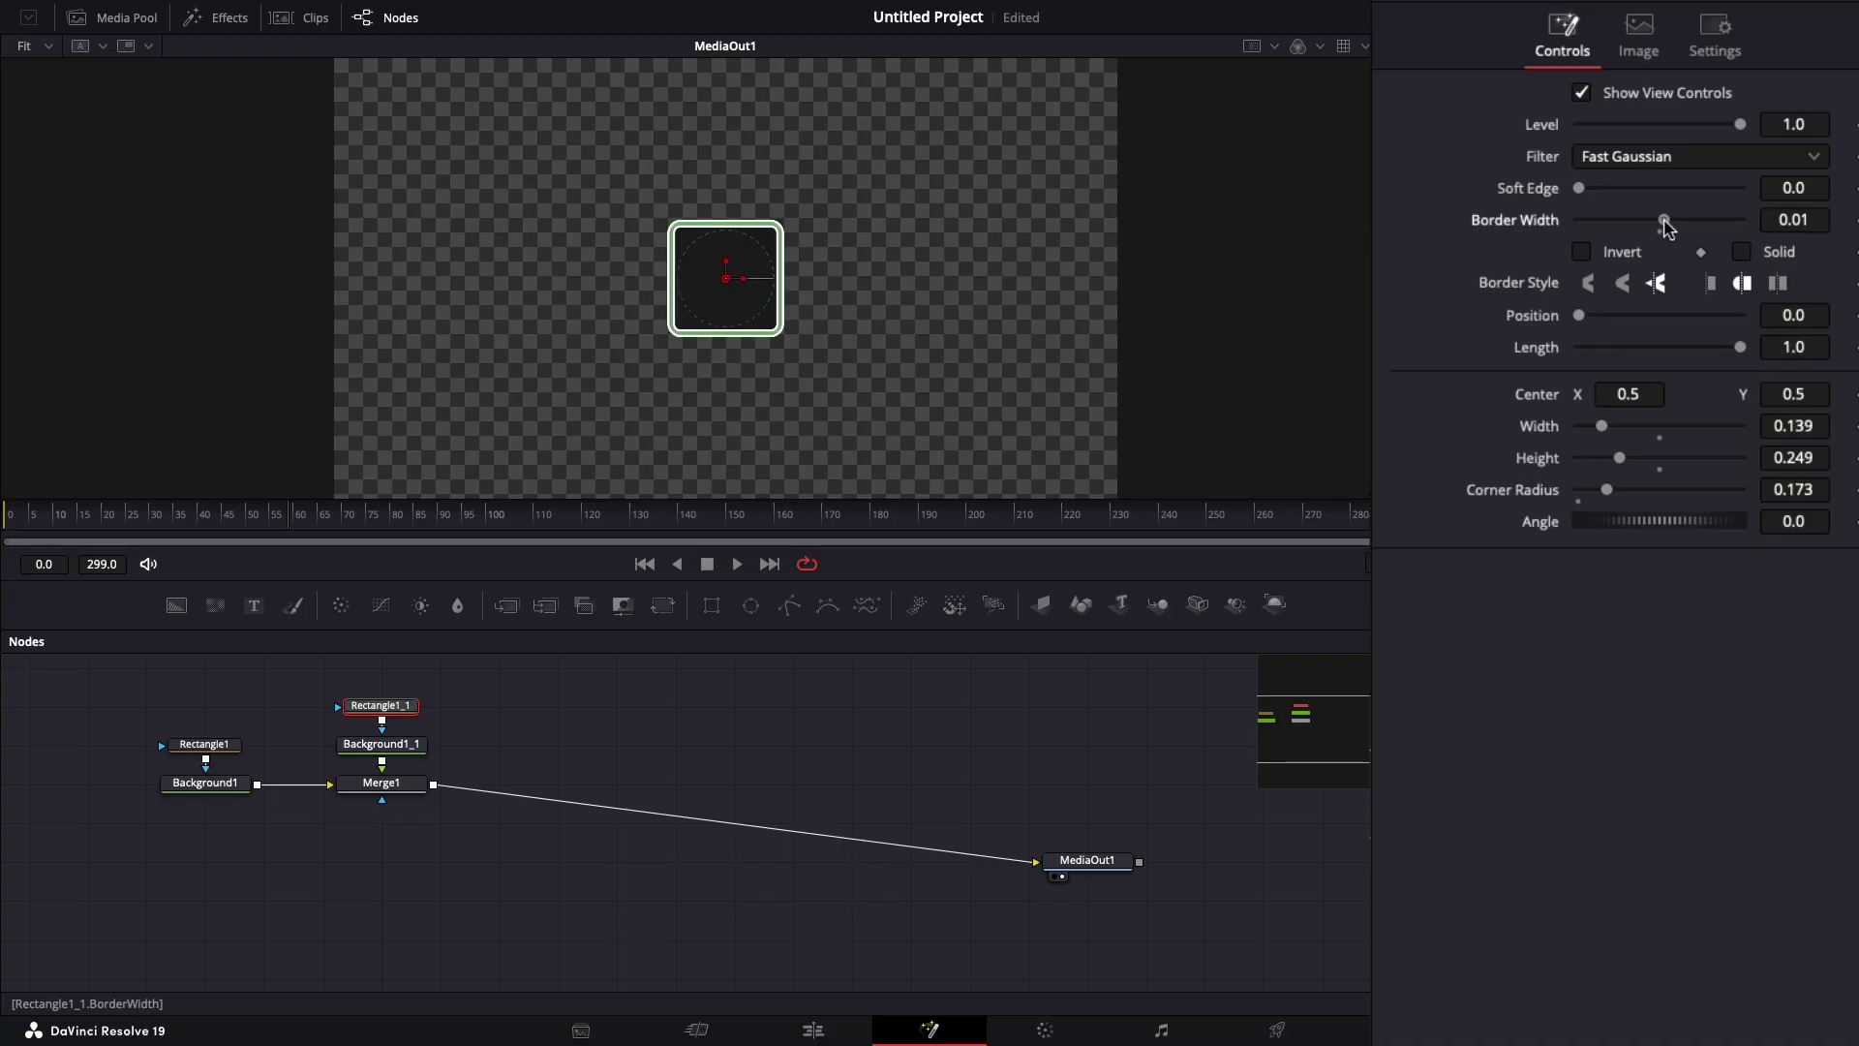
click(46, 48)
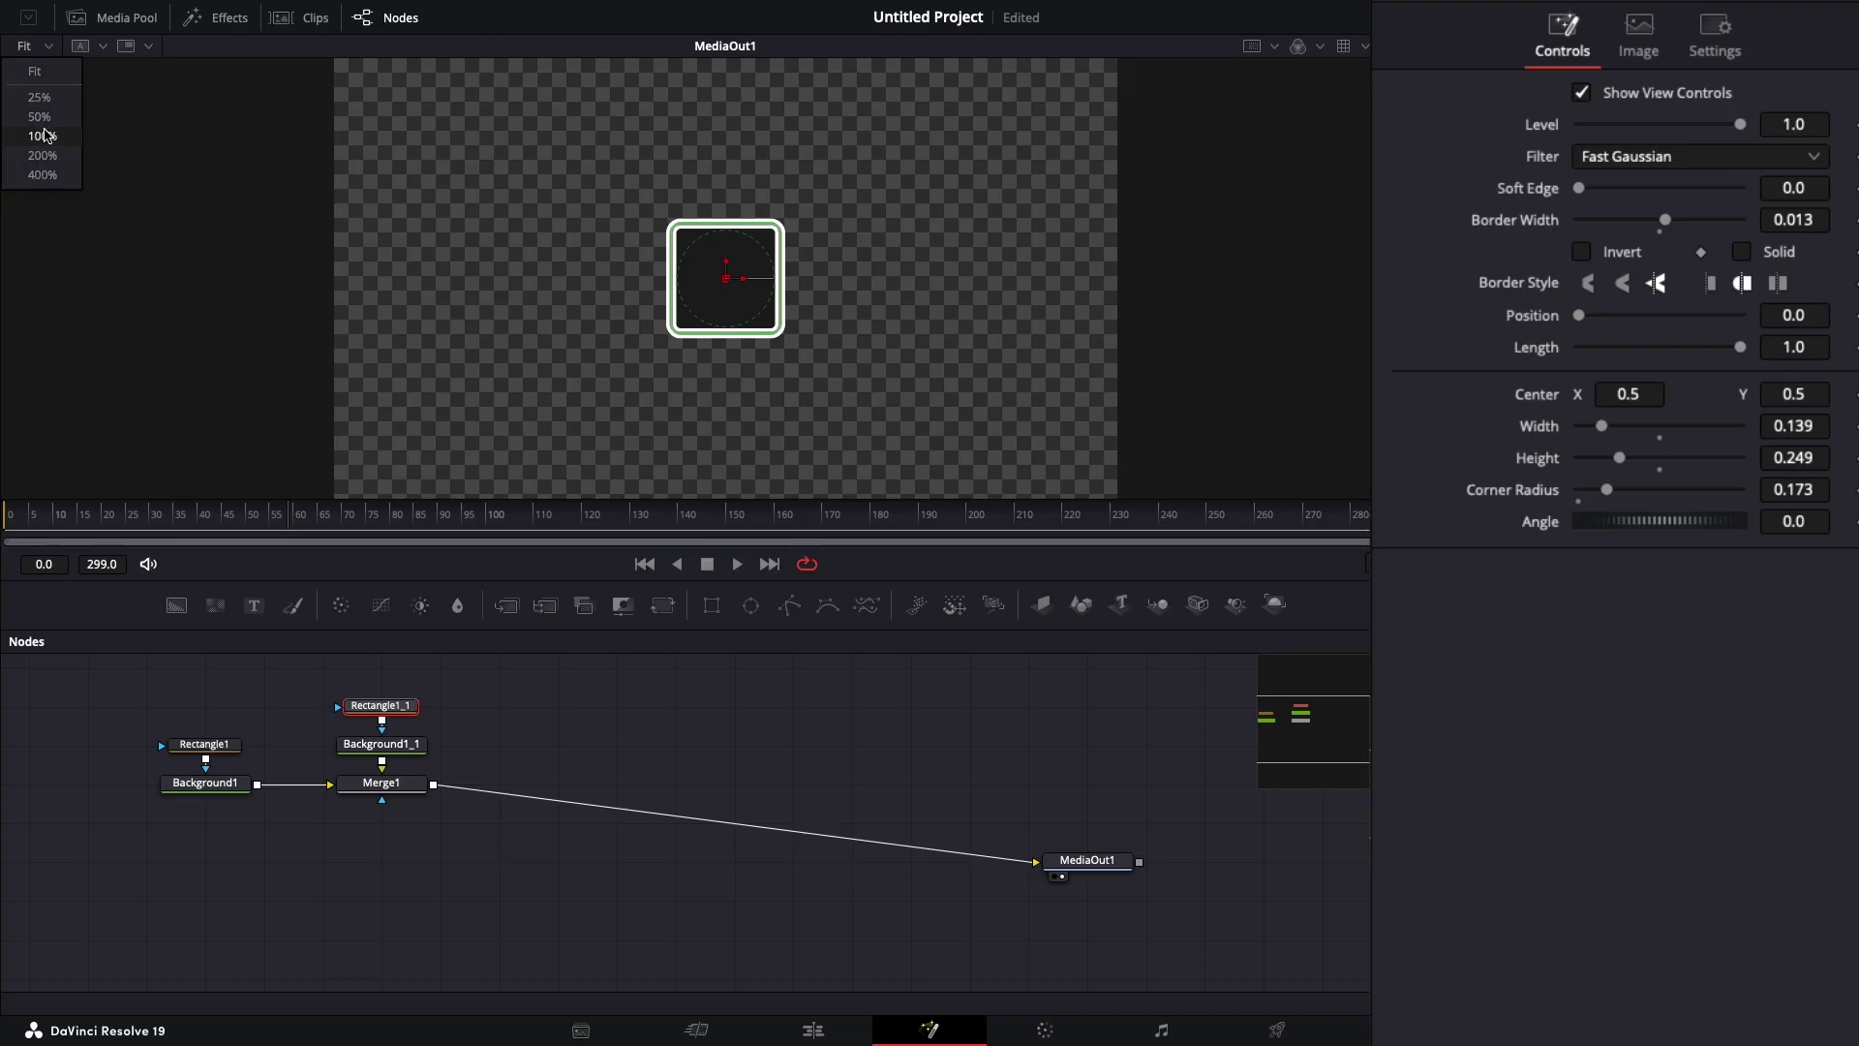
click(42, 136)
mouse_move(1794, 226)
mouse_down()
mouse_move(1743, 225)
mouse_move(1772, 220)
mouse_up()
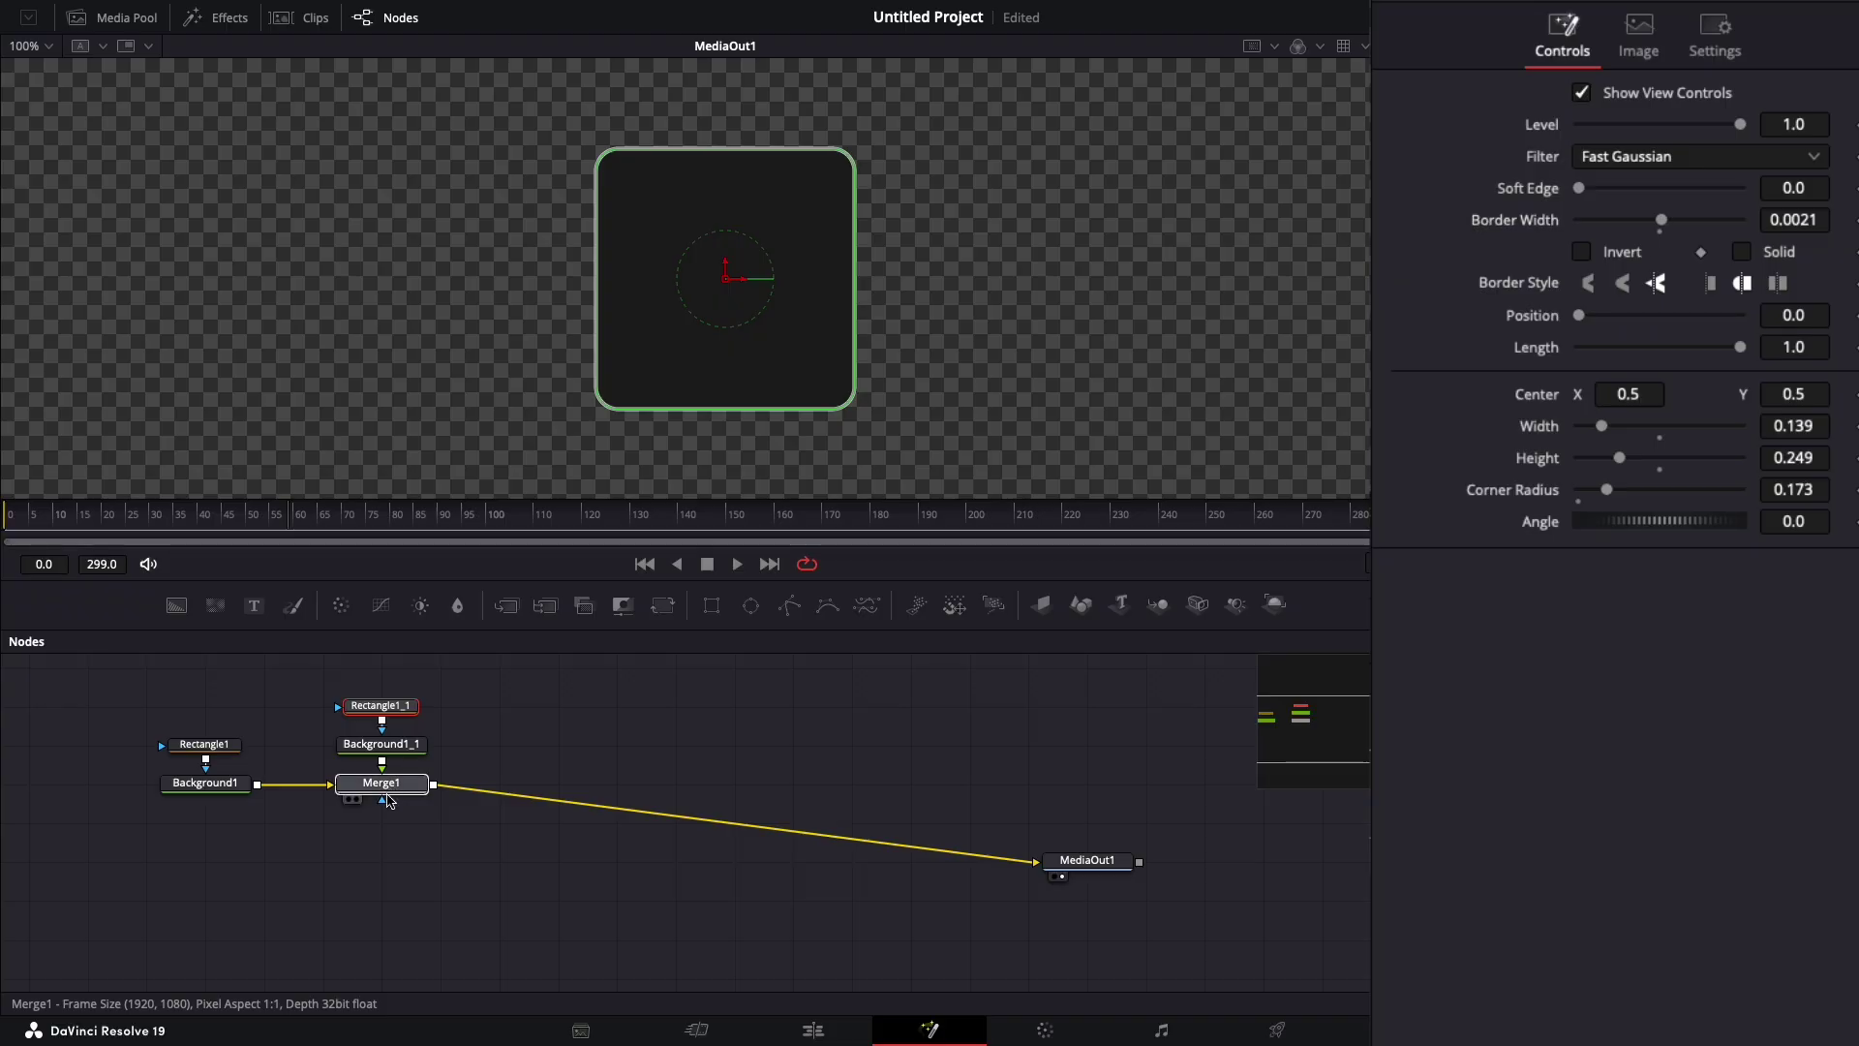
Step: Insert Transform1 after Background1_1 and scale the white outline to 0.92
drag(395, 782, 395, 860)
click(398, 746)
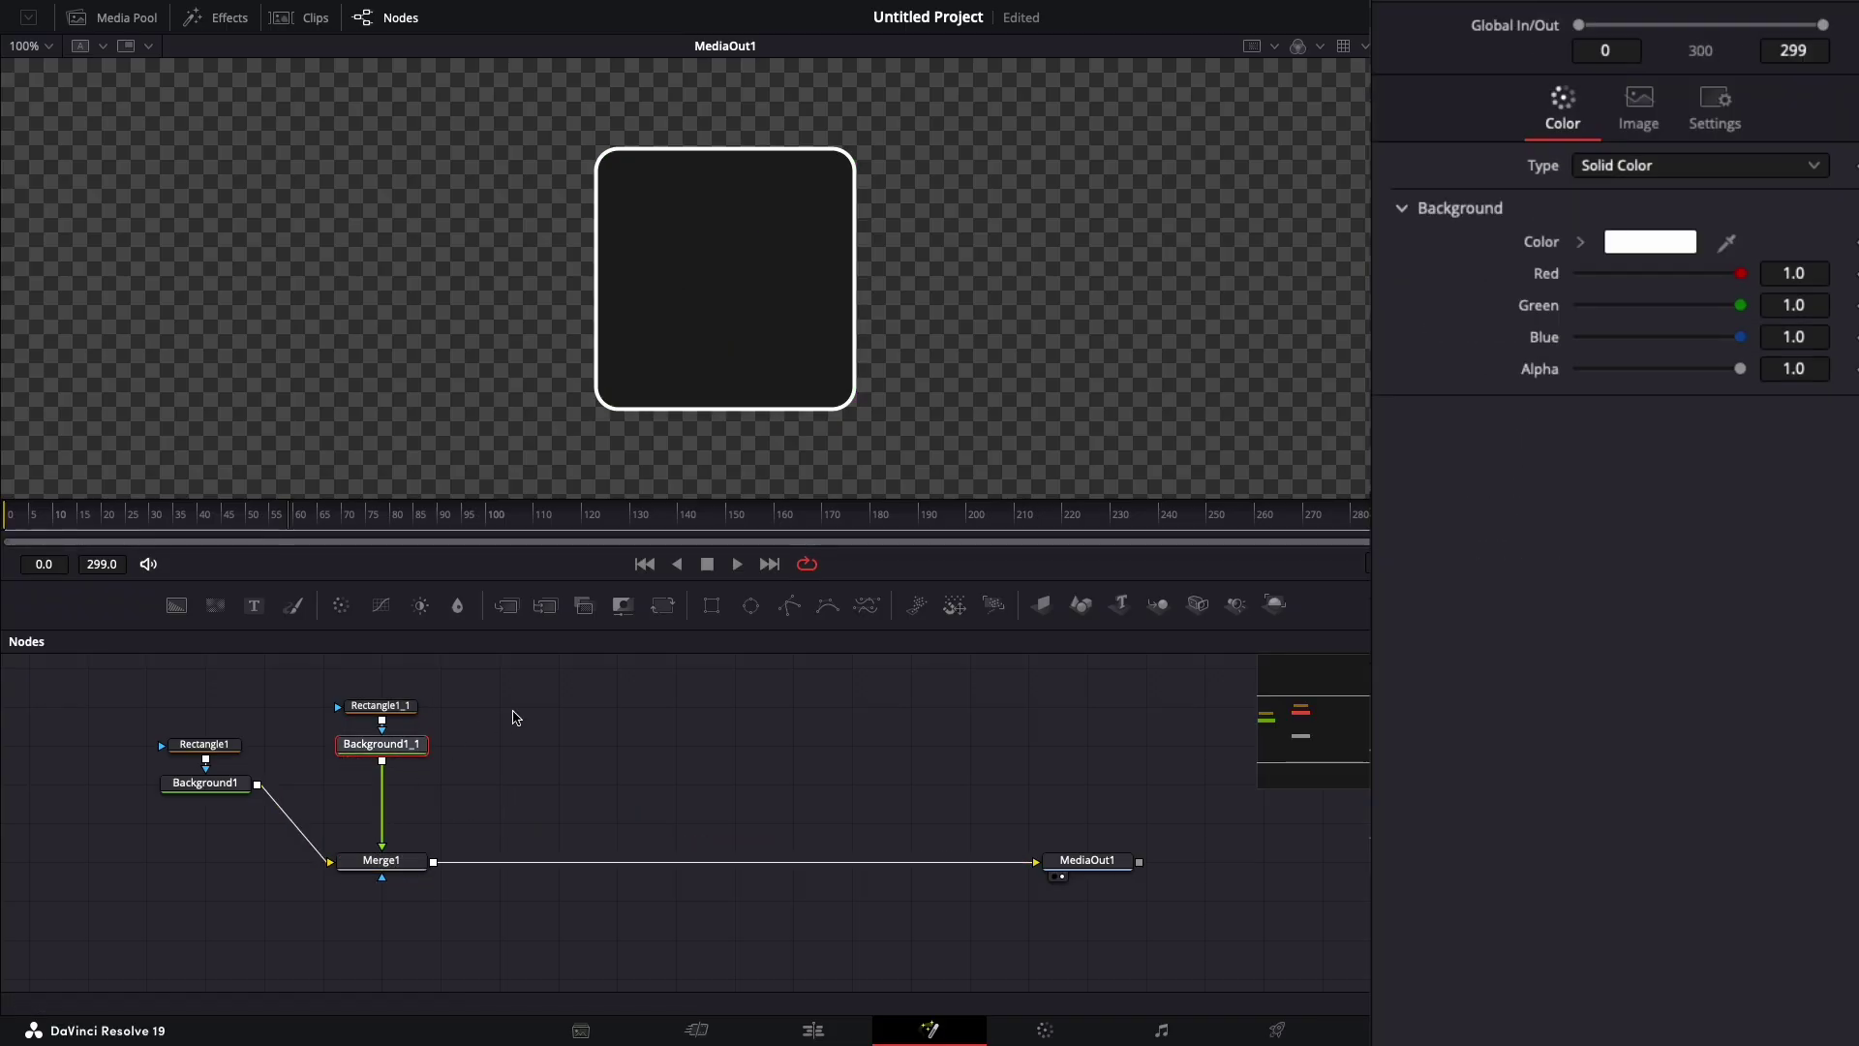
click(662, 605)
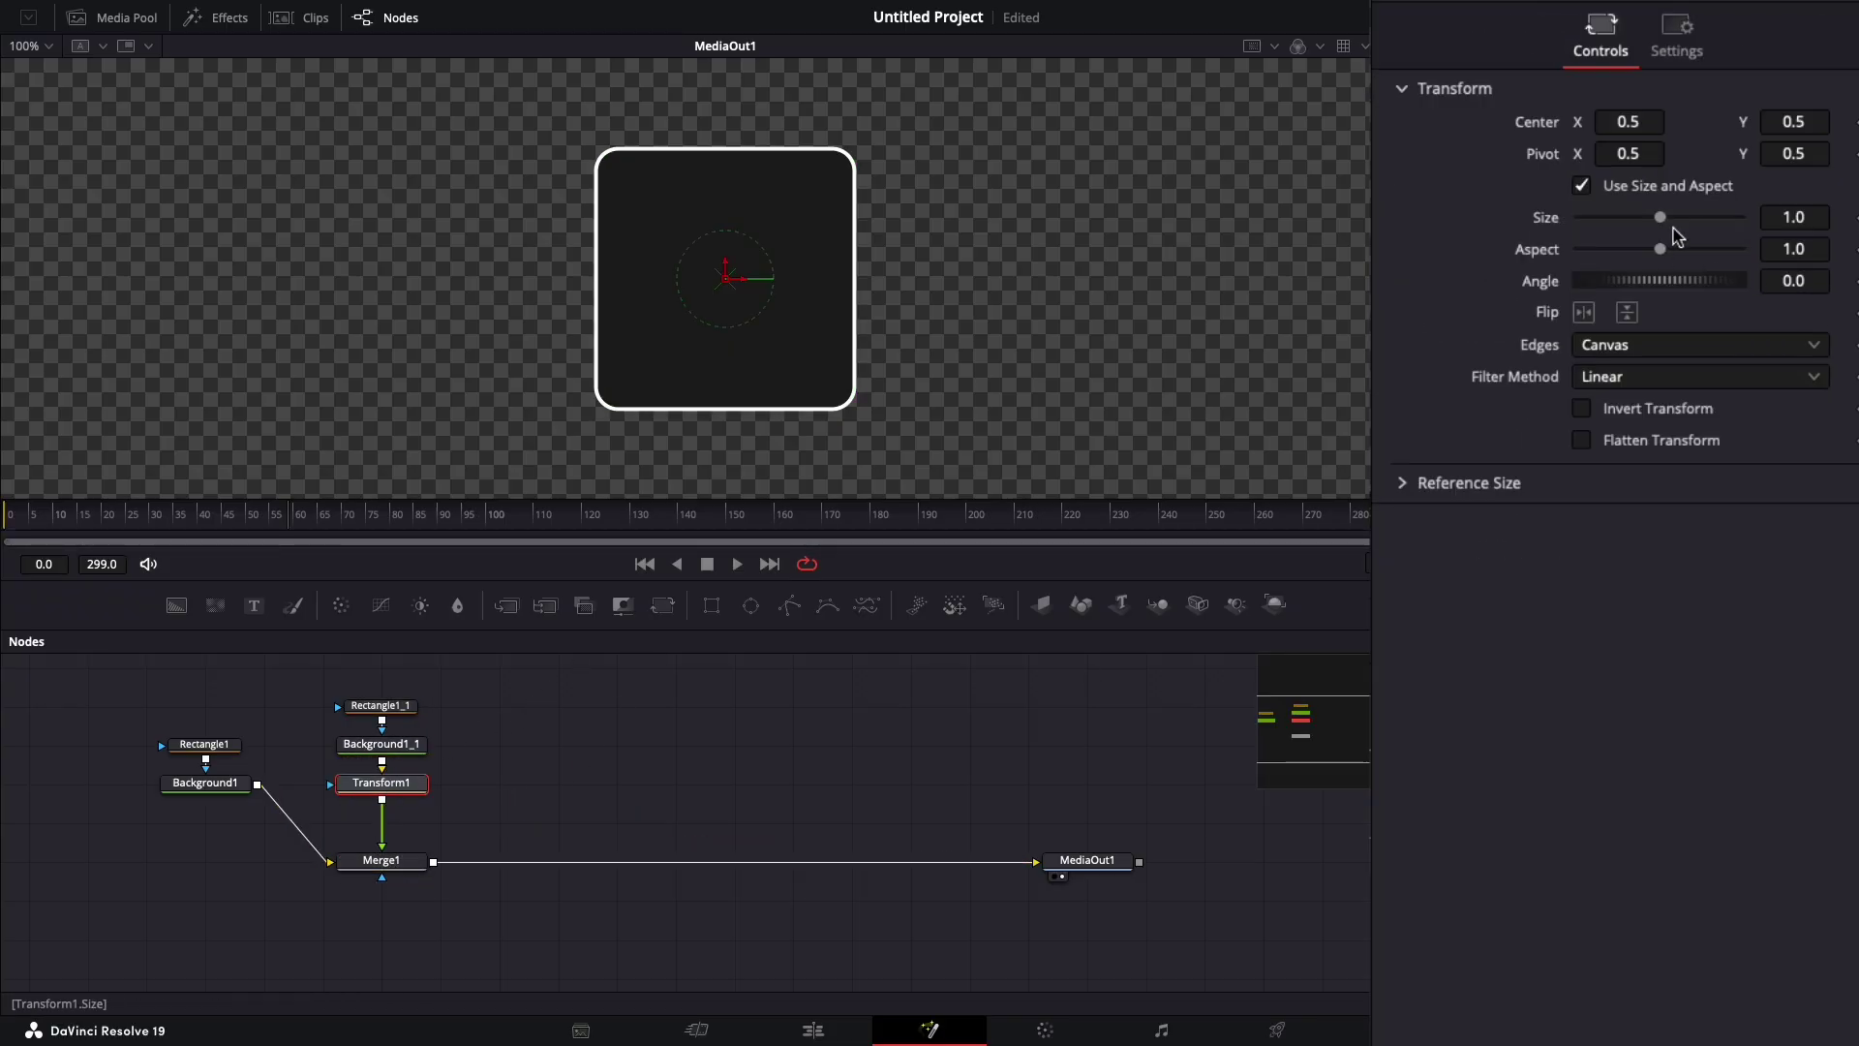
drag(1660, 217, 1652, 219)
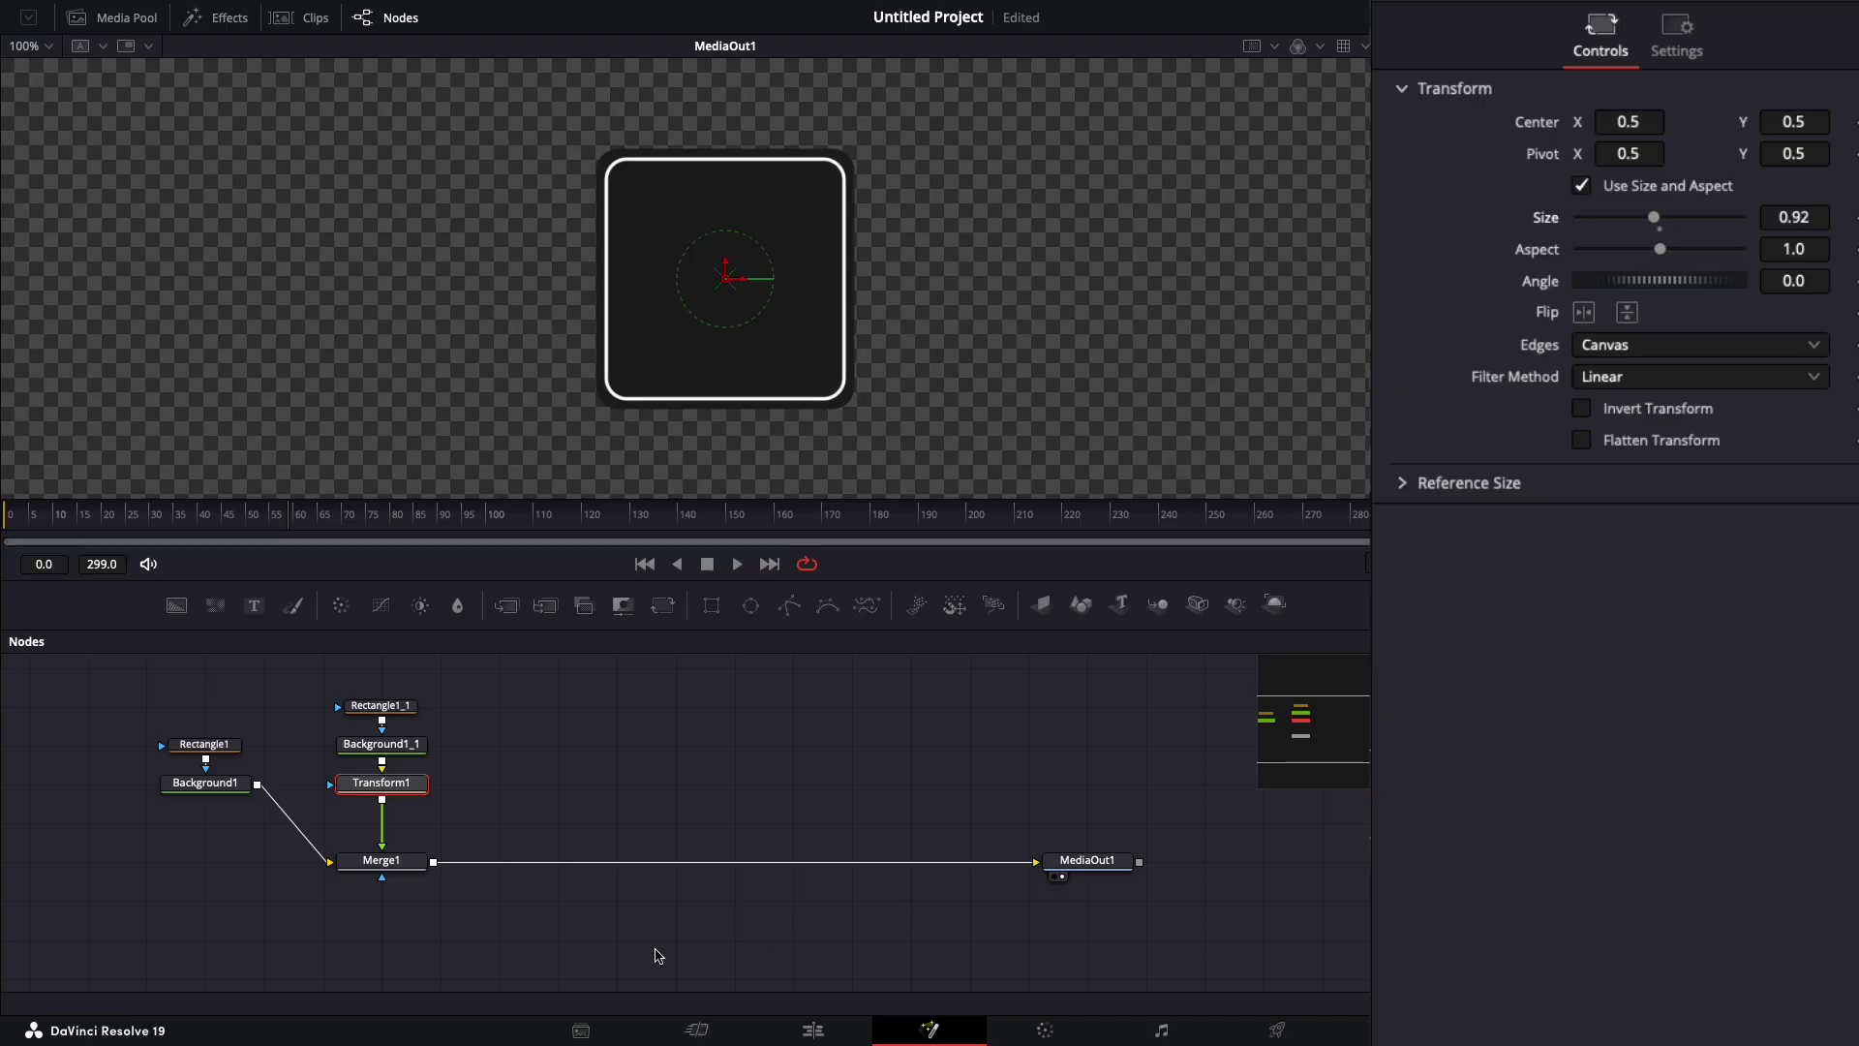
Step: Make Rectangle1_1's border slightly thinner and review the result without overlays
click(380, 705)
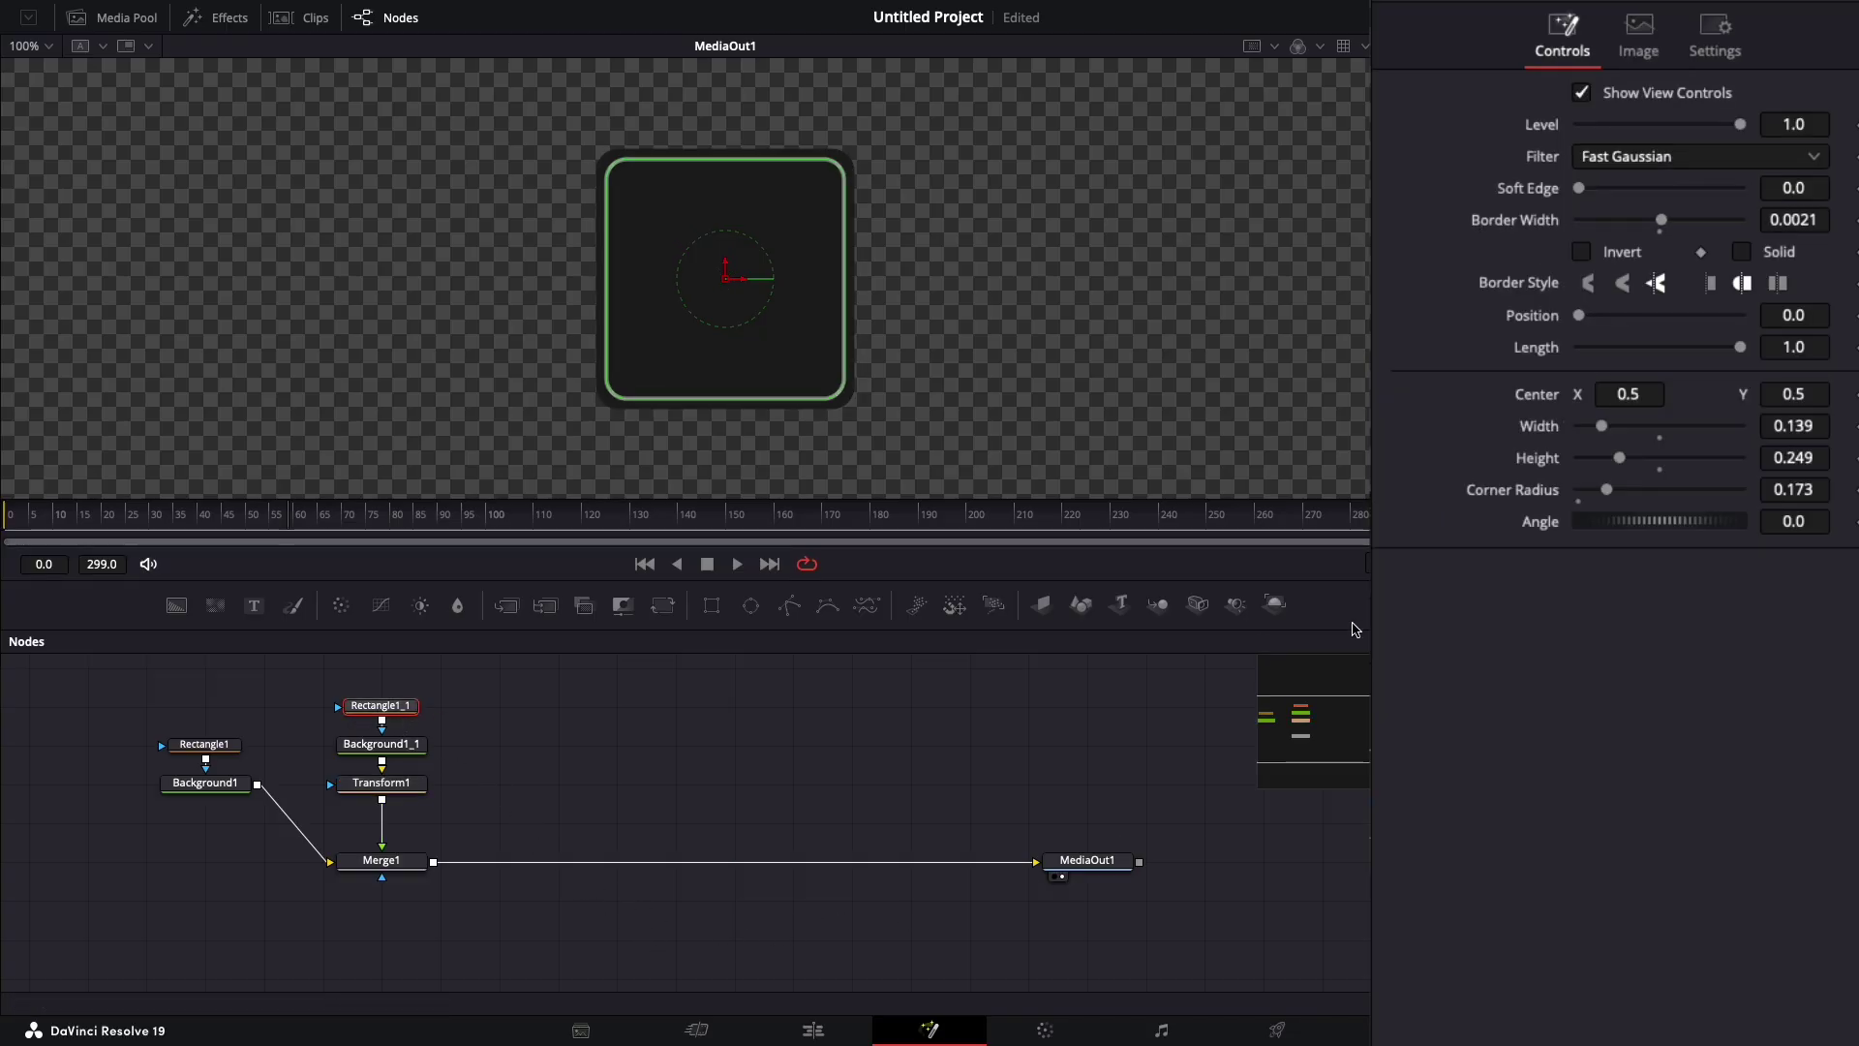
drag(1793, 220, 1779, 220)
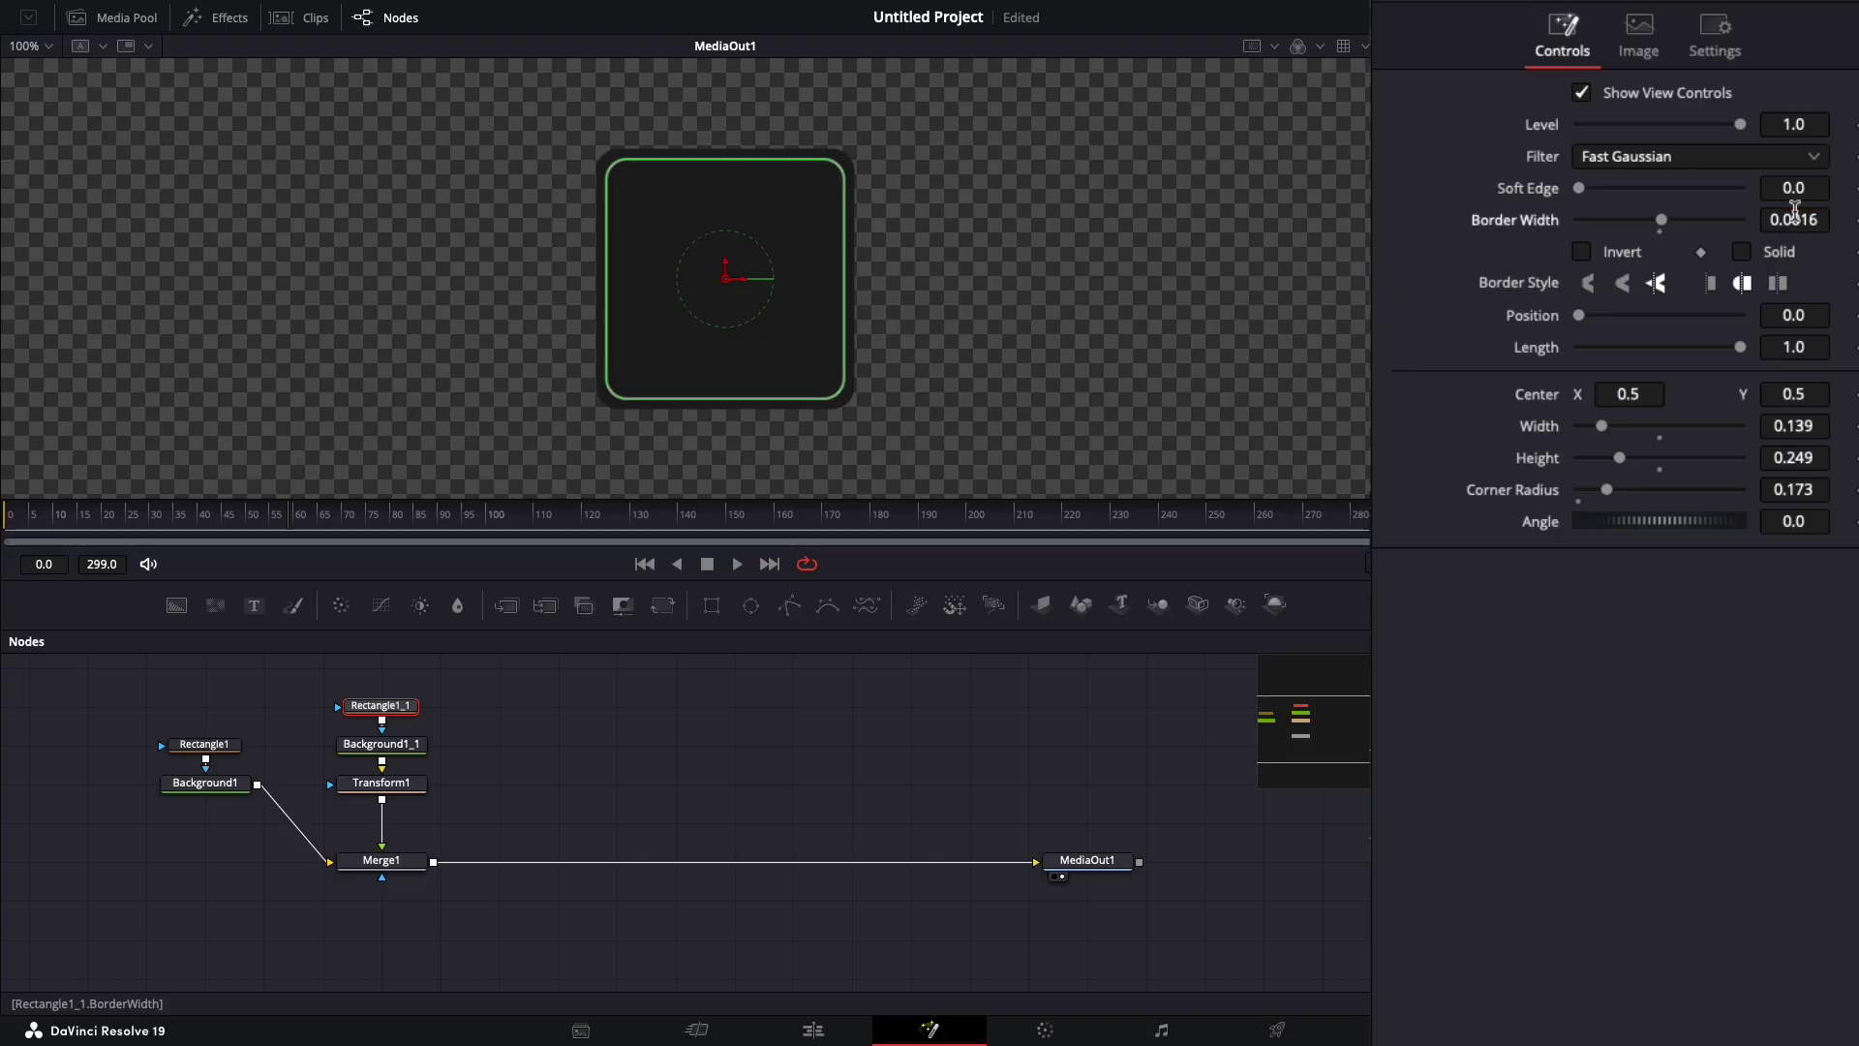
click(1110, 875)
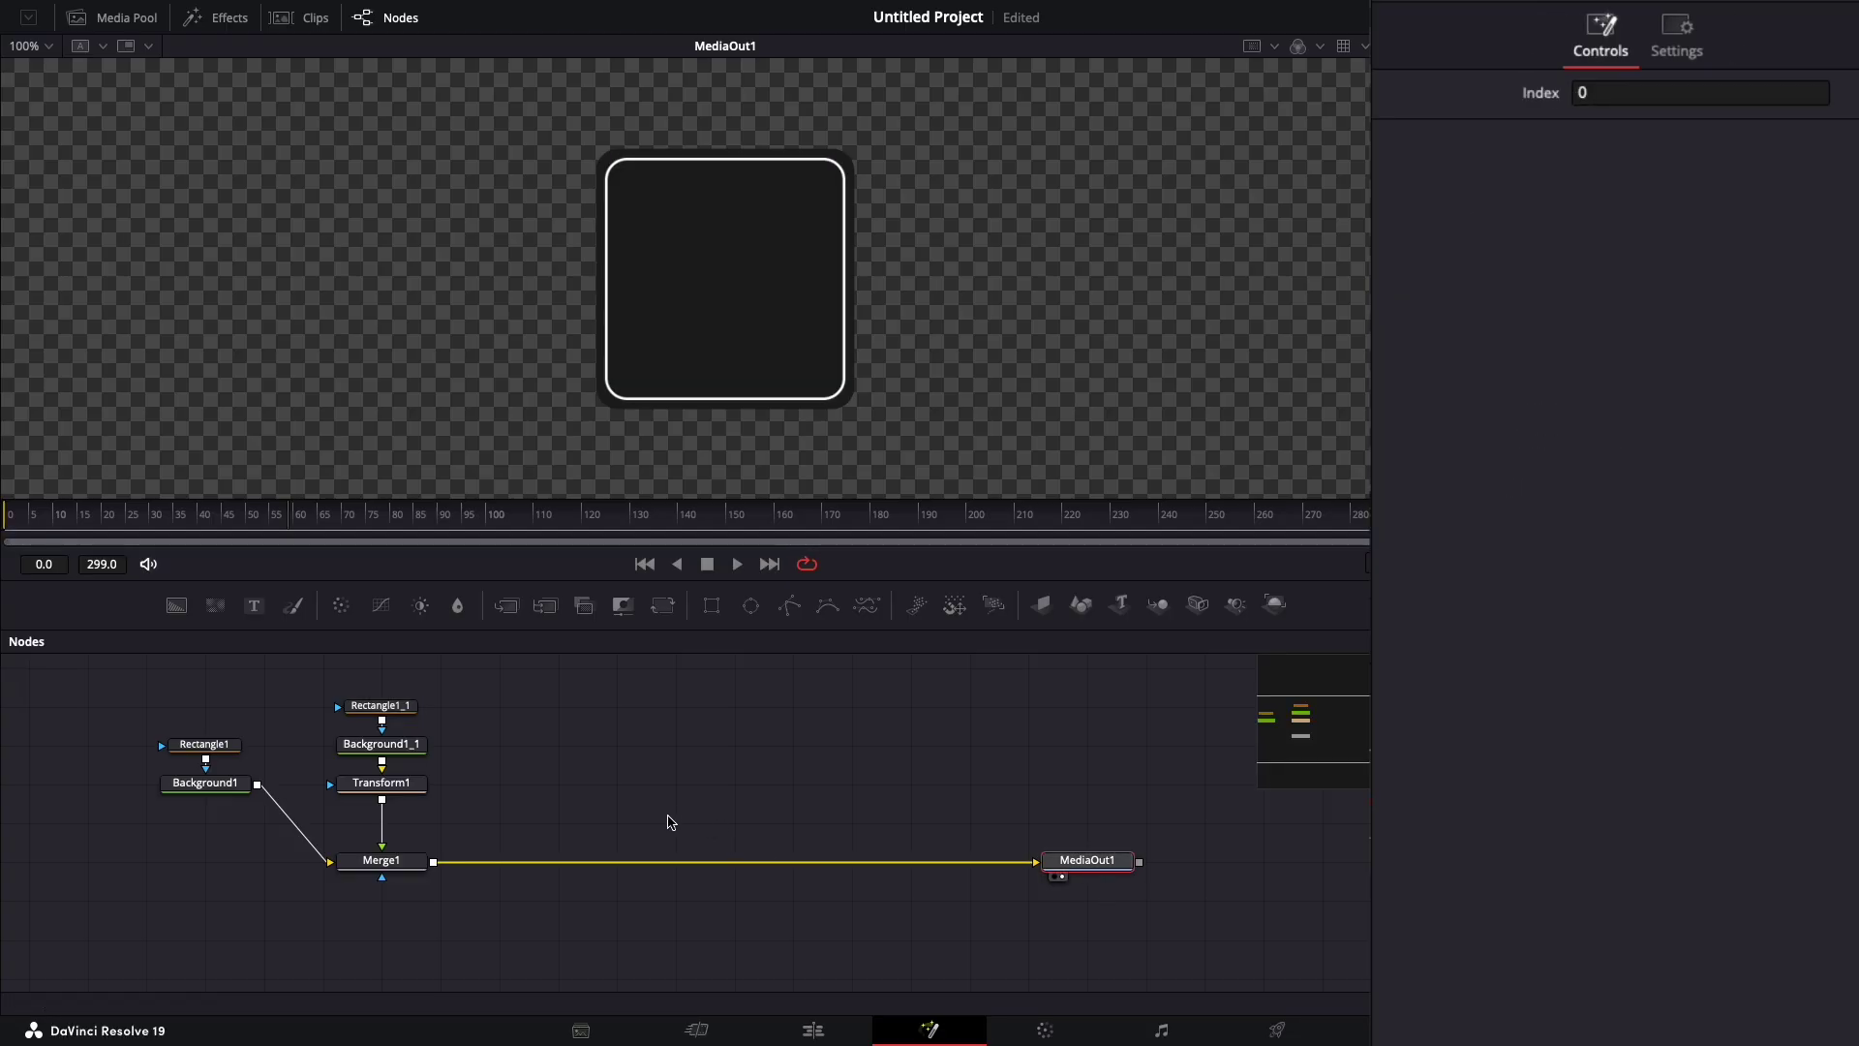
click(380, 783)
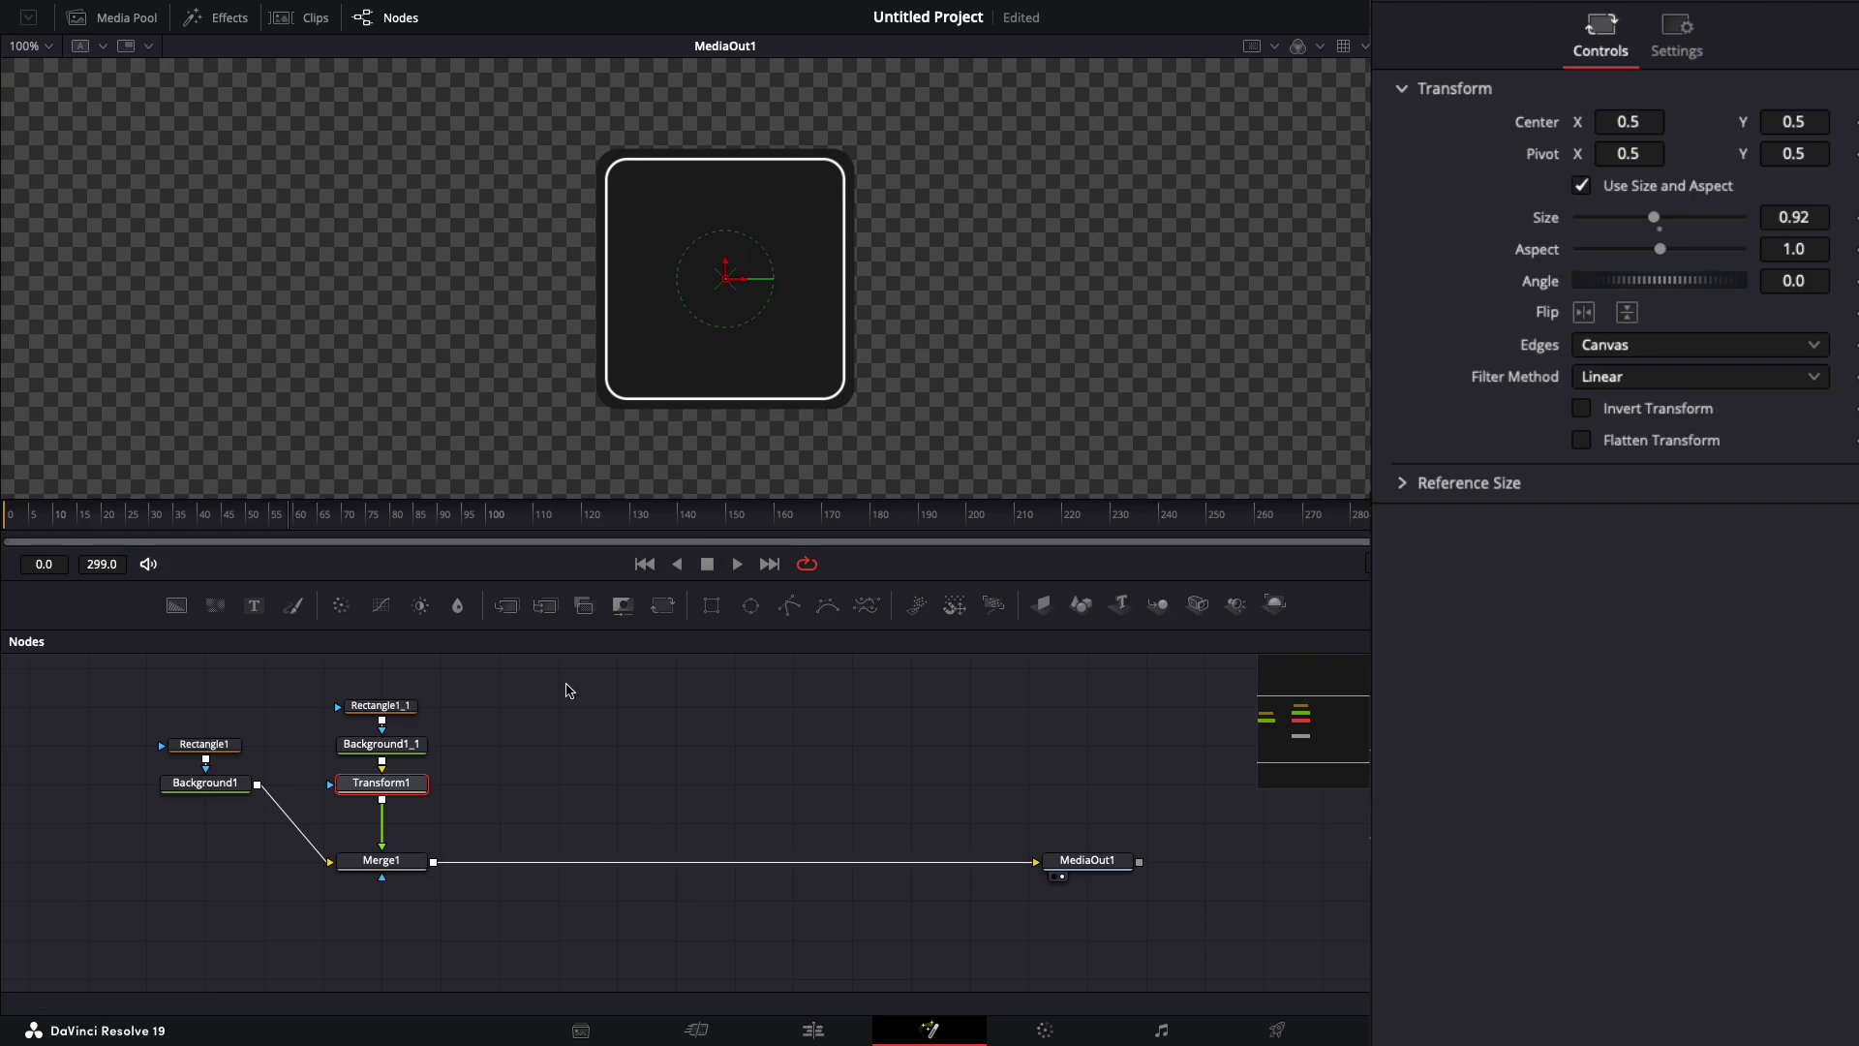
click(407, 862)
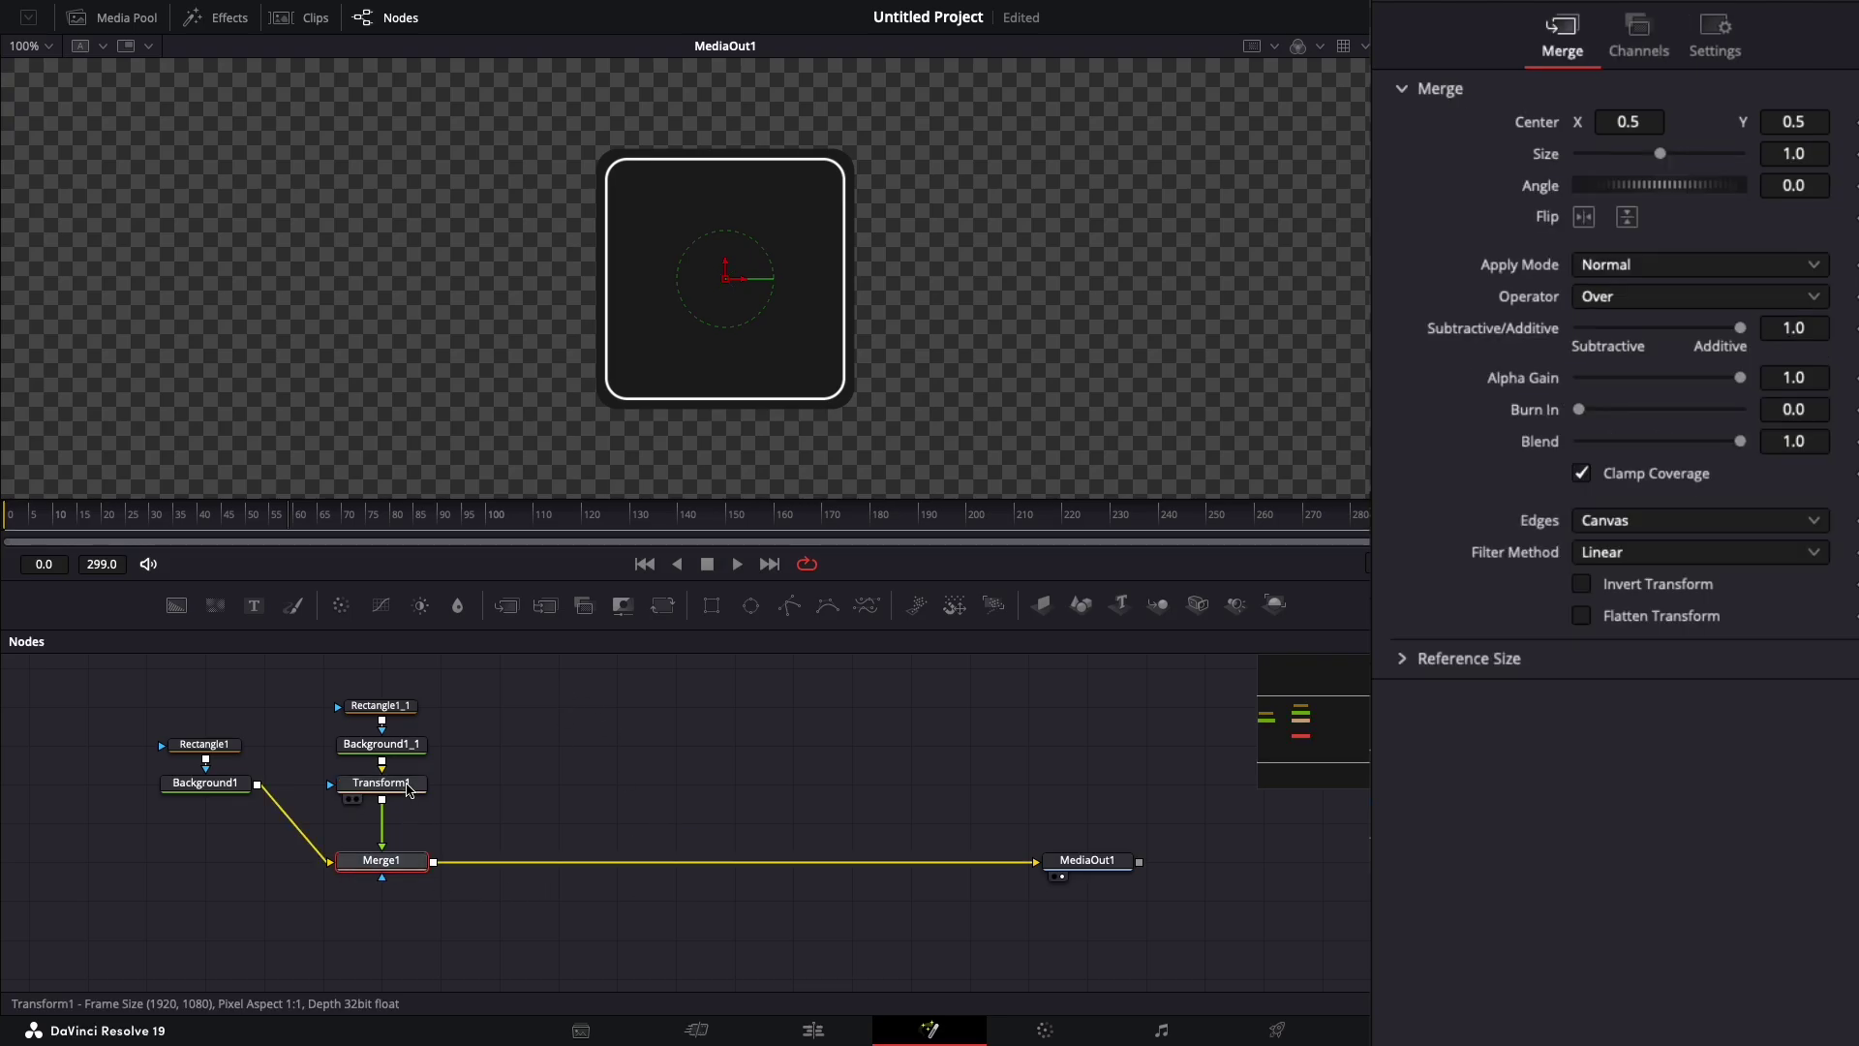
click(411, 789)
Step: Add Text1 after Merge1 with a bold white 'D' at size about 0.197
mouse_move(253, 606)
mouse_down()
mouse_move(552, 755)
mouse_move(436, 864)
mouse_up()
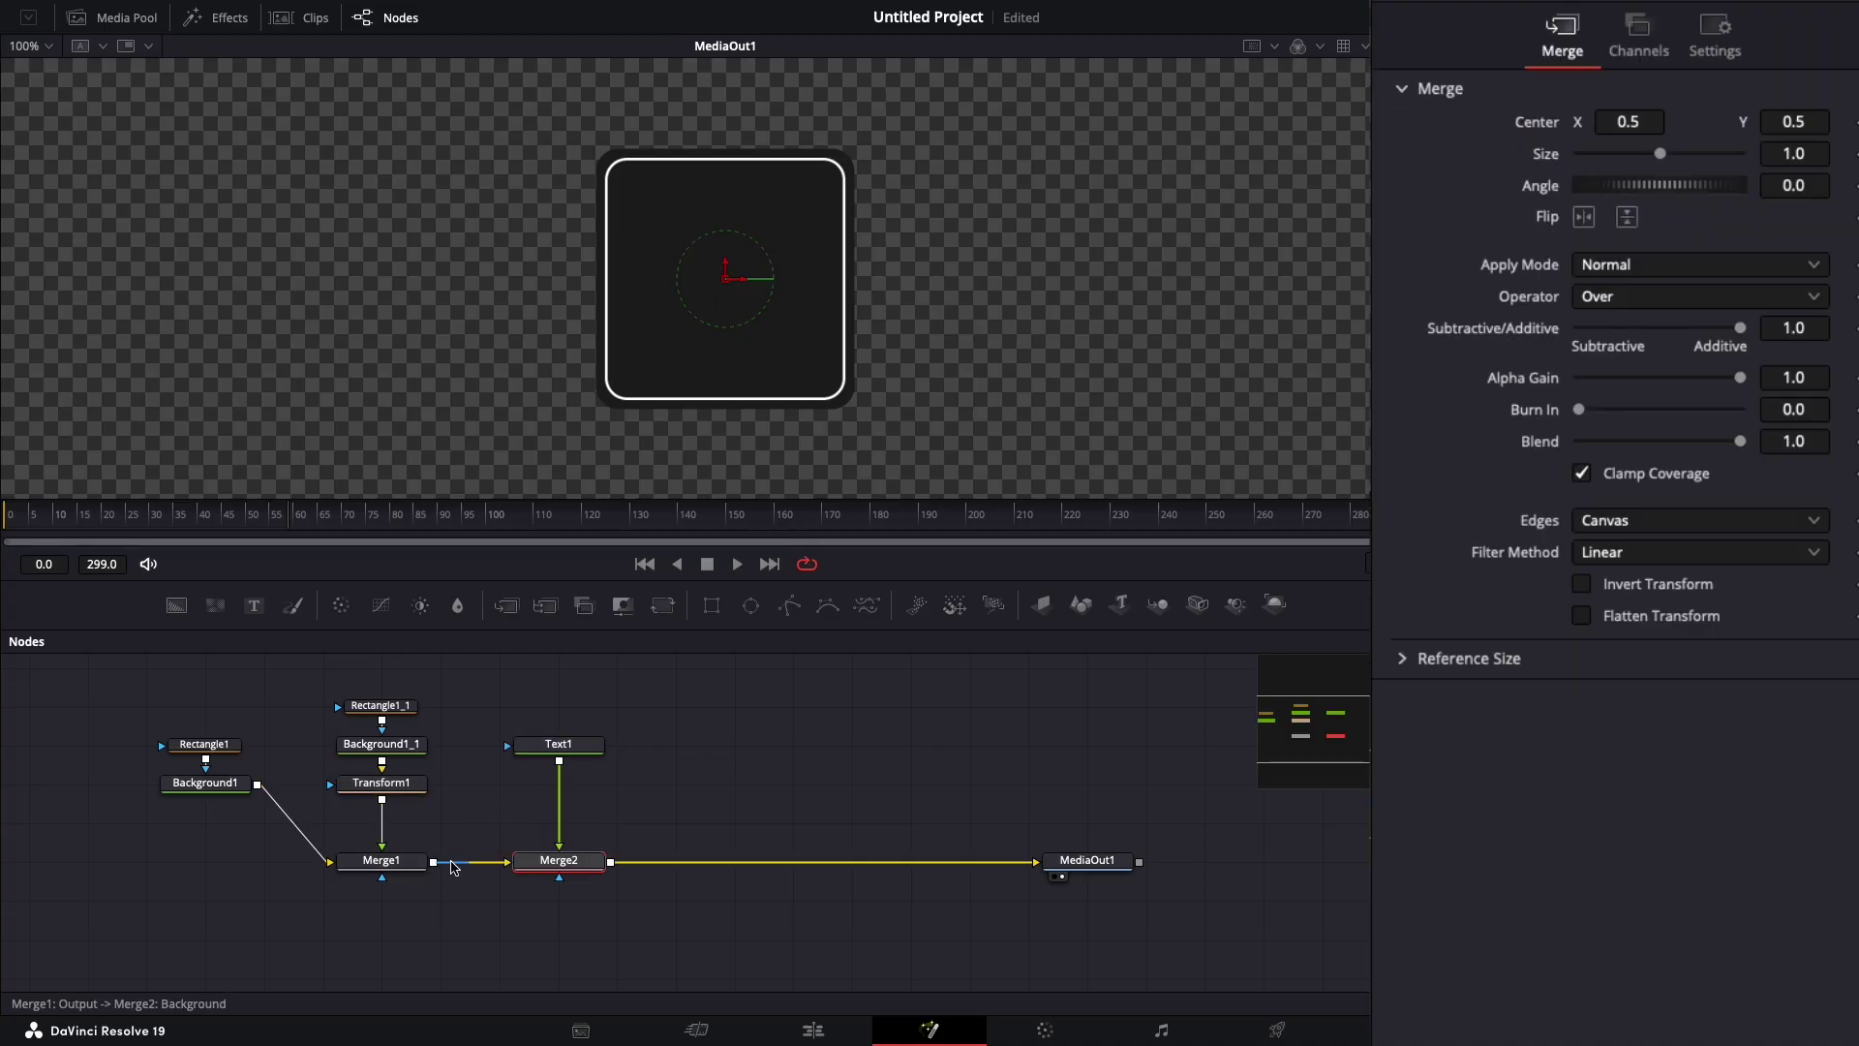
click(540, 750)
click(1675, 304)
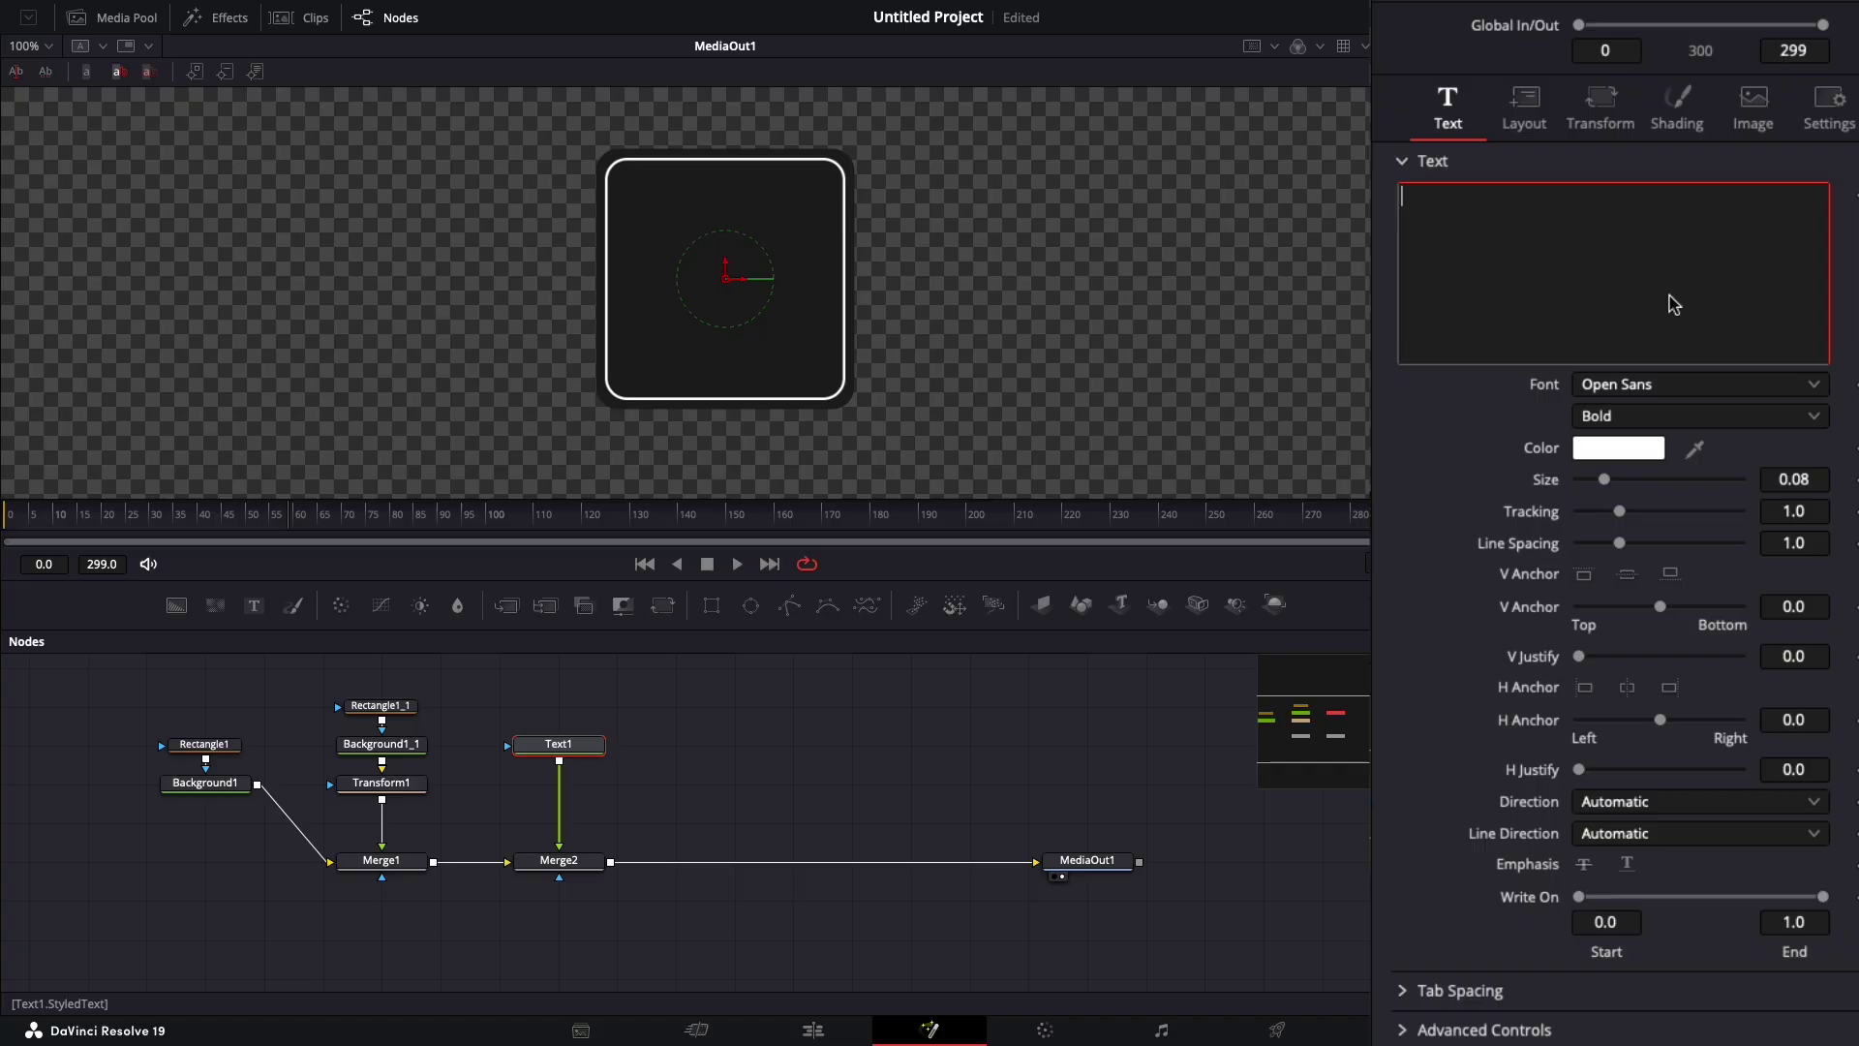
text(D)
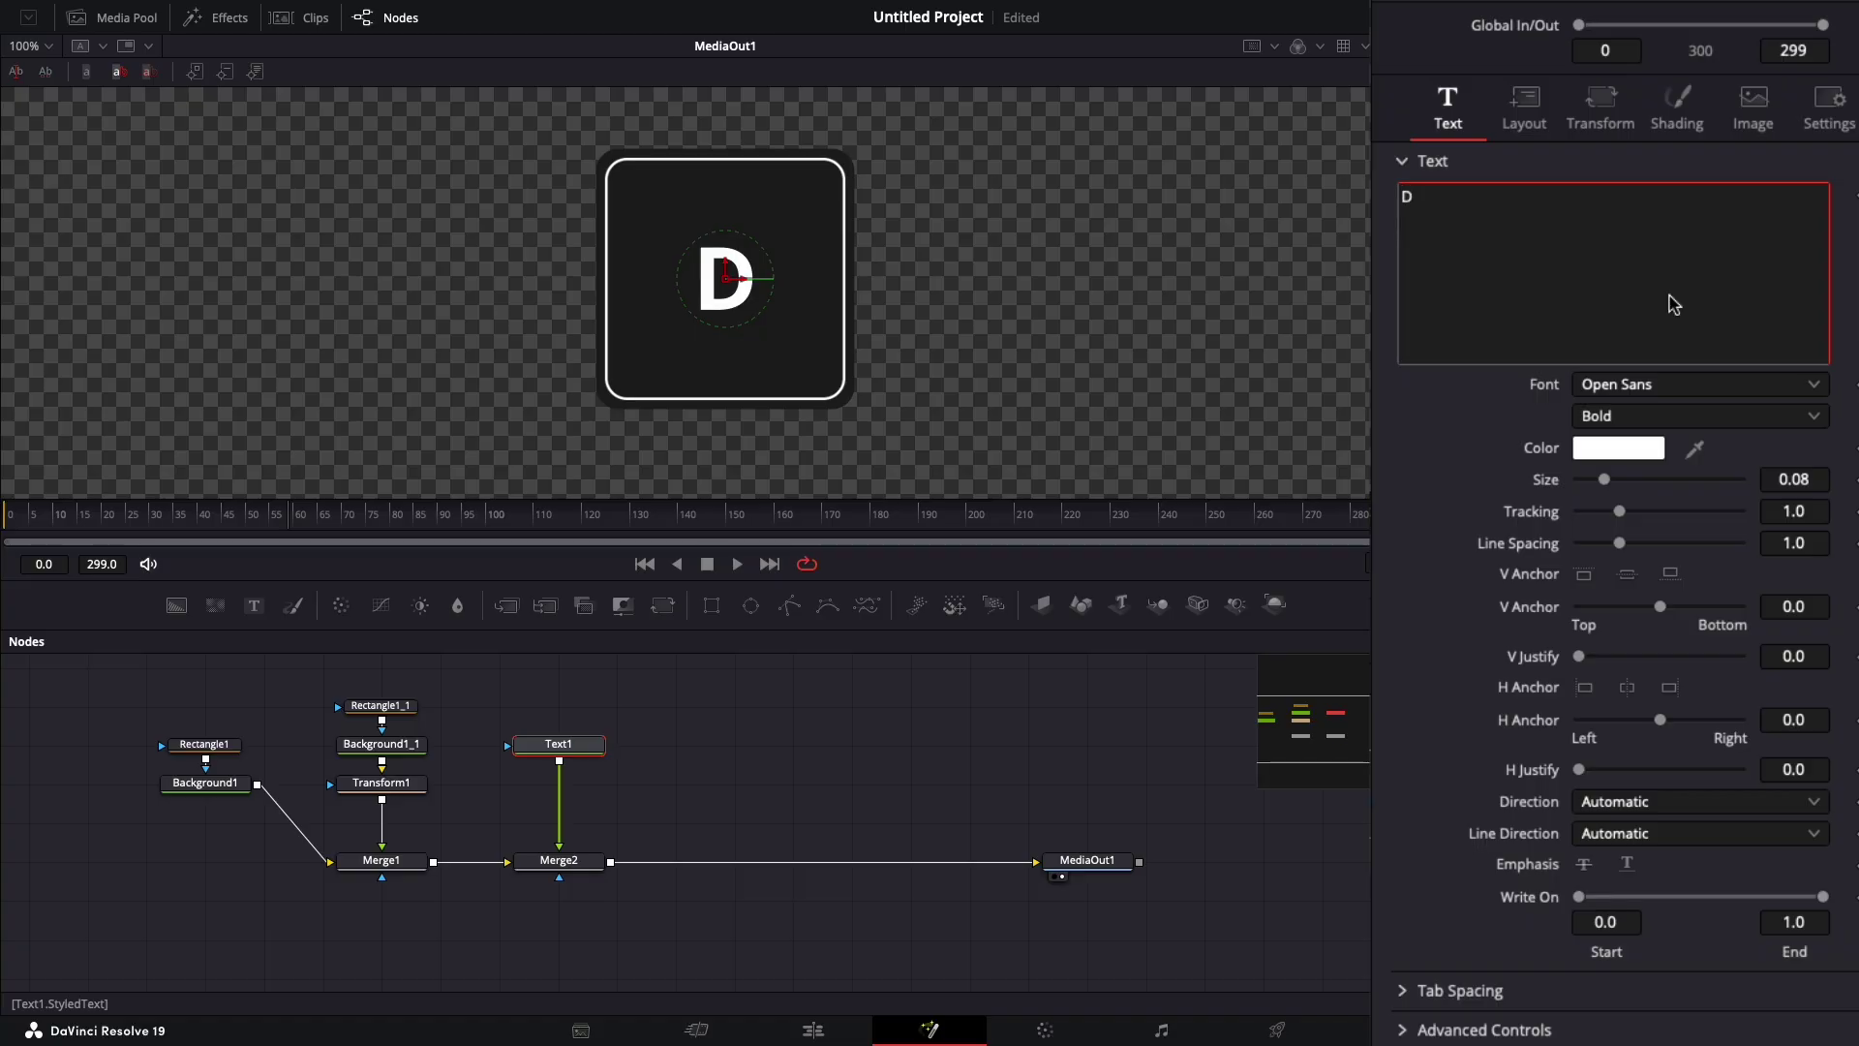
drag(1604, 480, 1647, 494)
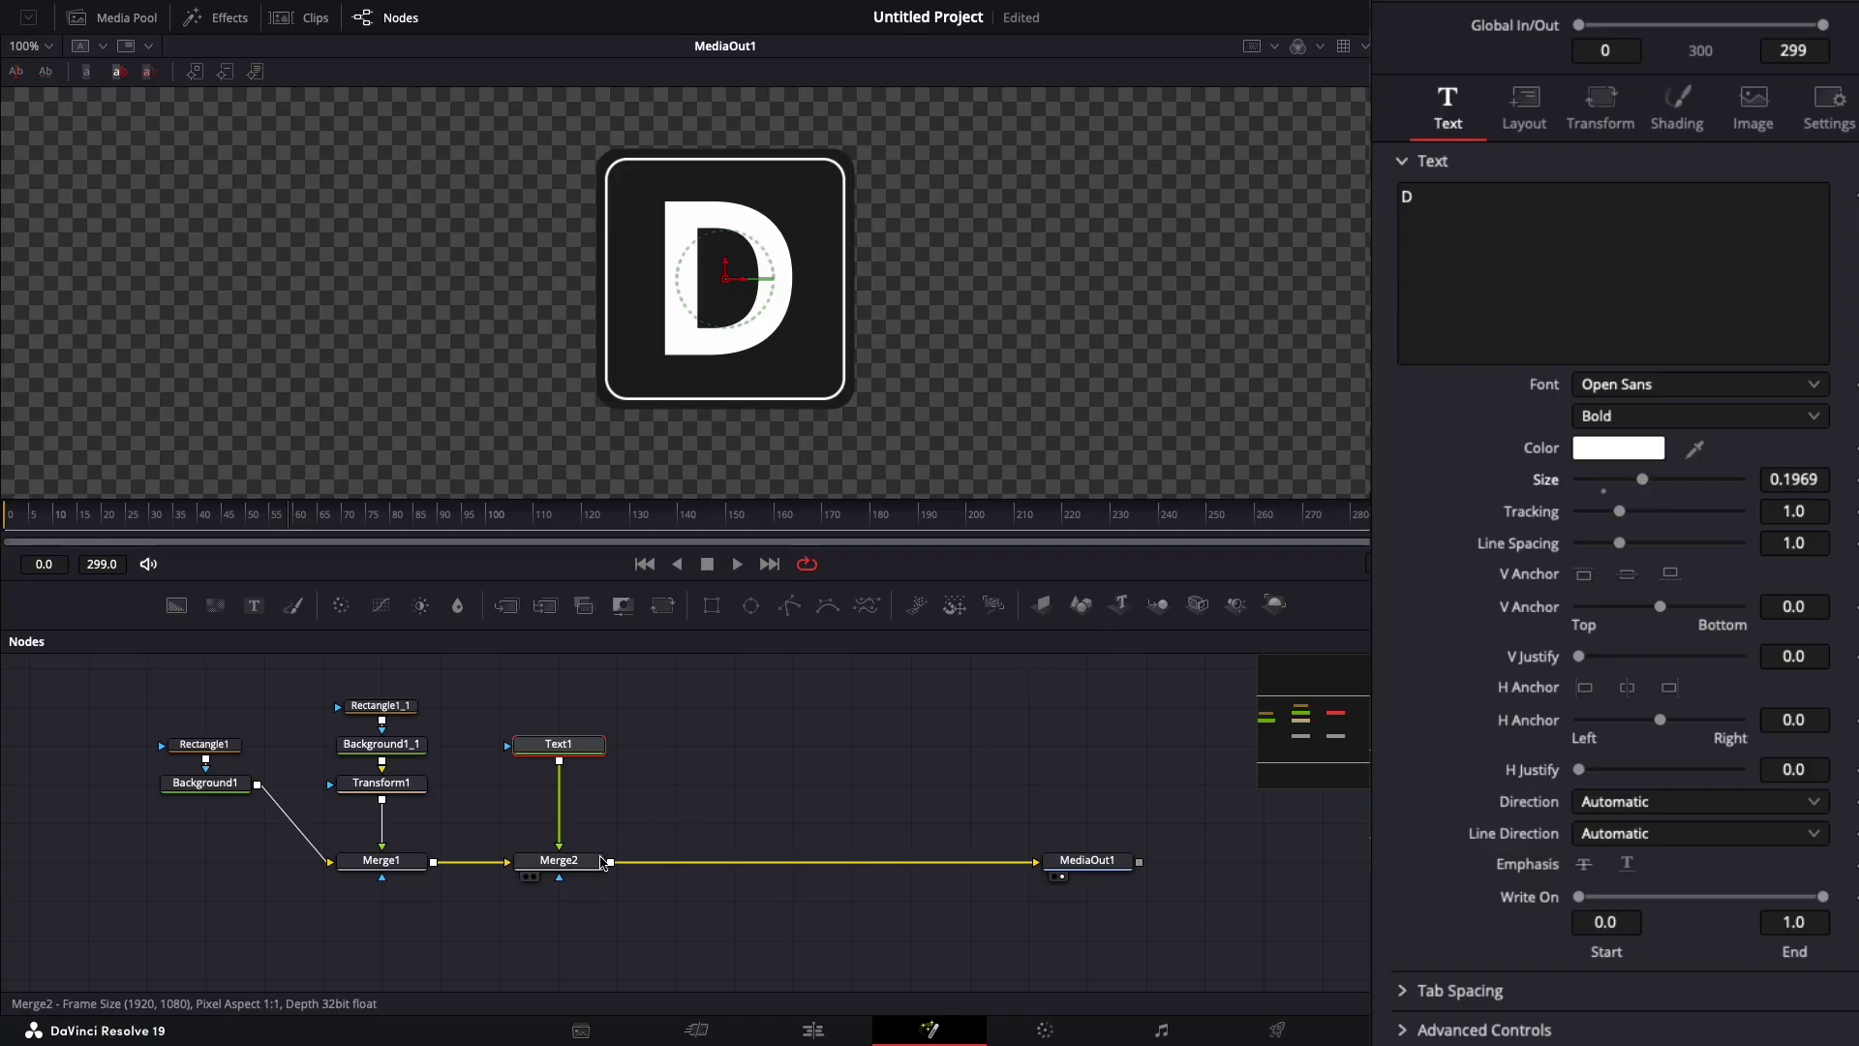
mouse_move(145, 675)
mouse_down()
mouse_move(608, 895)
mouse_move(676, 860)
mouse_up()
click(675, 860)
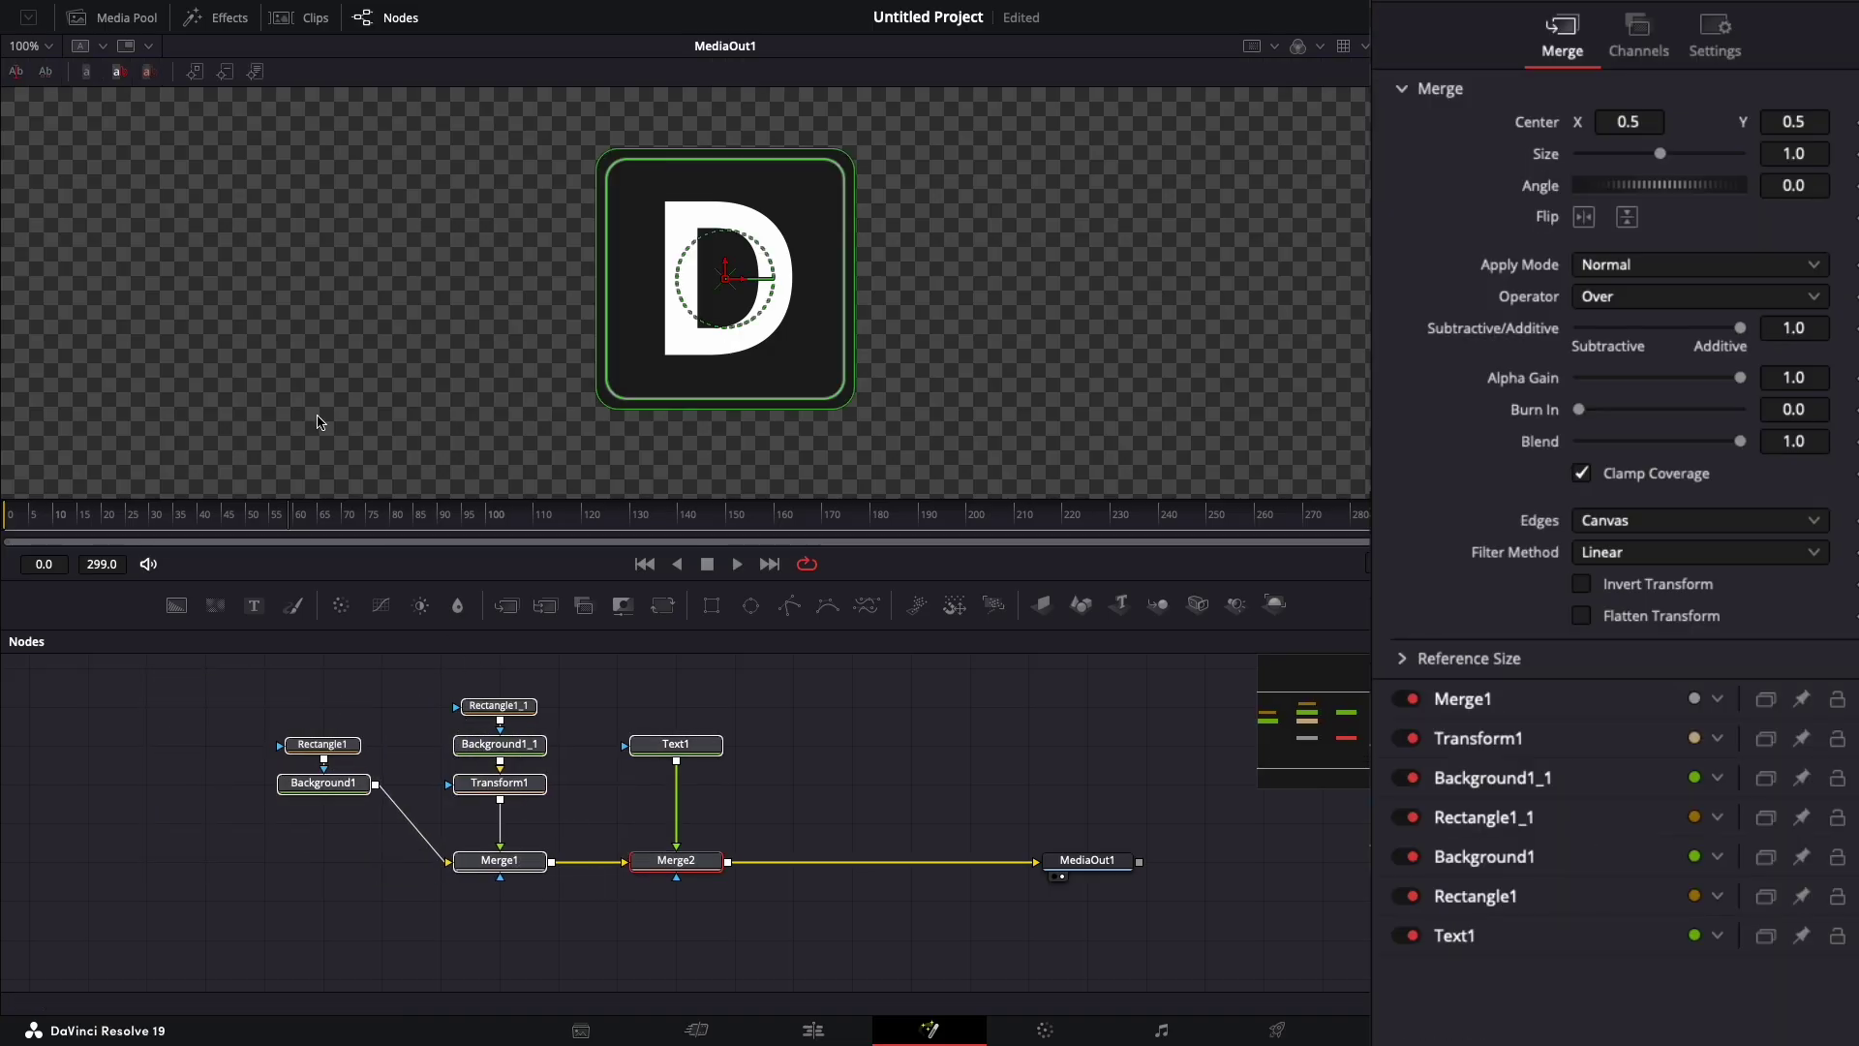
Step: Fit the viewer, break the Merge2-to-MediaOut1 link, and box-select Rectangle1 and Background1
click(49, 46)
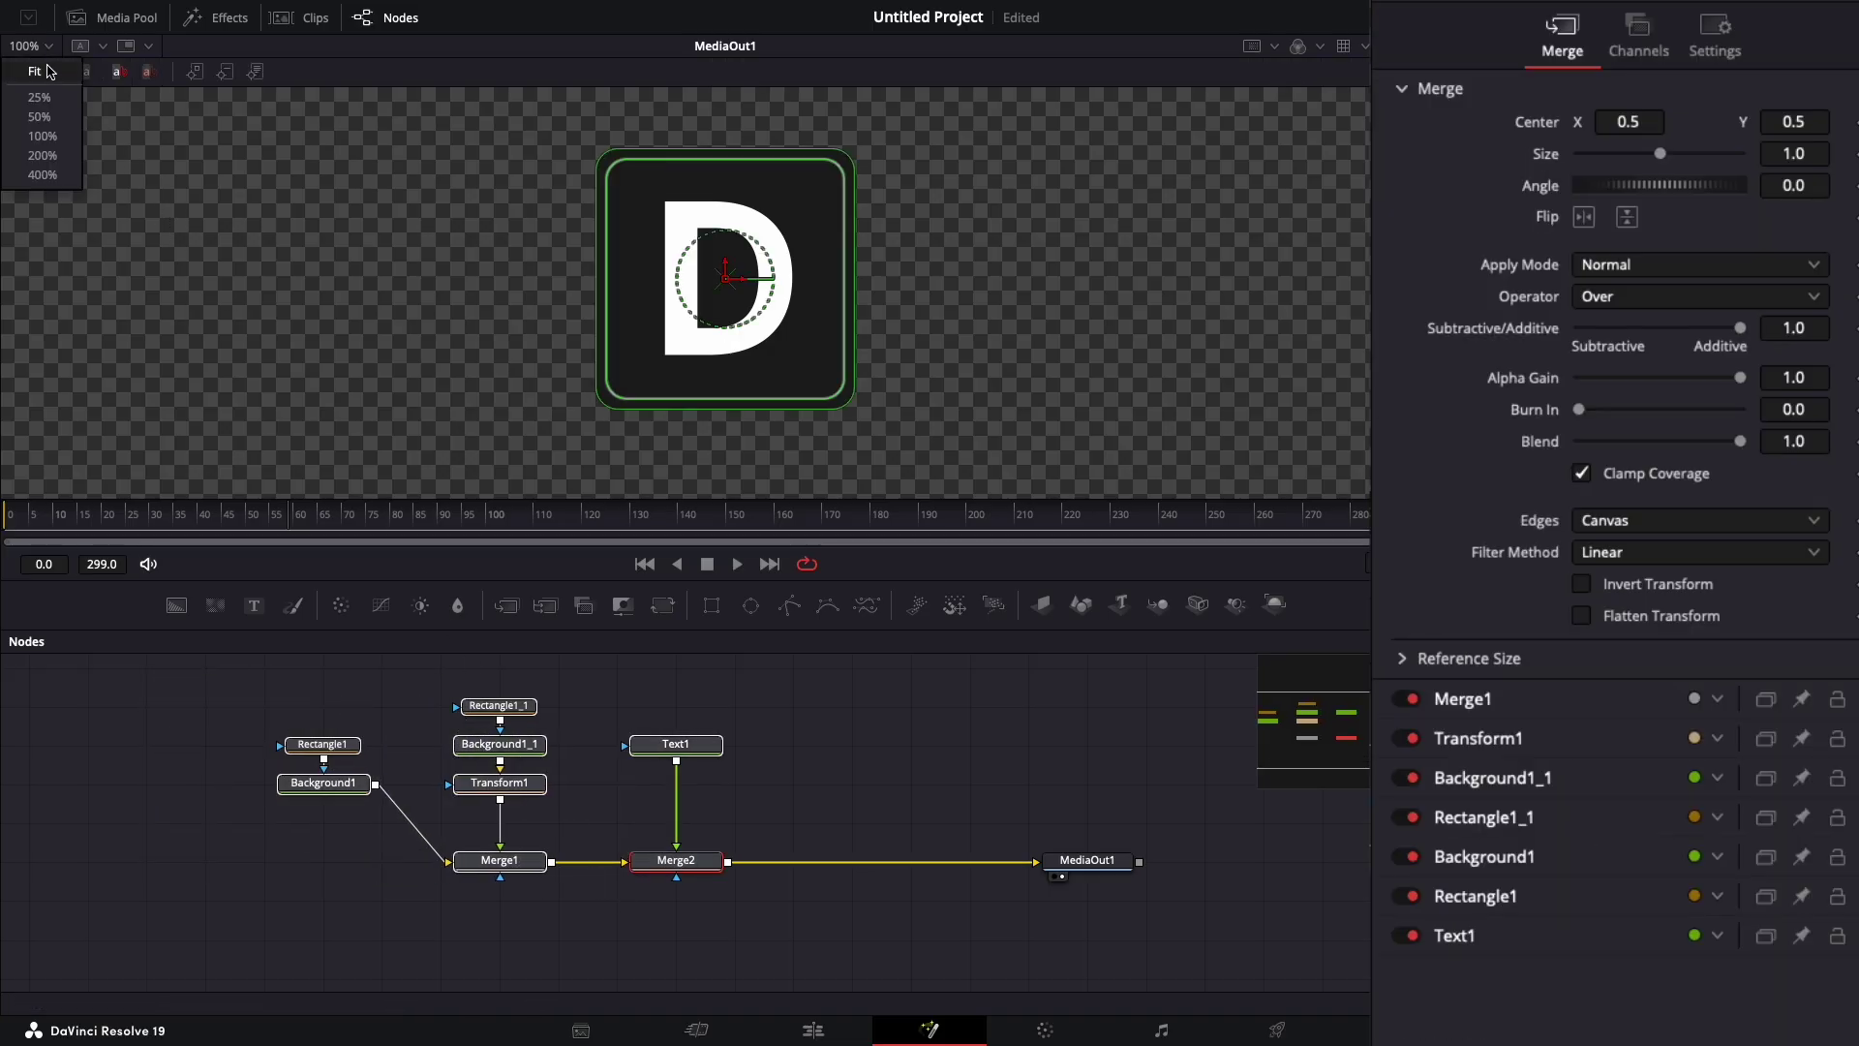
click(51, 71)
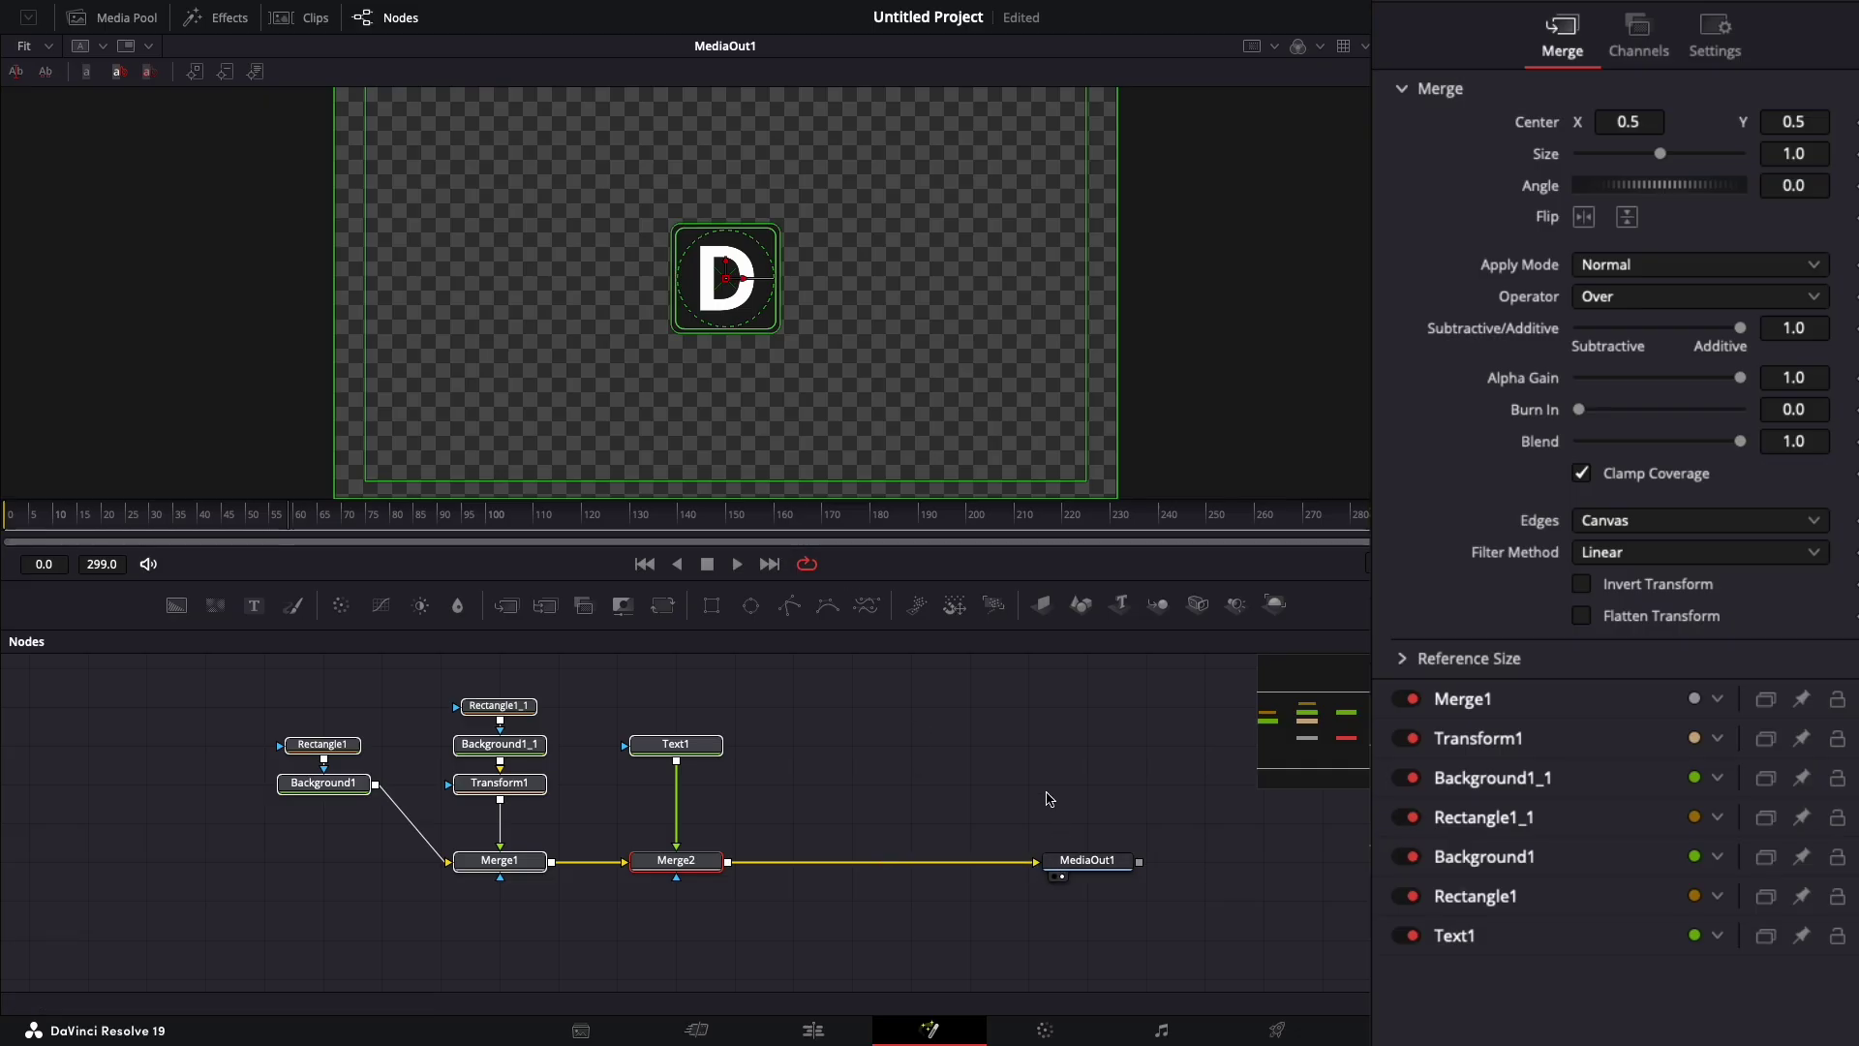
click(954, 843)
drag(984, 874, 969, 905)
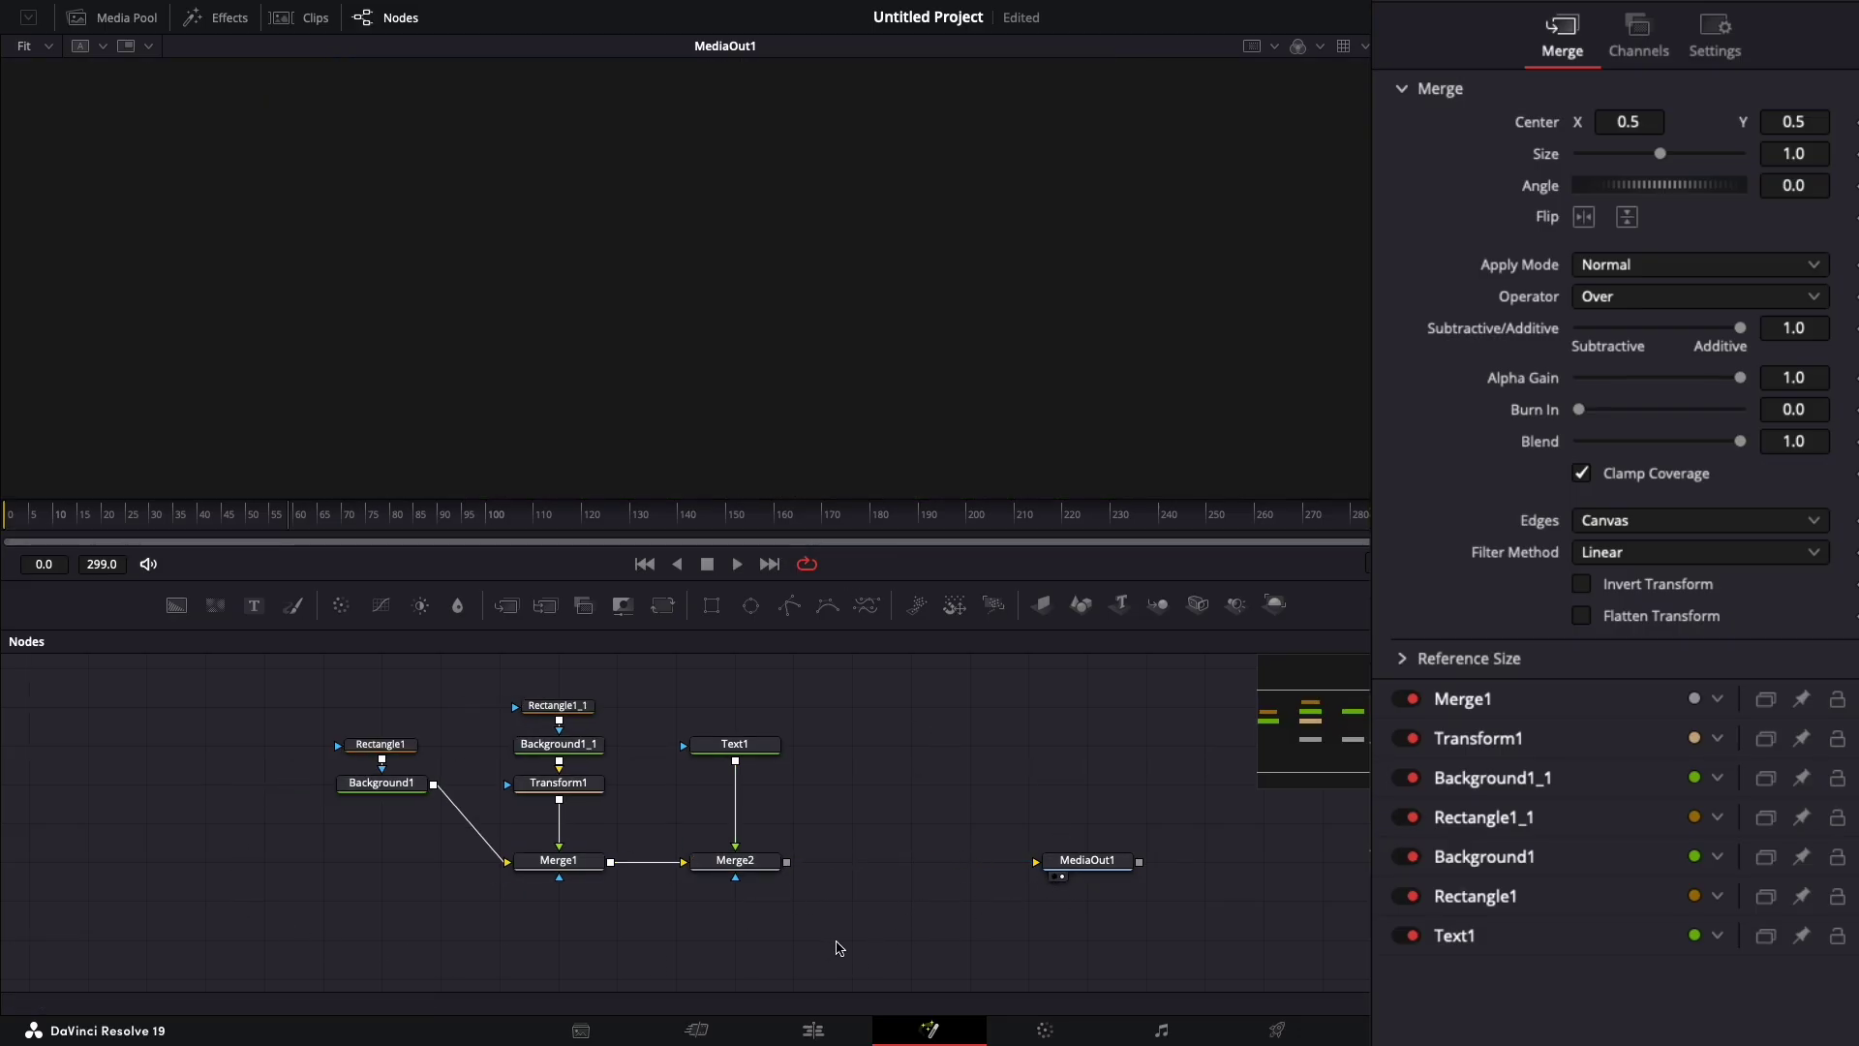
drag(830, 947, 1170, 950)
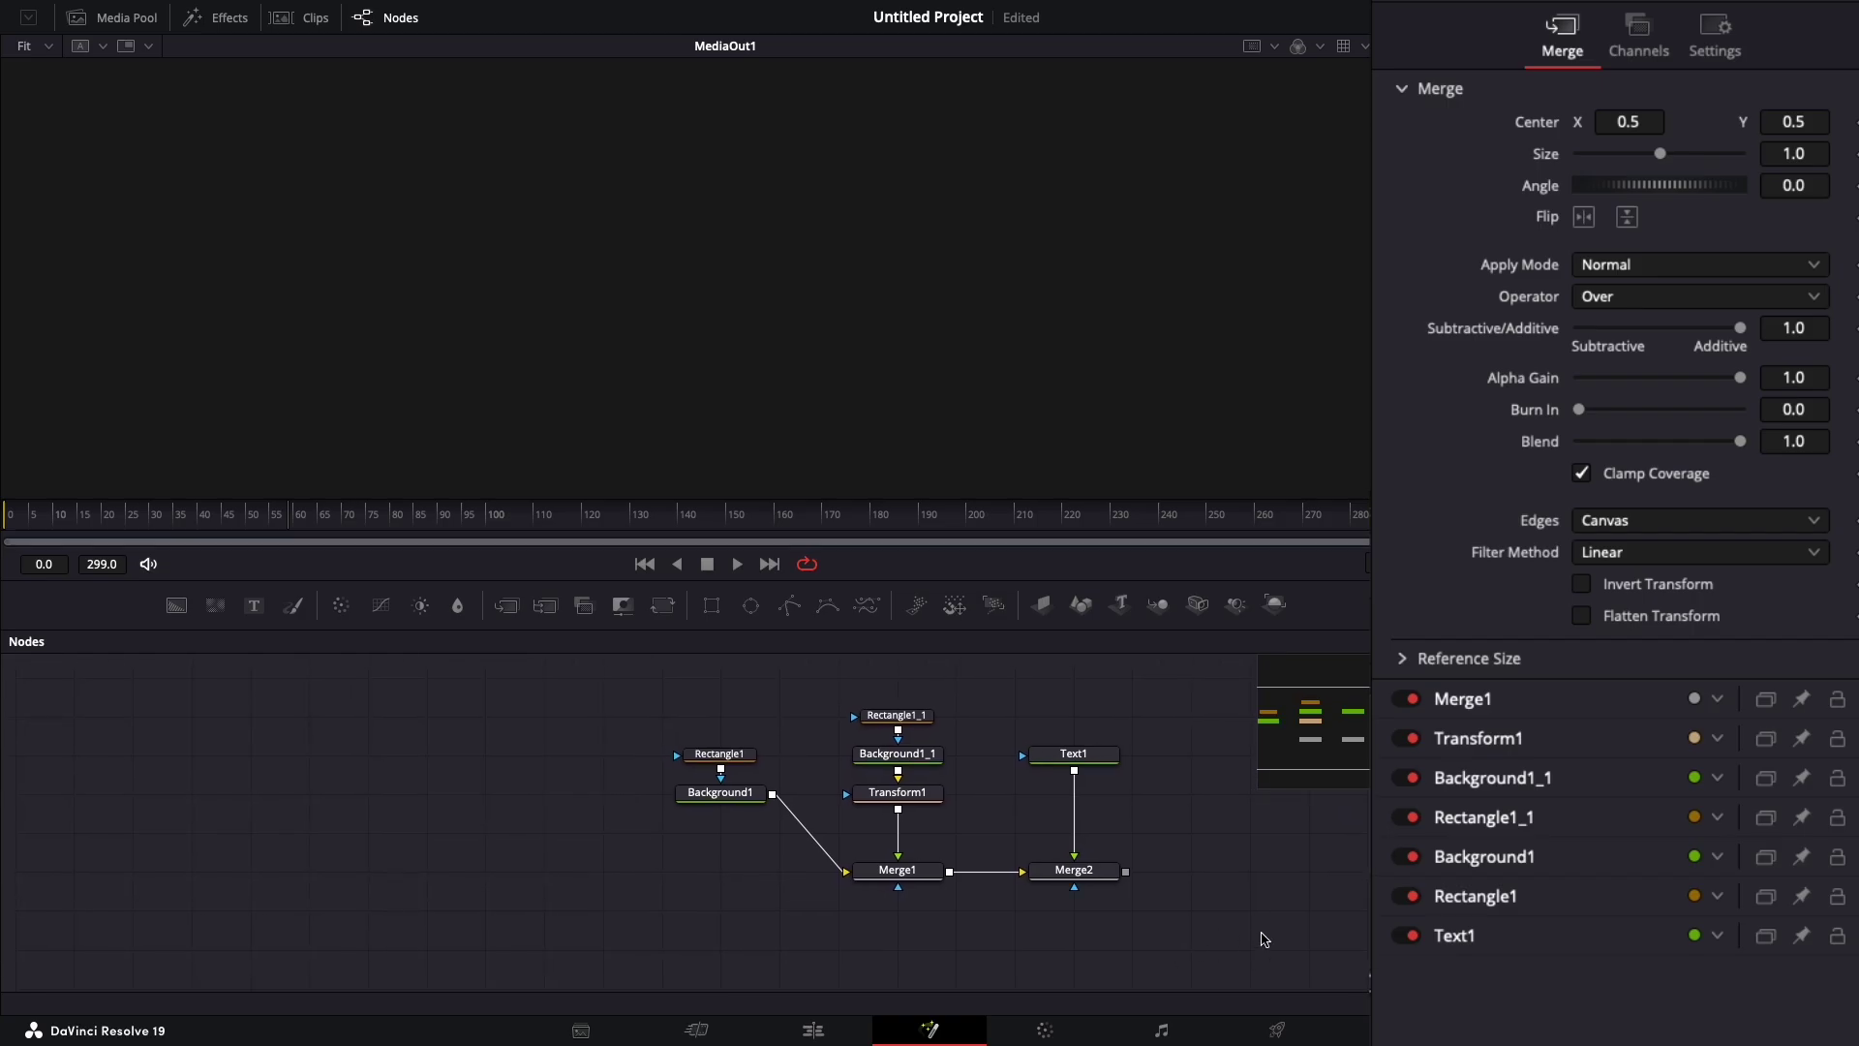
drag(1367, 906, 1345, 902)
click(1344, 906)
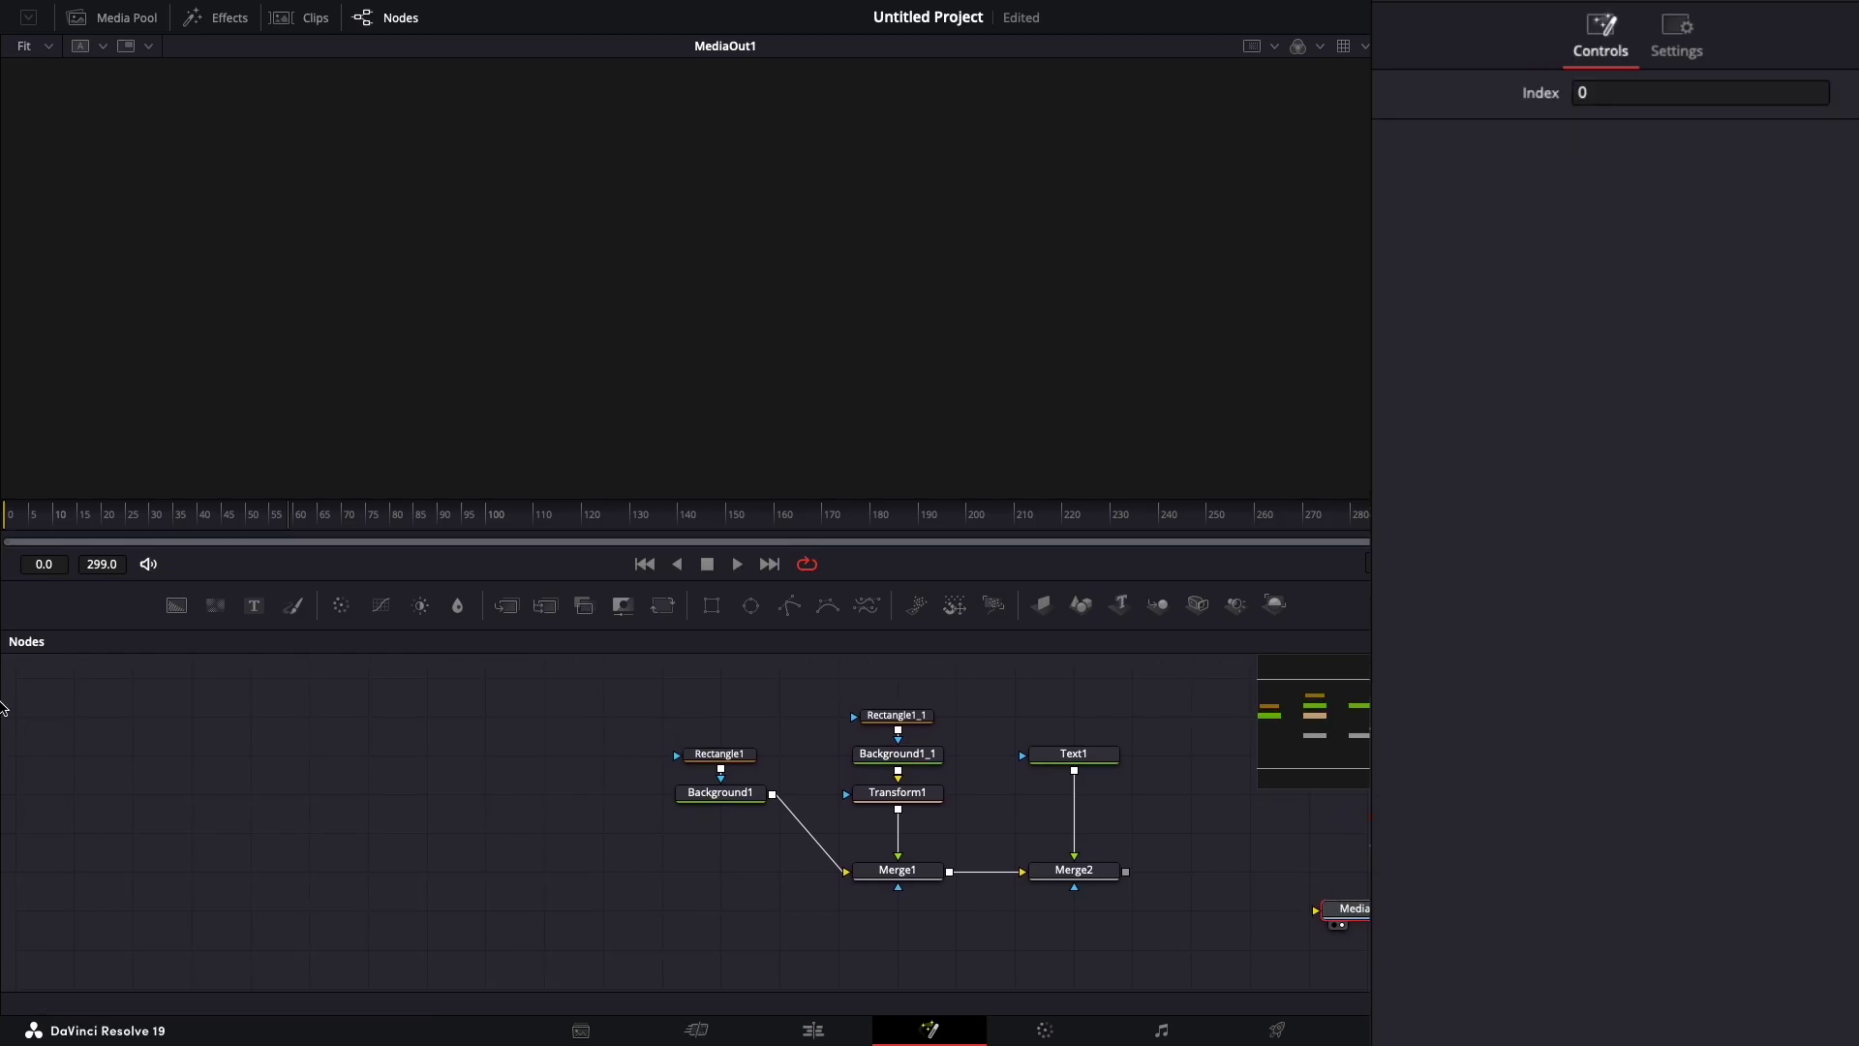
drag(599, 712, 711, 828)
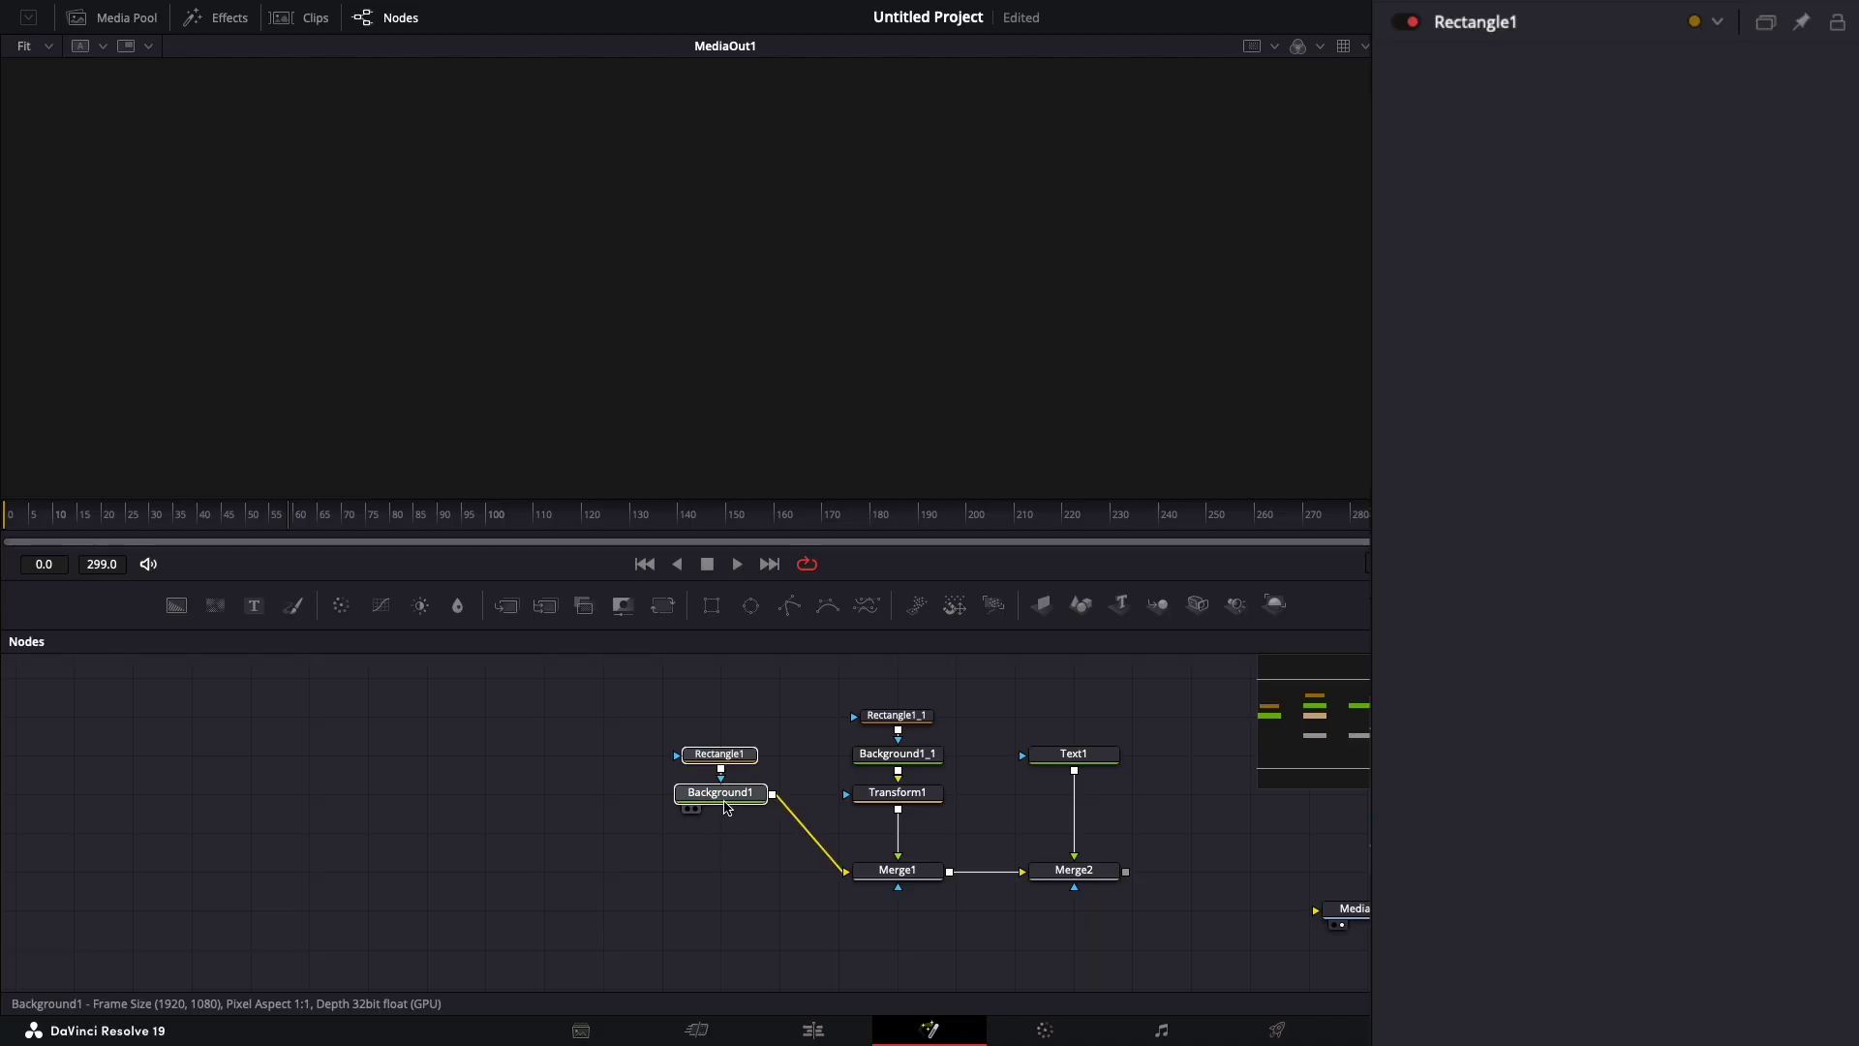
Step: Copy Rectangle1 and Background1 and paste them as a new Rectangle1_2 / Background1_2 pair
right_click(727, 807)
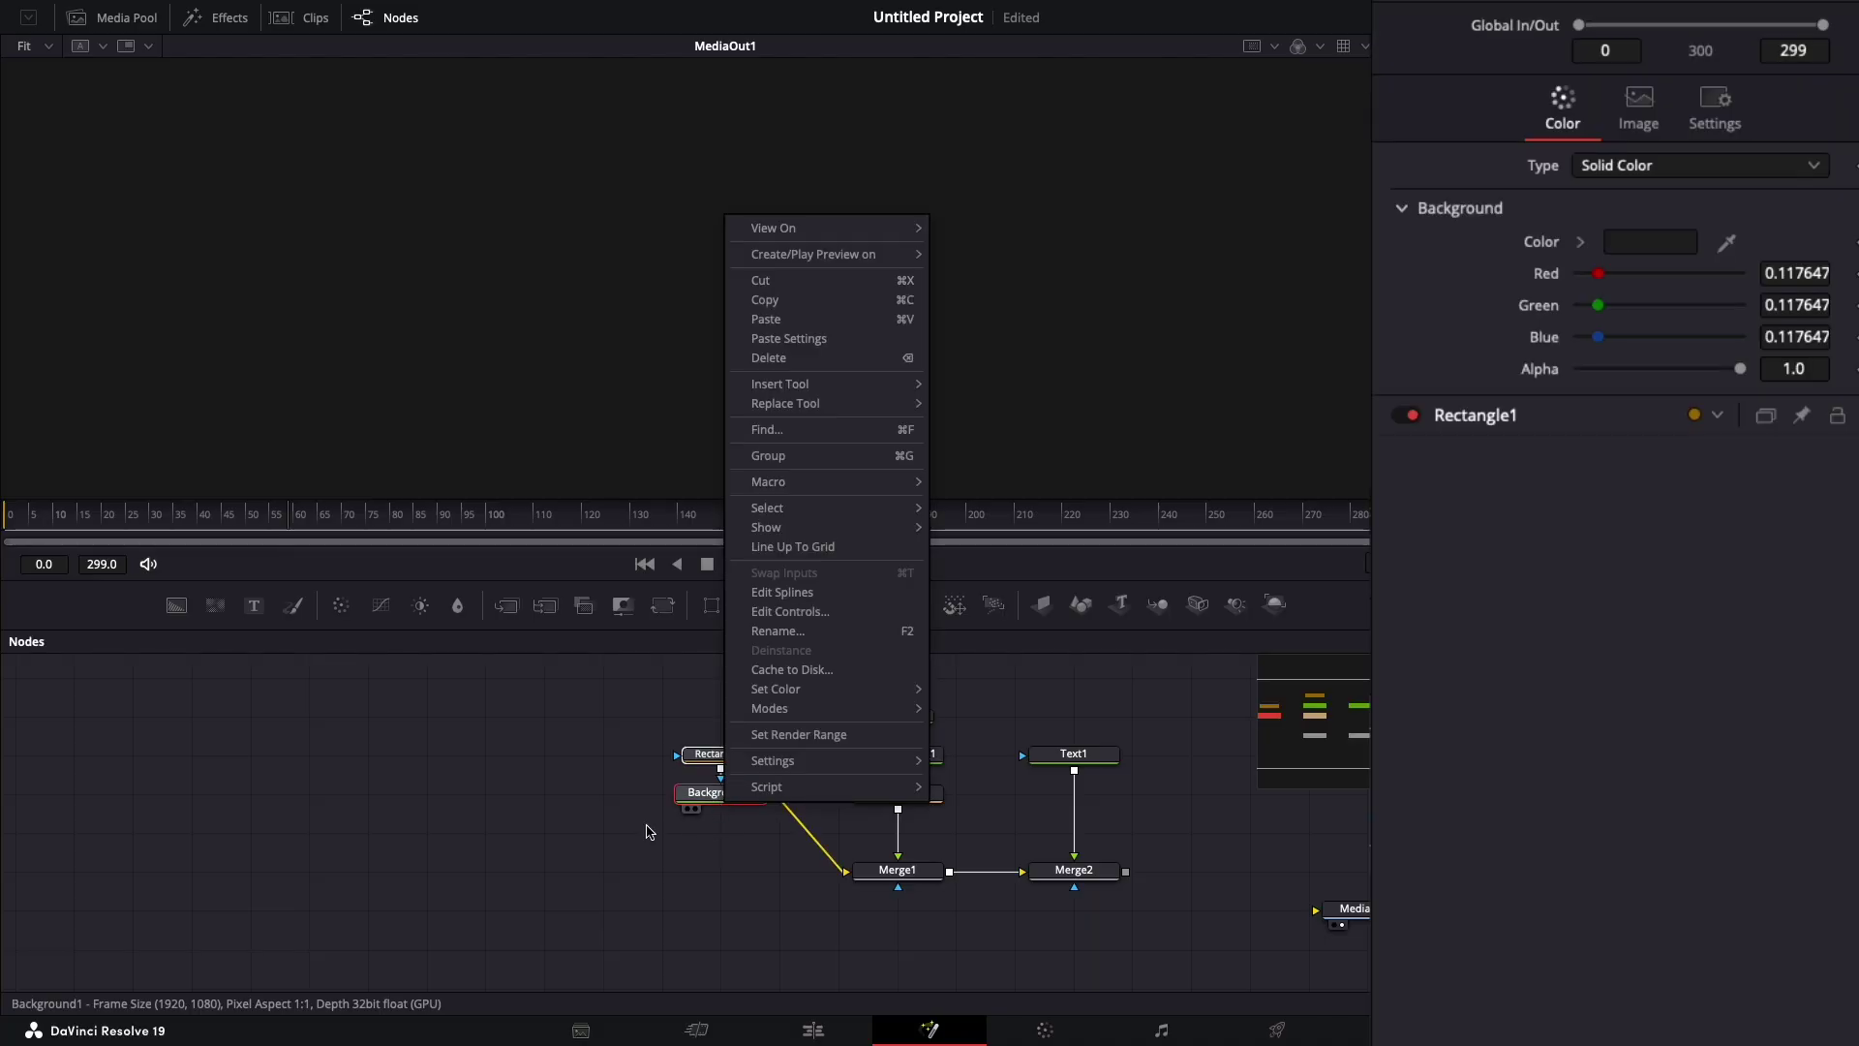
click(787, 307)
right_click(145, 749)
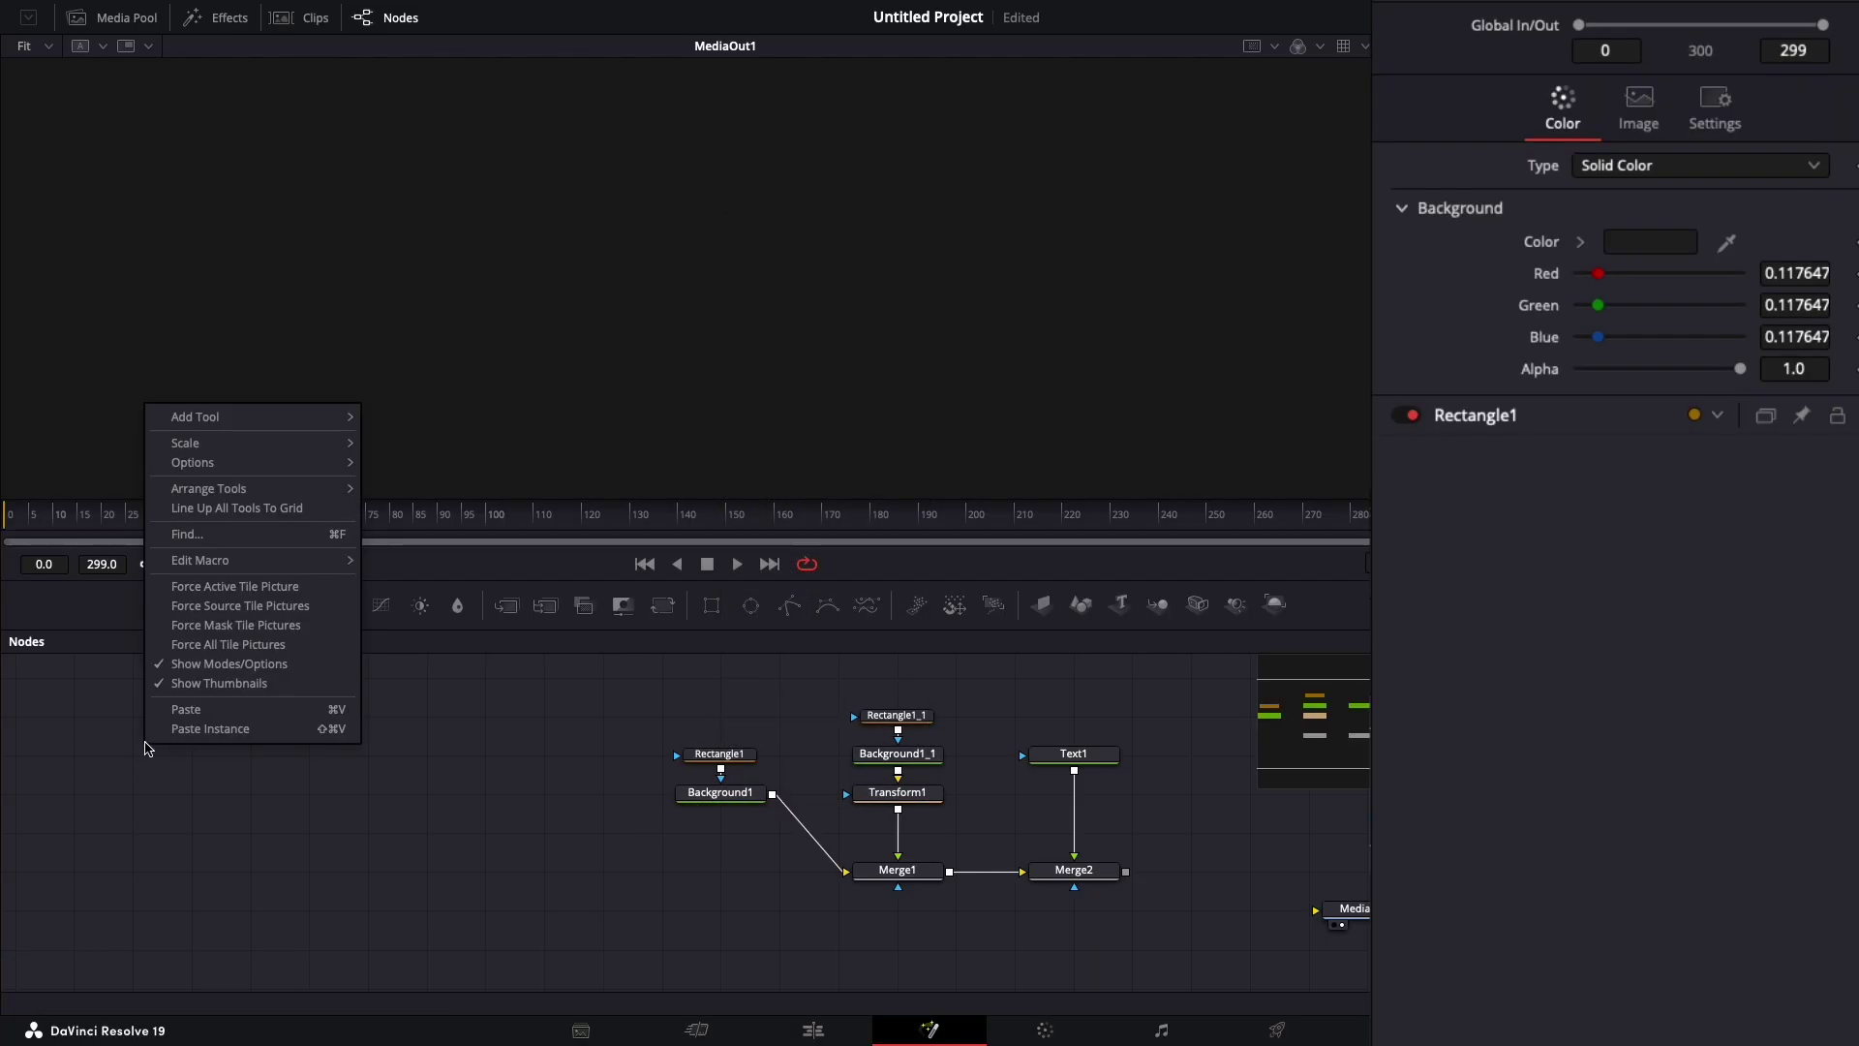
click(180, 712)
click(297, 813)
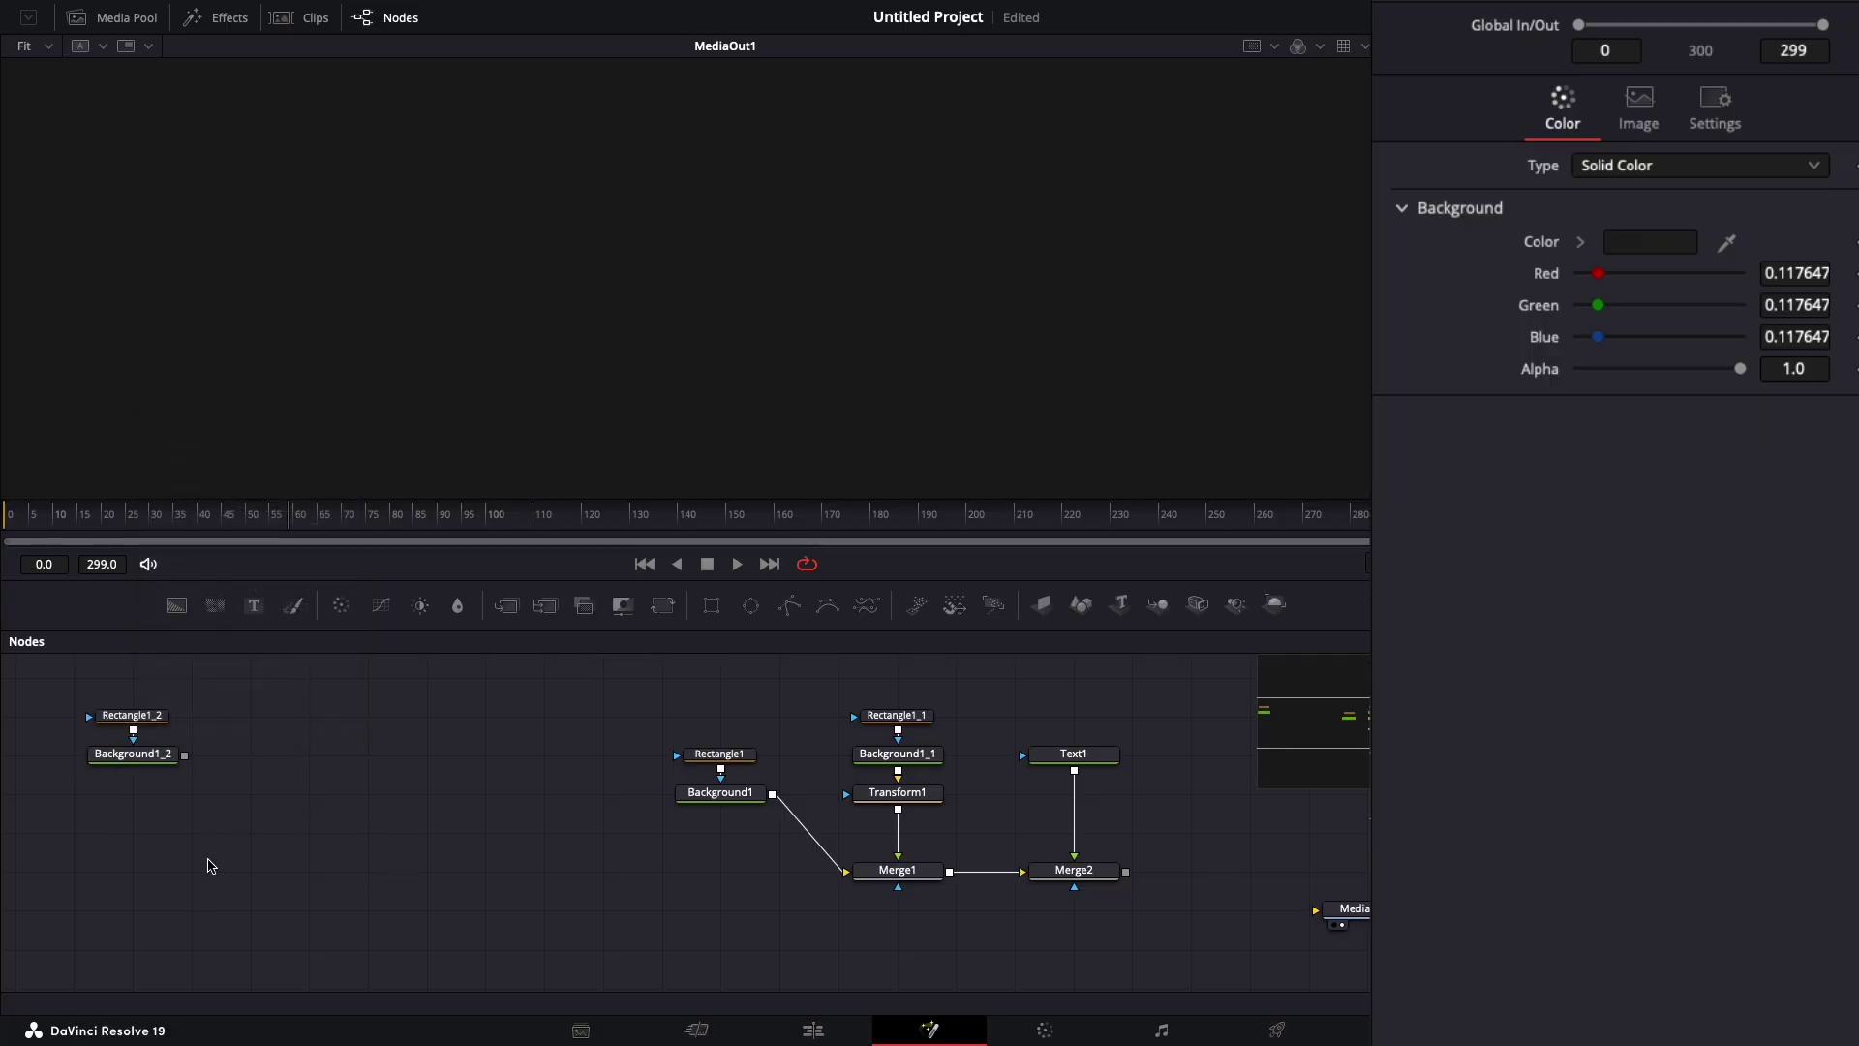
Step: Add a Directional Blur after Background1_2 and show DirectionalBlur1 in the viewer
click(159, 769)
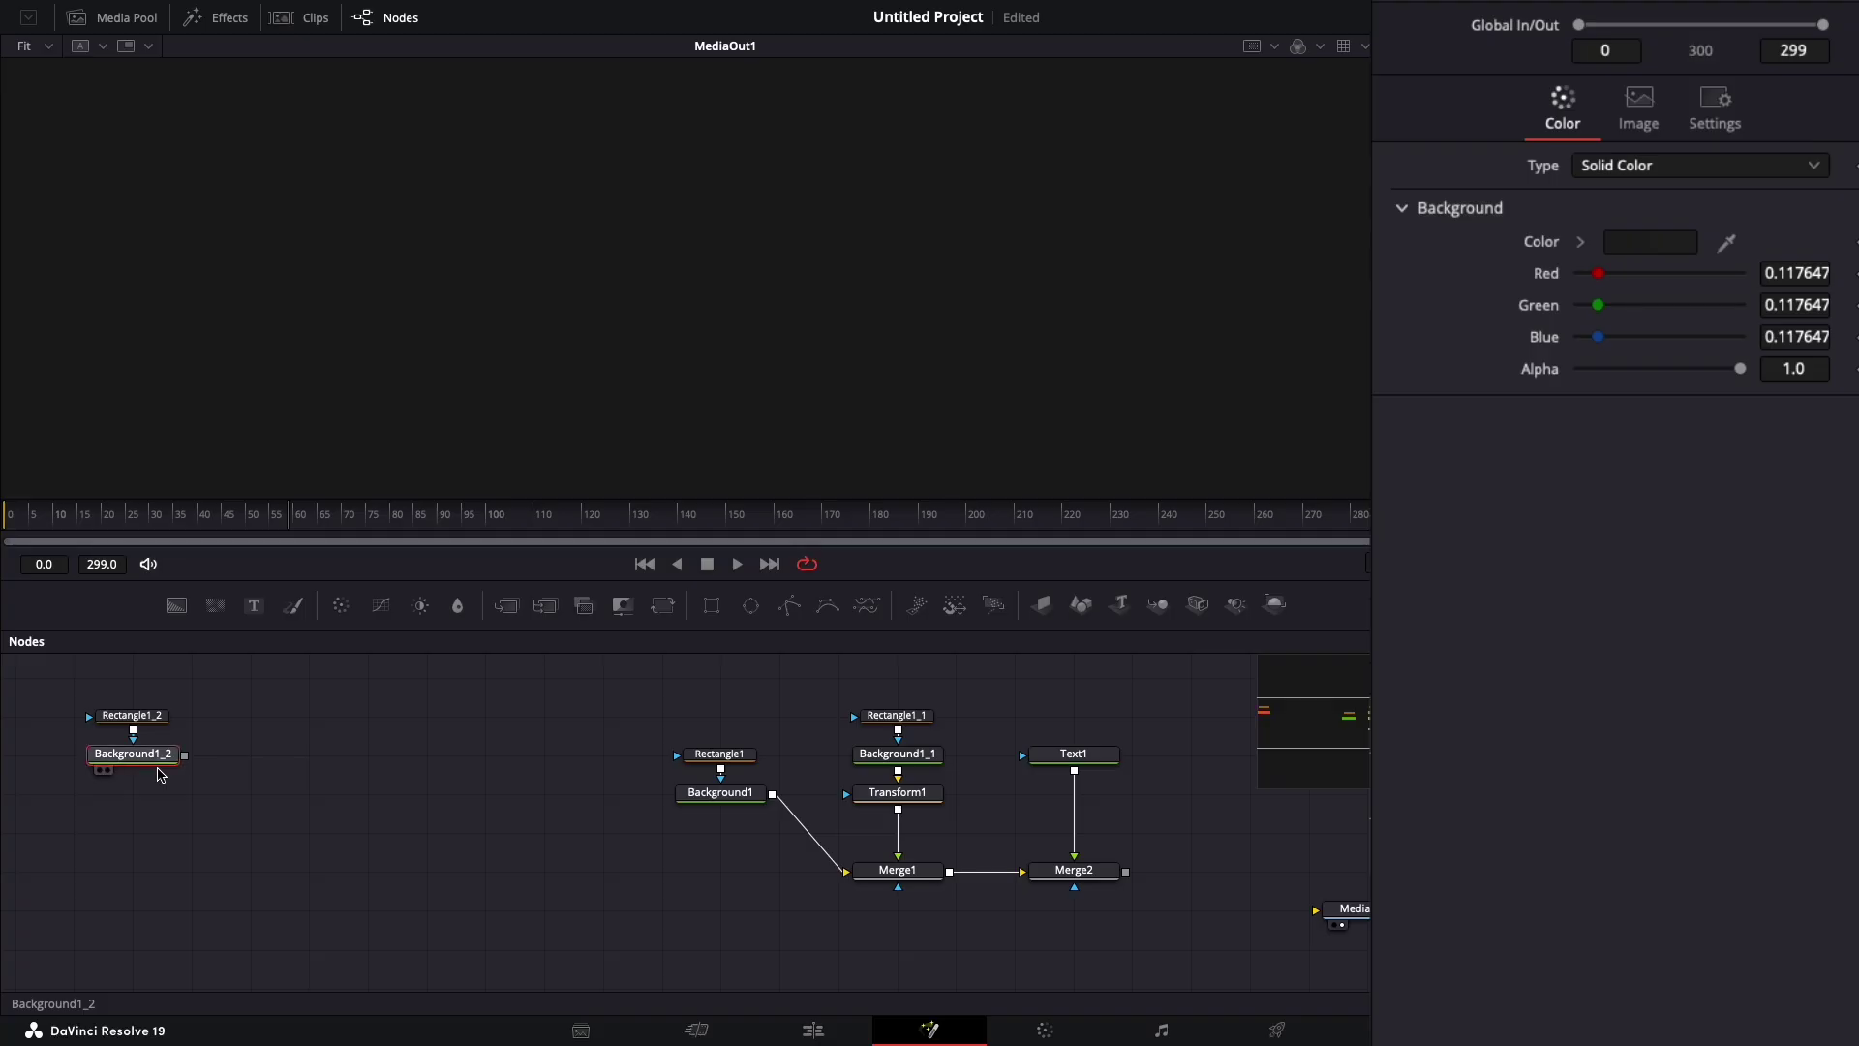
key(shift+space)
text(di)
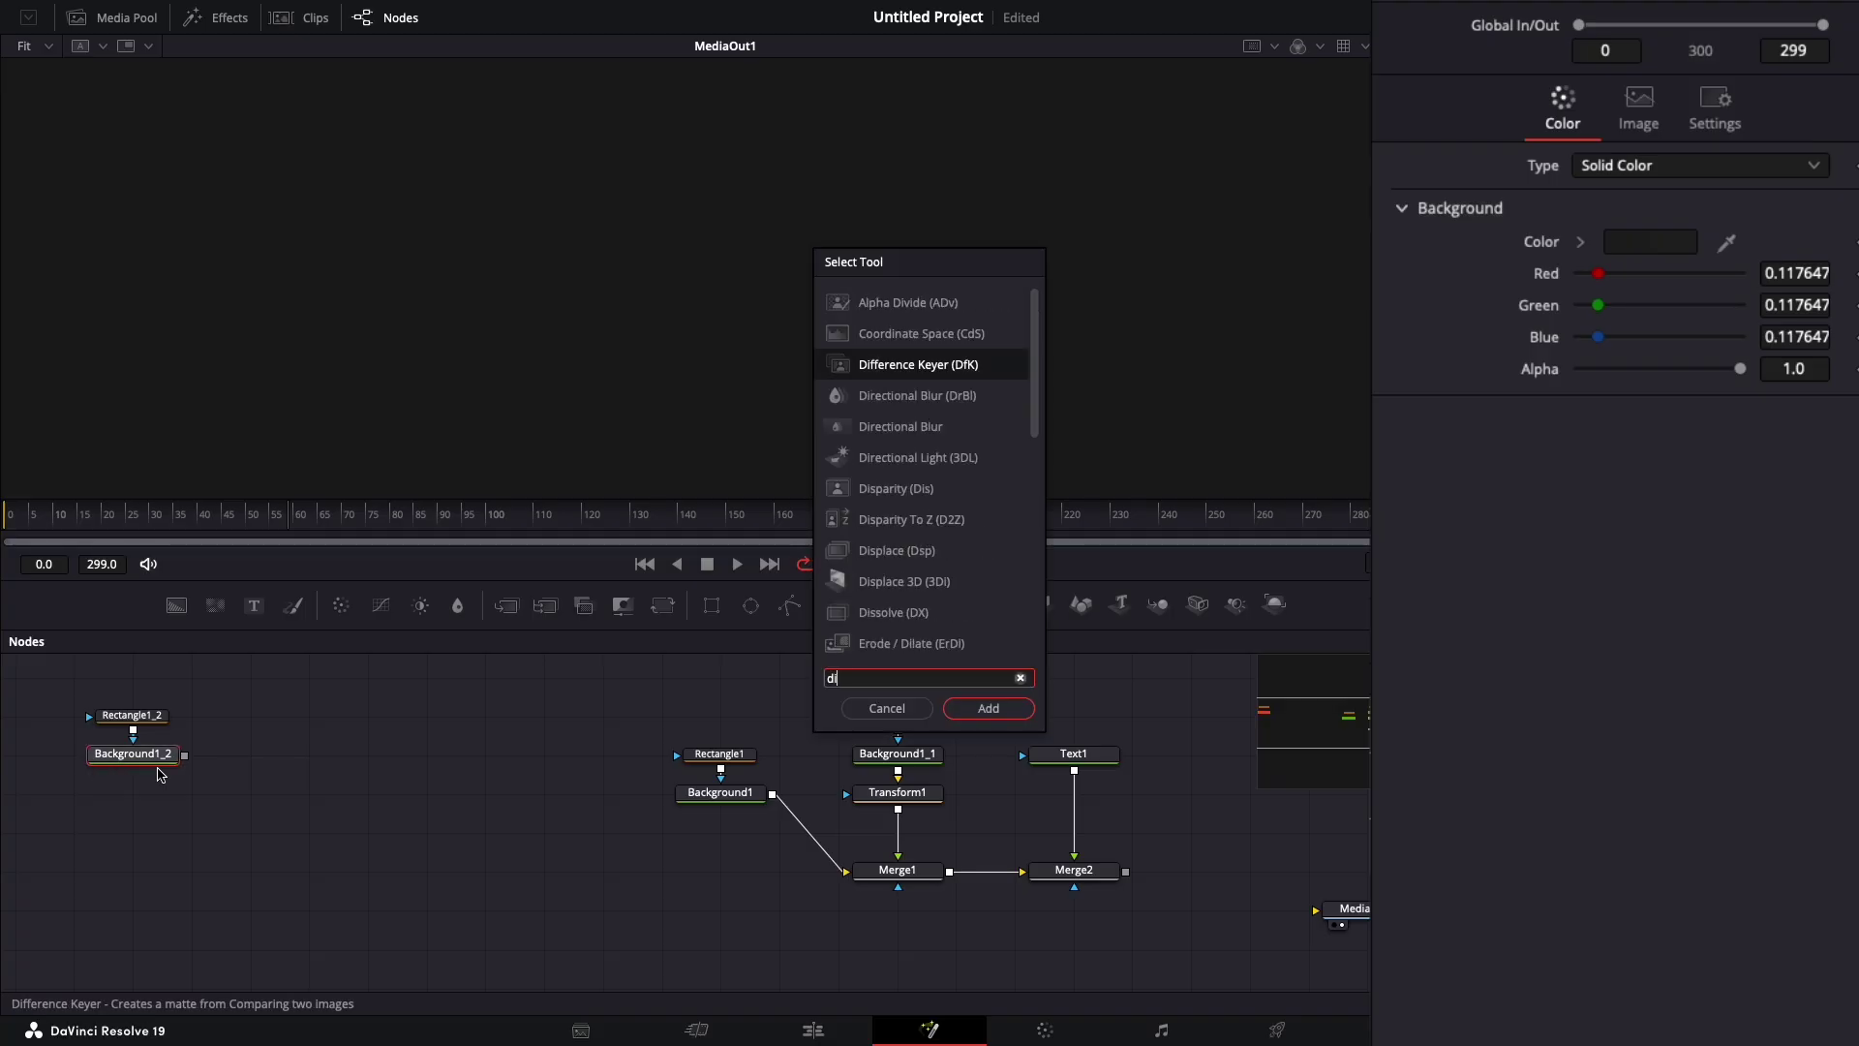
text(r)
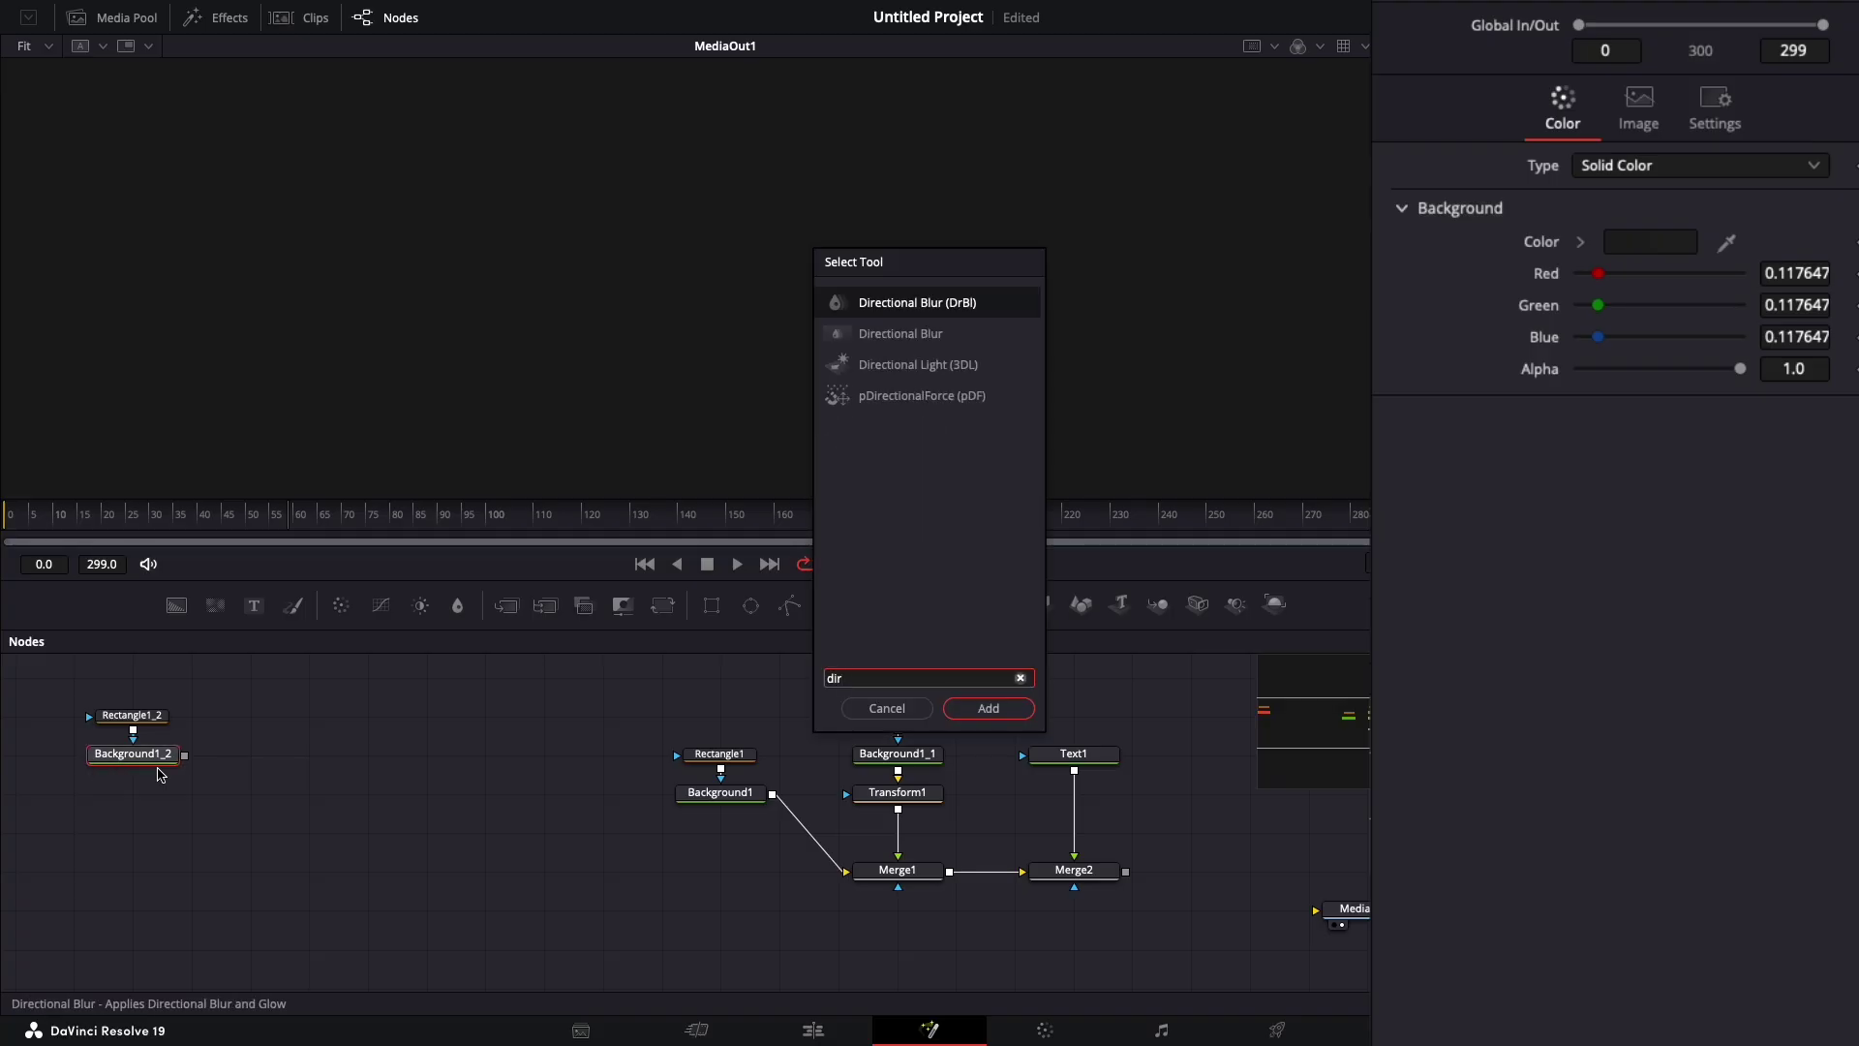
key(Return)
drag(223, 764, 224, 803)
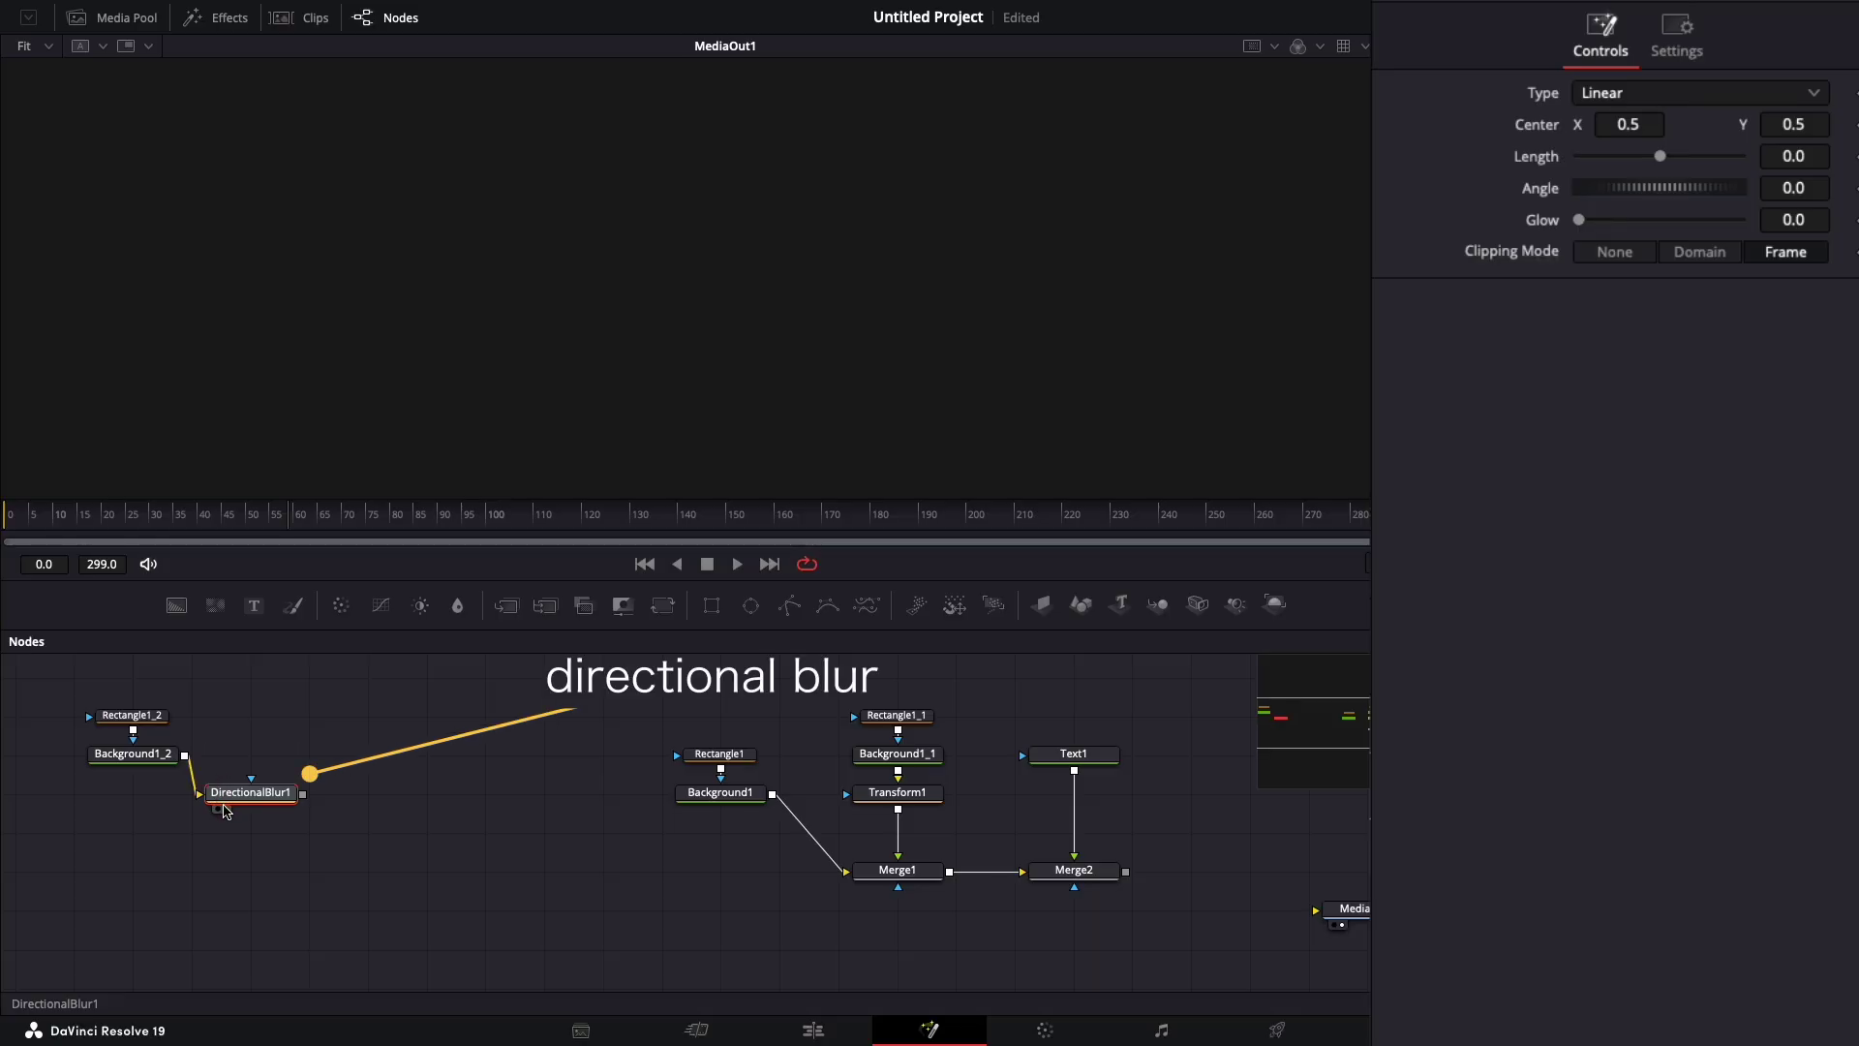
click(220, 809)
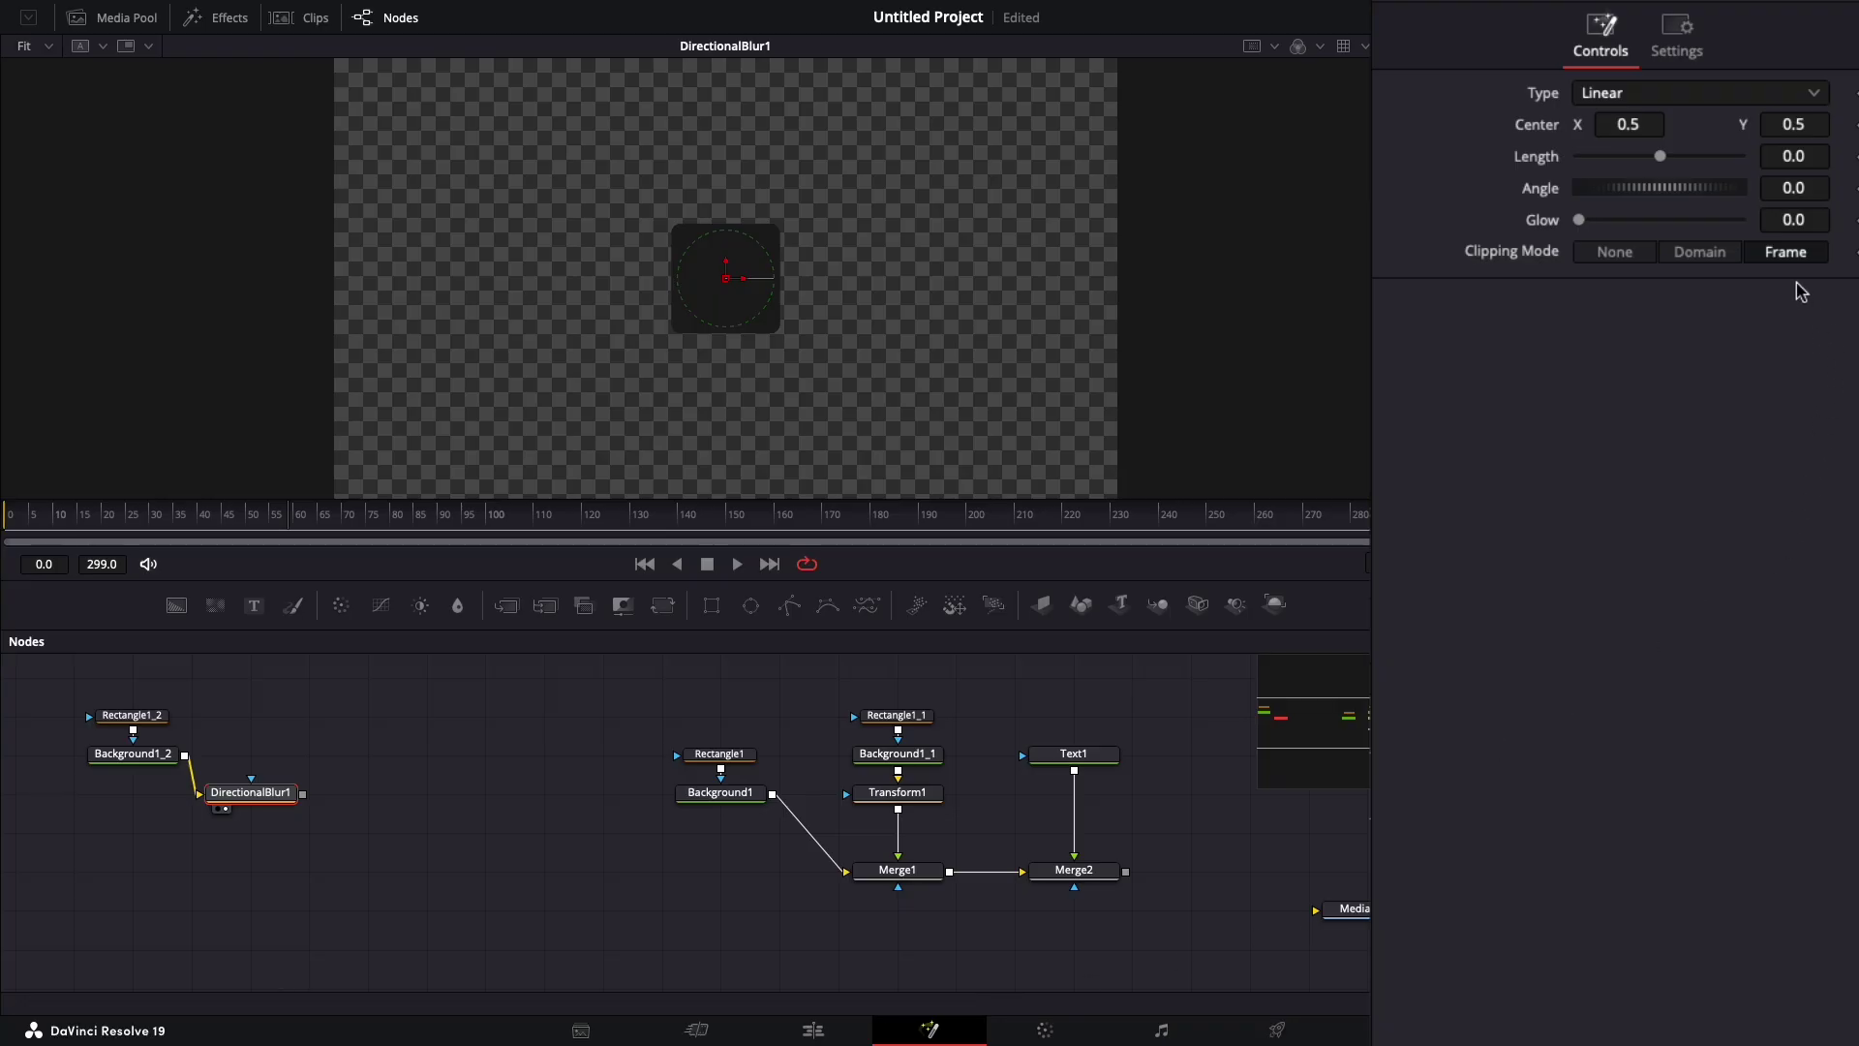
click(1818, 160)
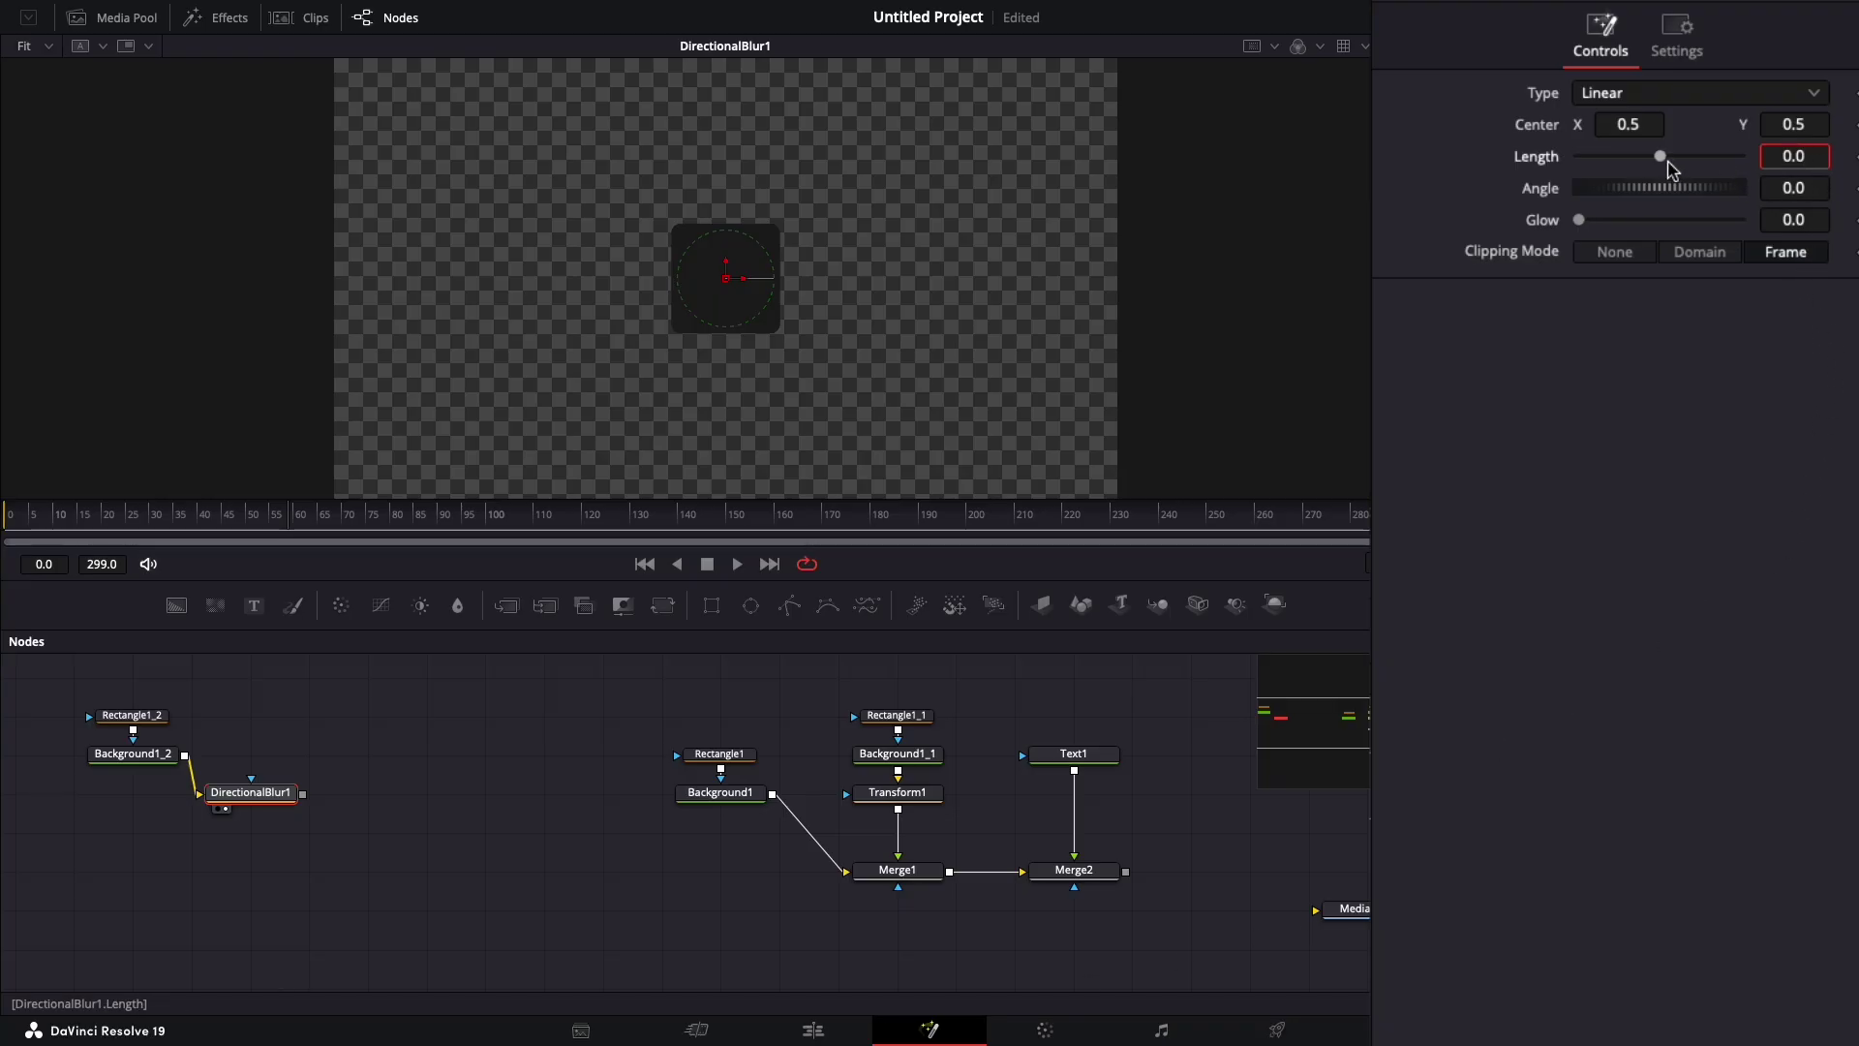
Step: Set the directional blur Length to 0.0336
drag(1662, 157, 1682, 160)
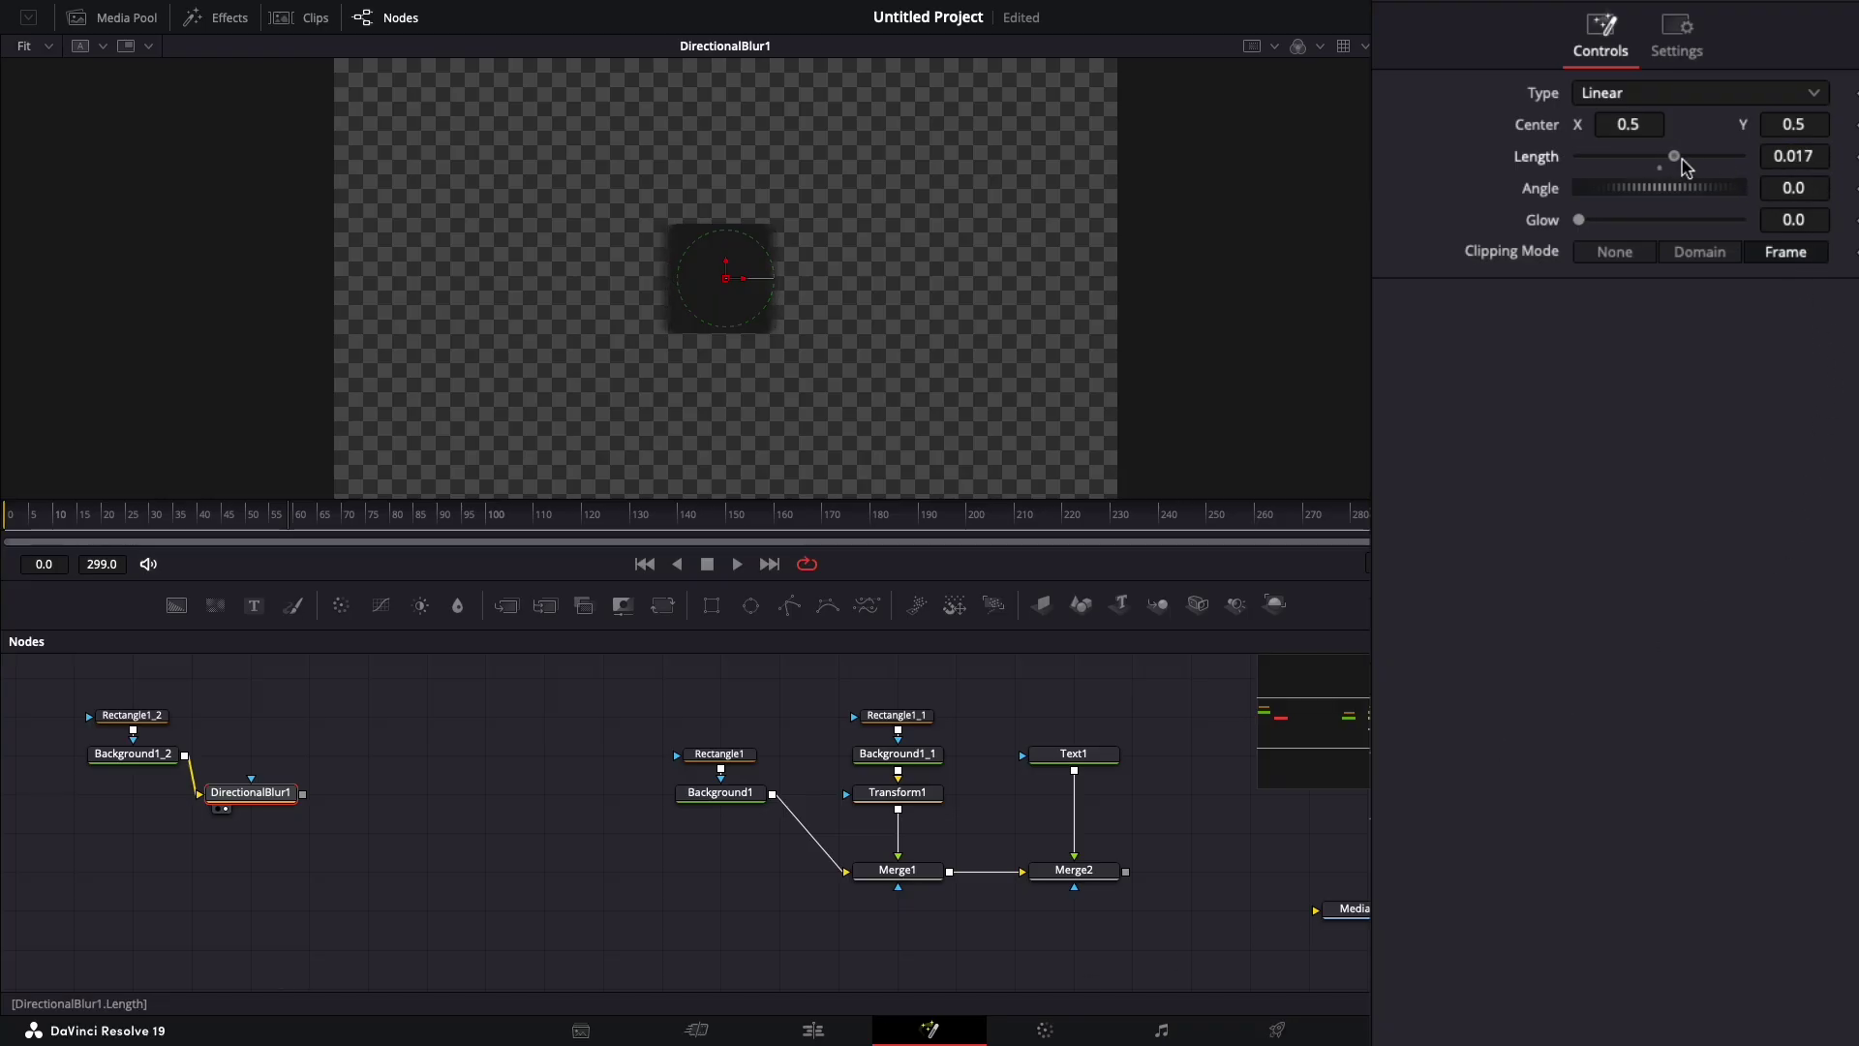
click(1818, 163)
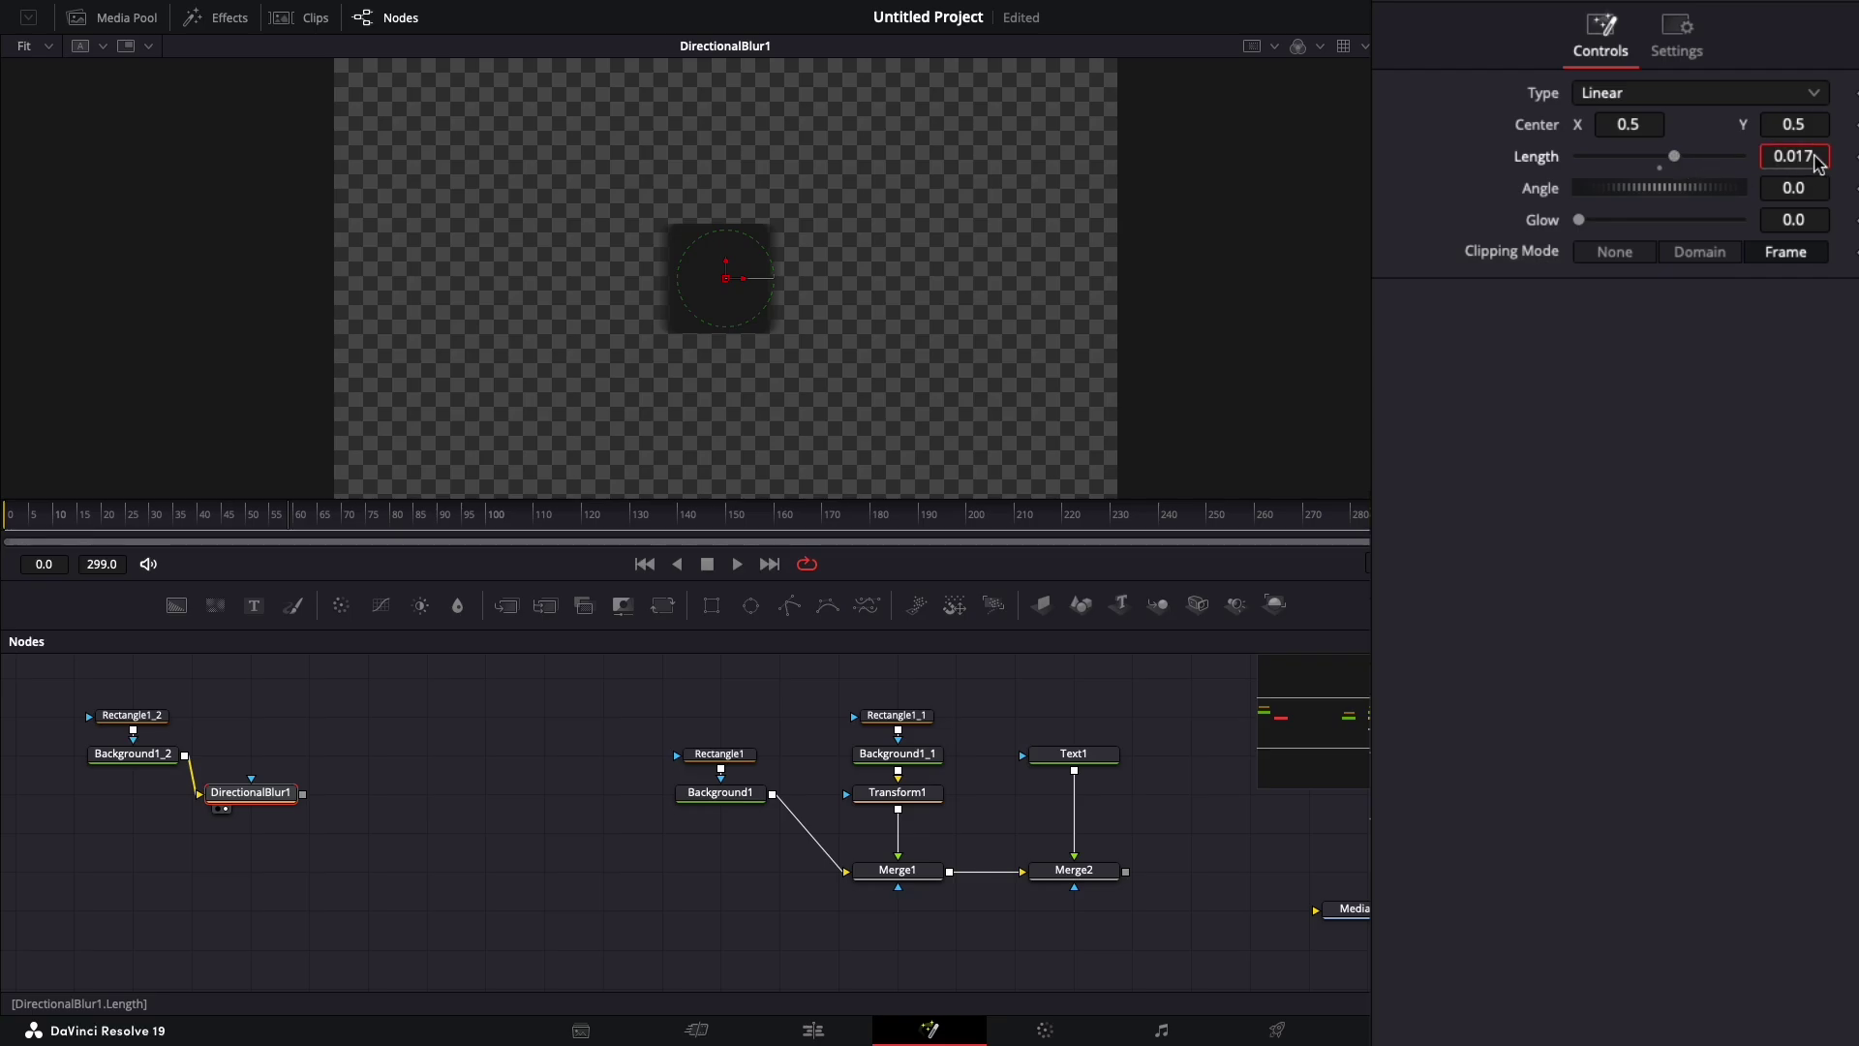
key(BackSpace)
key(BackSpace)
key(BackSpace)
text(0336)
key(Return)
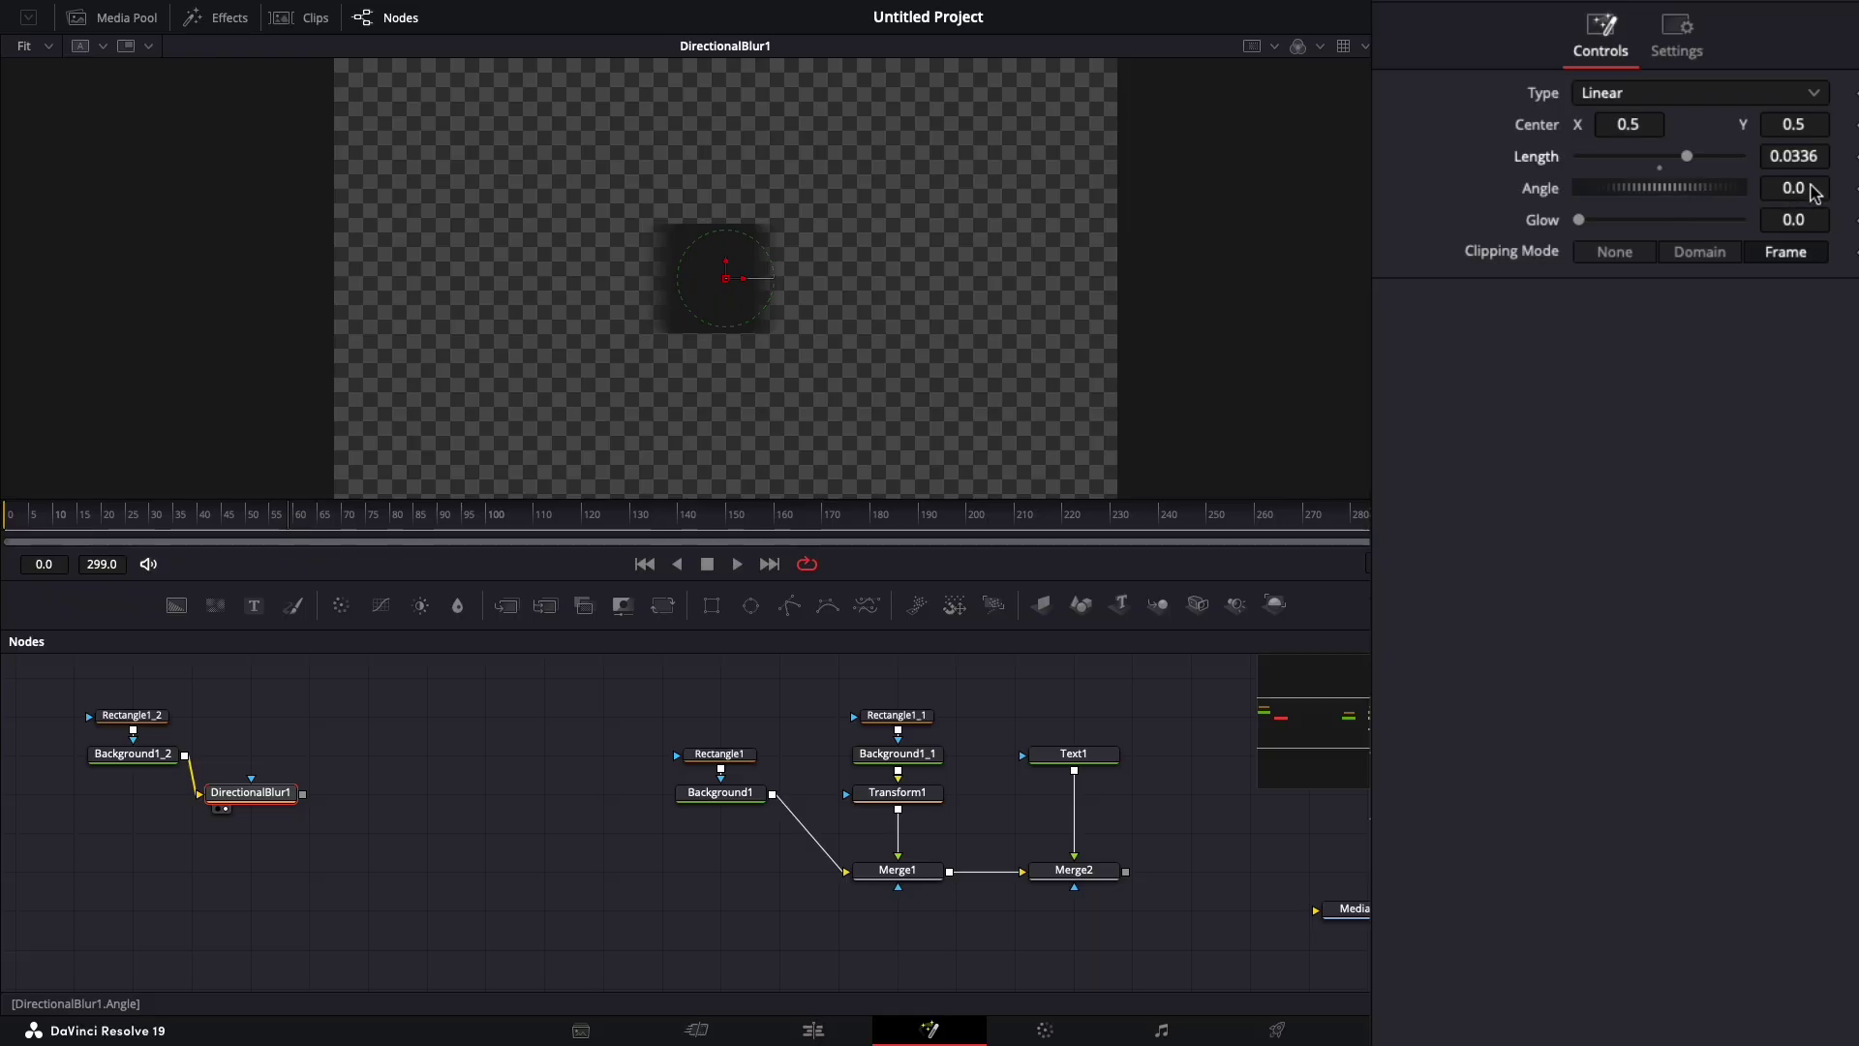
Step: Set the blur Angle to -135.7 and move DirectionalBlur1 directly below Background1_2
drag(1814, 197, 1680, 205)
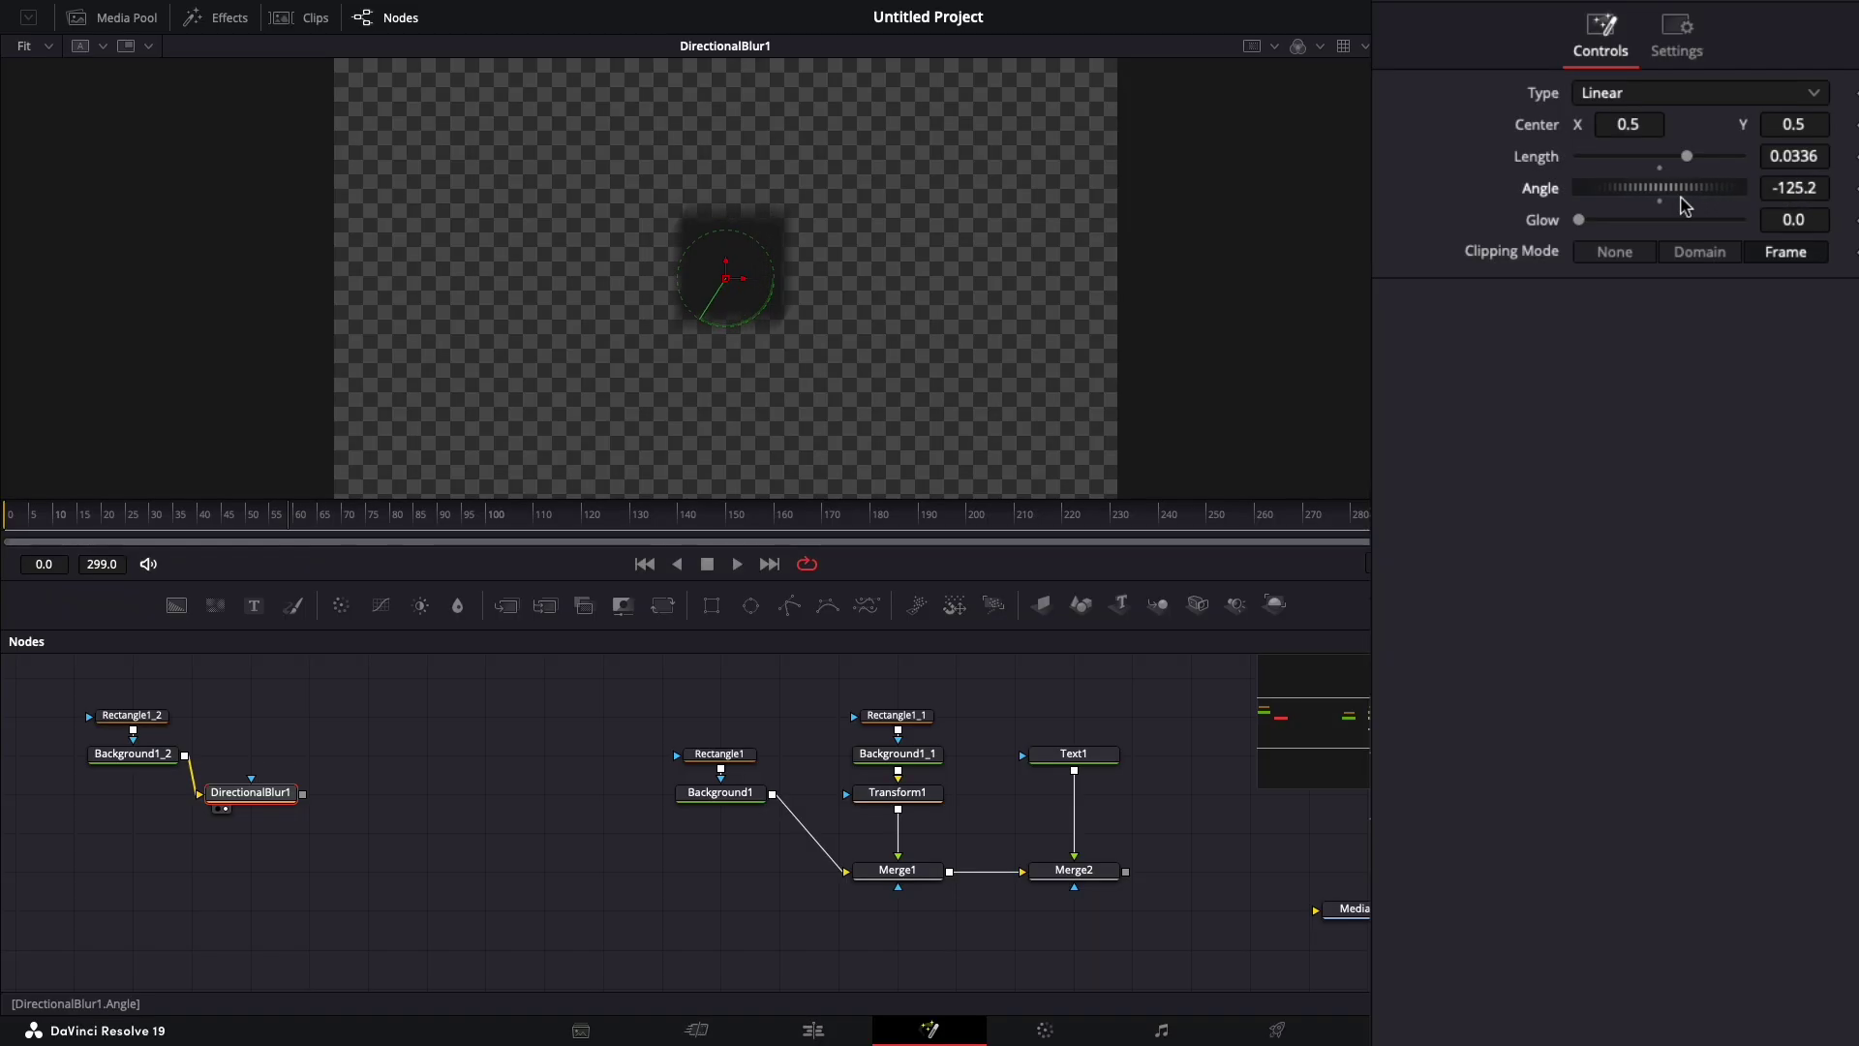
drag(1680, 206, 1672, 205)
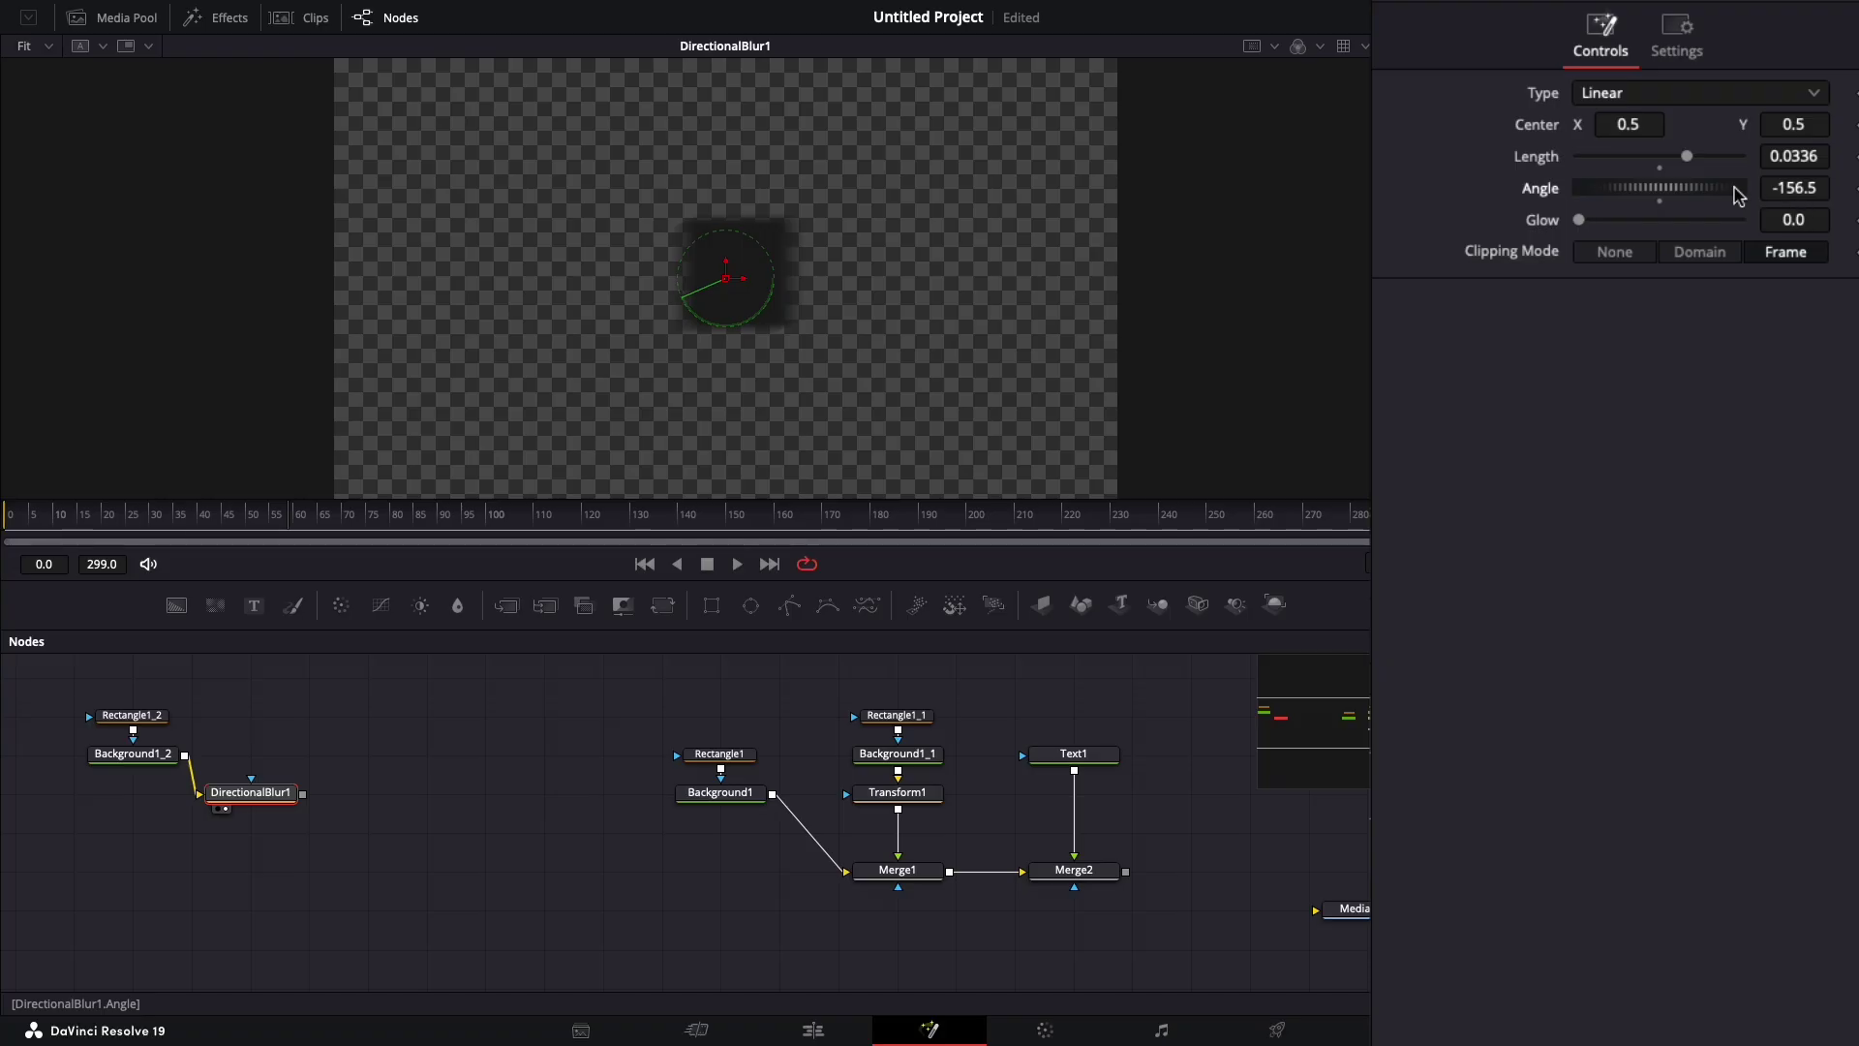
drag(1708, 193, 1717, 189)
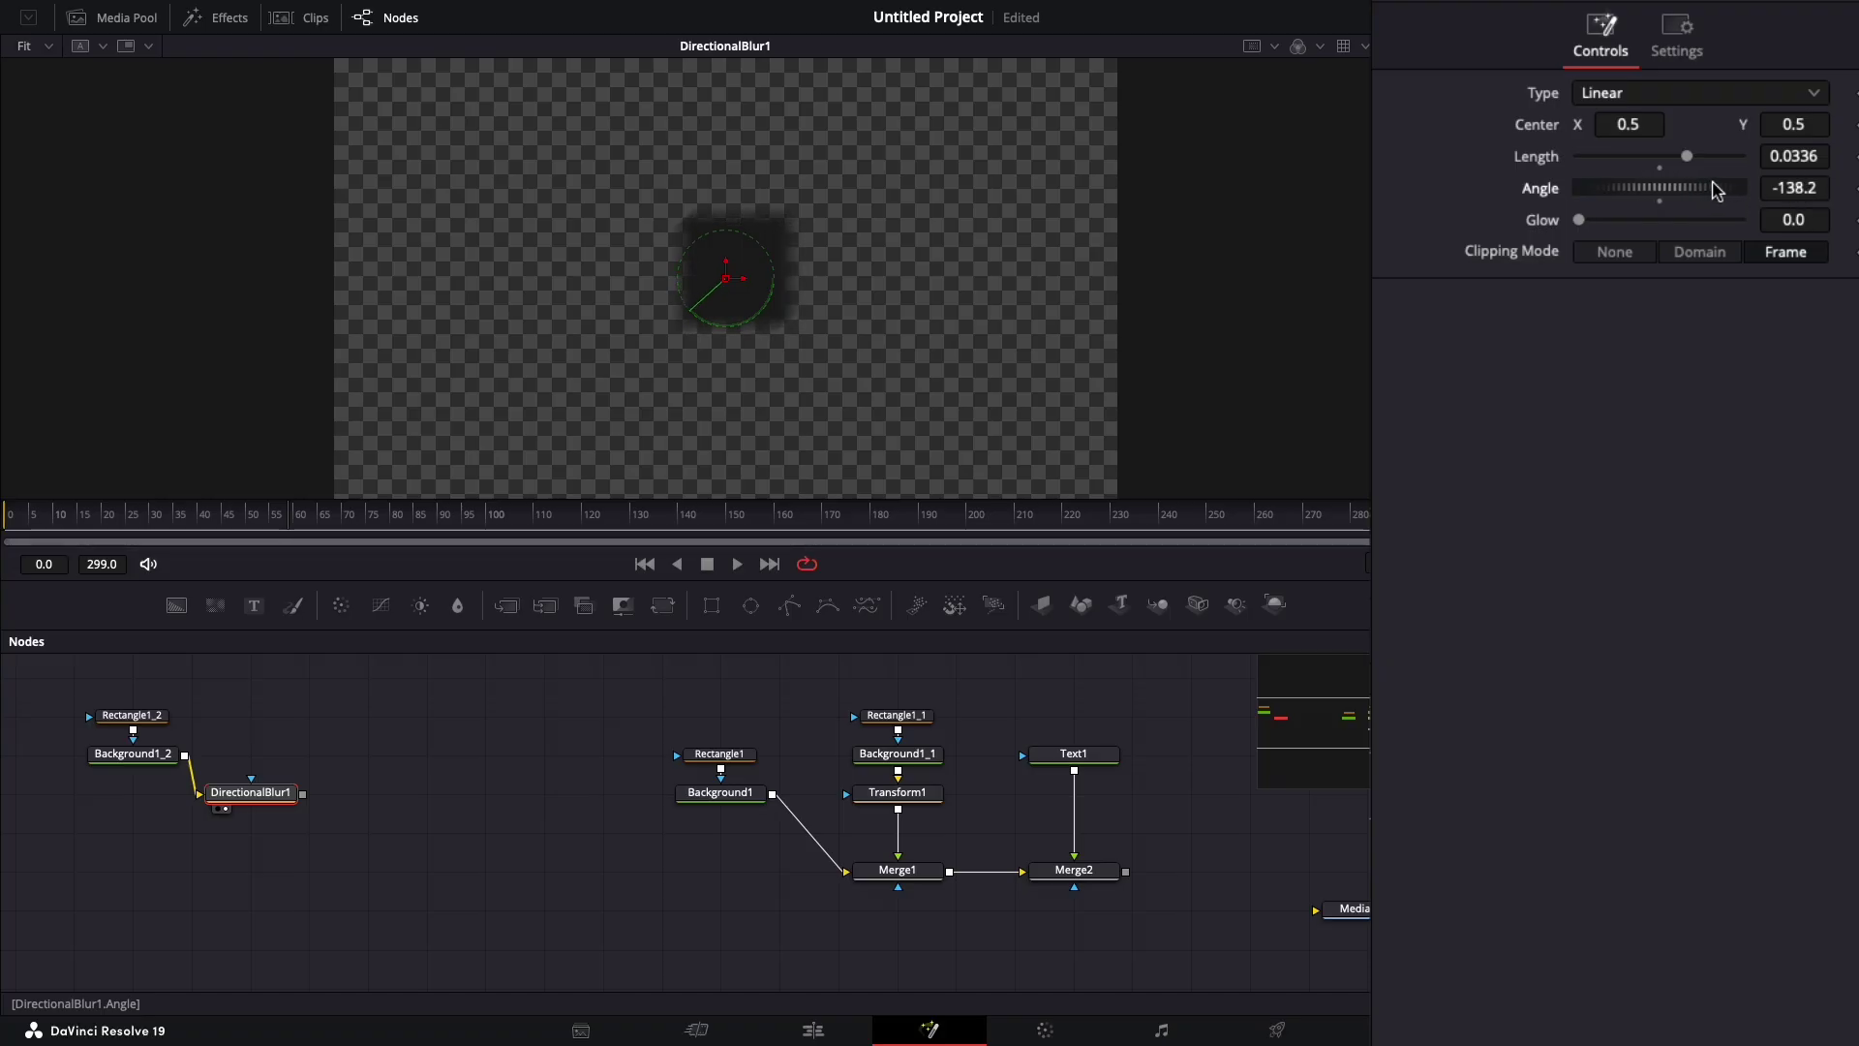
click(1820, 193)
click(1820, 192)
key(BackSpace)
key(BackSpace)
key(BackSpace)
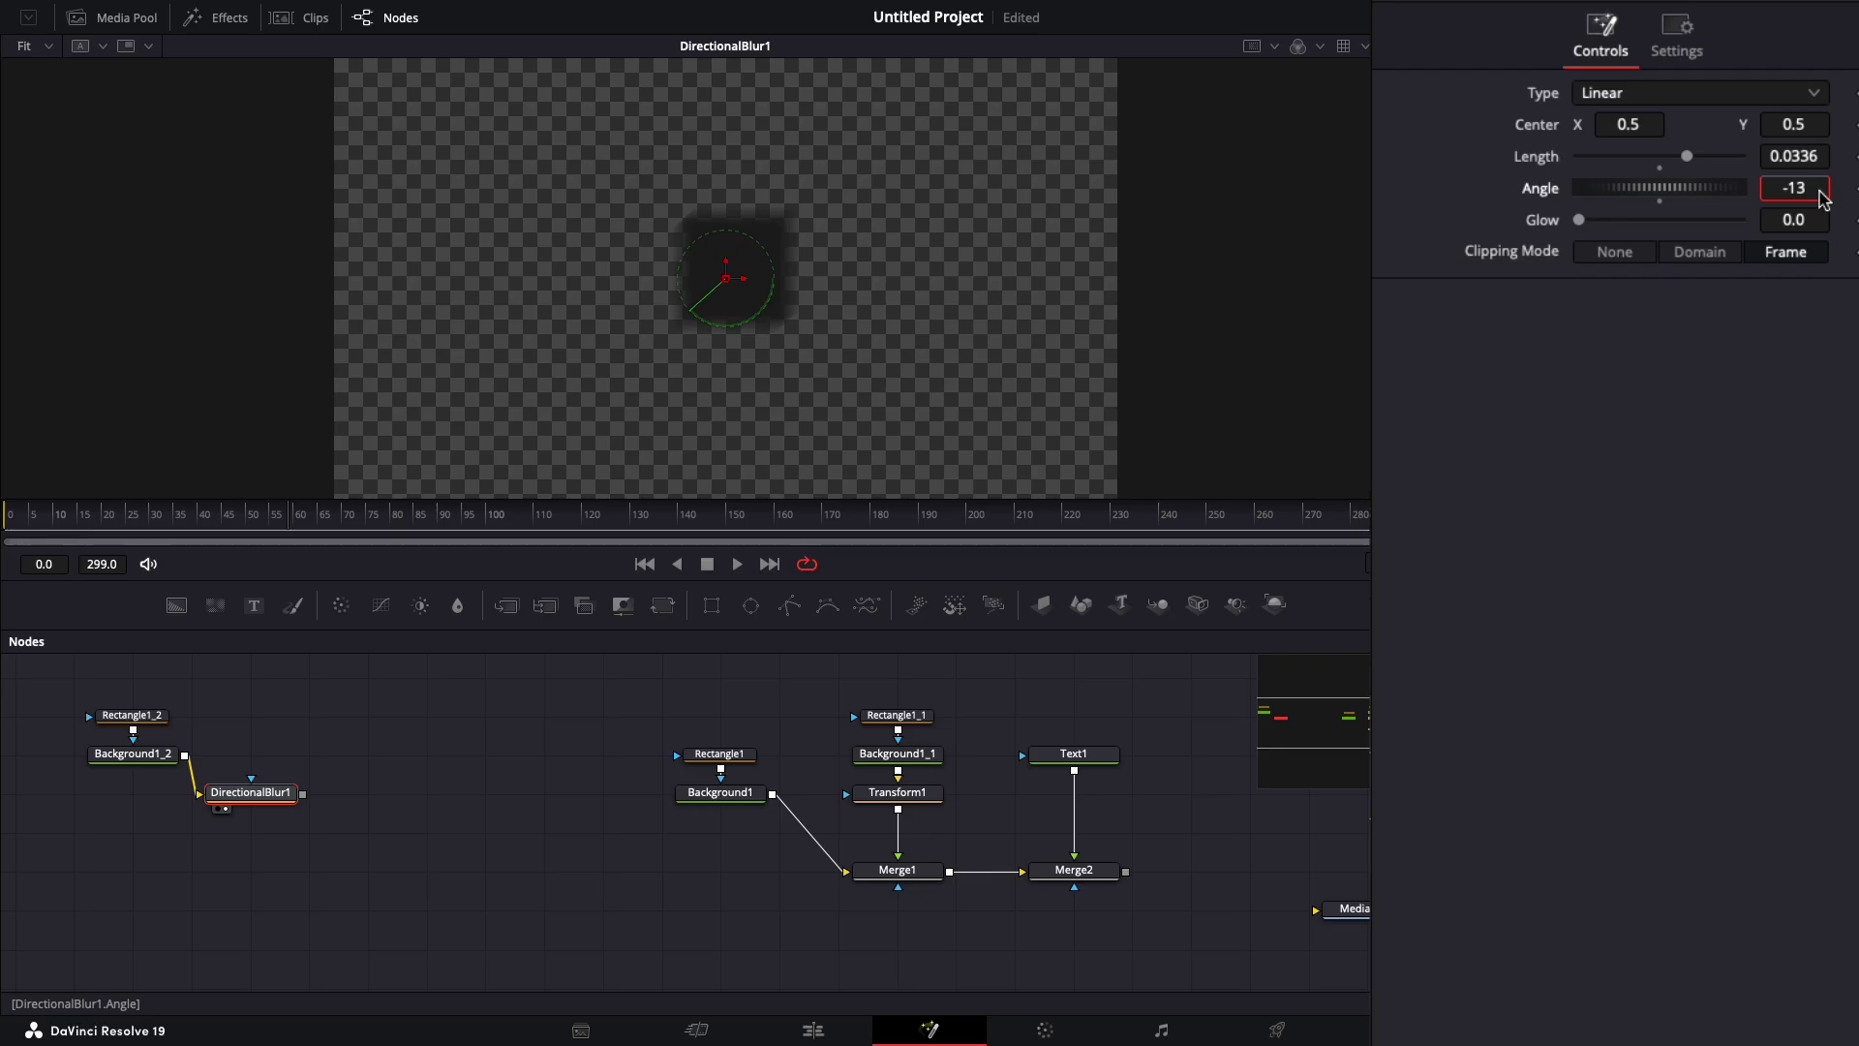
text(5.7)
key(Return)
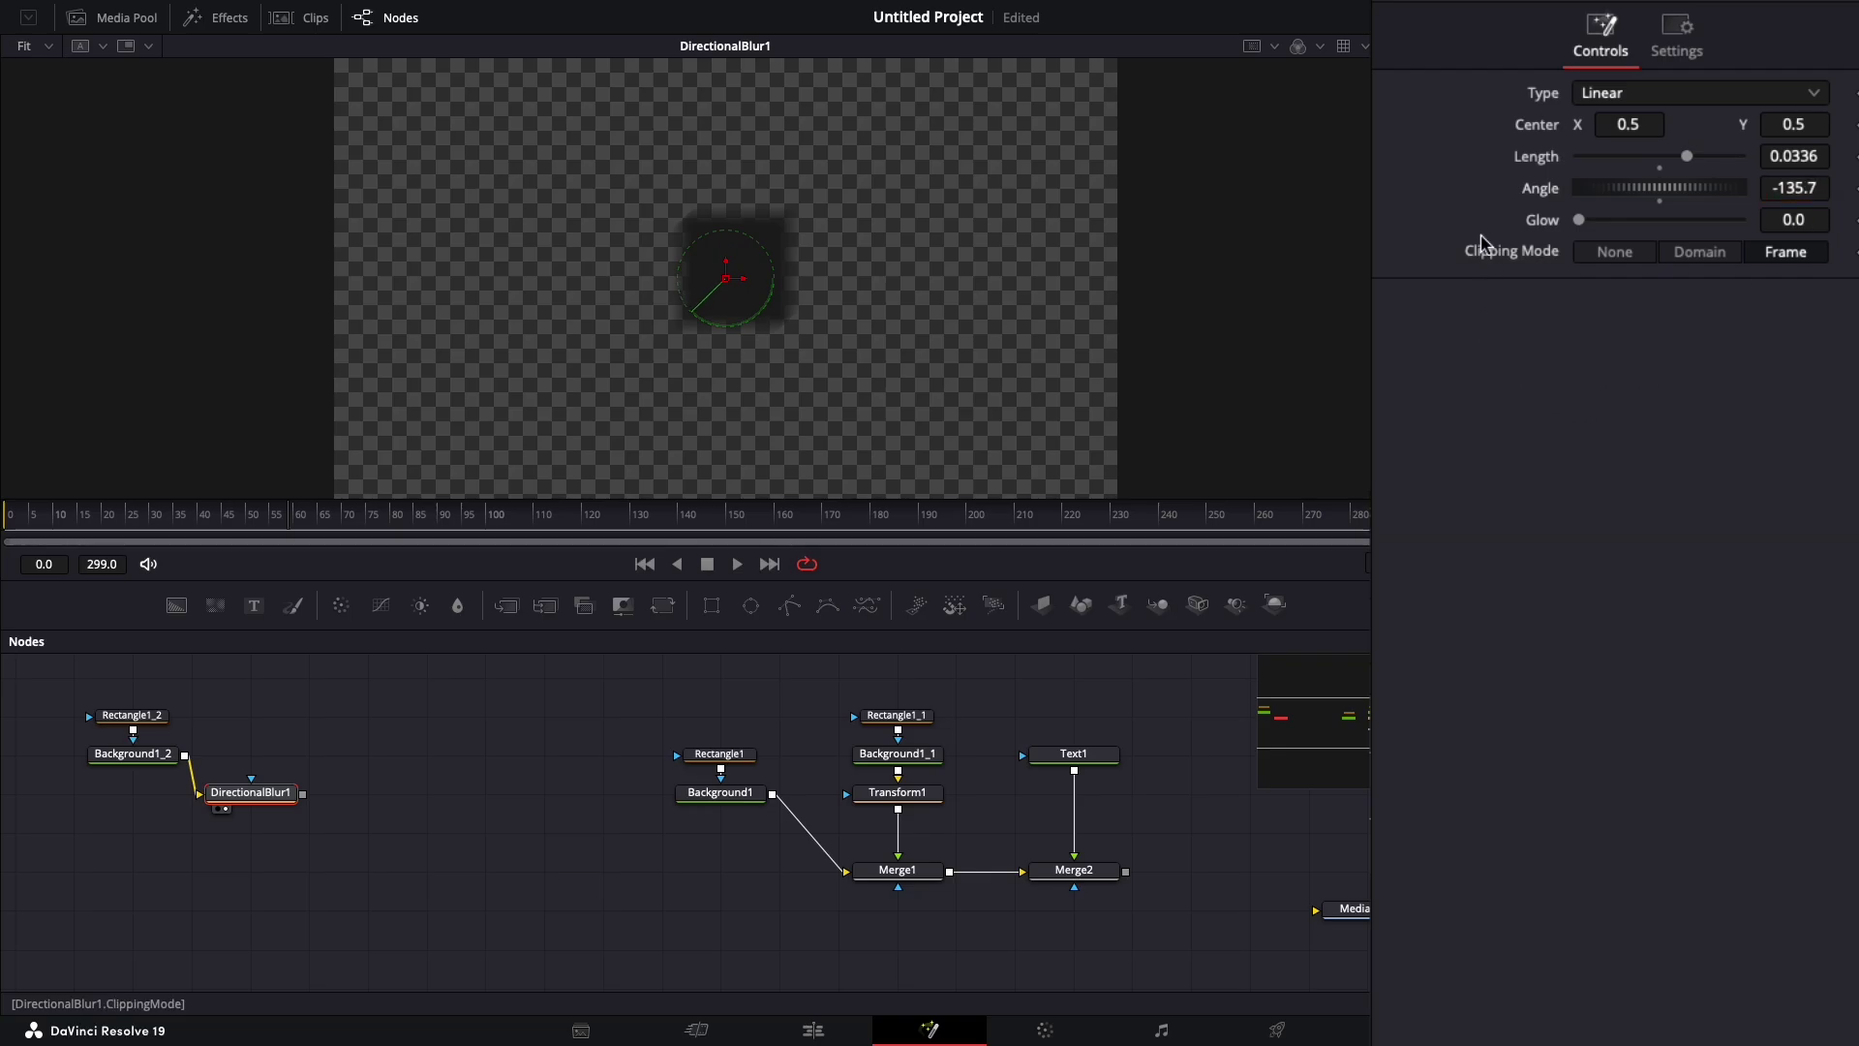
drag(223, 802, 139, 837)
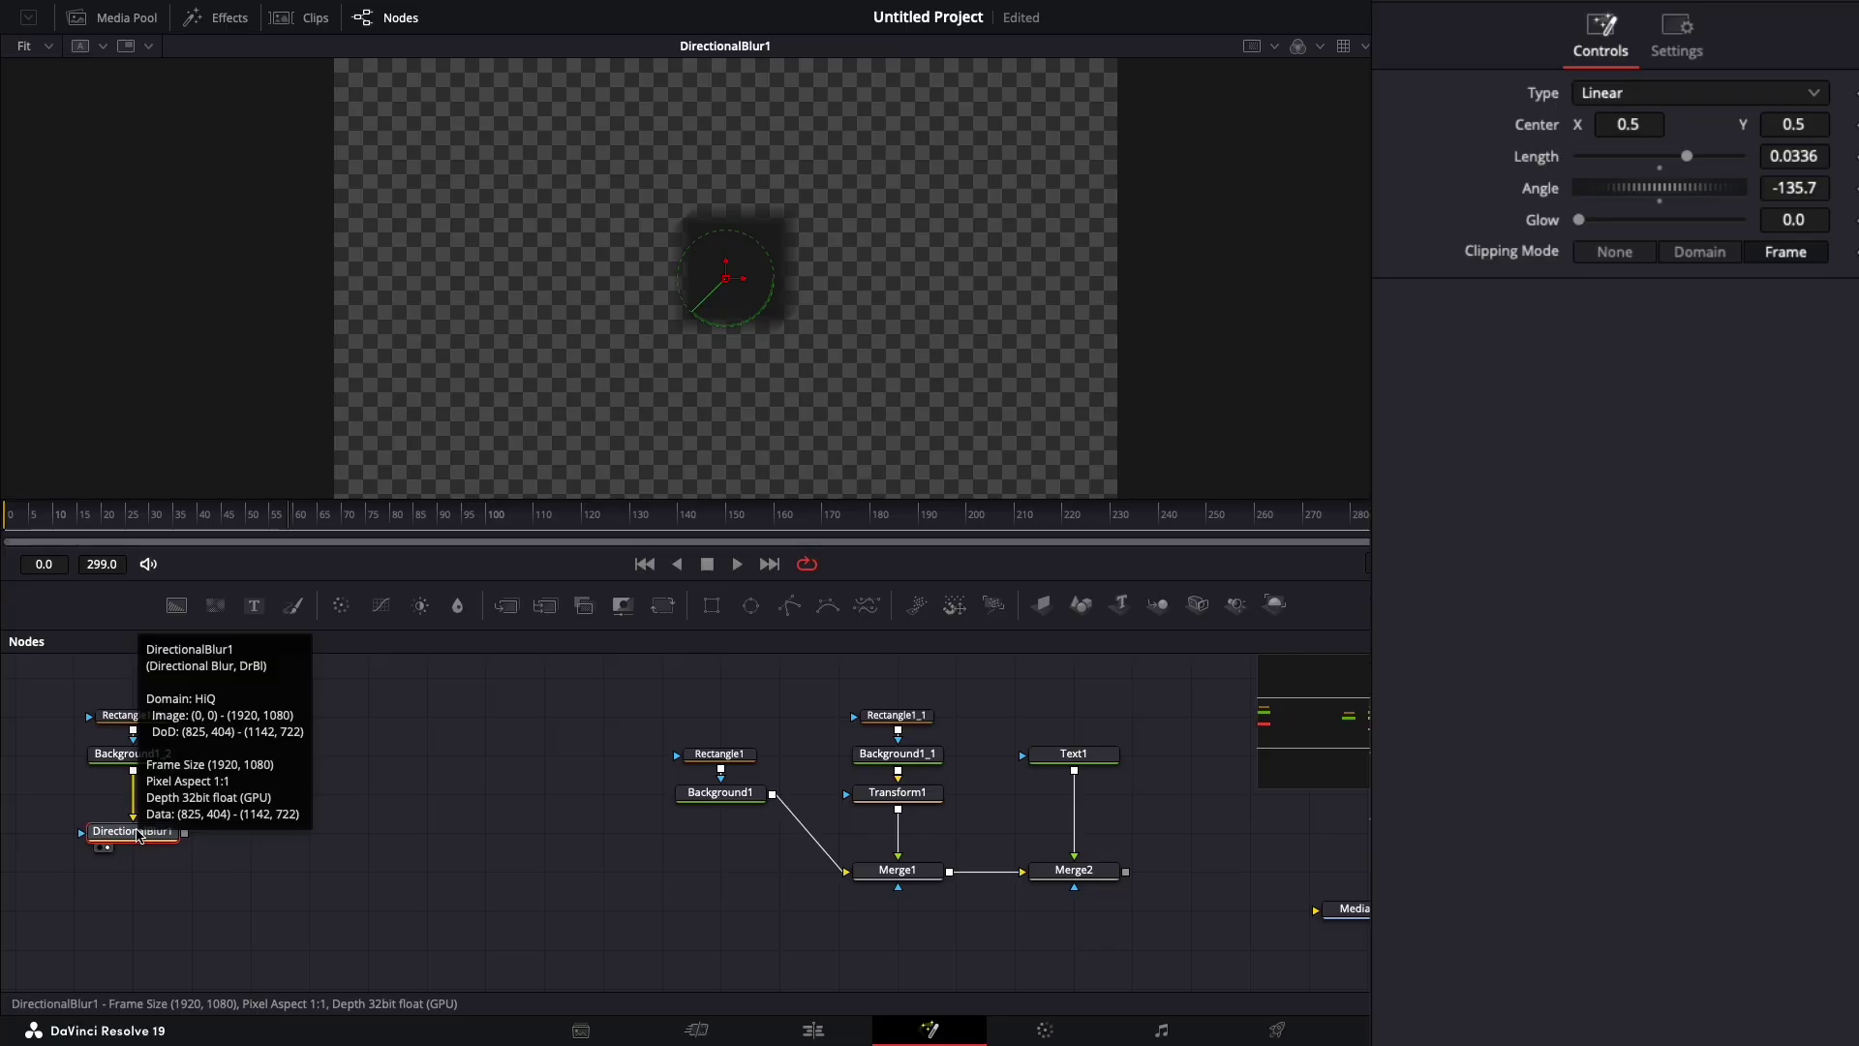
key(shift+space)
text(b)
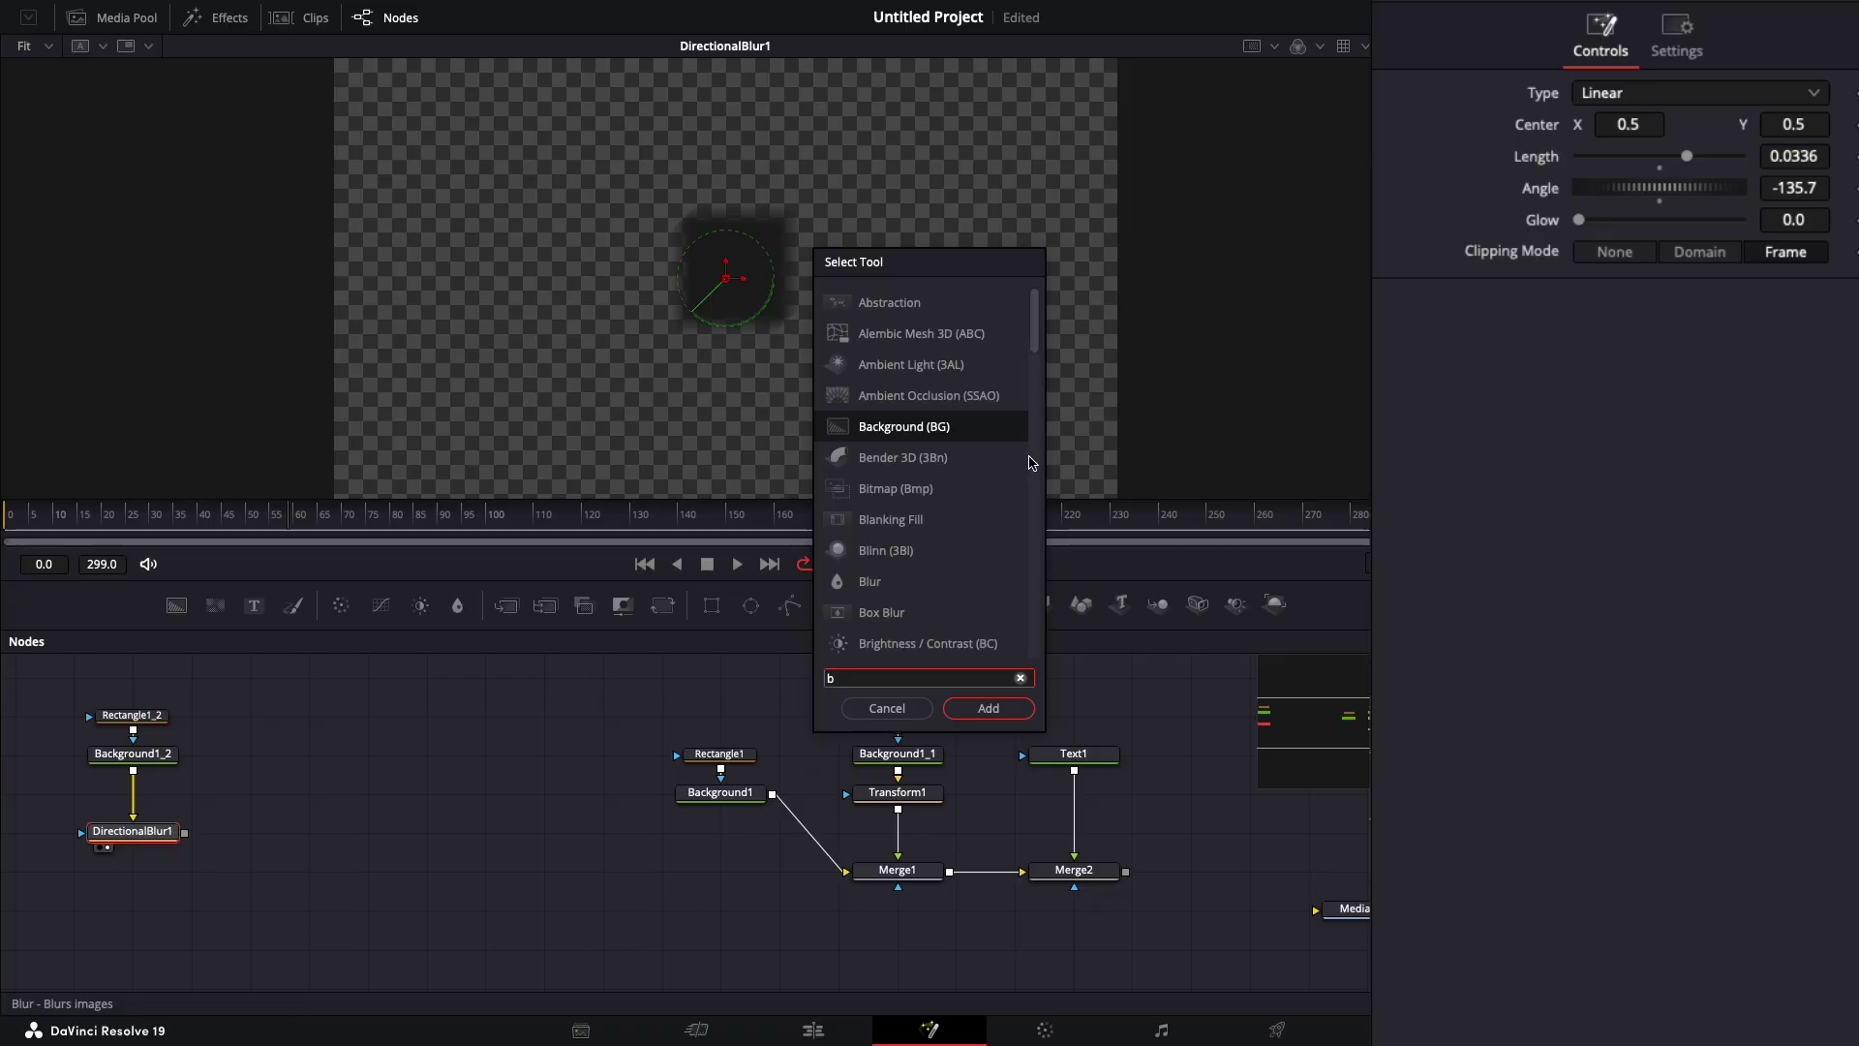
Step: Add Brightness / Contrast after DirectionalBlur1, view it, and enable the alpha channel
text(ri)
key(Return)
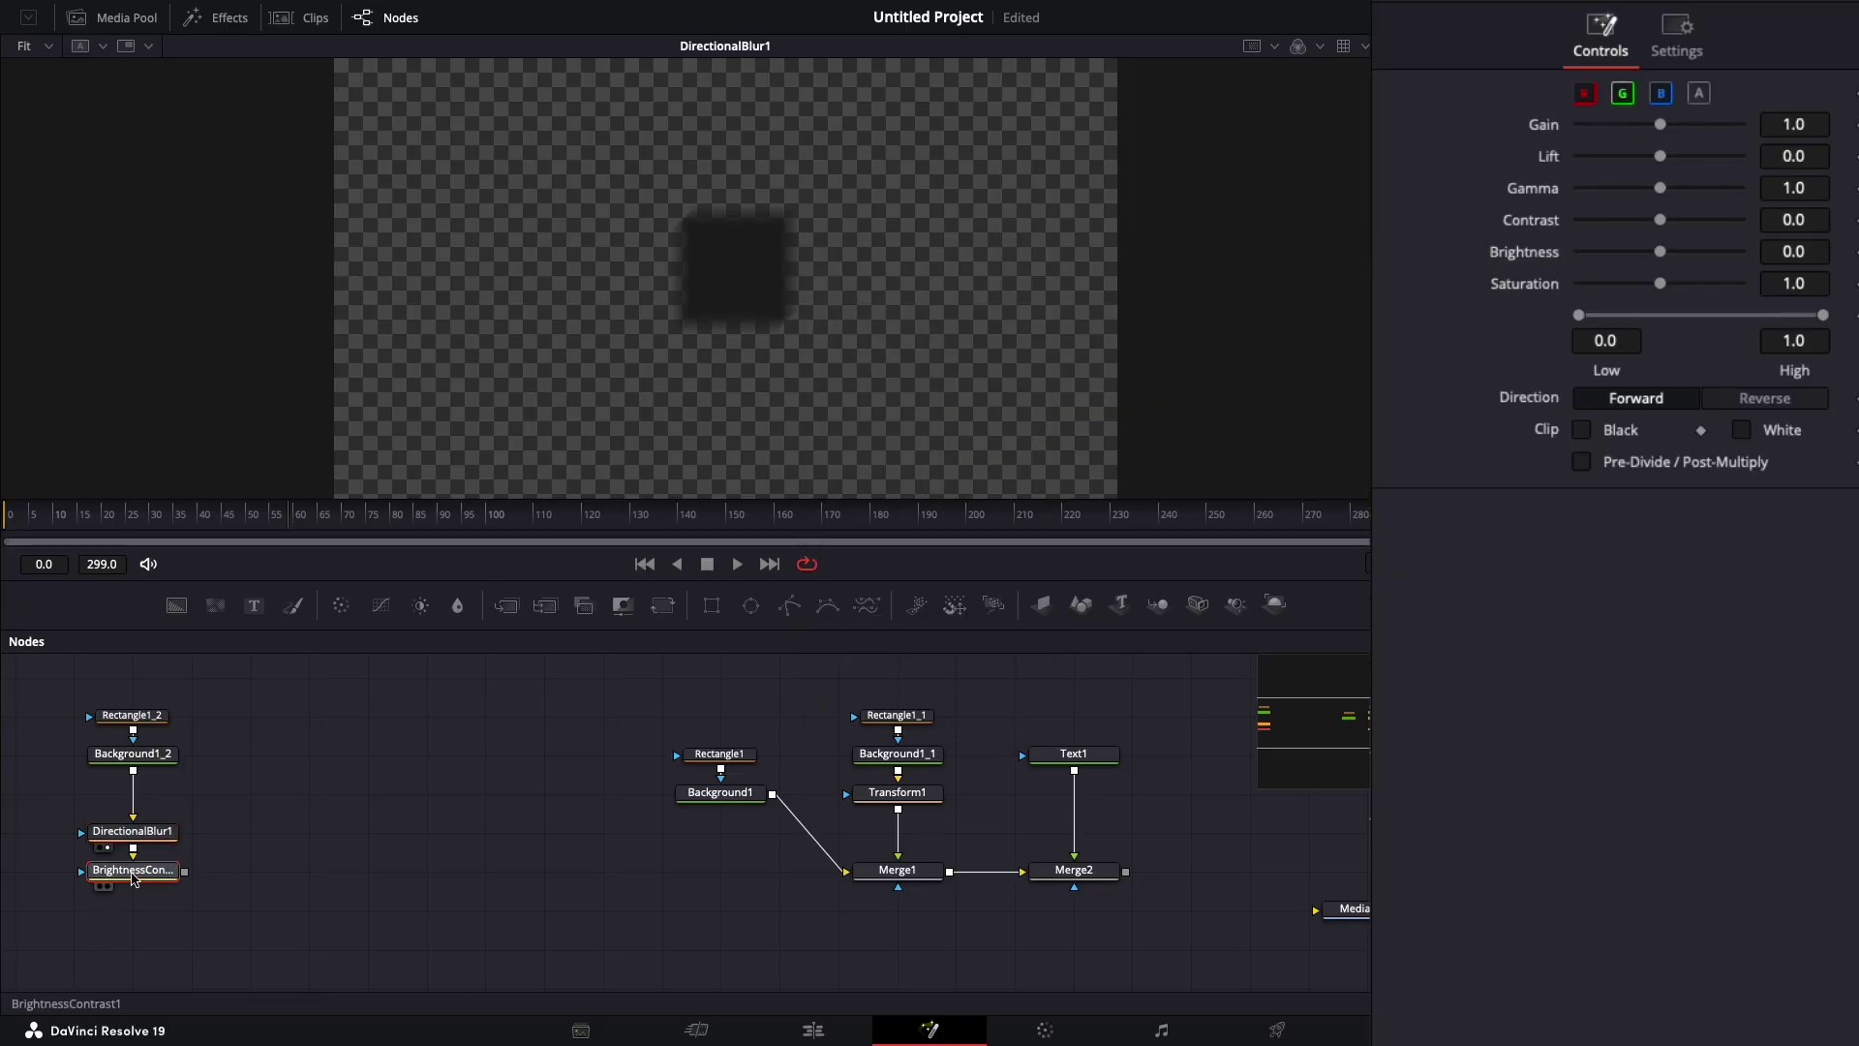
drag(117, 891, 228, 849)
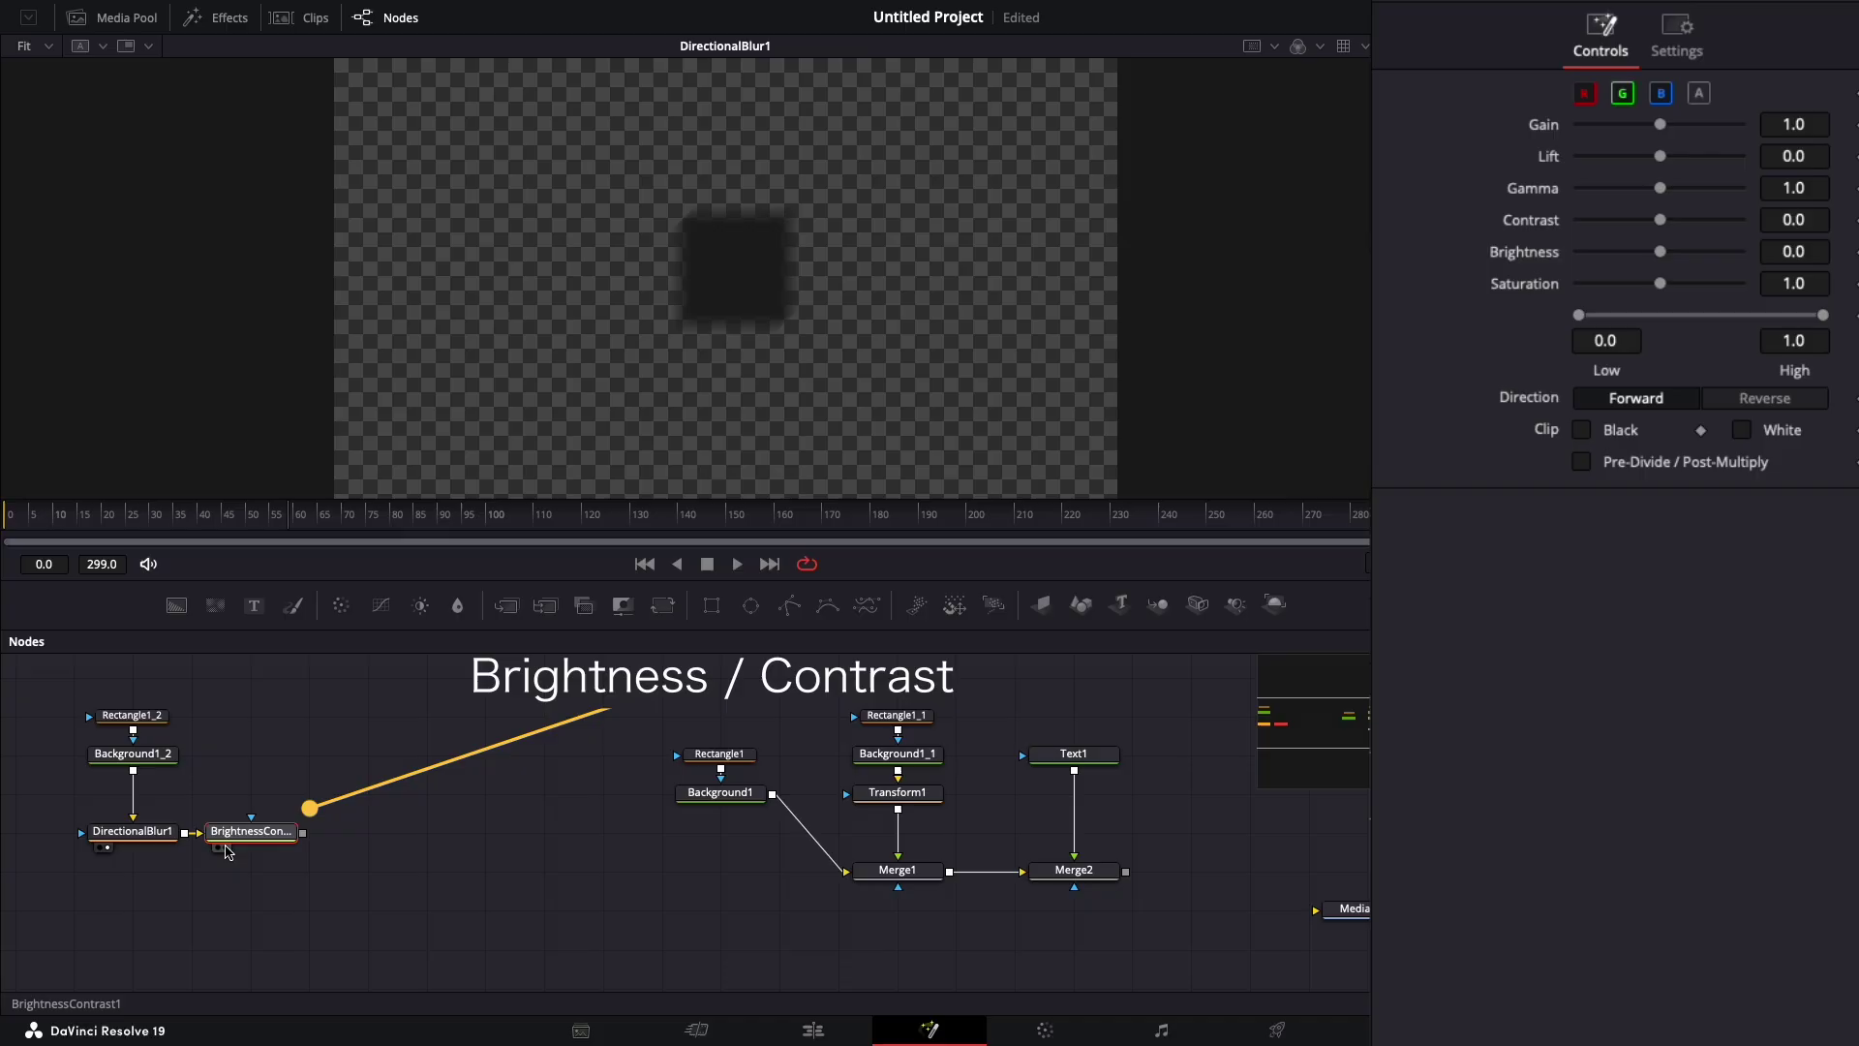
click(226, 848)
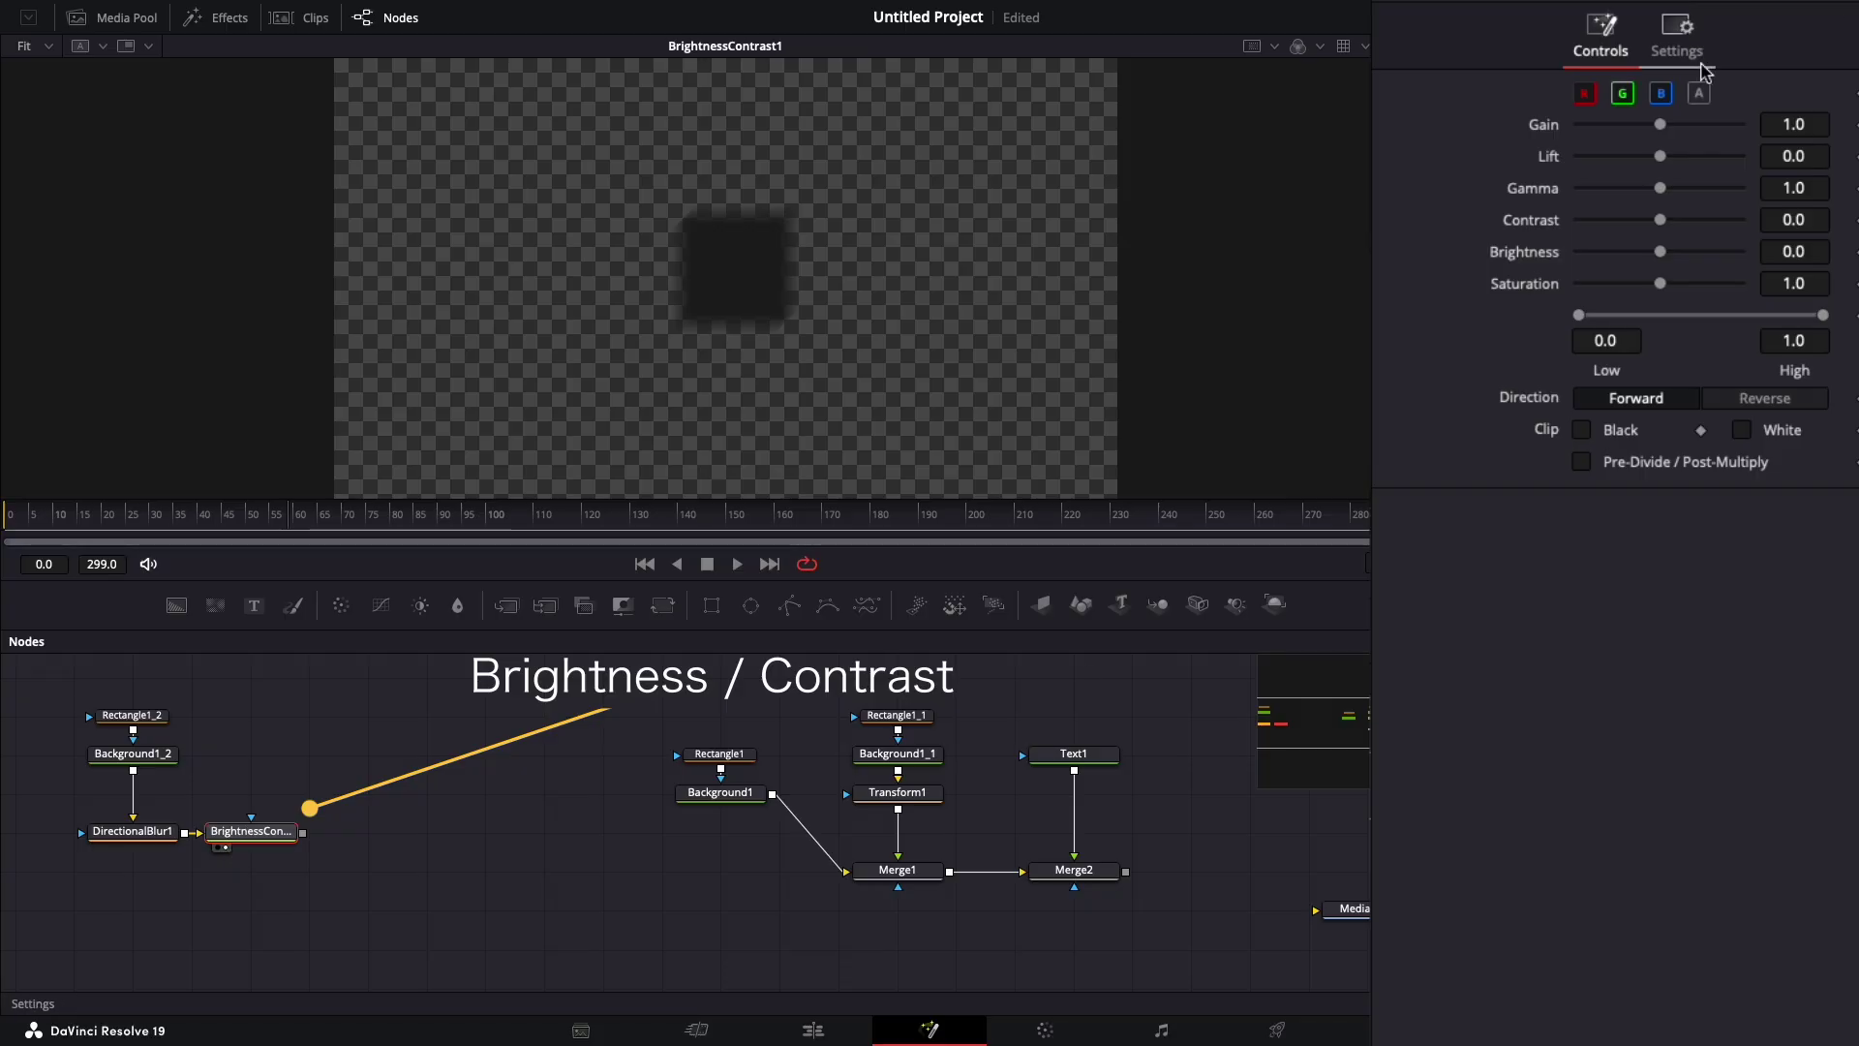
click(1698, 93)
Step: Lower the Brightness / Contrast High level to 0.003 so the blurred copy turns solid white
drag(1816, 329, 1594, 338)
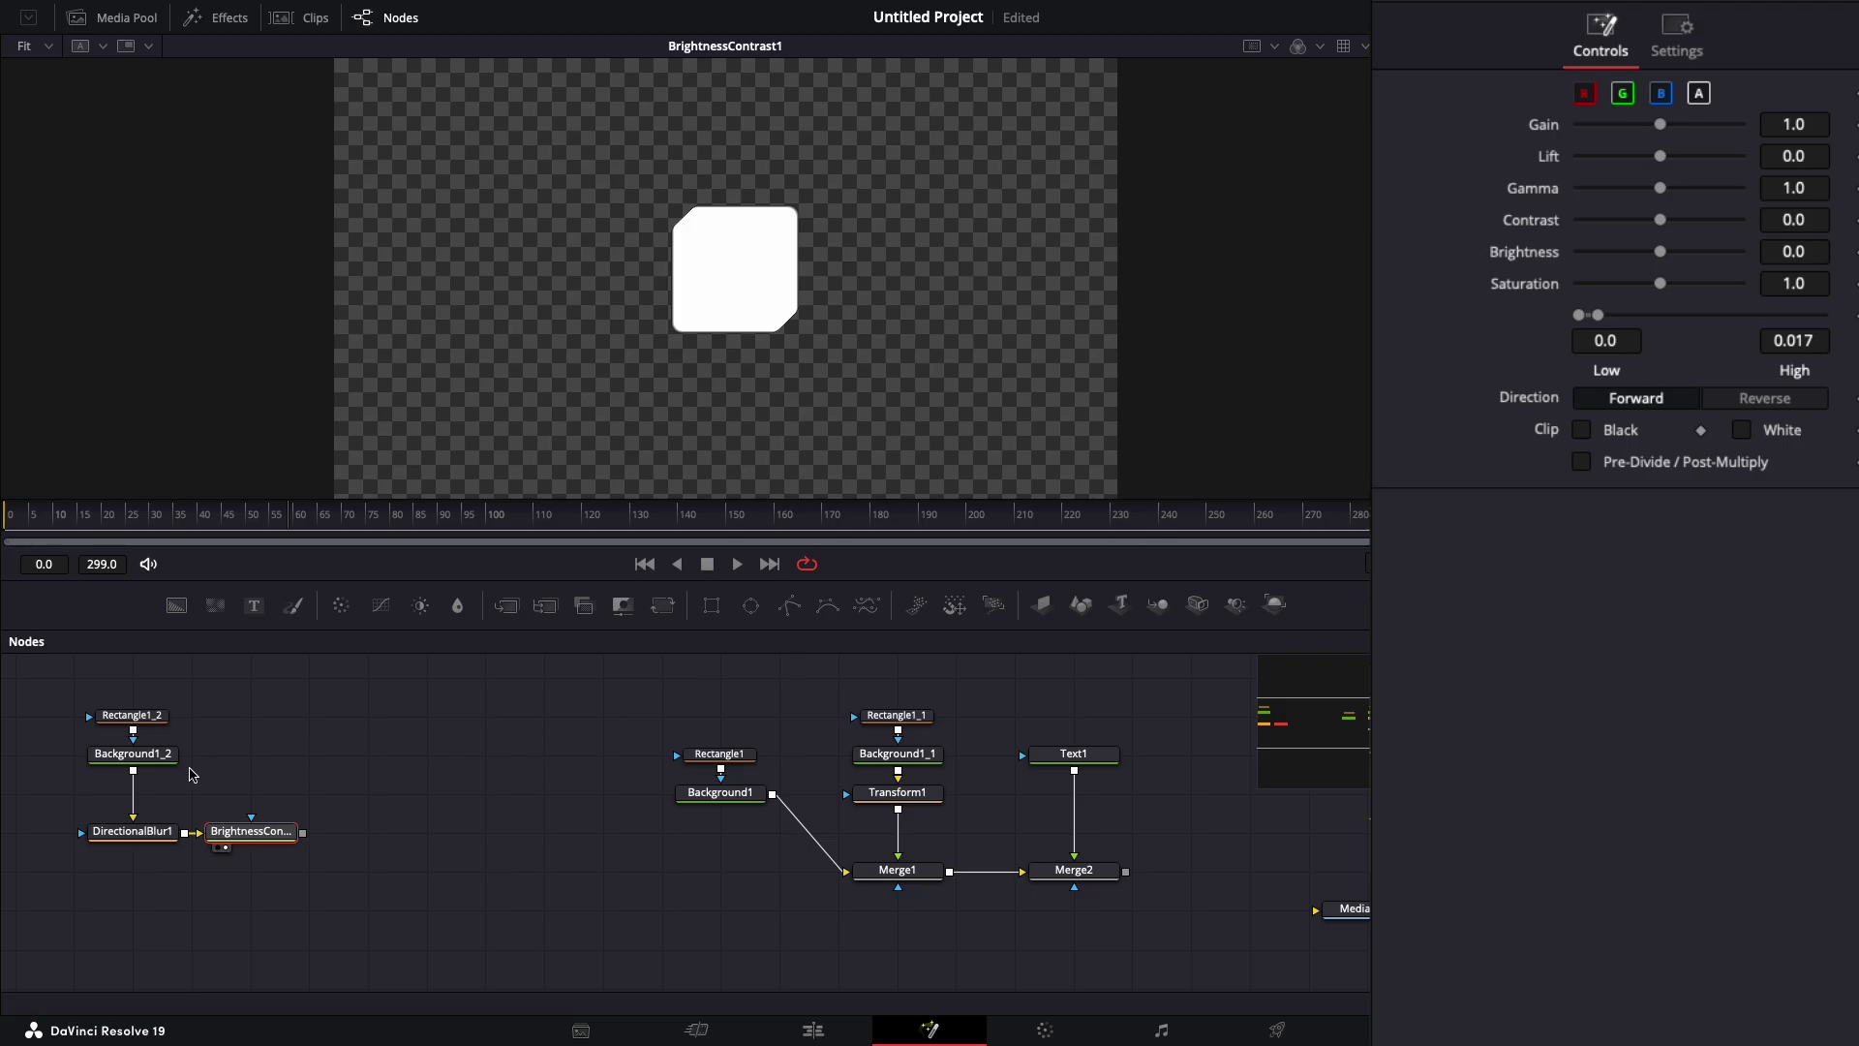
click(156, 759)
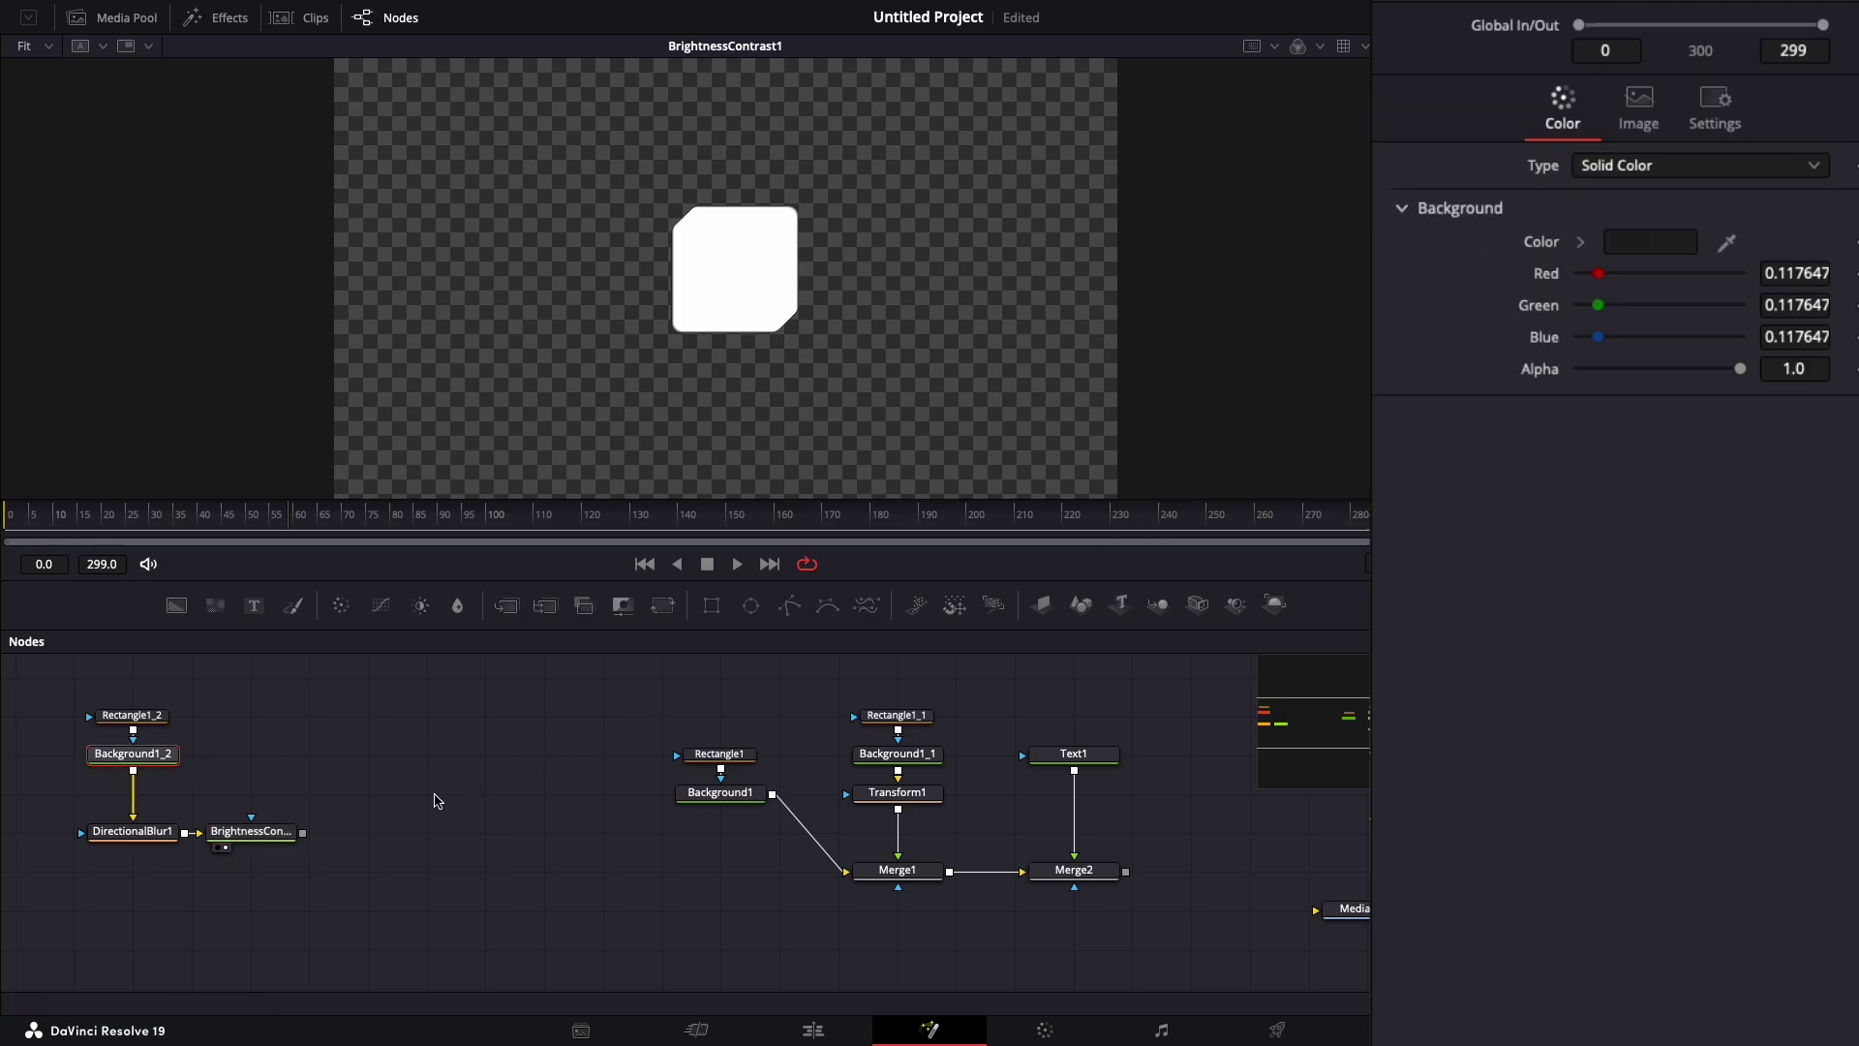
click(282, 831)
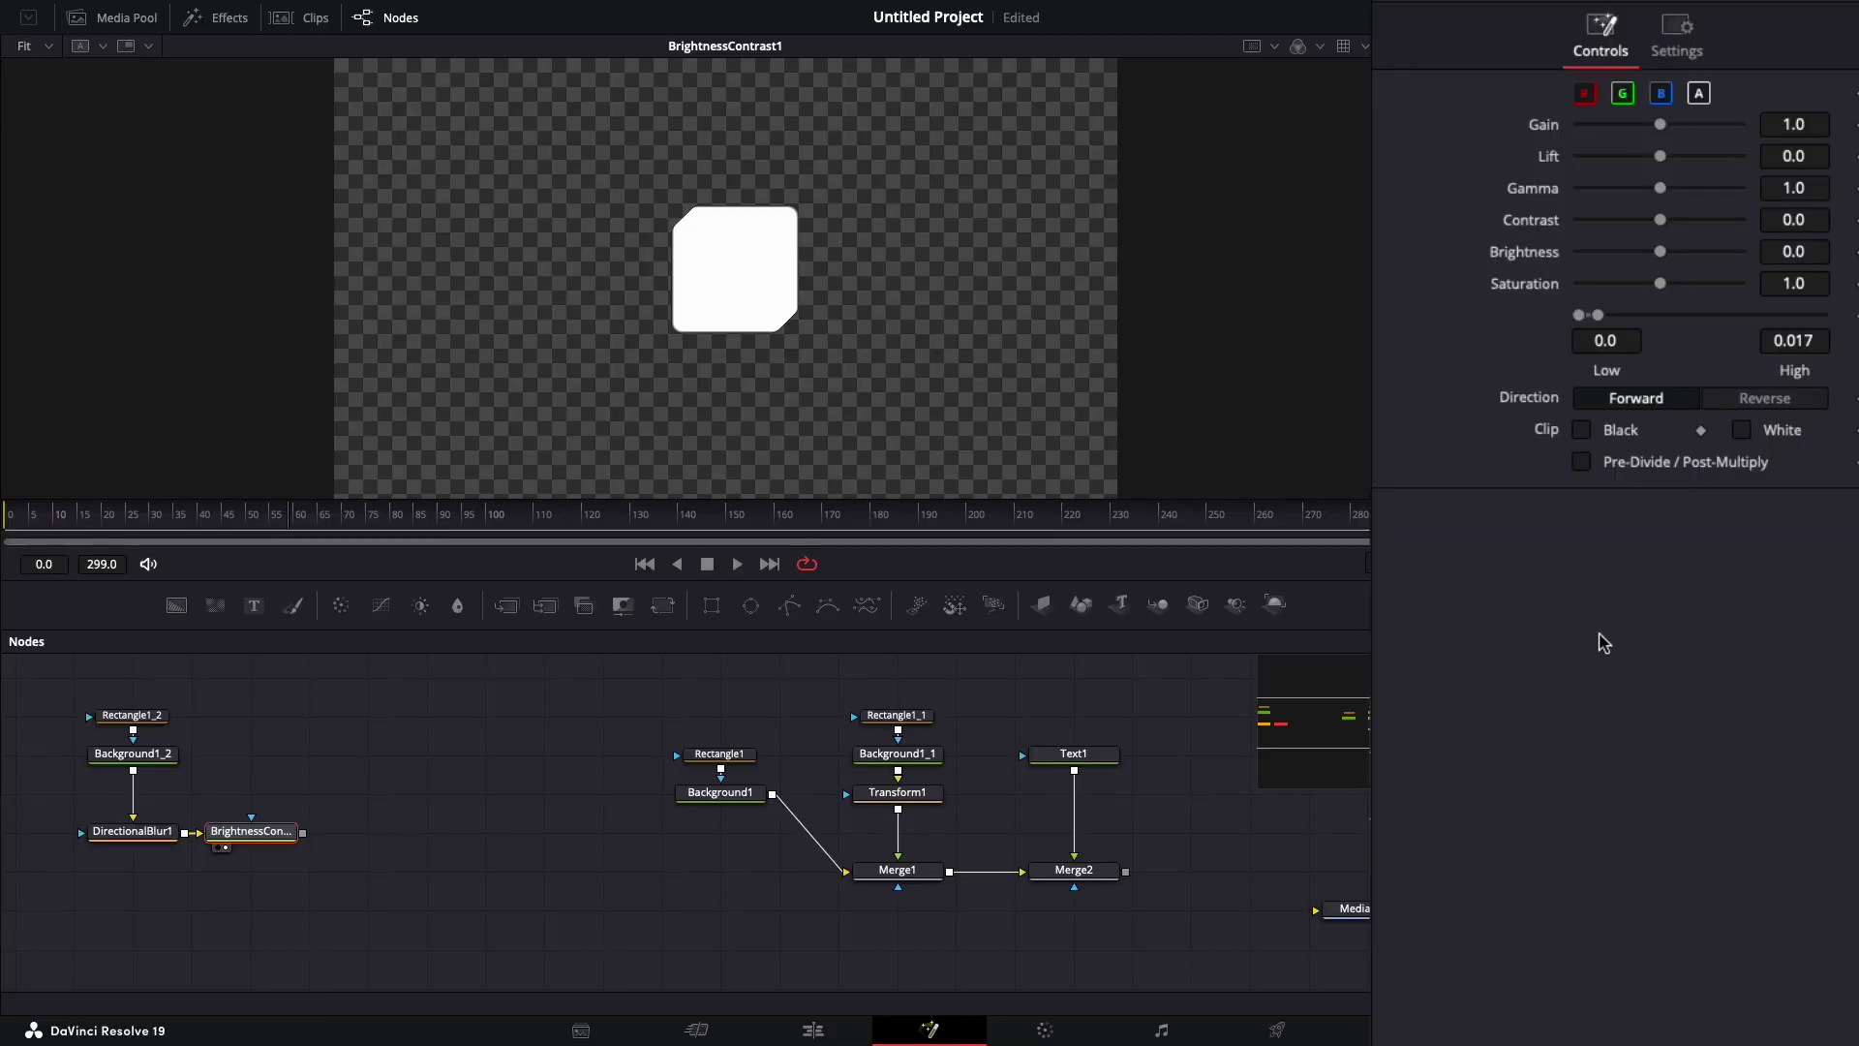
click(1793, 341)
text(0.009)
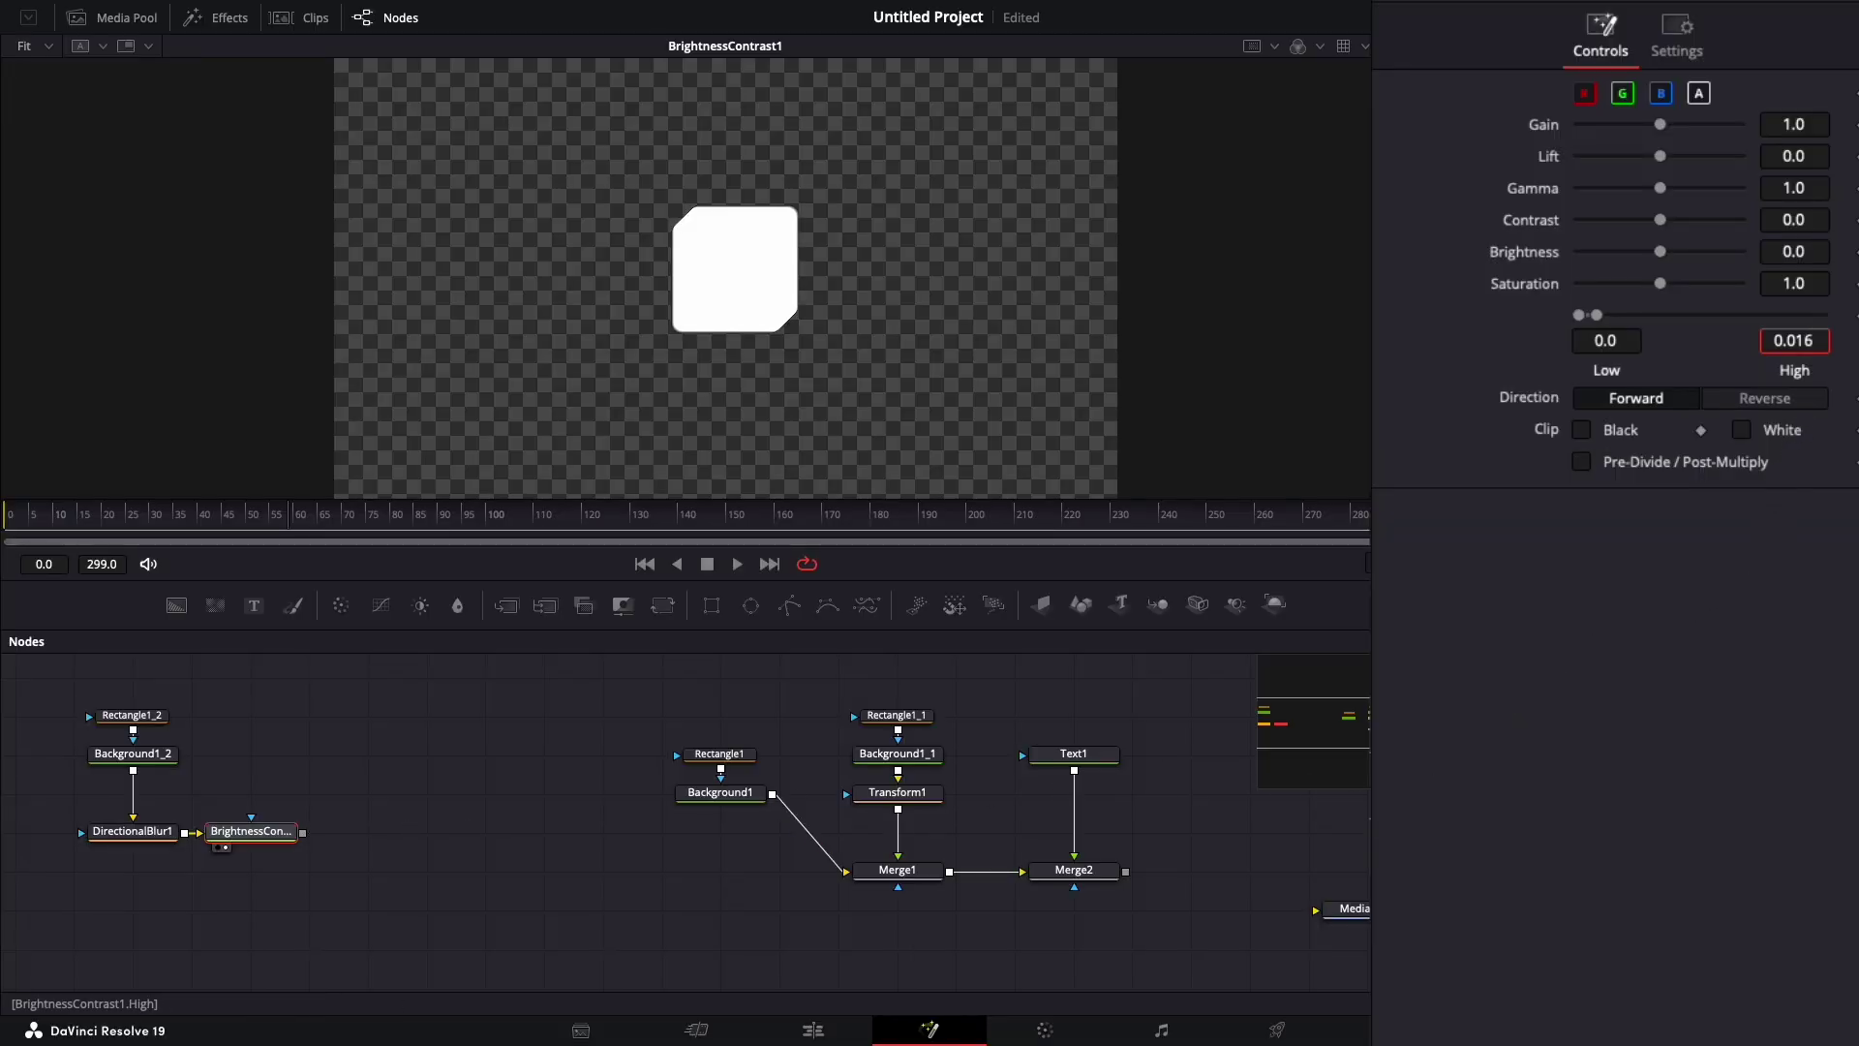
key(Return)
key(Down)
key(Down)
key(Down)
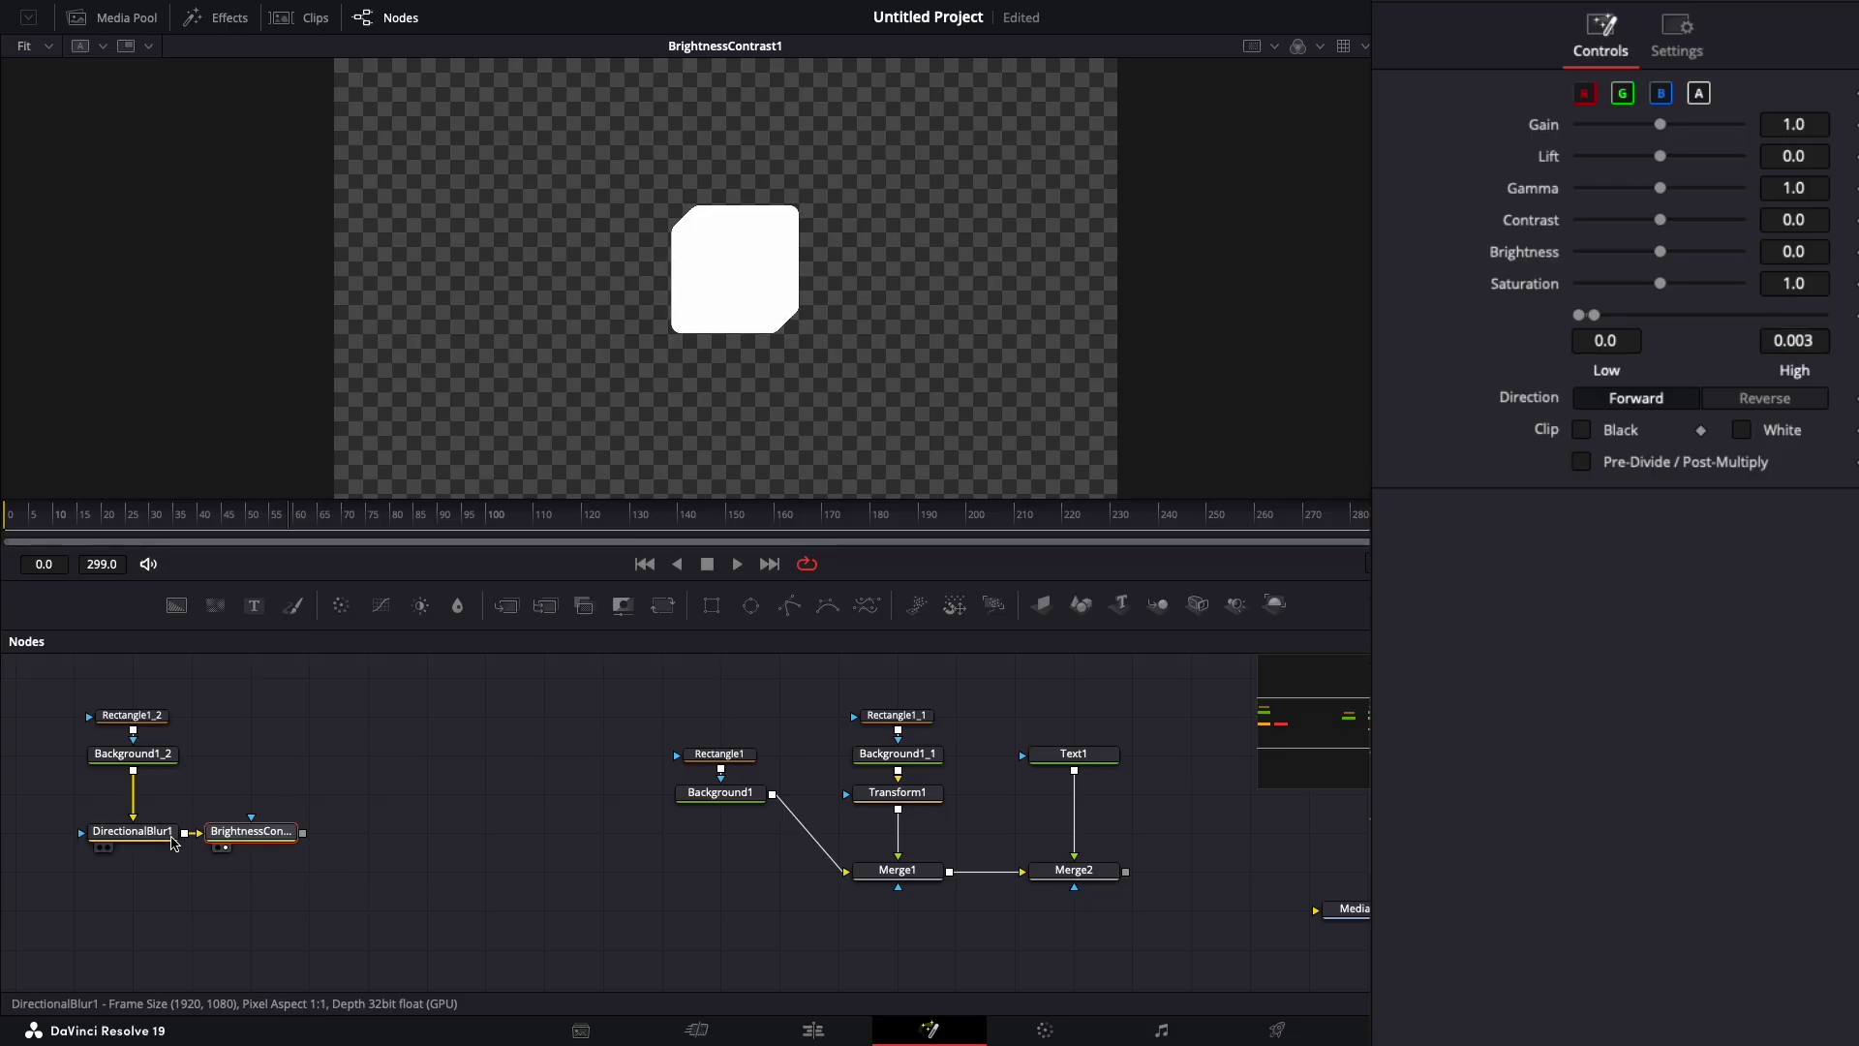
click(172, 836)
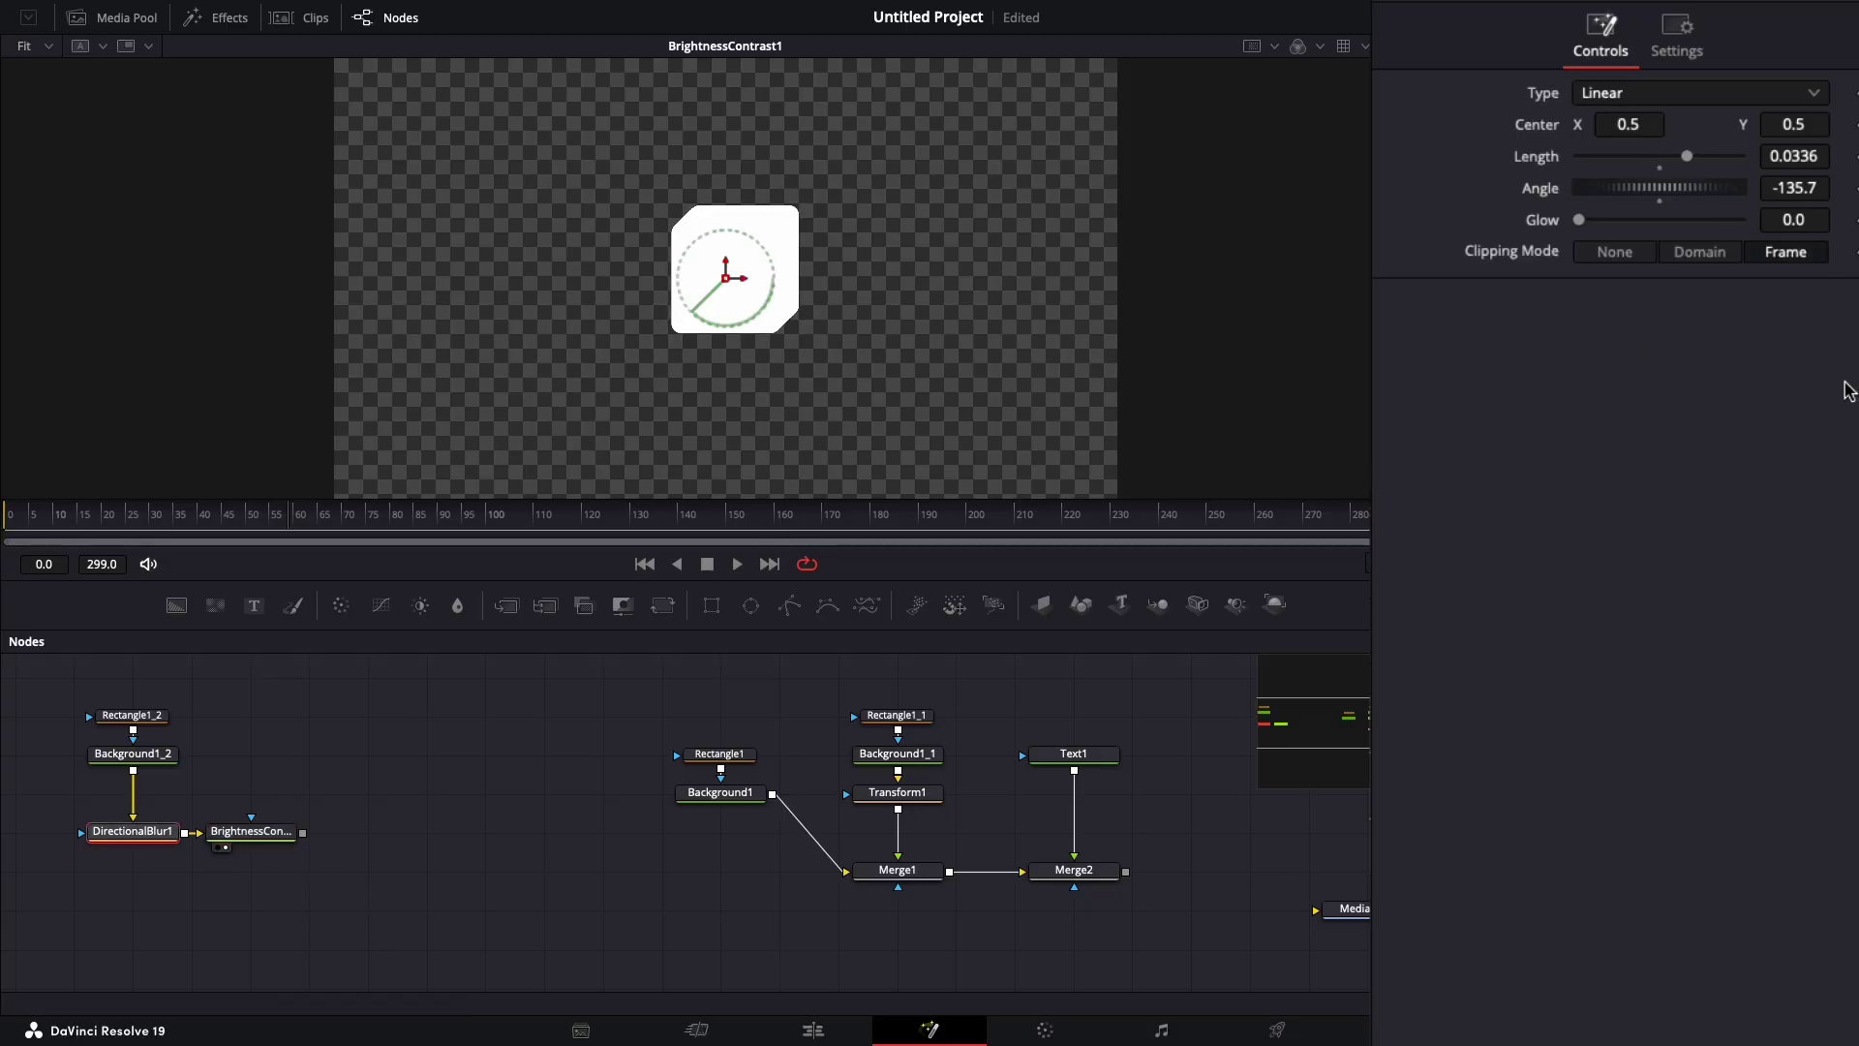
click(144, 762)
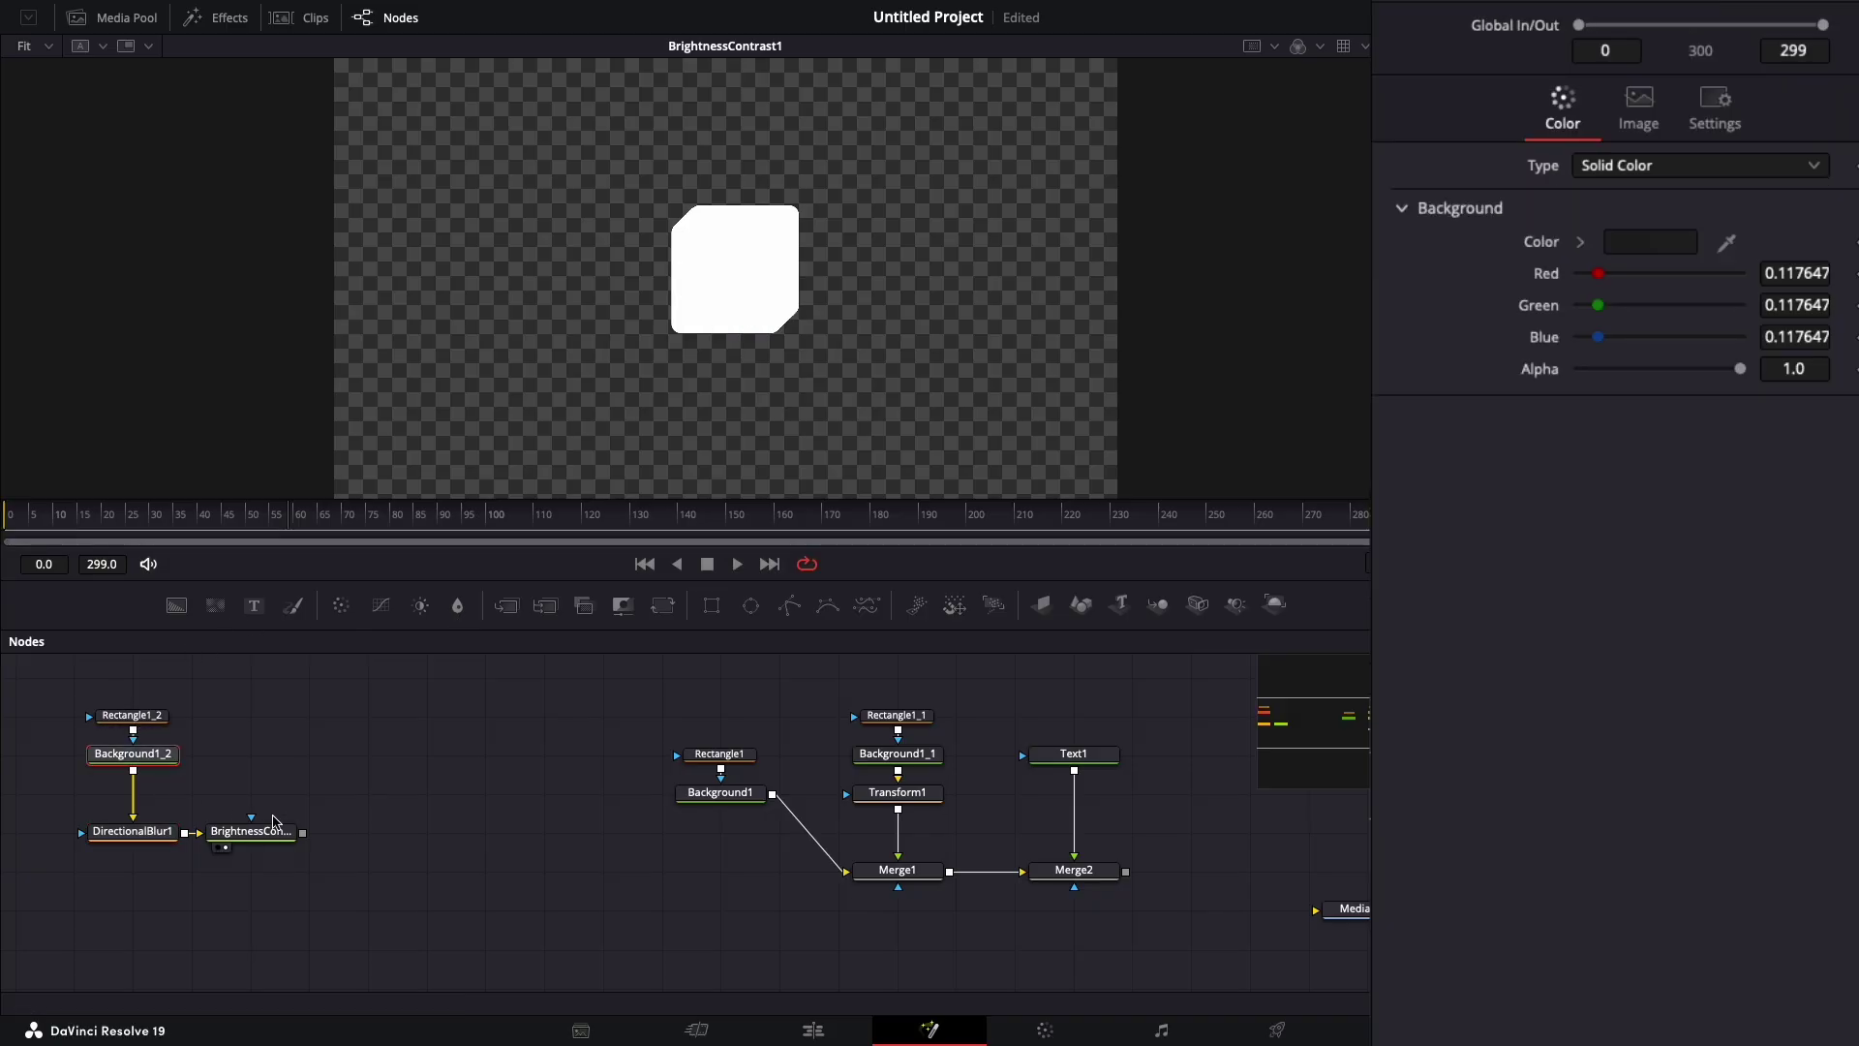
click(278, 833)
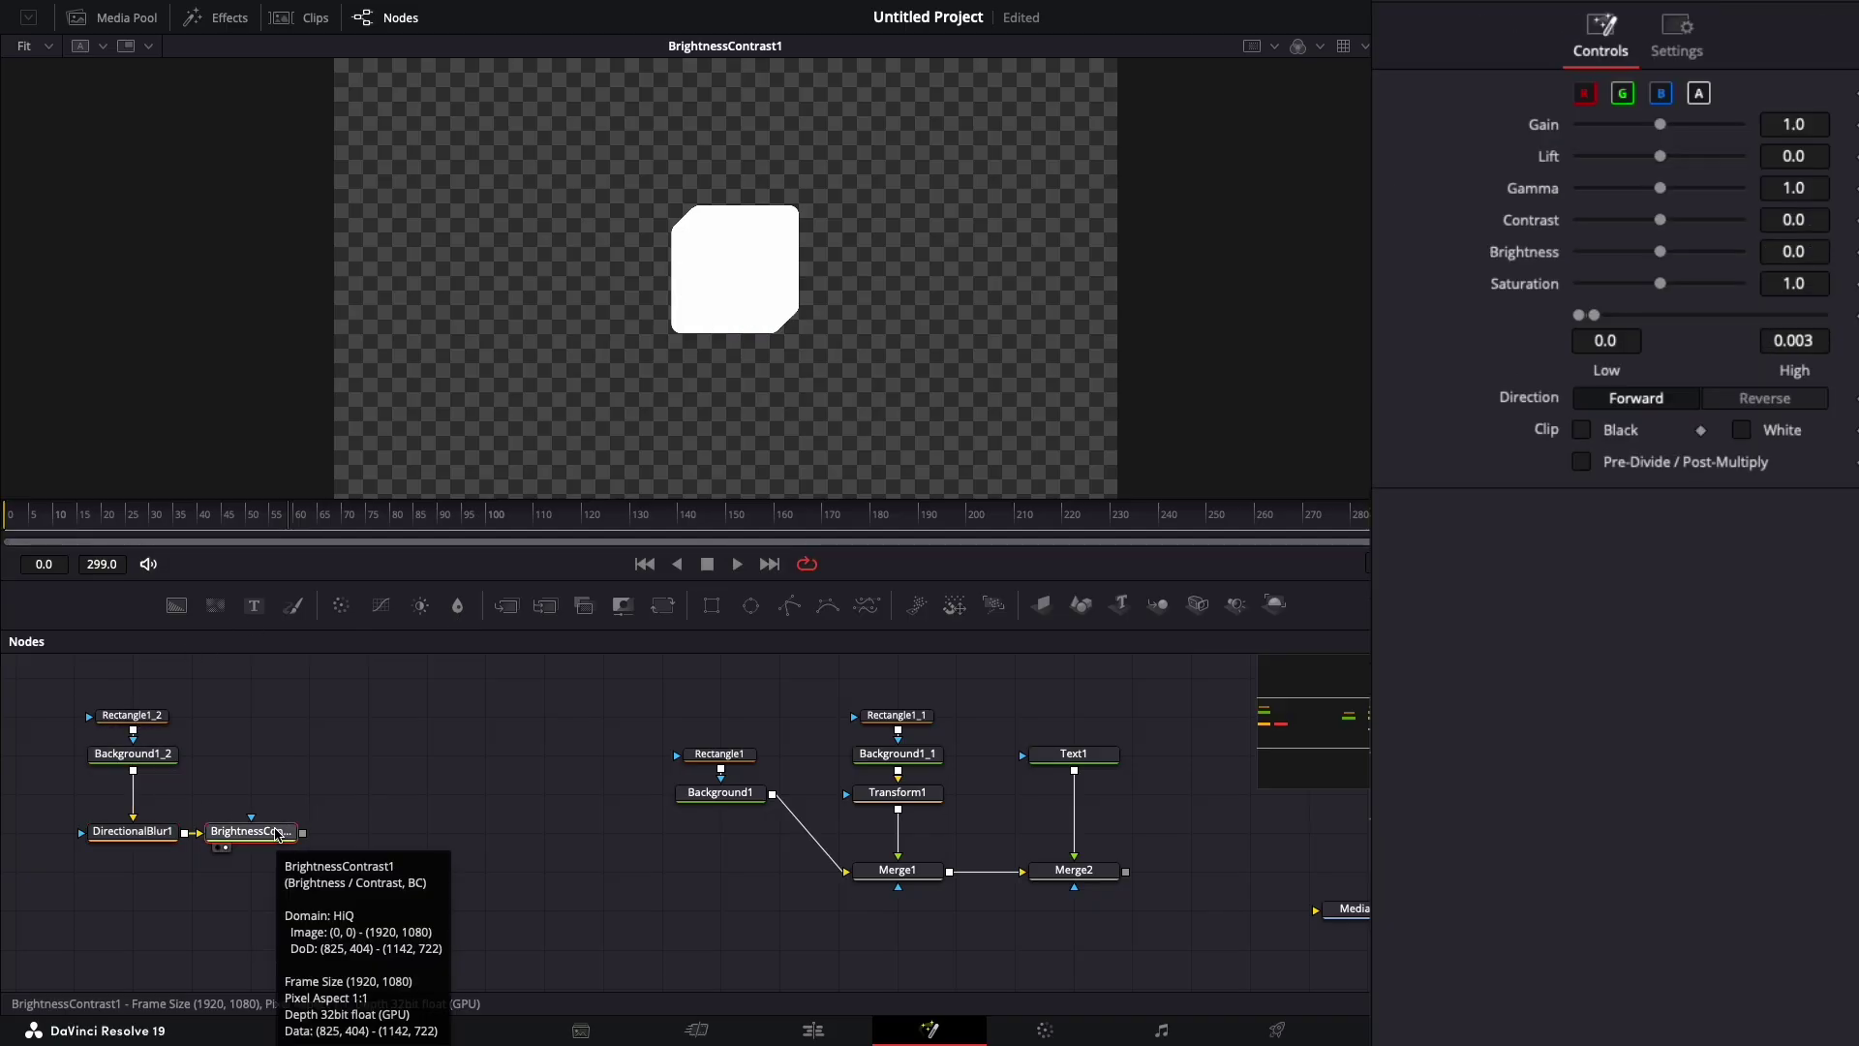
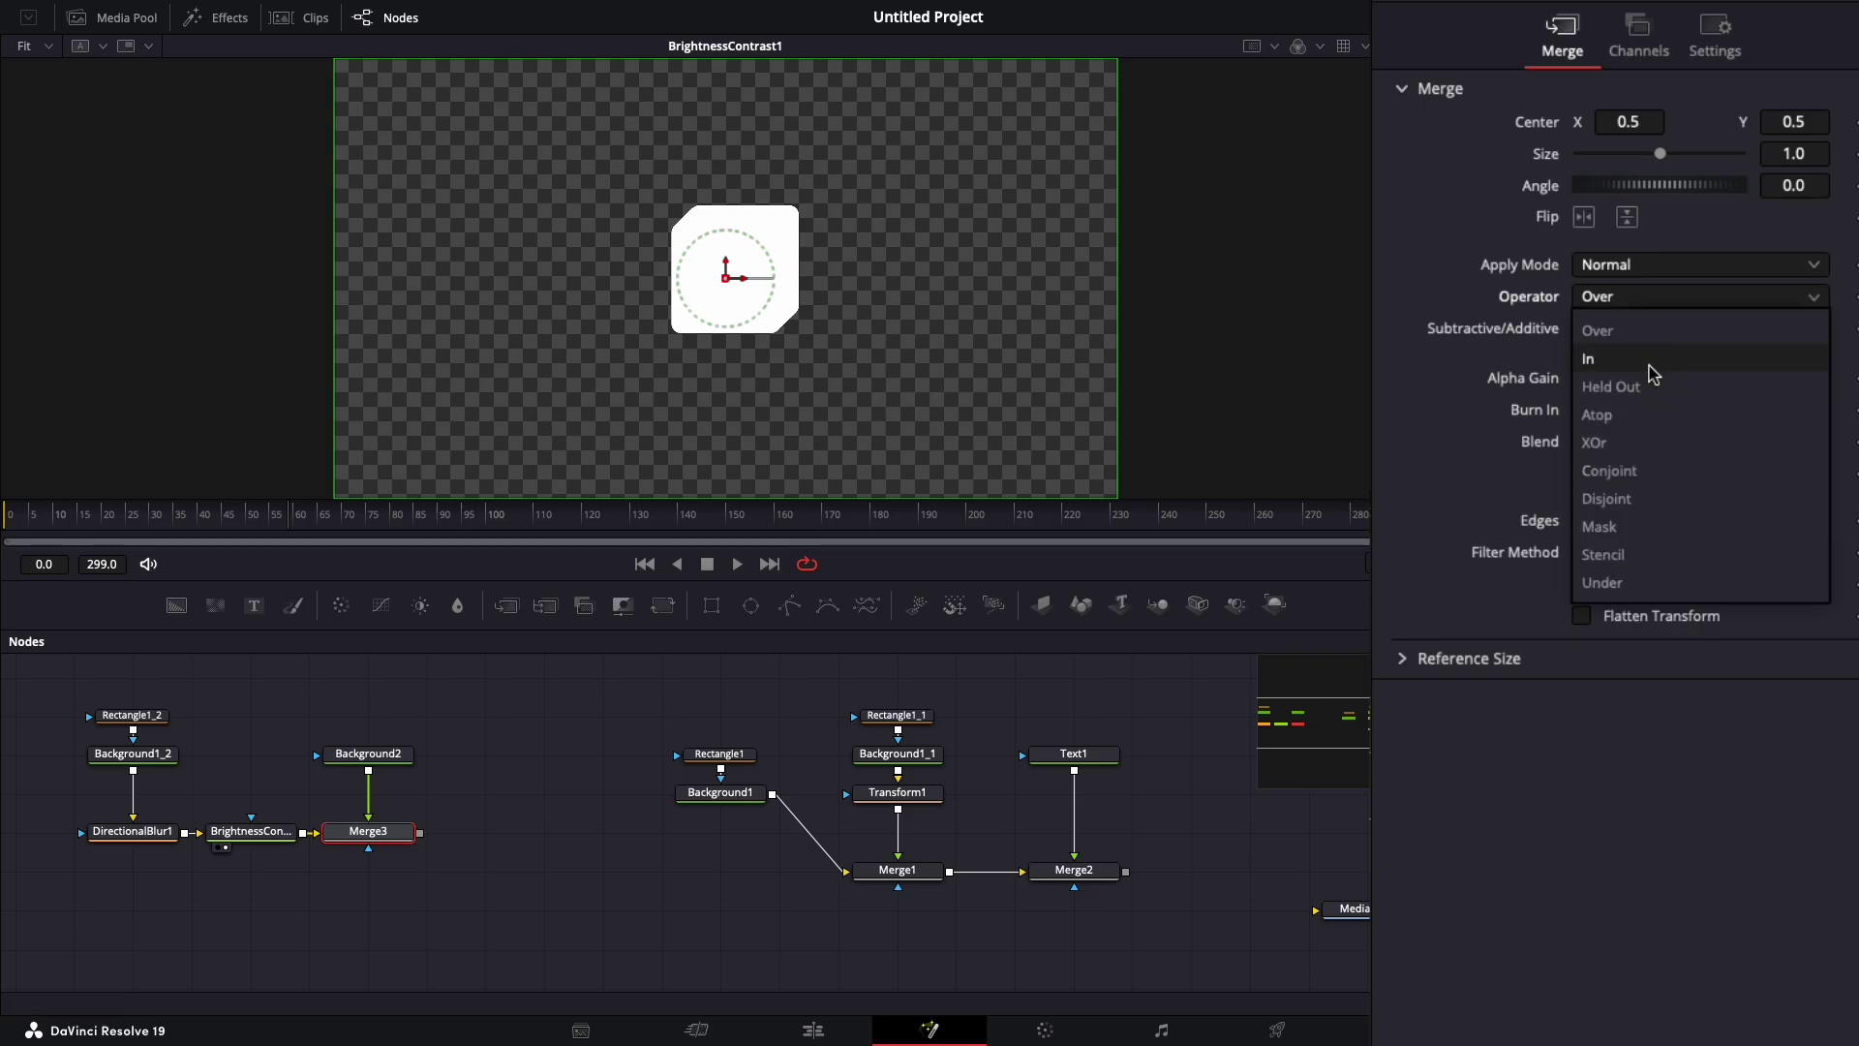
Step: Set Merge3 to the In operator and recolour Background2 to dark grey (0.117647)
click(1651, 366)
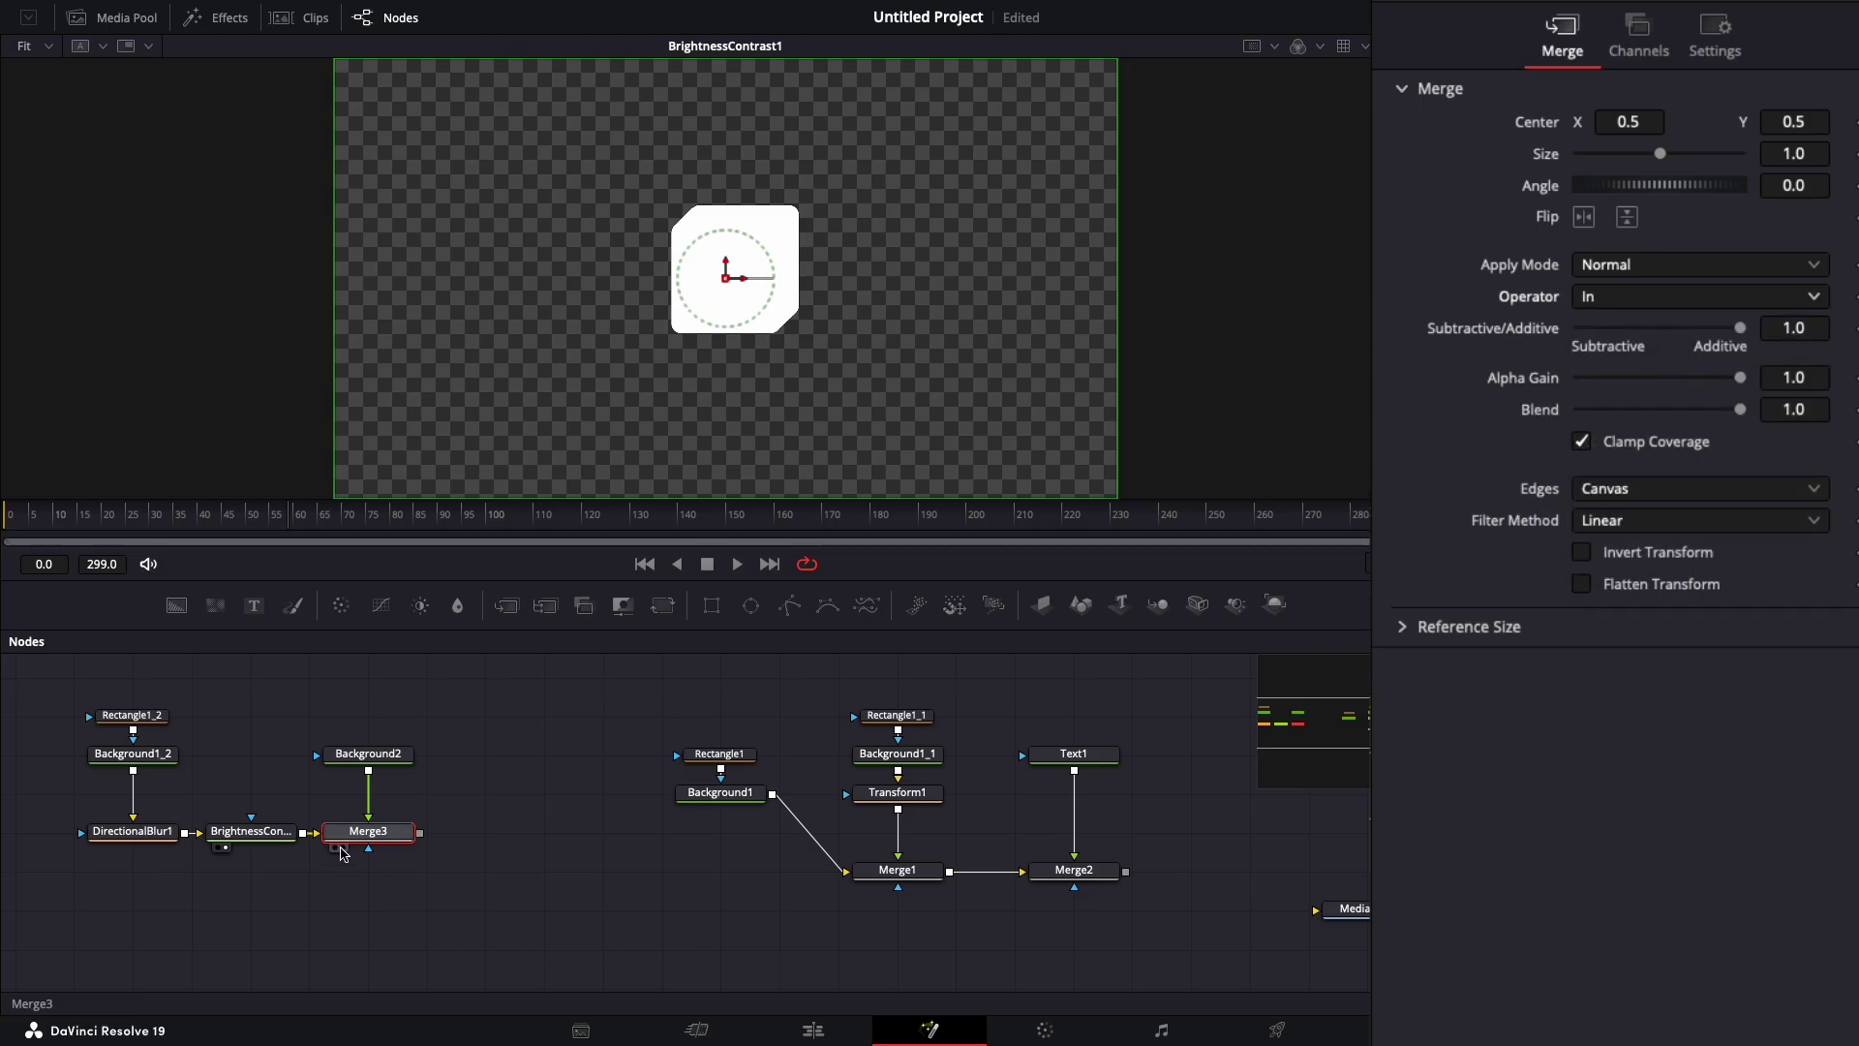
click(338, 848)
click(386, 768)
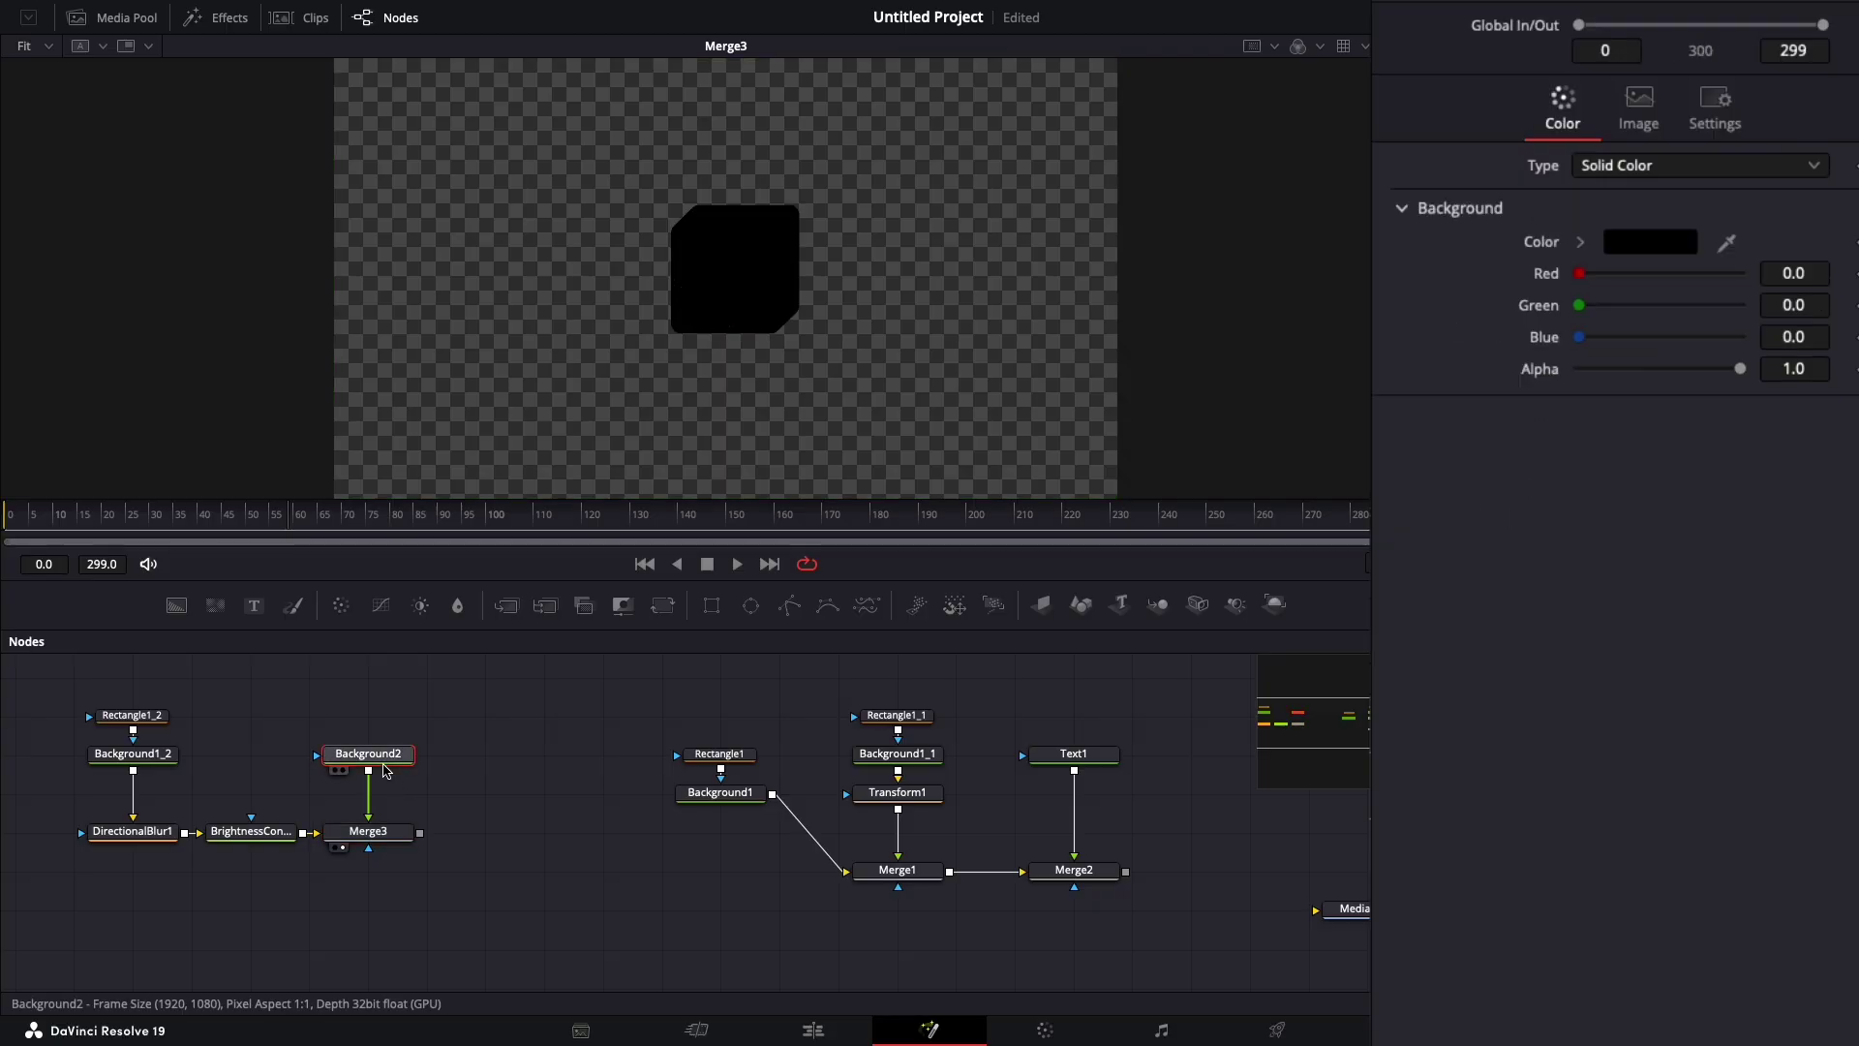
click(1664, 312)
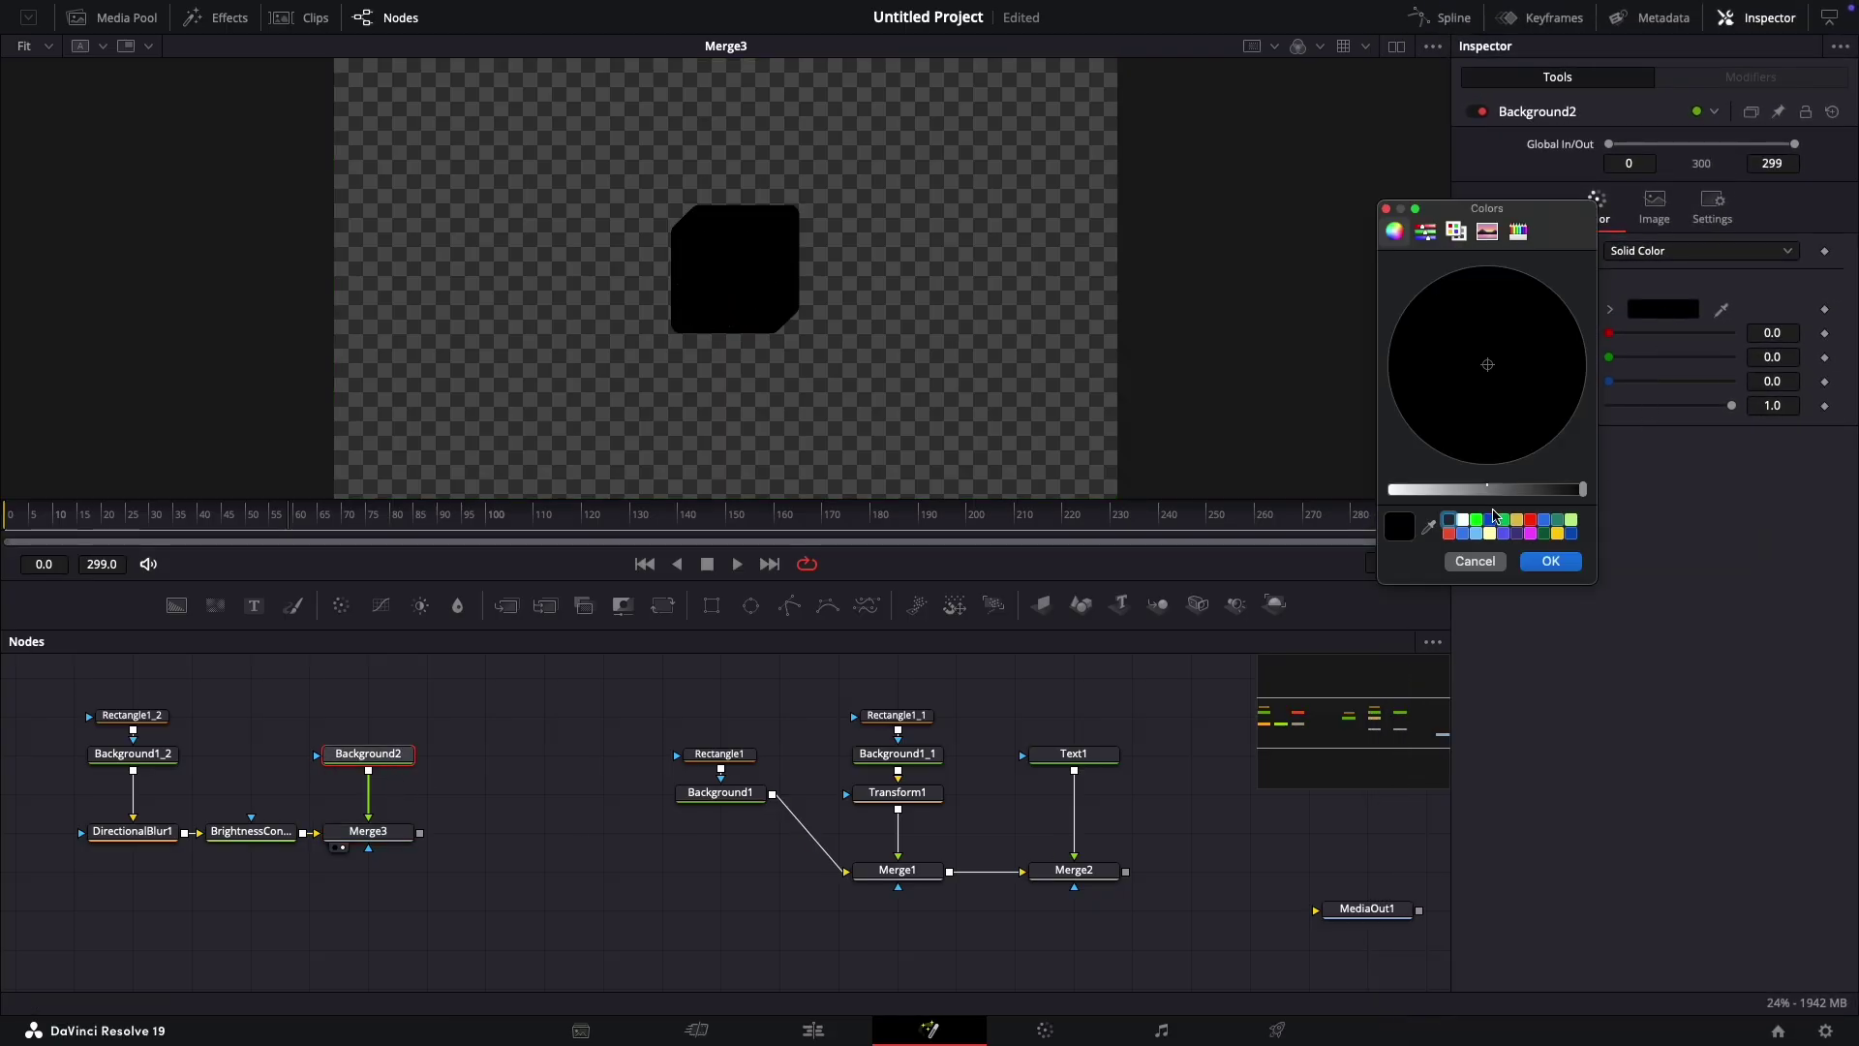
click(1449, 524)
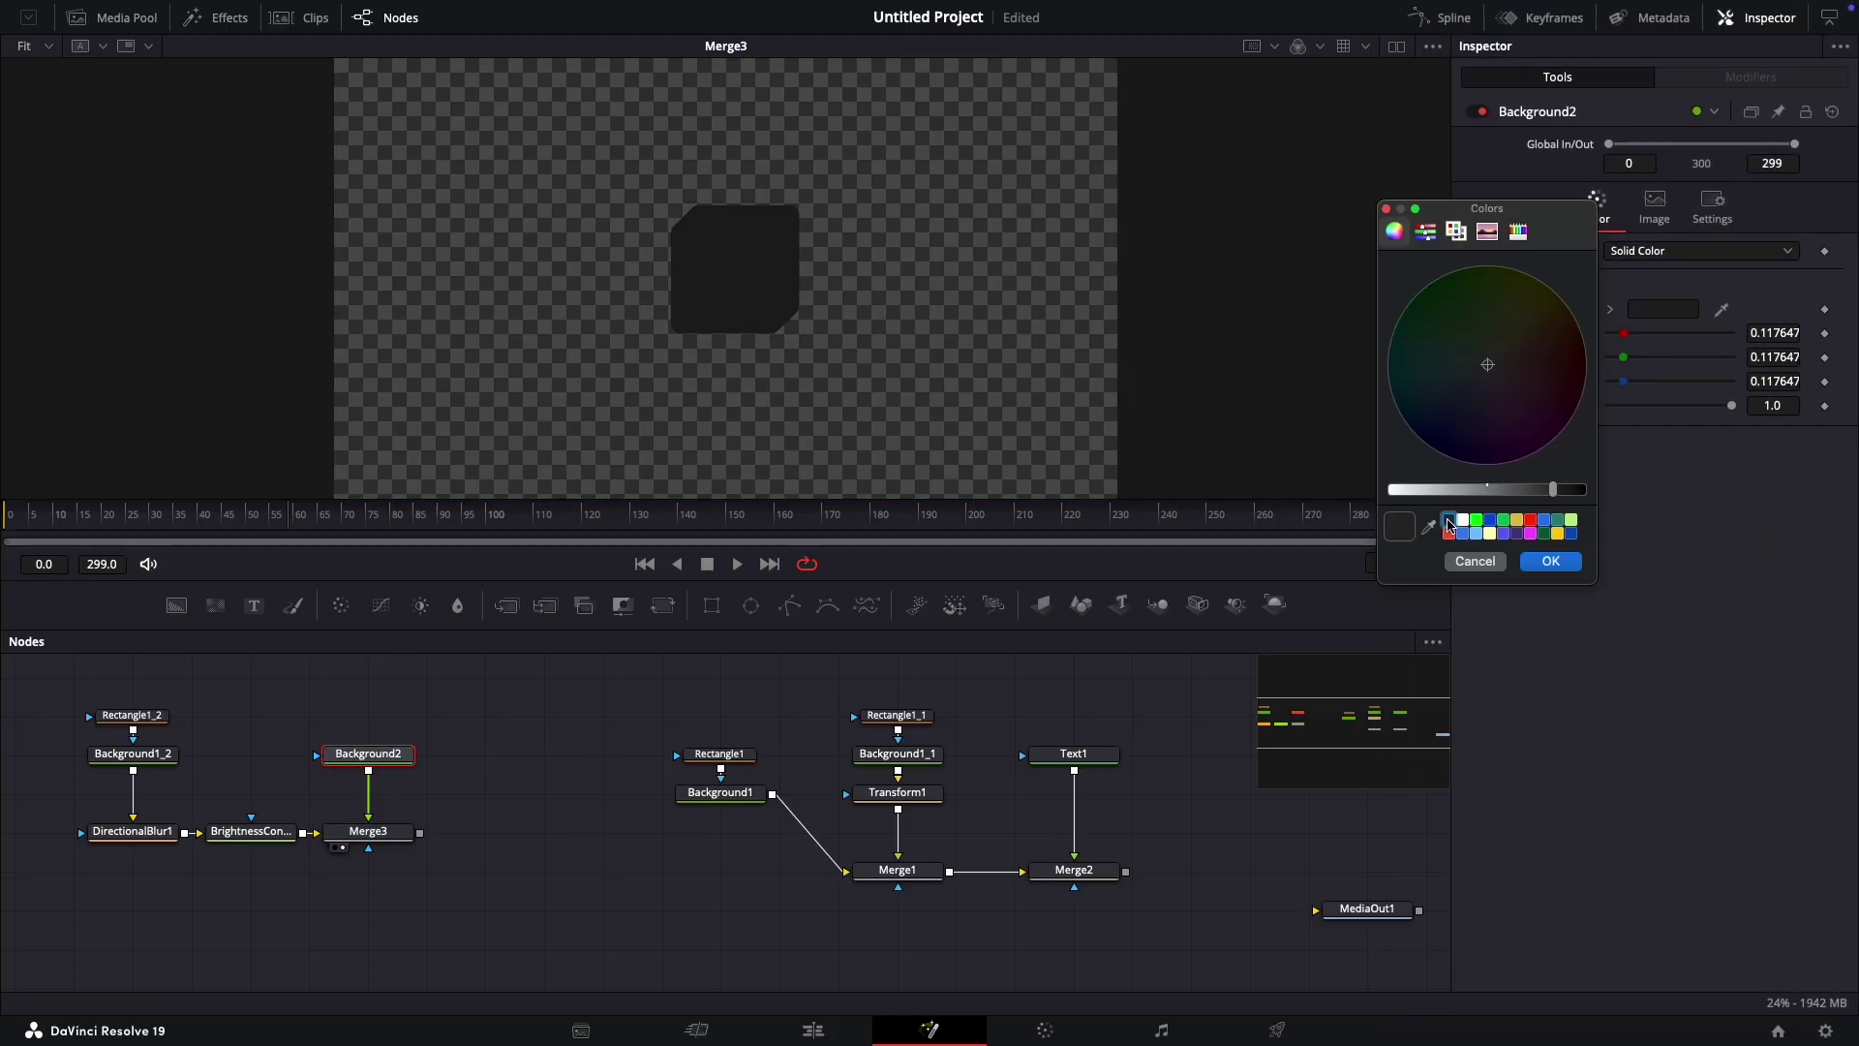
click(1550, 561)
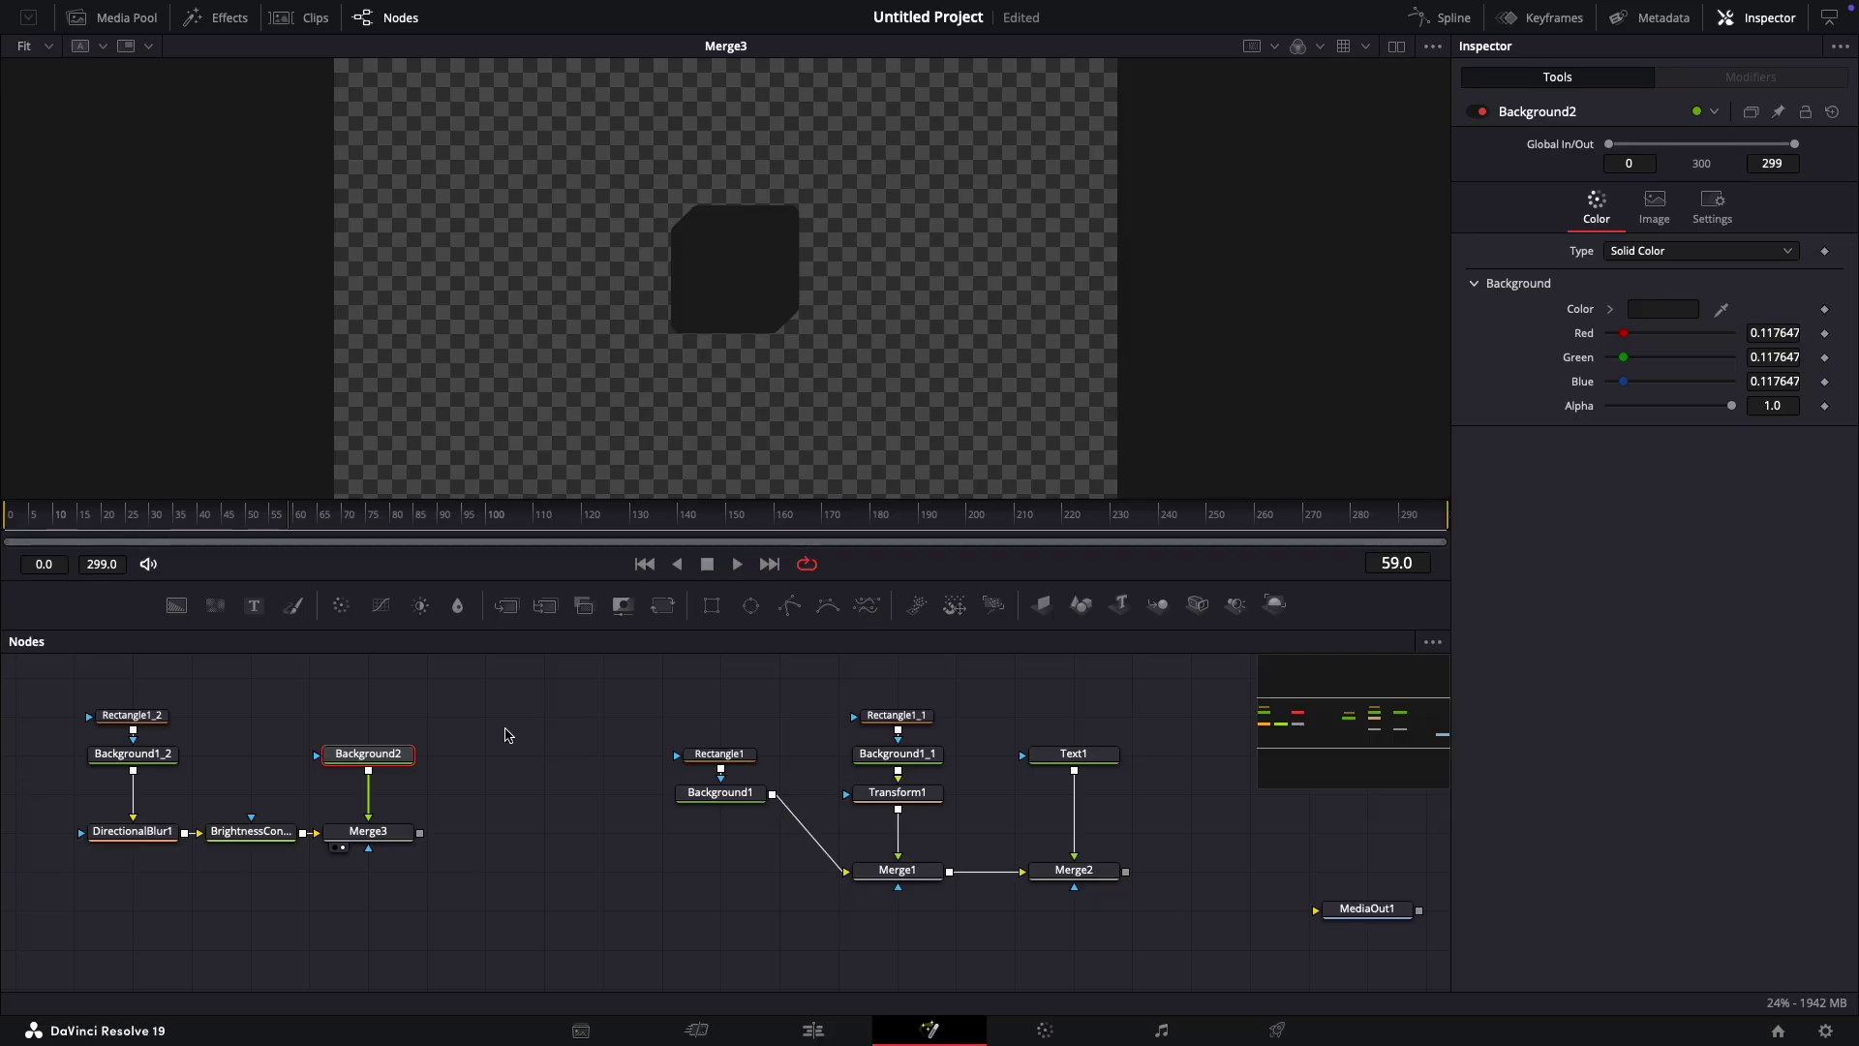
Step: Merge a new Background3 with Merge3, combine with Merge2 into Merge5, and wire to MediaOut1
drag(176, 605, 252, 896)
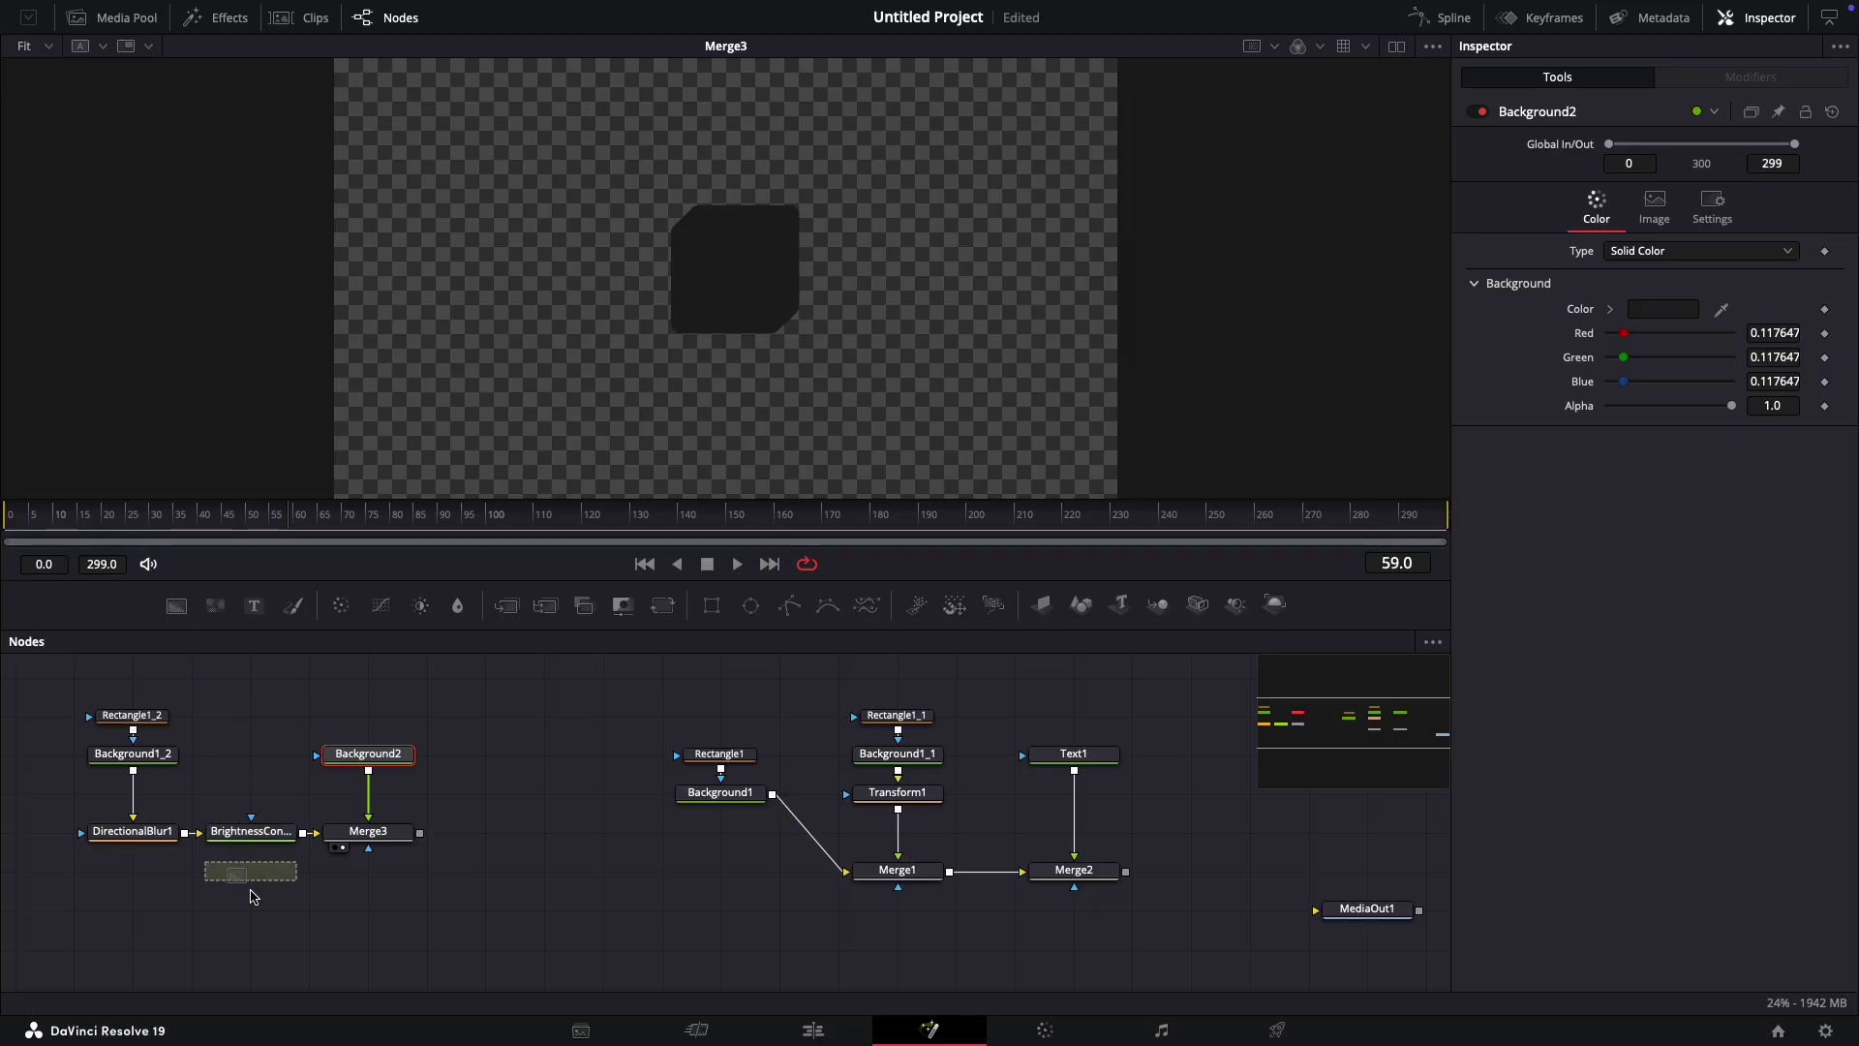
drag(420, 832, 304, 910)
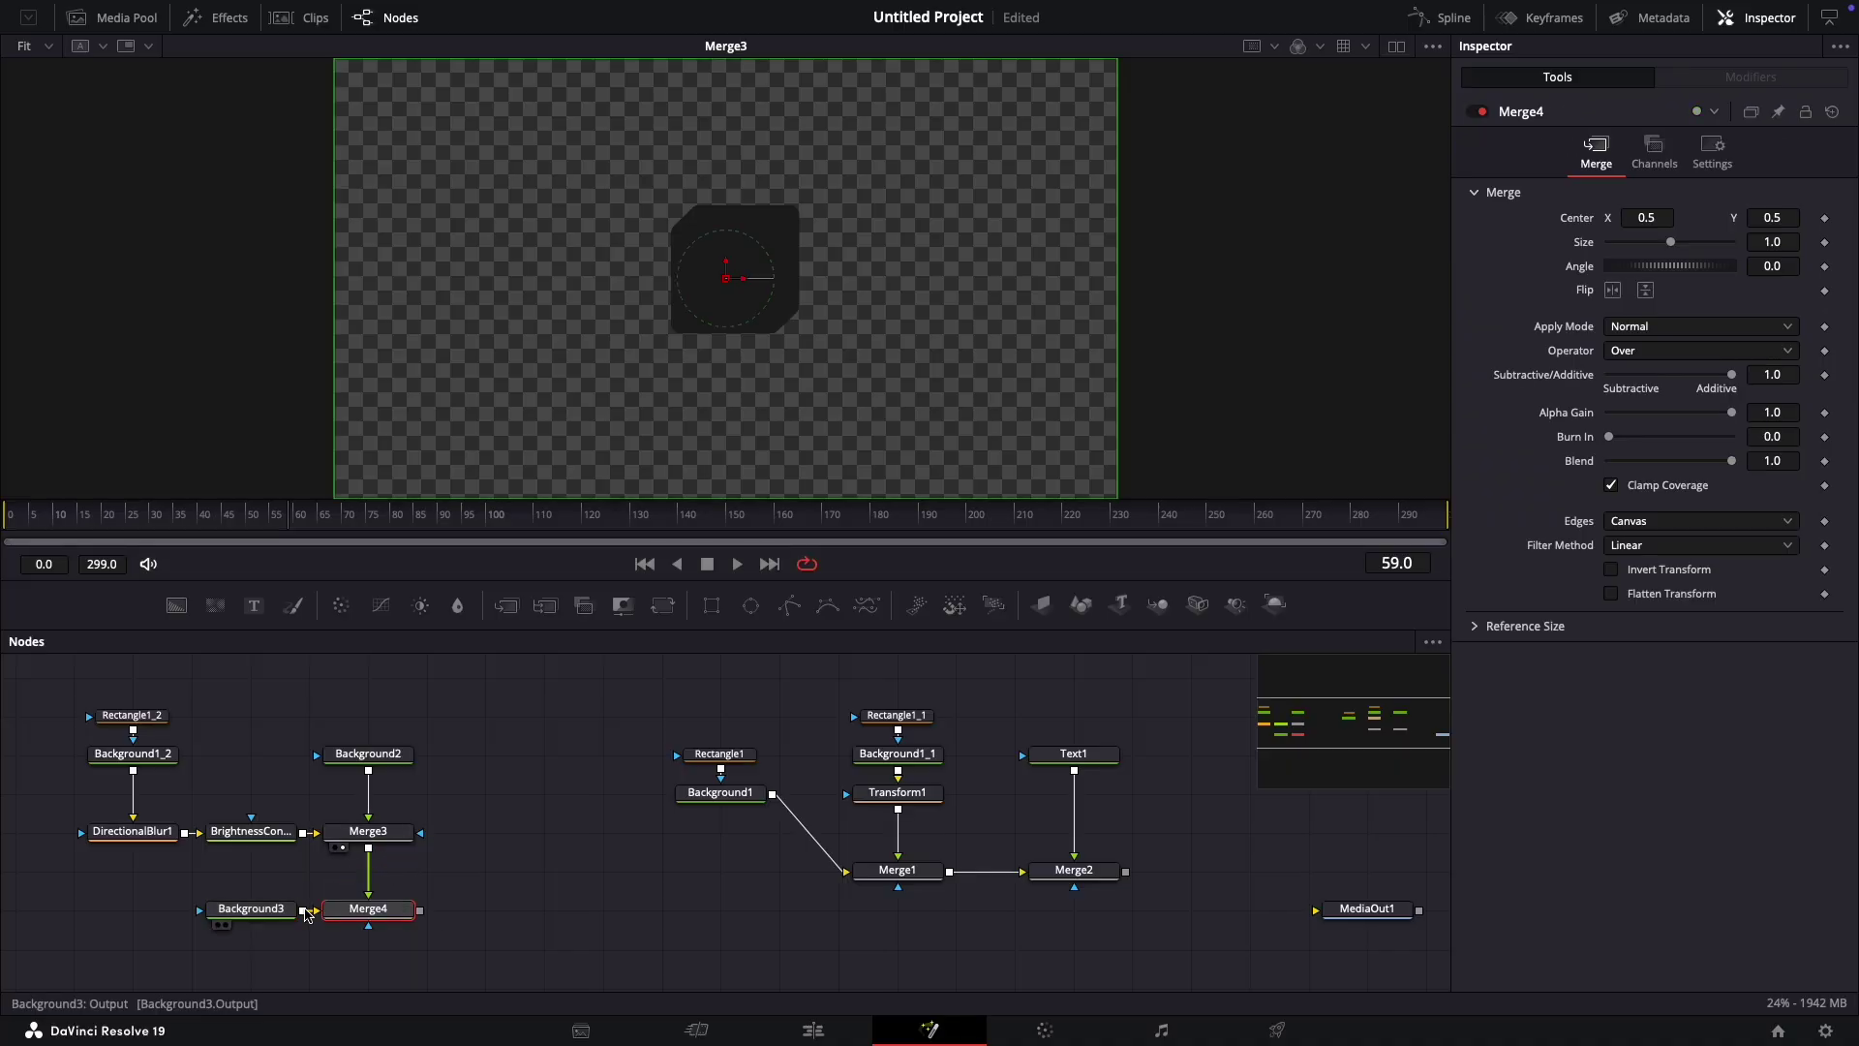
drag(366, 912, 425, 912)
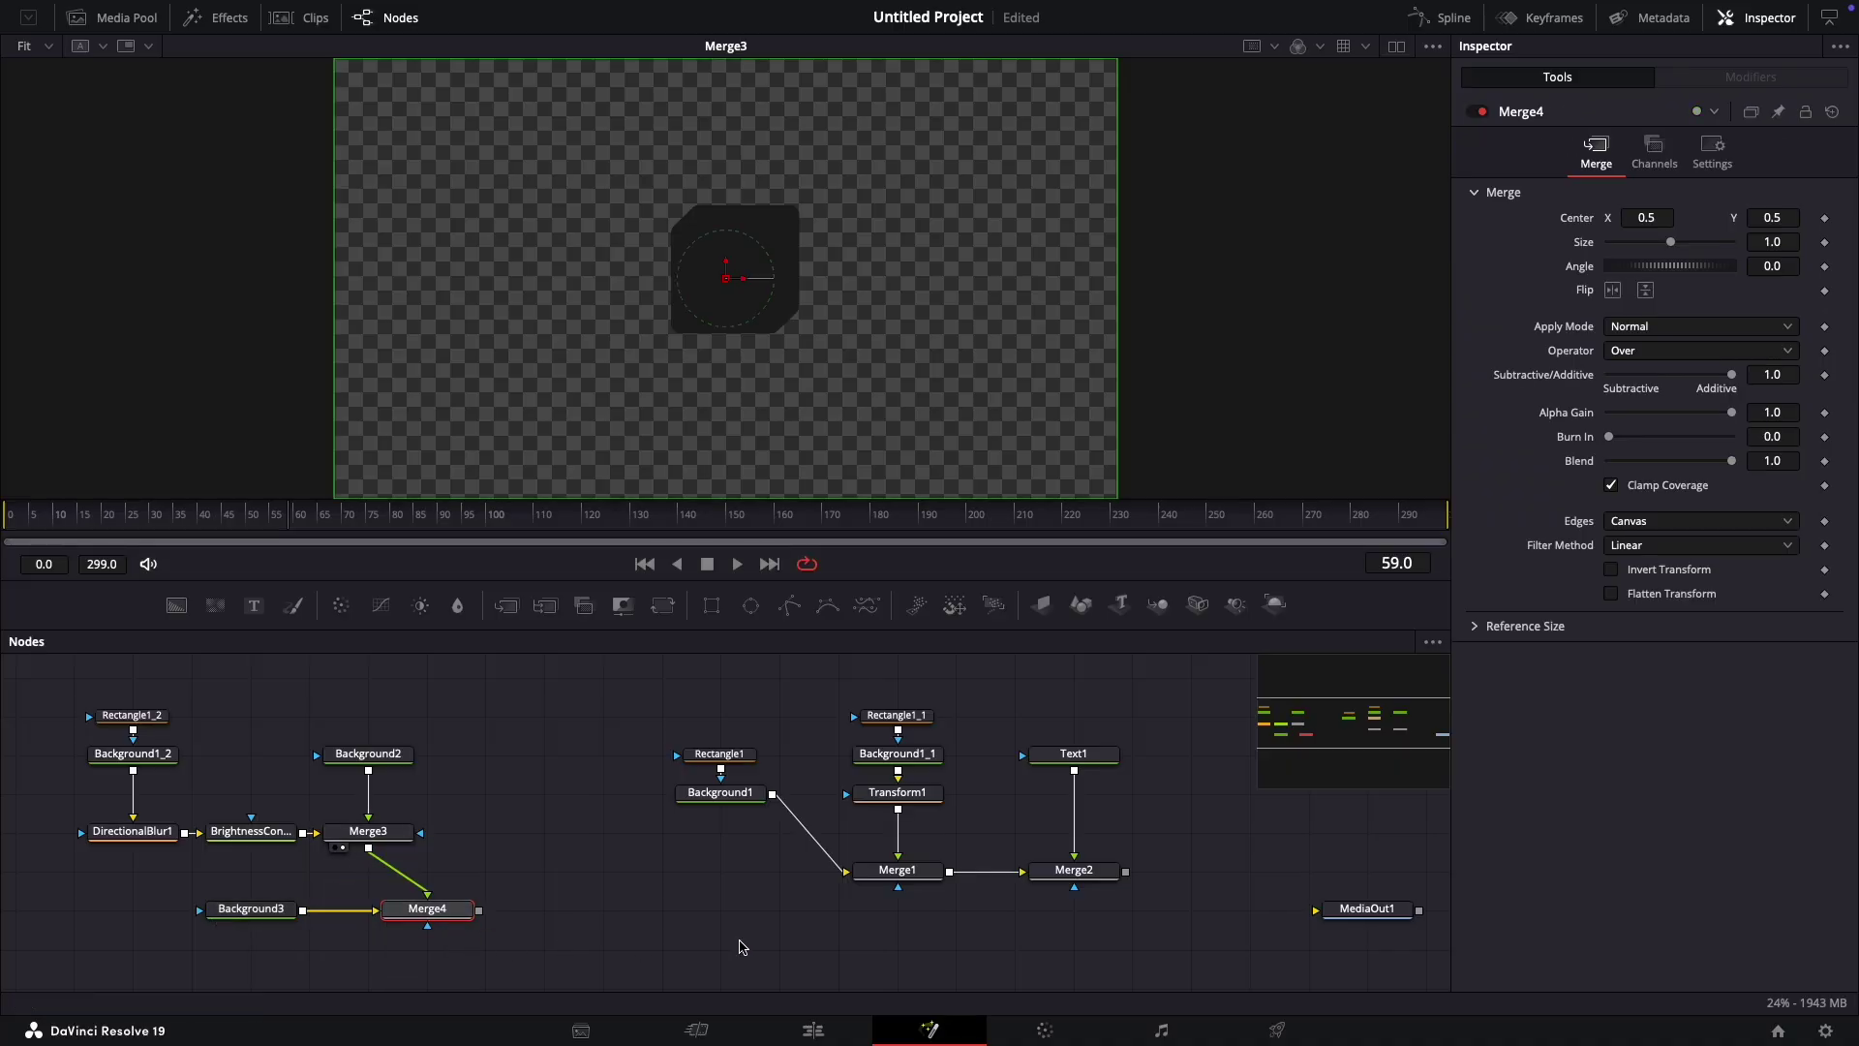
drag(1125, 871, 476, 896)
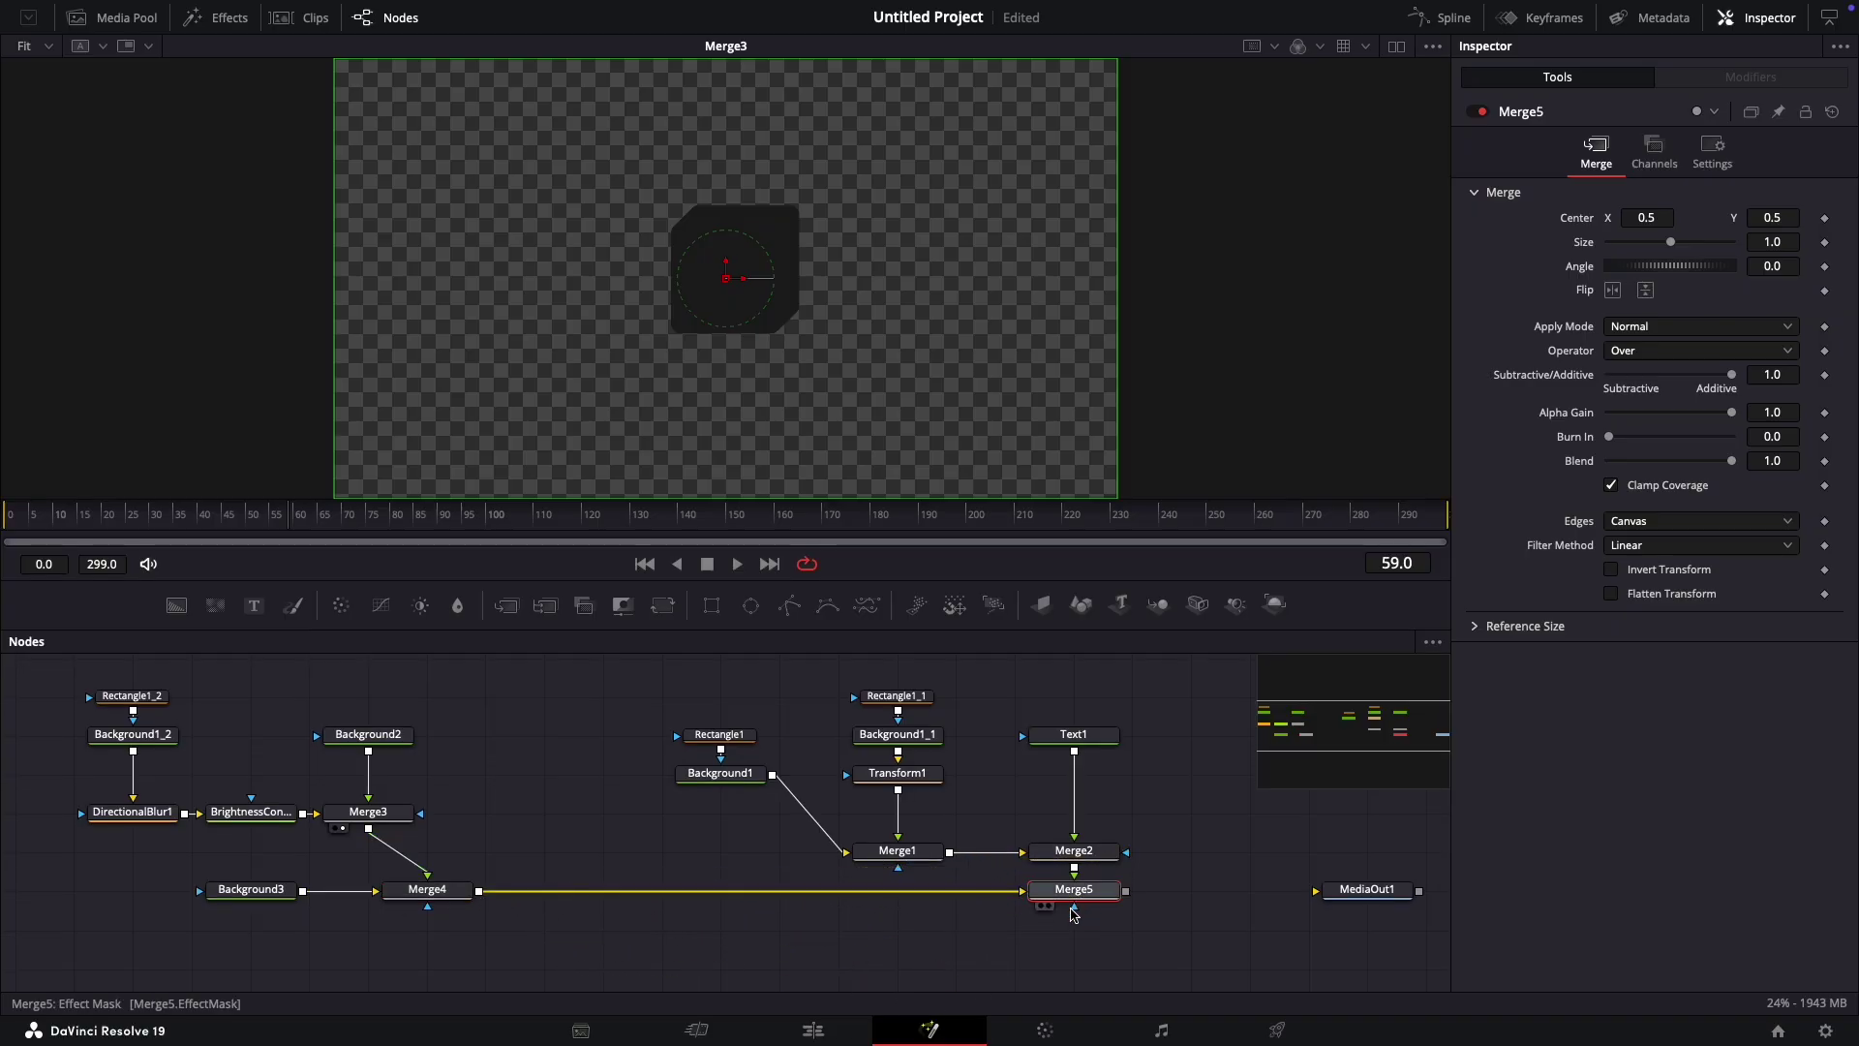
drag(1126, 890, 1327, 899)
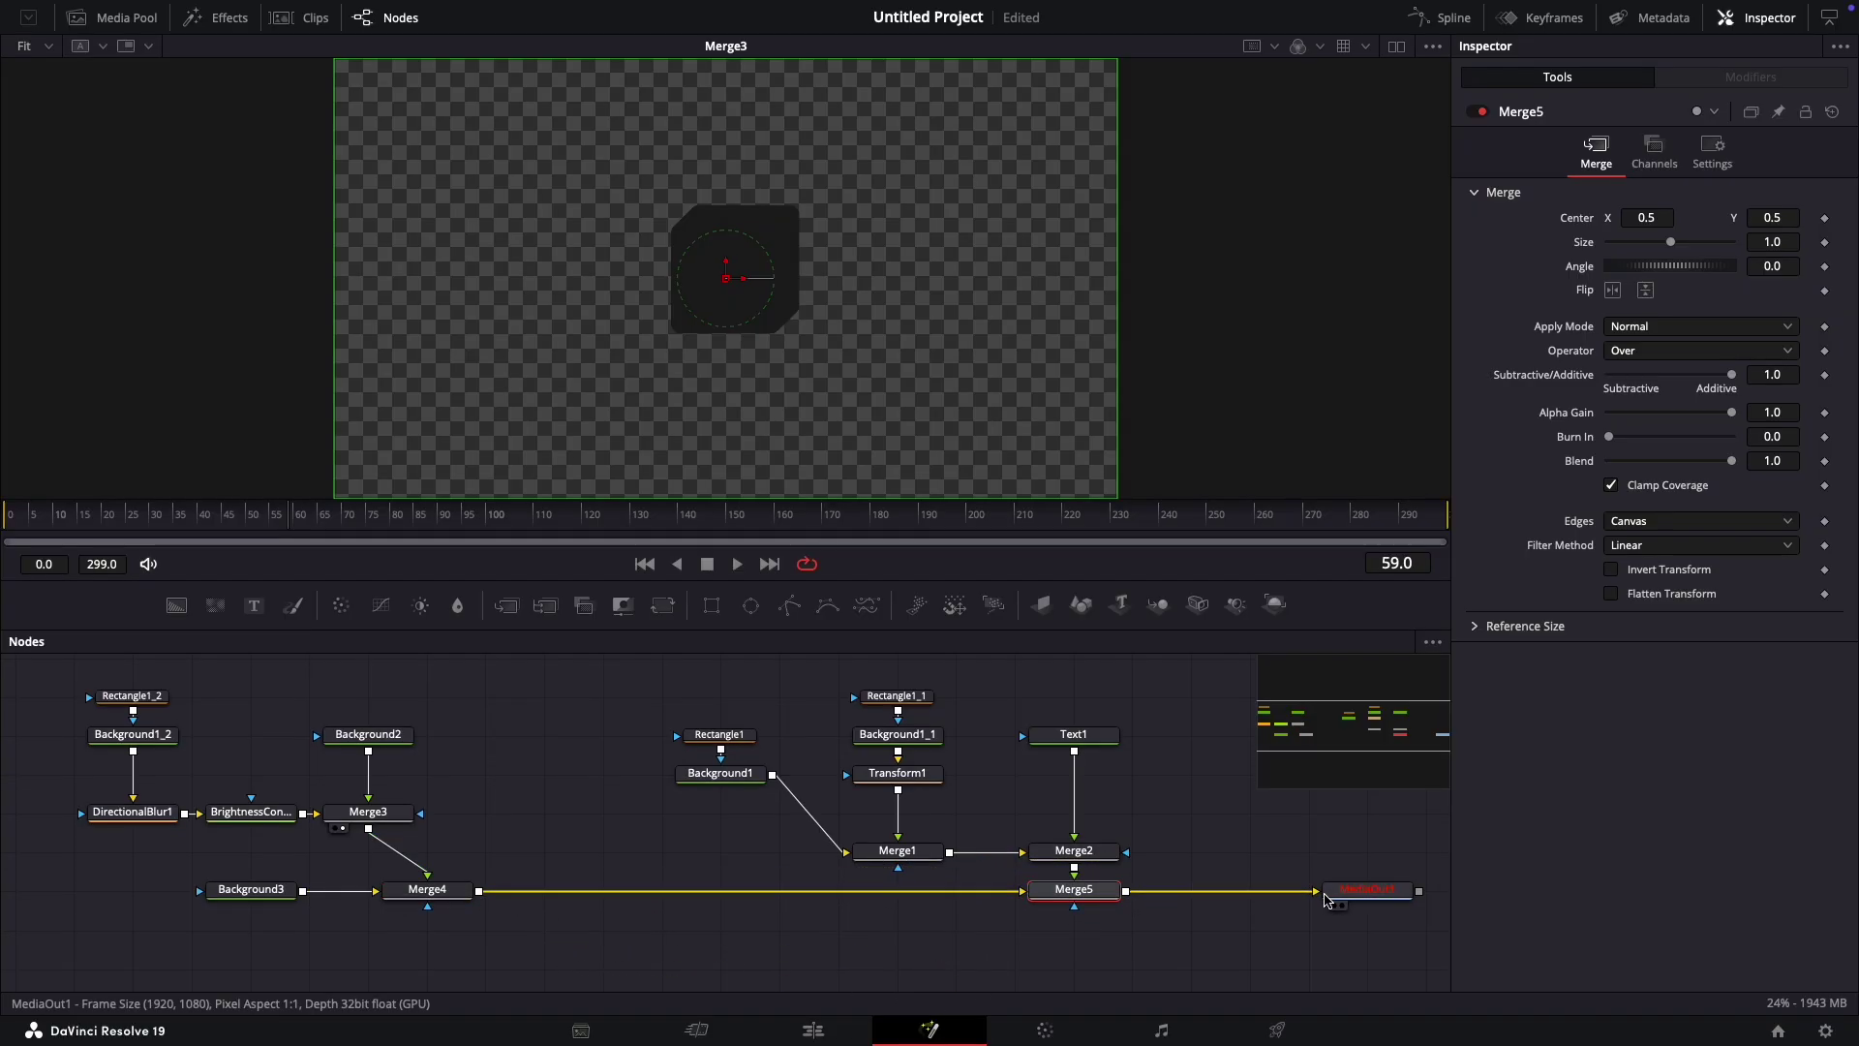
click(1340, 907)
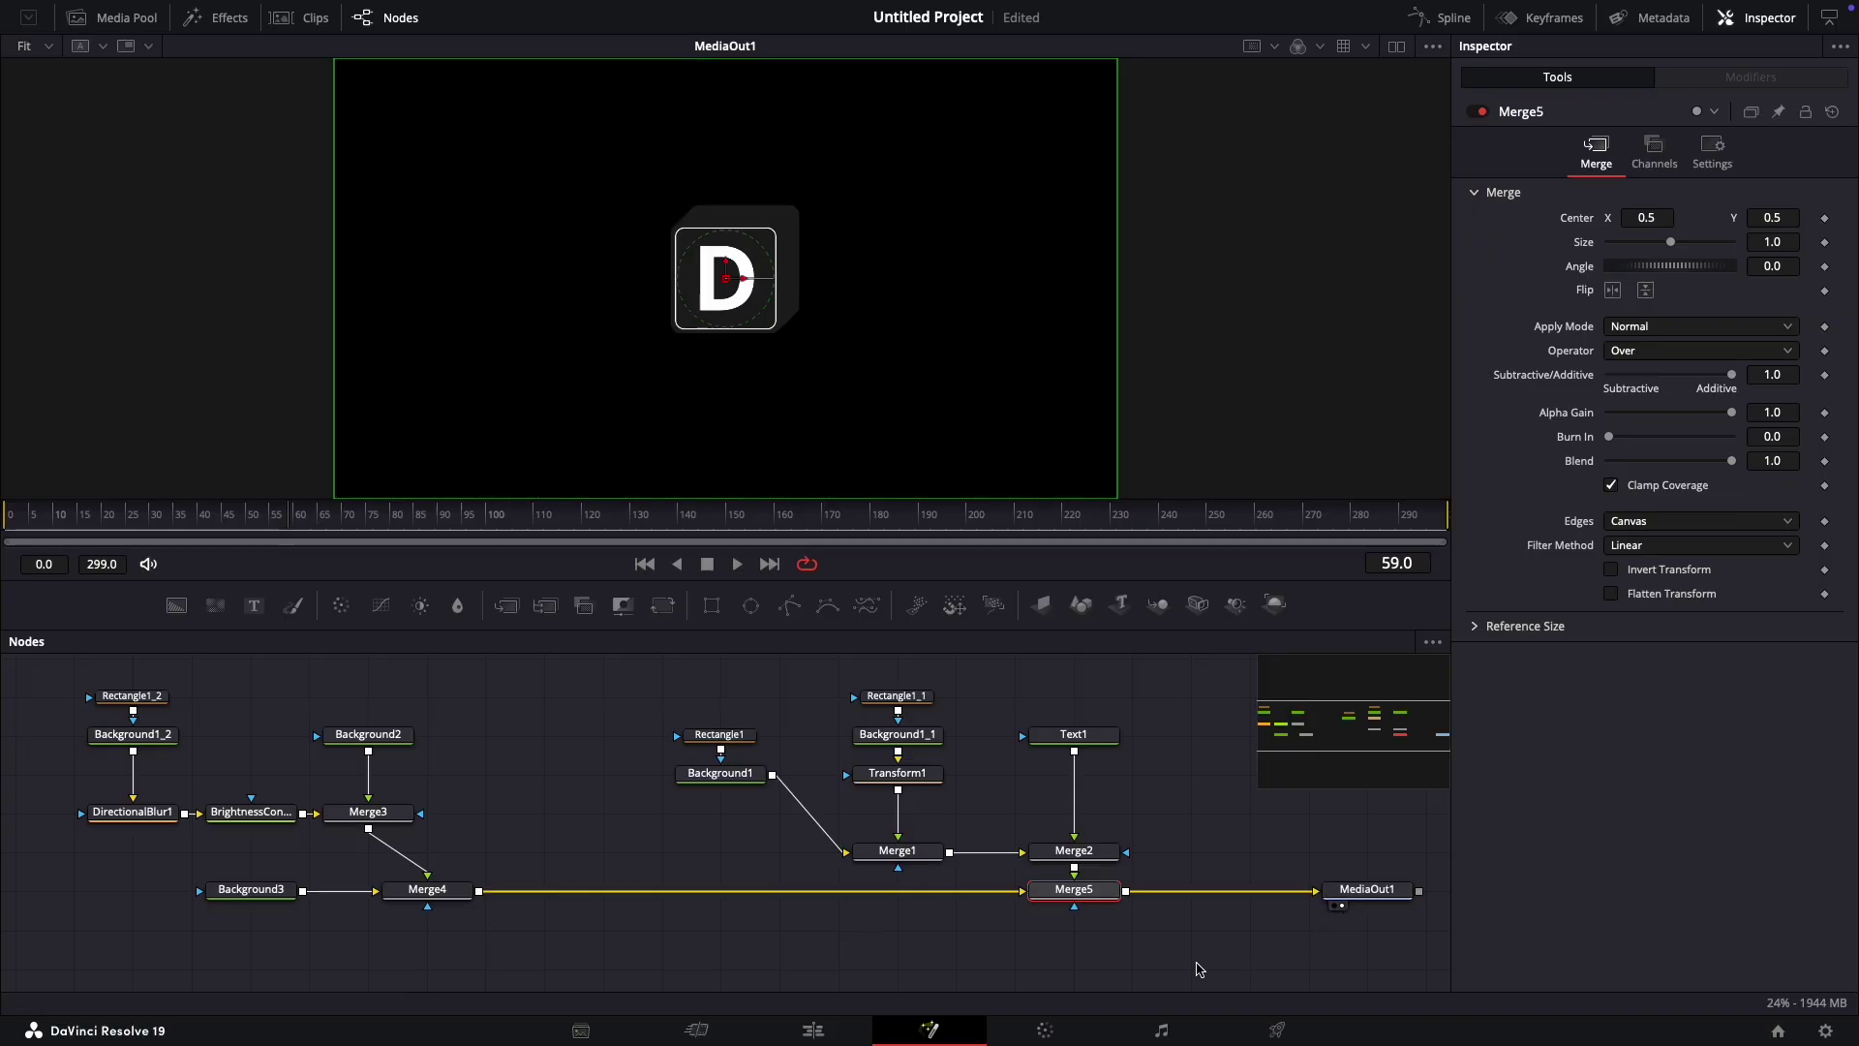
Step: Make Background3 white (1.0)
click(251, 889)
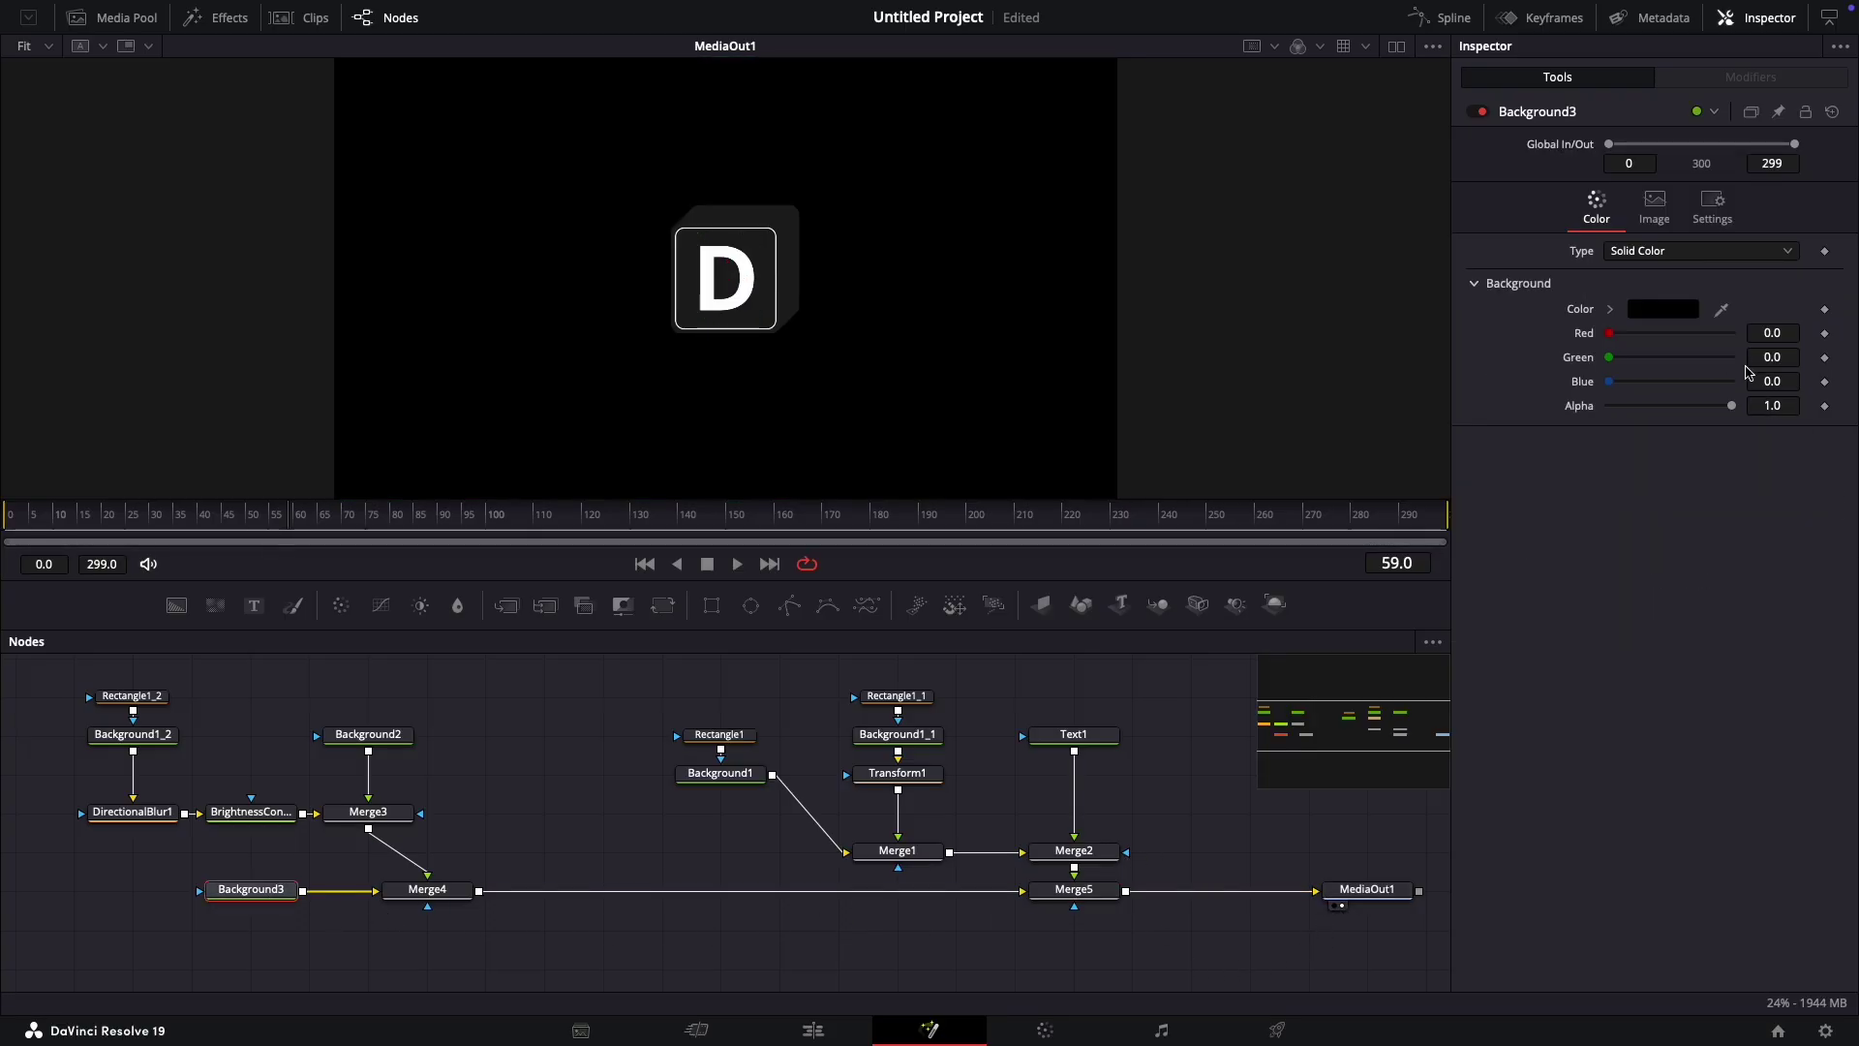
click(1663, 309)
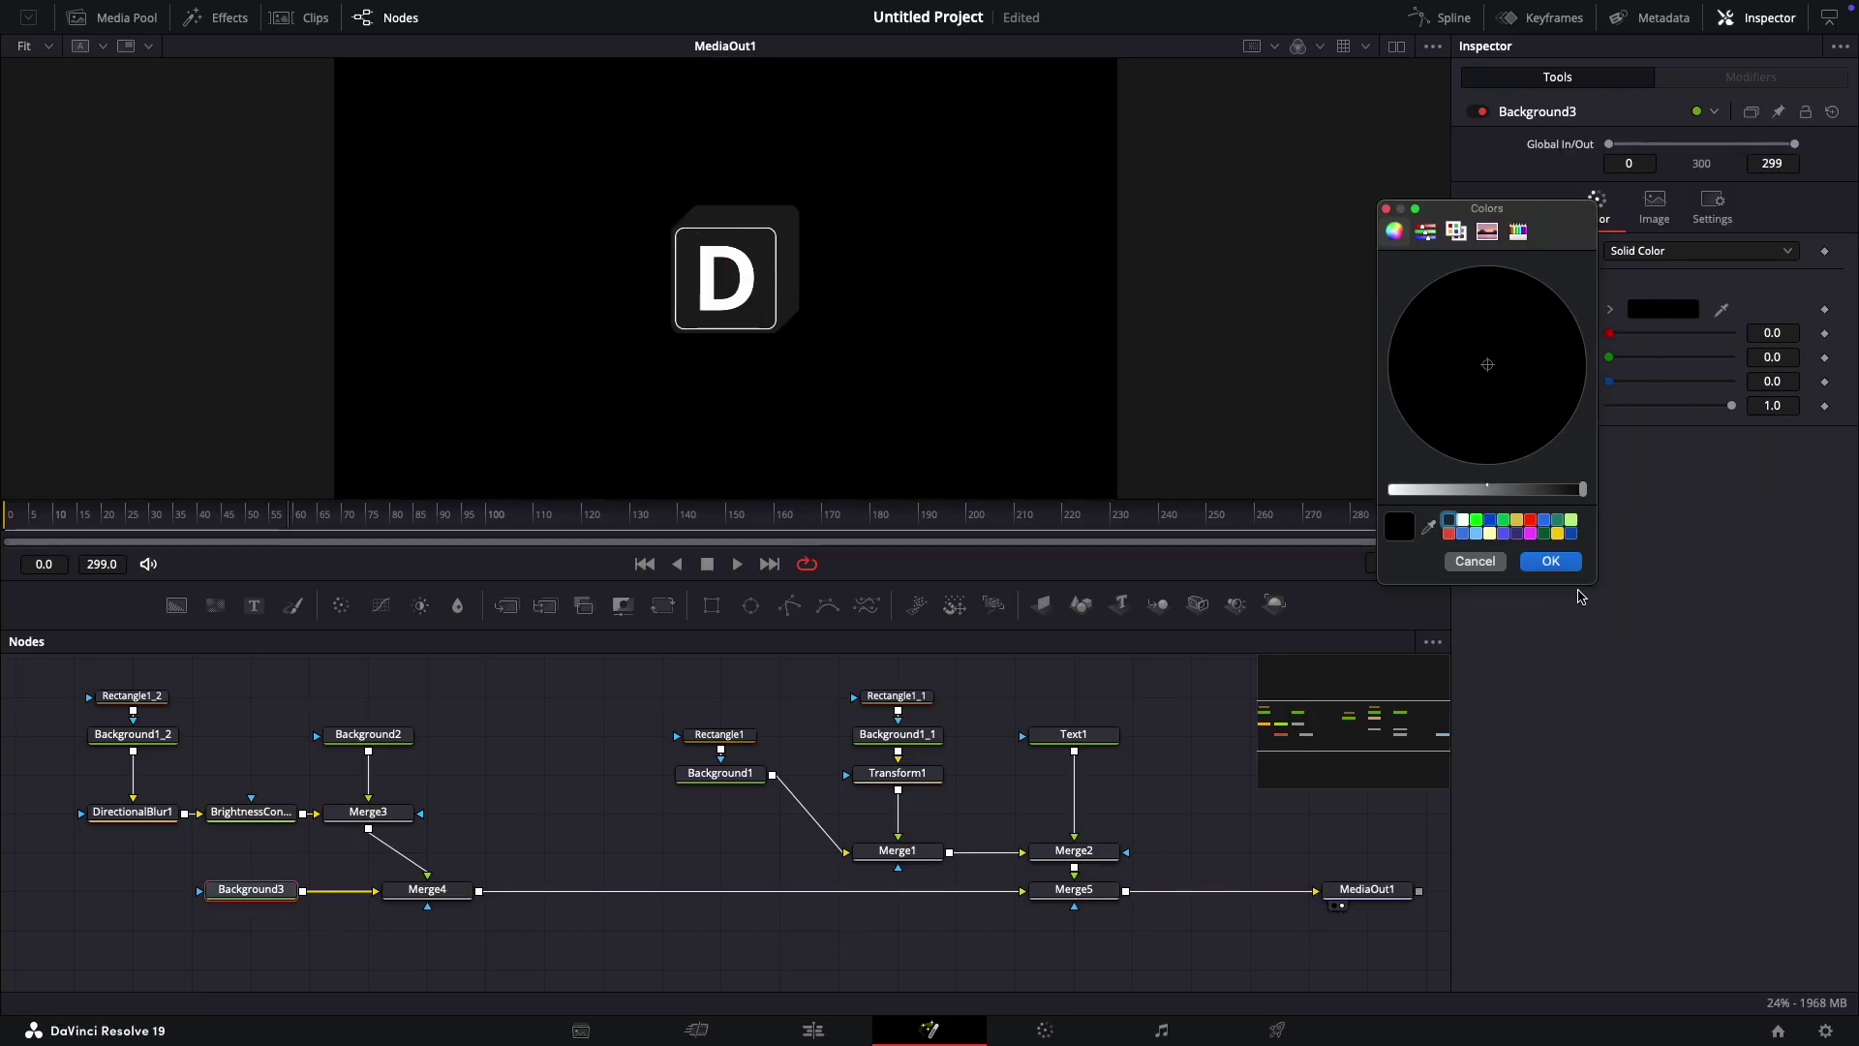
click(1464, 523)
click(1553, 562)
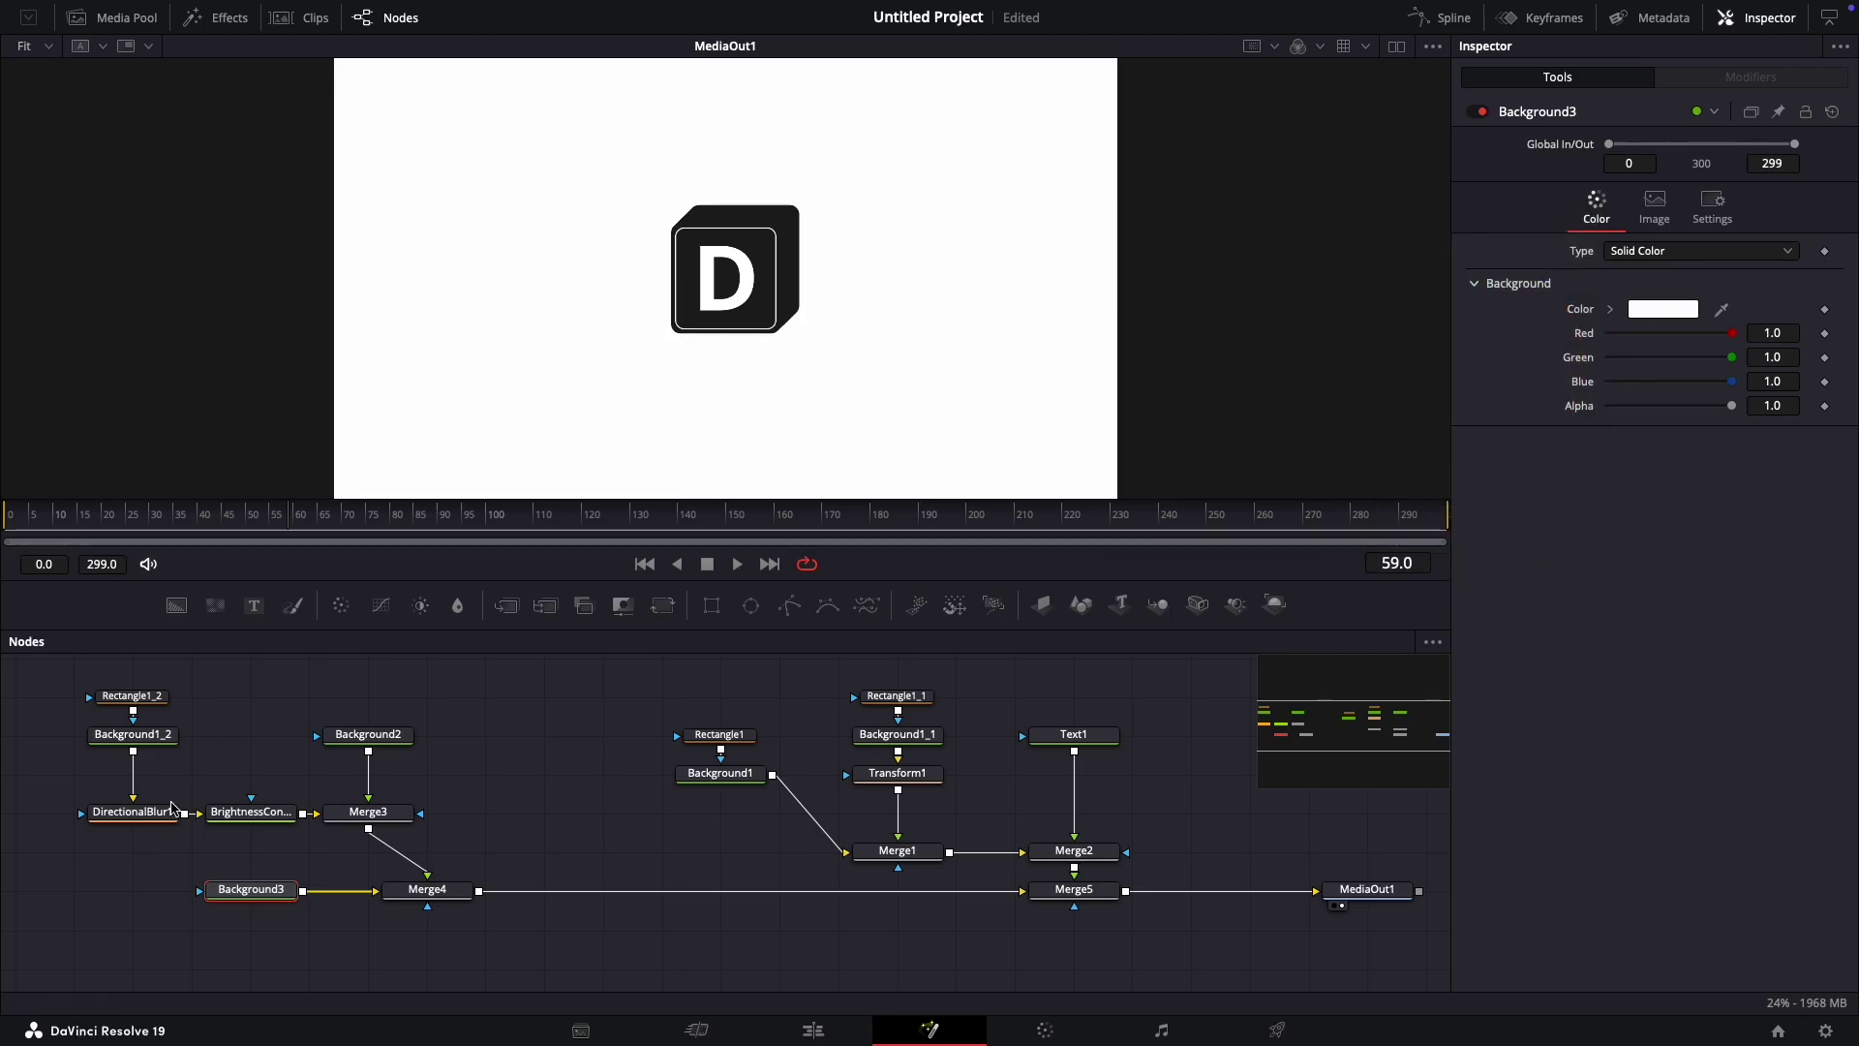
click(171, 810)
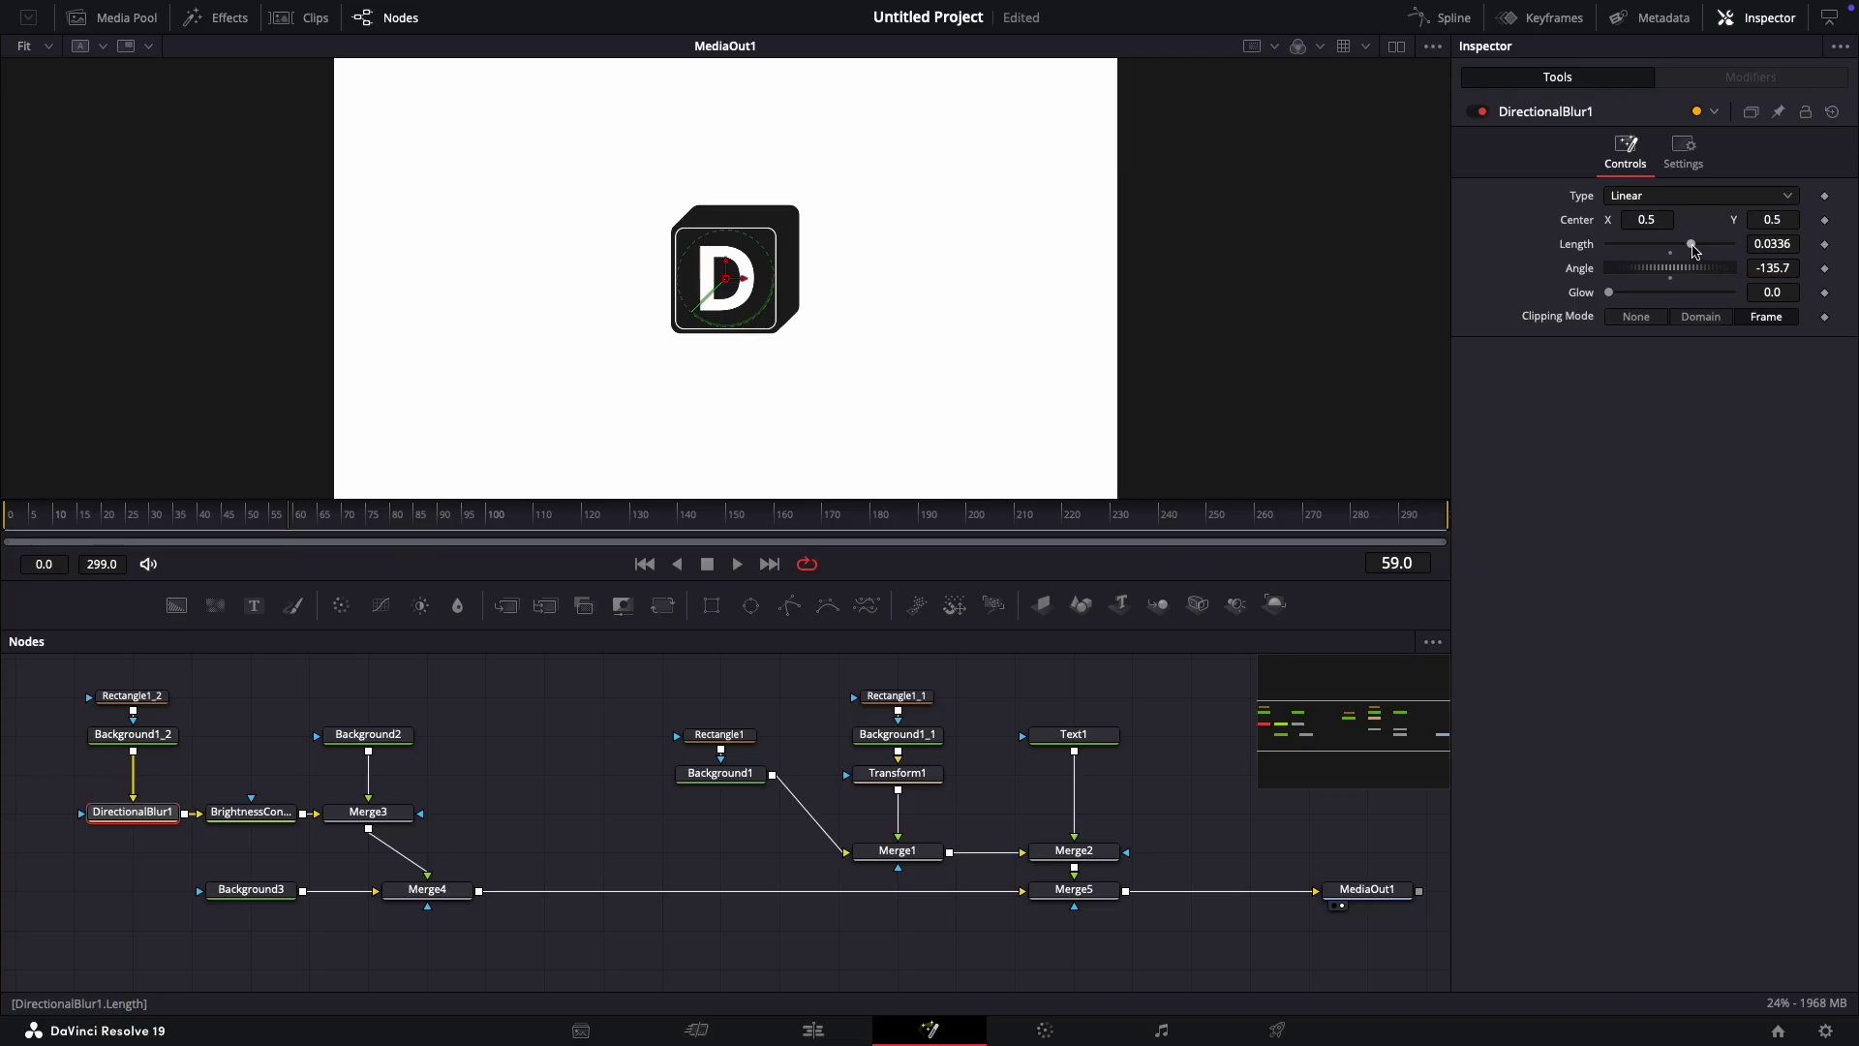
Step: Keyframe DirectionalBlur1 Length at 0.0 on frame 5, keeping 0.0336 at frame 10
drag(1695, 252, 1691, 252)
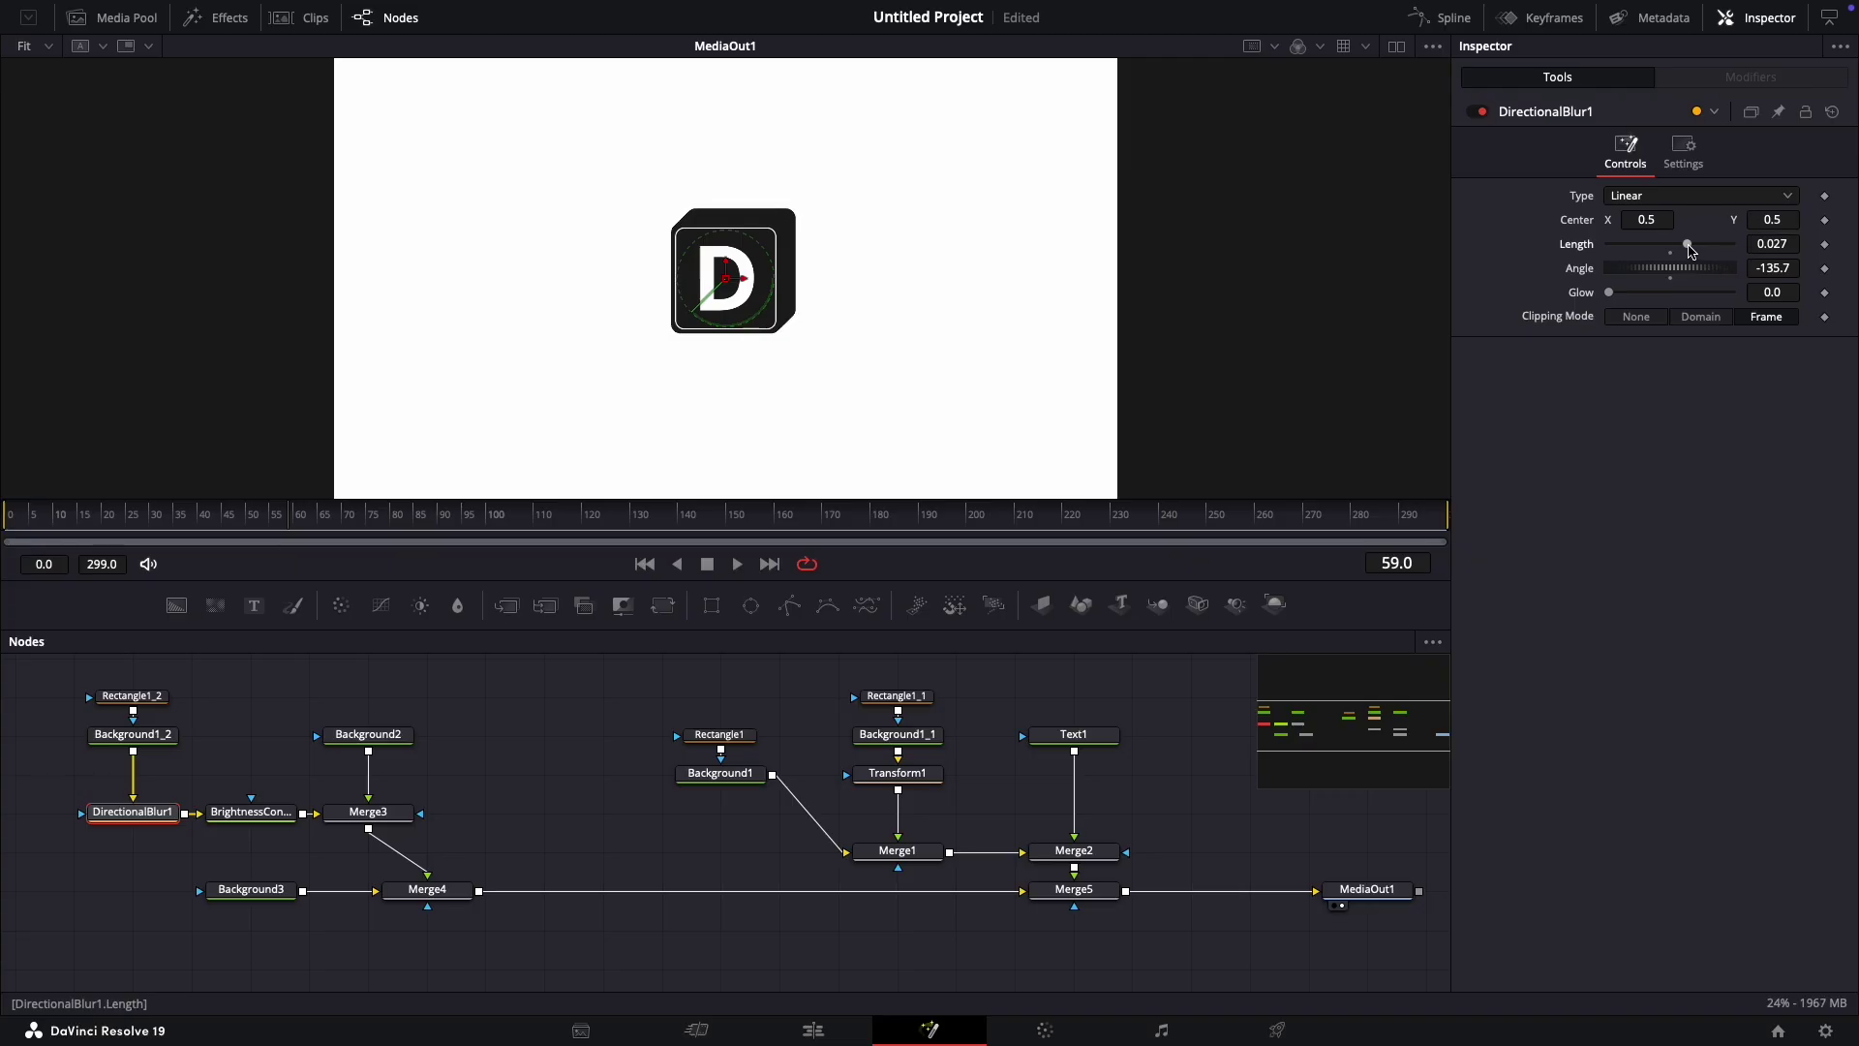
key(ctrl+z)
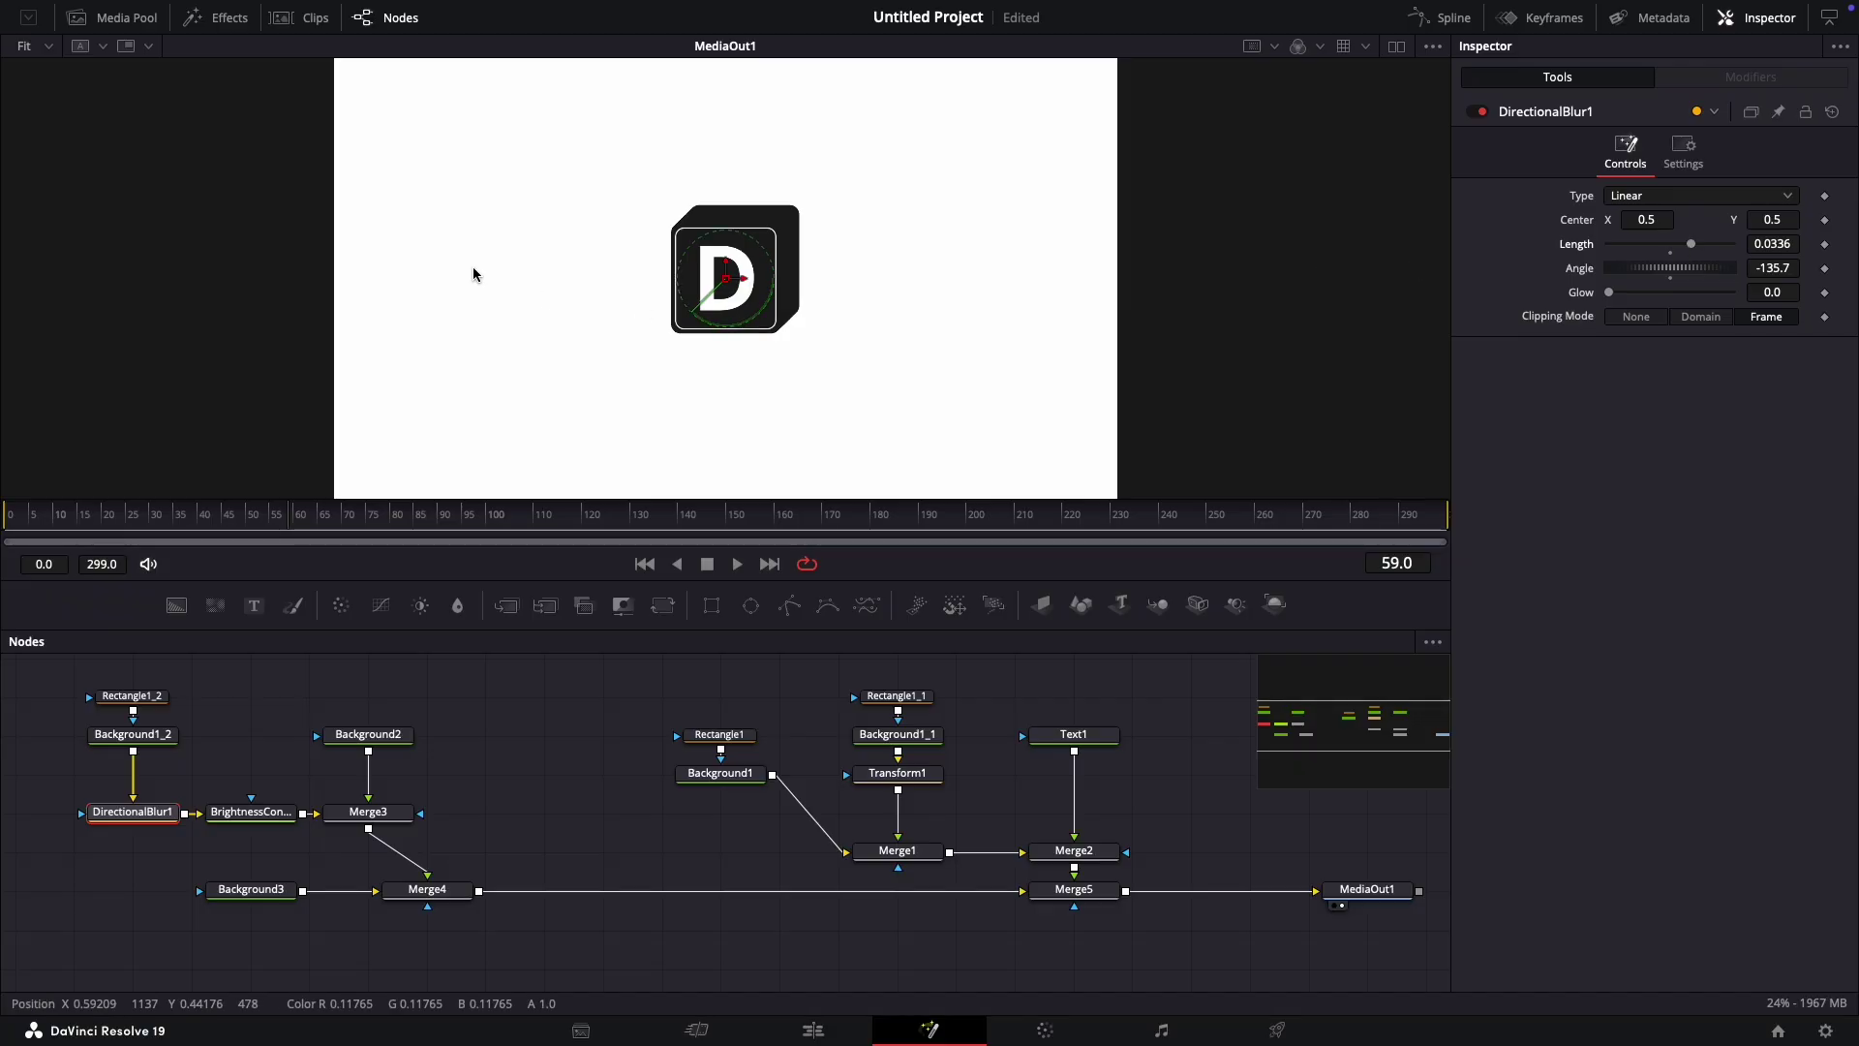
click(34, 524)
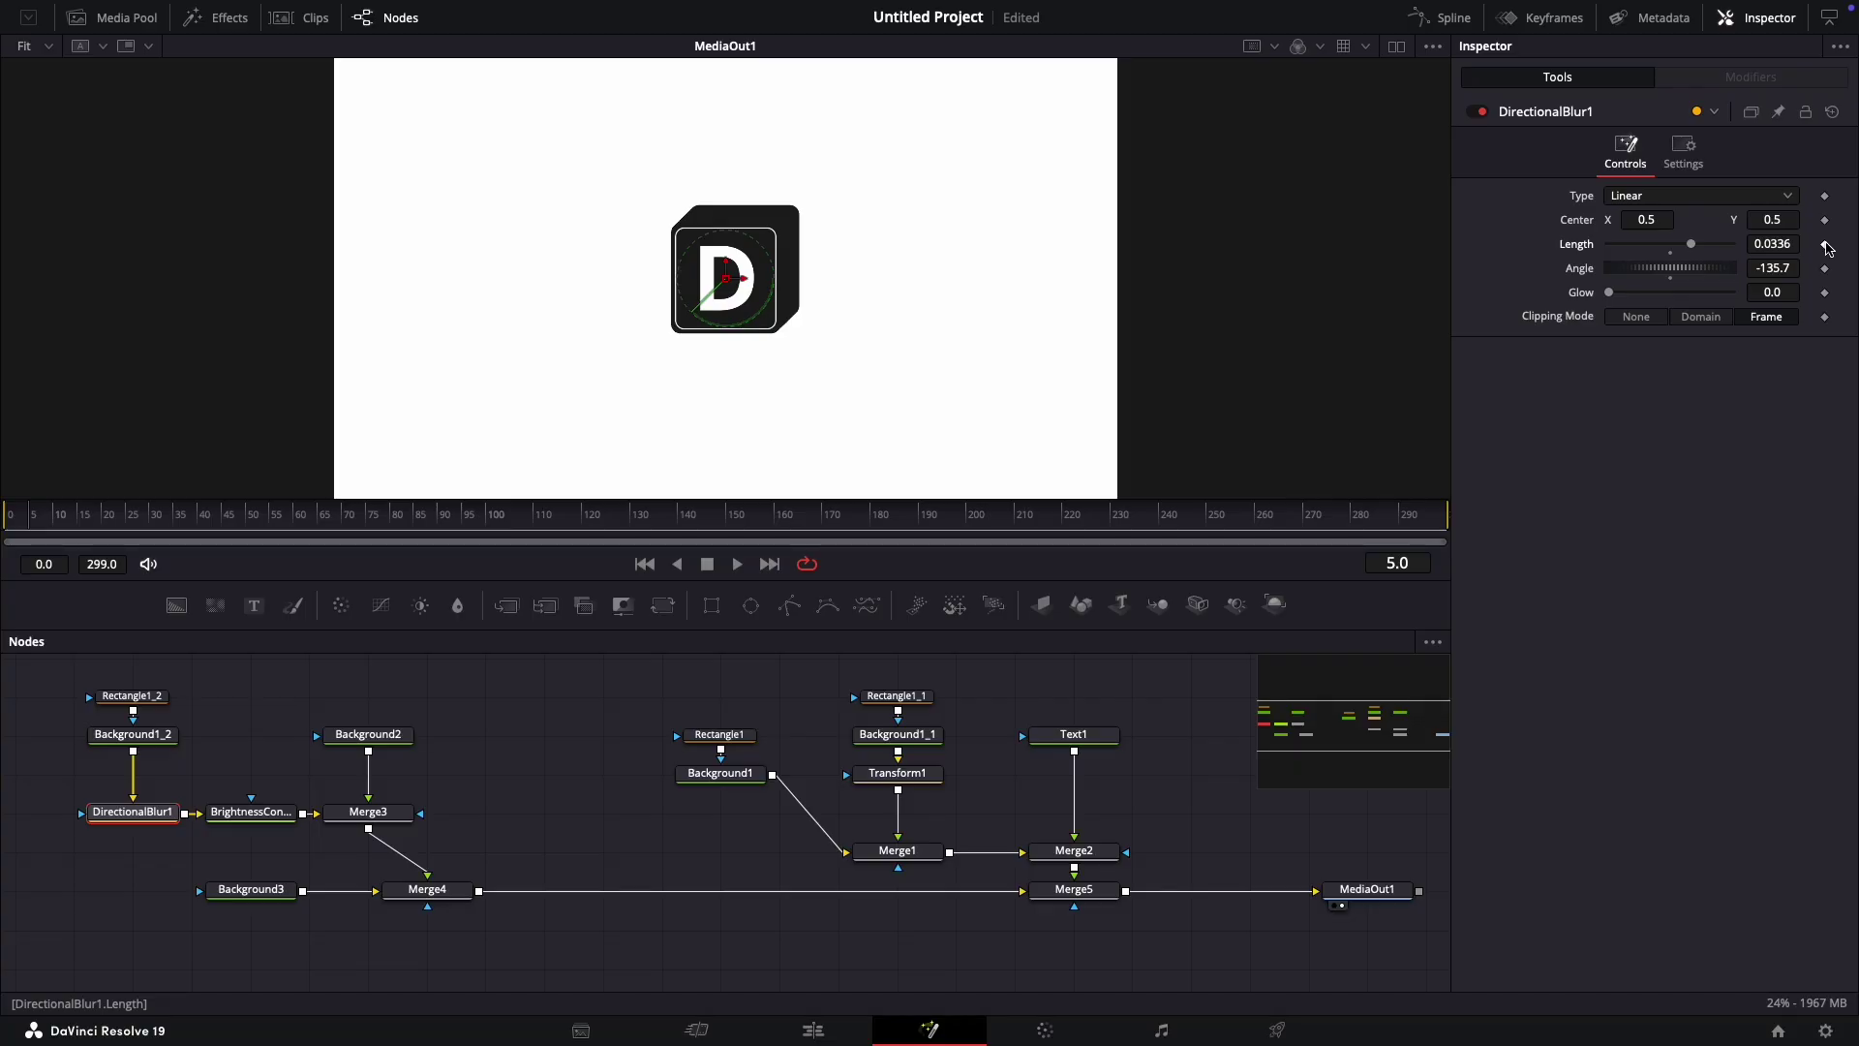
click(1825, 244)
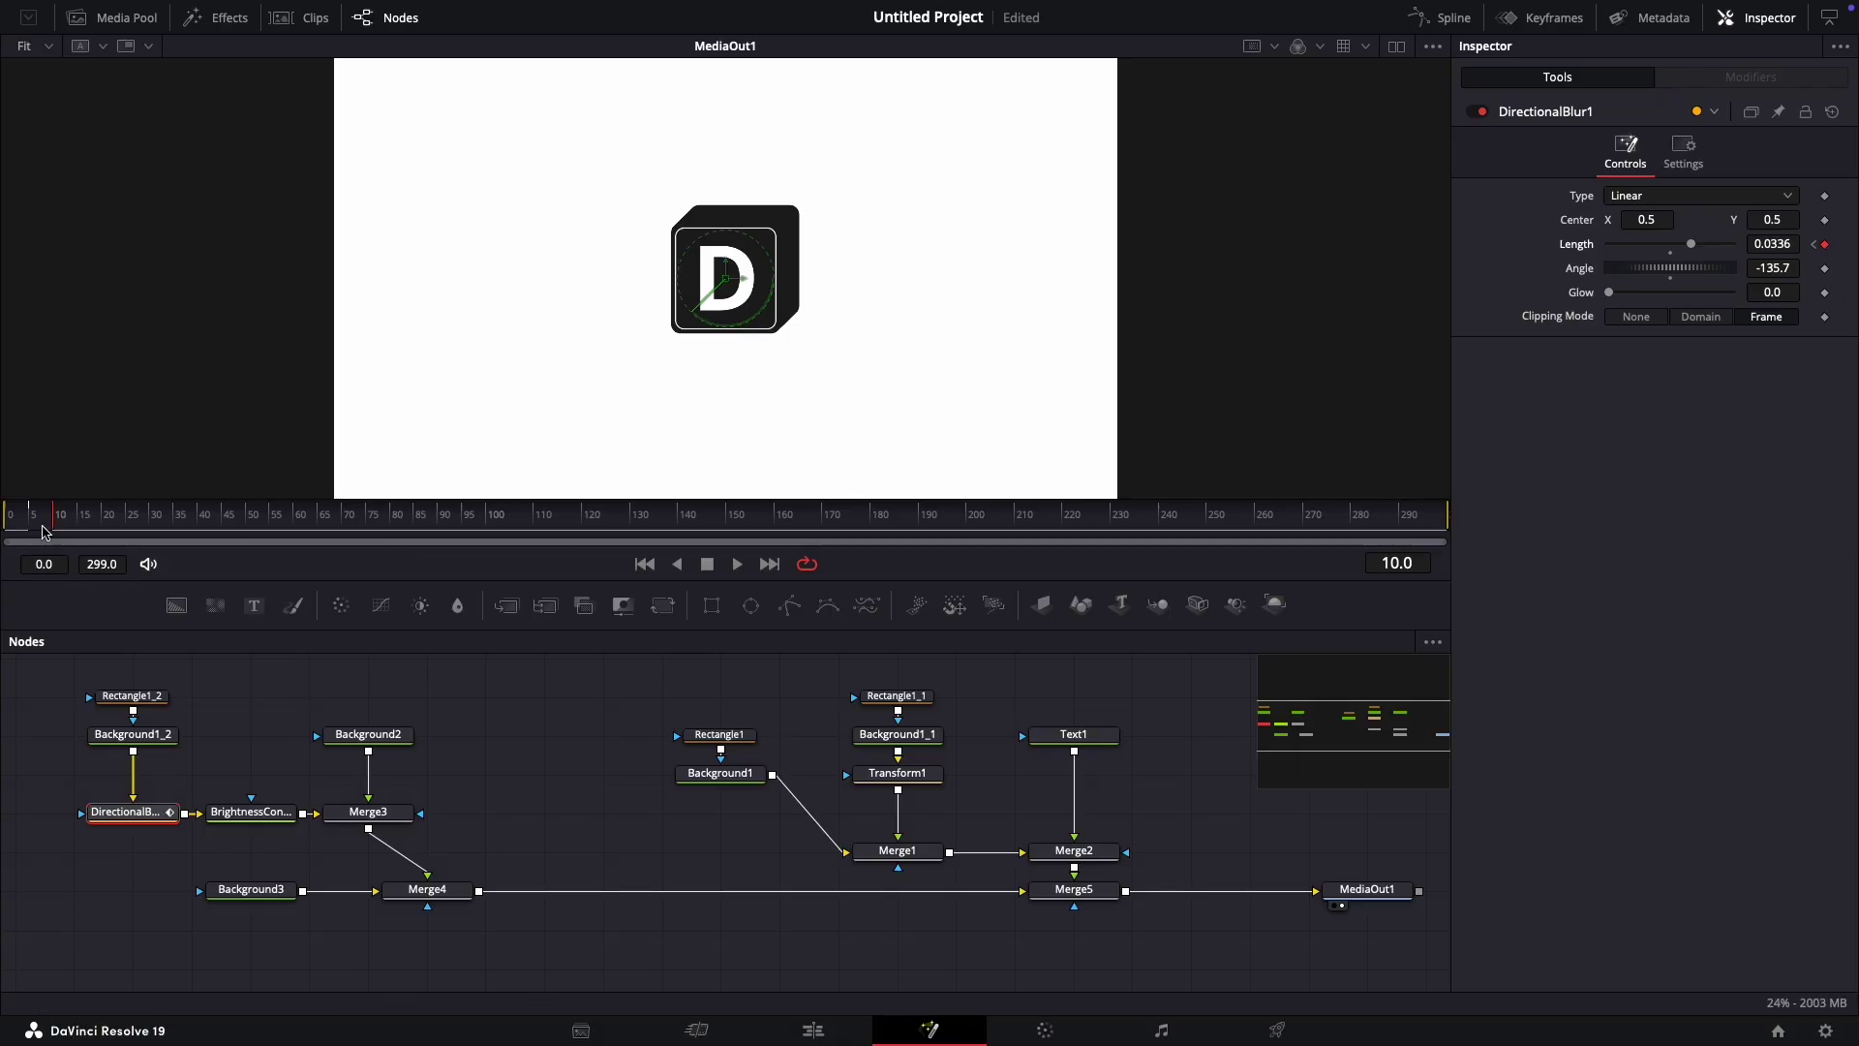
click(34, 526)
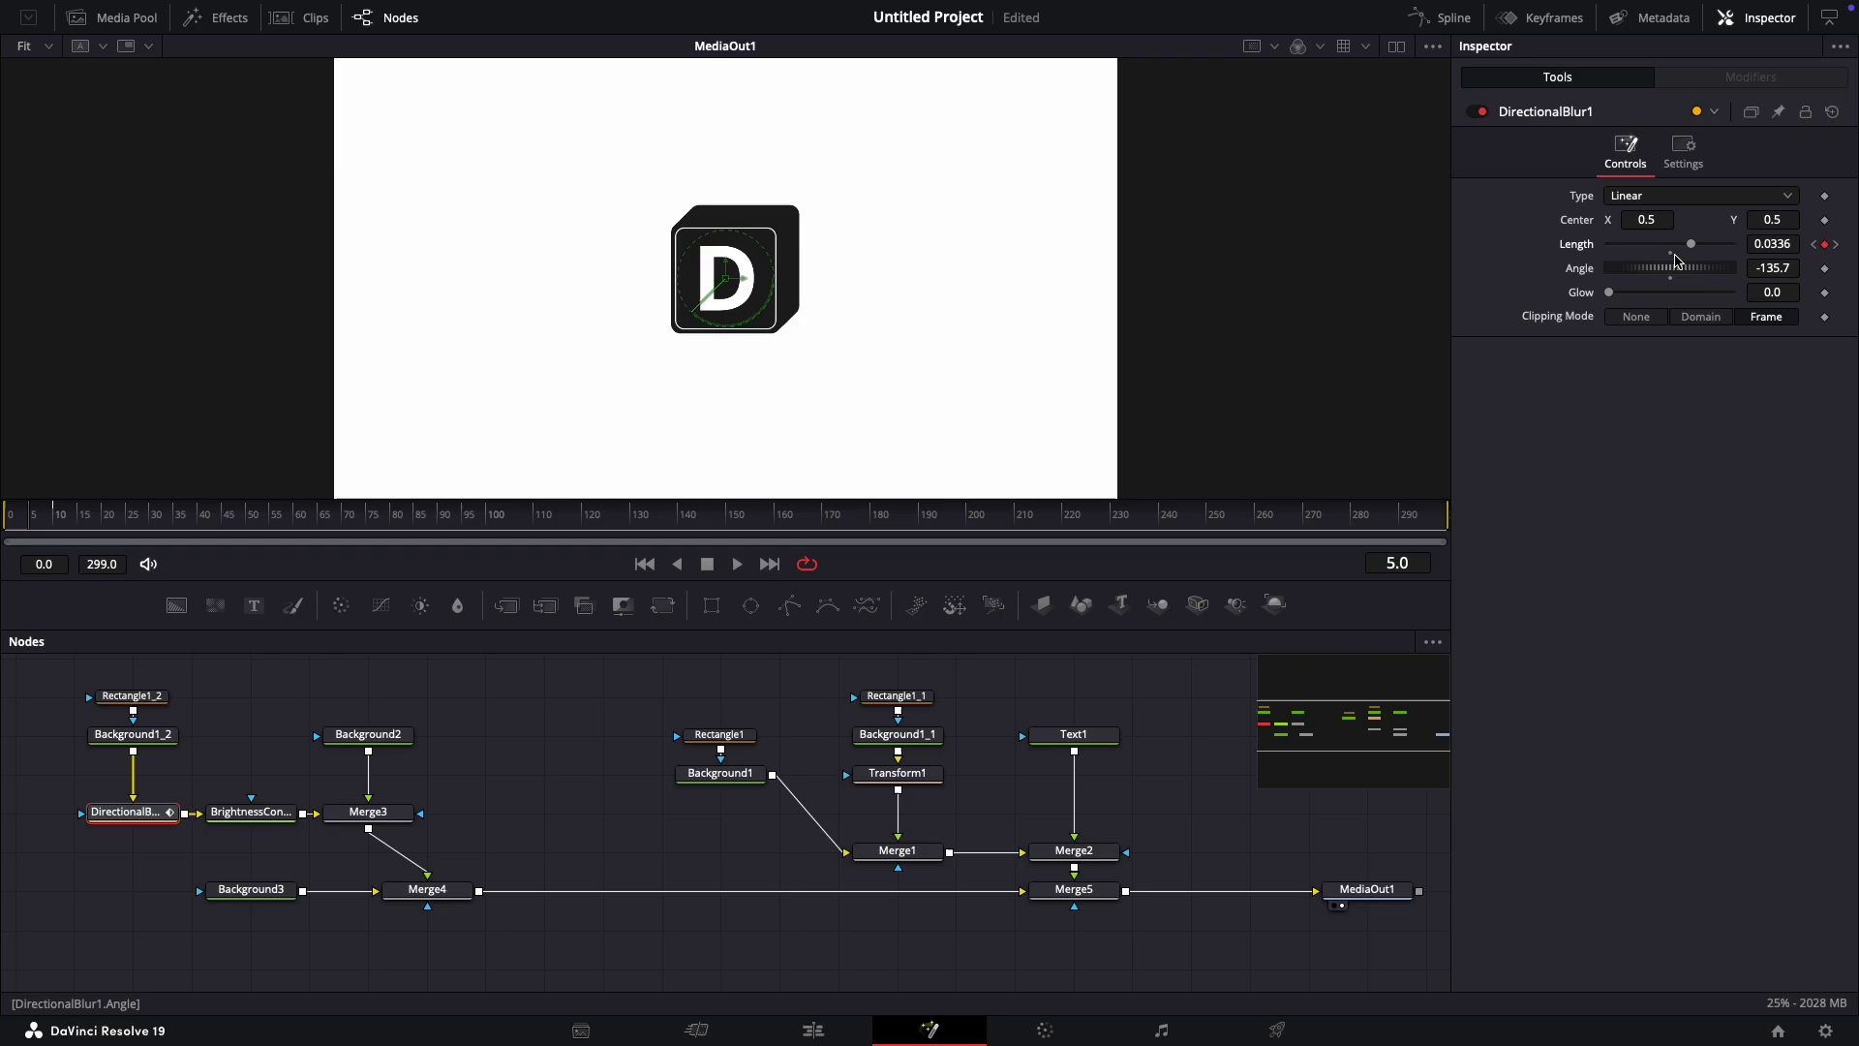
drag(1690, 244, 1674, 261)
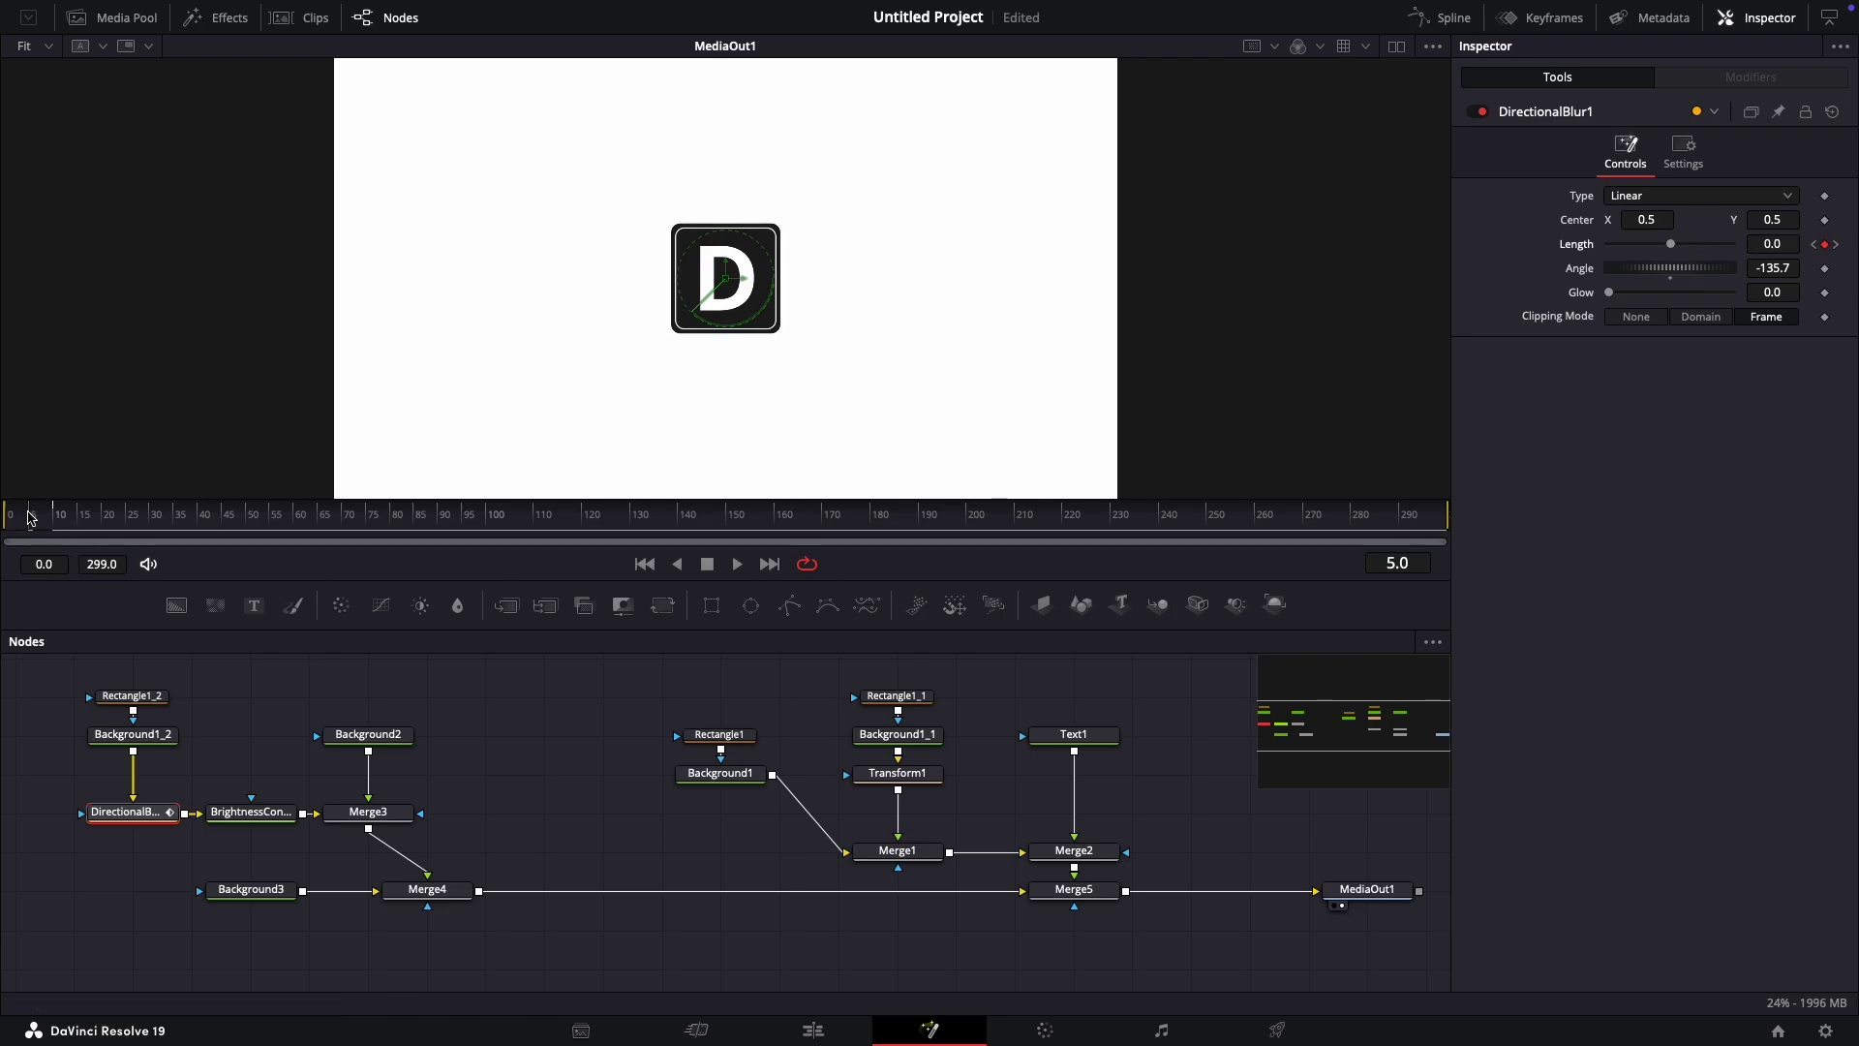
Step: Play back the blur animation and scrub through frame 5 to check it
key(space)
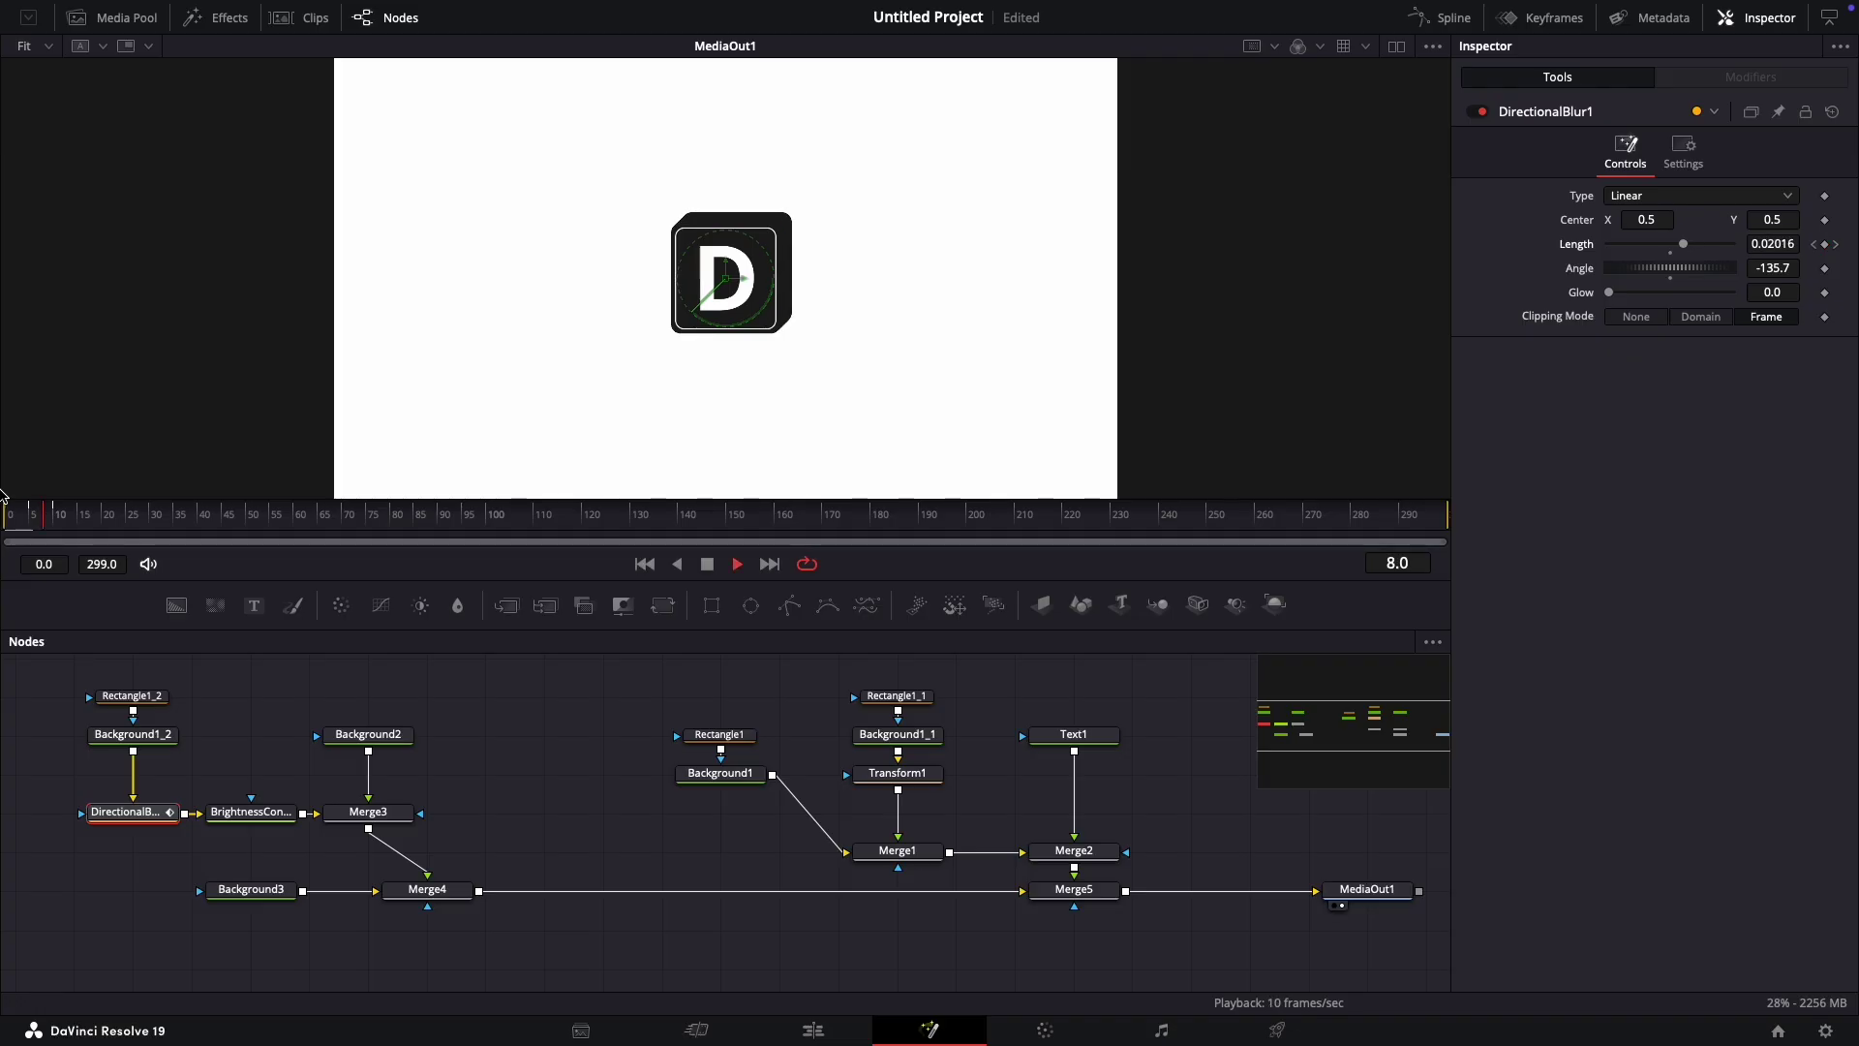
key(space)
mouse_move(56, 526)
mouse_down()
mouse_move(34, 527)
mouse_move(56, 532)
mouse_up()
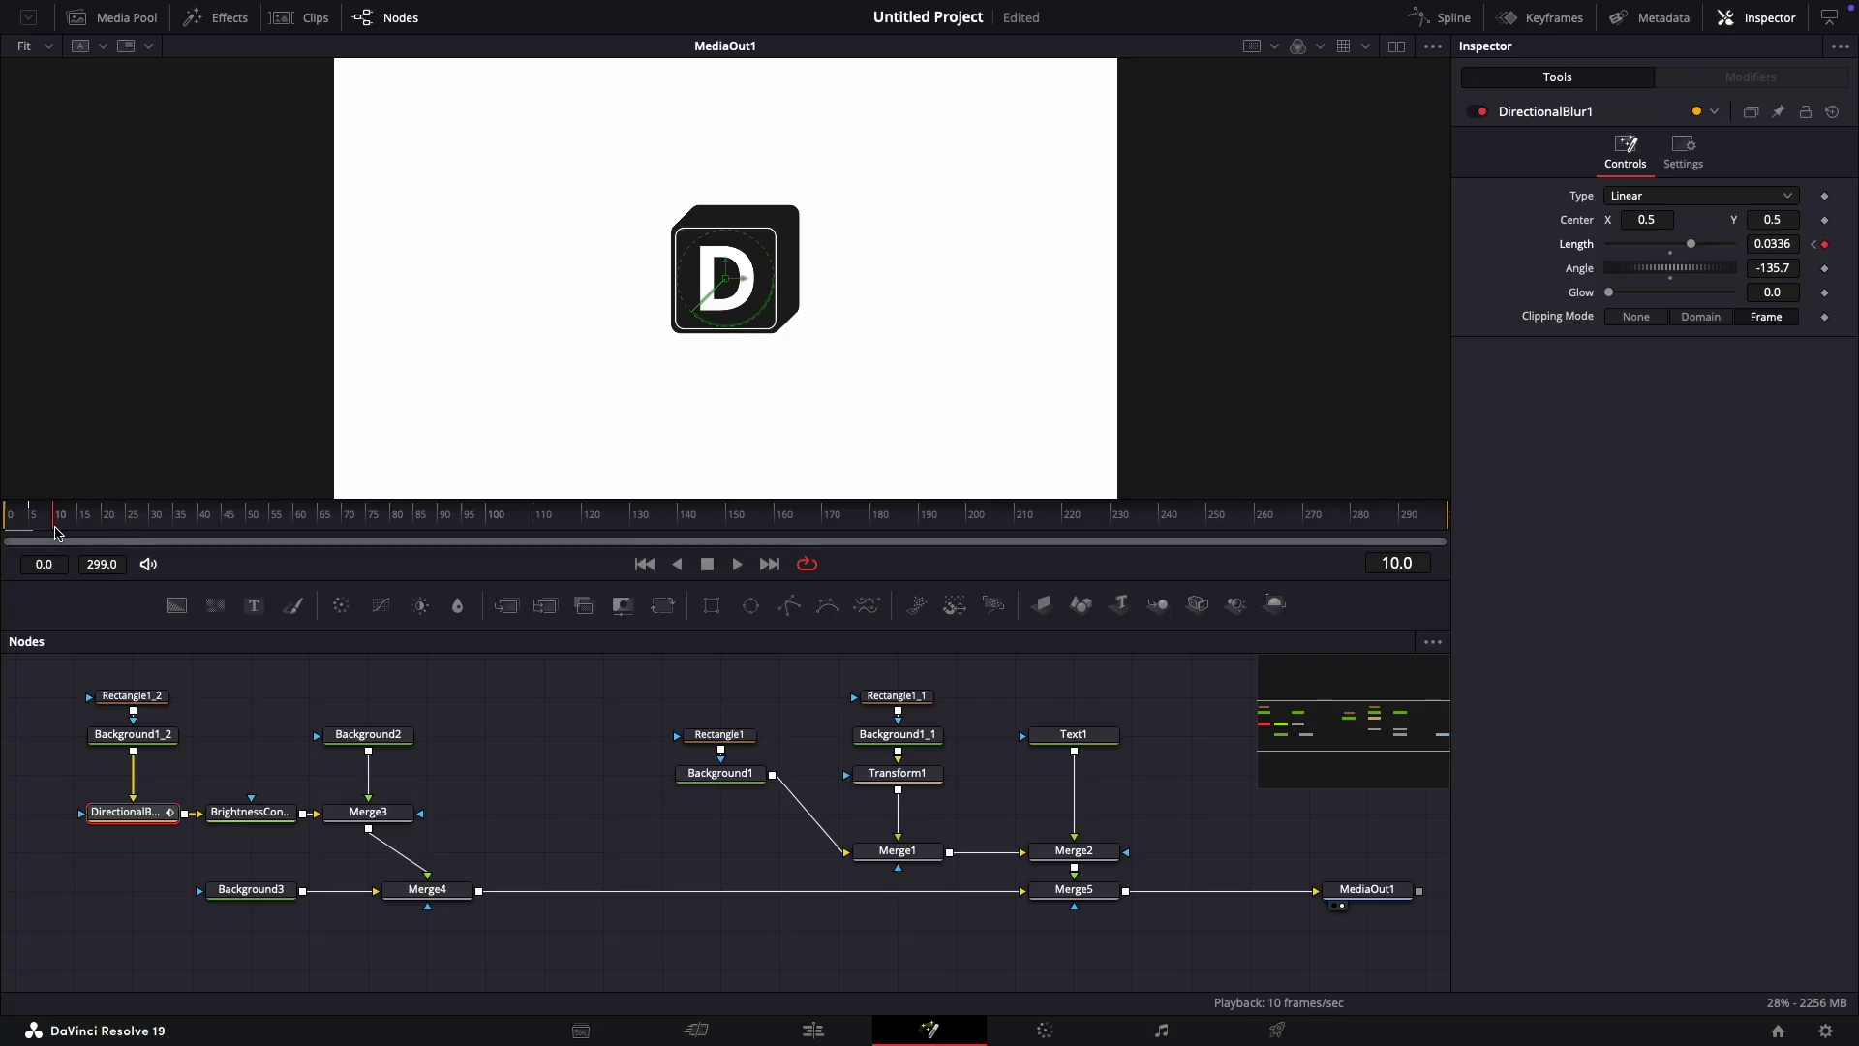
drag(56, 532, 3, 532)
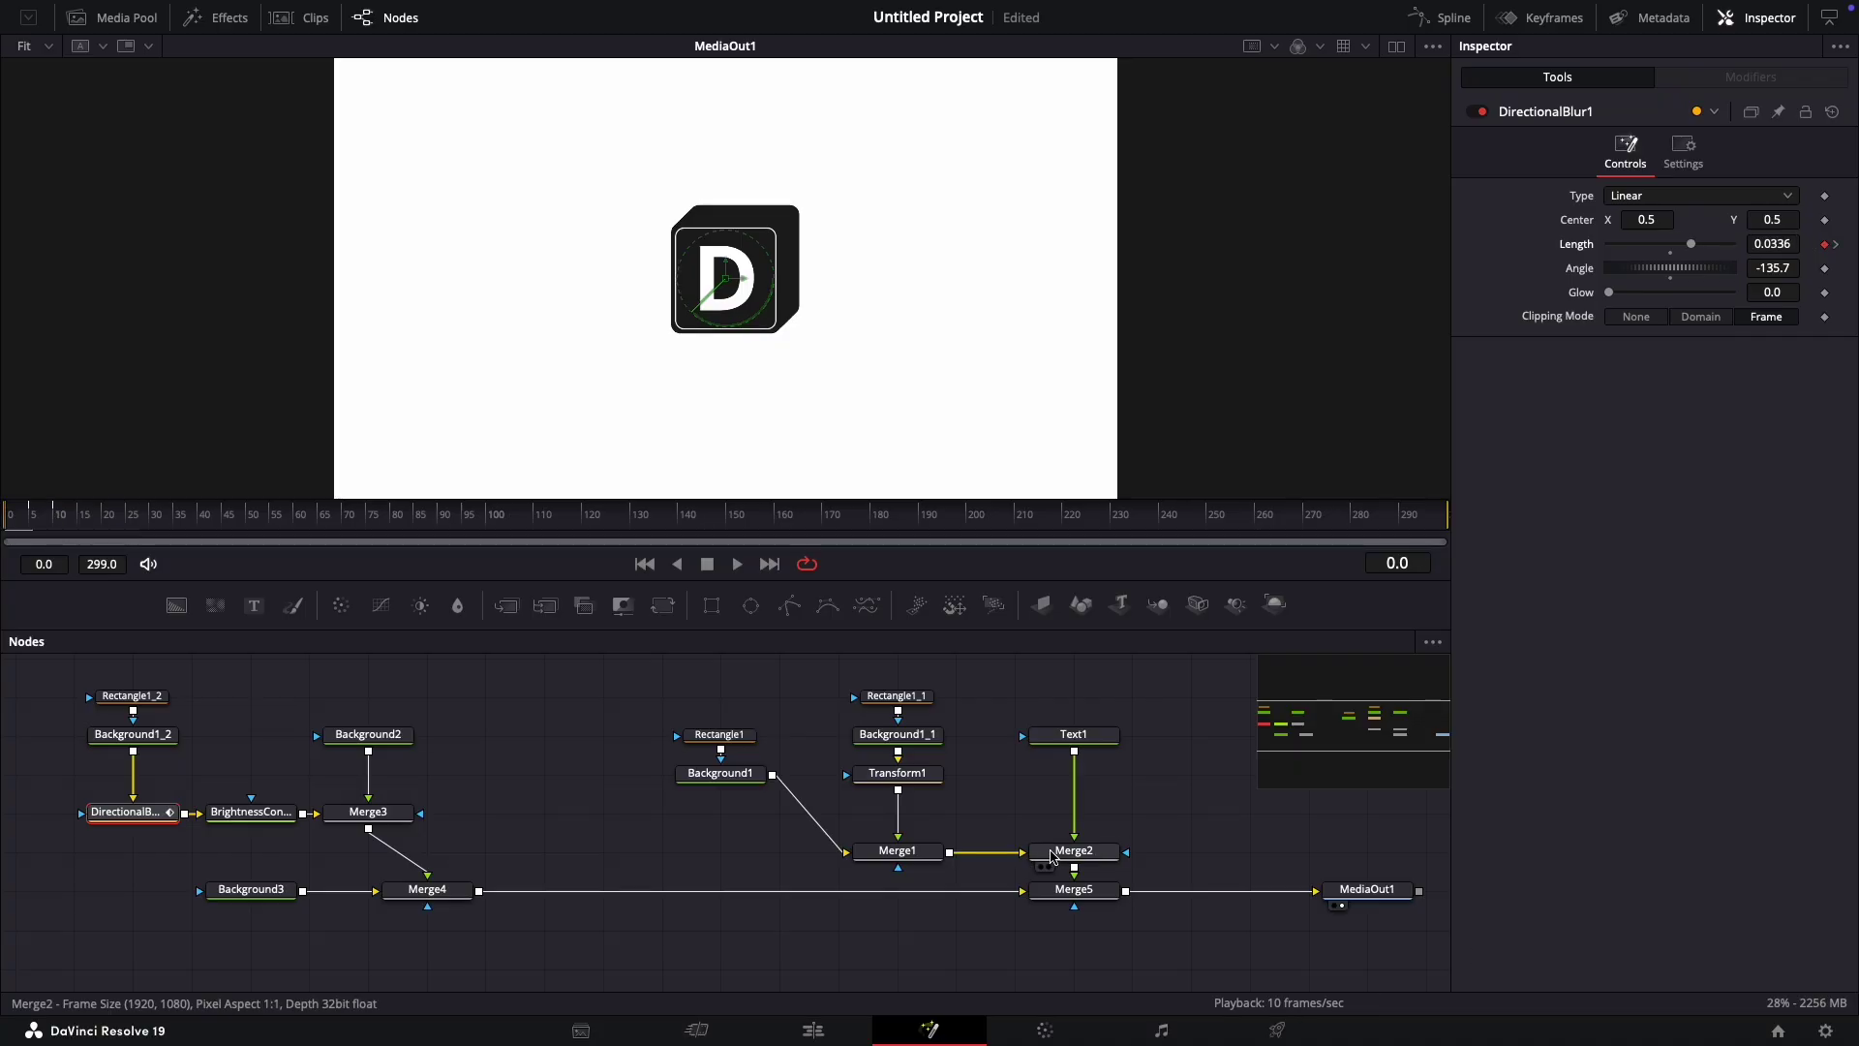
Step: Move Merge5 lower and add Transform2 after Merge2, placed beside Merge5
click(1059, 860)
drag(1069, 883, 893, 922)
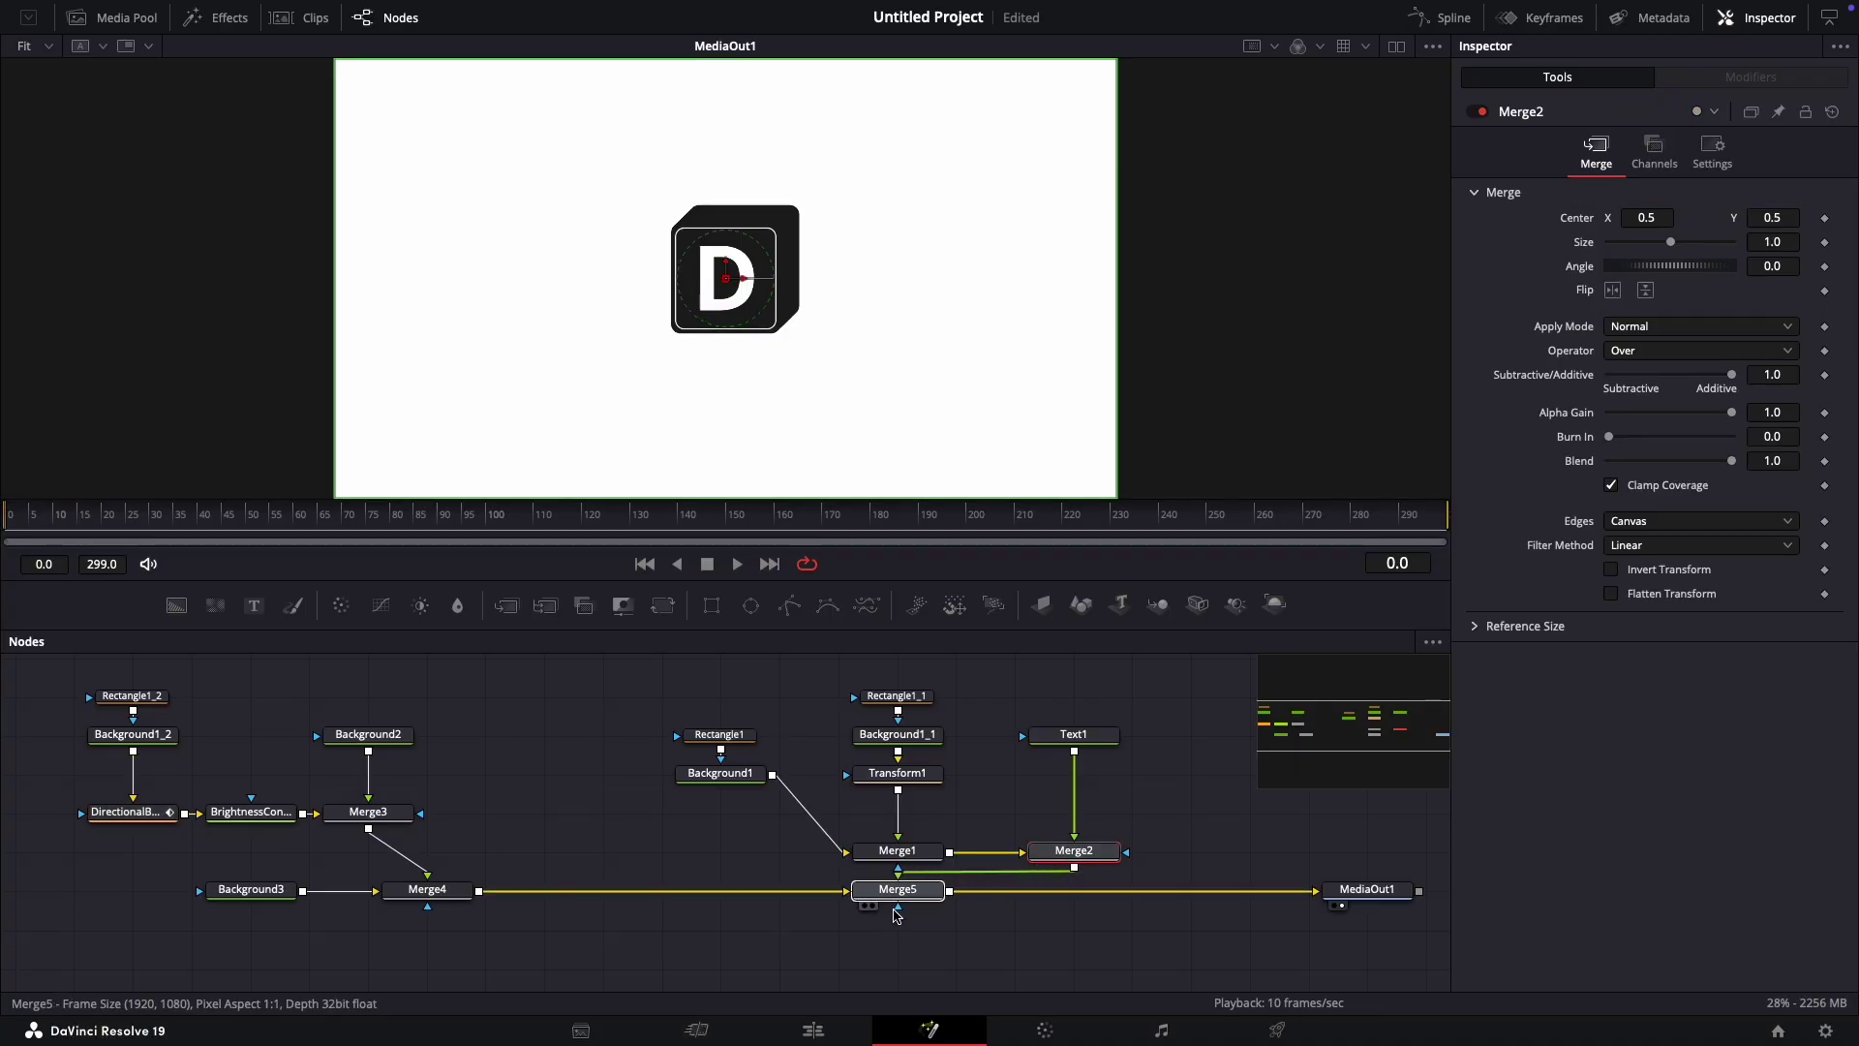
click(893, 922)
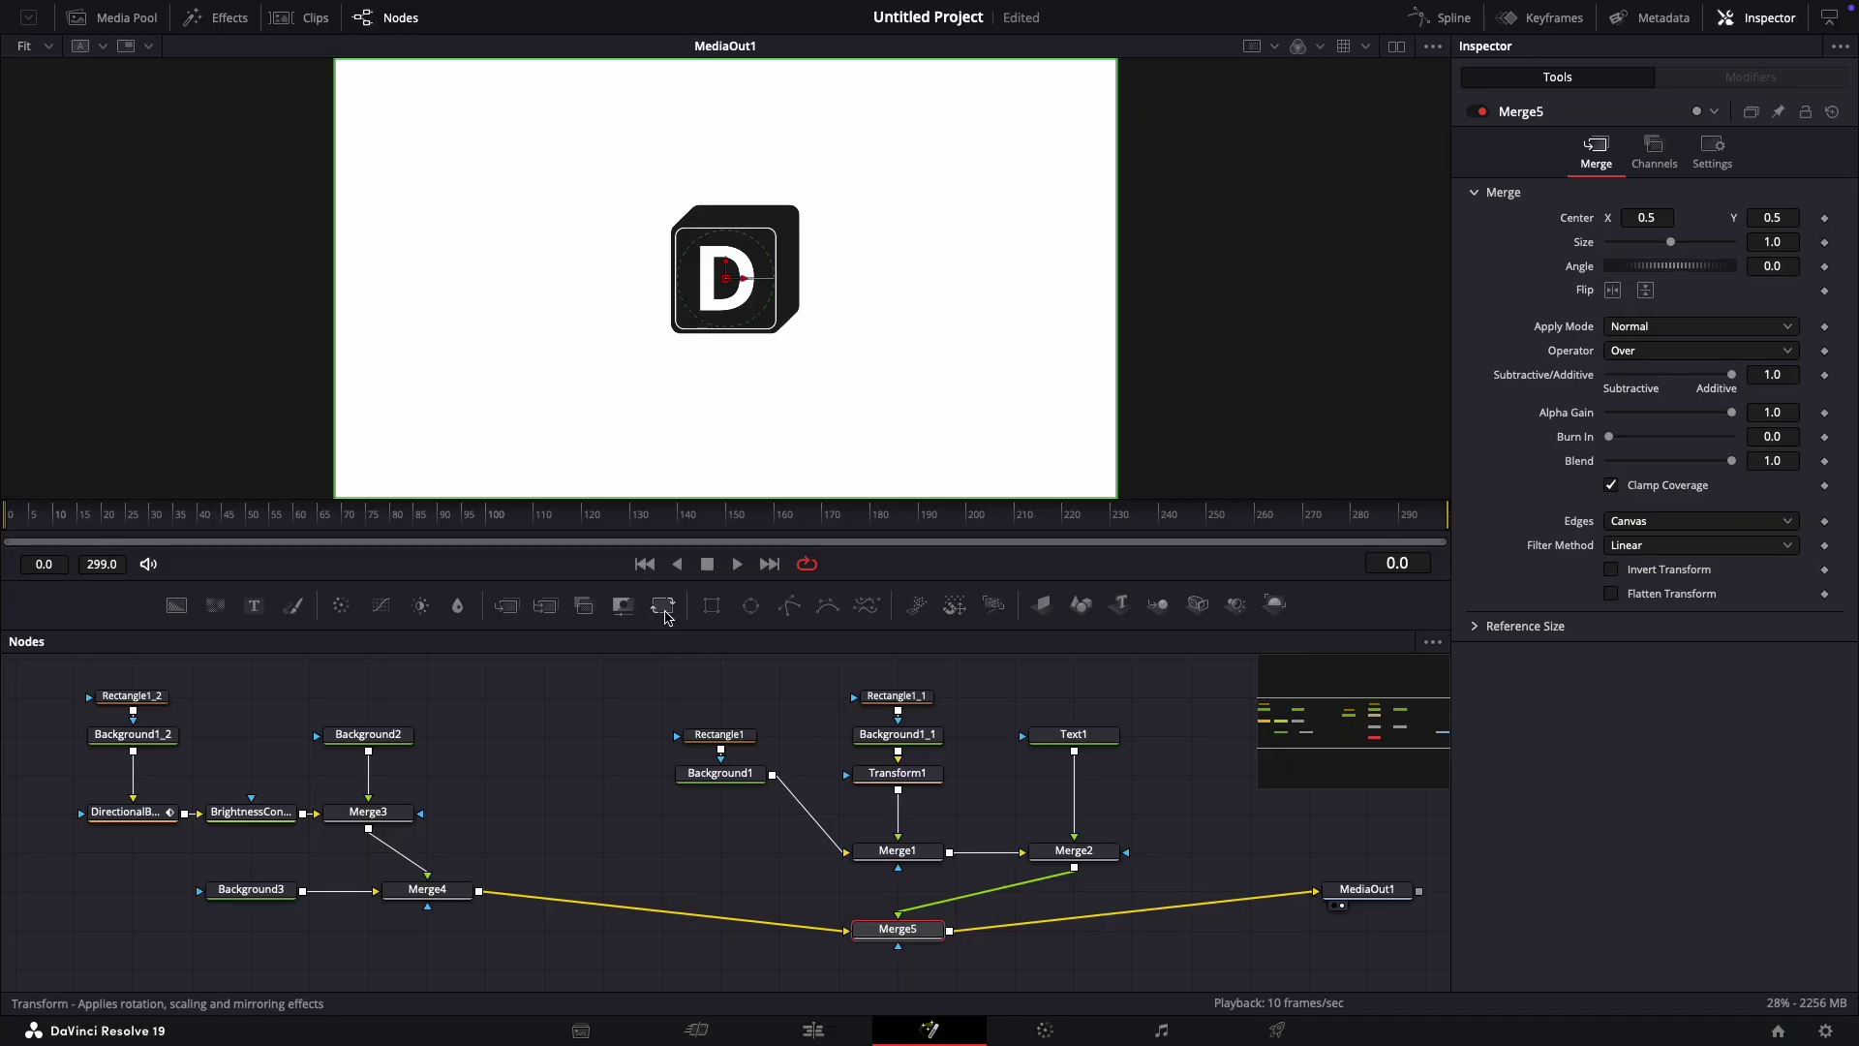
click(1098, 858)
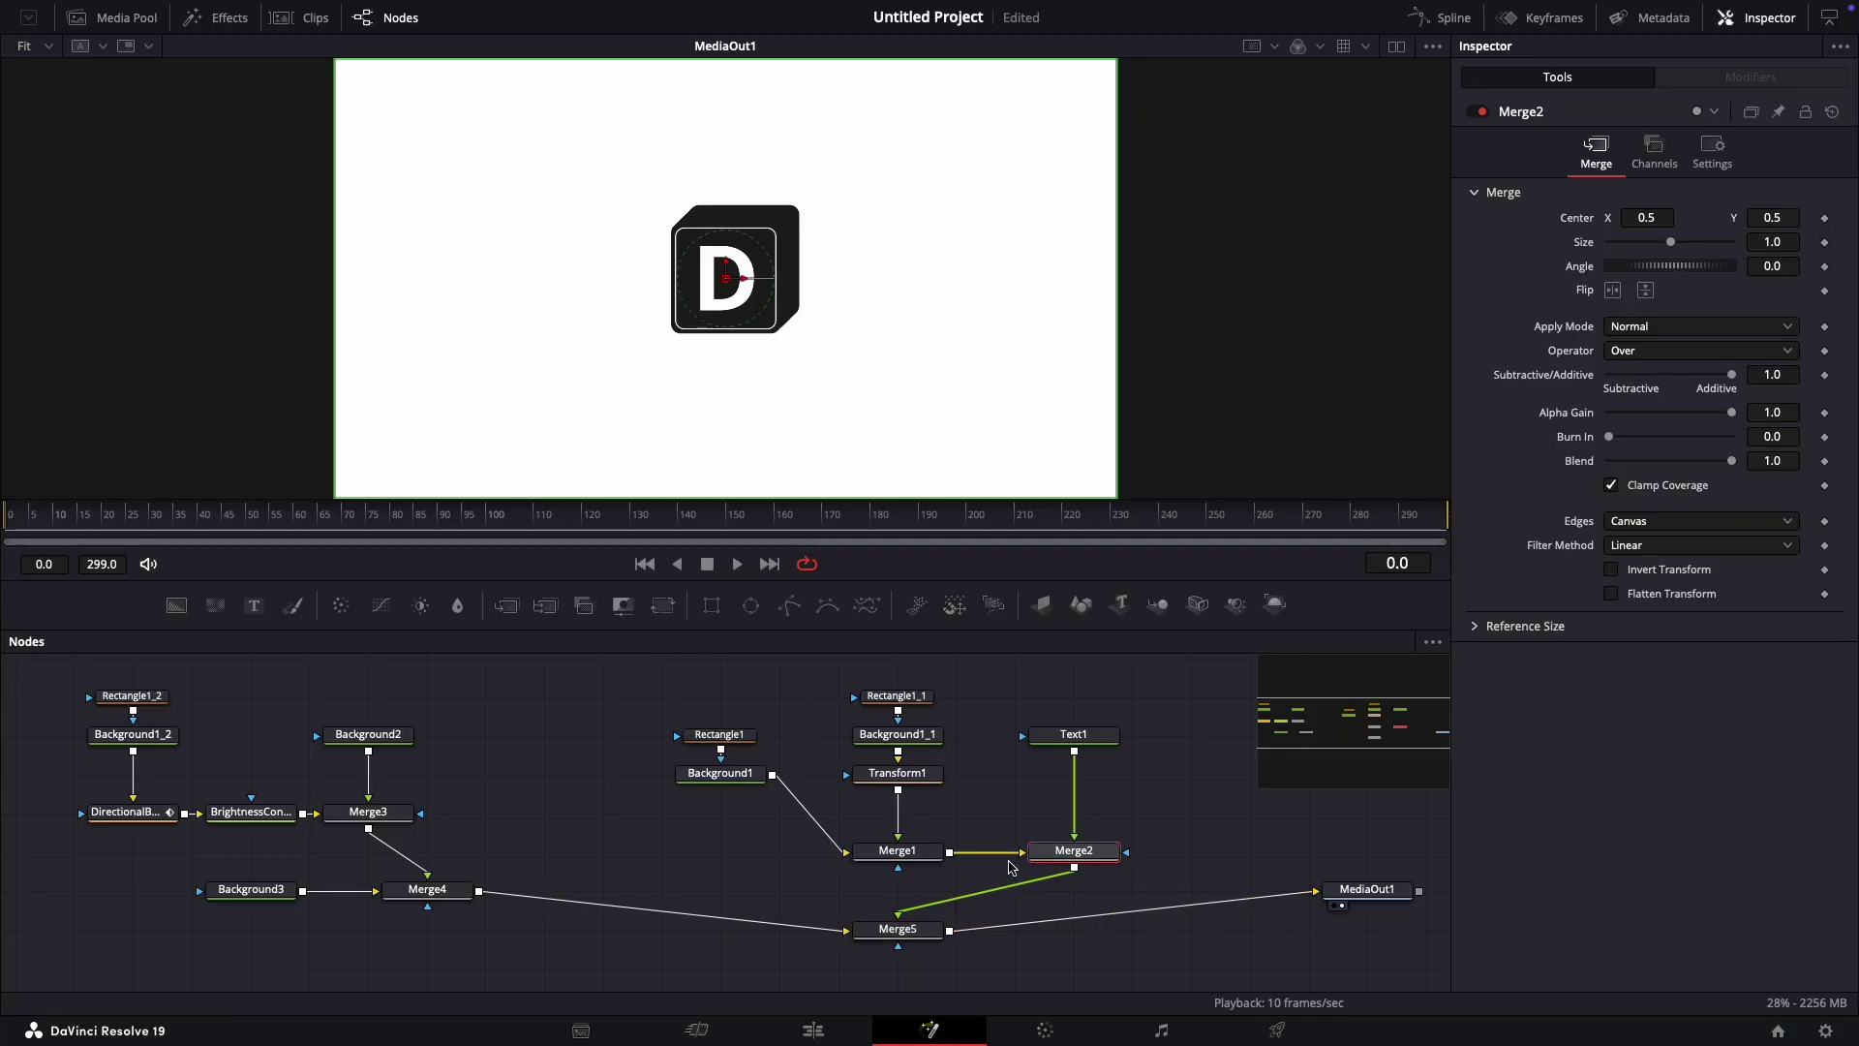
click(662, 606)
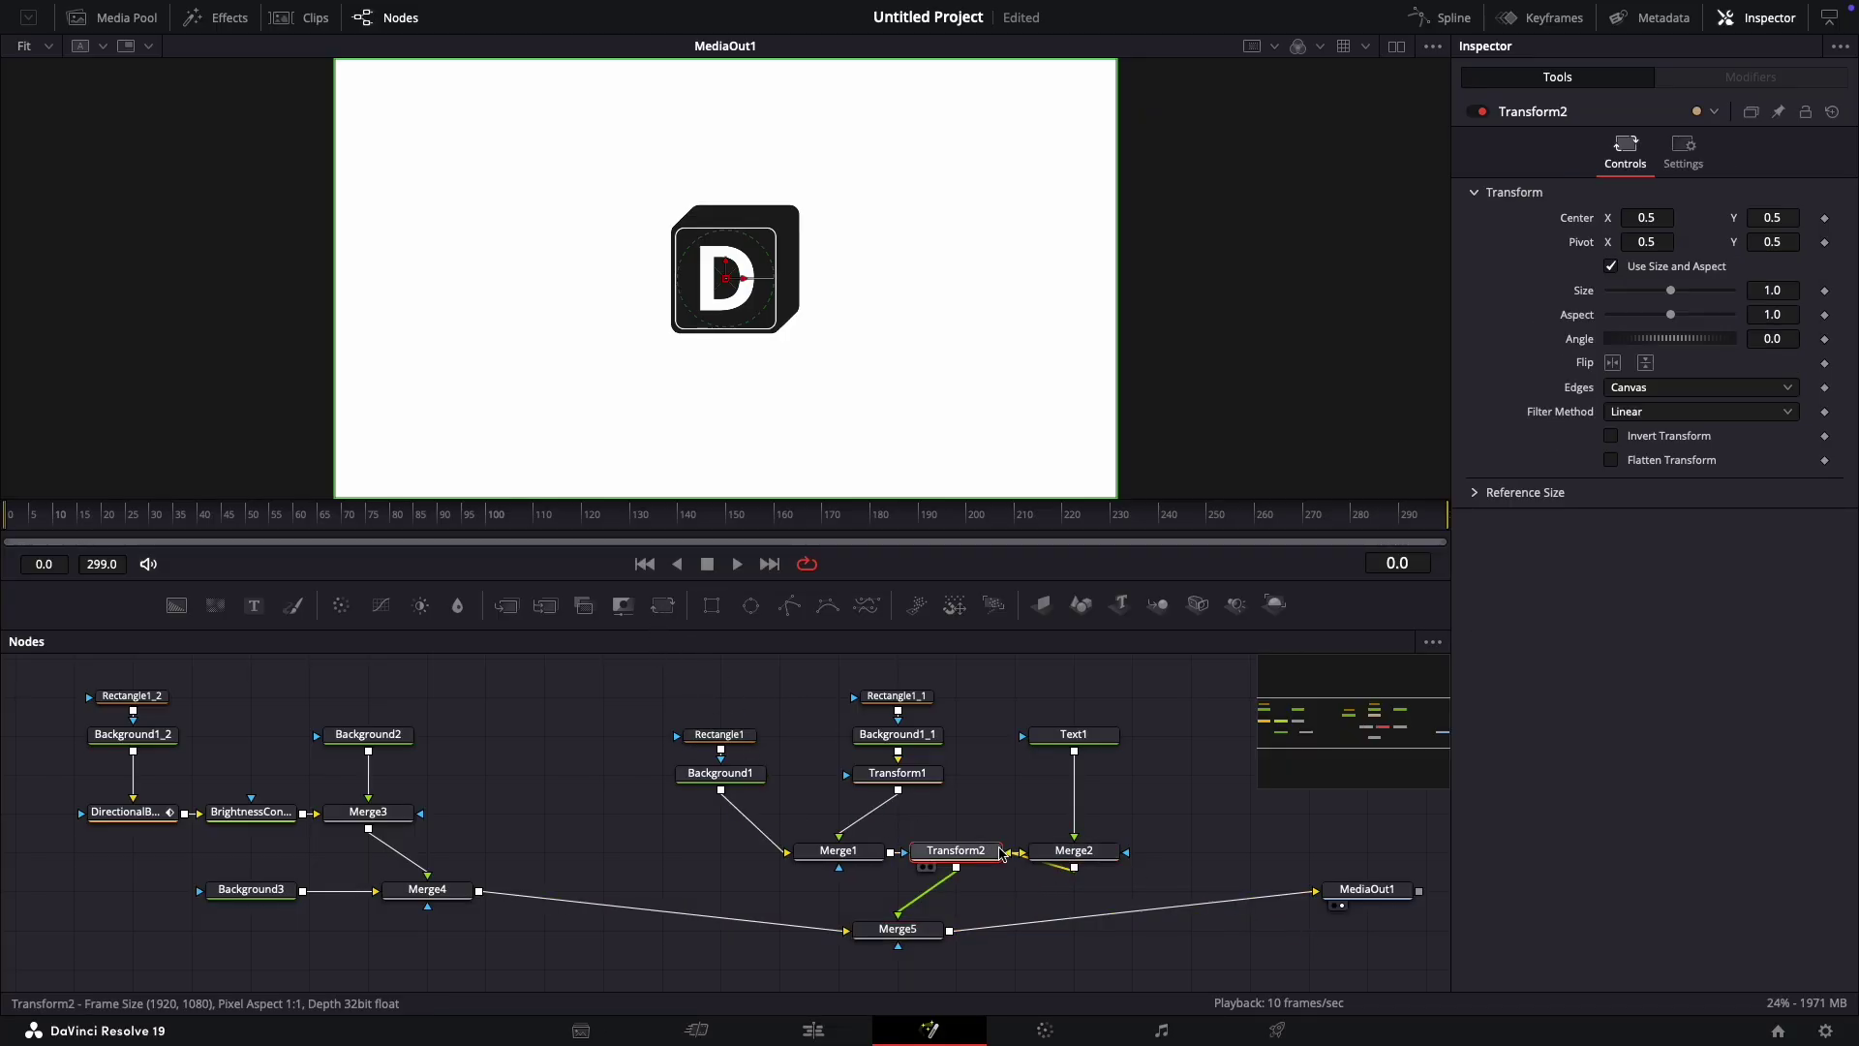
drag(967, 853, 1025, 891)
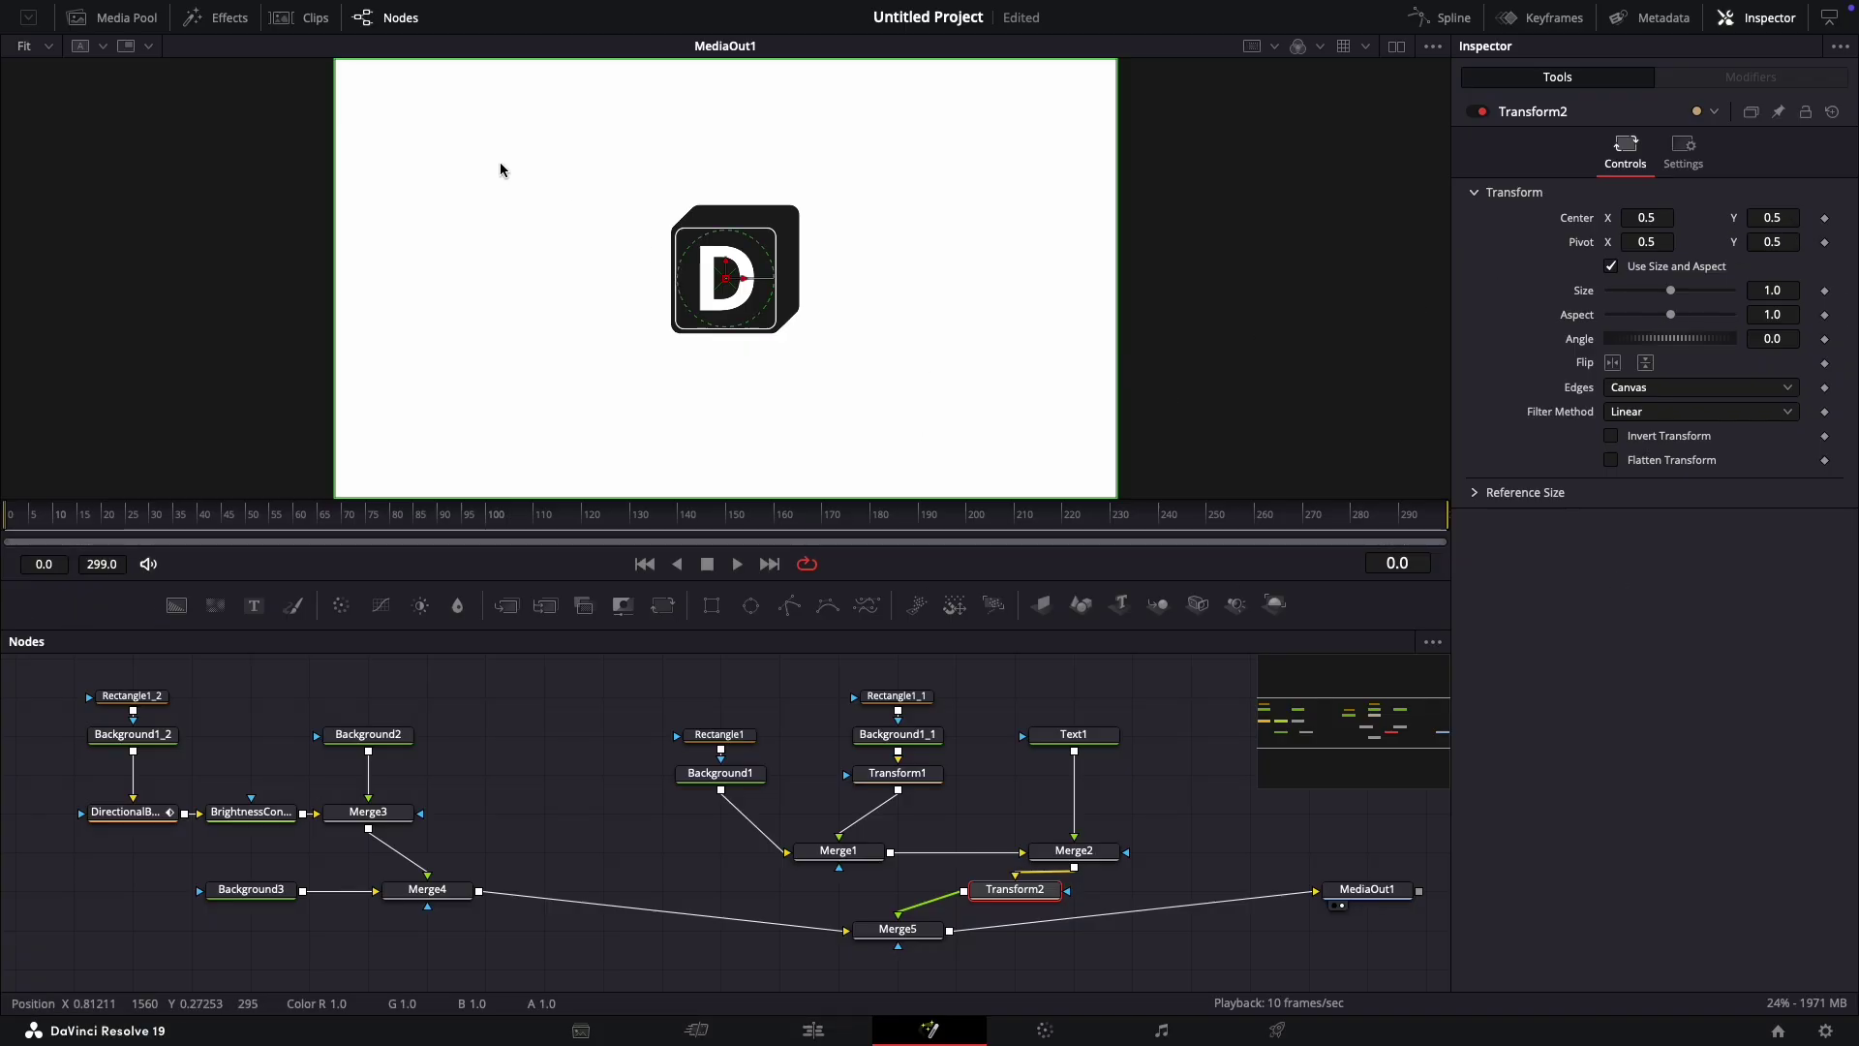
Step: Colour Background2 purple (R 0.568627, G 0.266666, B 0.780392)
click(371, 739)
click(1662, 311)
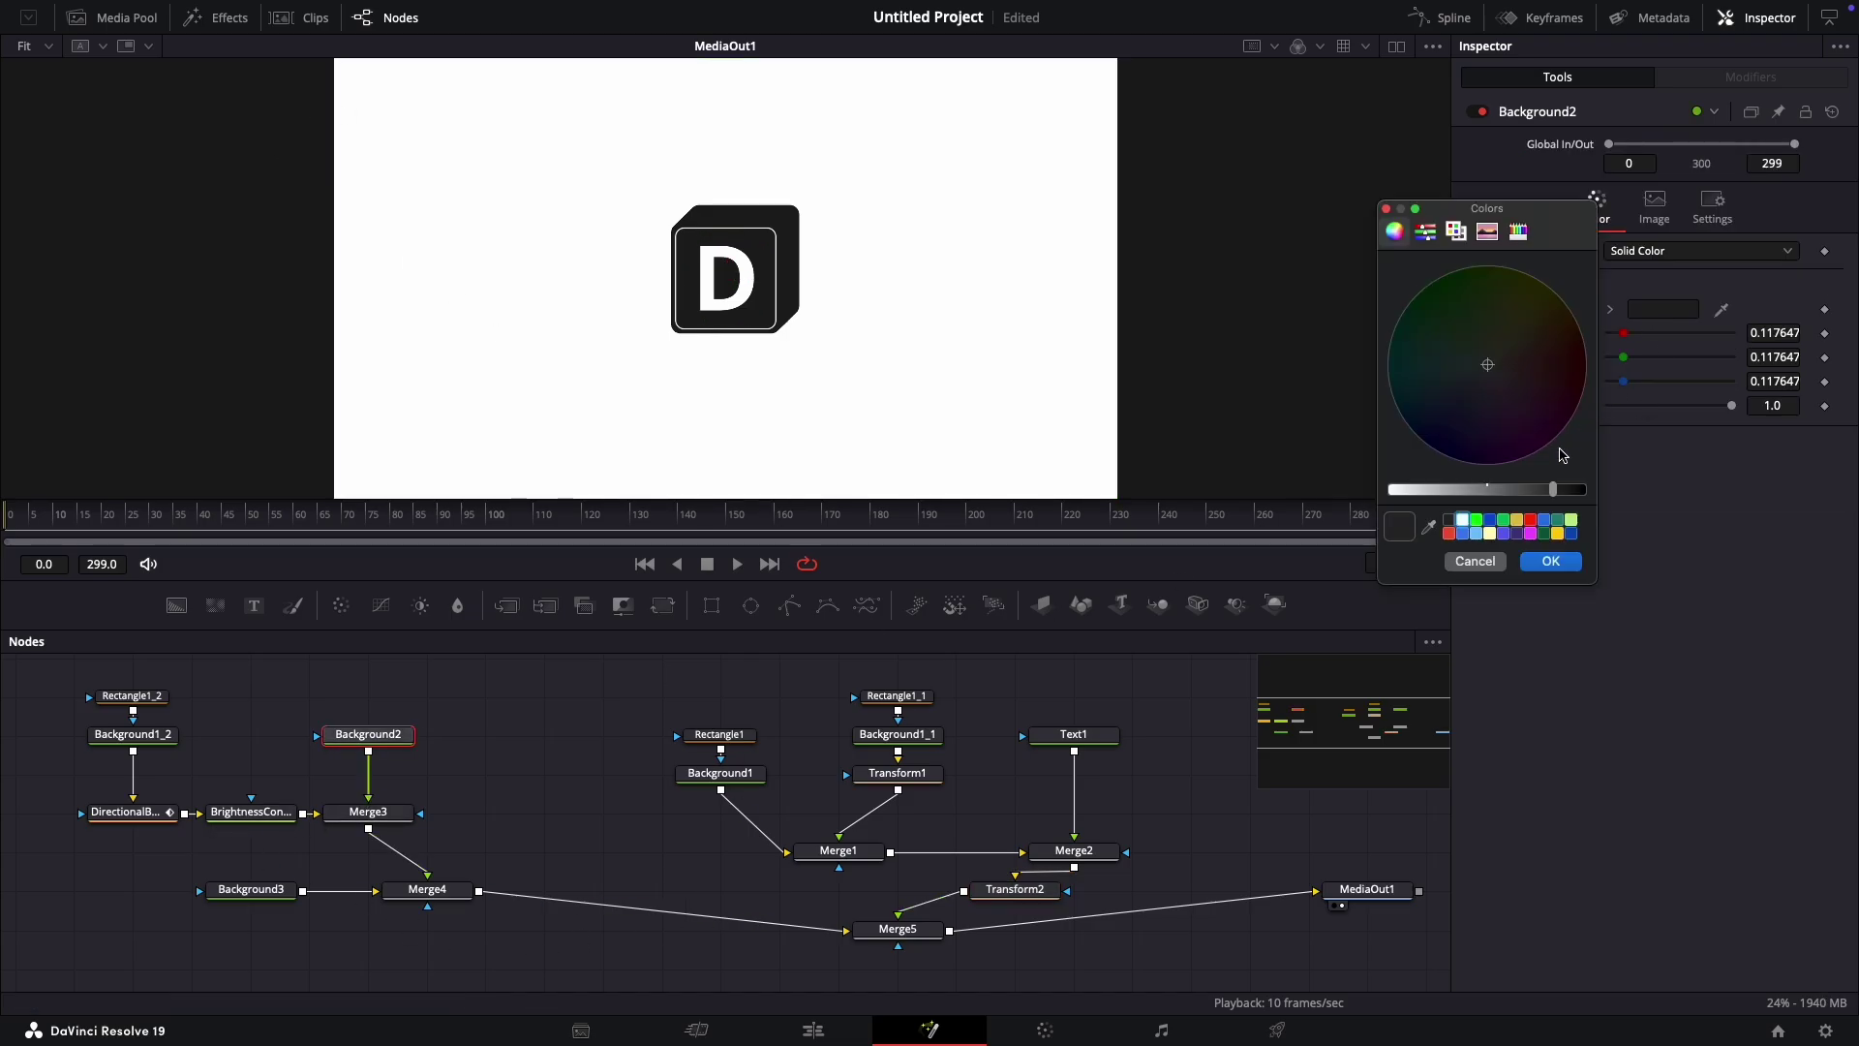
click(1436, 489)
drag(1475, 421, 1493, 429)
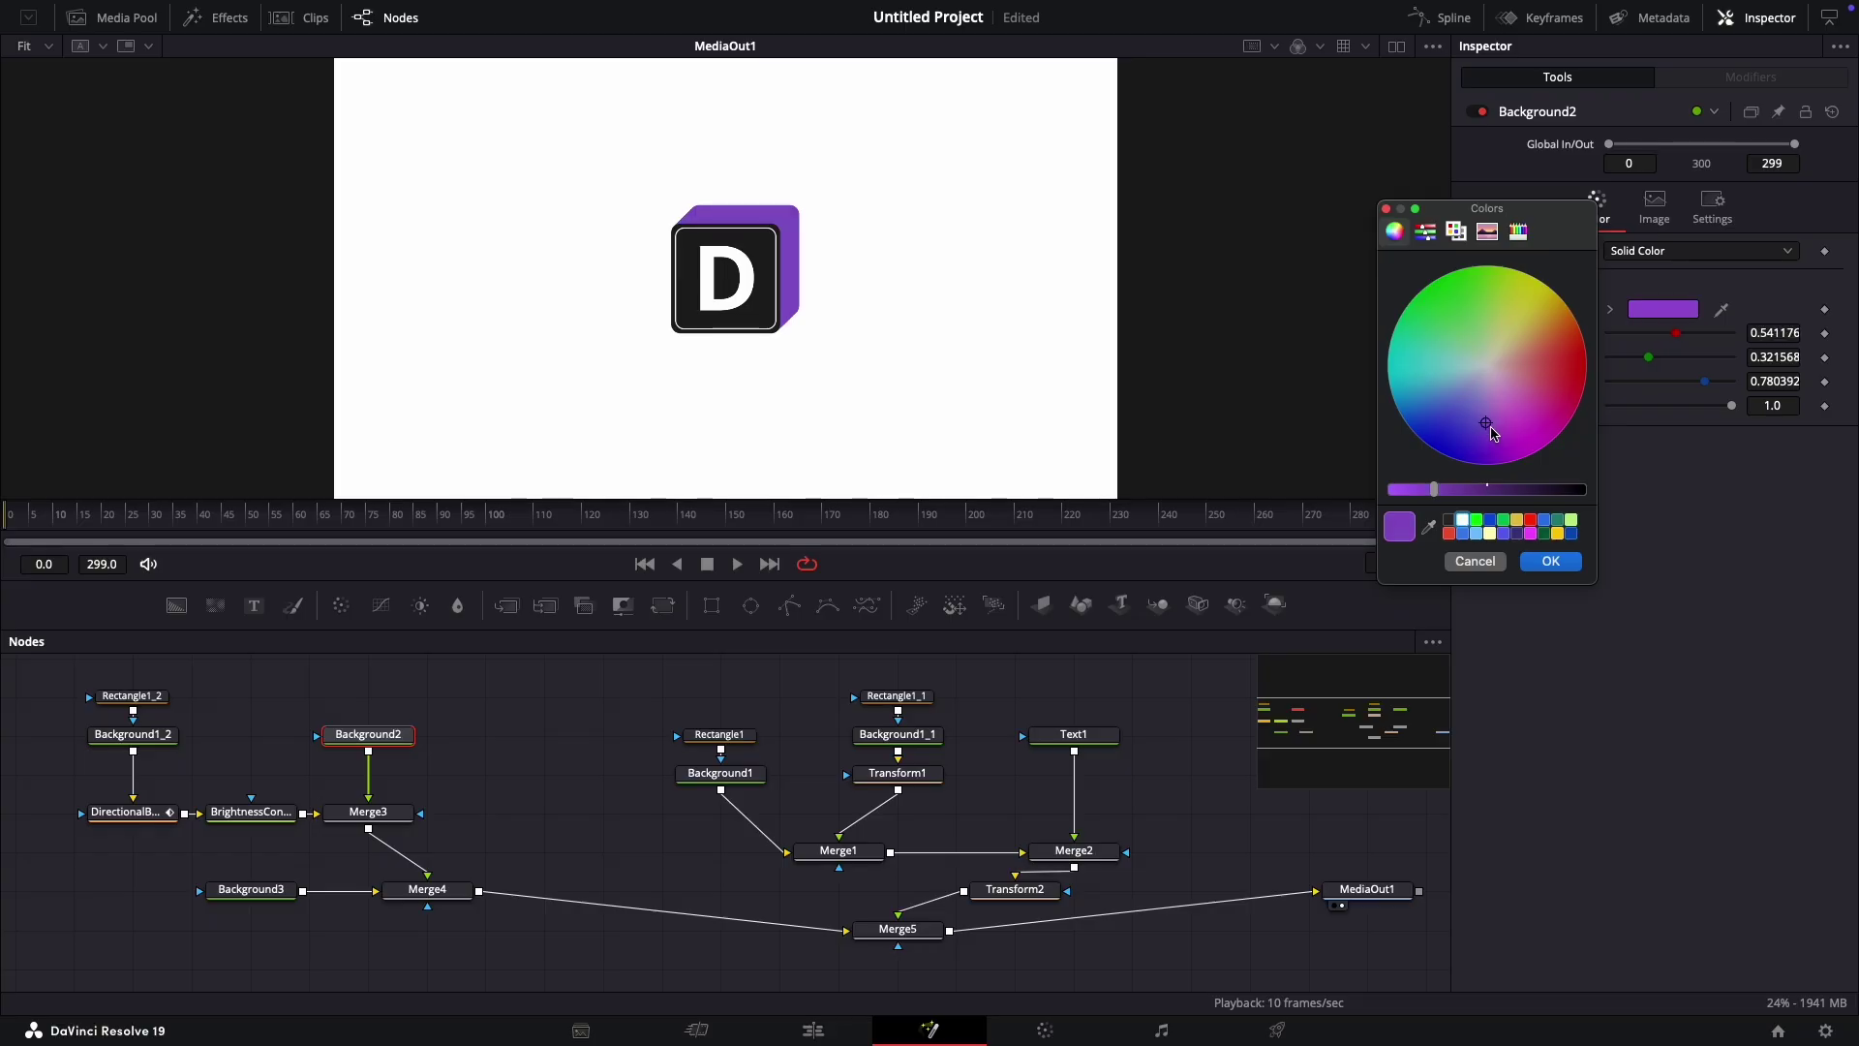
click(1550, 561)
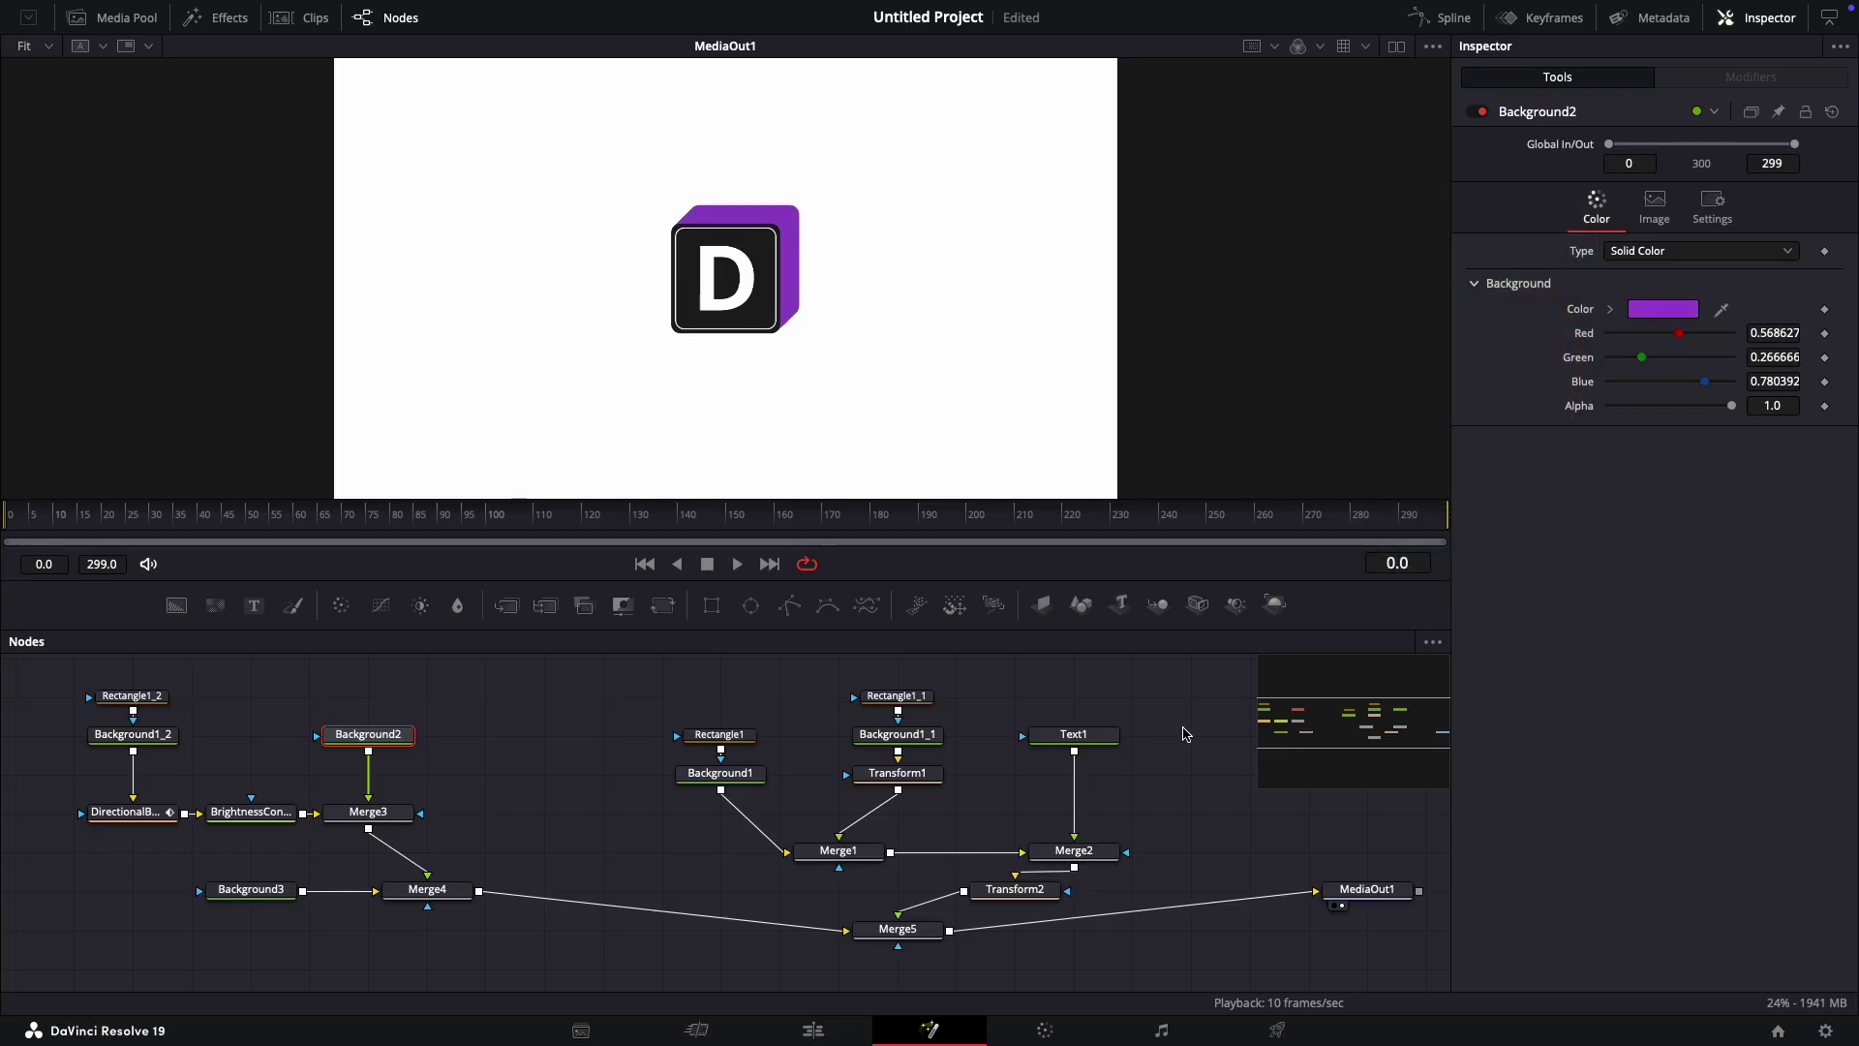
click(1054, 887)
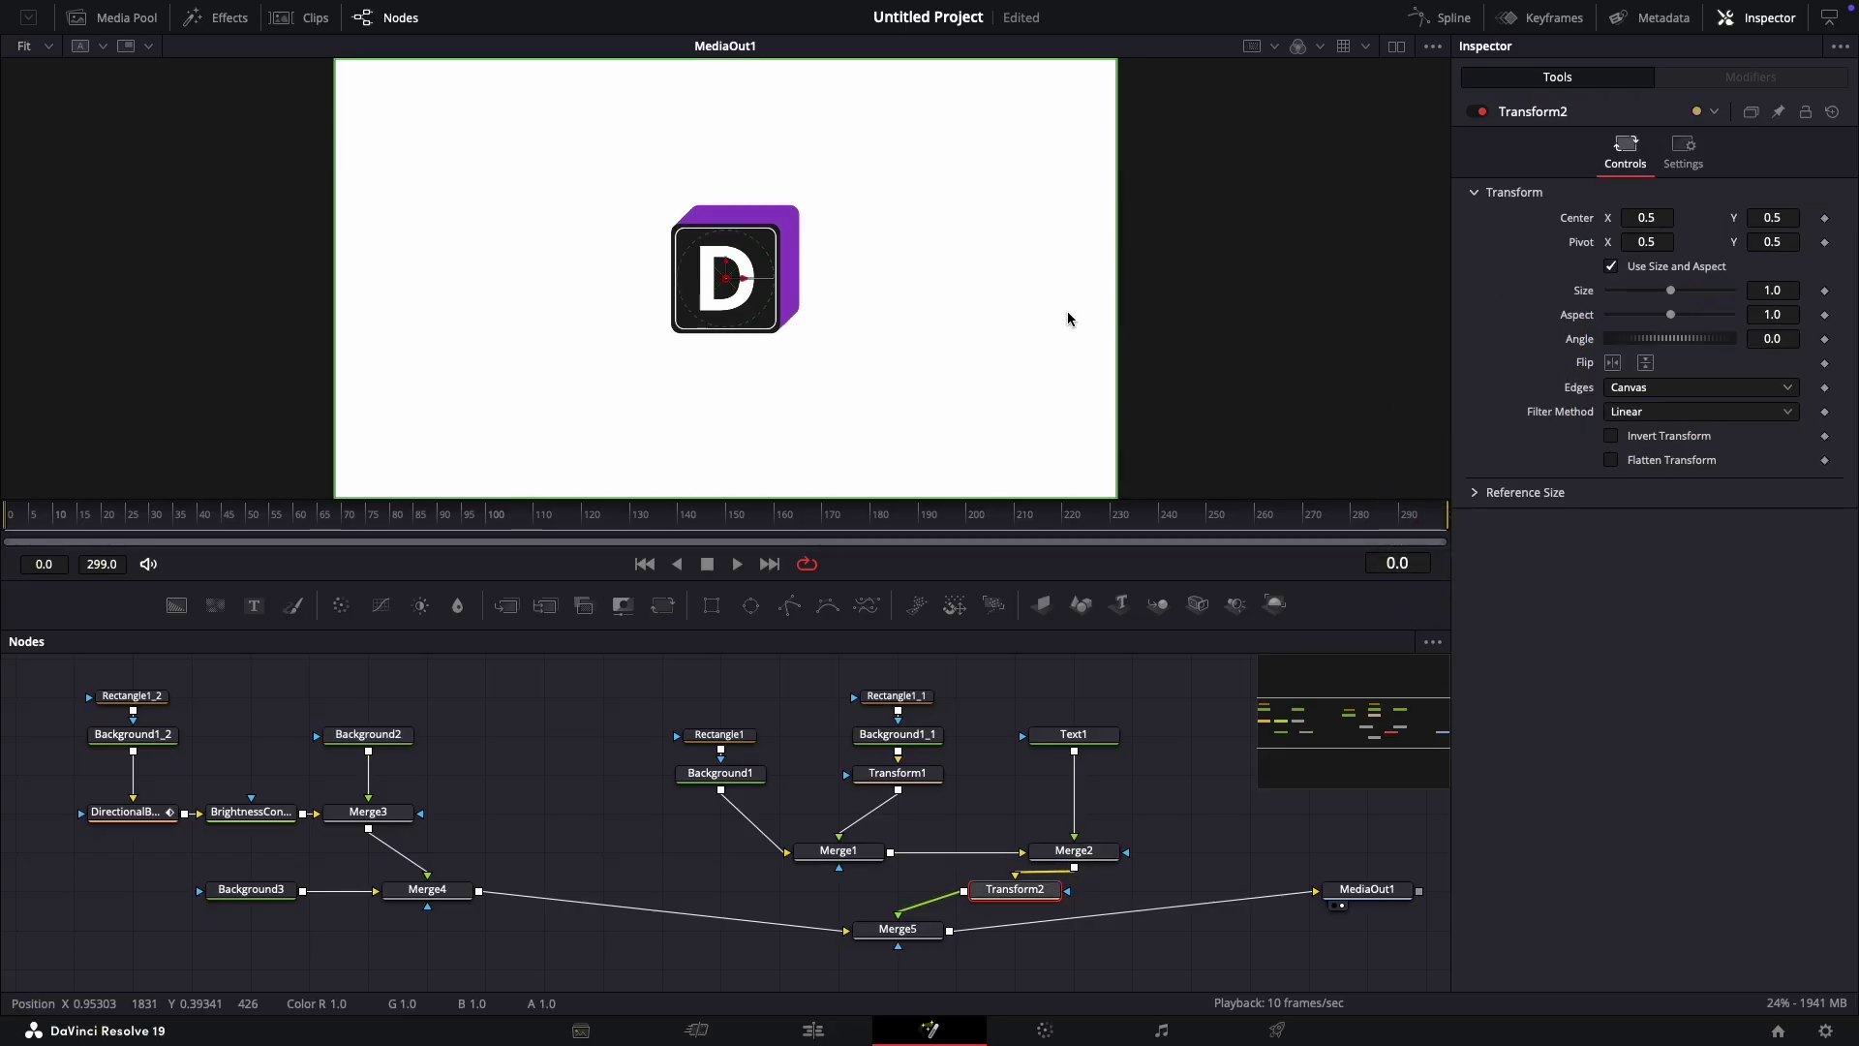
Step: Offset Transform2's Center to 0.524, 0.543 with the viewer at 100%
drag(726, 277, 726, 259)
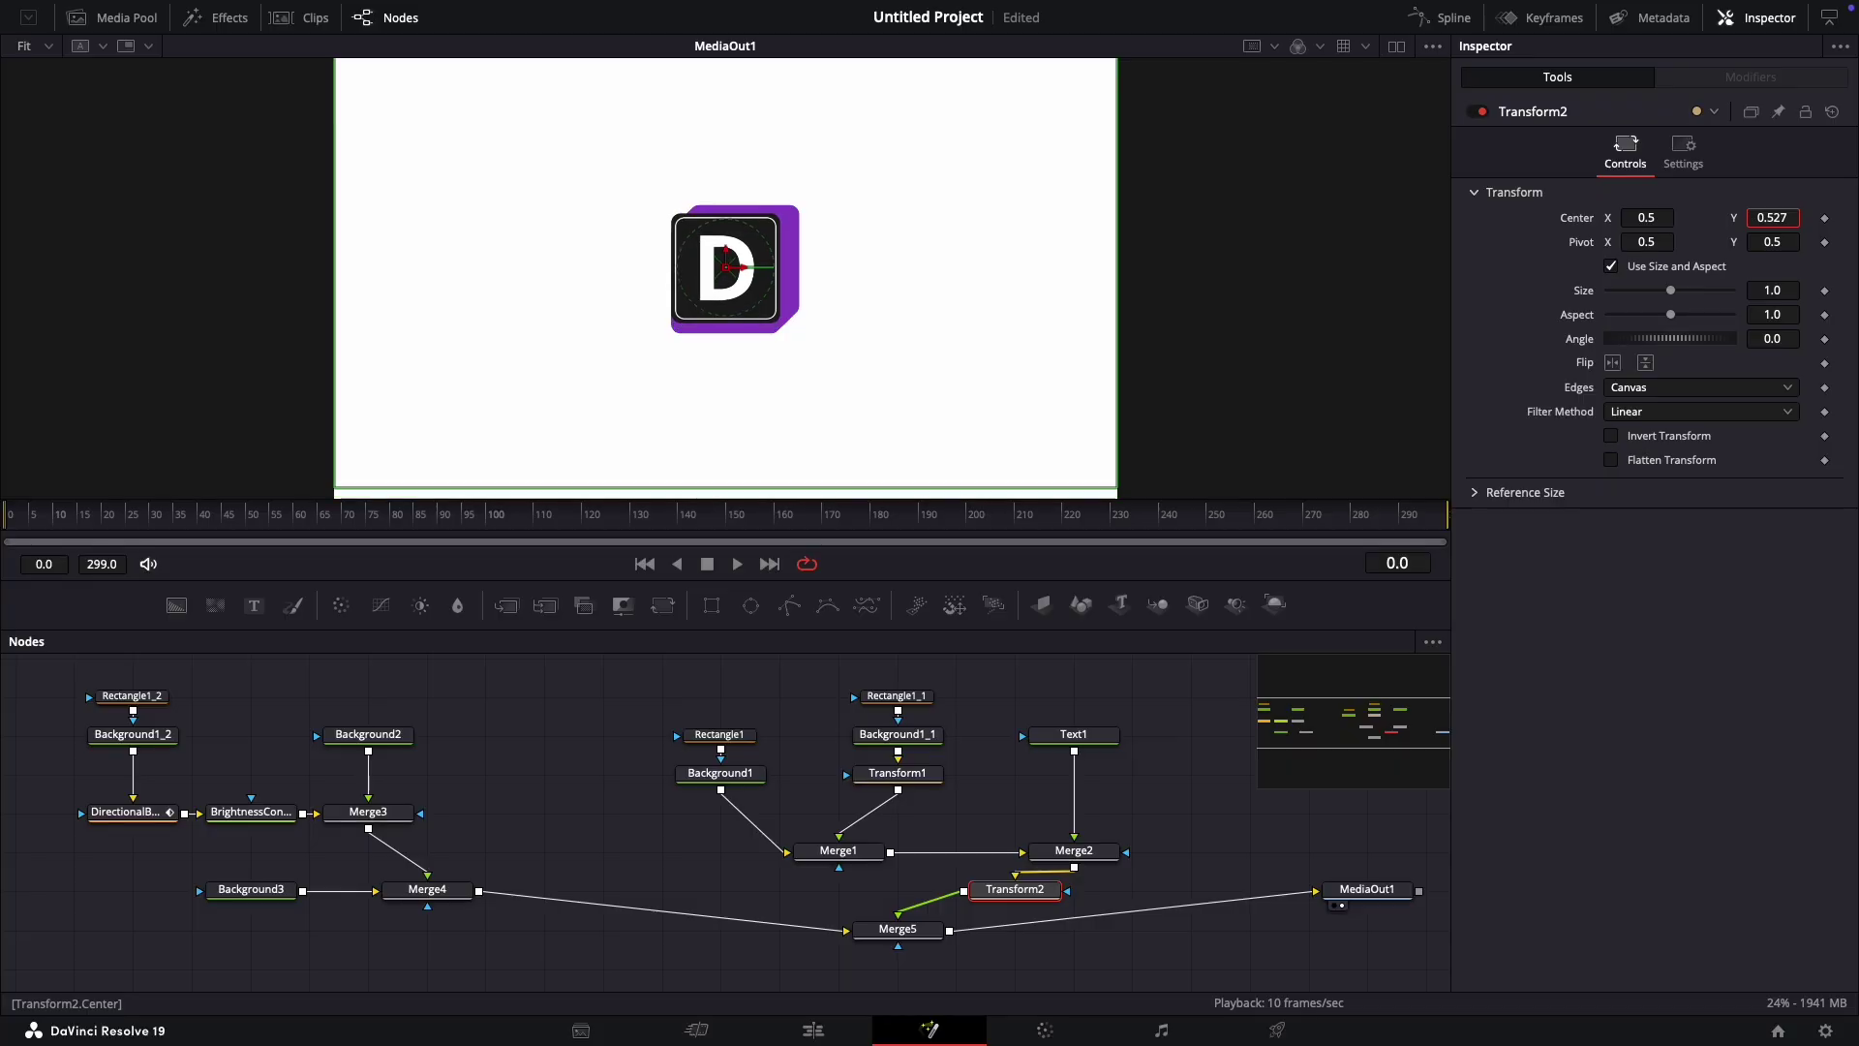
drag(1772, 217, 1766, 219)
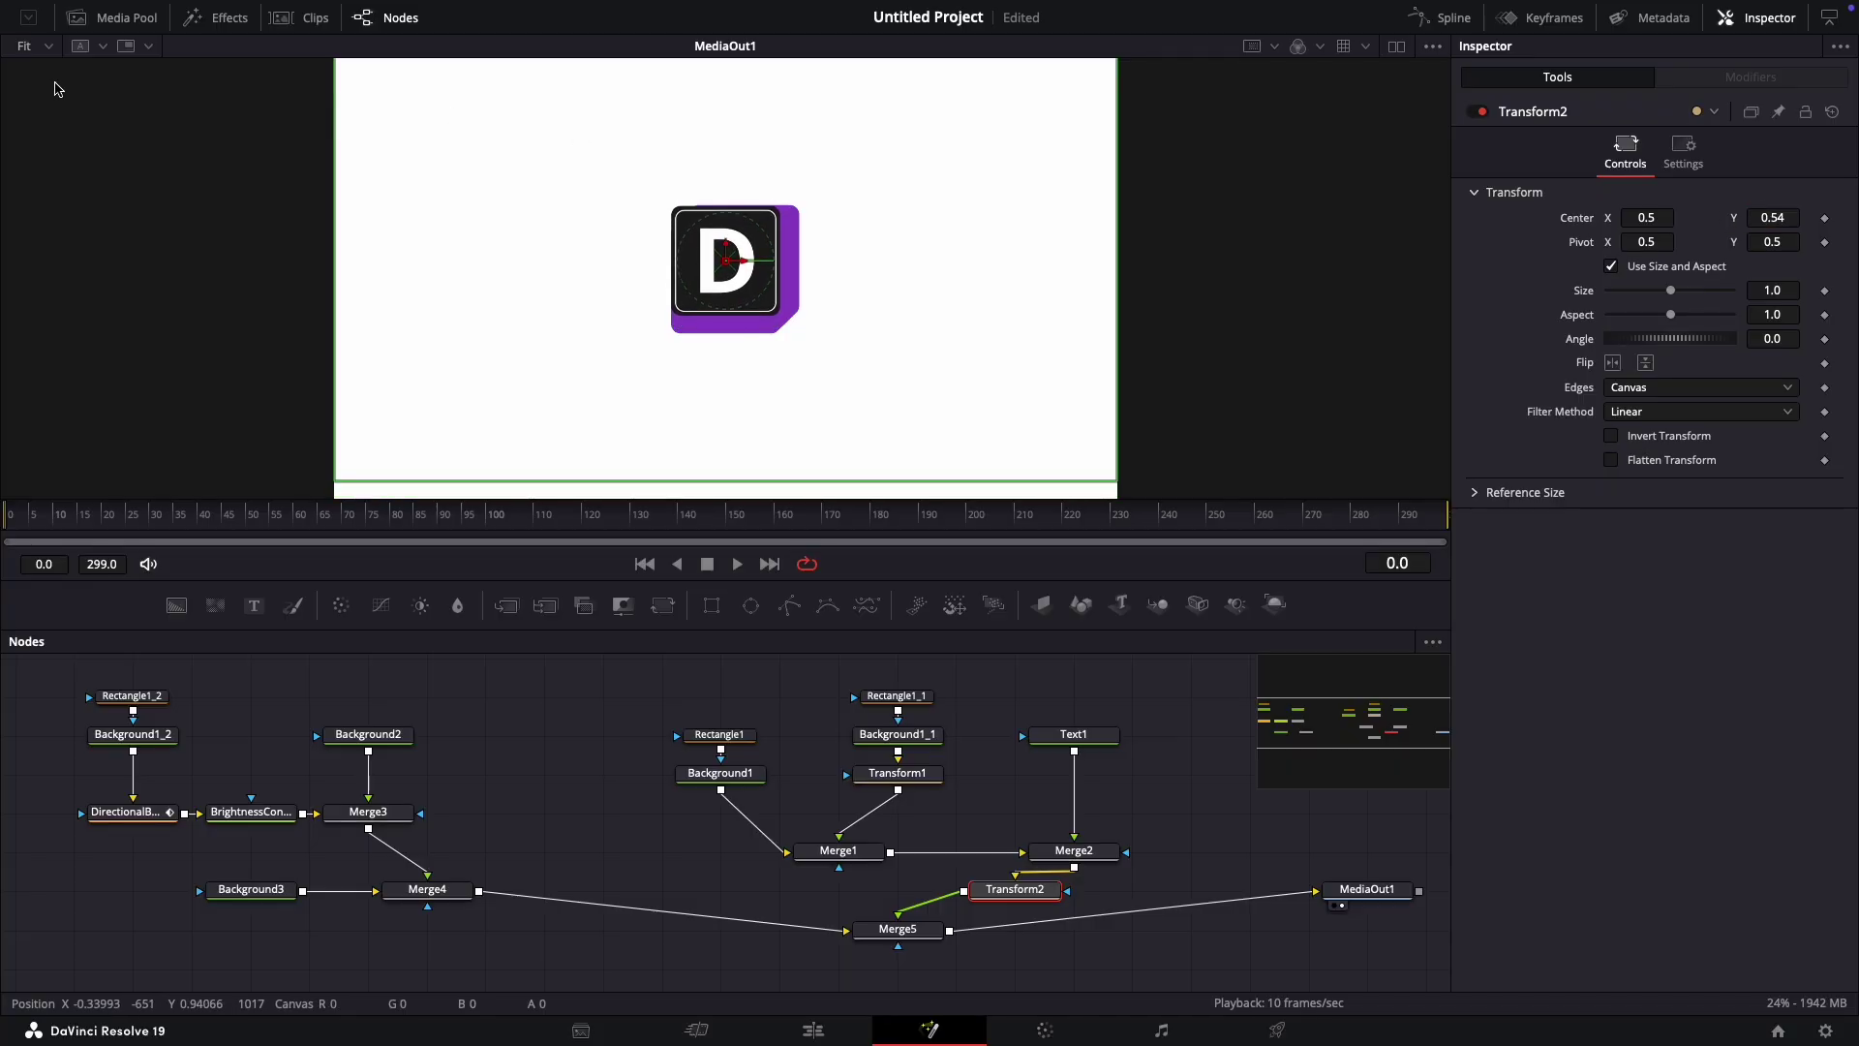
click(49, 53)
click(54, 138)
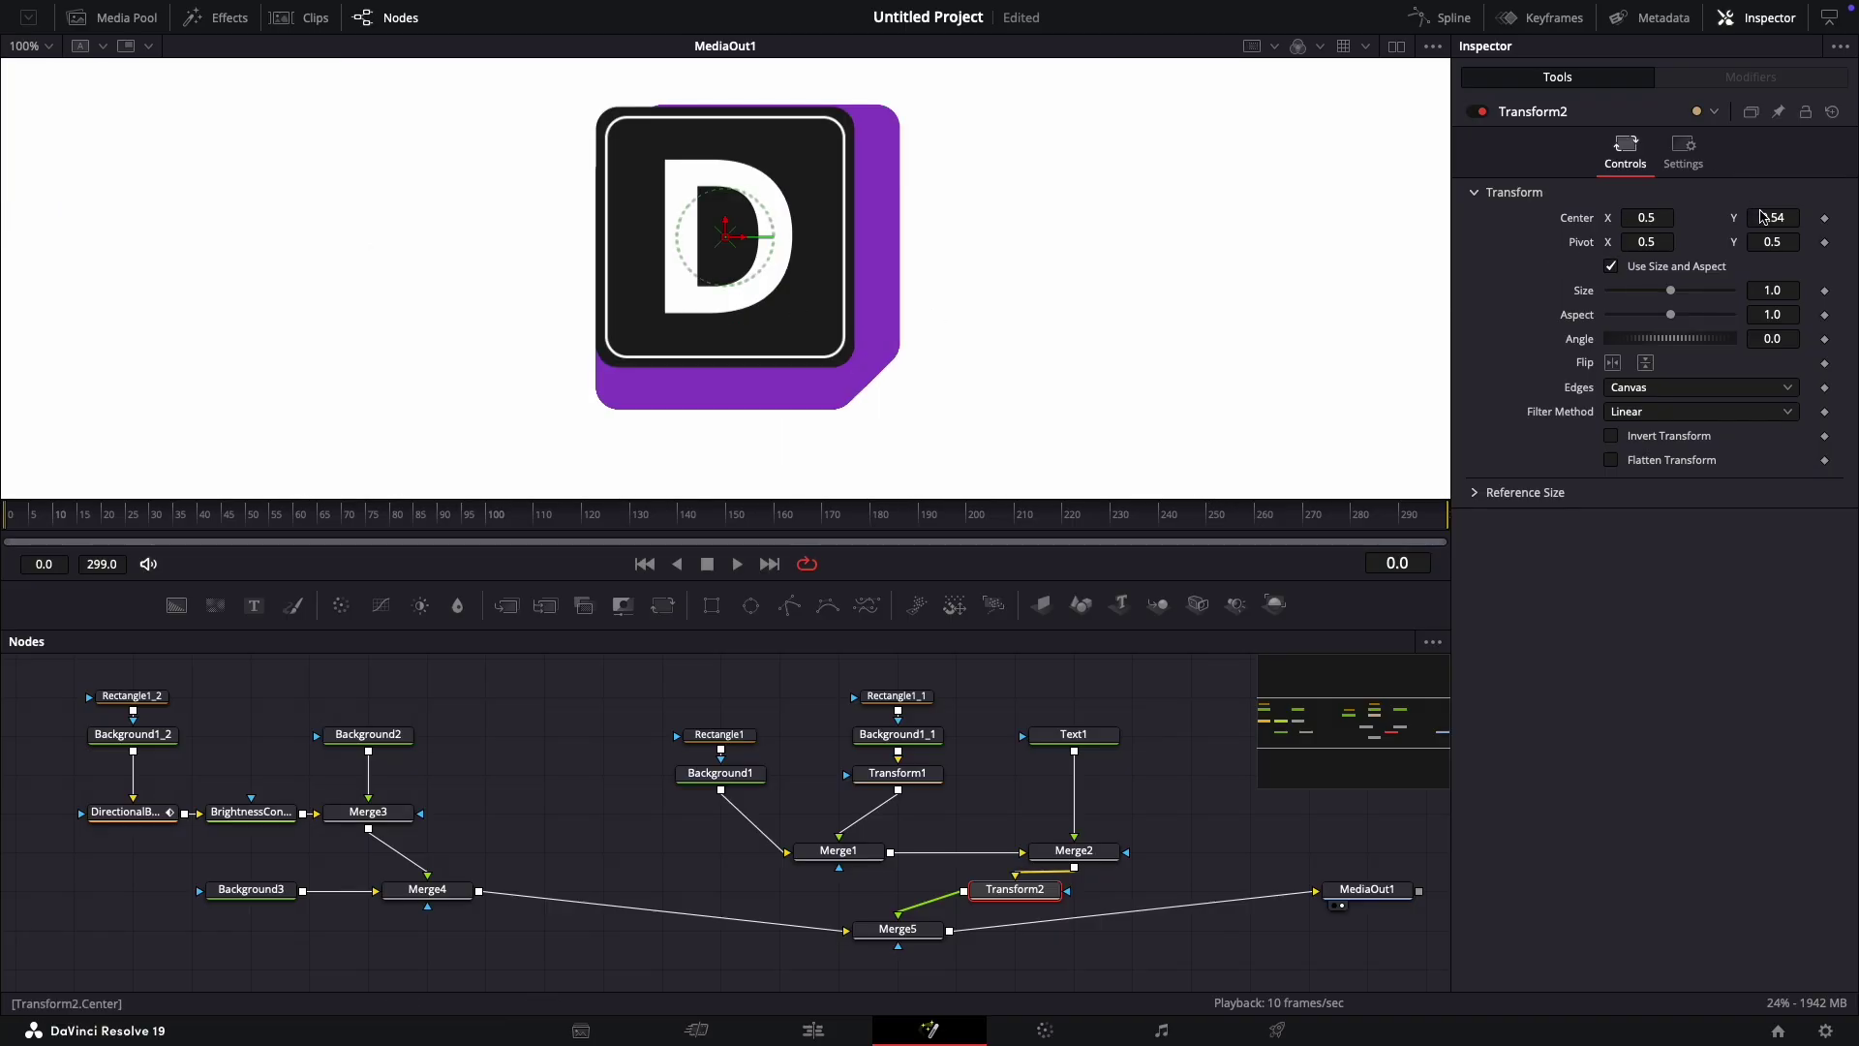
drag(1764, 217, 1665, 228)
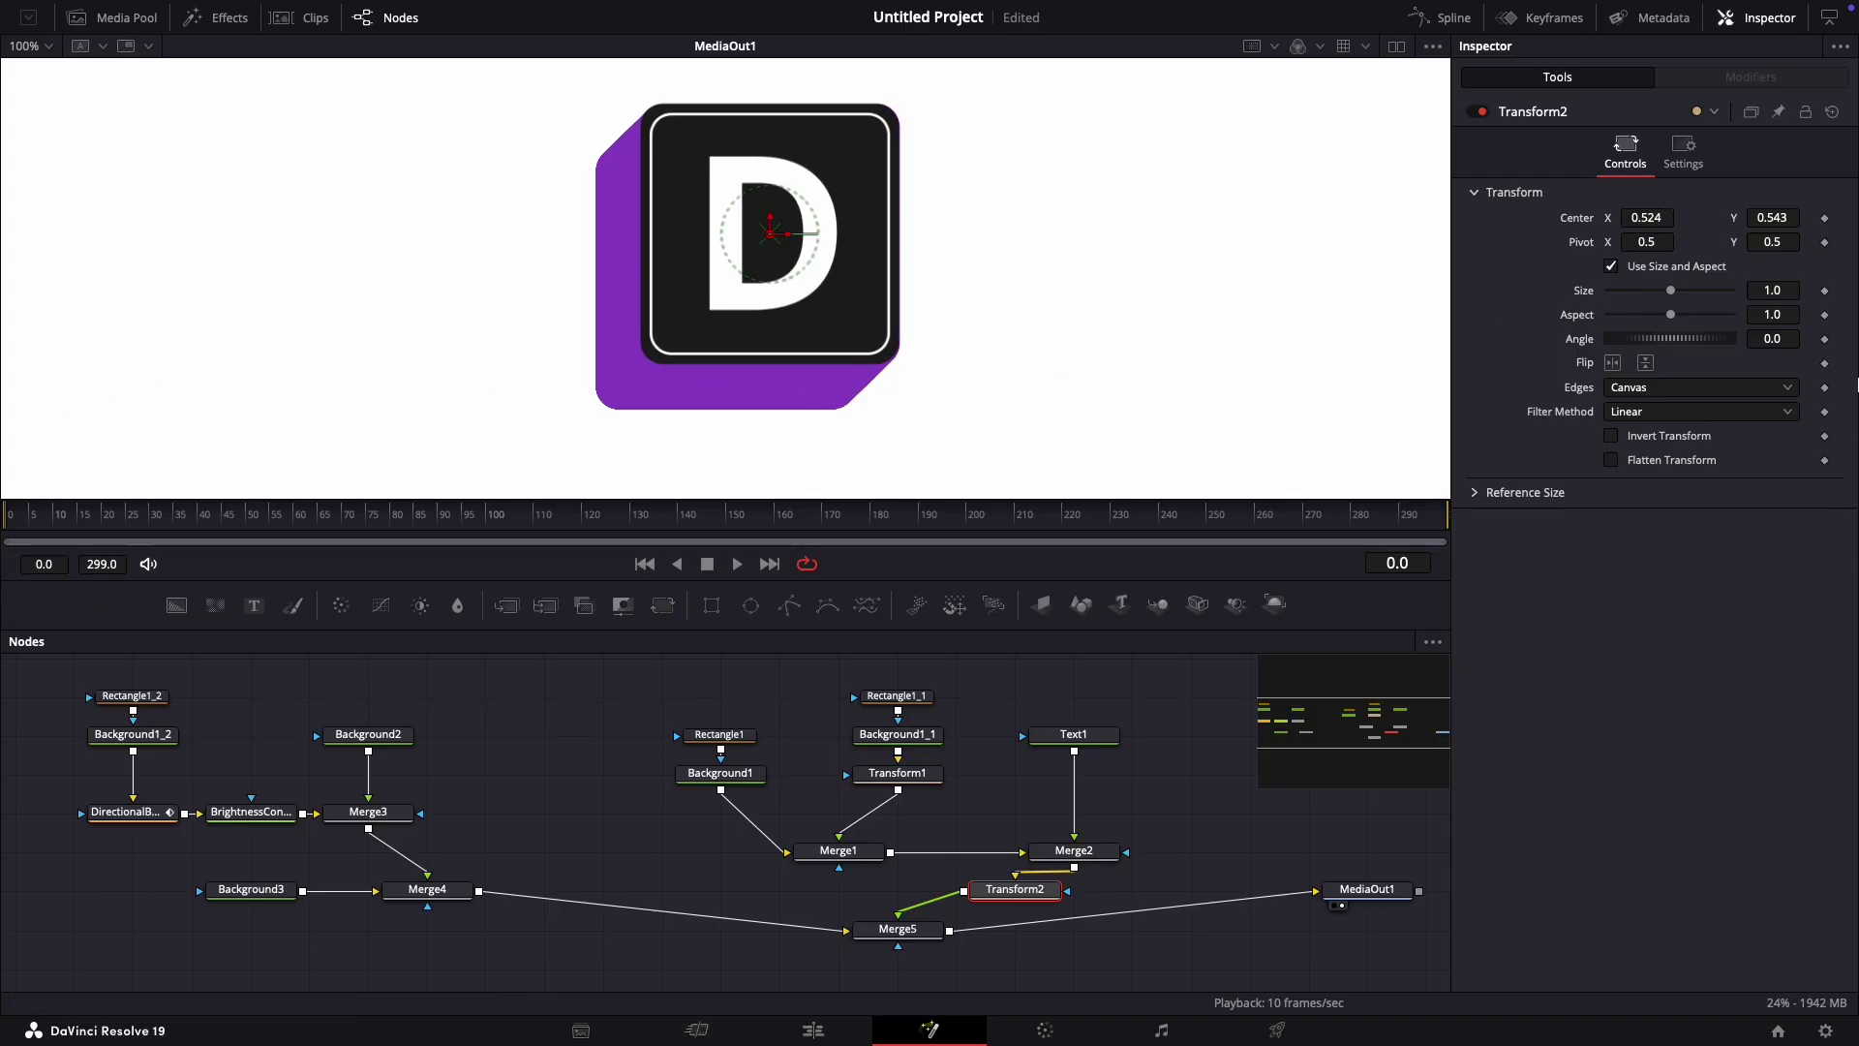
Step: Keyframe Center at frames 0, 5 and 10, lowering frame 5 to 0.5, 0.5
click(1824, 218)
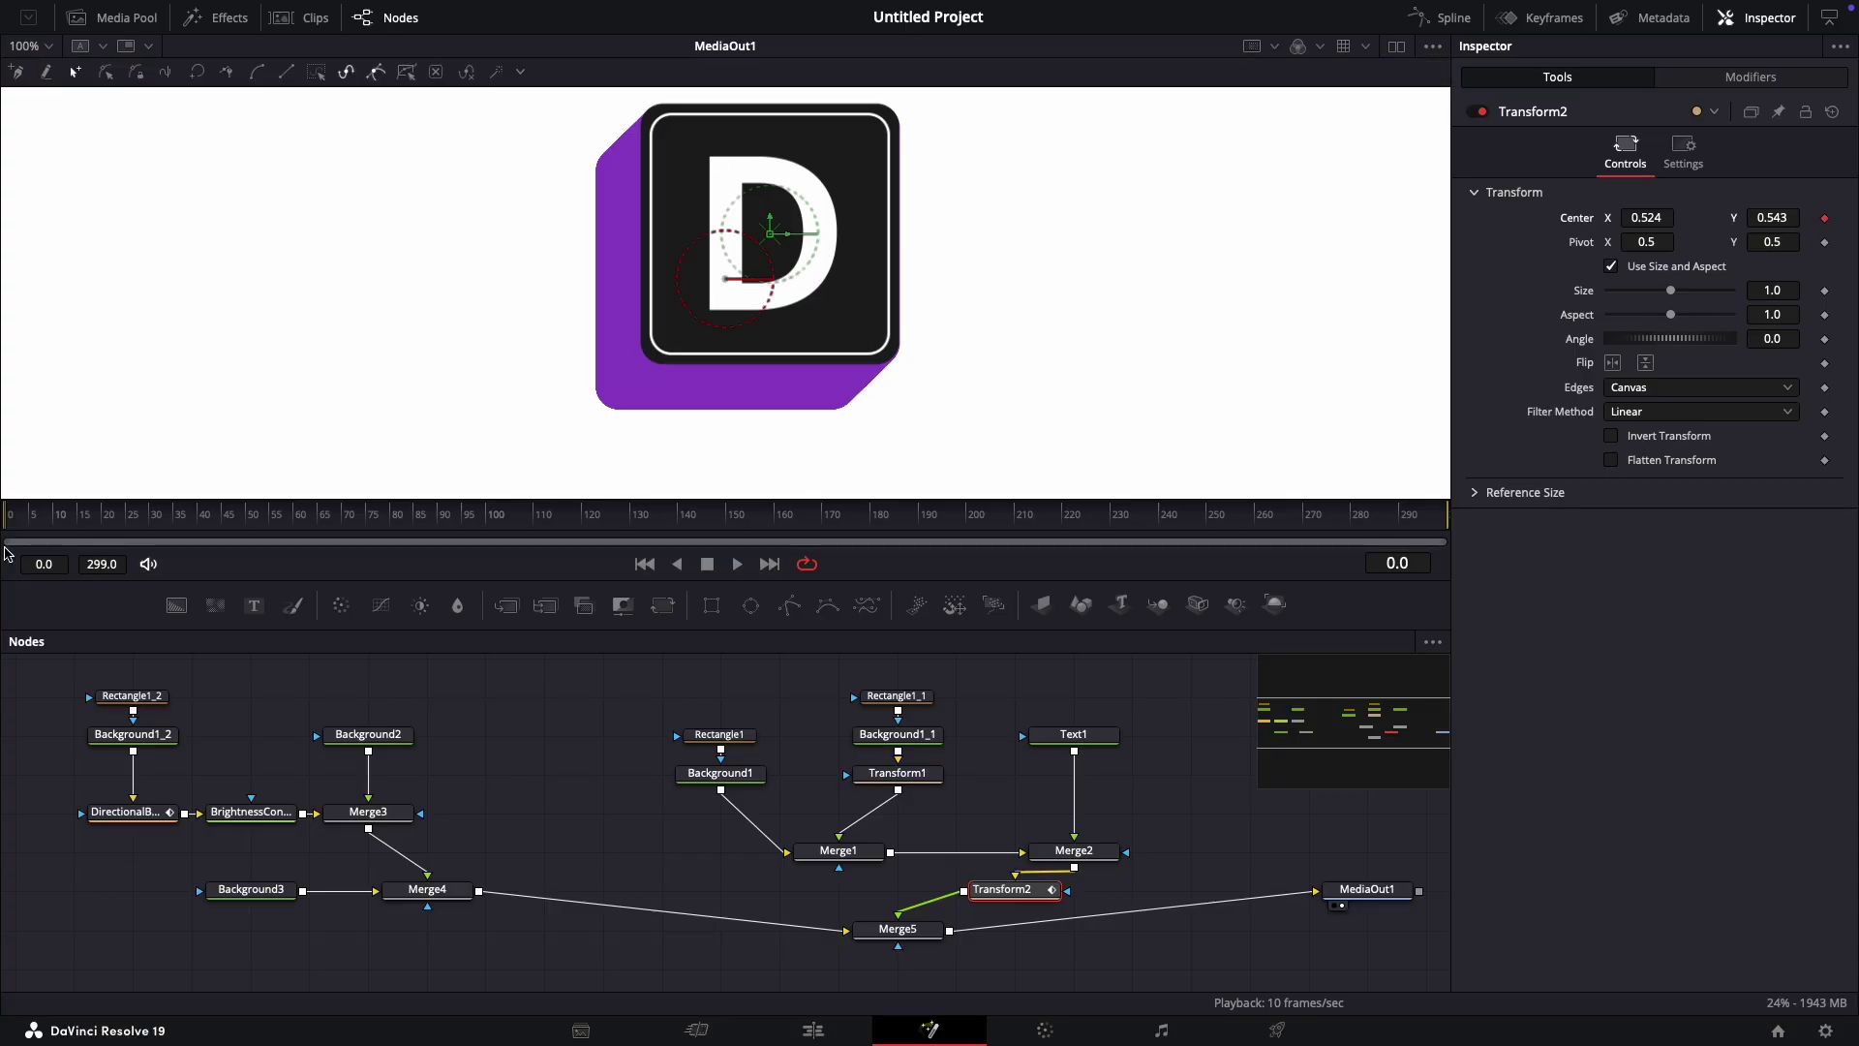
click(34, 524)
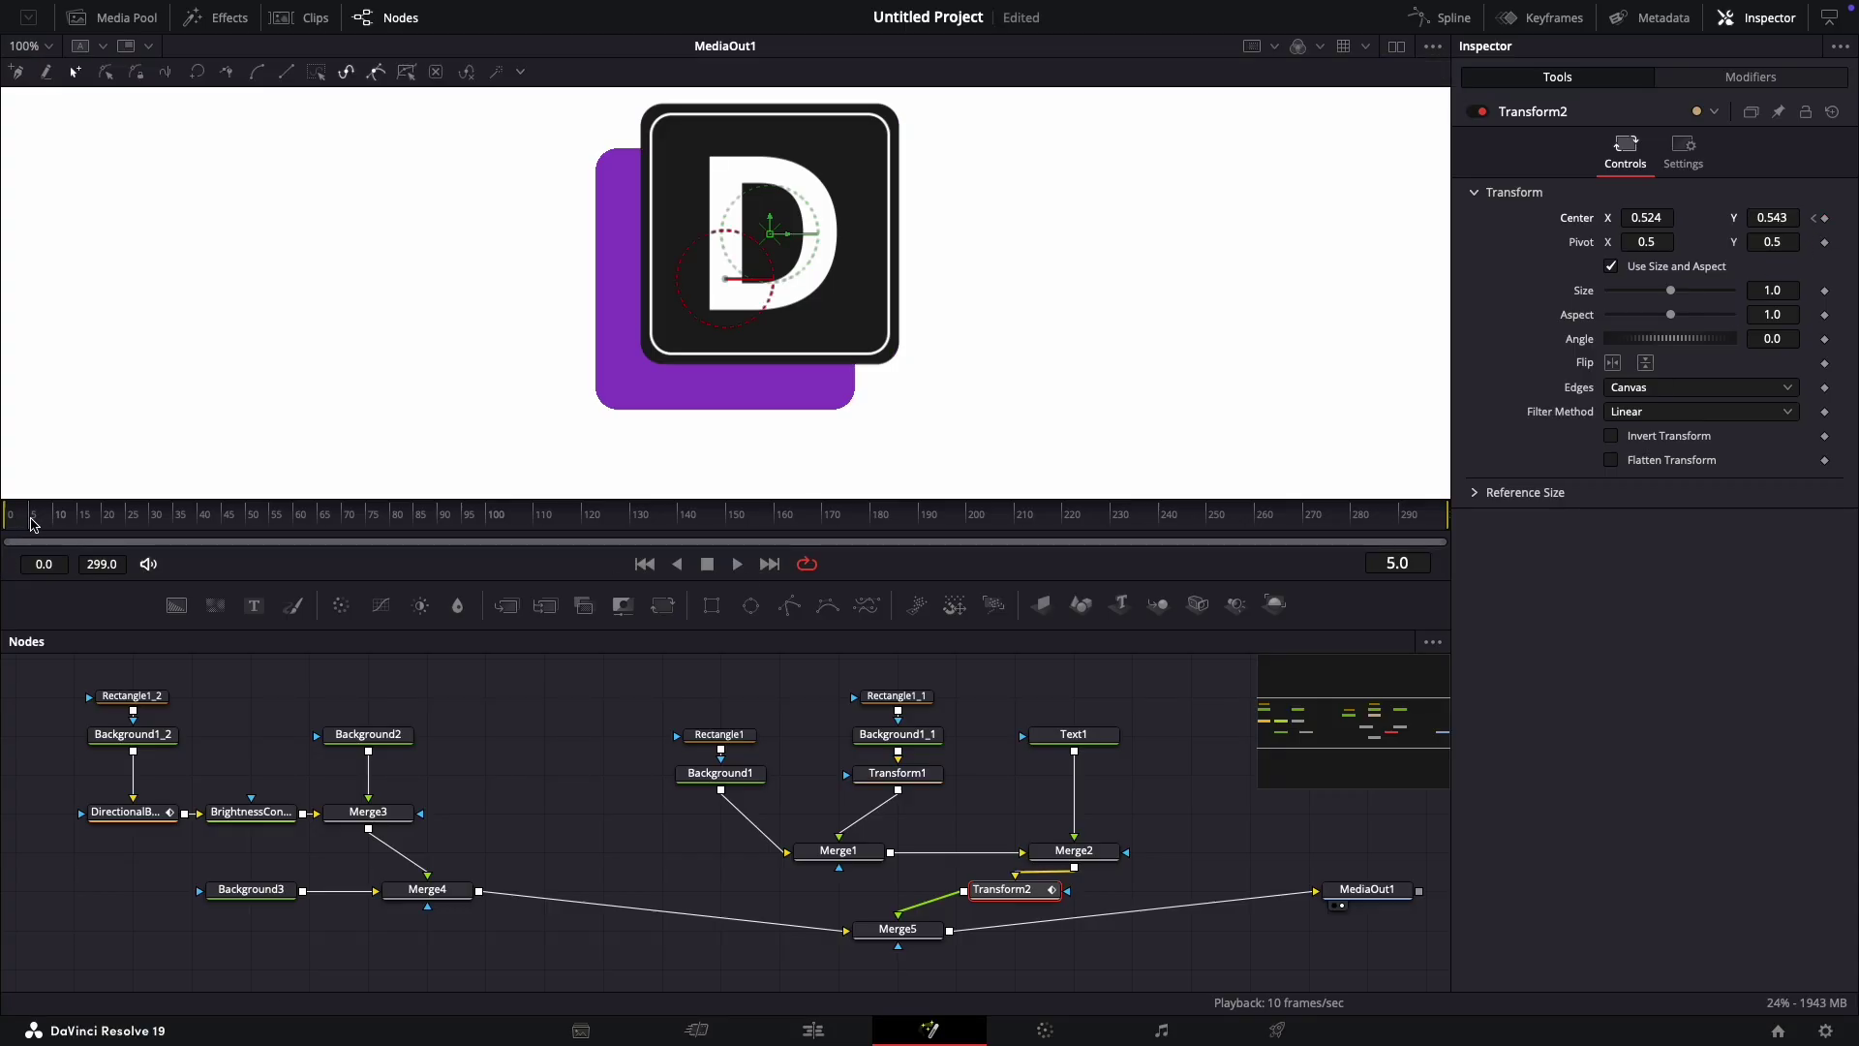
click(1825, 220)
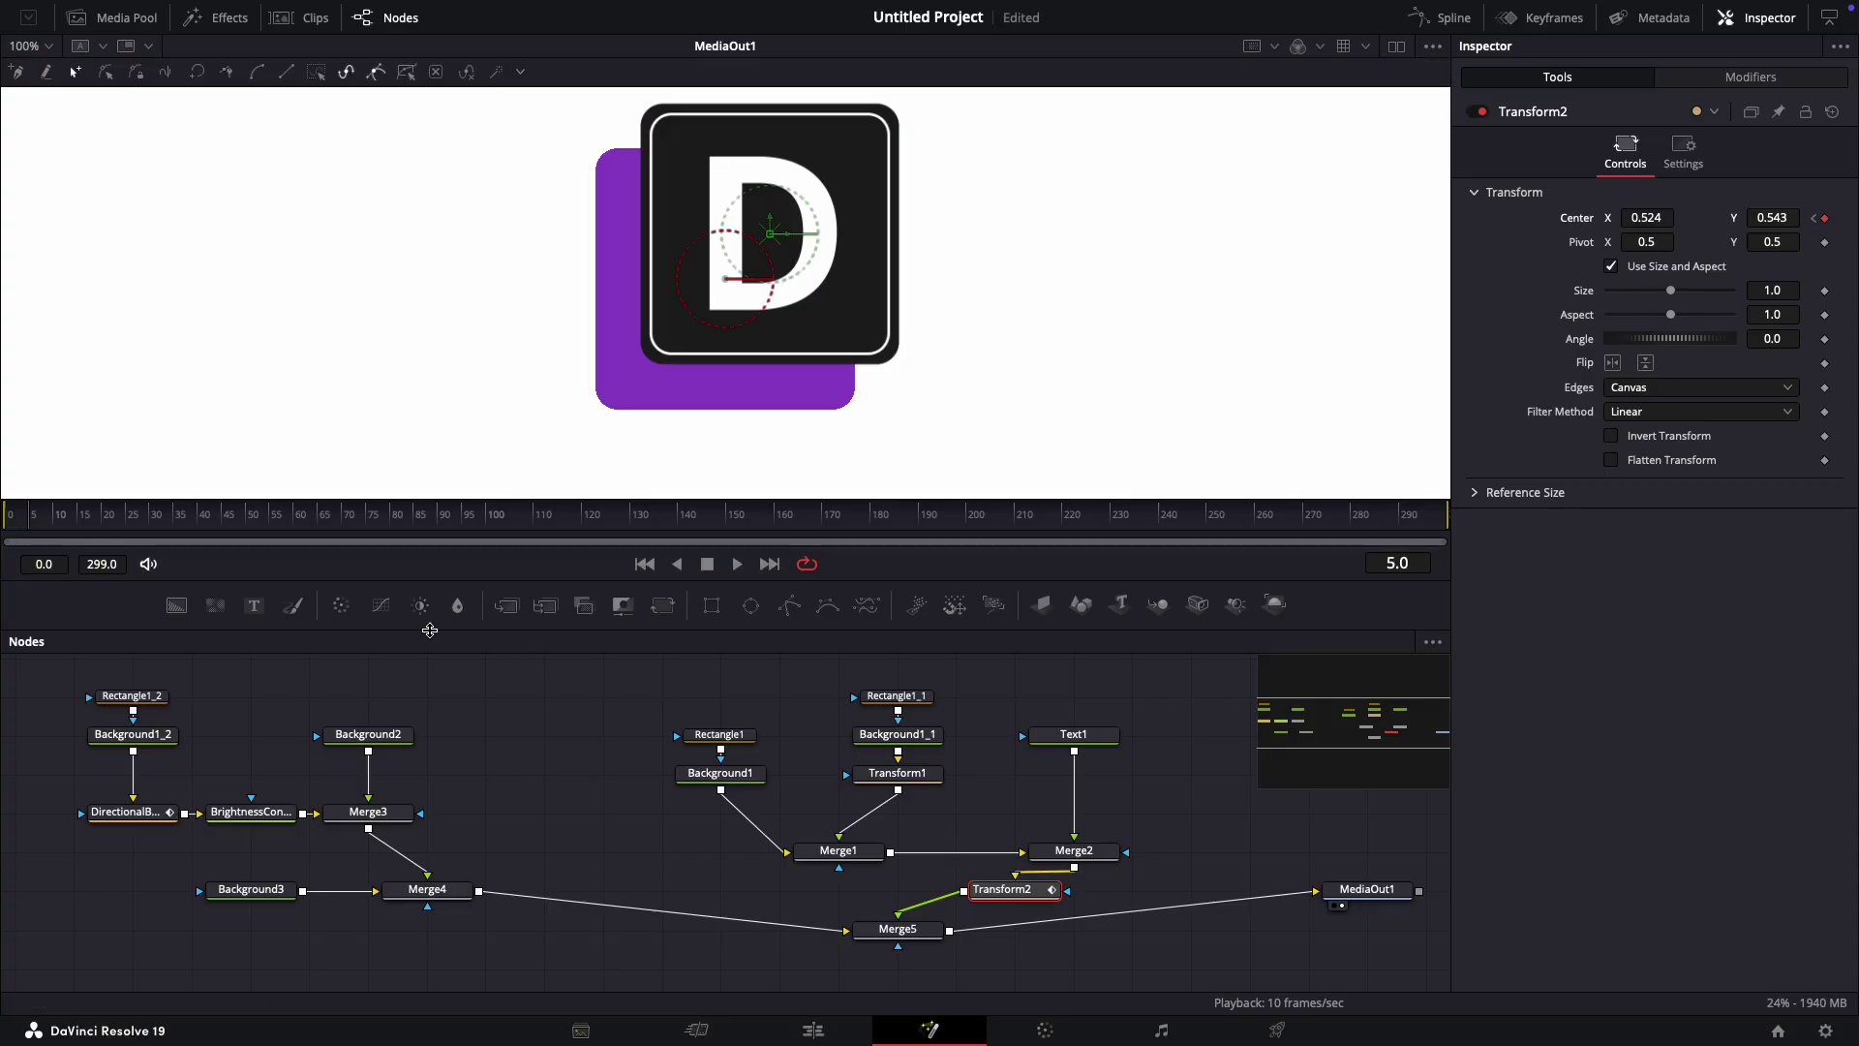
click(57, 524)
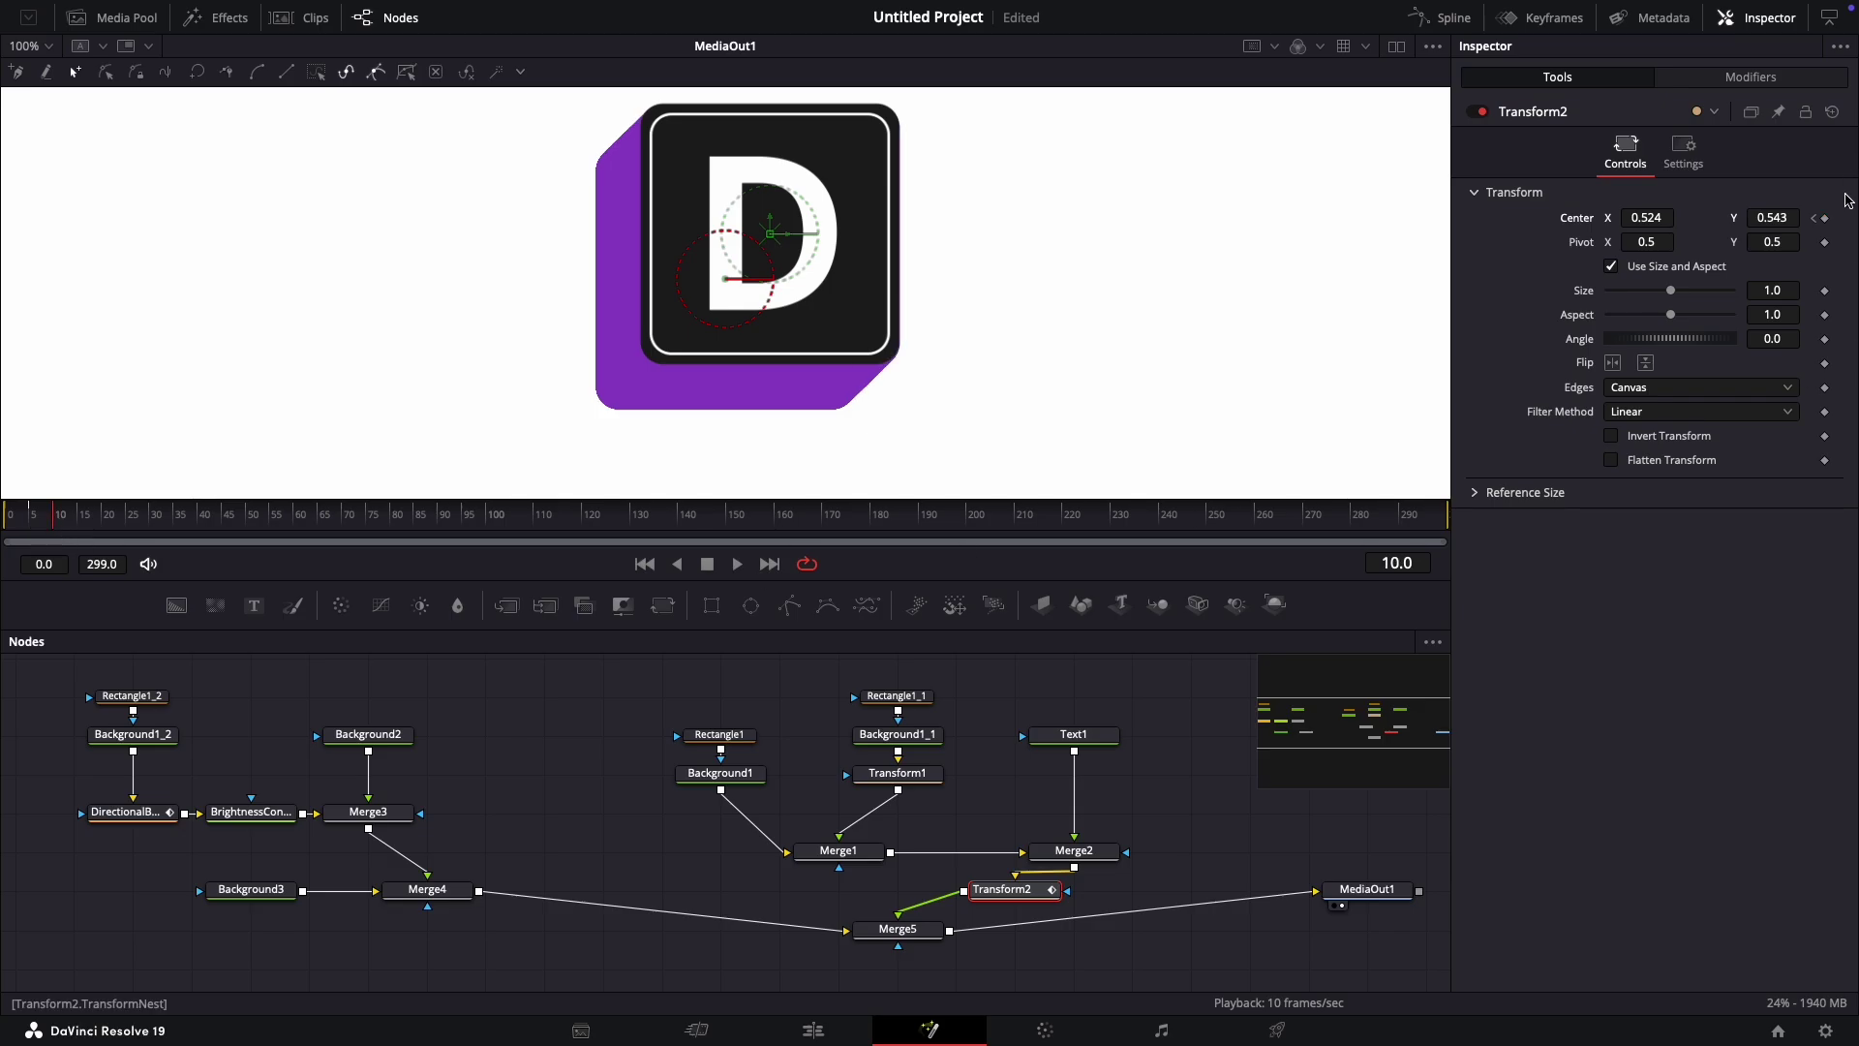
click(1826, 221)
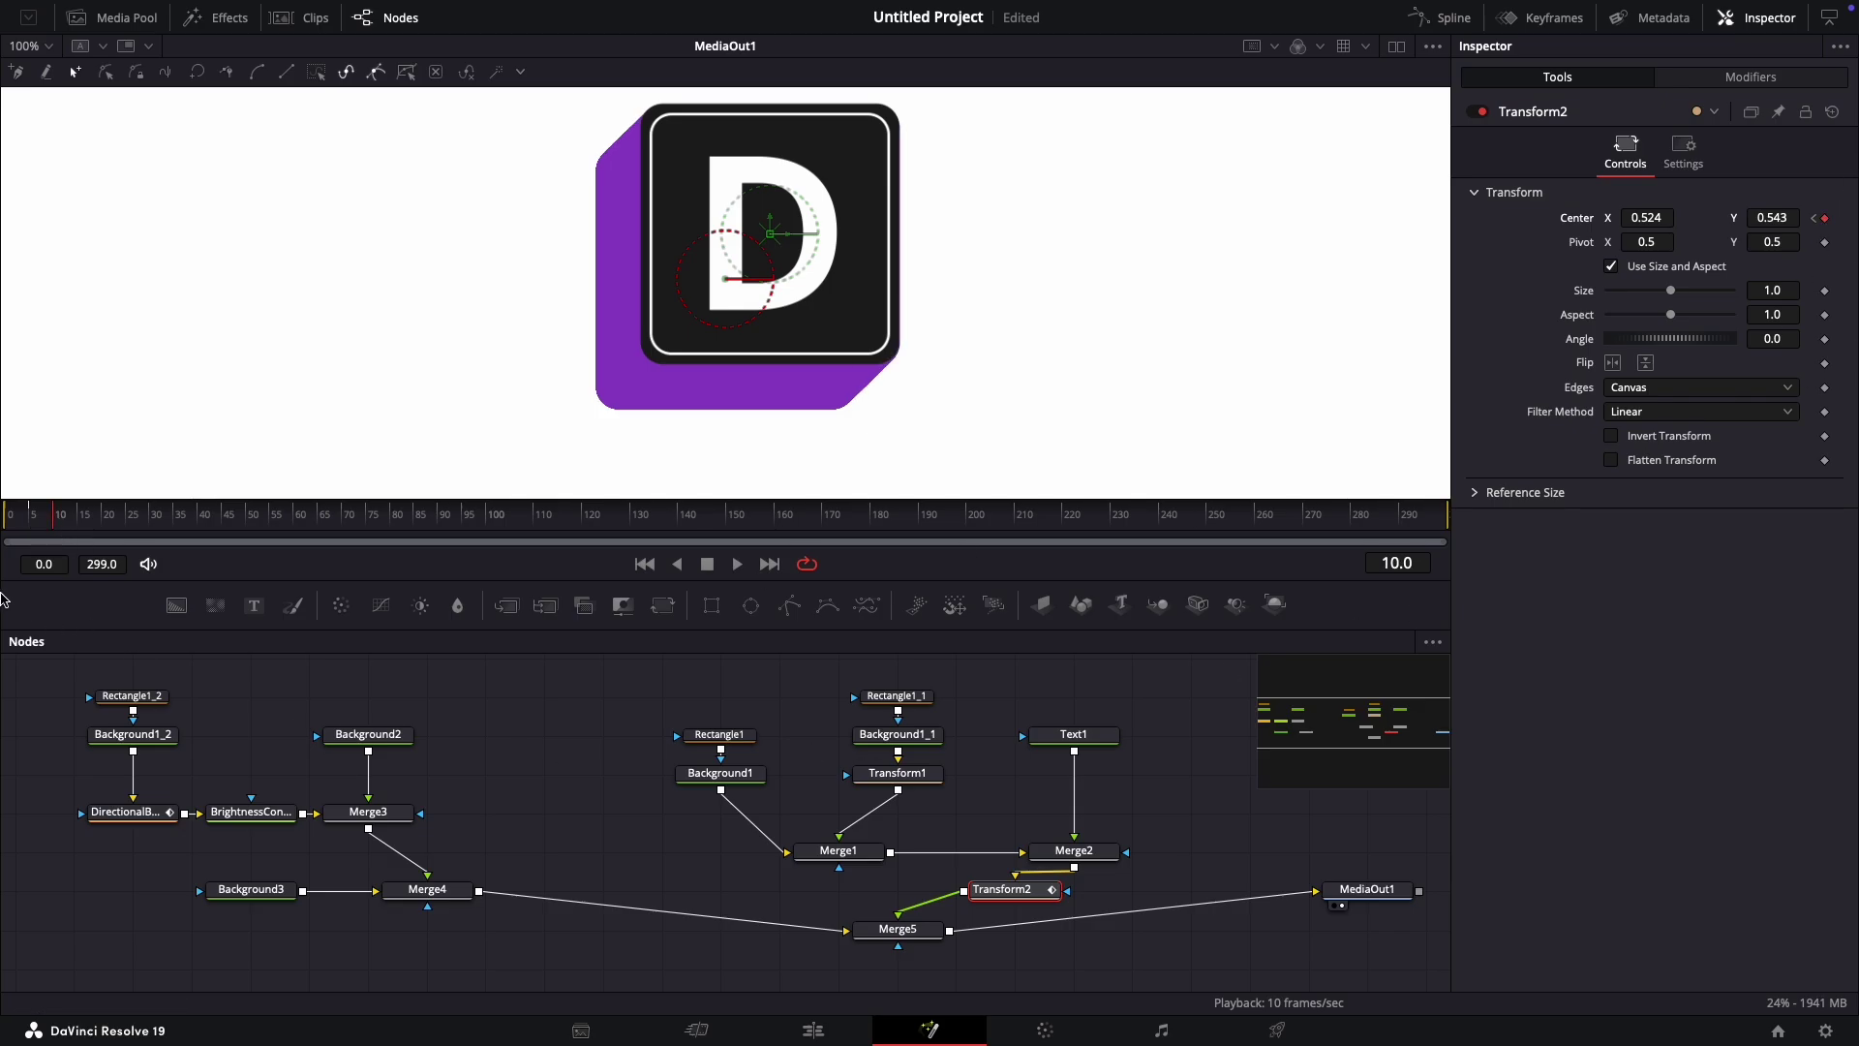
click(31, 525)
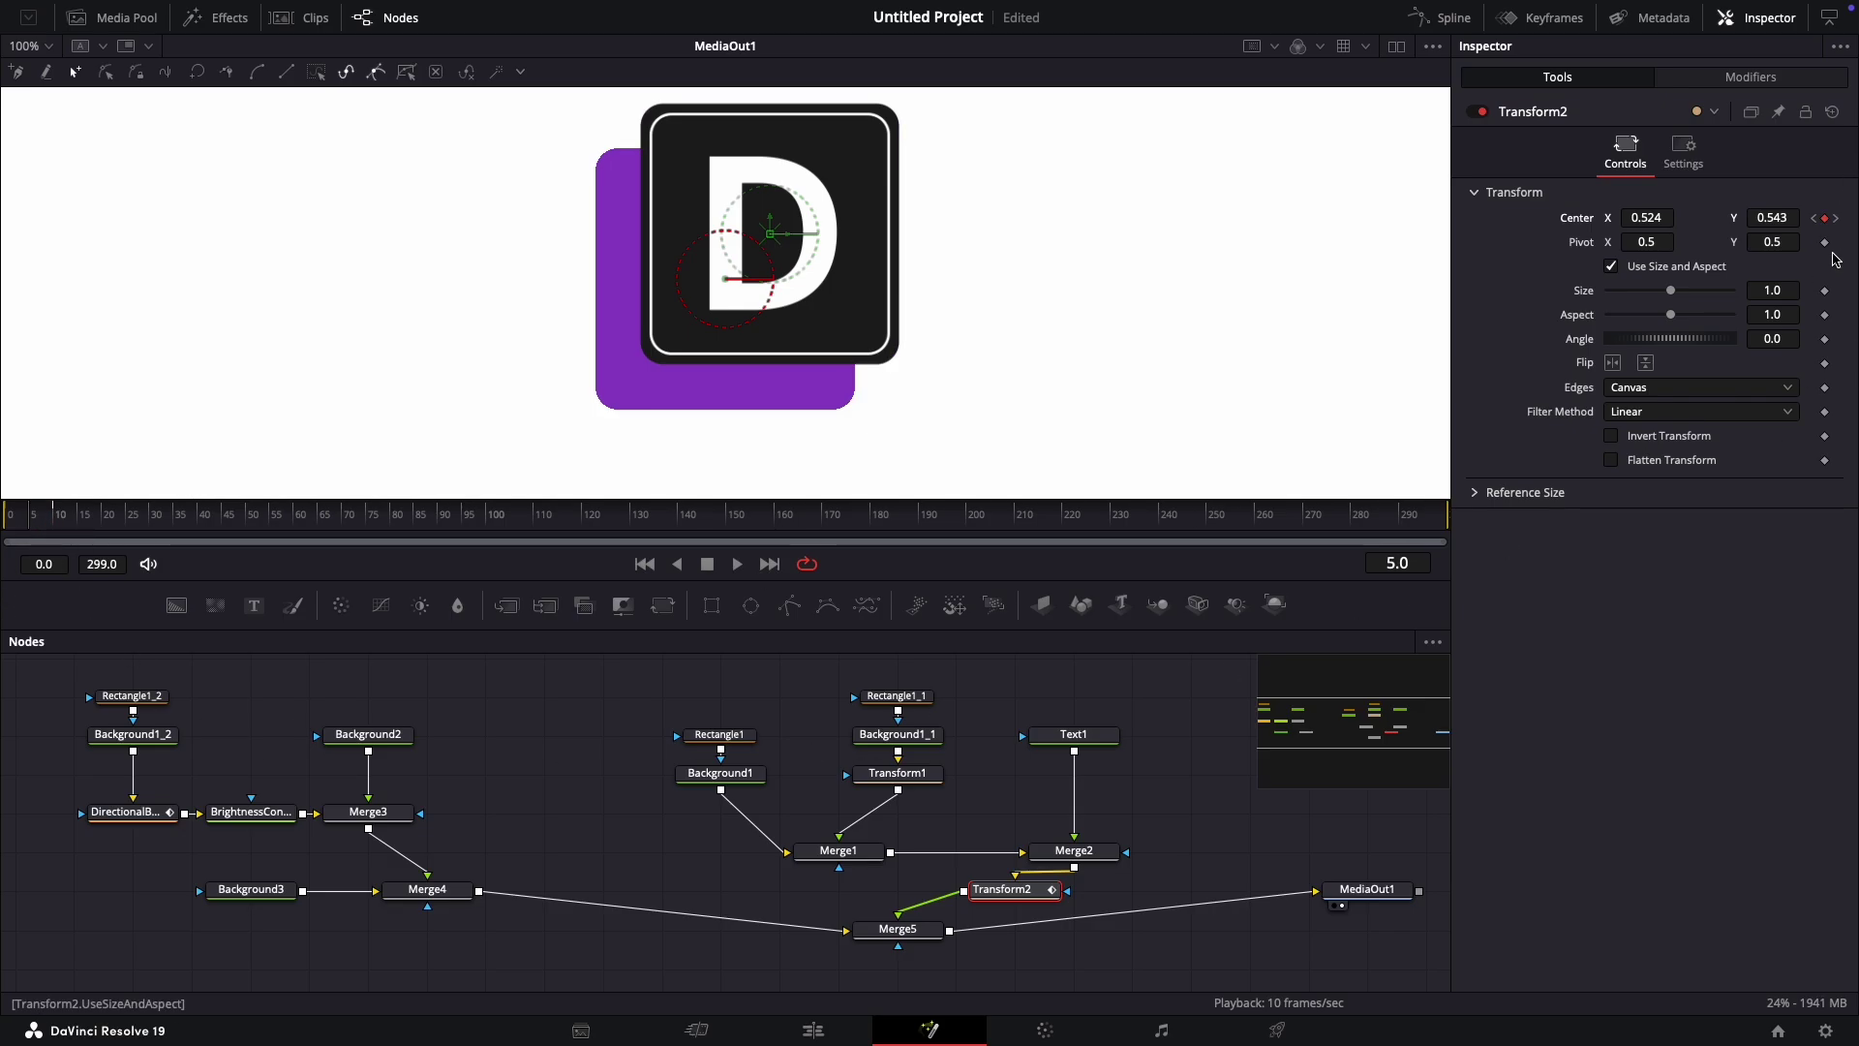
drag(1772, 217, 1651, 225)
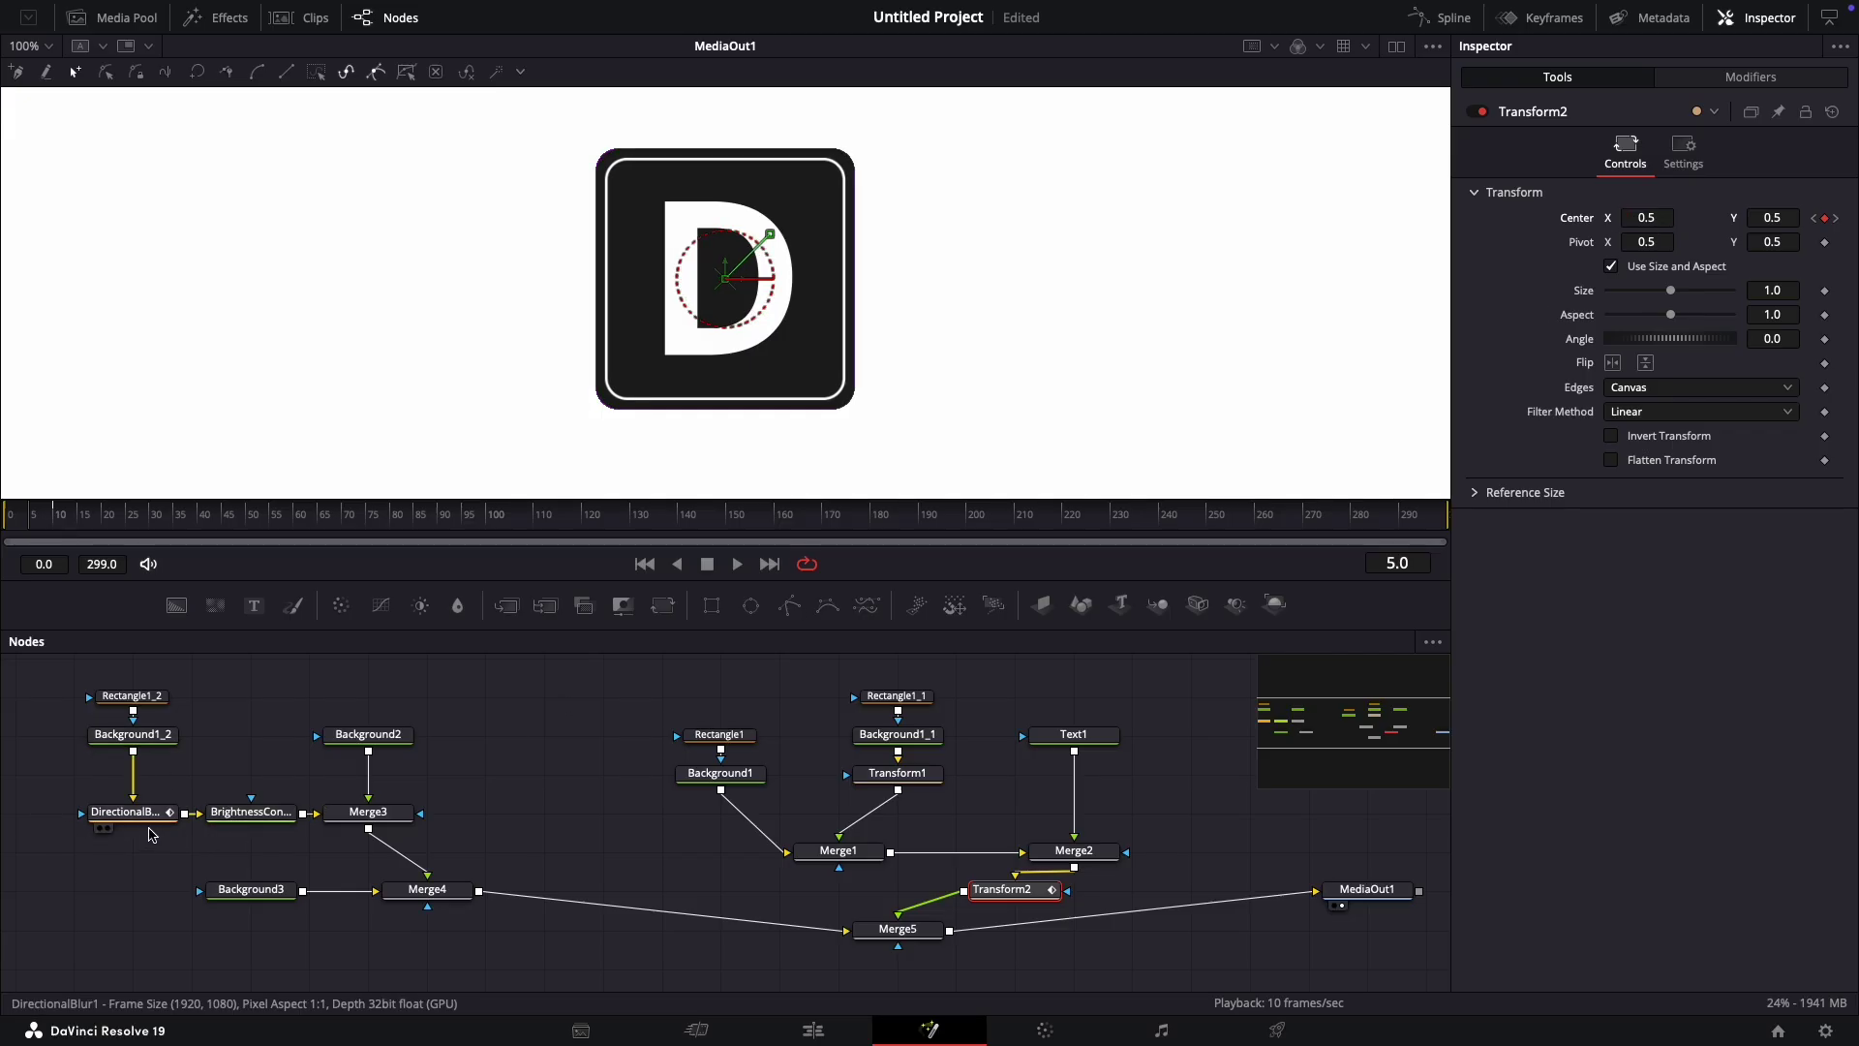
Step: Return Background2 to dark grey (0.117647)
click(356, 735)
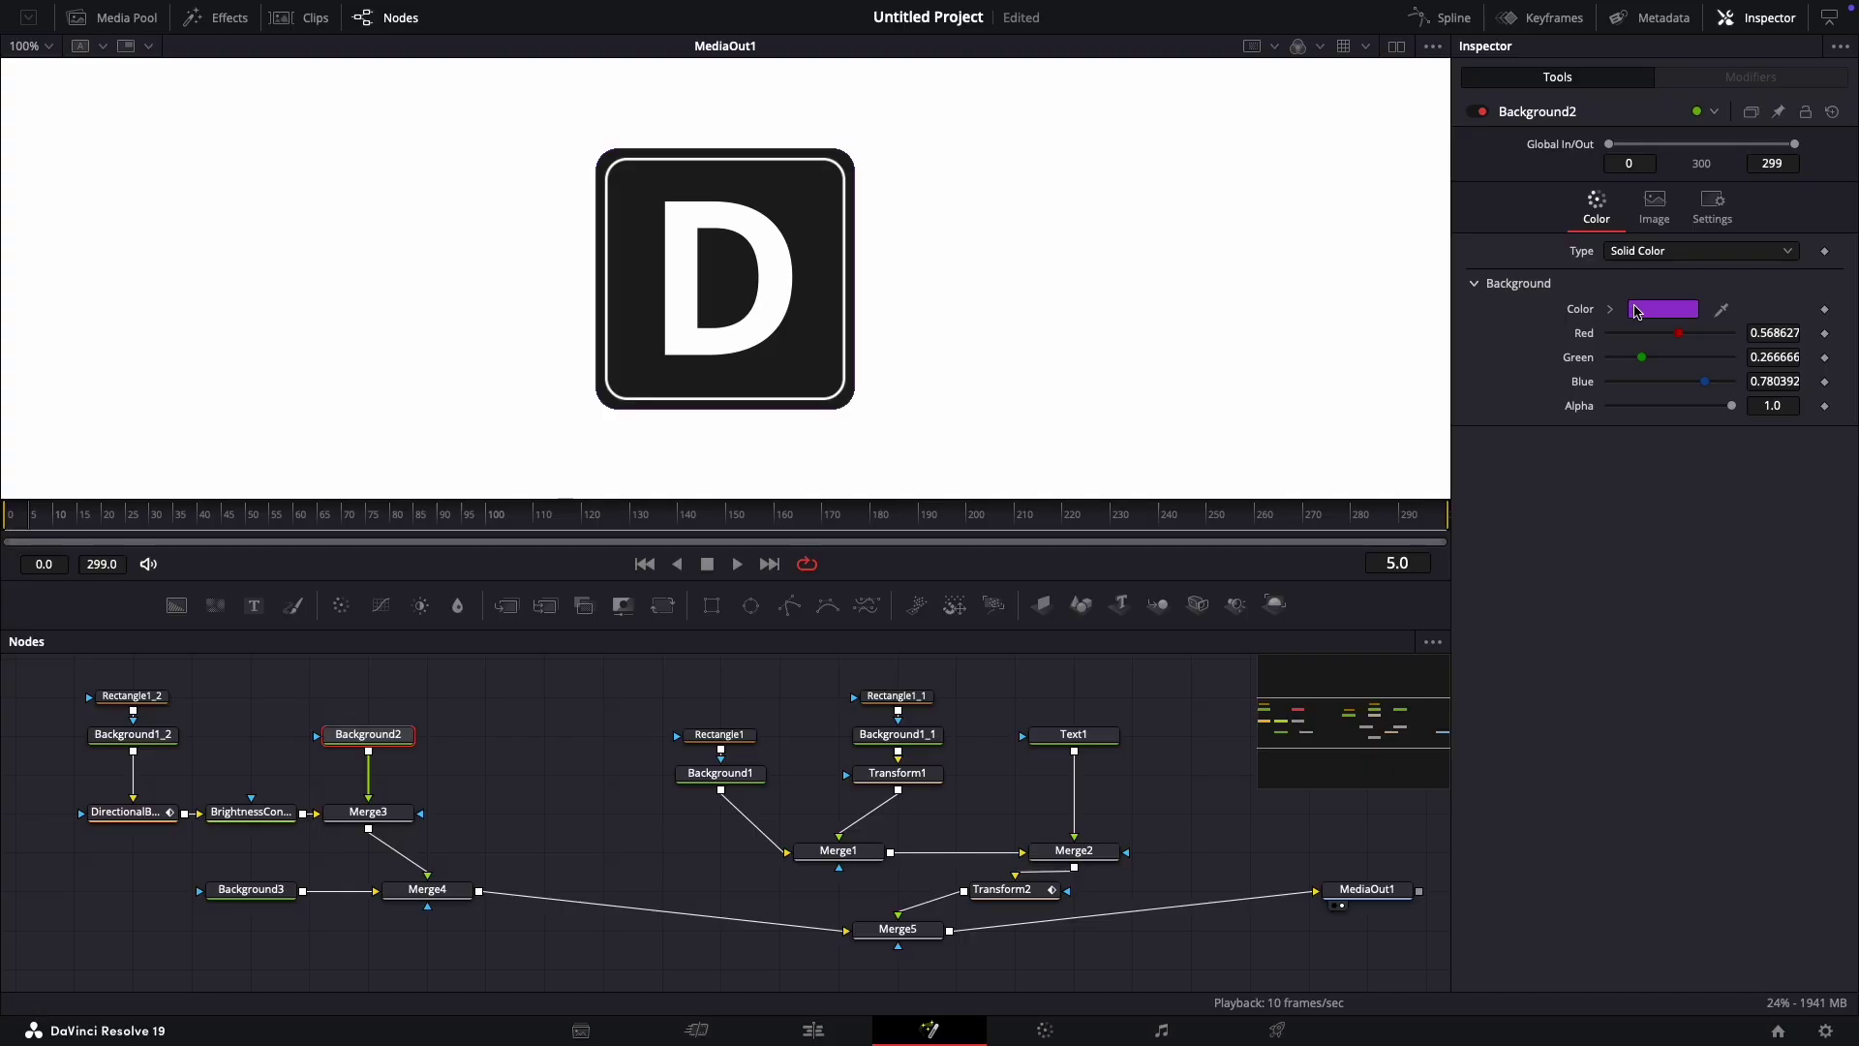
click(1638, 310)
click(1452, 519)
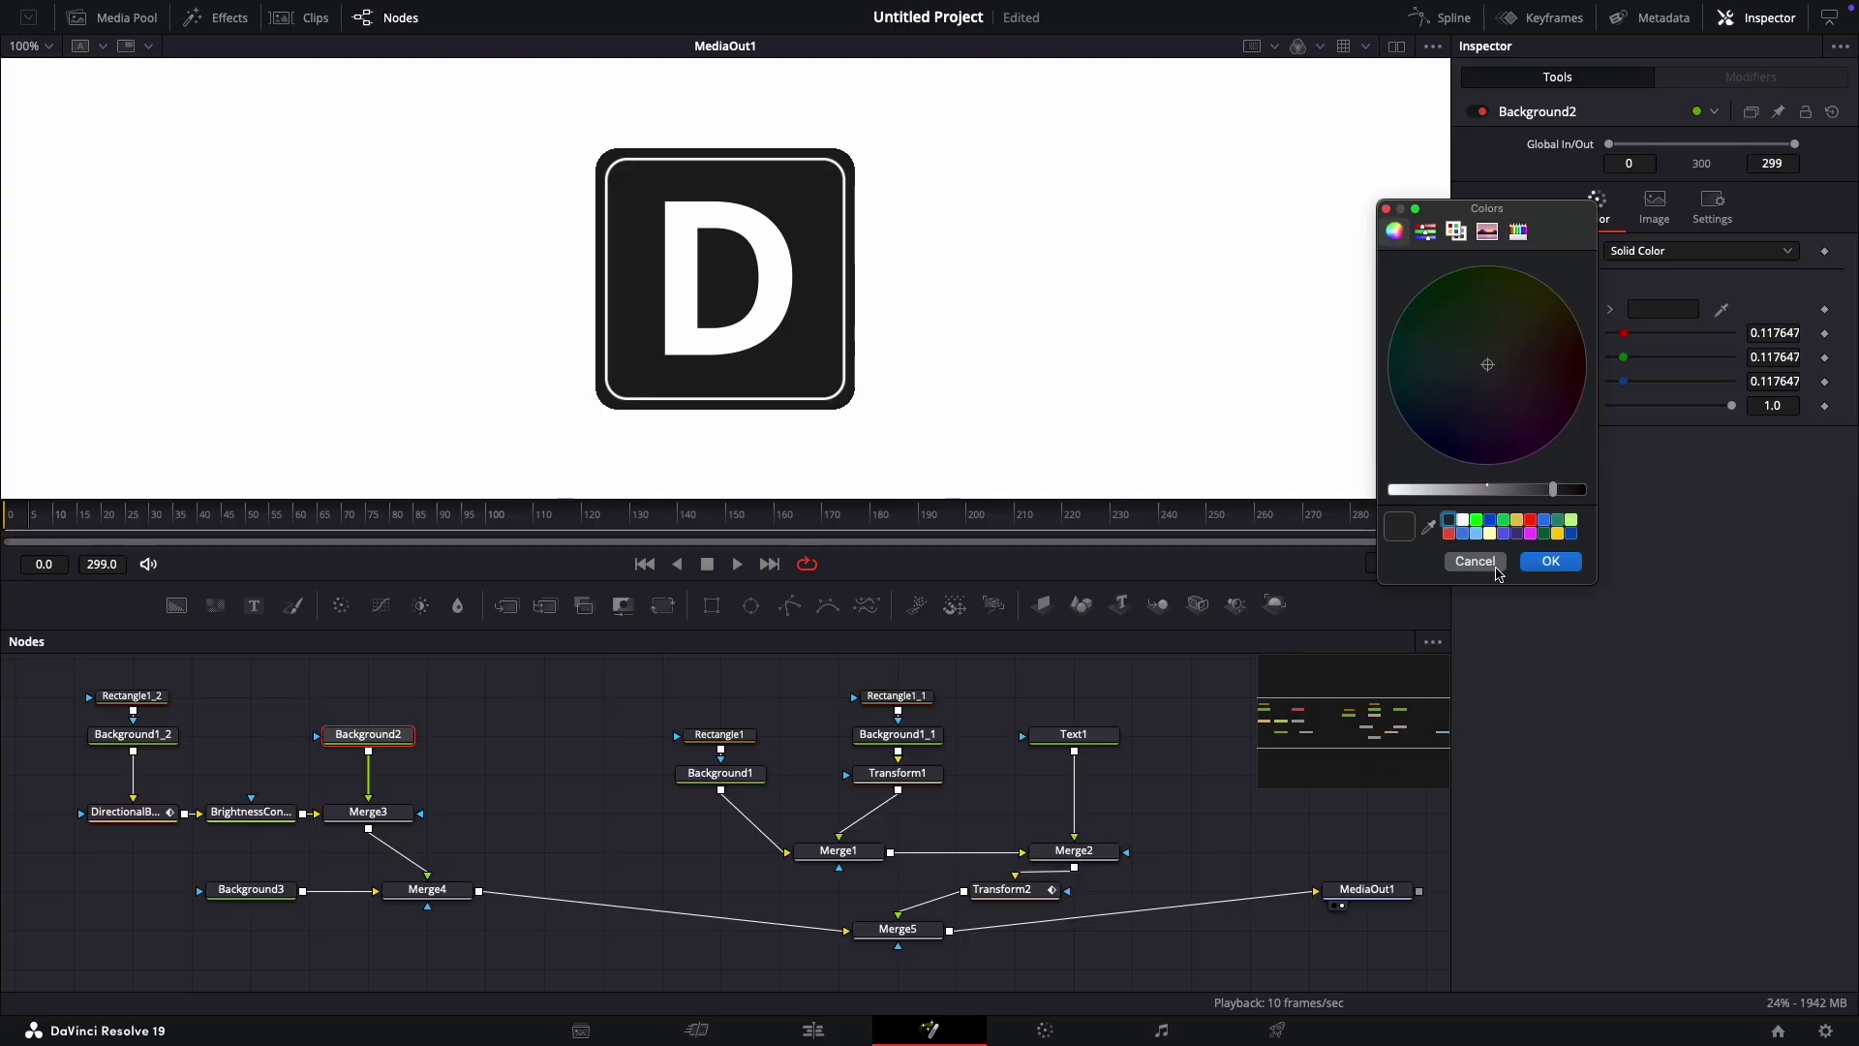
click(1550, 561)
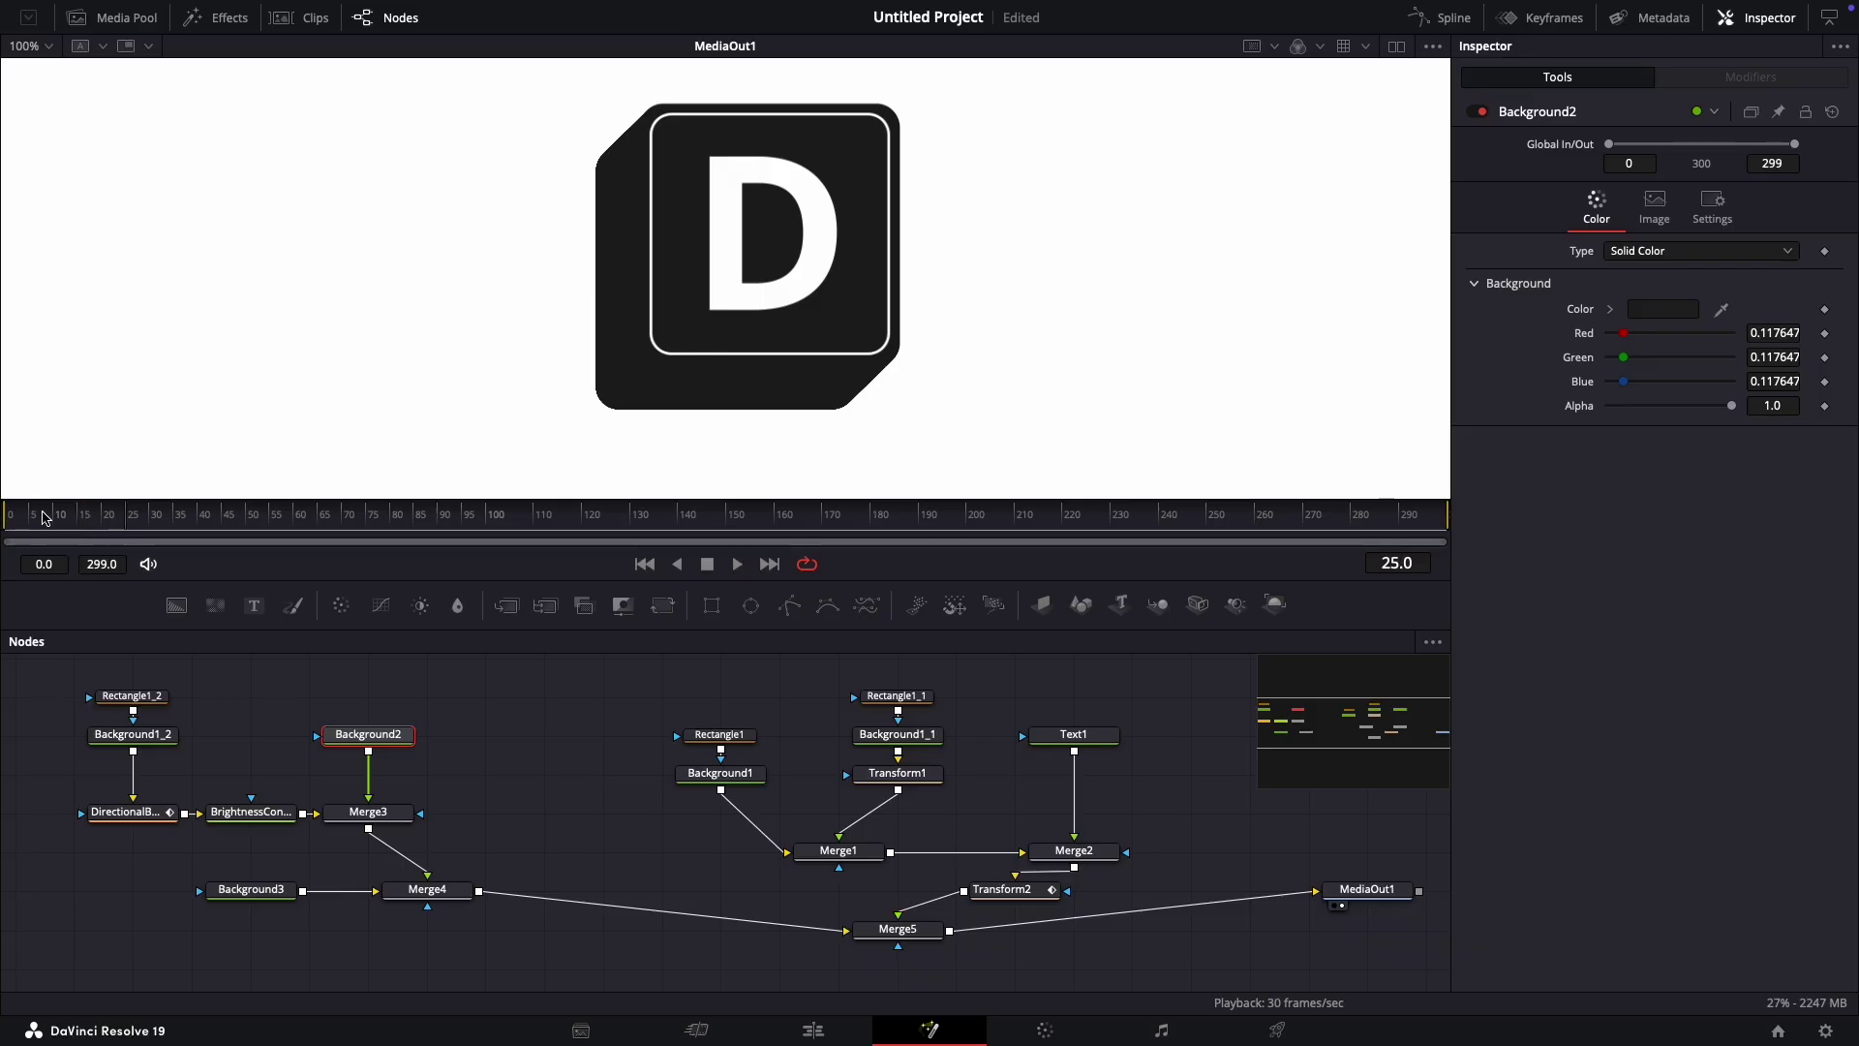
Step: Fit the whole frame in the viewer and replay the animation from the start
key(space)
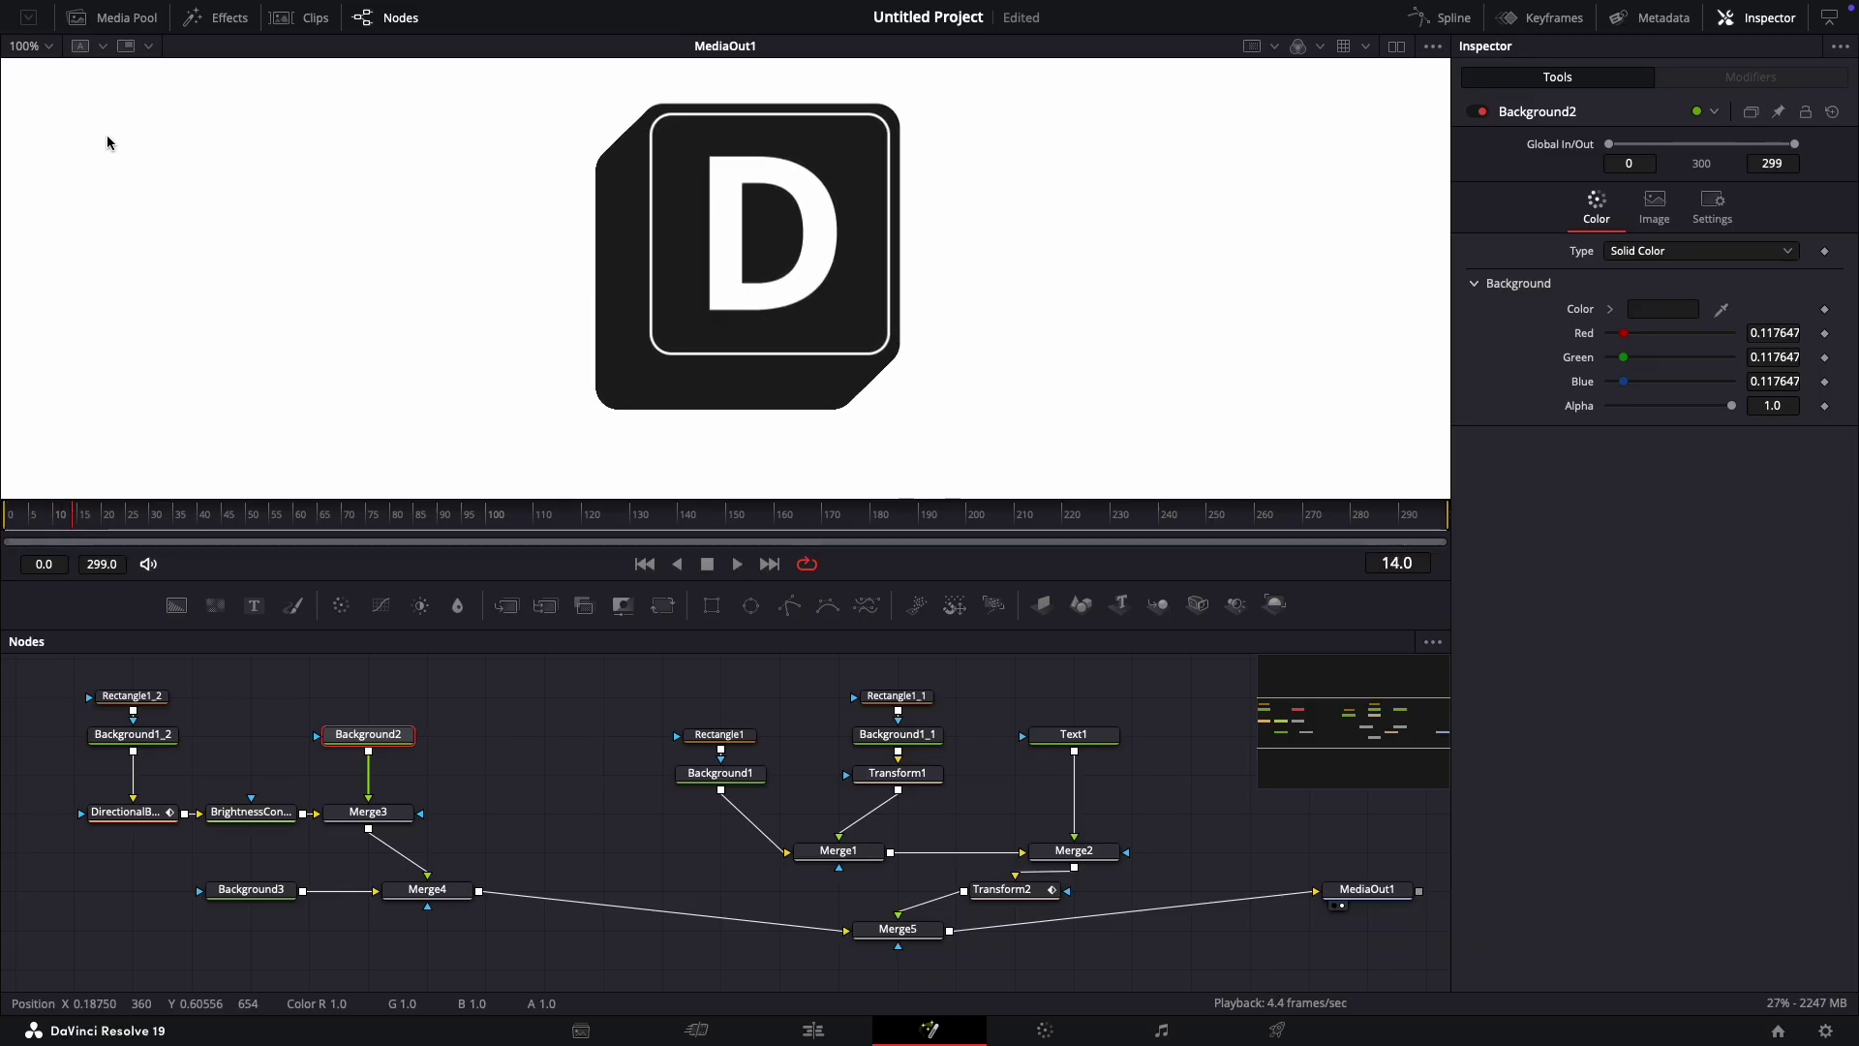
click(49, 54)
click(23, 70)
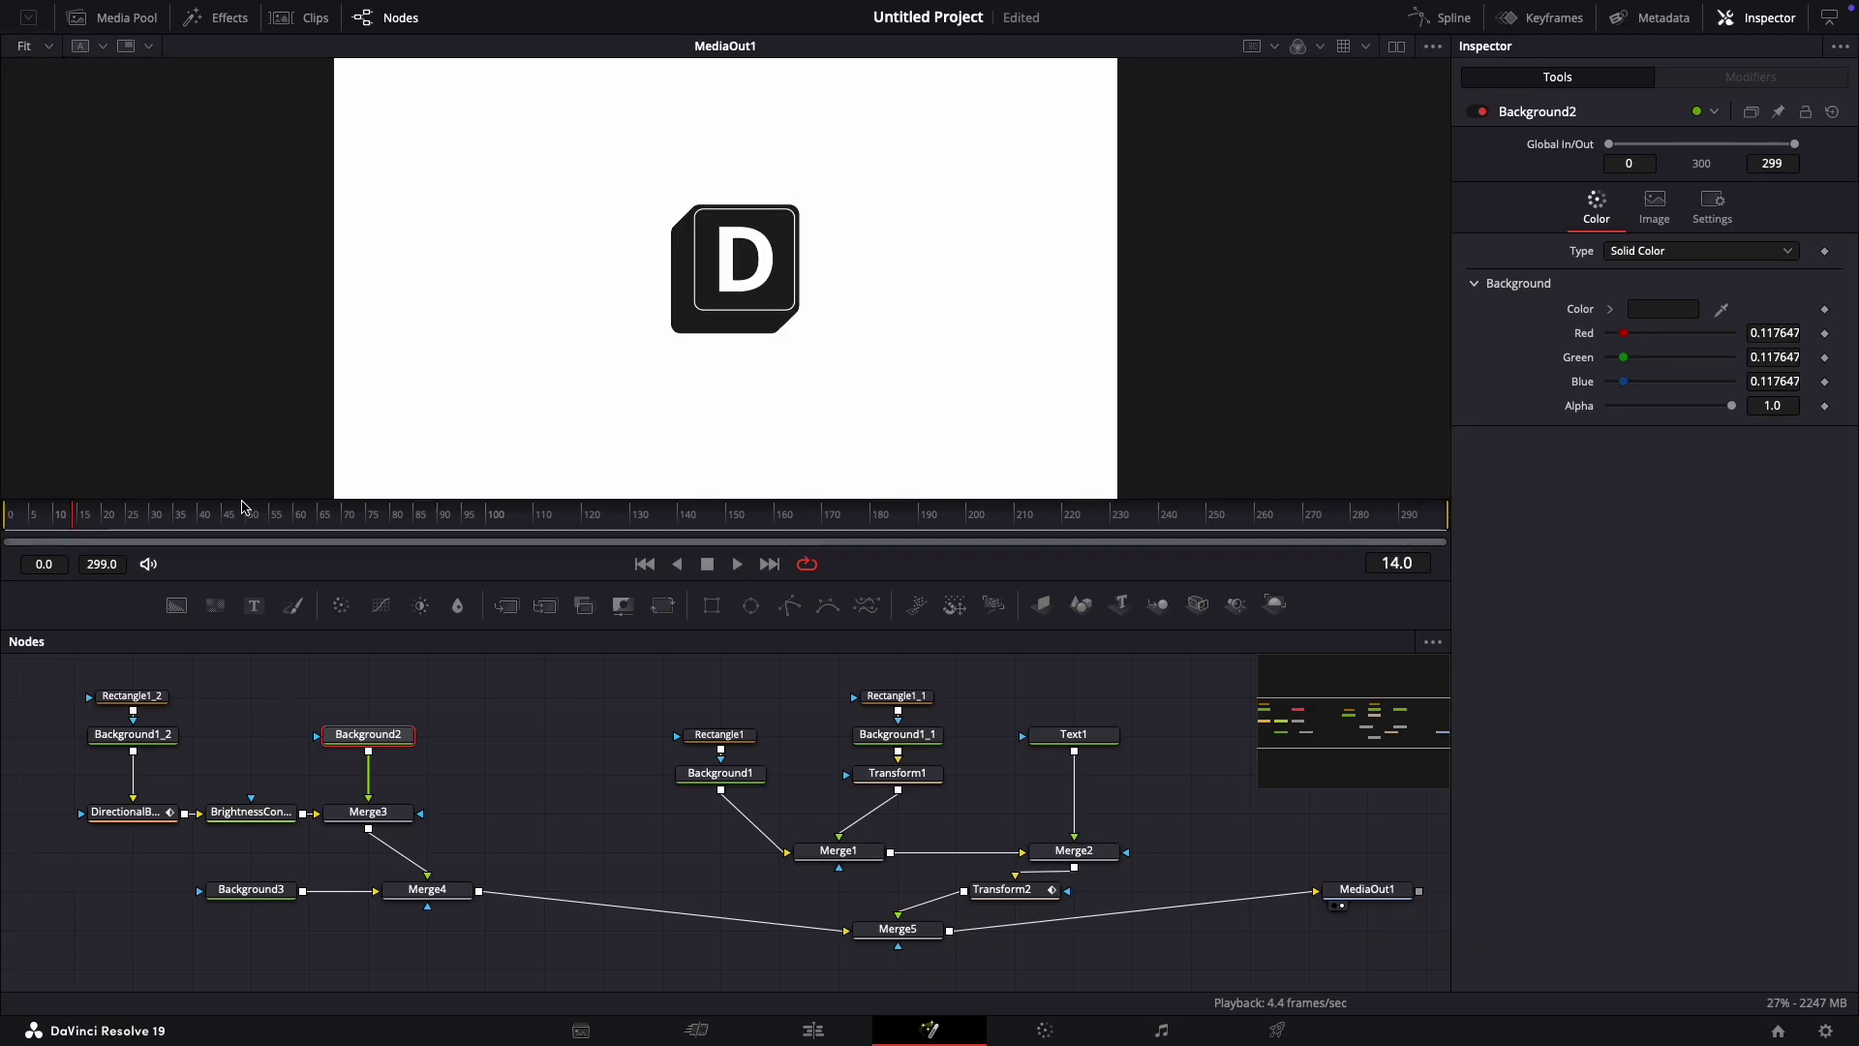
click(5, 513)
key(space)
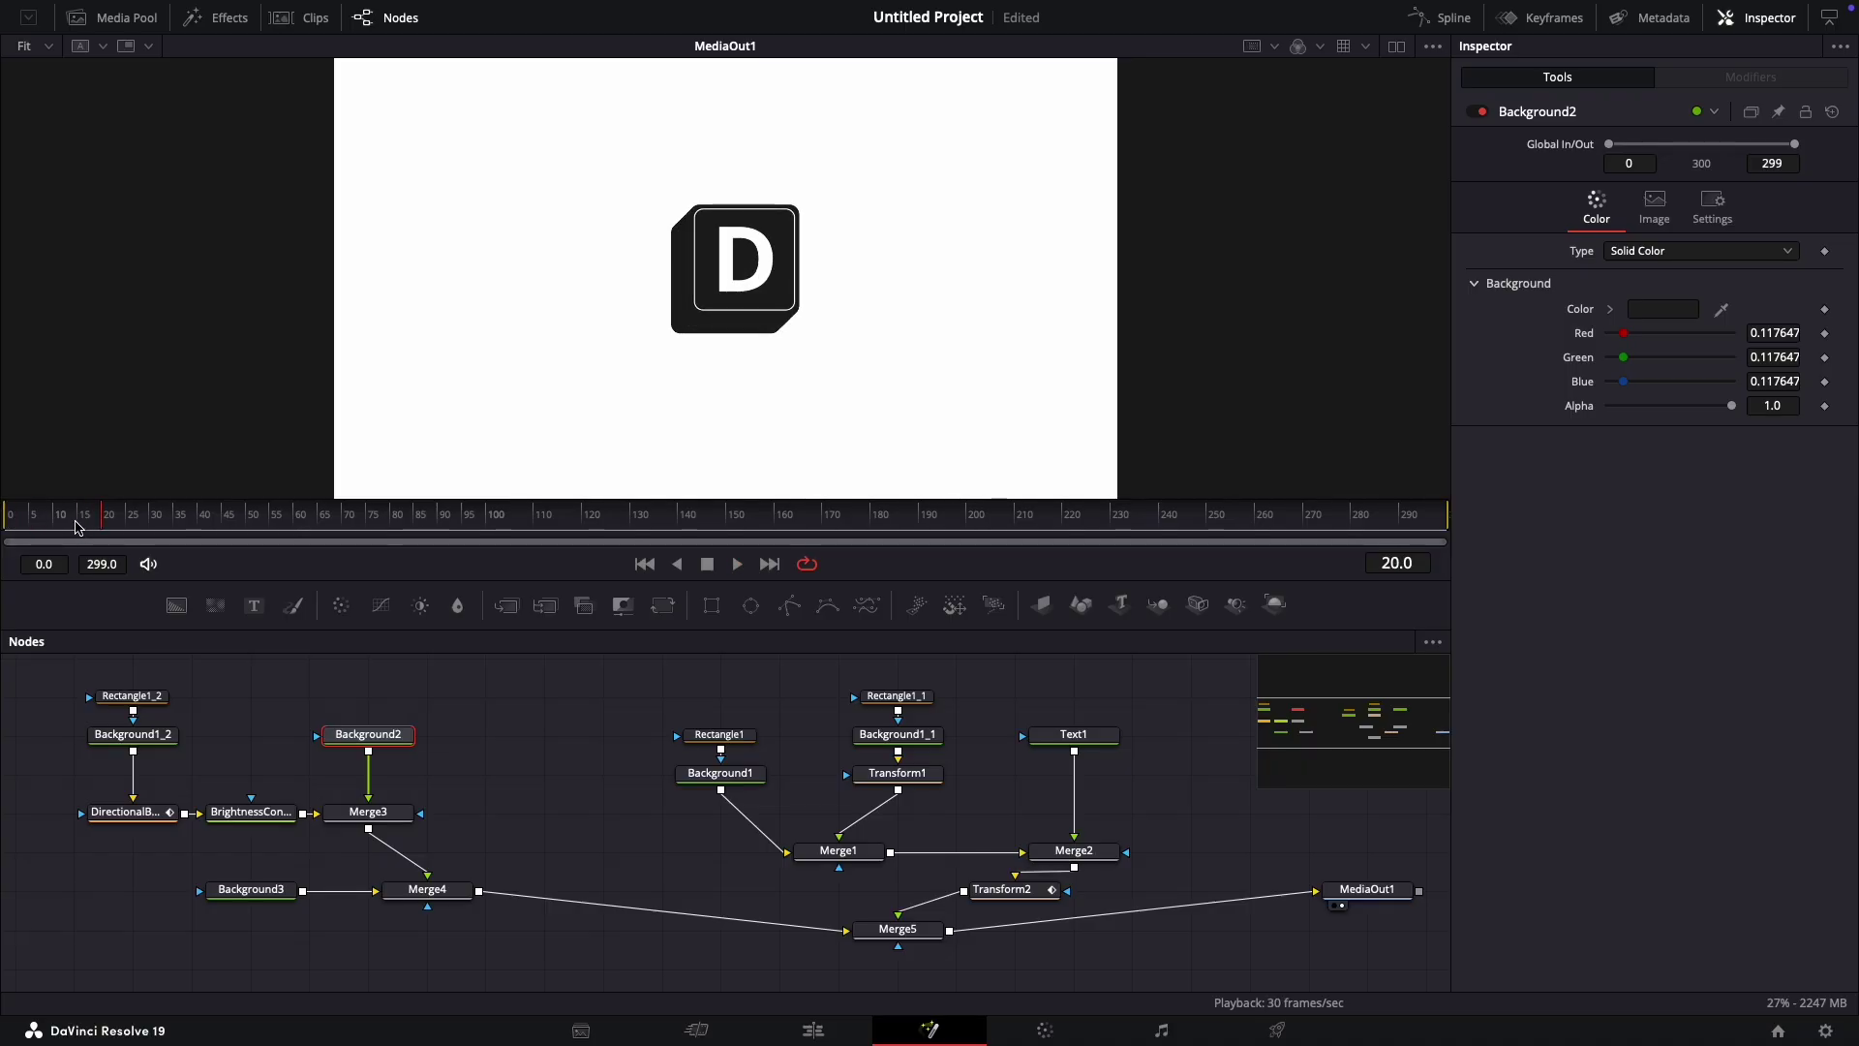
key(space)
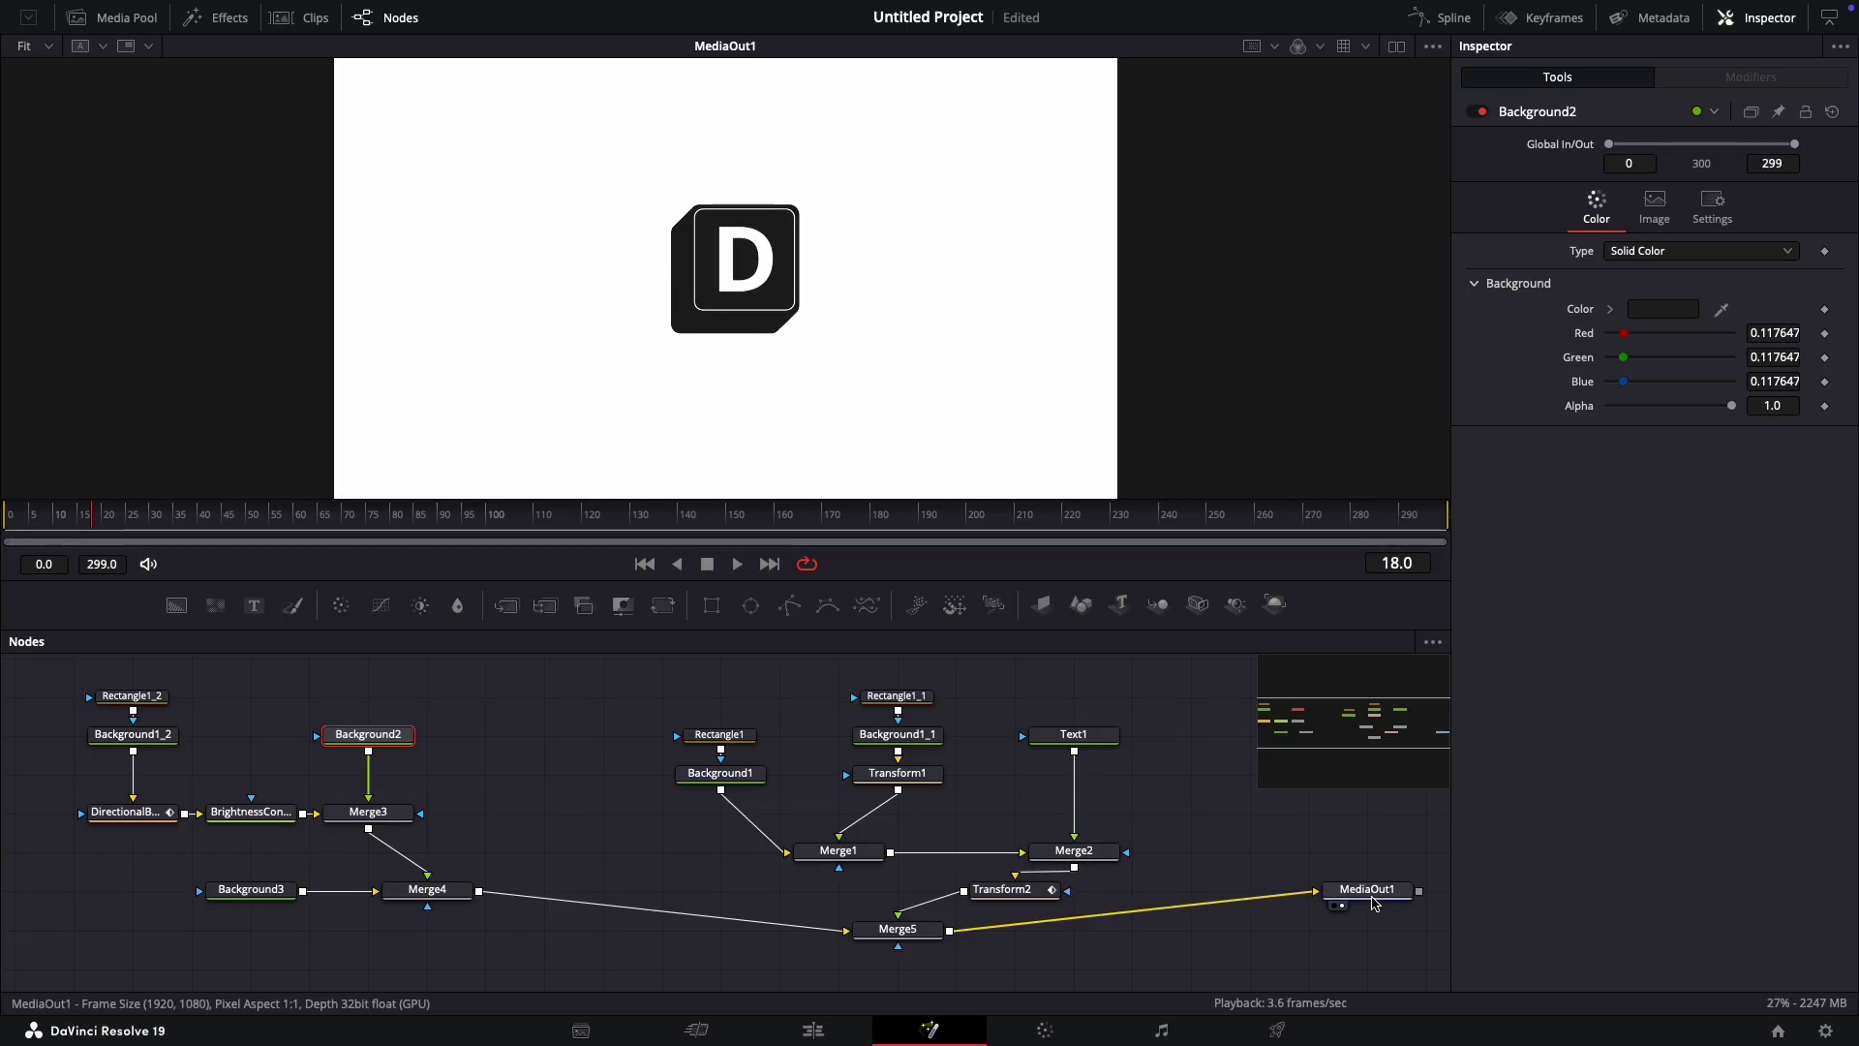
Step: Move MediaOut1 lower in the graph and go to frame 4
drag(1375, 903, 1376, 942)
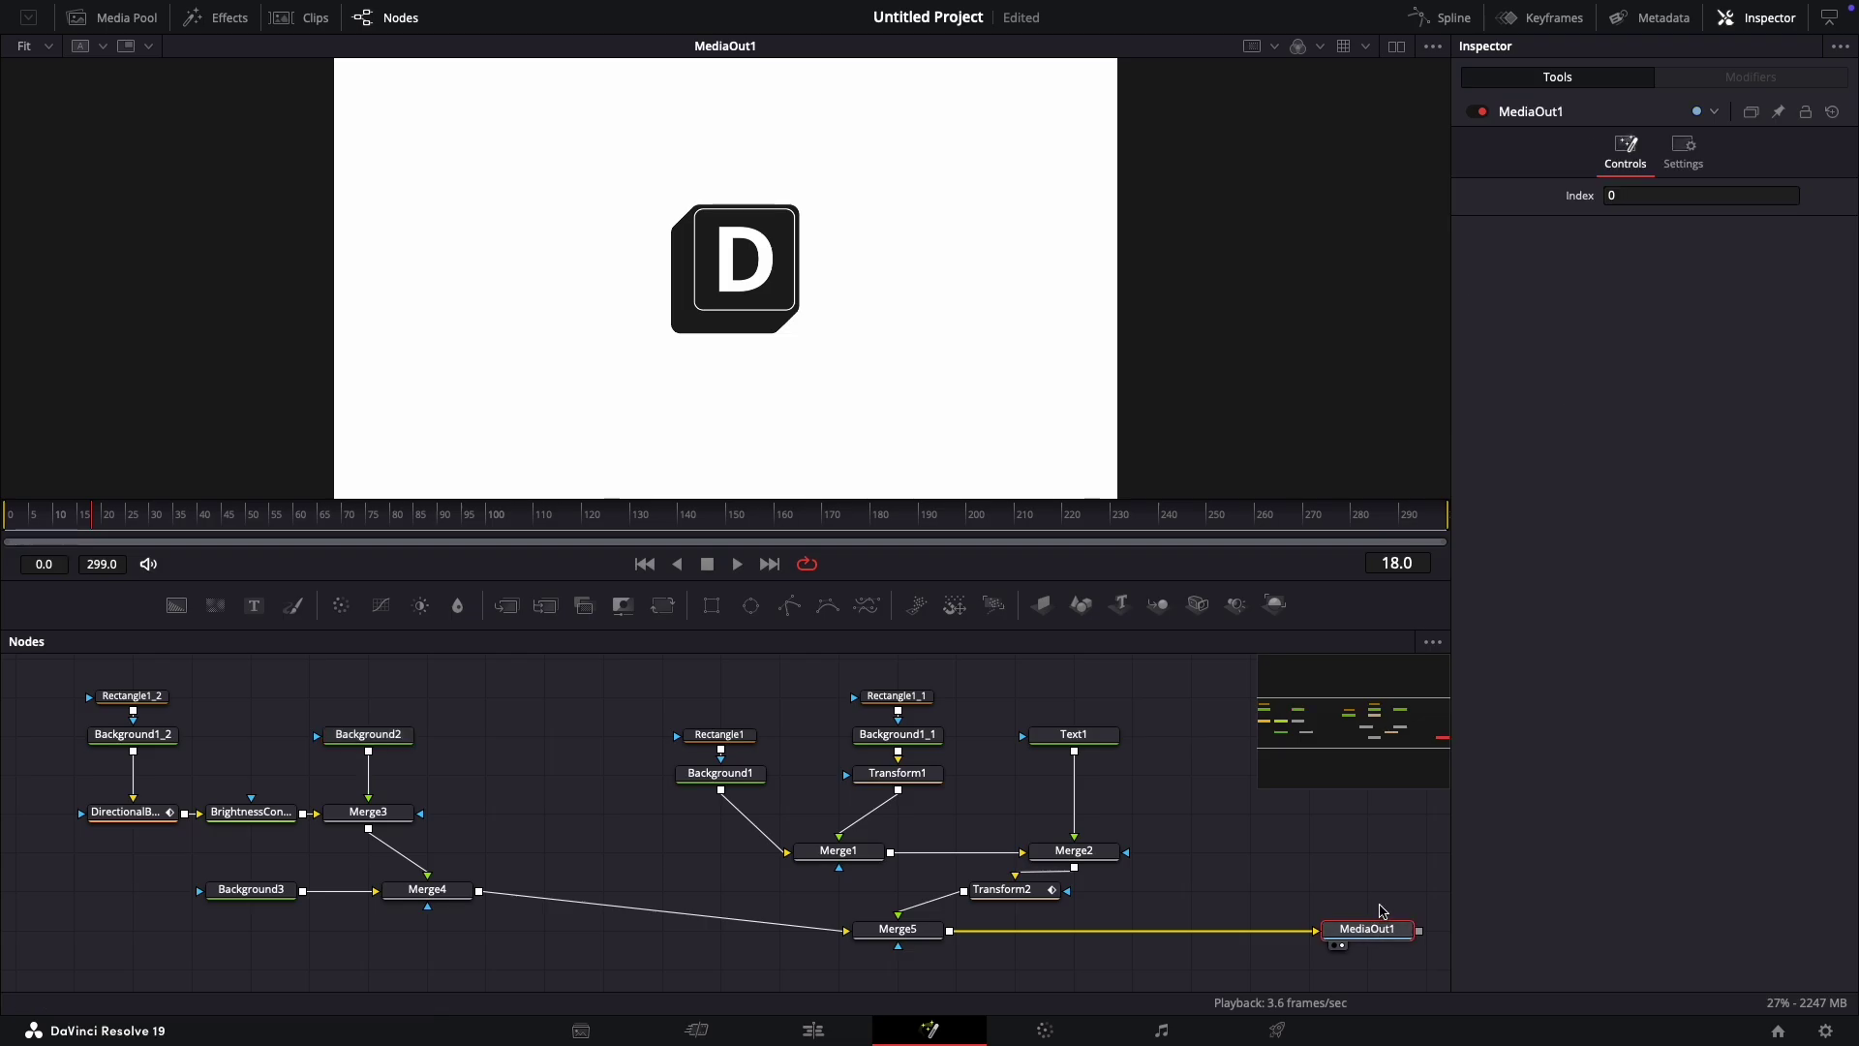
click(34, 532)
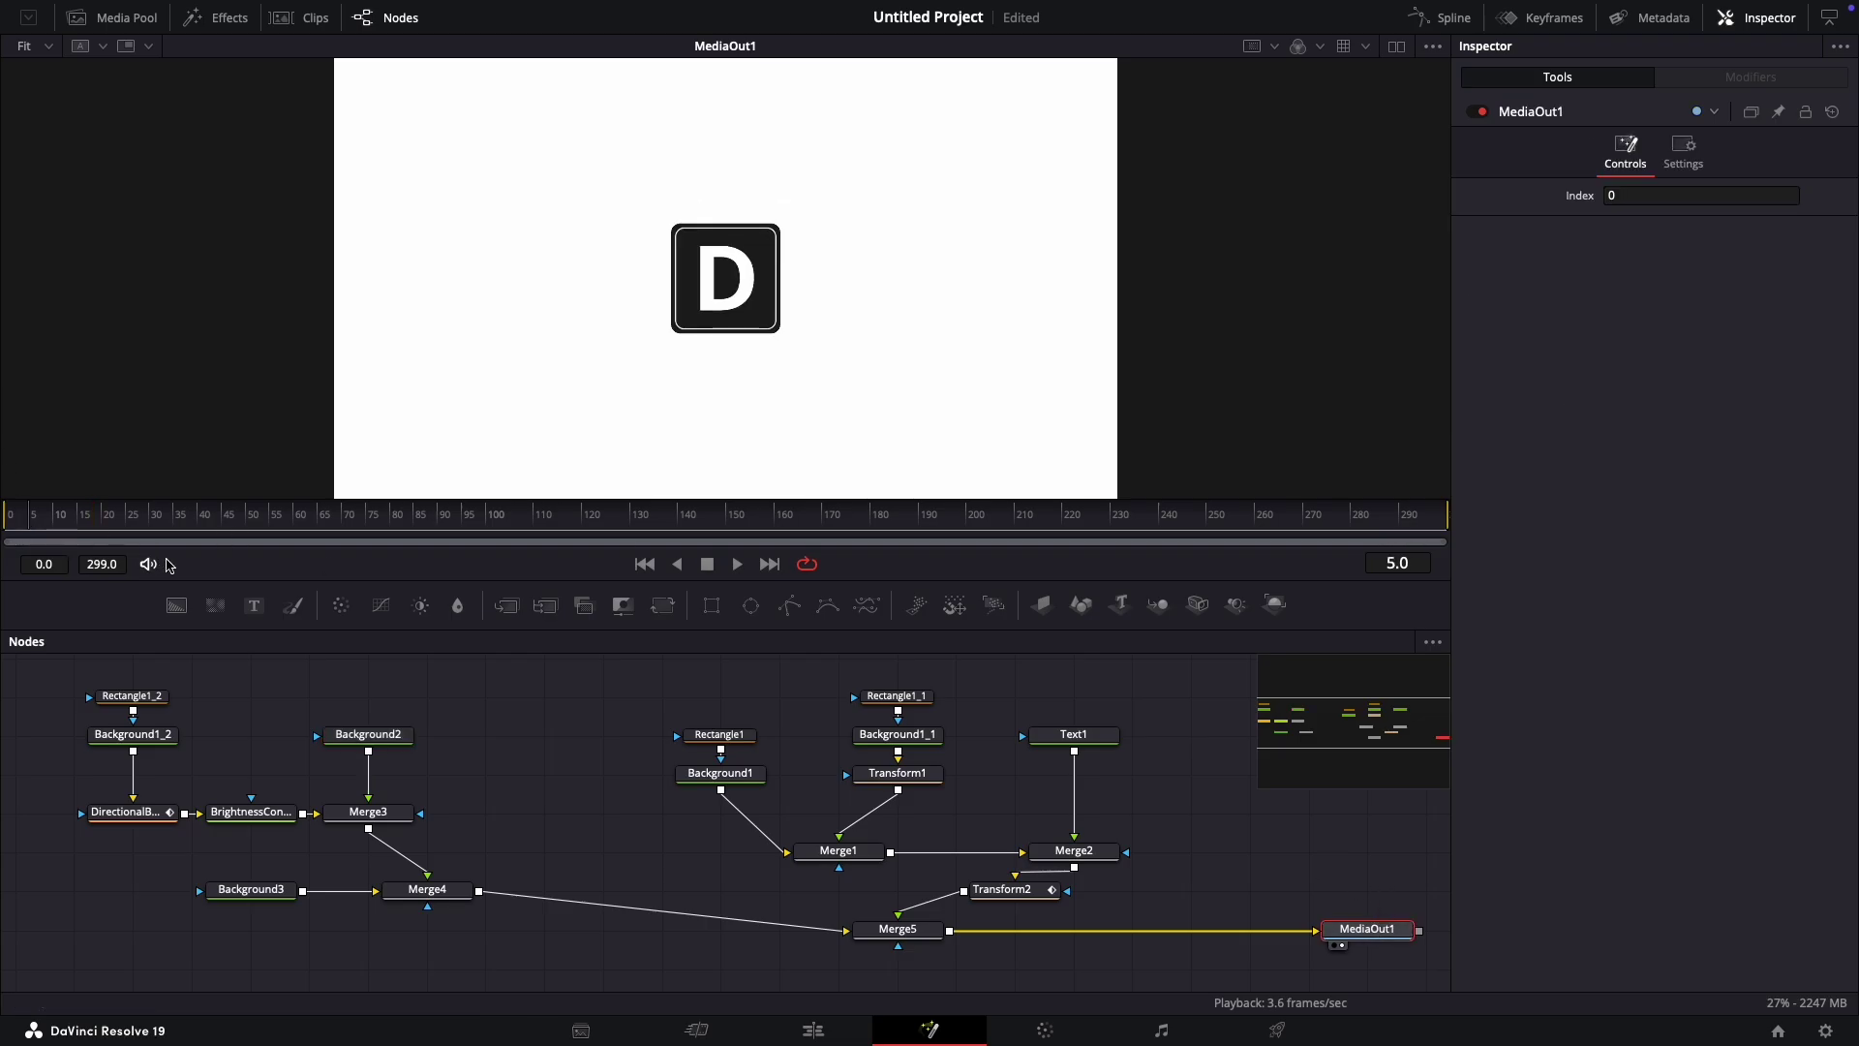
key(Left)
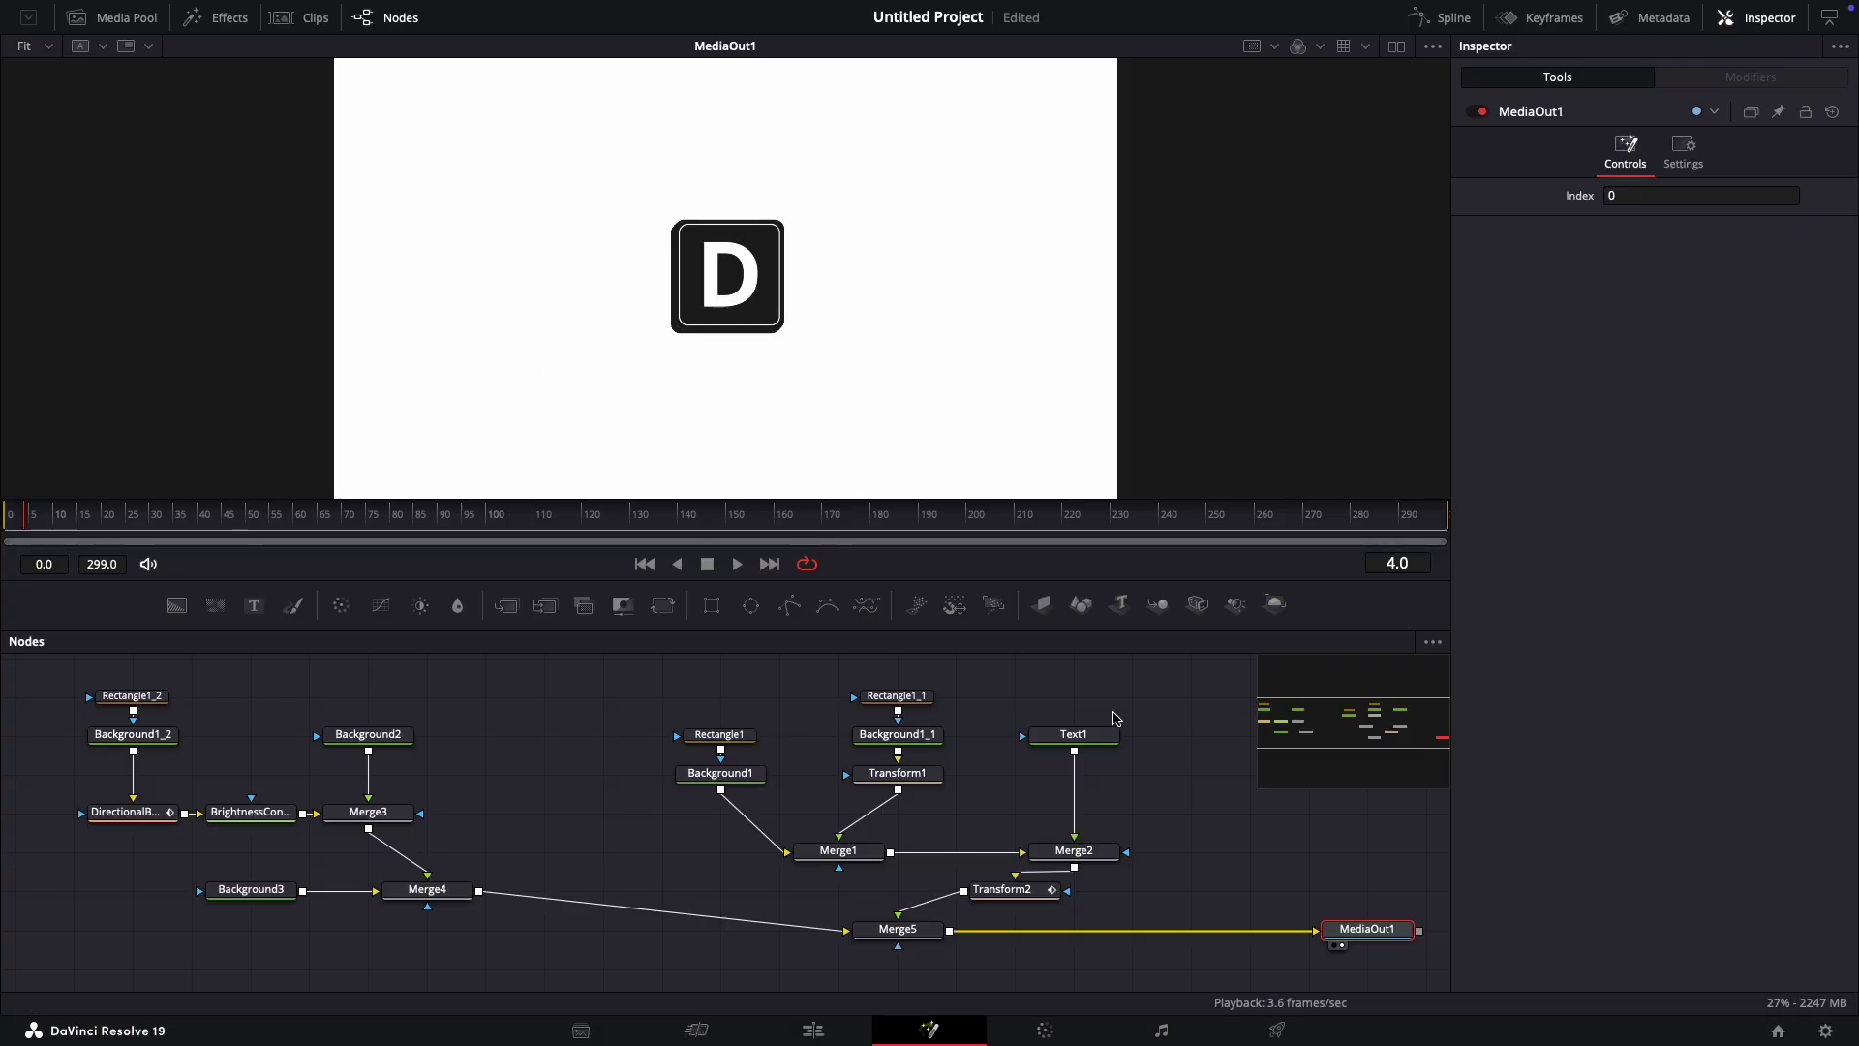
click(1075, 734)
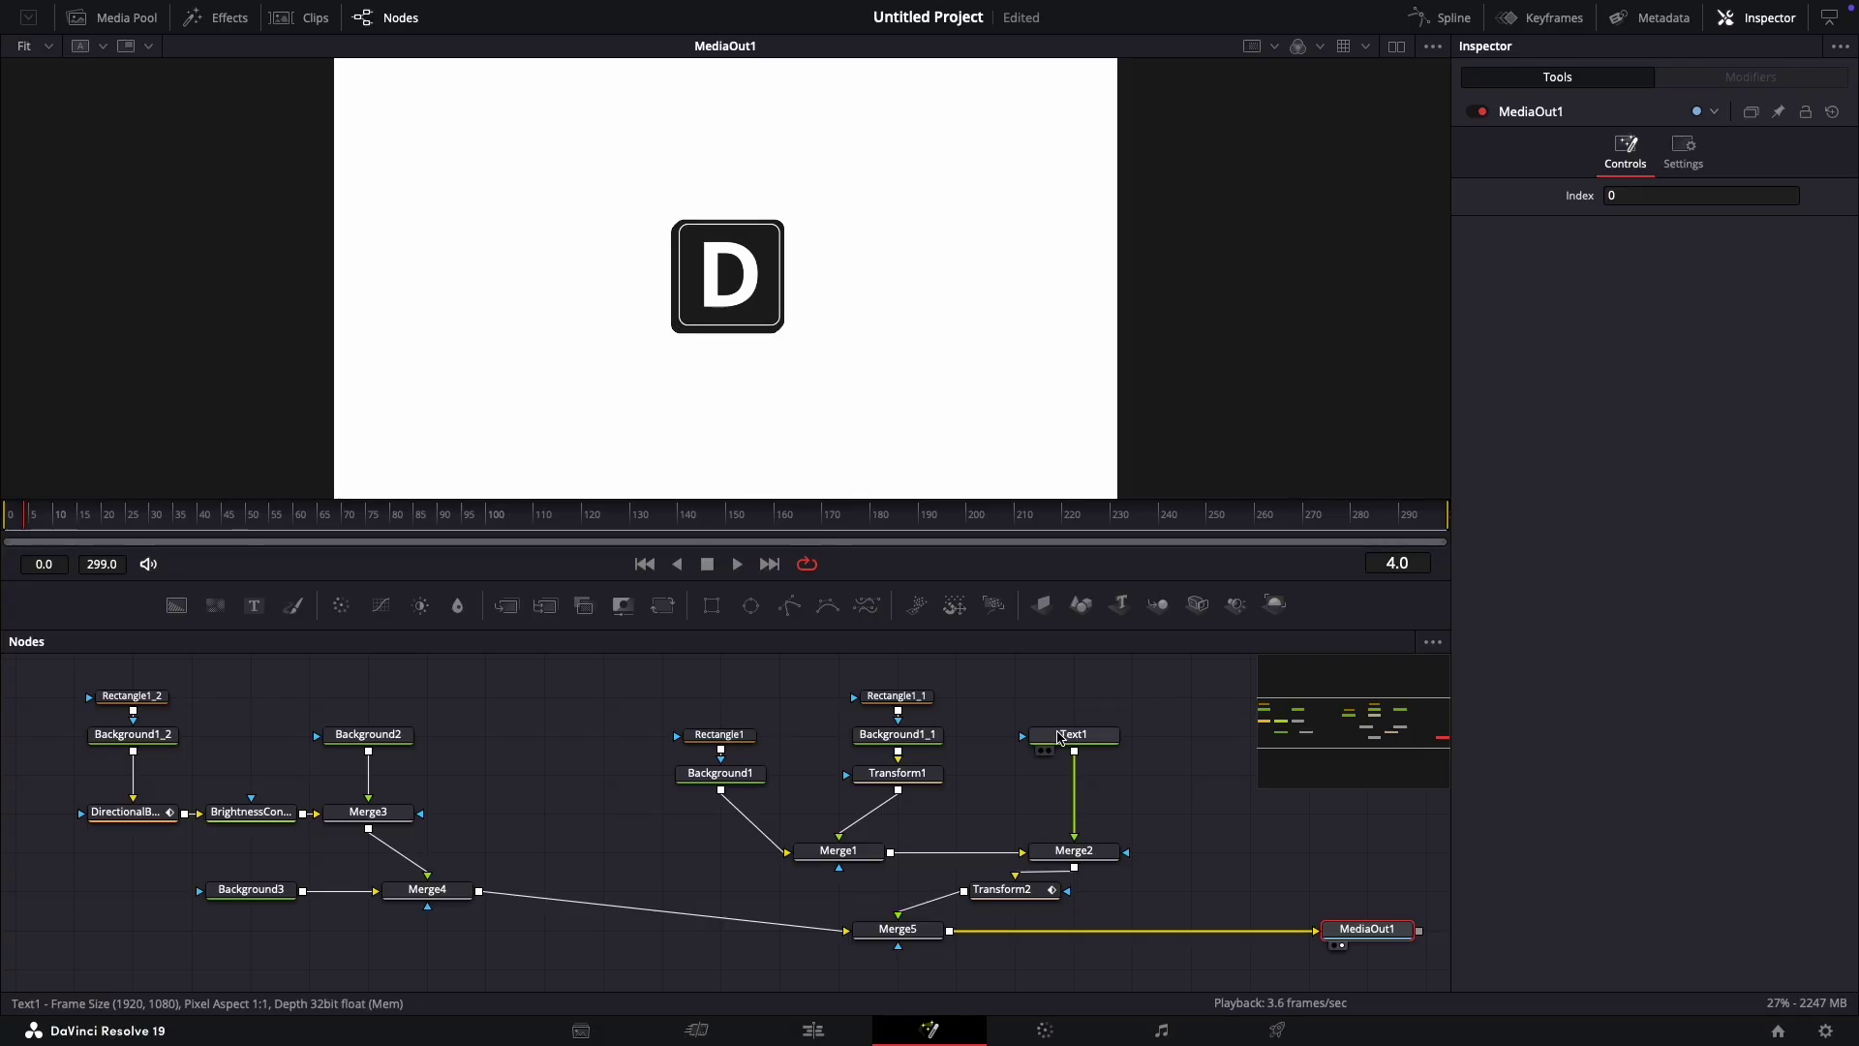
Step: Key Merge2's Blend to 0.0 at frame 4, then scrub ahead to check the D reappearing
click(1094, 854)
click(1824, 460)
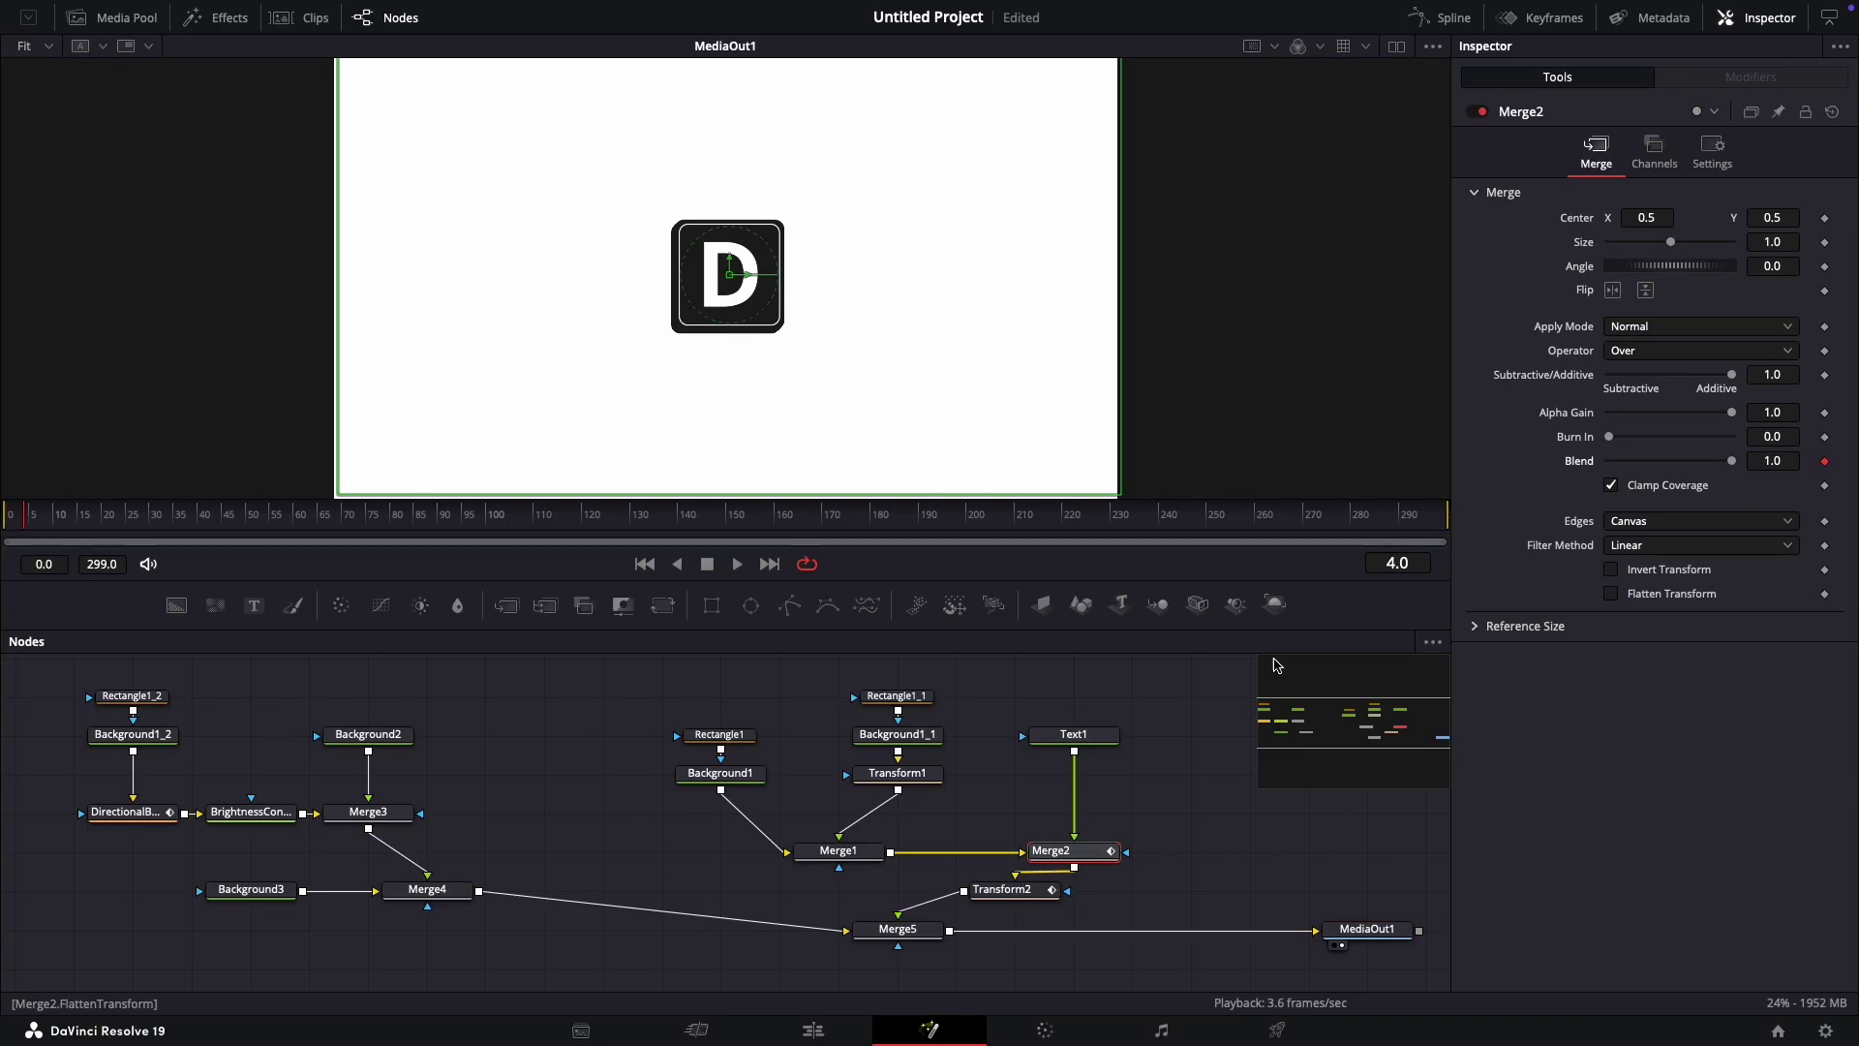
key(Right)
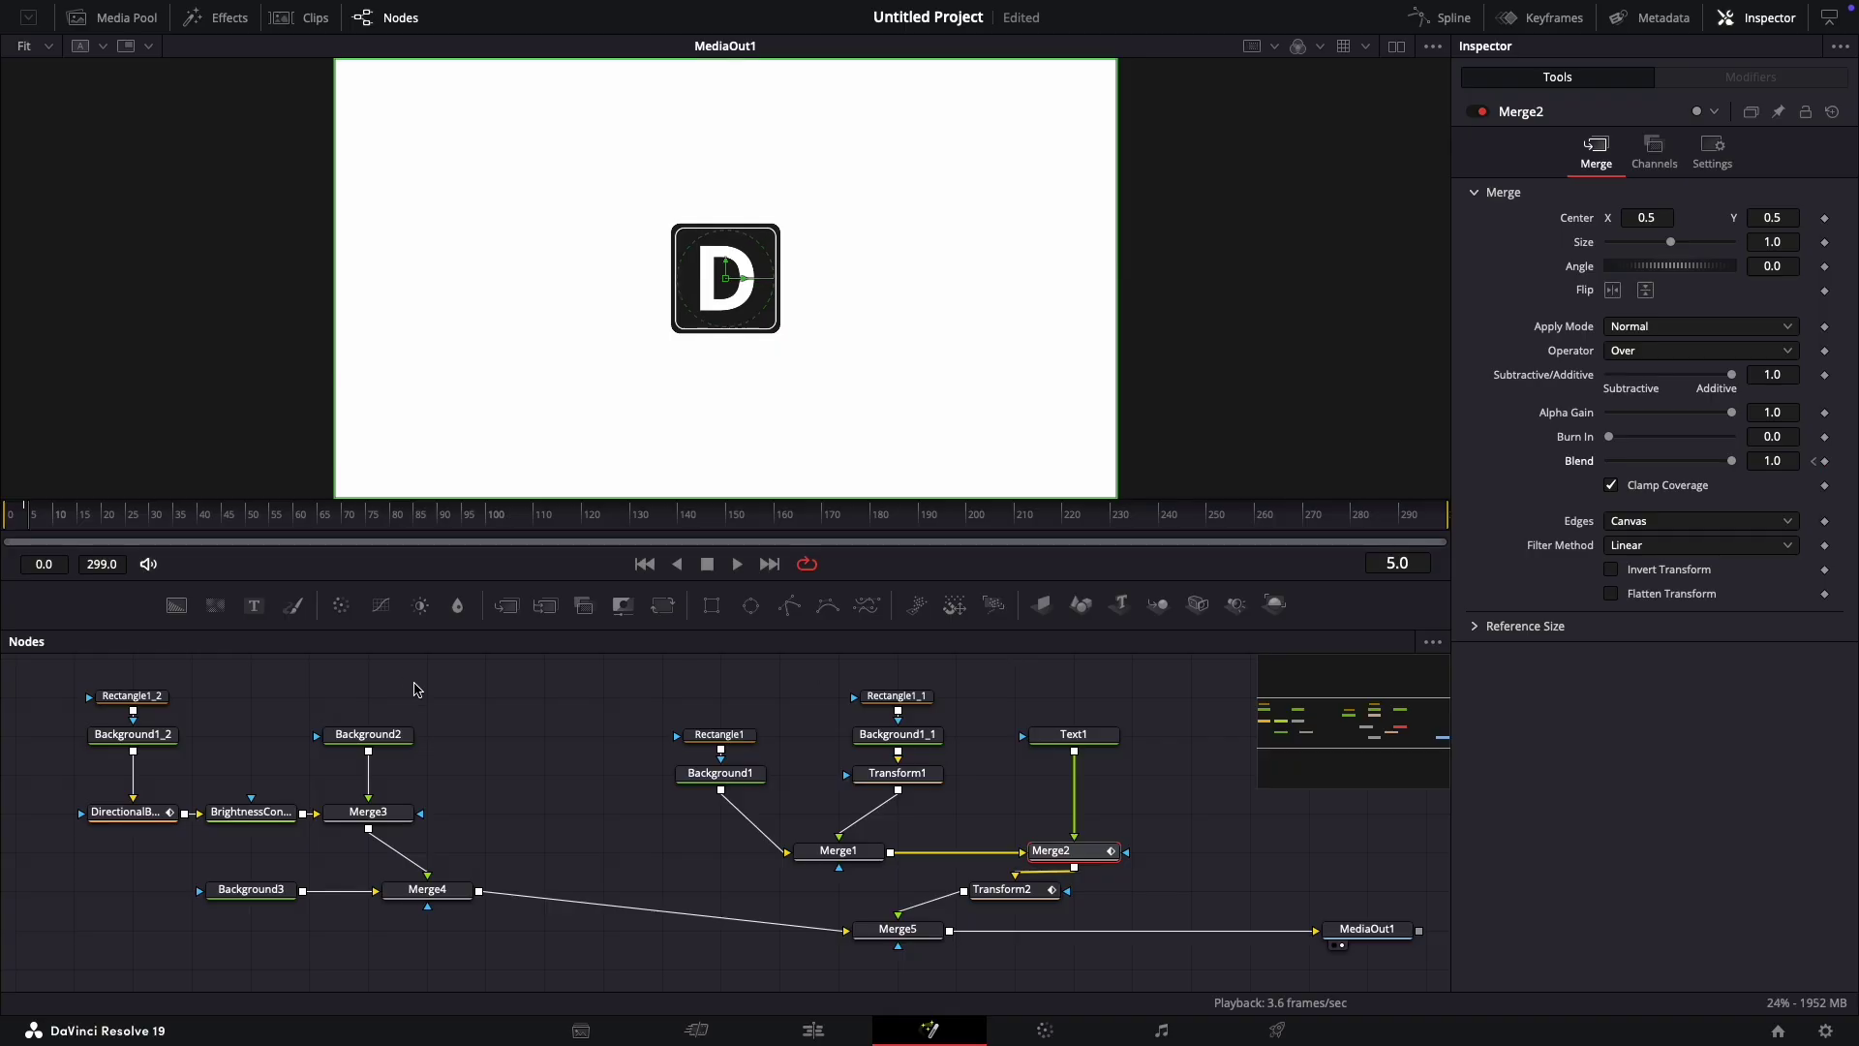
click(1813, 462)
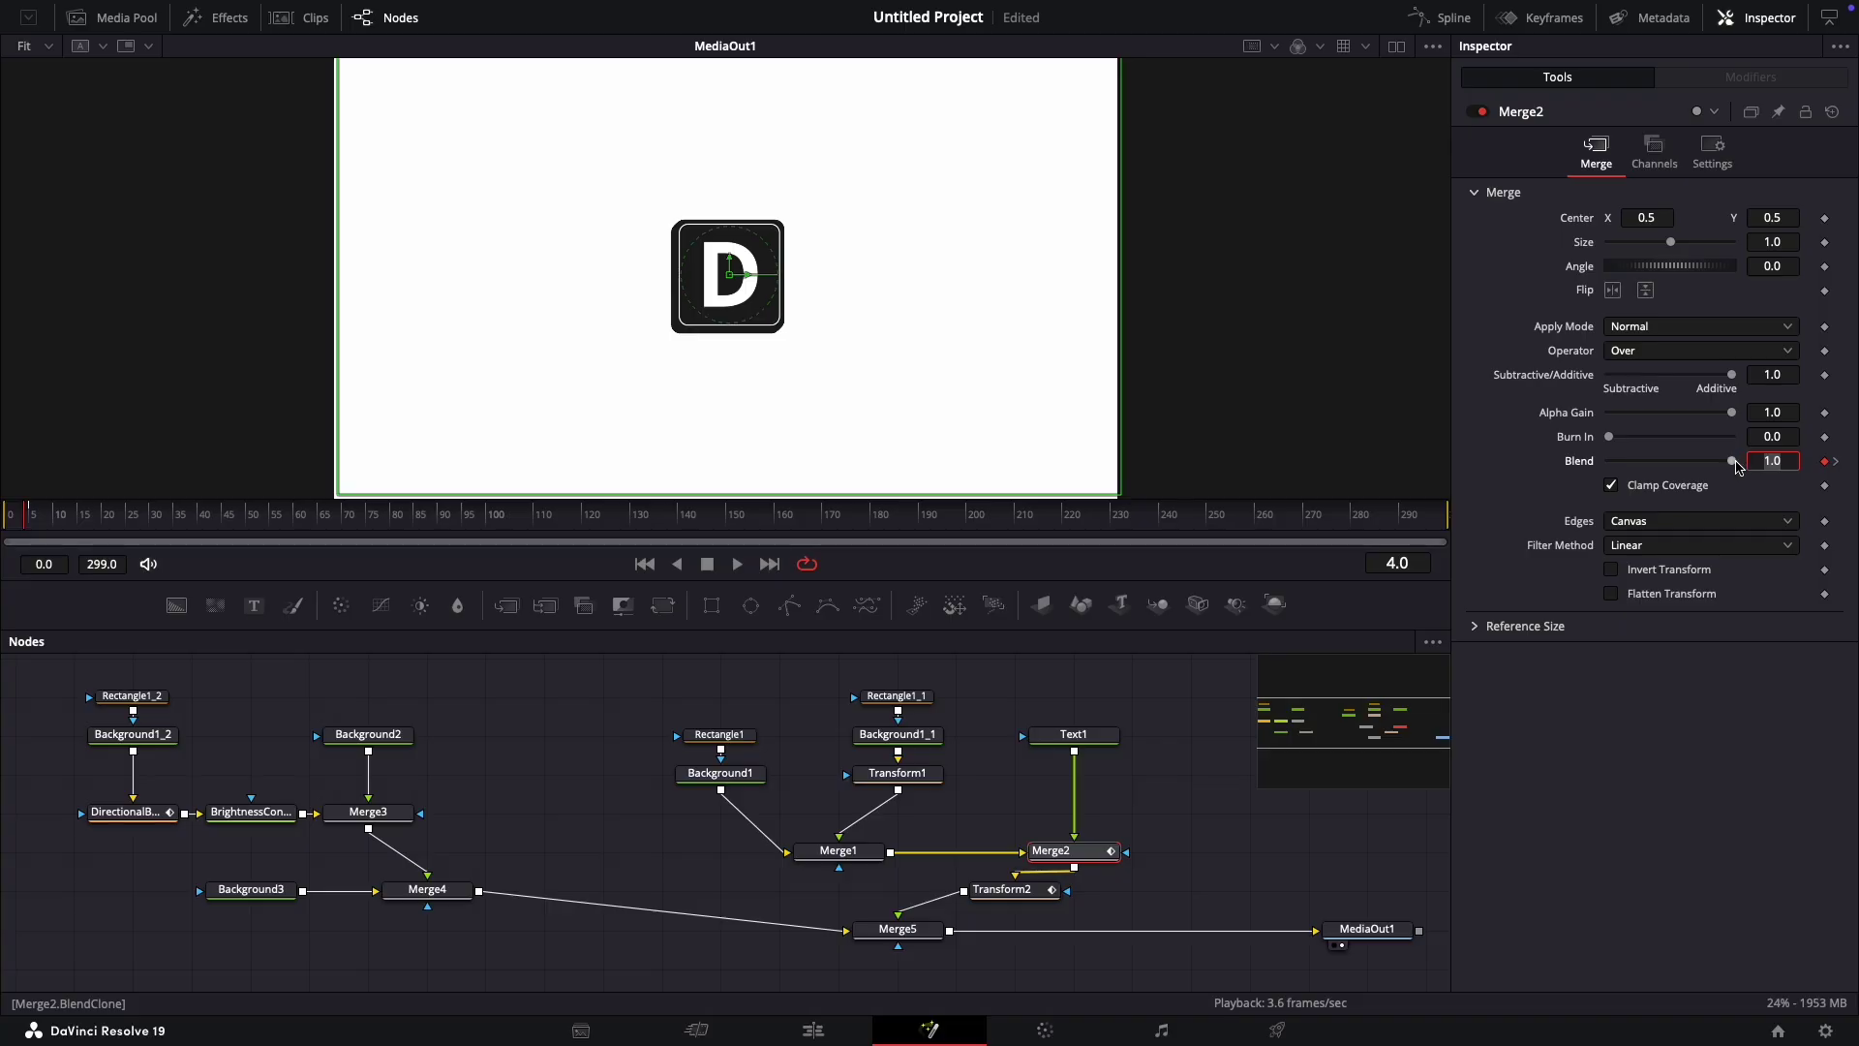
drag(1736, 463, 1479, 463)
key(shift+Right)
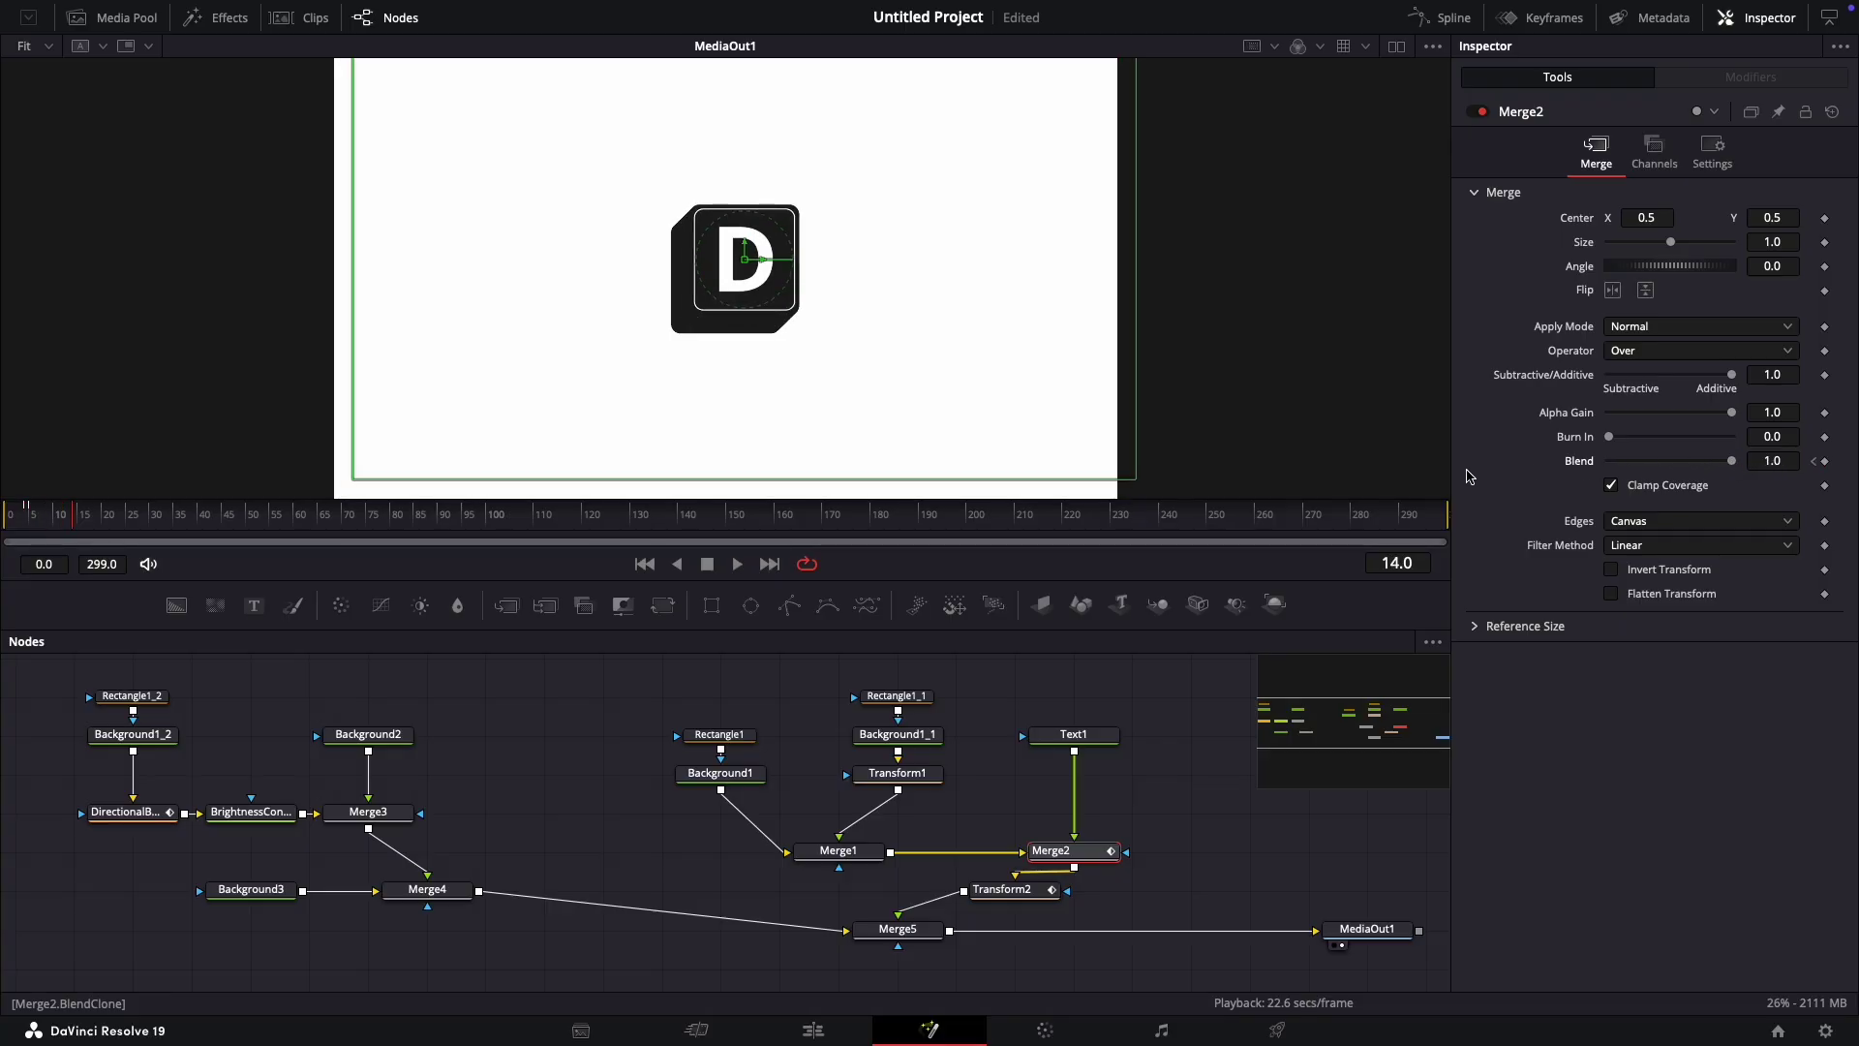
drag(27, 520, 3, 518)
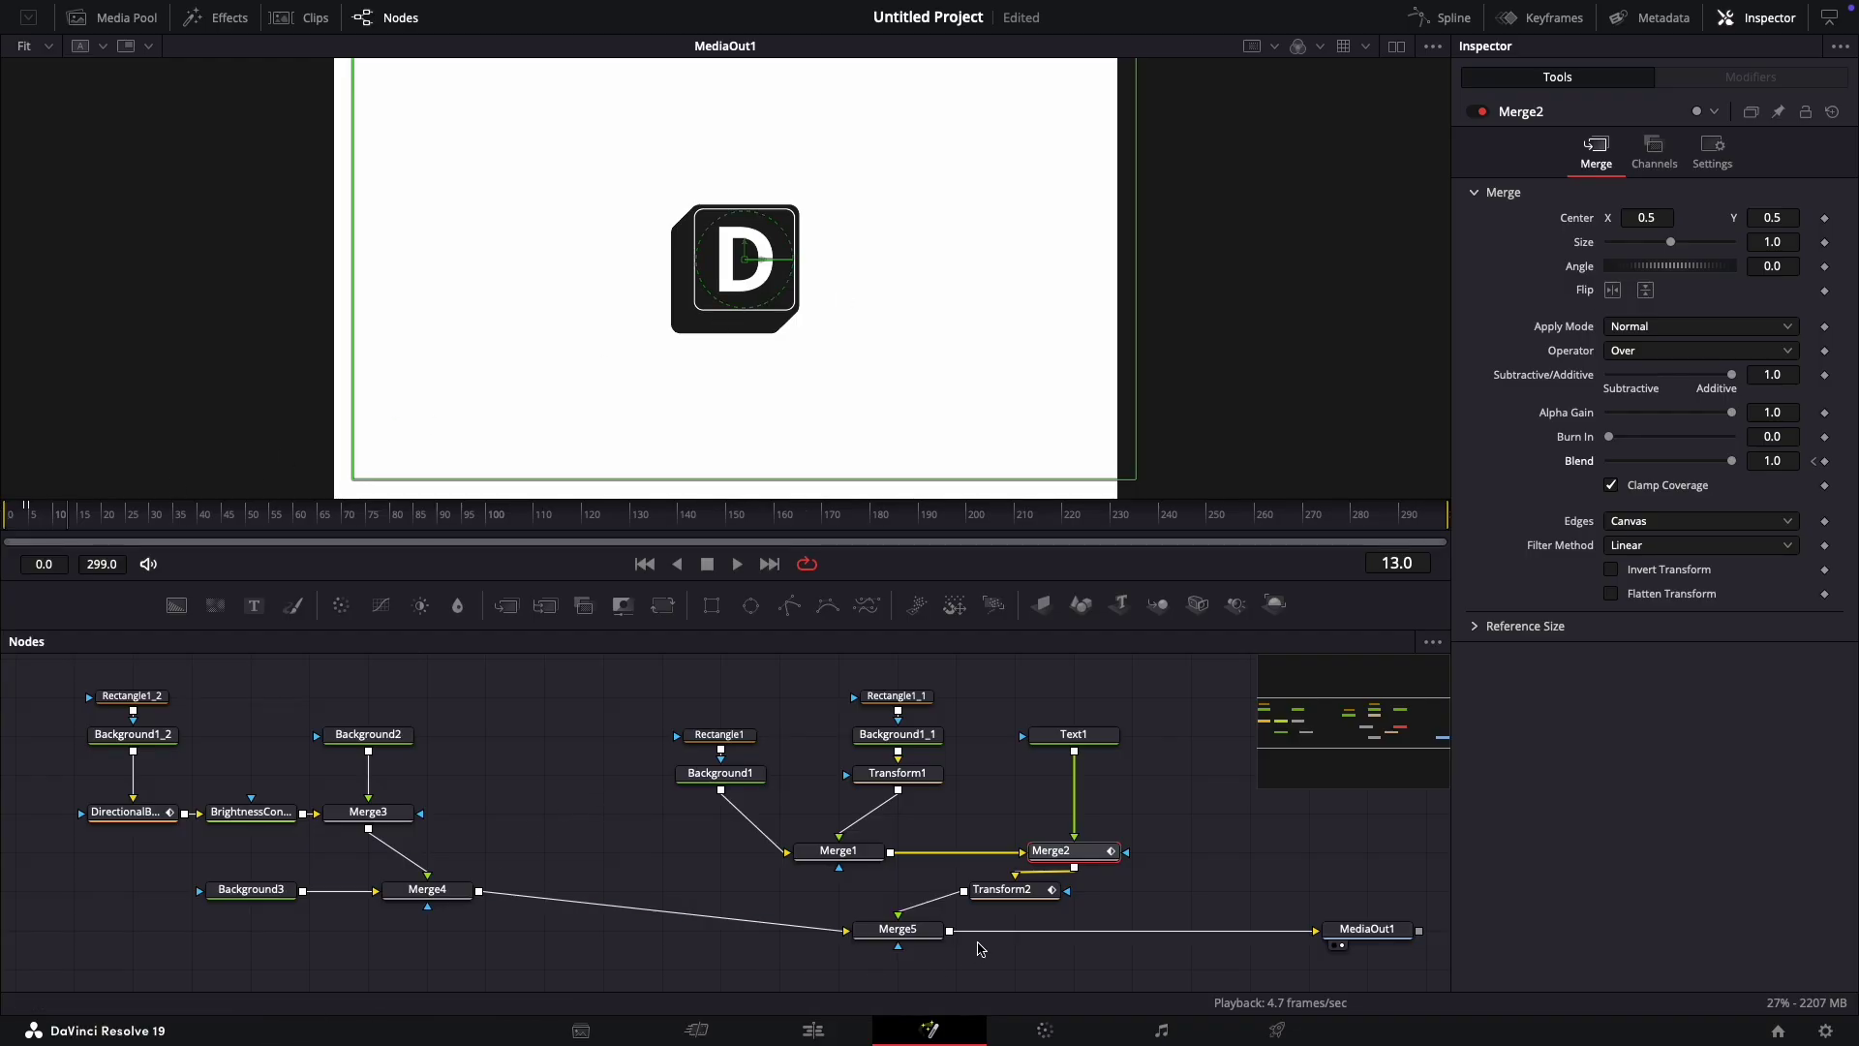
Step: Insert a Drop Shadow node after Merge3 via the tool search
click(402, 823)
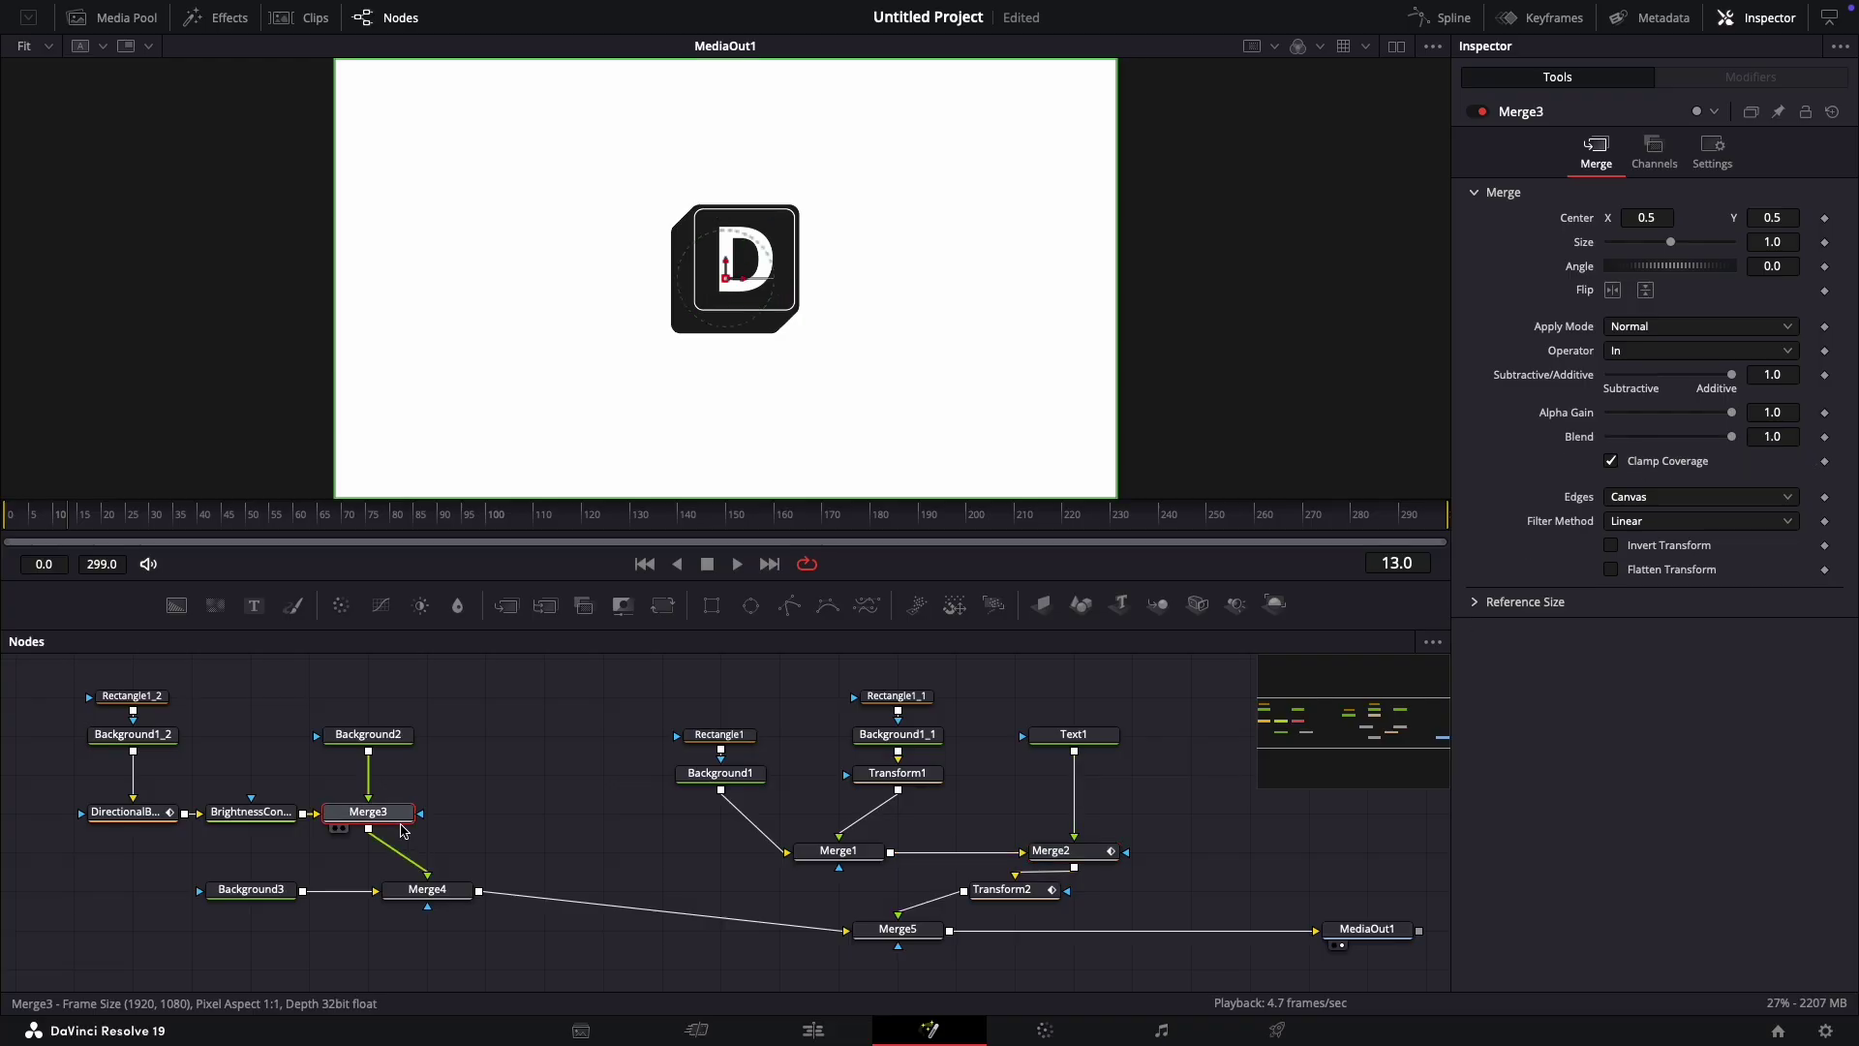
key(shift+space)
text(d)
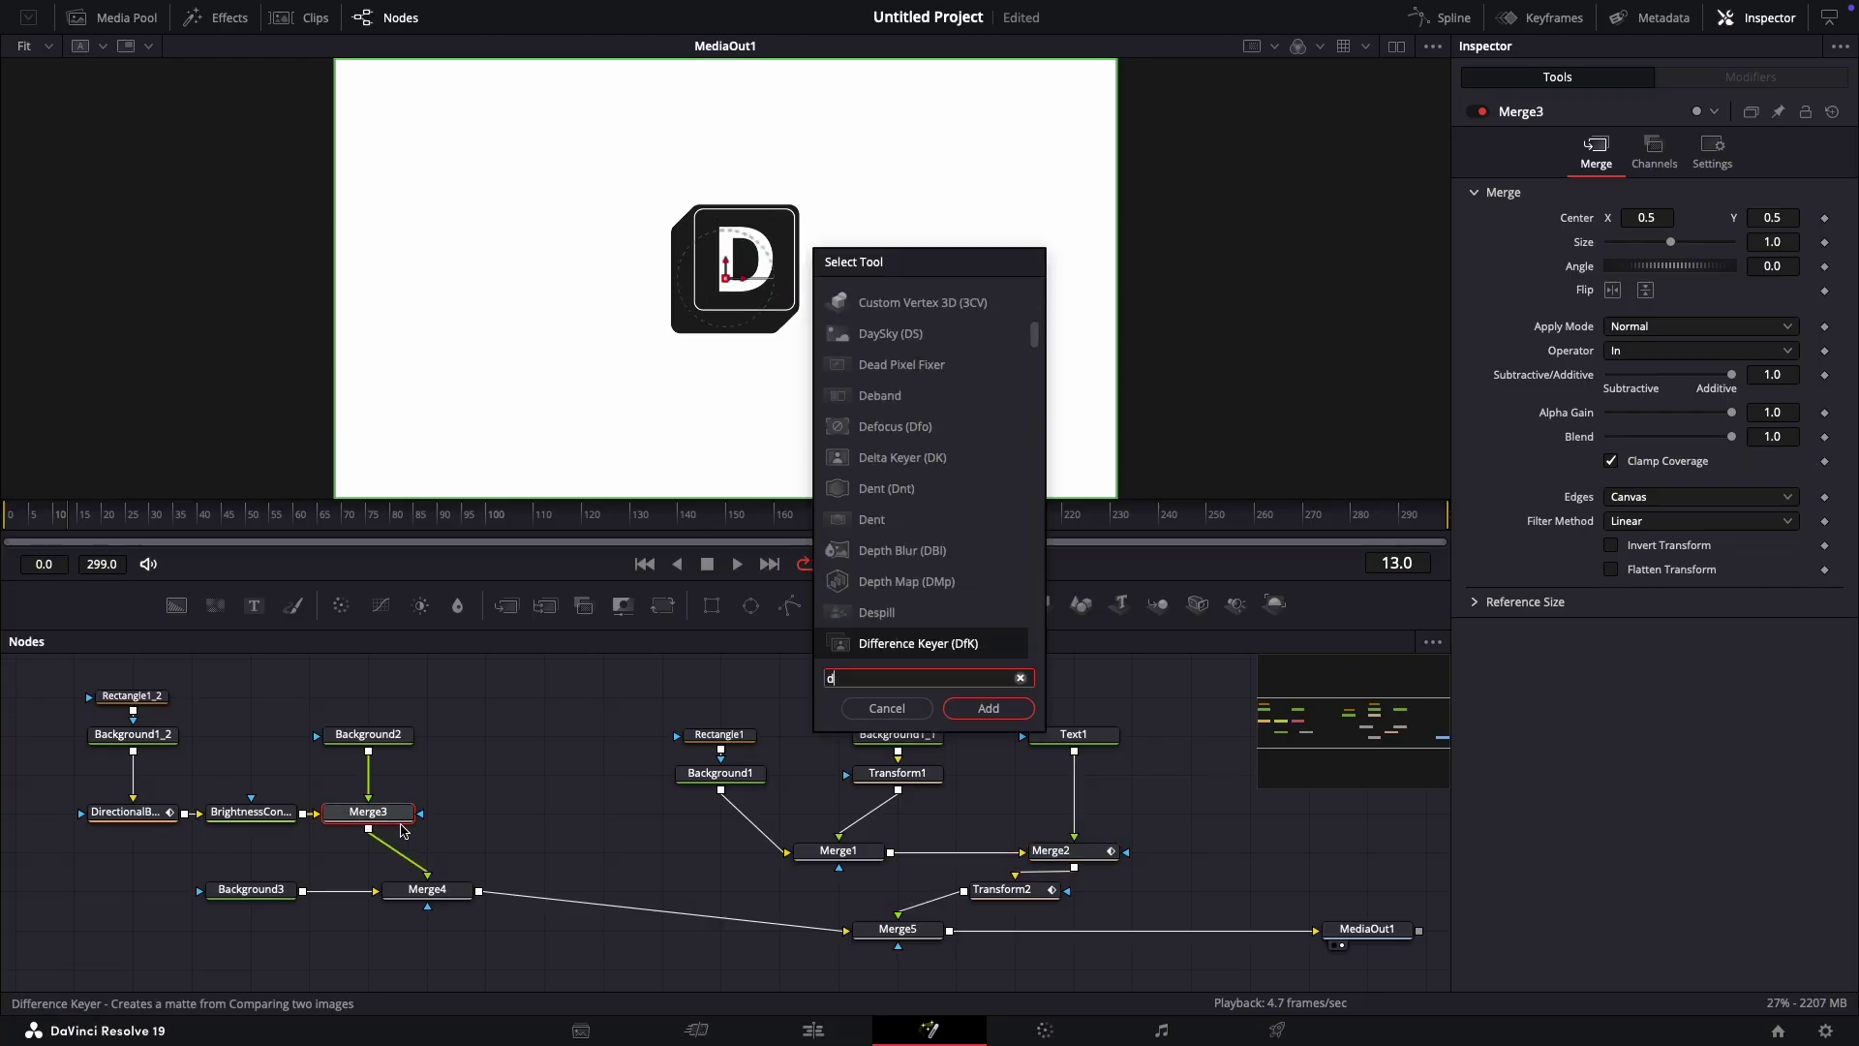
key(Down)
key(Down)
key(Down)
key(Down)
key(Down)
key(Down)
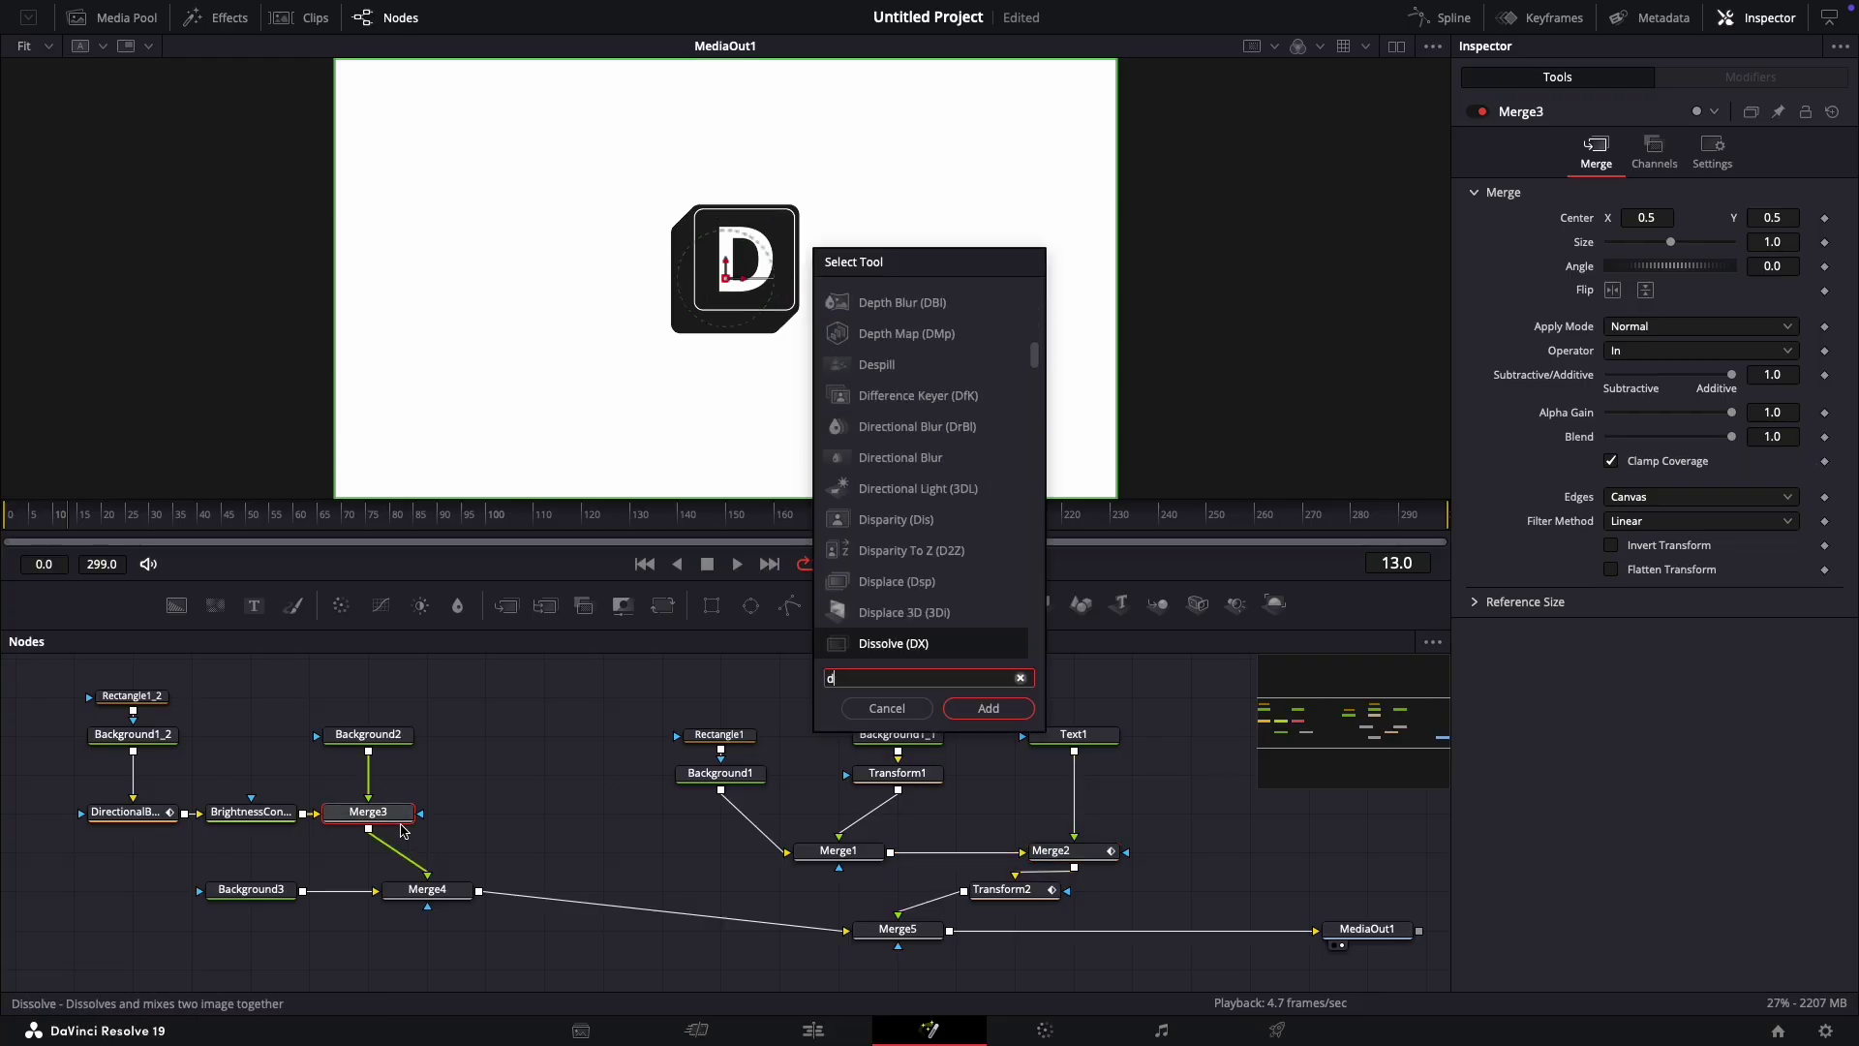
key(Down)
key(Down)
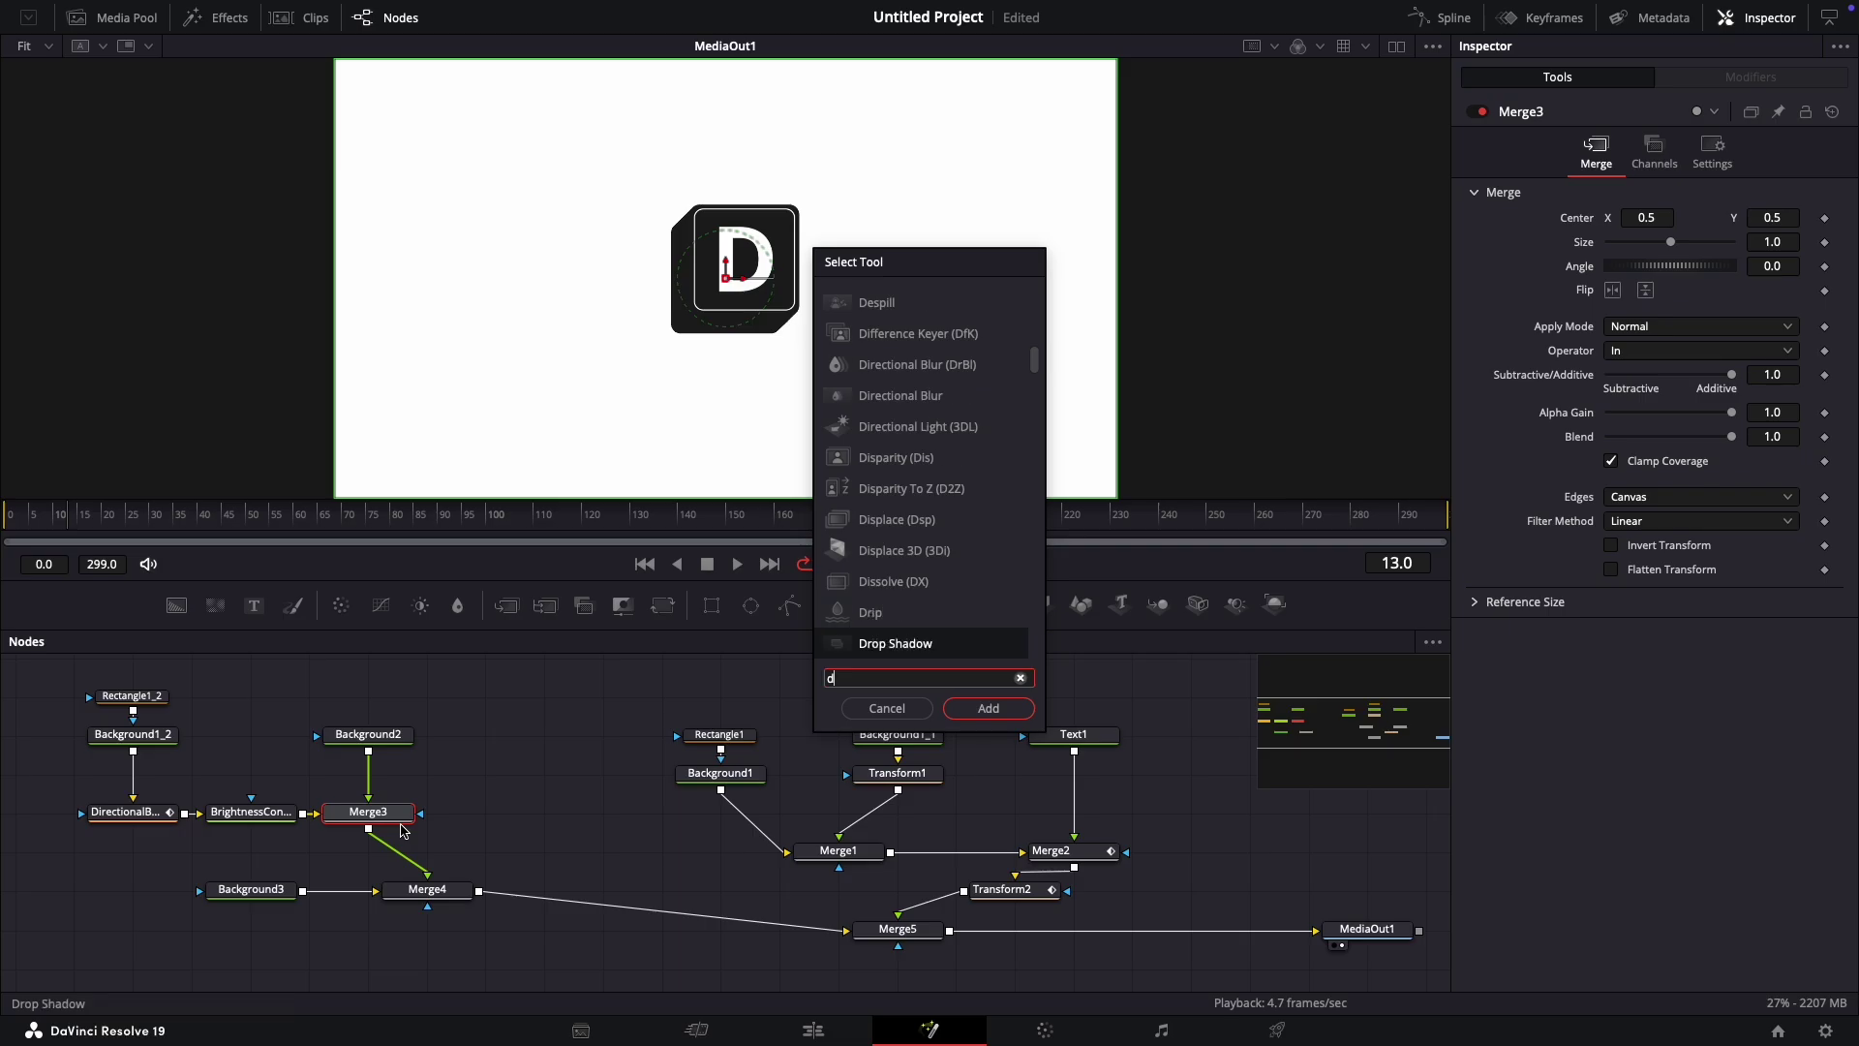
key(Down)
key(Up)
key(Return)
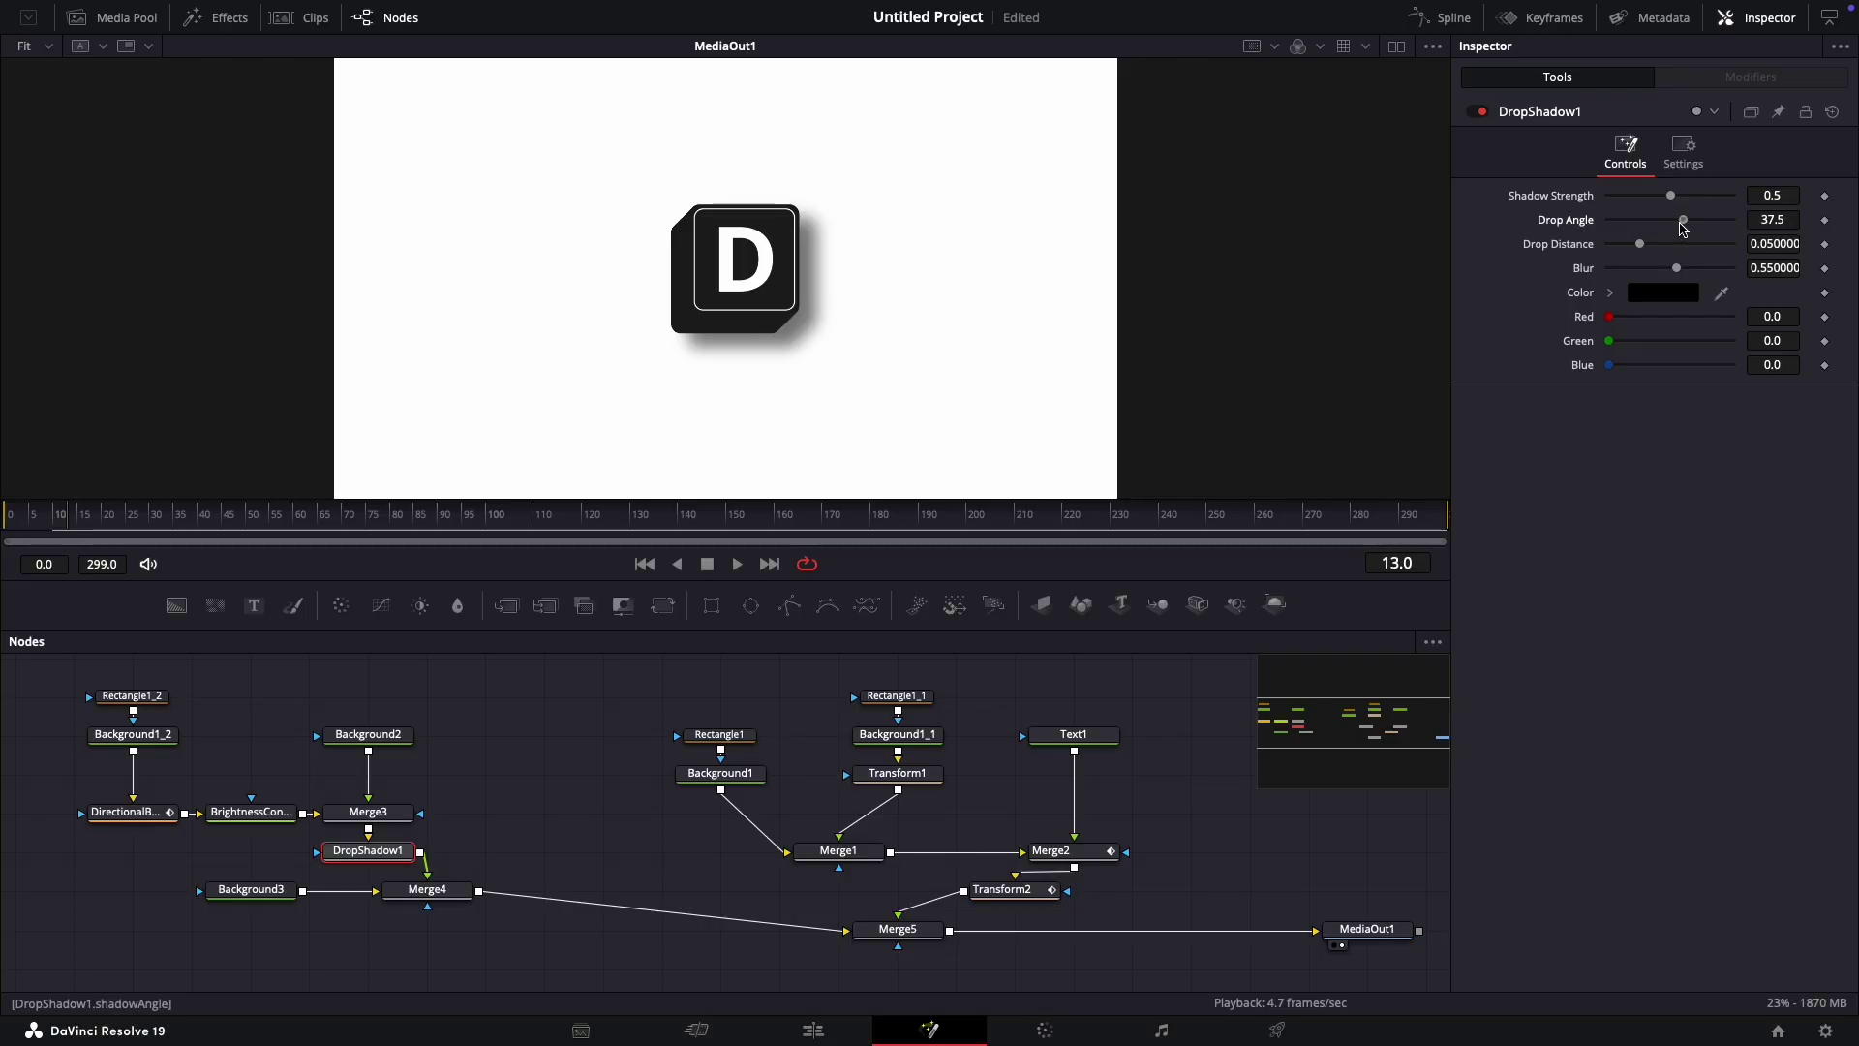
Step: Set the drop shadow's angle to 134 and blur to 0.52
drag(1683, 221, 1596, 222)
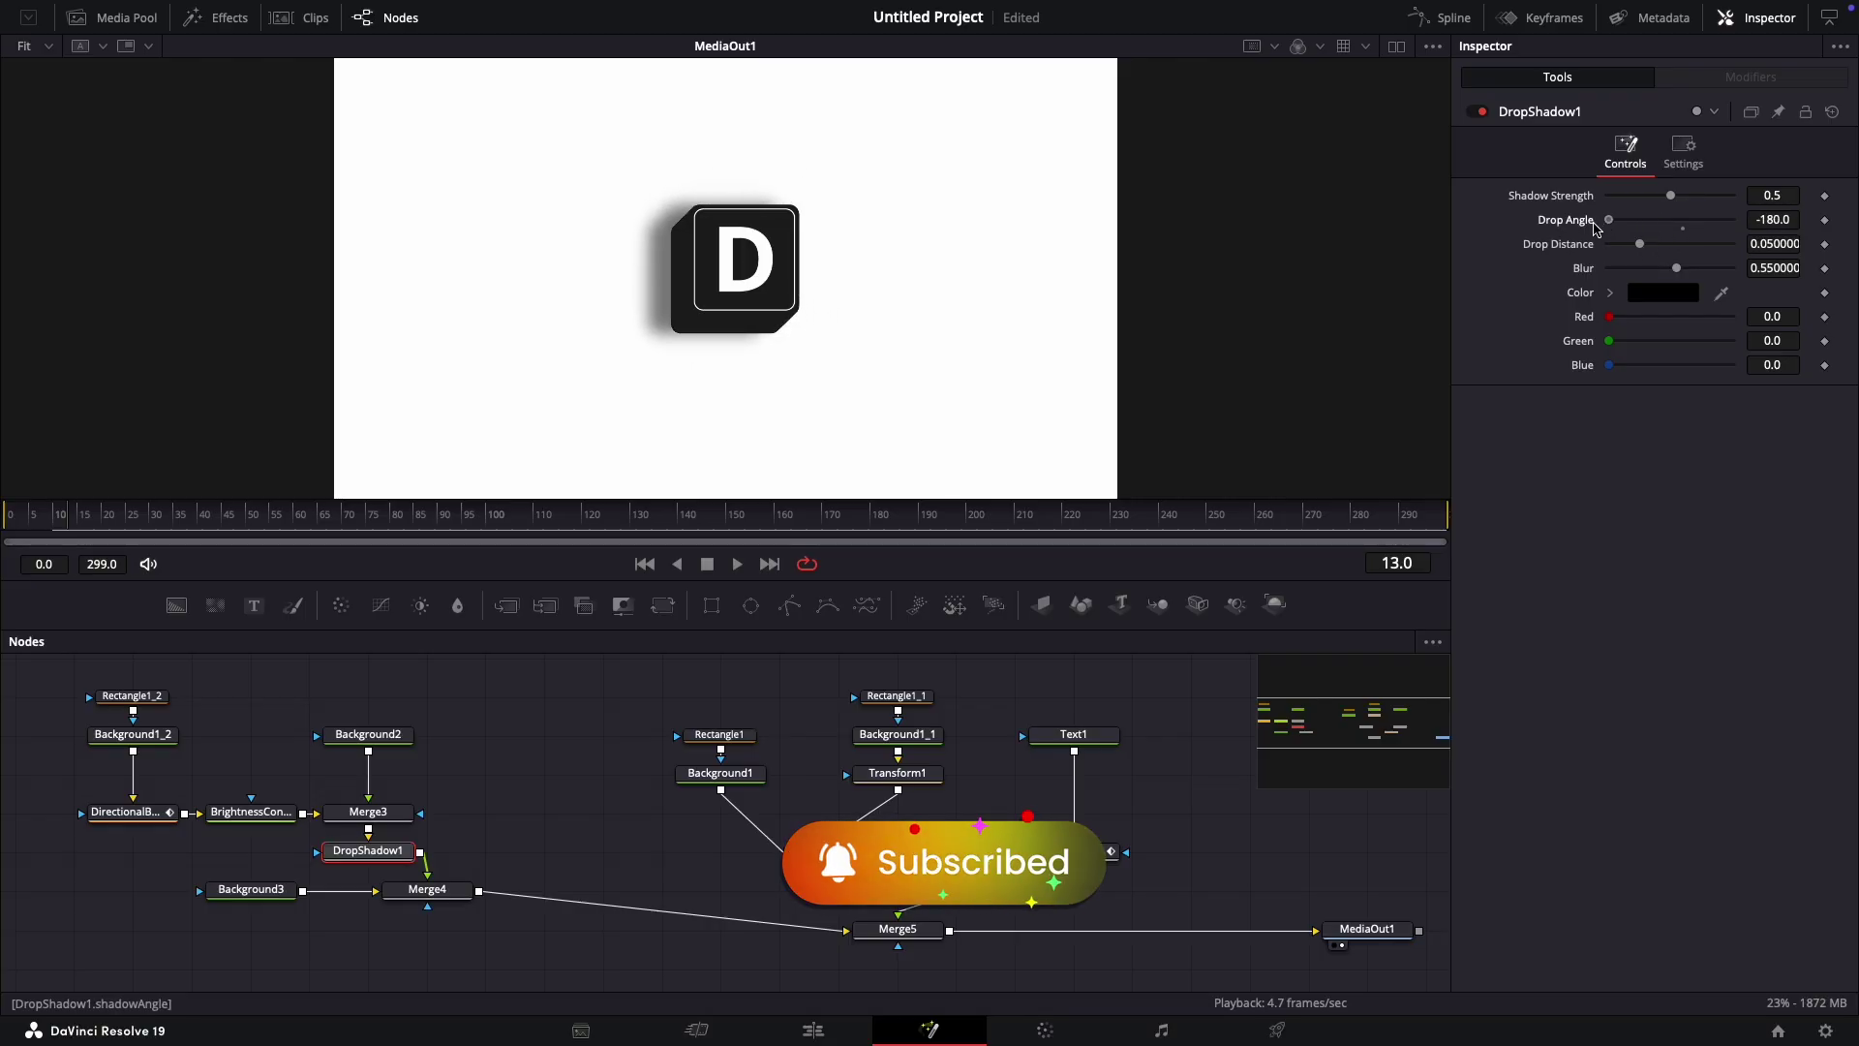
drag(1596, 227, 1717, 249)
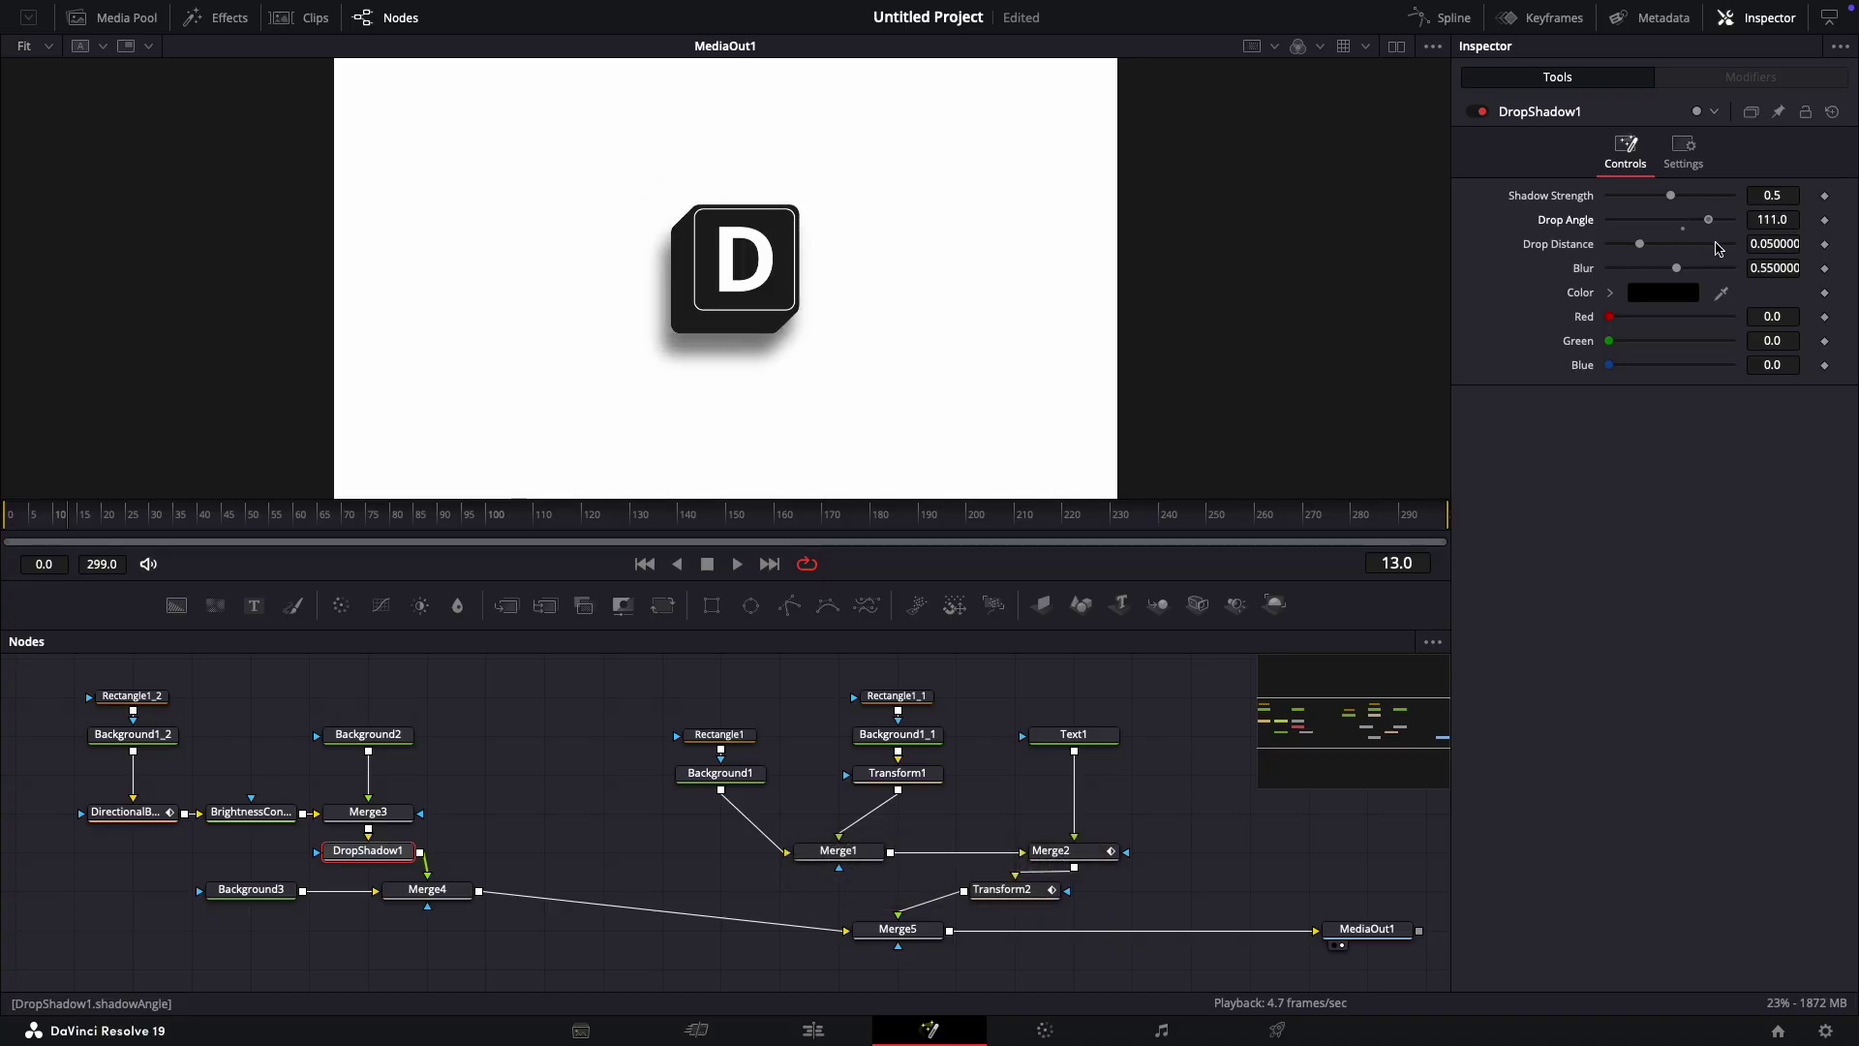
drag(1717, 249, 1676, 270)
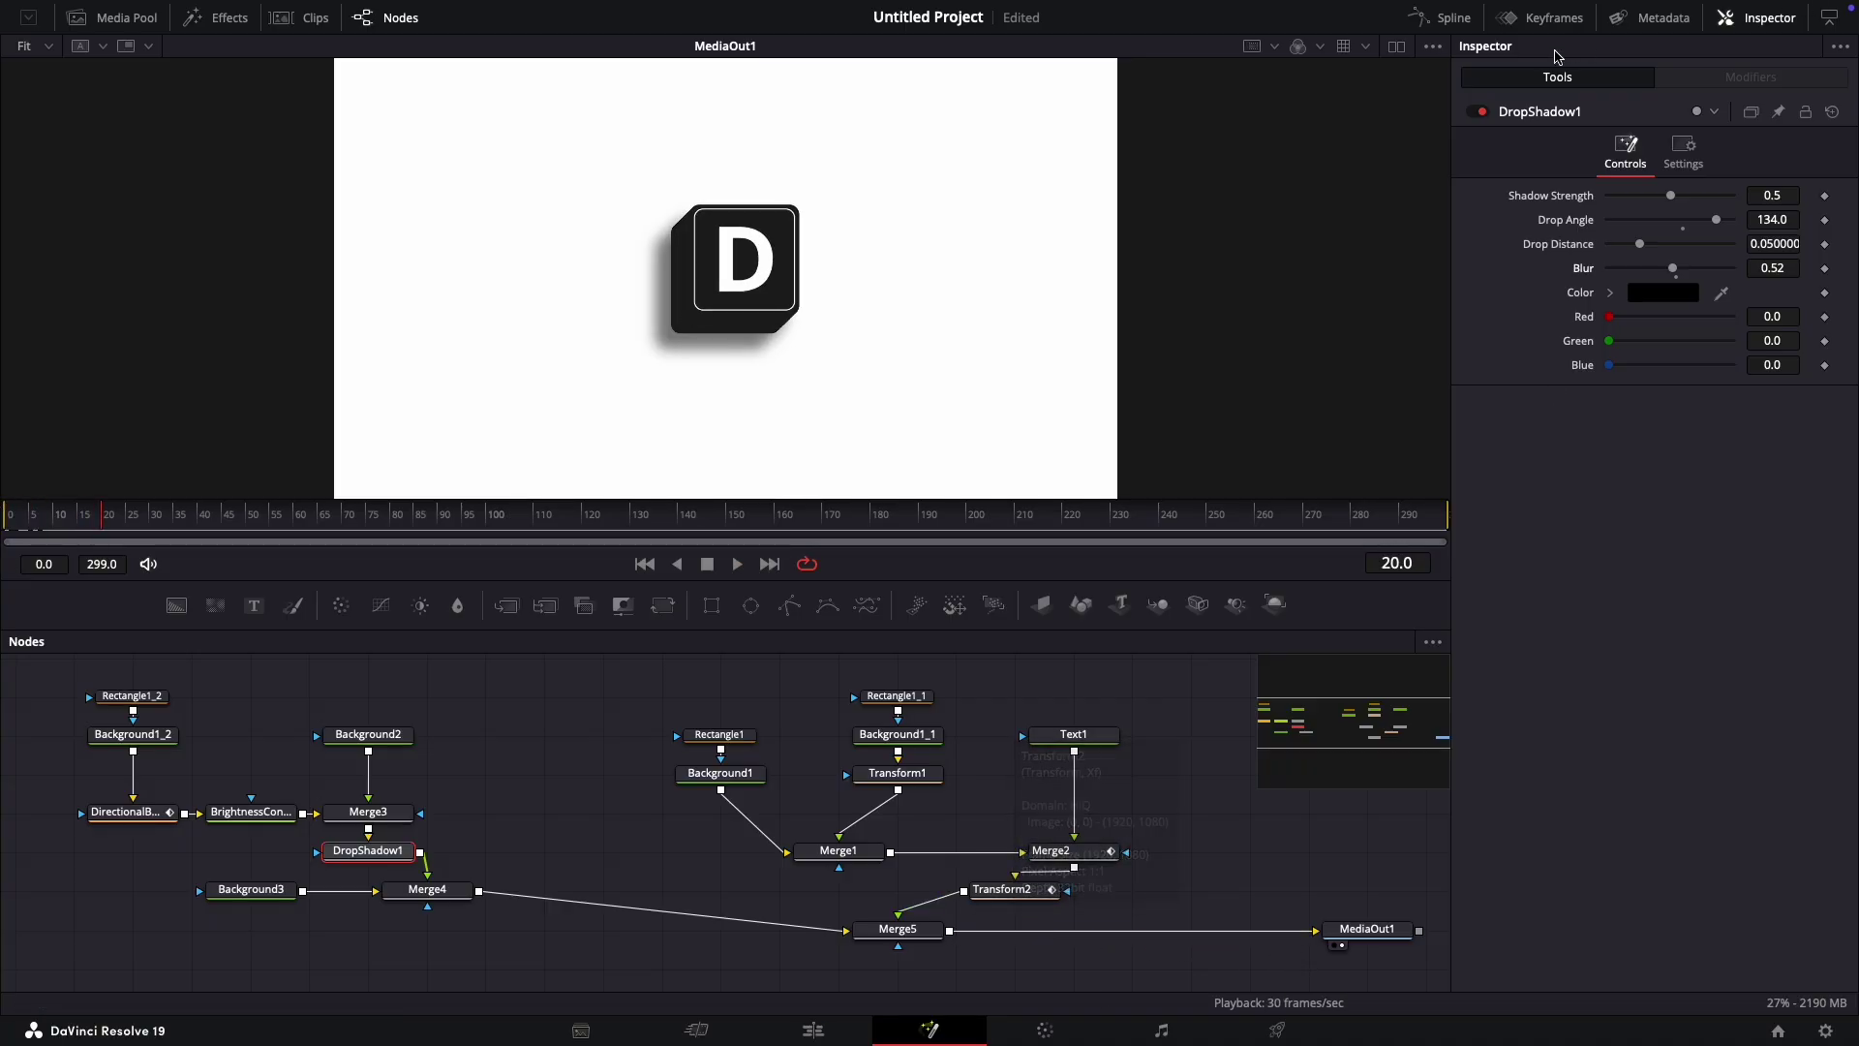
Step: Show DirectionalBlur1's Length curve in the Spline editor and smooth all its keyframes
click(1445, 17)
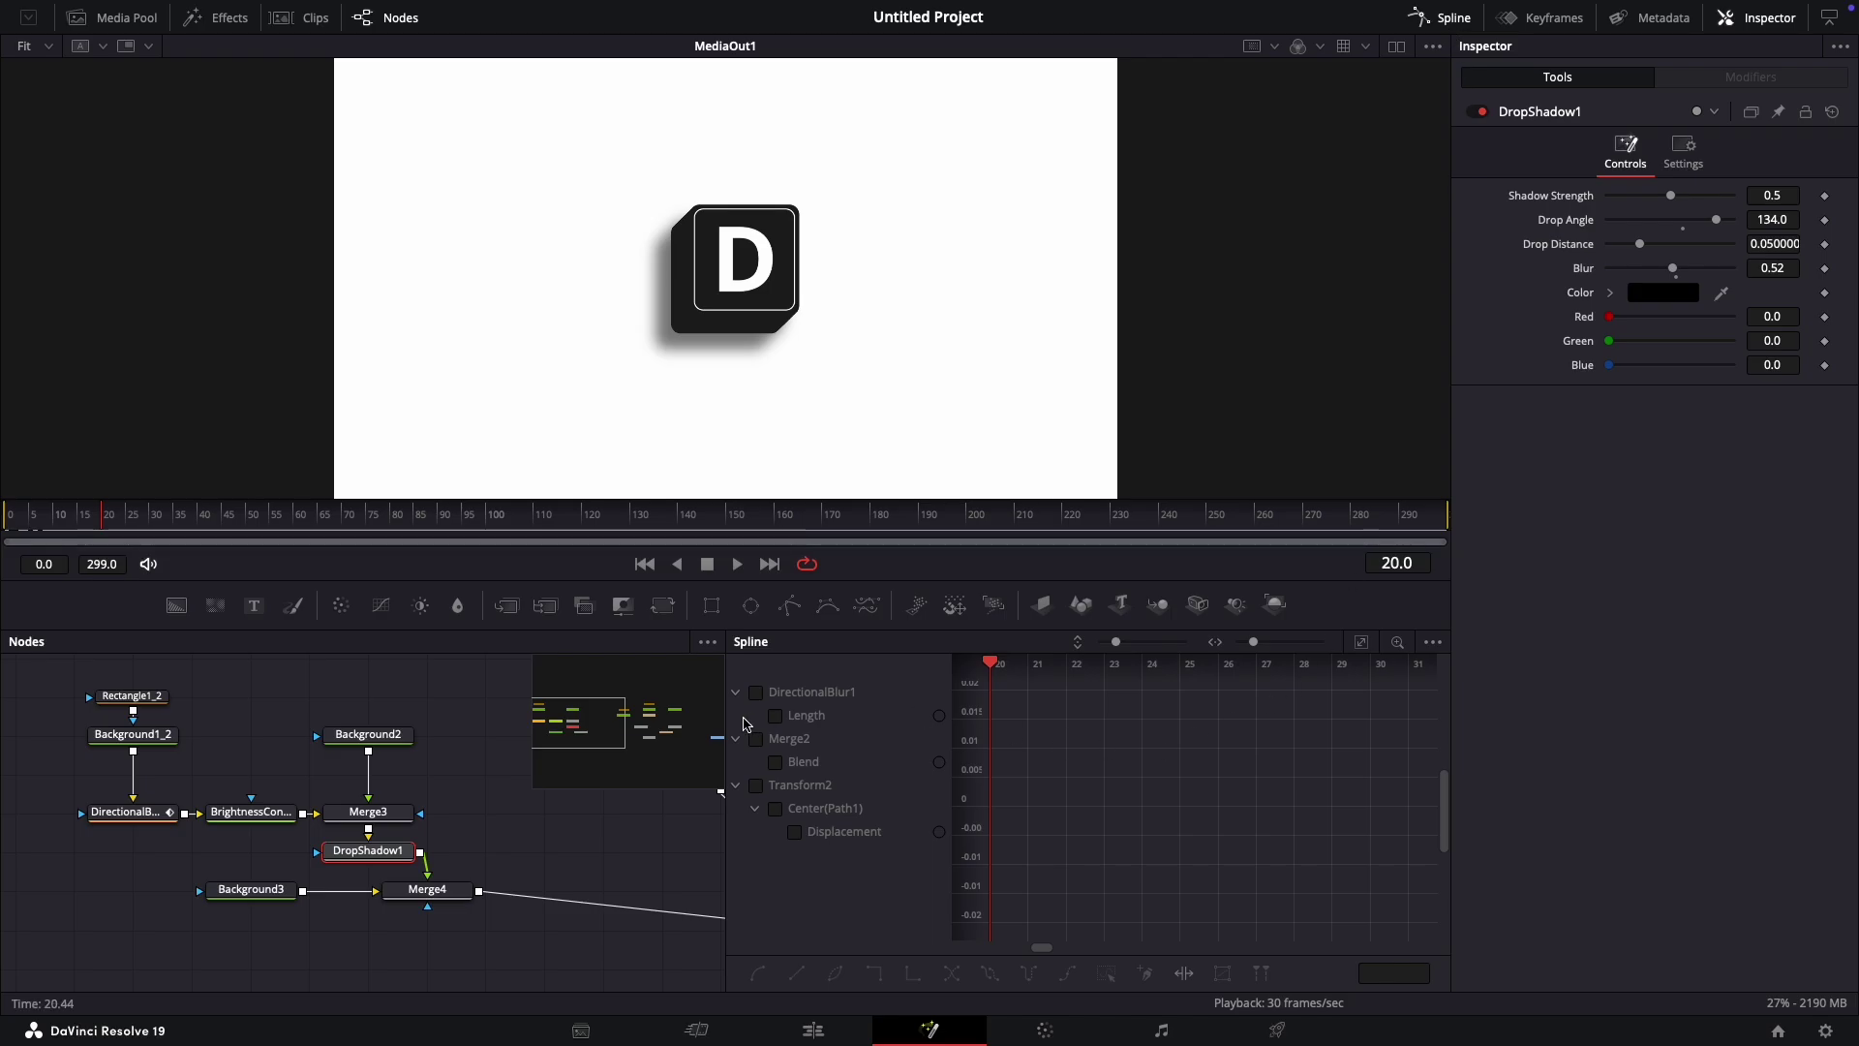
click(756, 693)
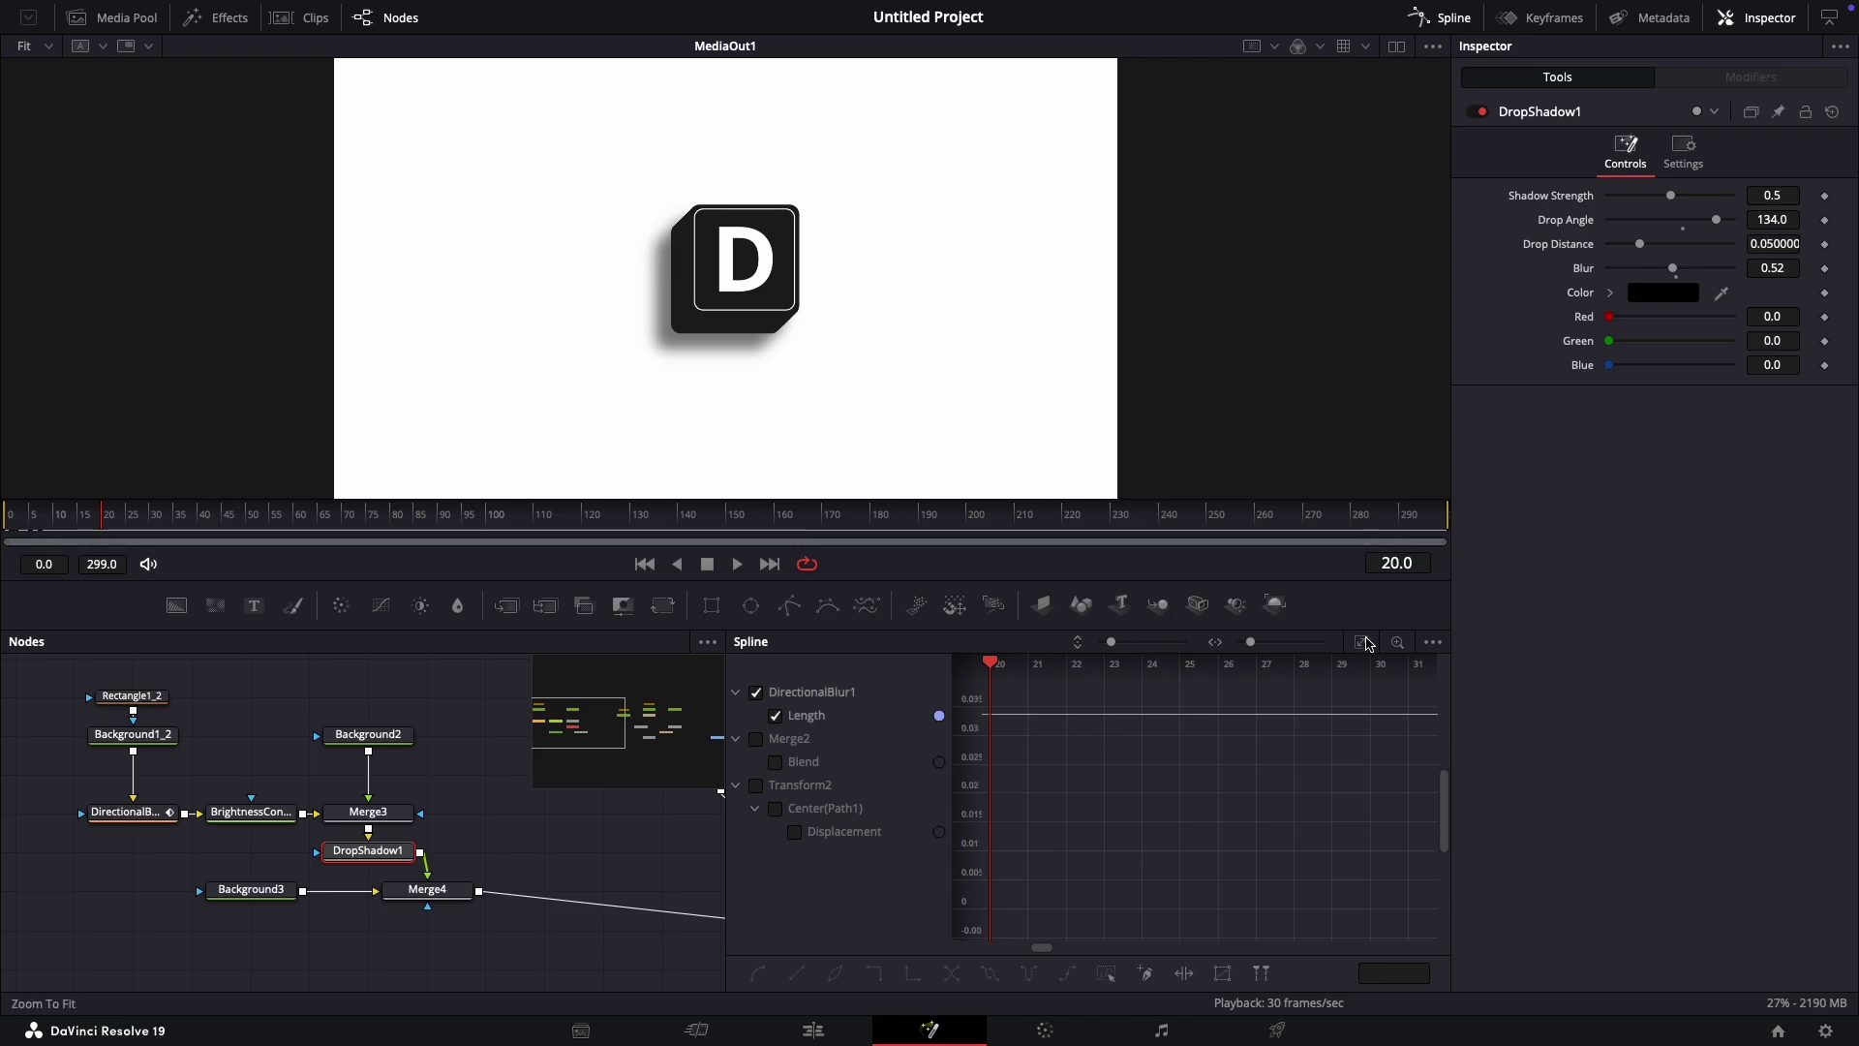
click(1362, 643)
drag(1007, 687, 1472, 971)
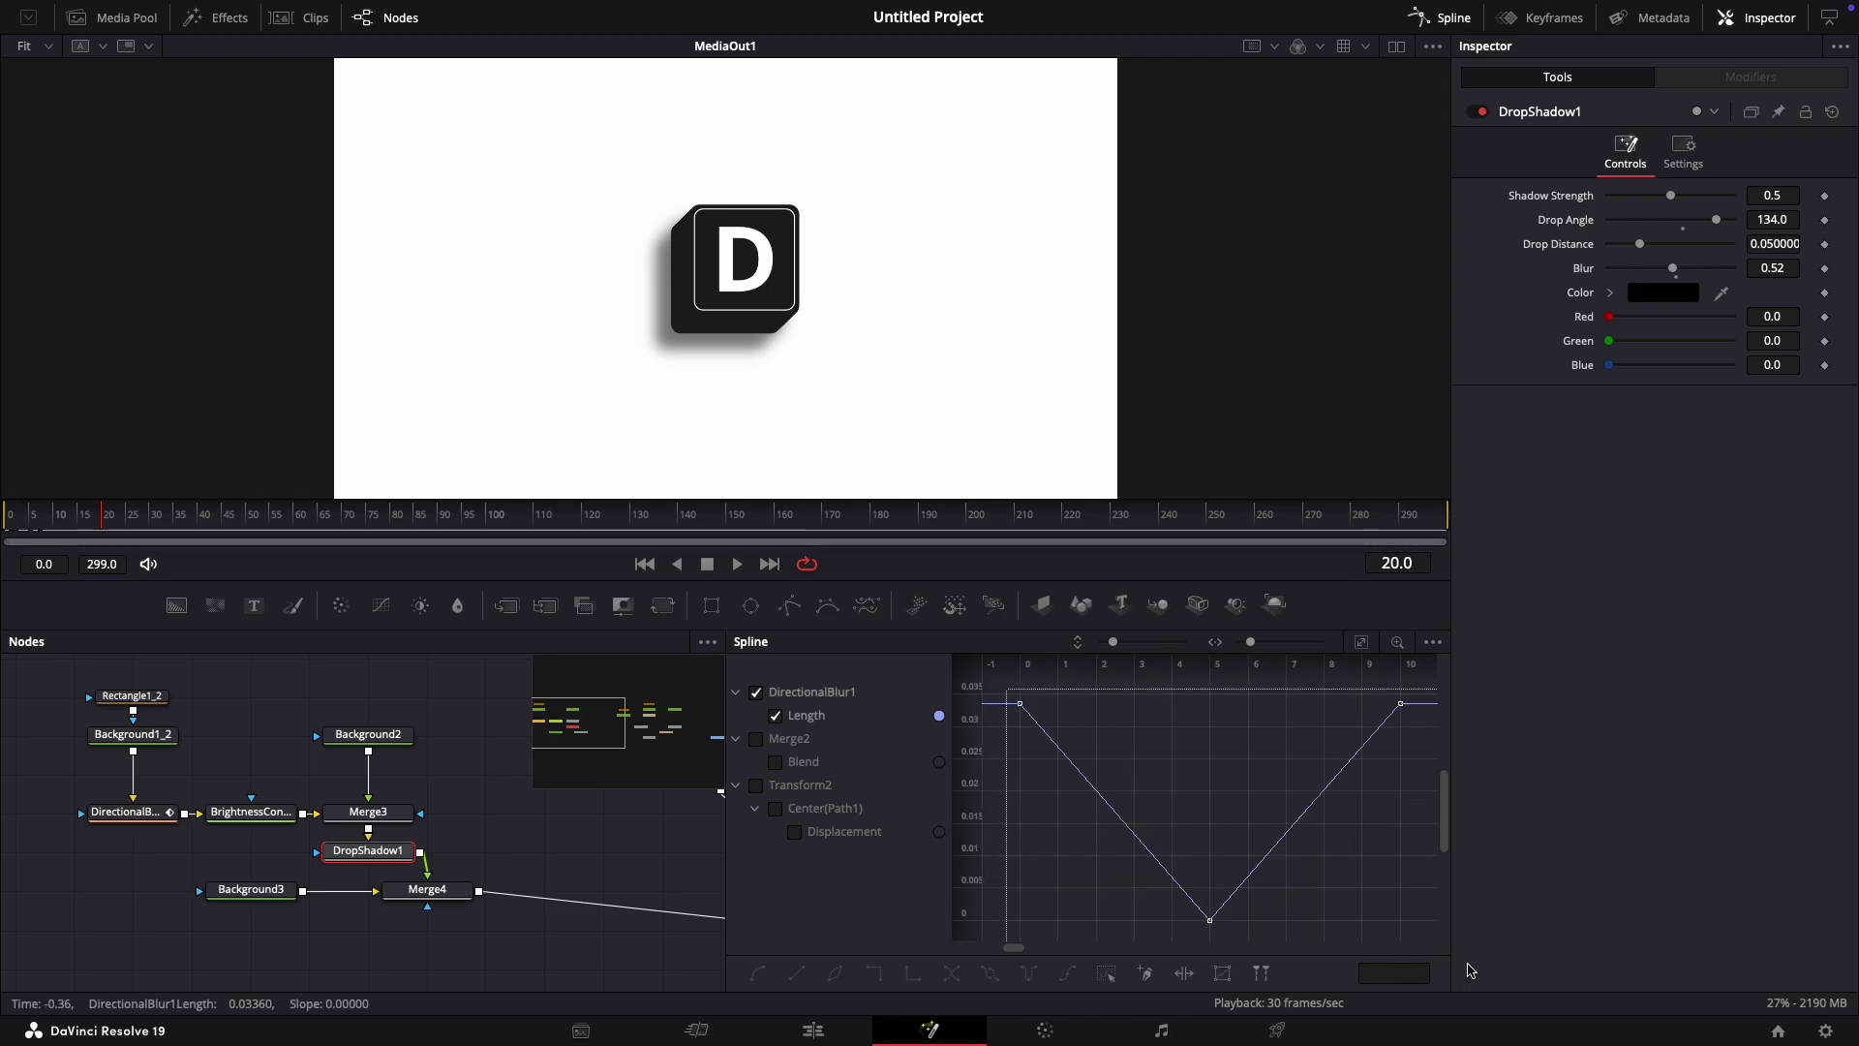
key(shift+s)
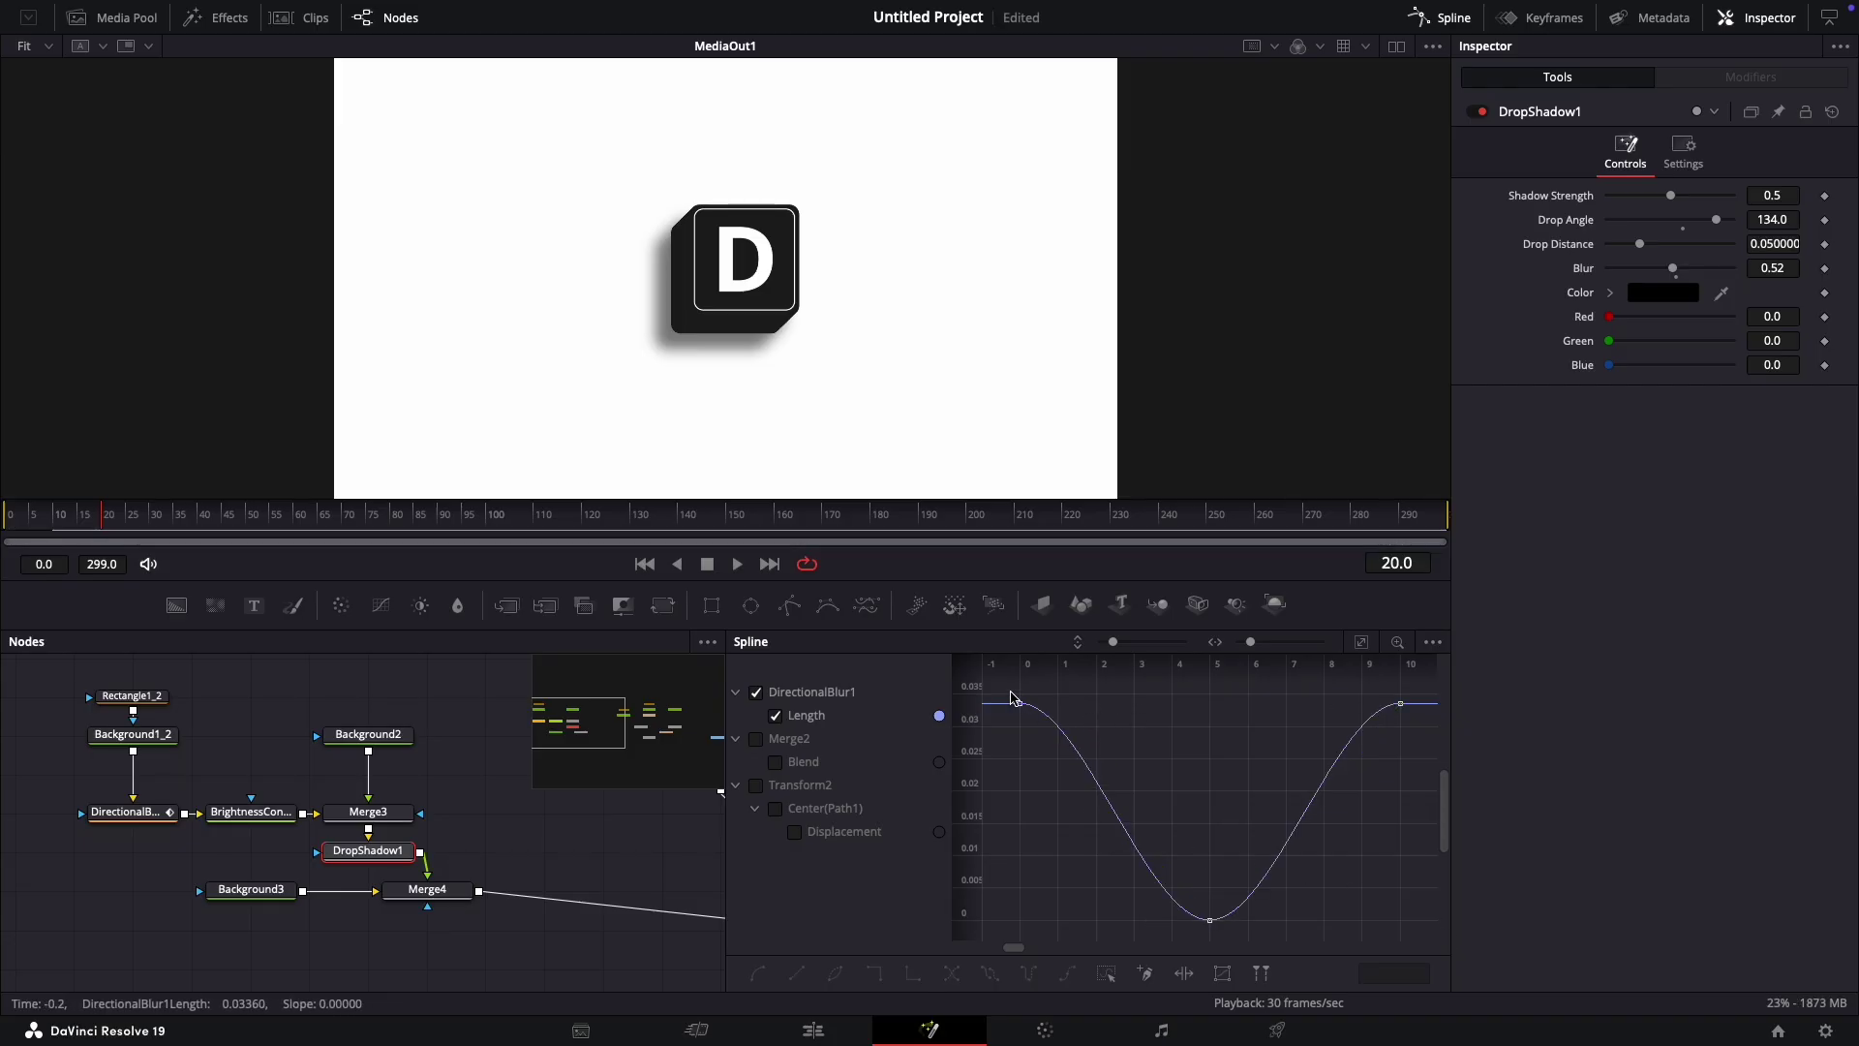
Step: Drag the Bezier handles to make the Length curve's dip steeper and narrower
drag(1006, 690, 1420, 939)
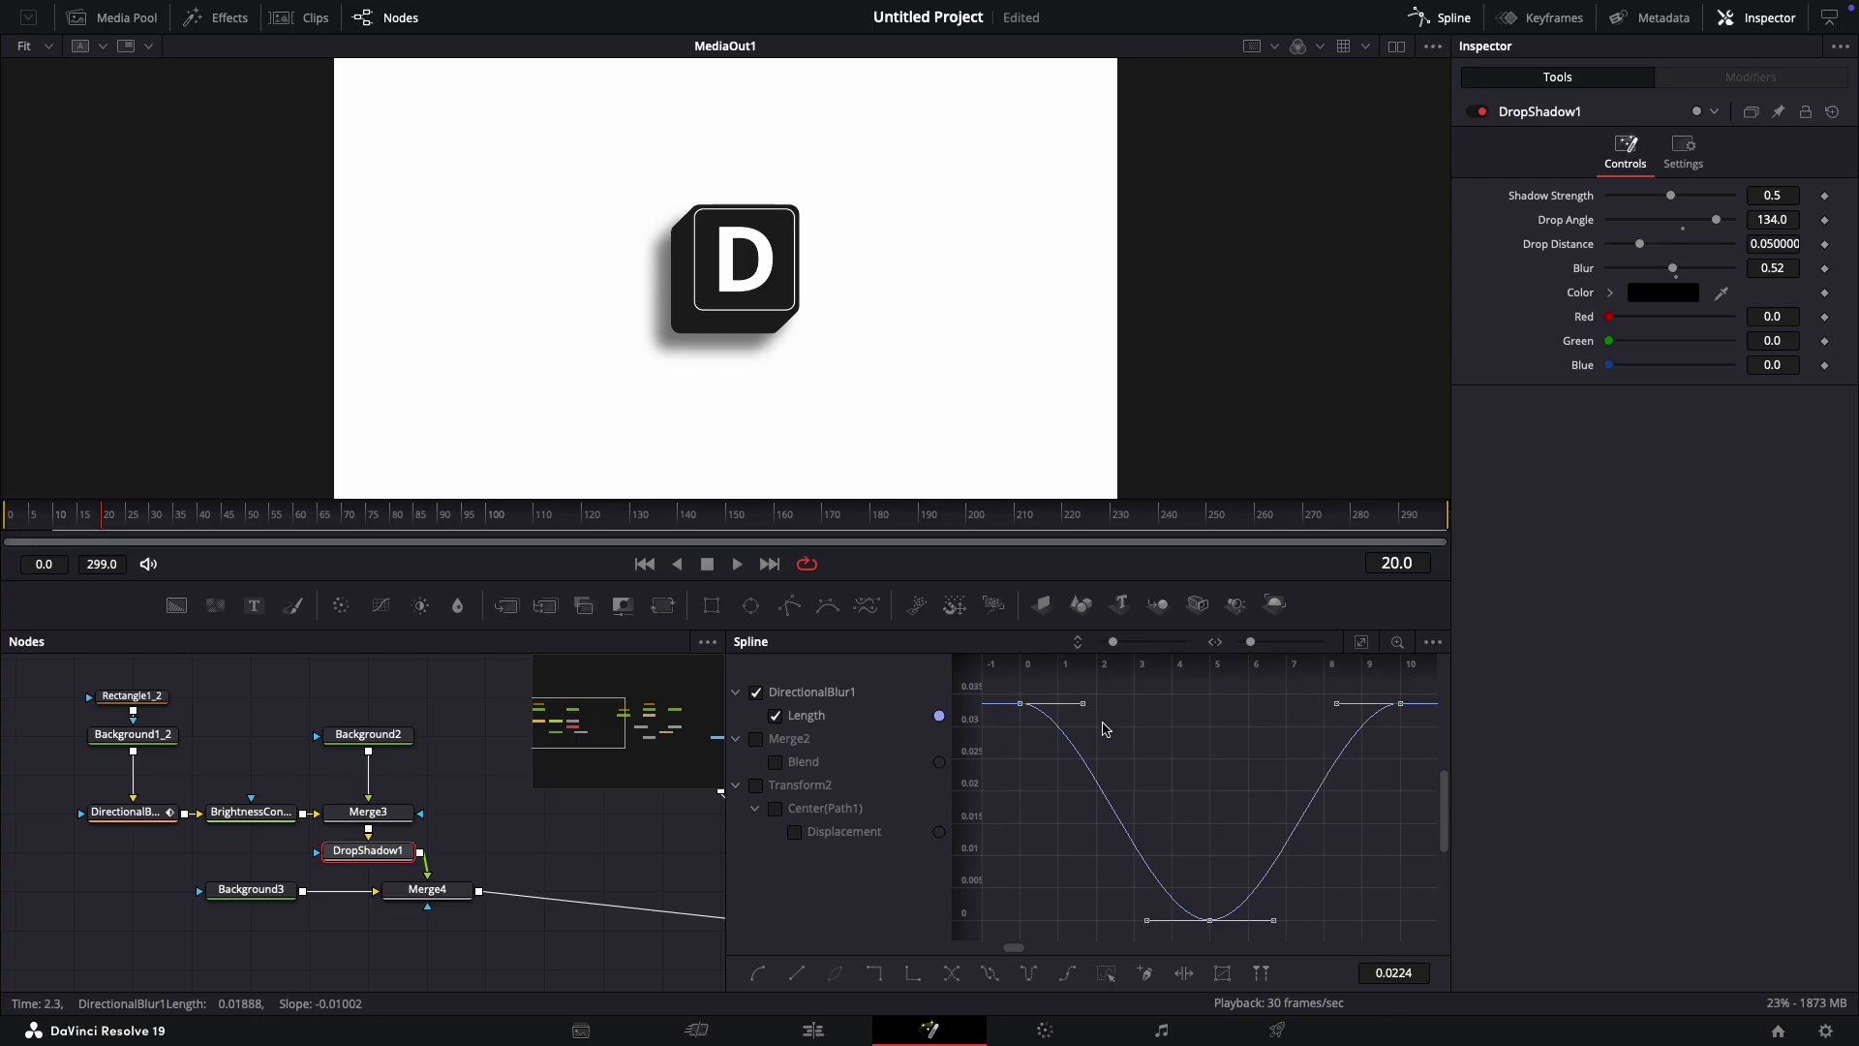
drag(1081, 704, 1204, 713)
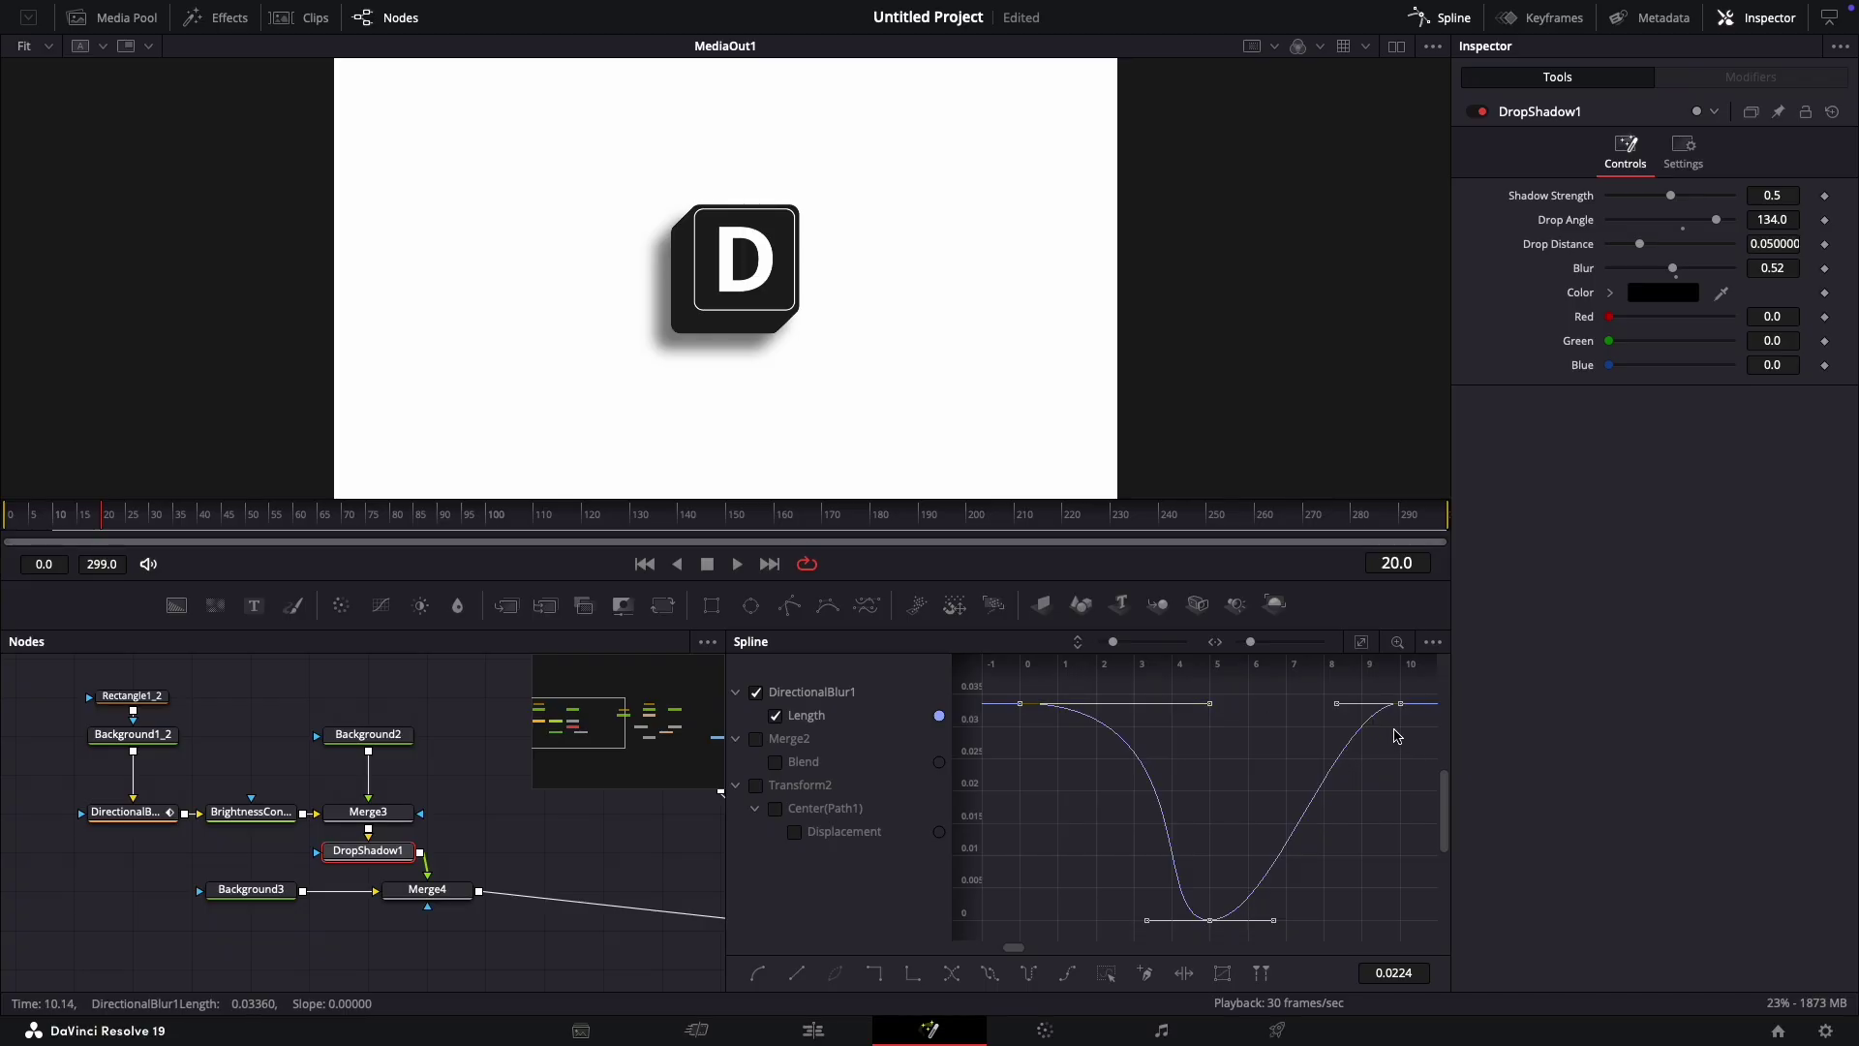
drag(1332, 708, 1209, 708)
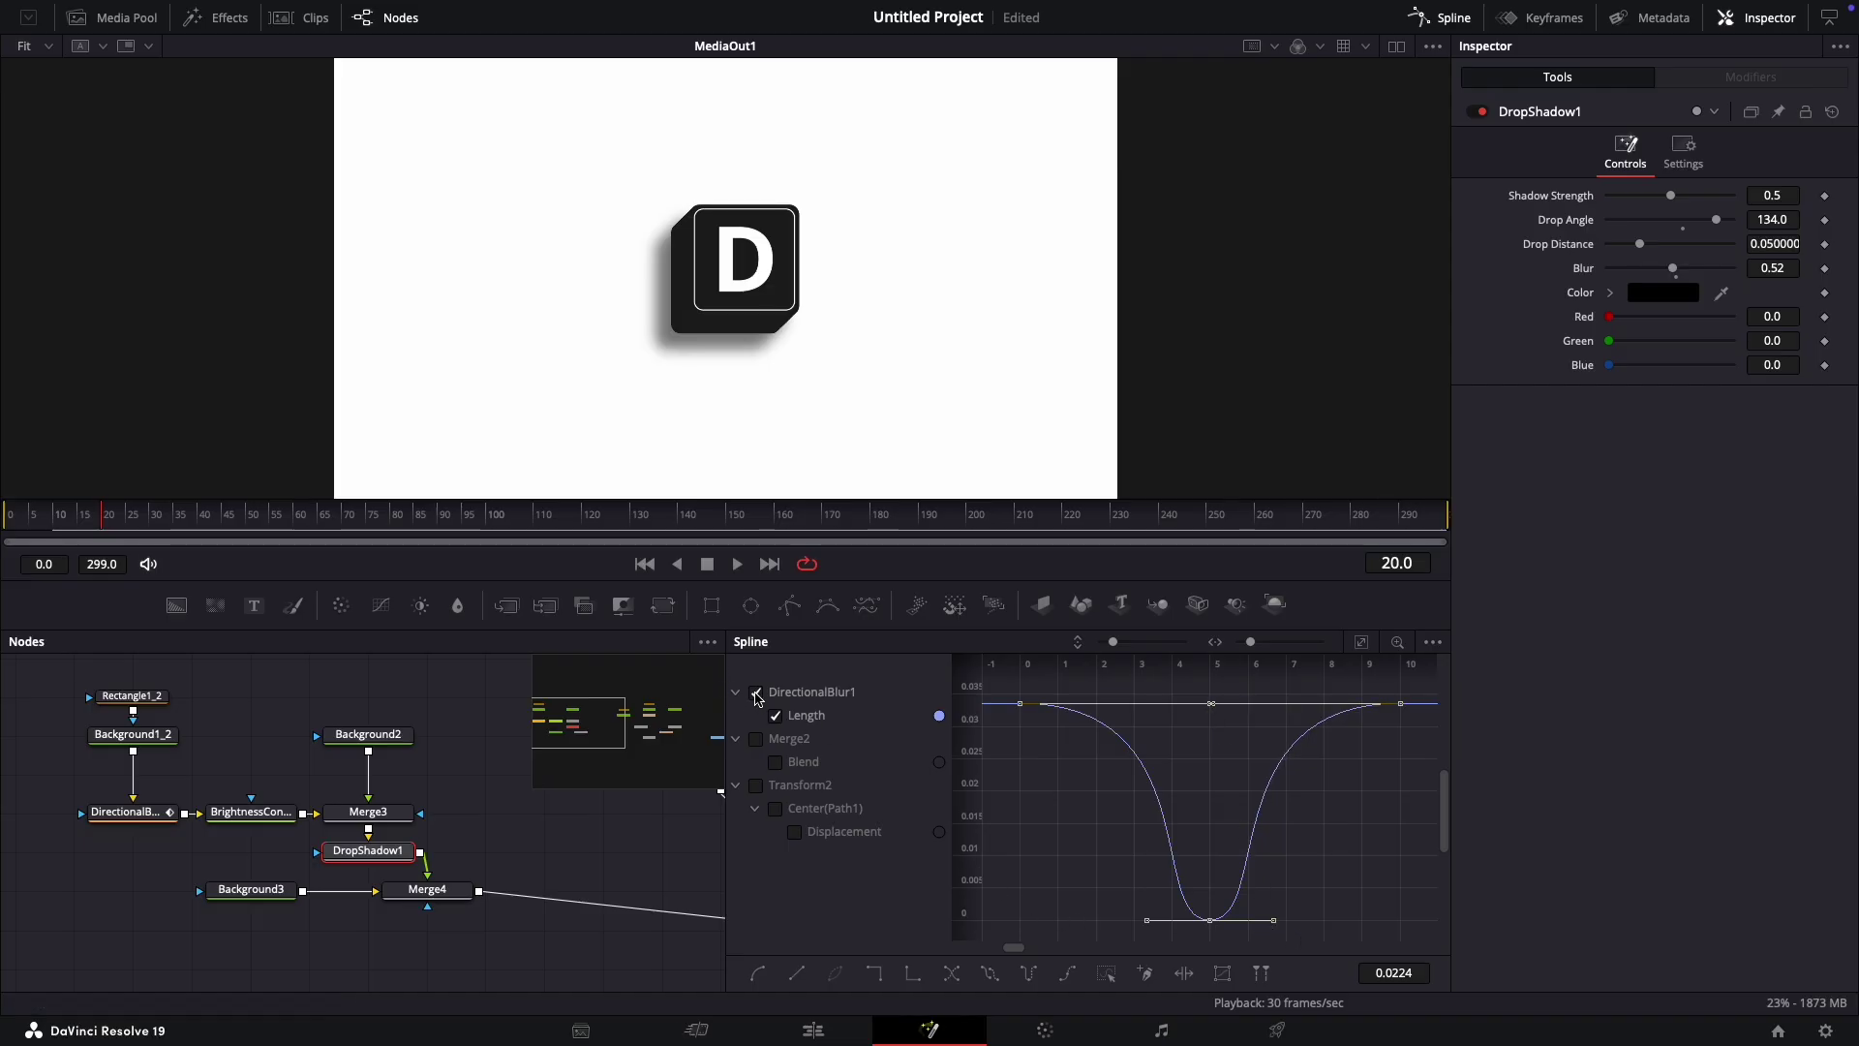
click(757, 693)
Step: Smooth both Merge2 Blend keyframes into an eased S-curve with Ease In 100
click(757, 738)
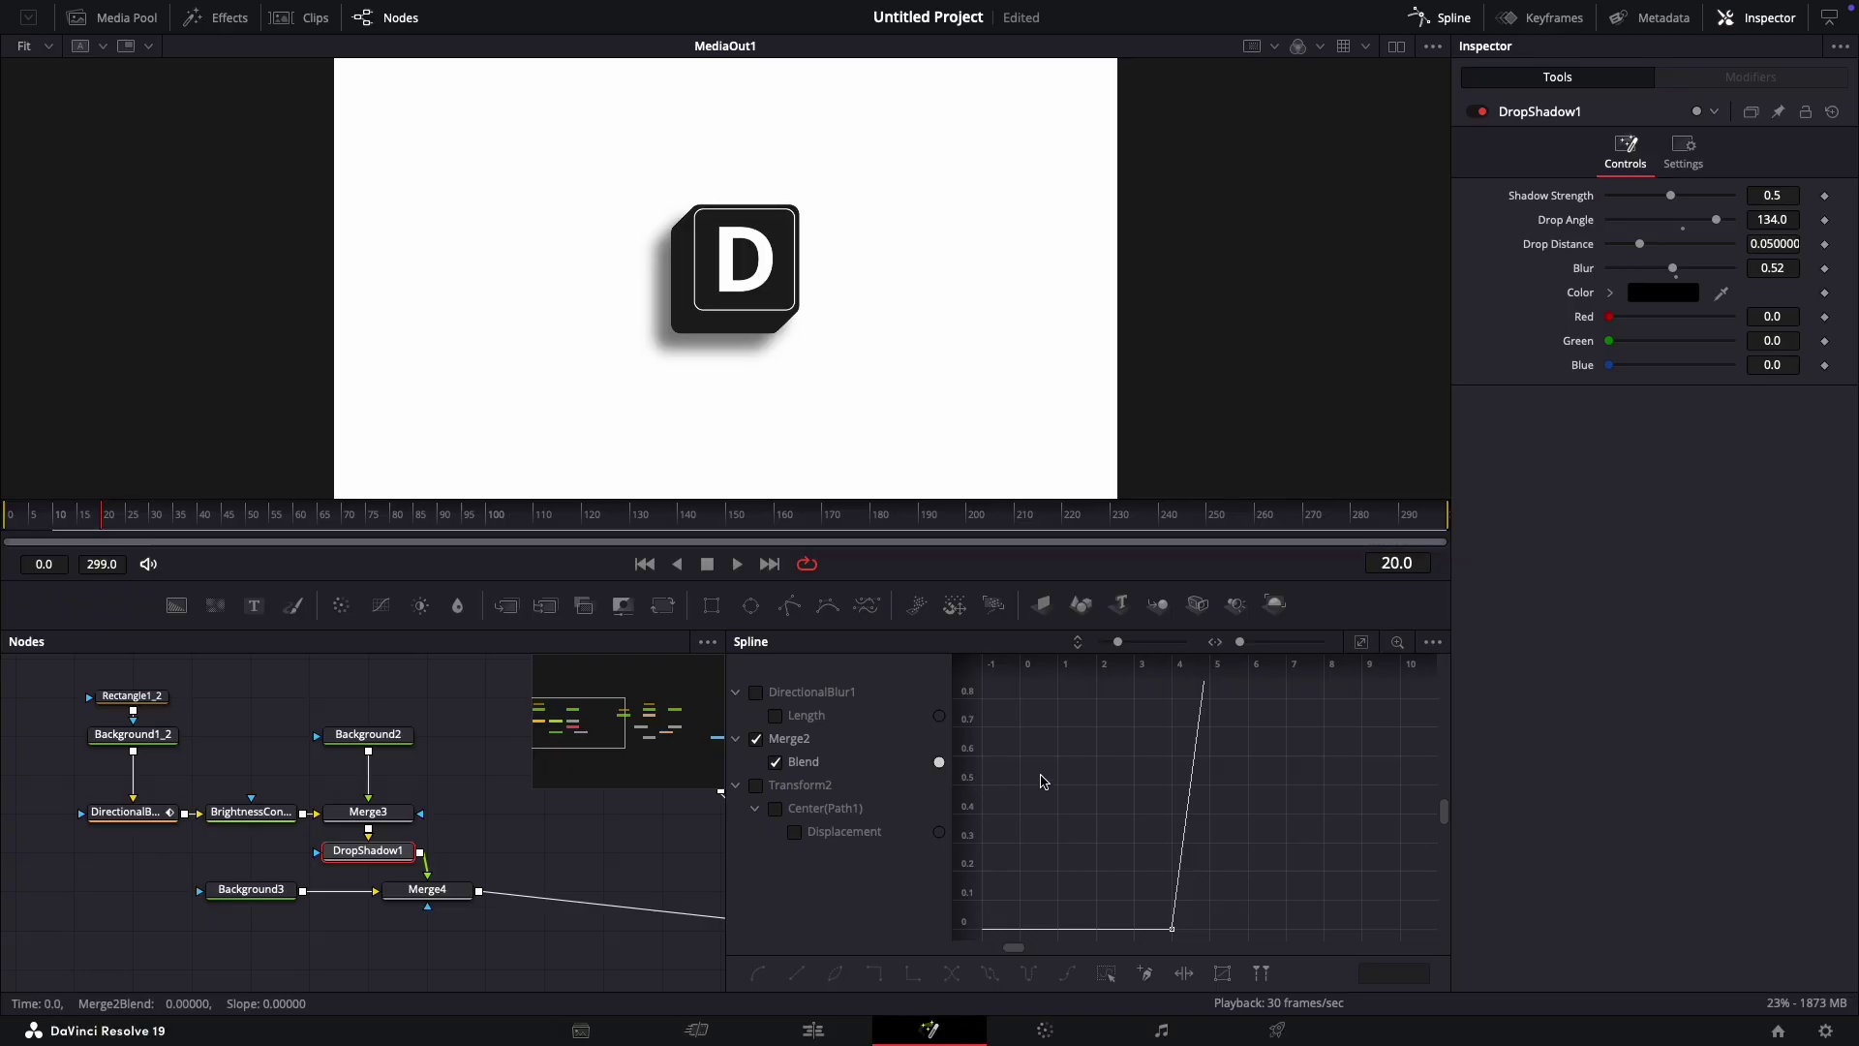
click(1360, 642)
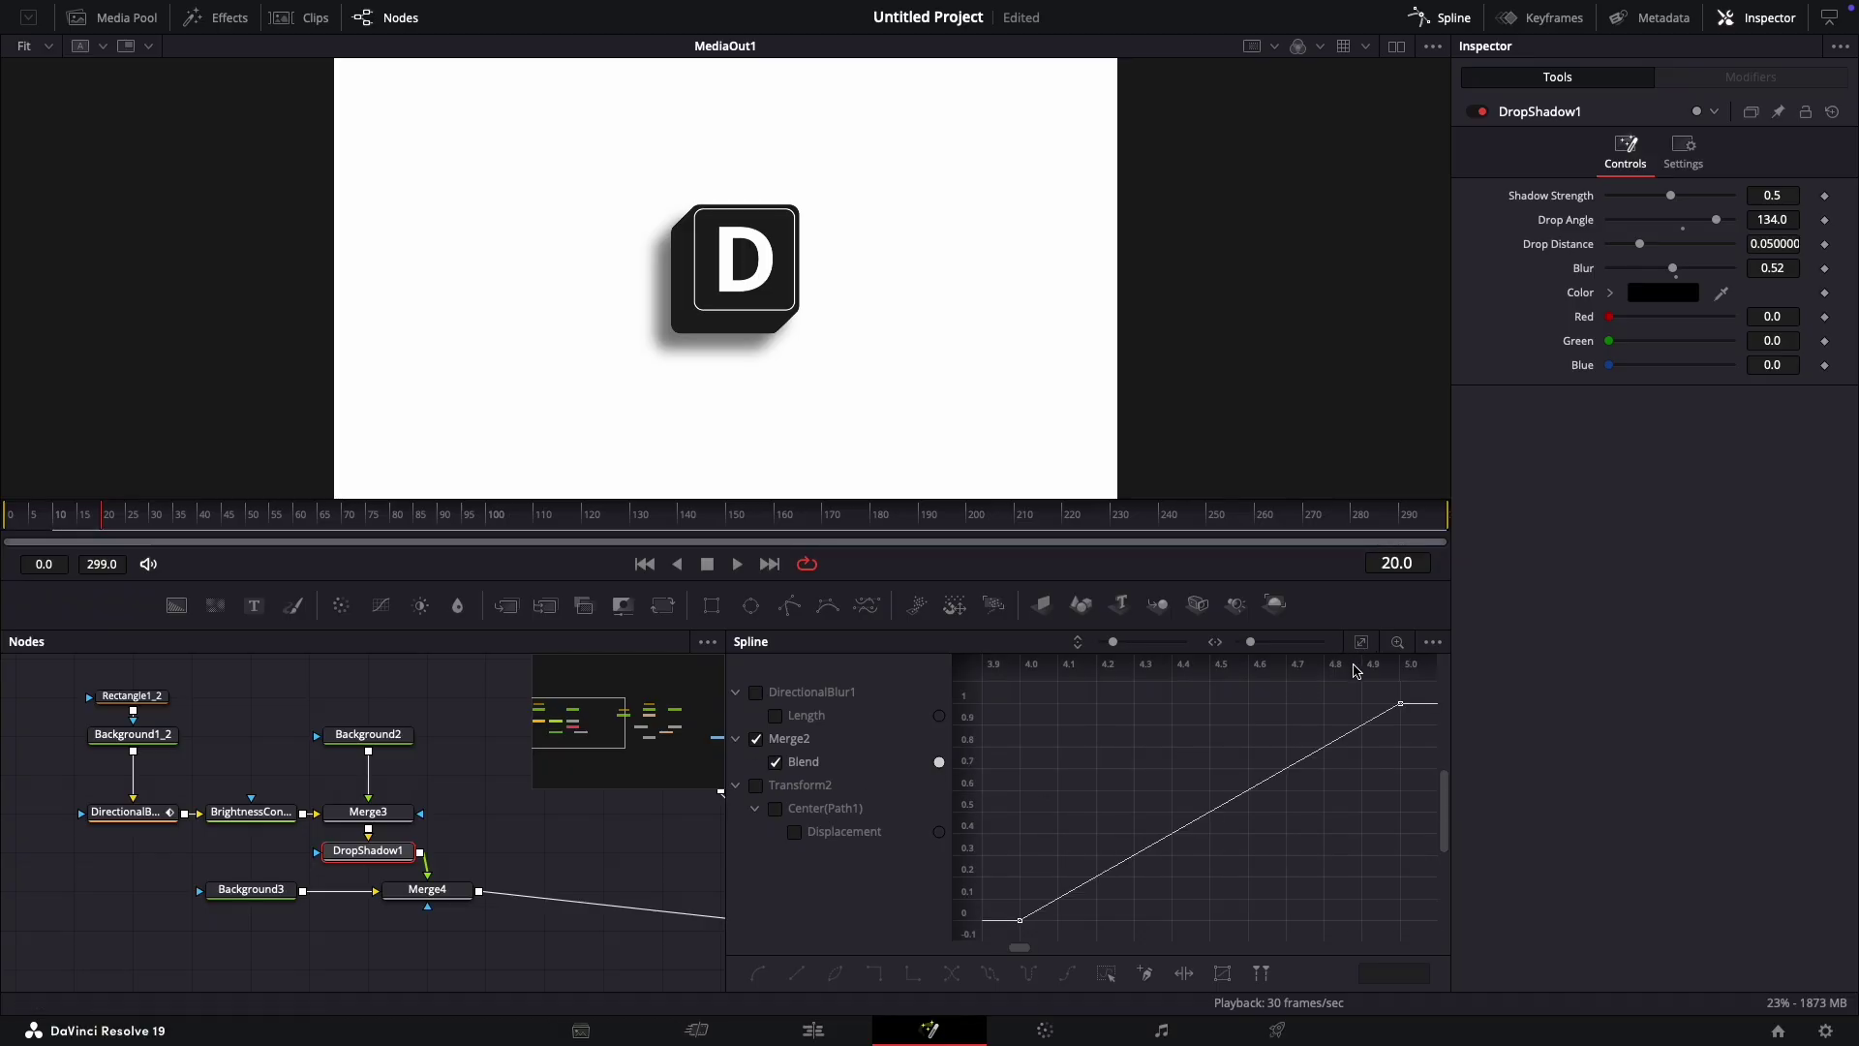
click(987, 975)
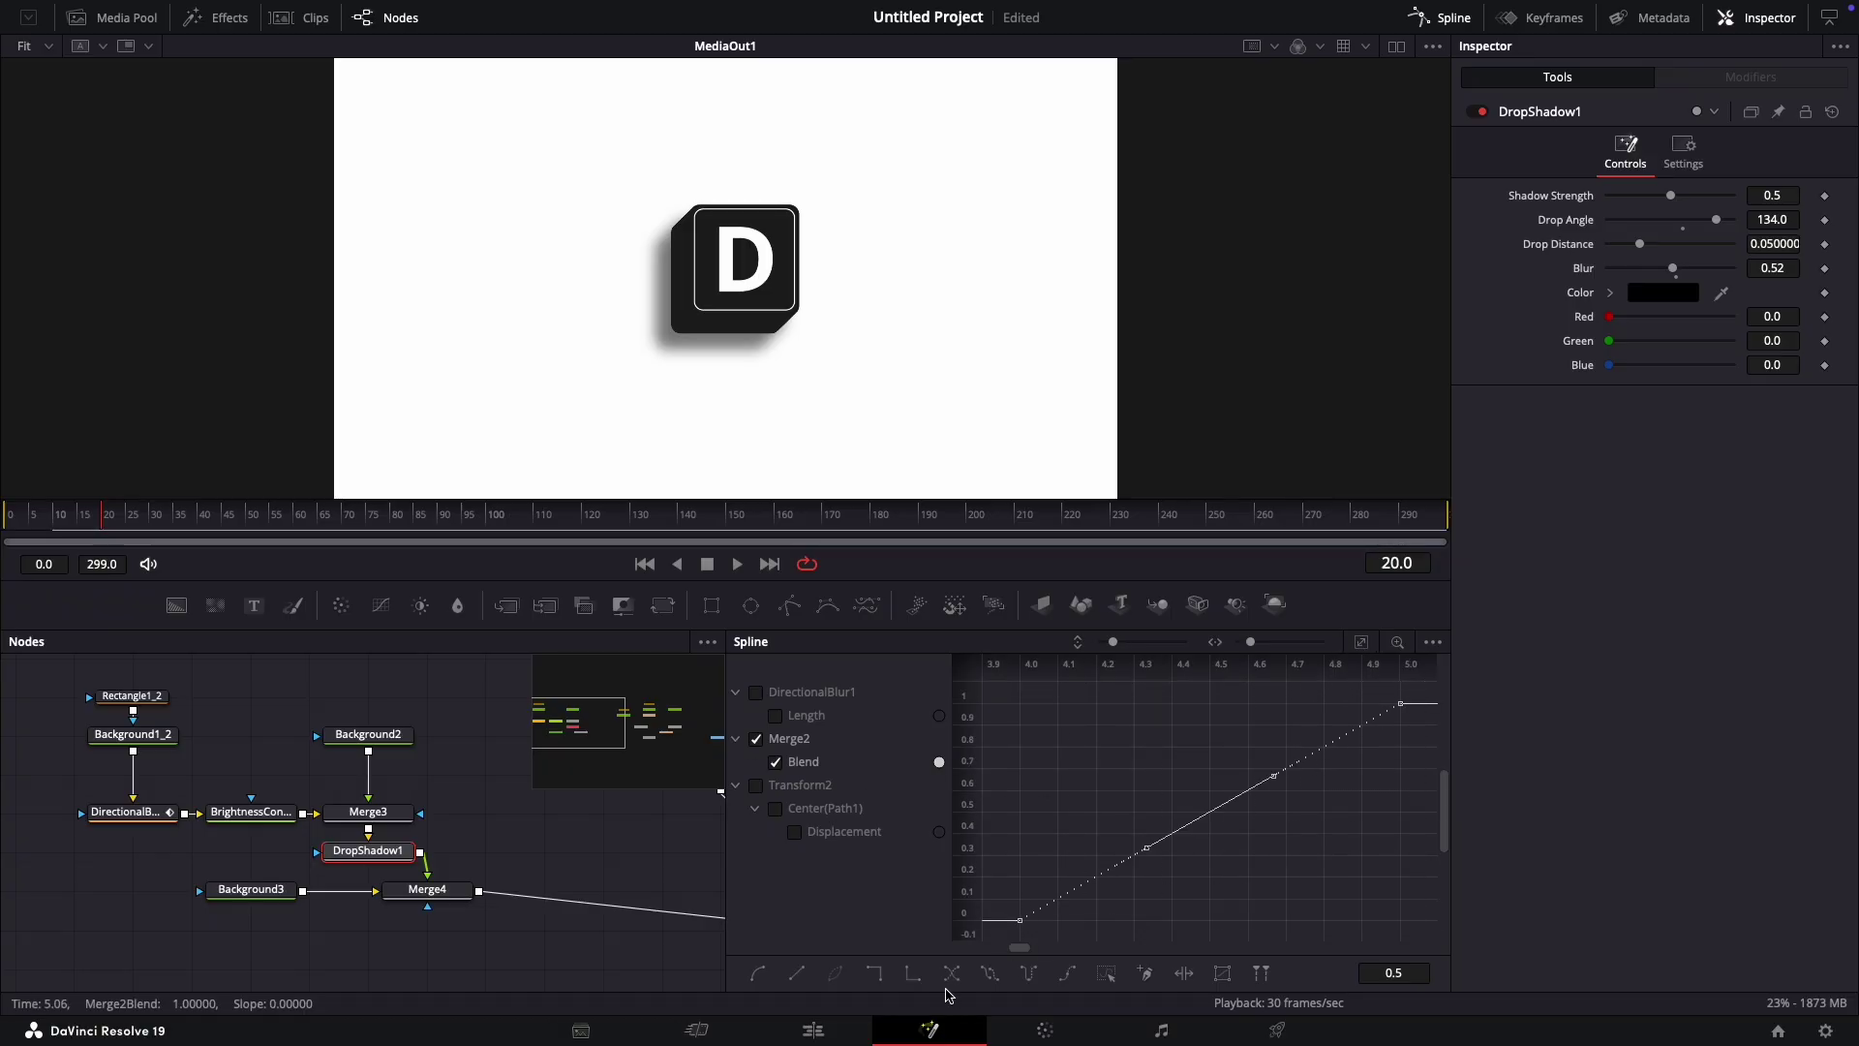
key(f)
key(t)
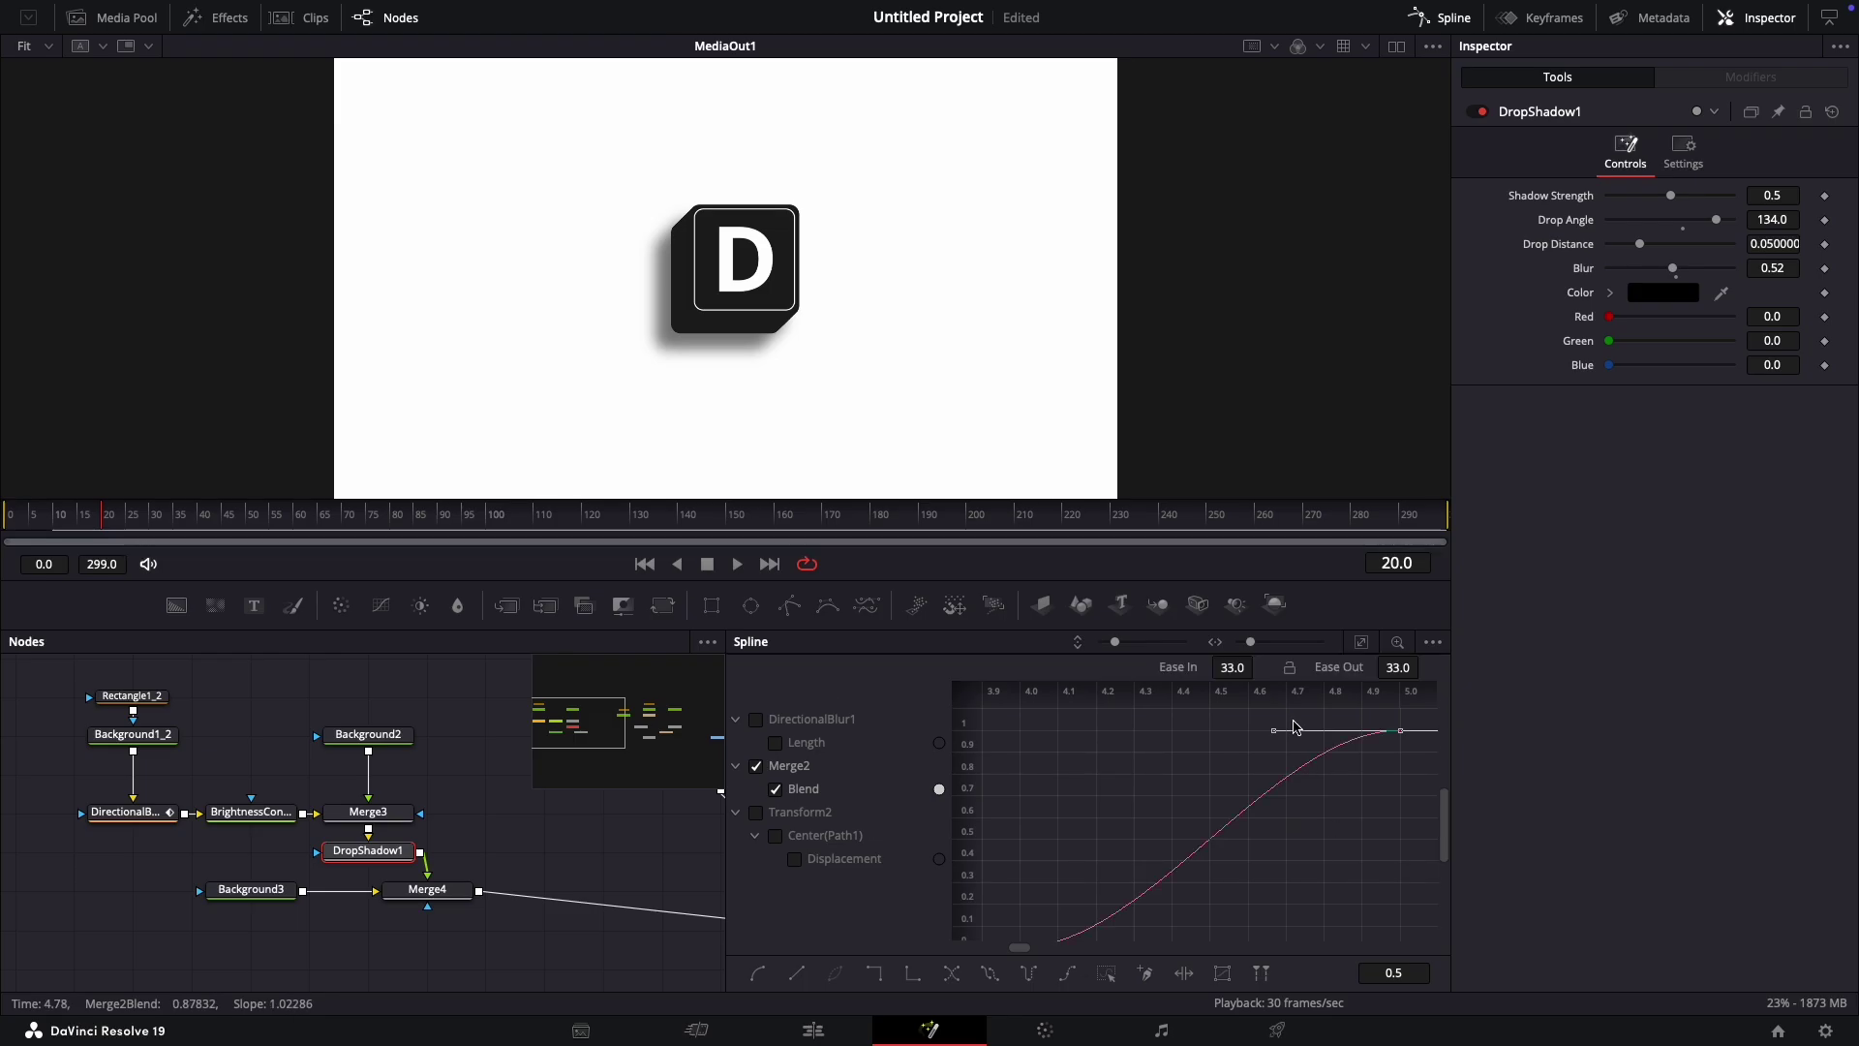
drag(1222, 668, 1236, 678)
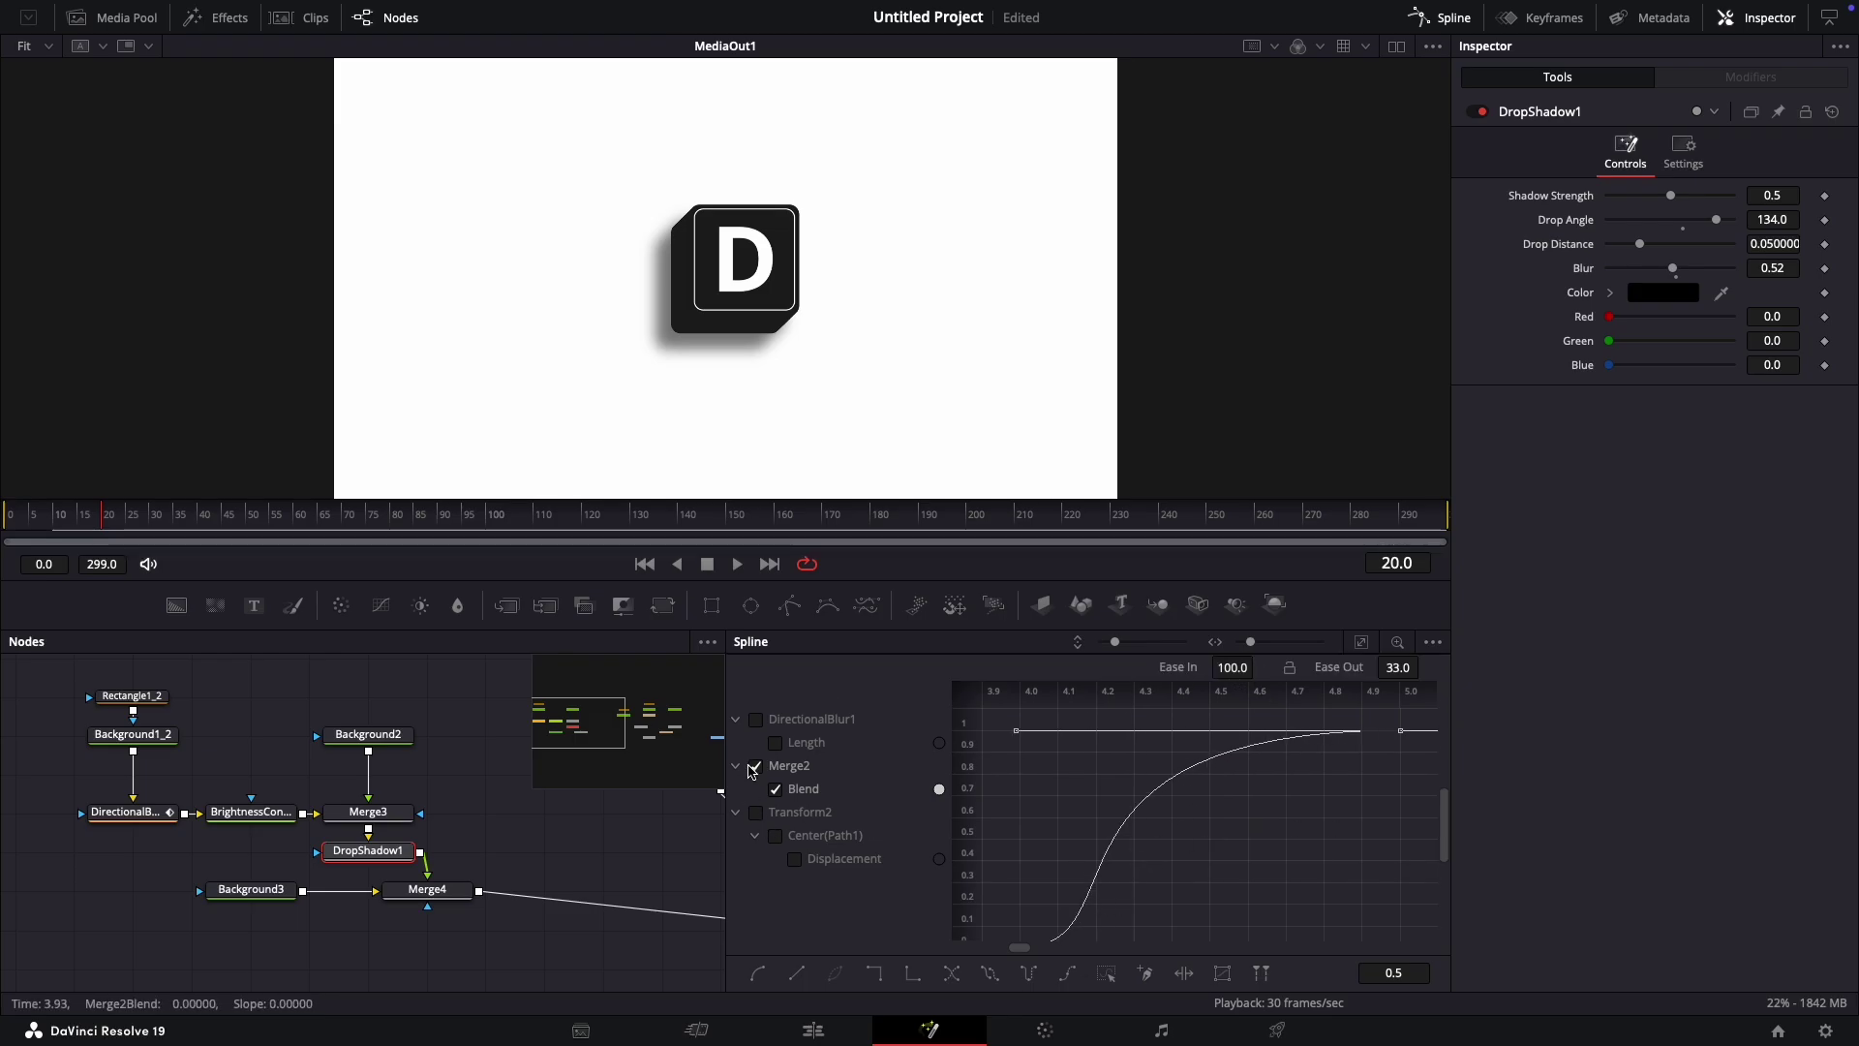
Step: Hide the Blend curve and show Transform2's Displacement curve fitted to the graph
click(756, 766)
click(756, 812)
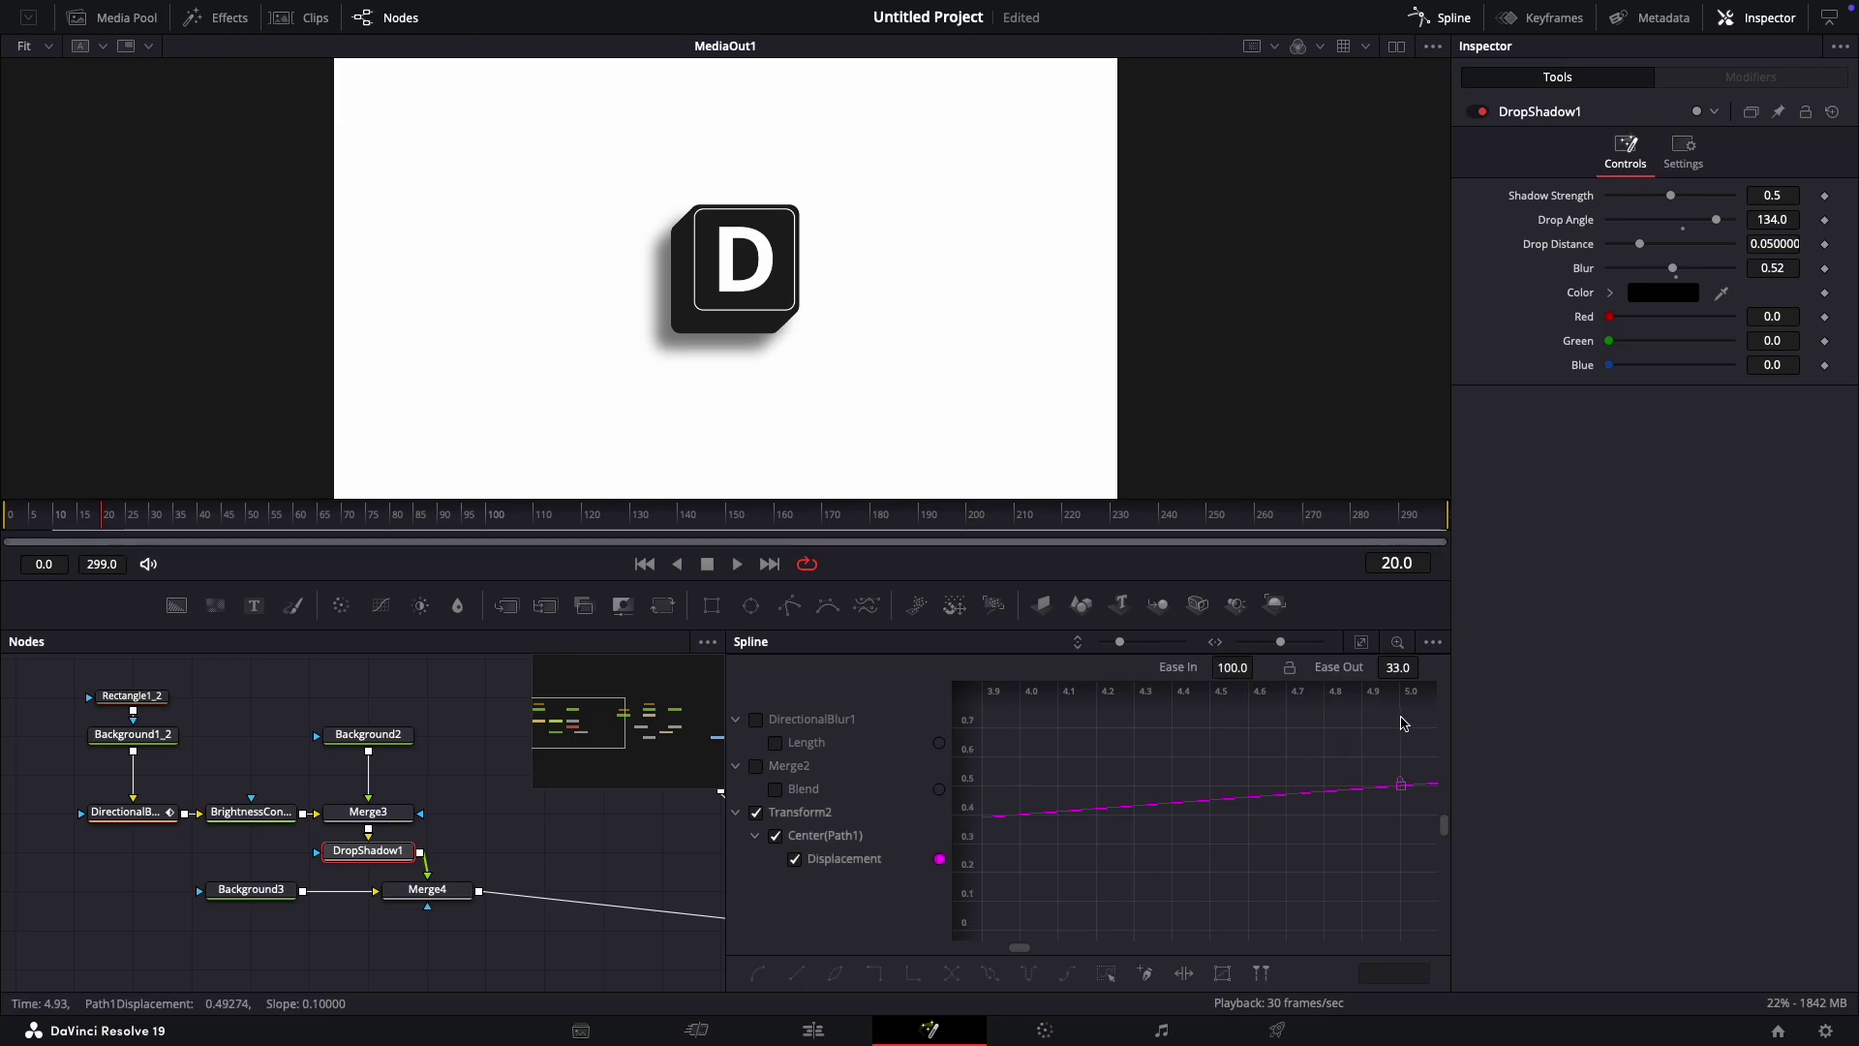
click(1361, 642)
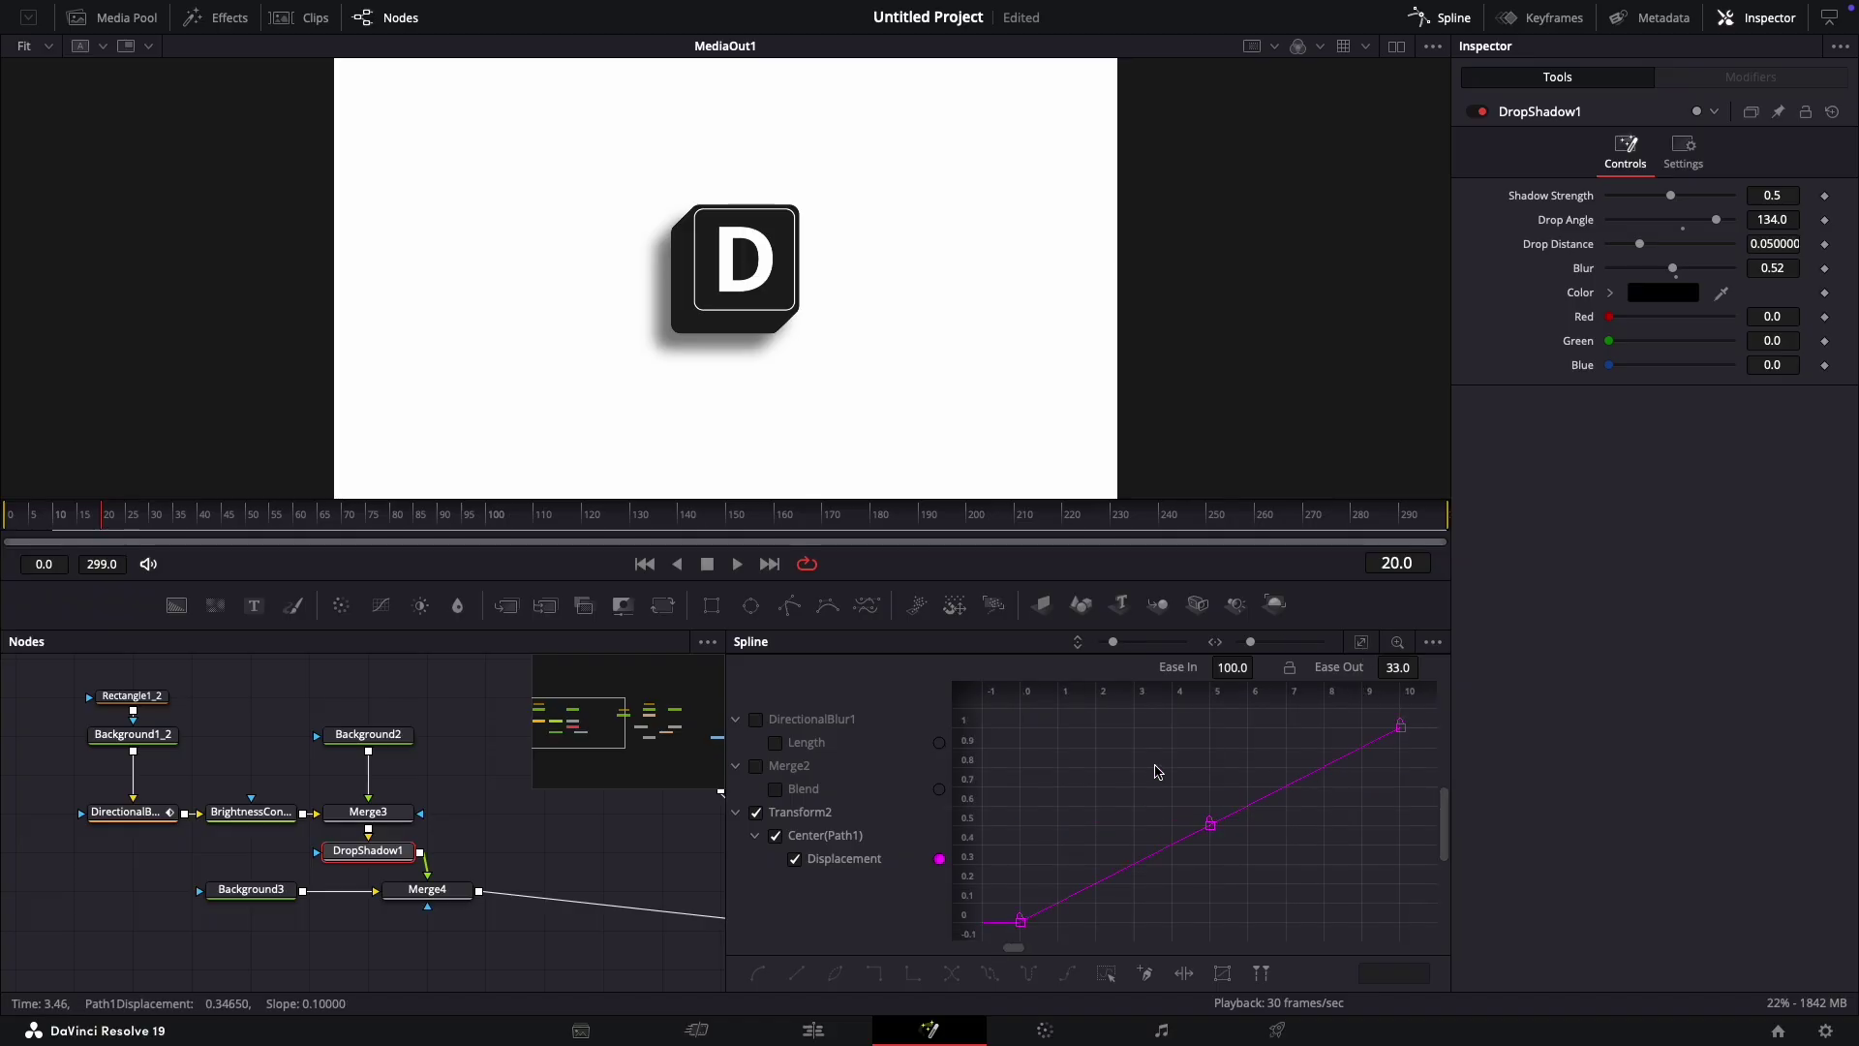
Step: Ease the Displacement keyframes to about 67 in and 66 out, preview playback, and close the Spline editor
drag(1407, 718, 988, 984)
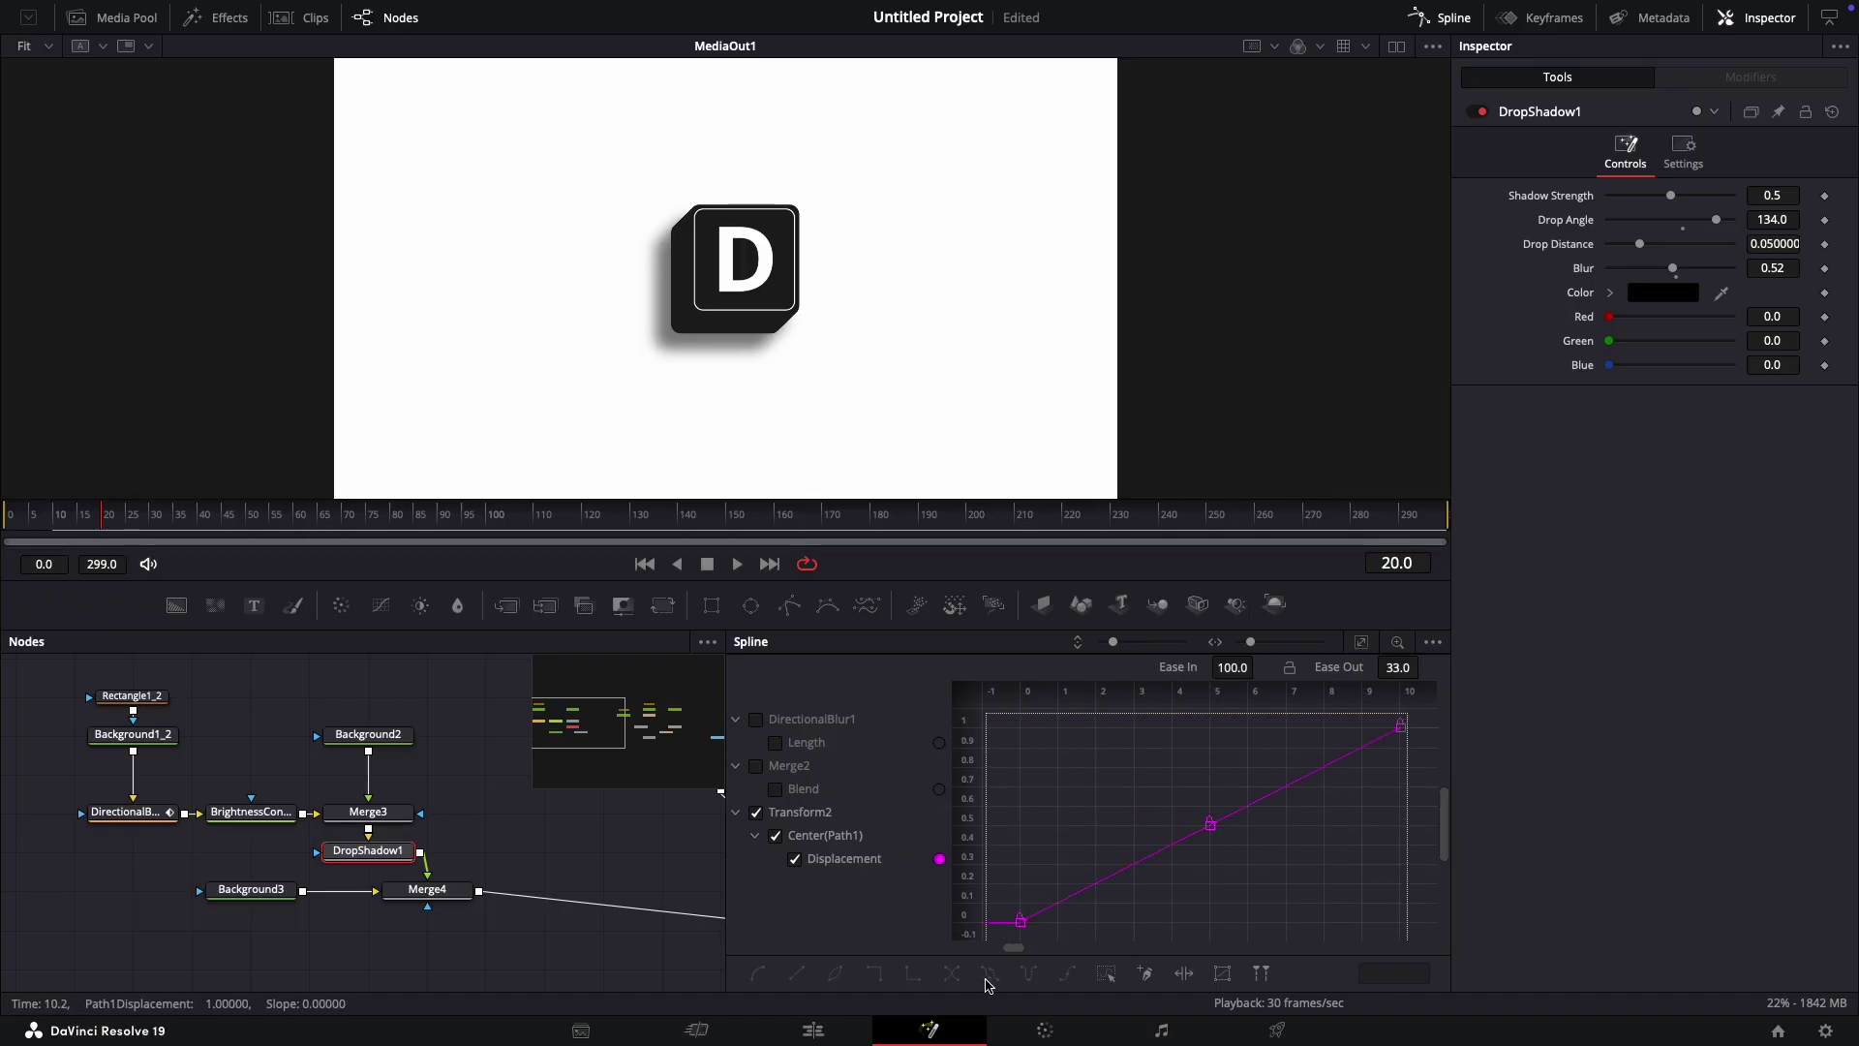
click(988, 984)
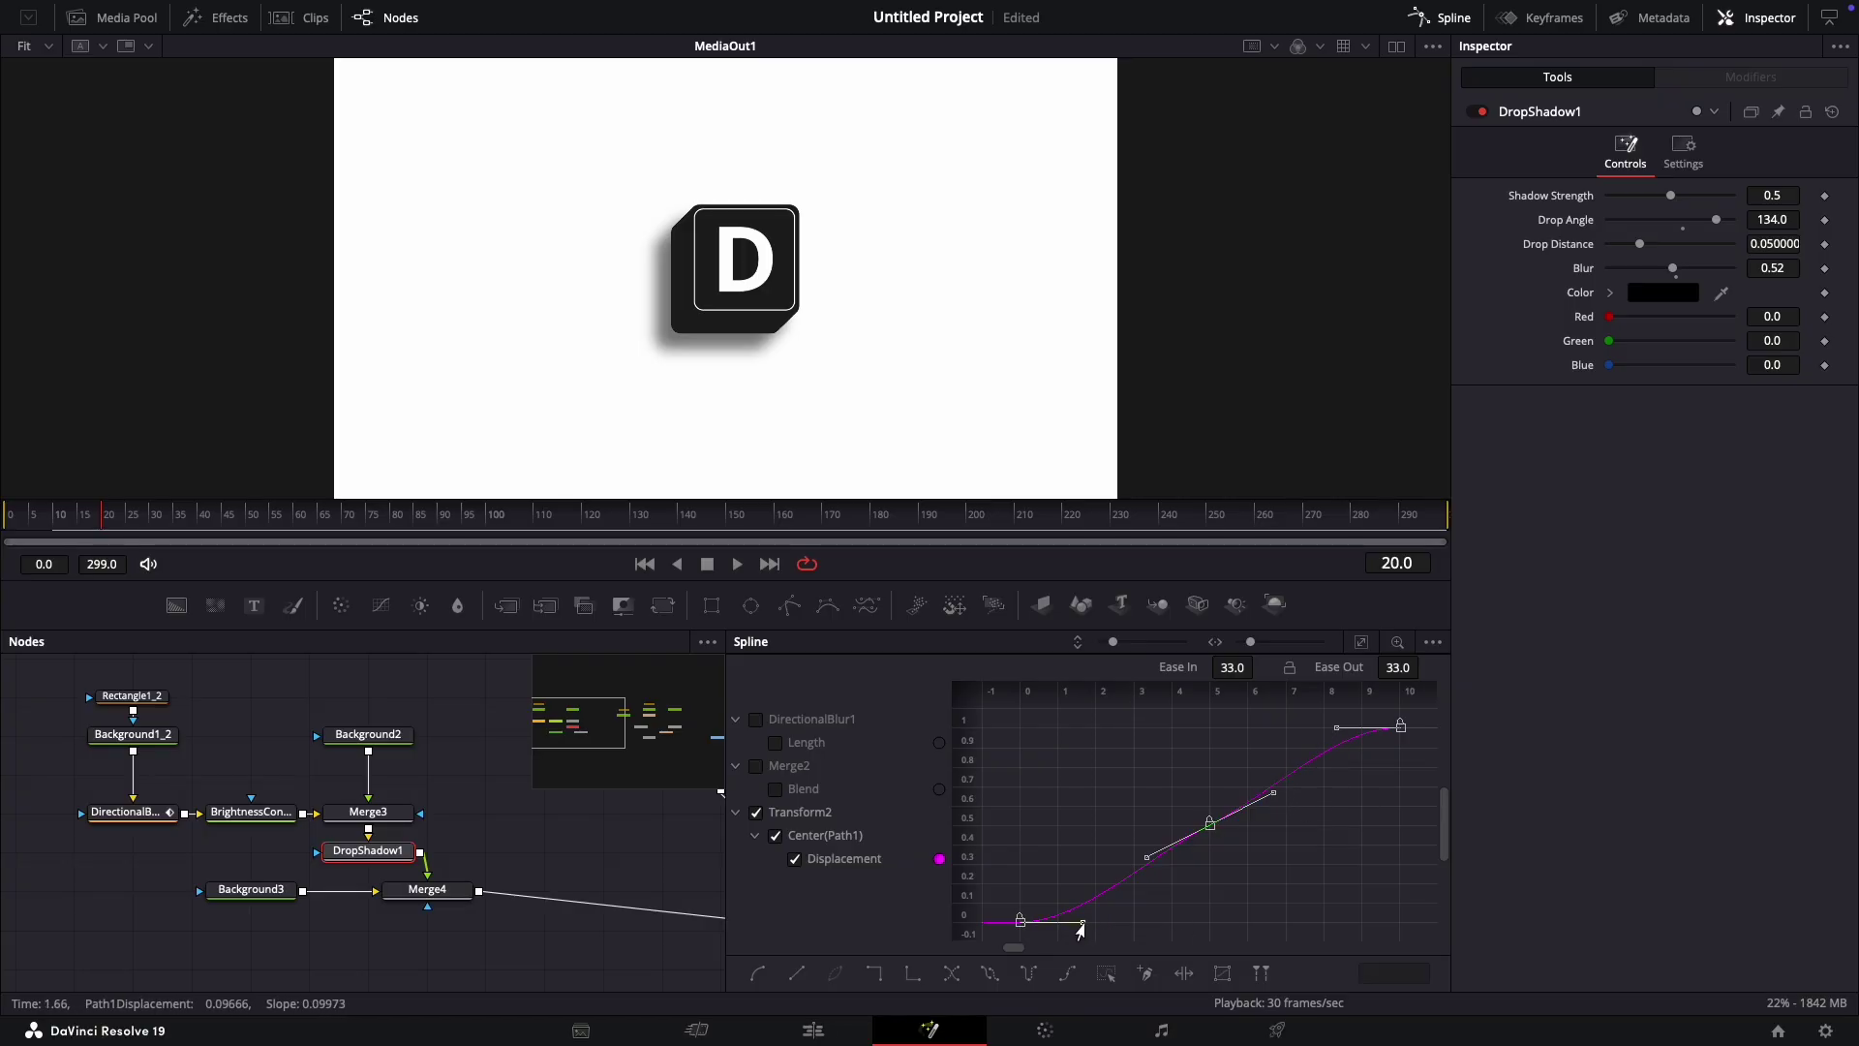
drag(1083, 922, 1204, 922)
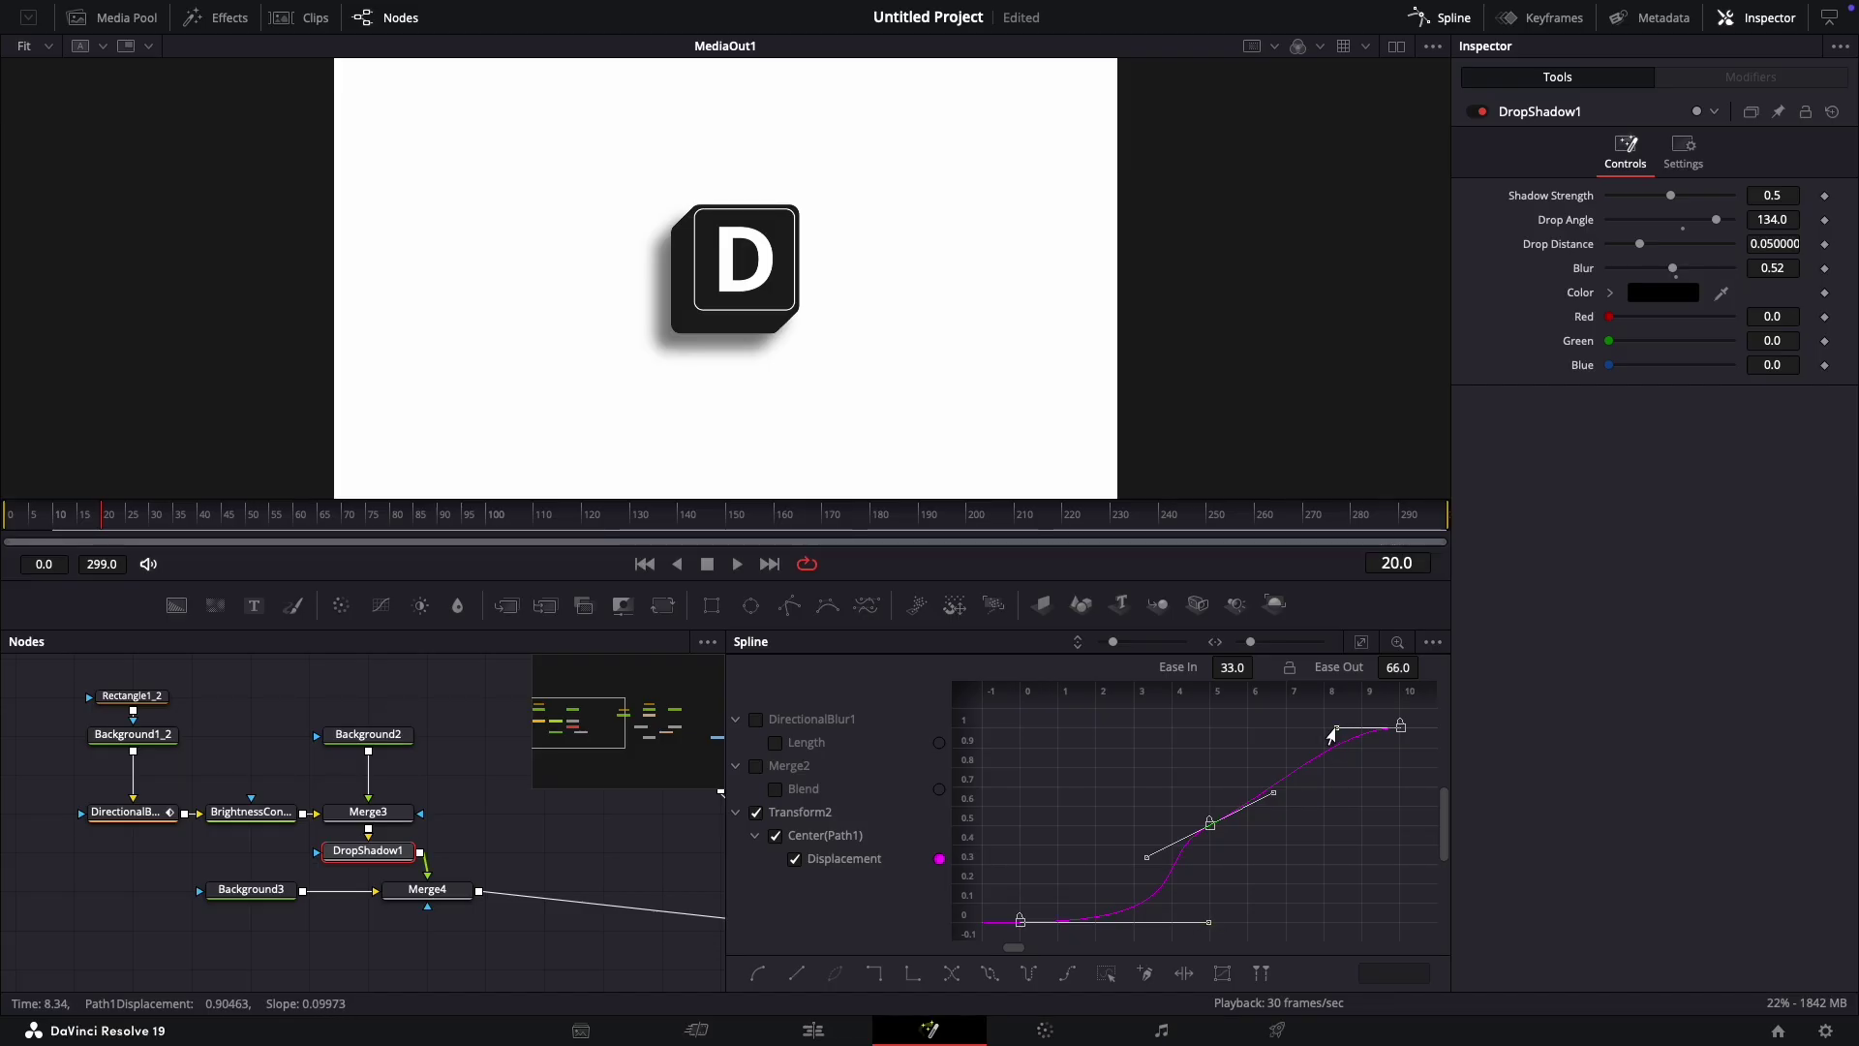
drag(1335, 728, 1206, 737)
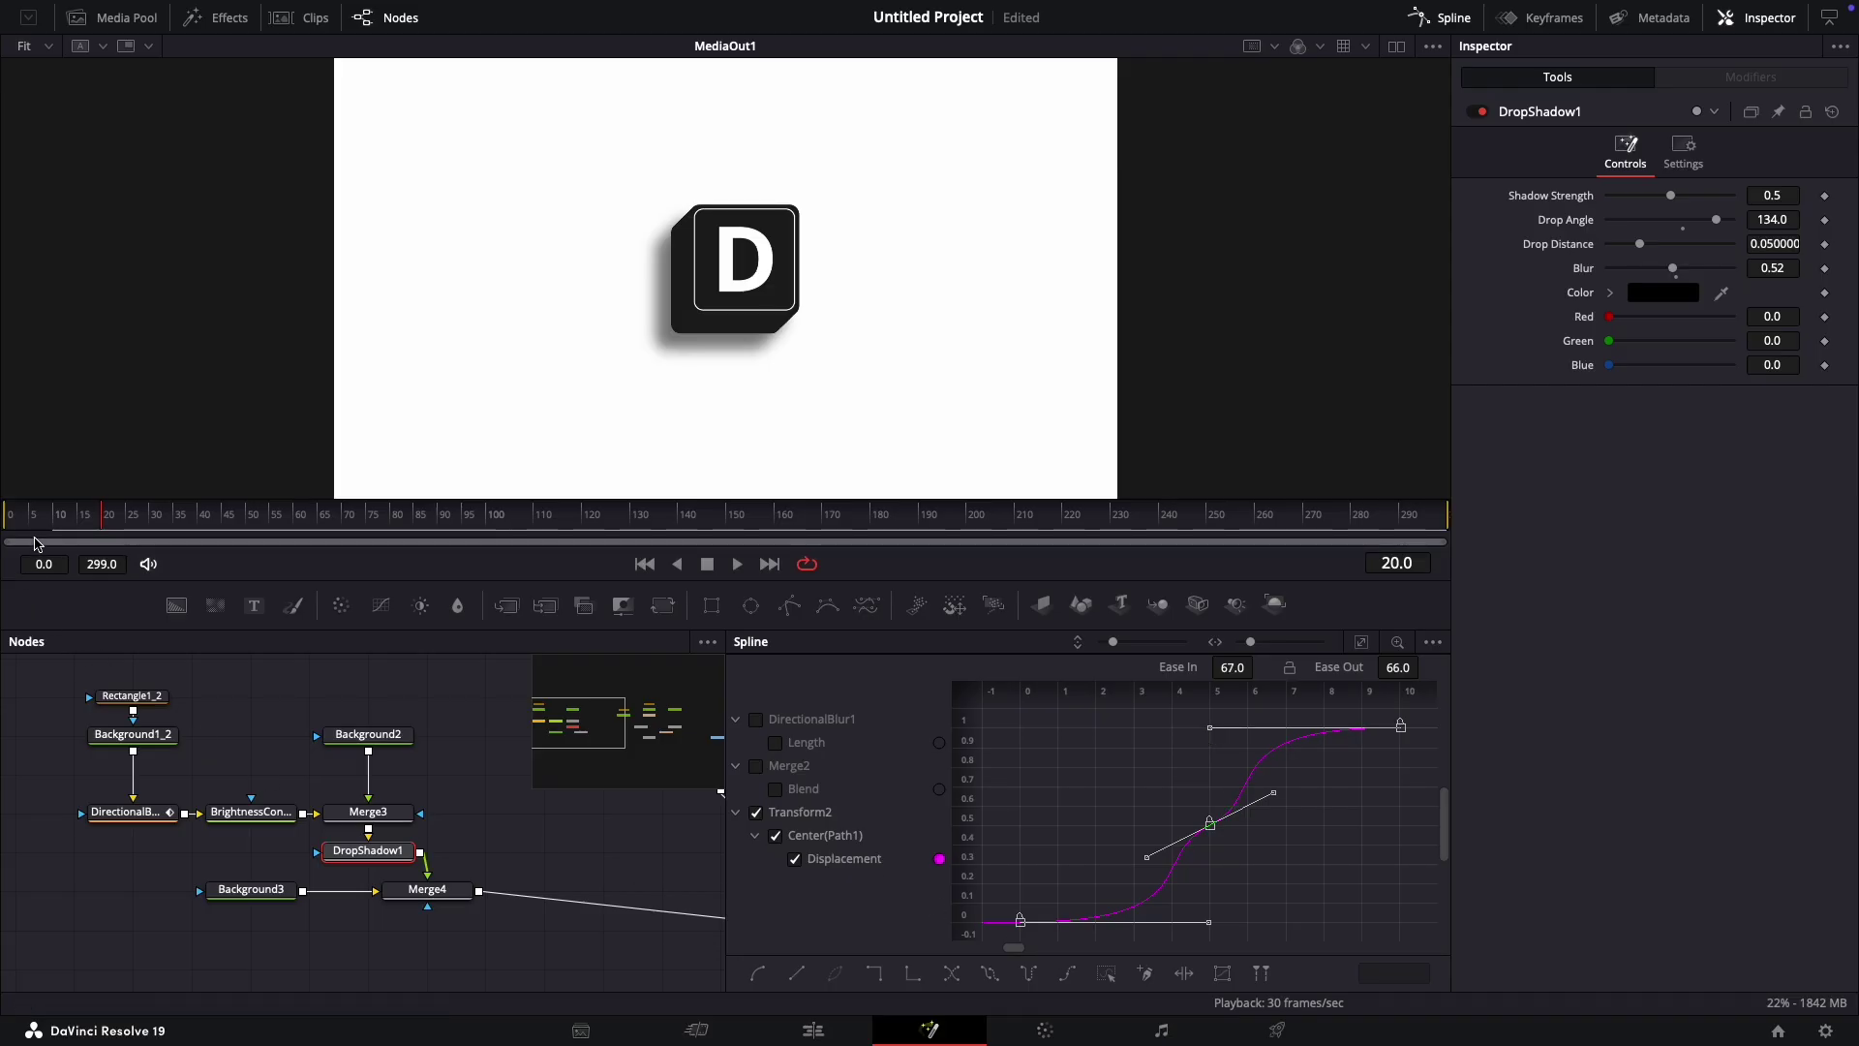
key(space)
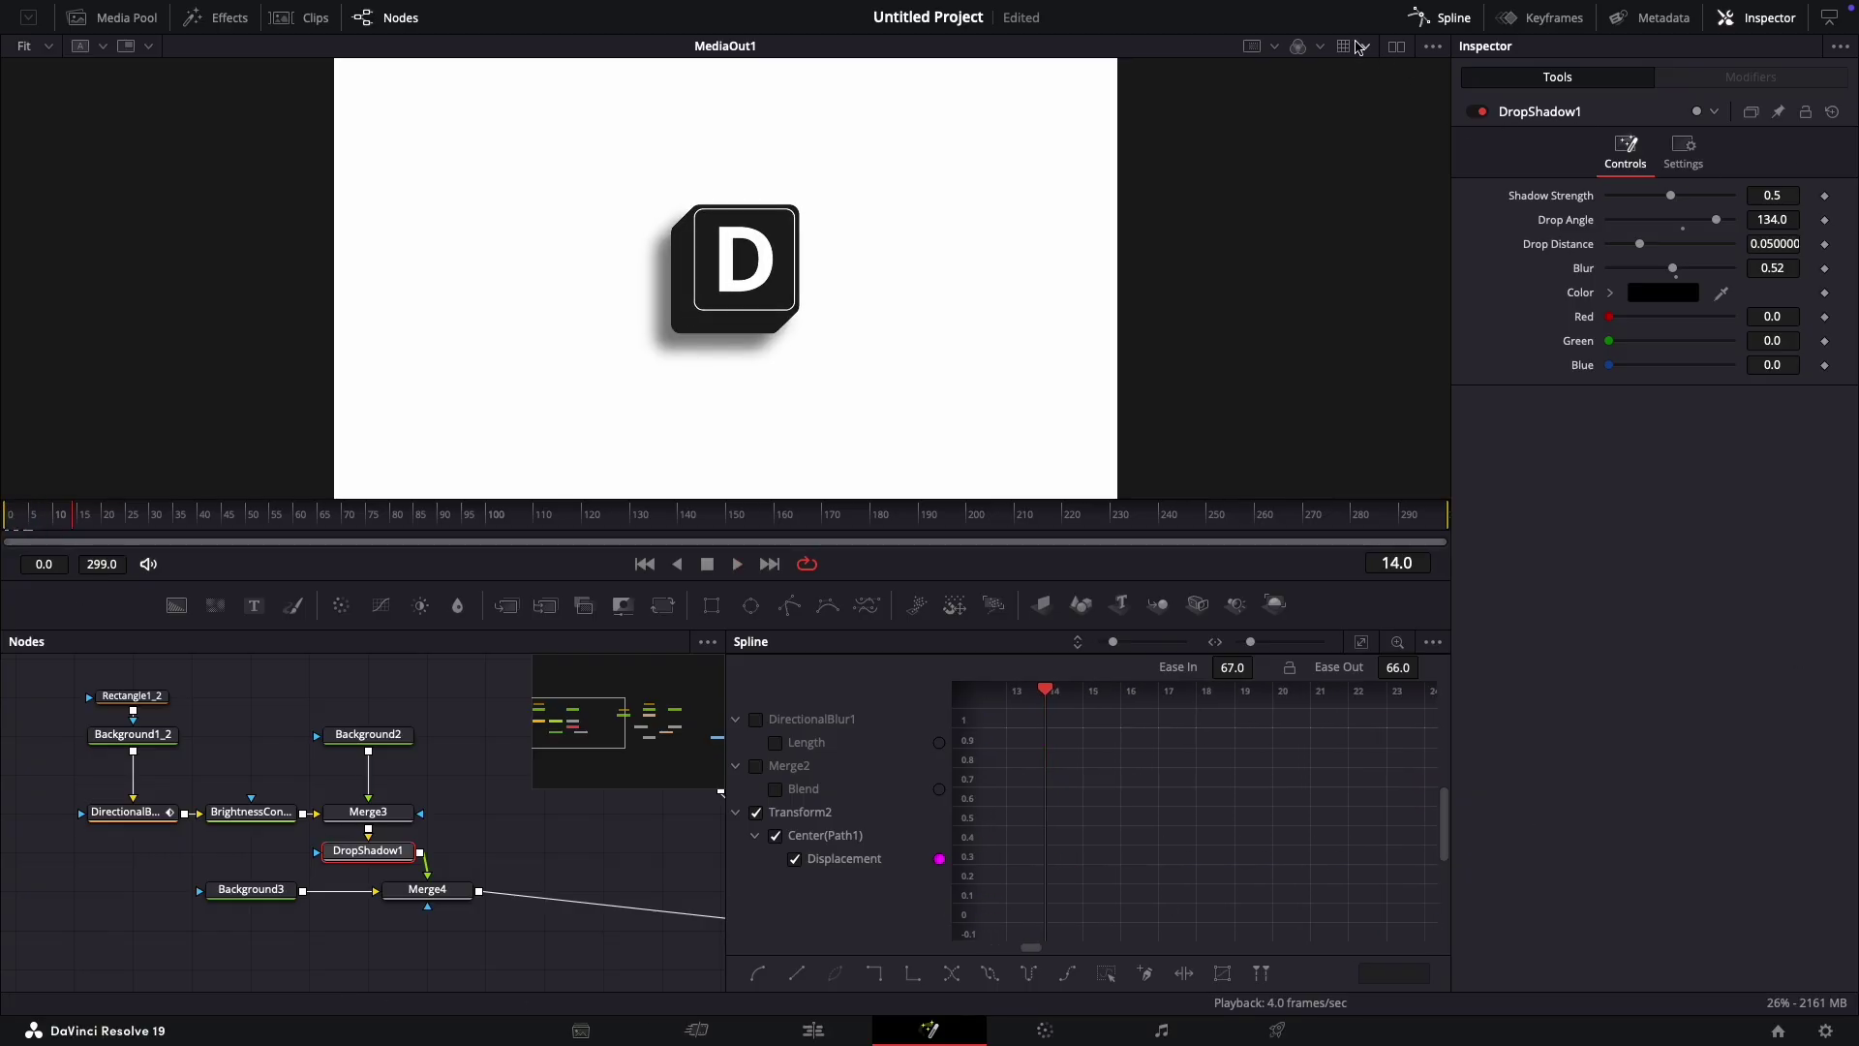
click(1419, 19)
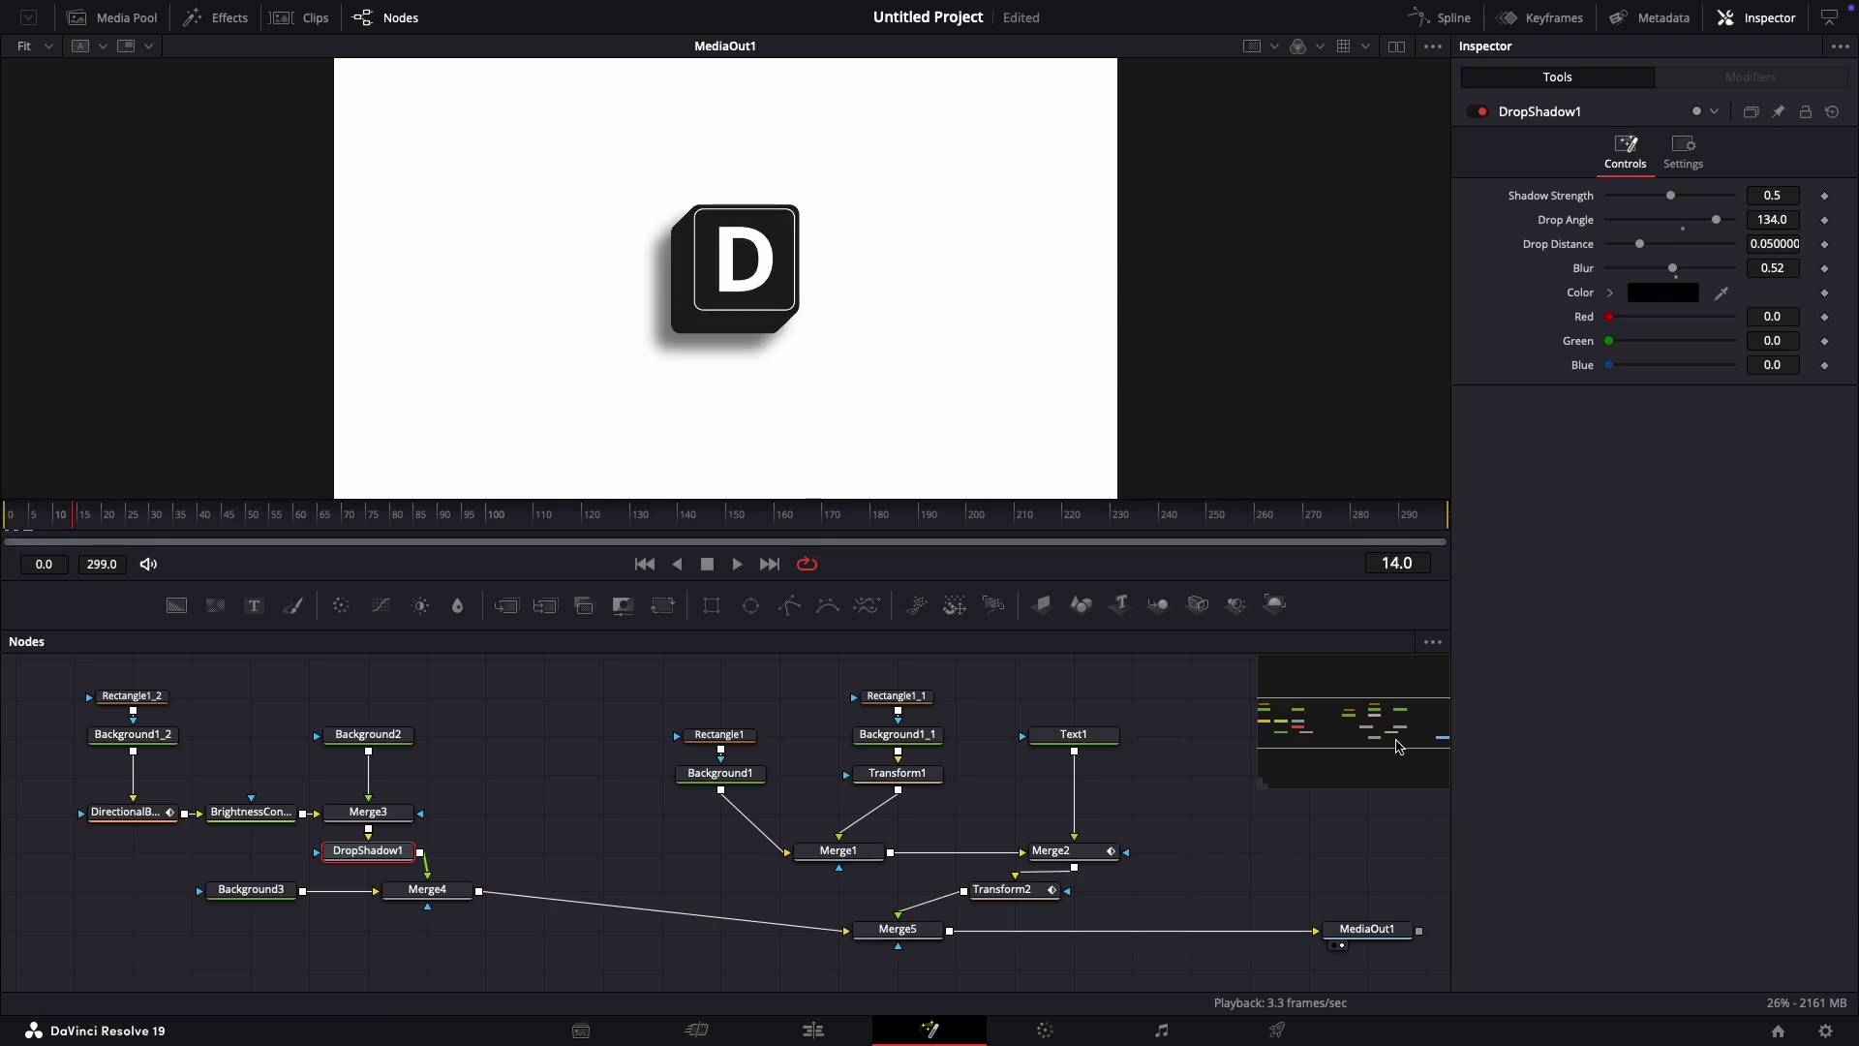
Step: Recentre the node graph to show all nodes and inspect MediaOut1's settings
click(1397, 747)
click(1439, 25)
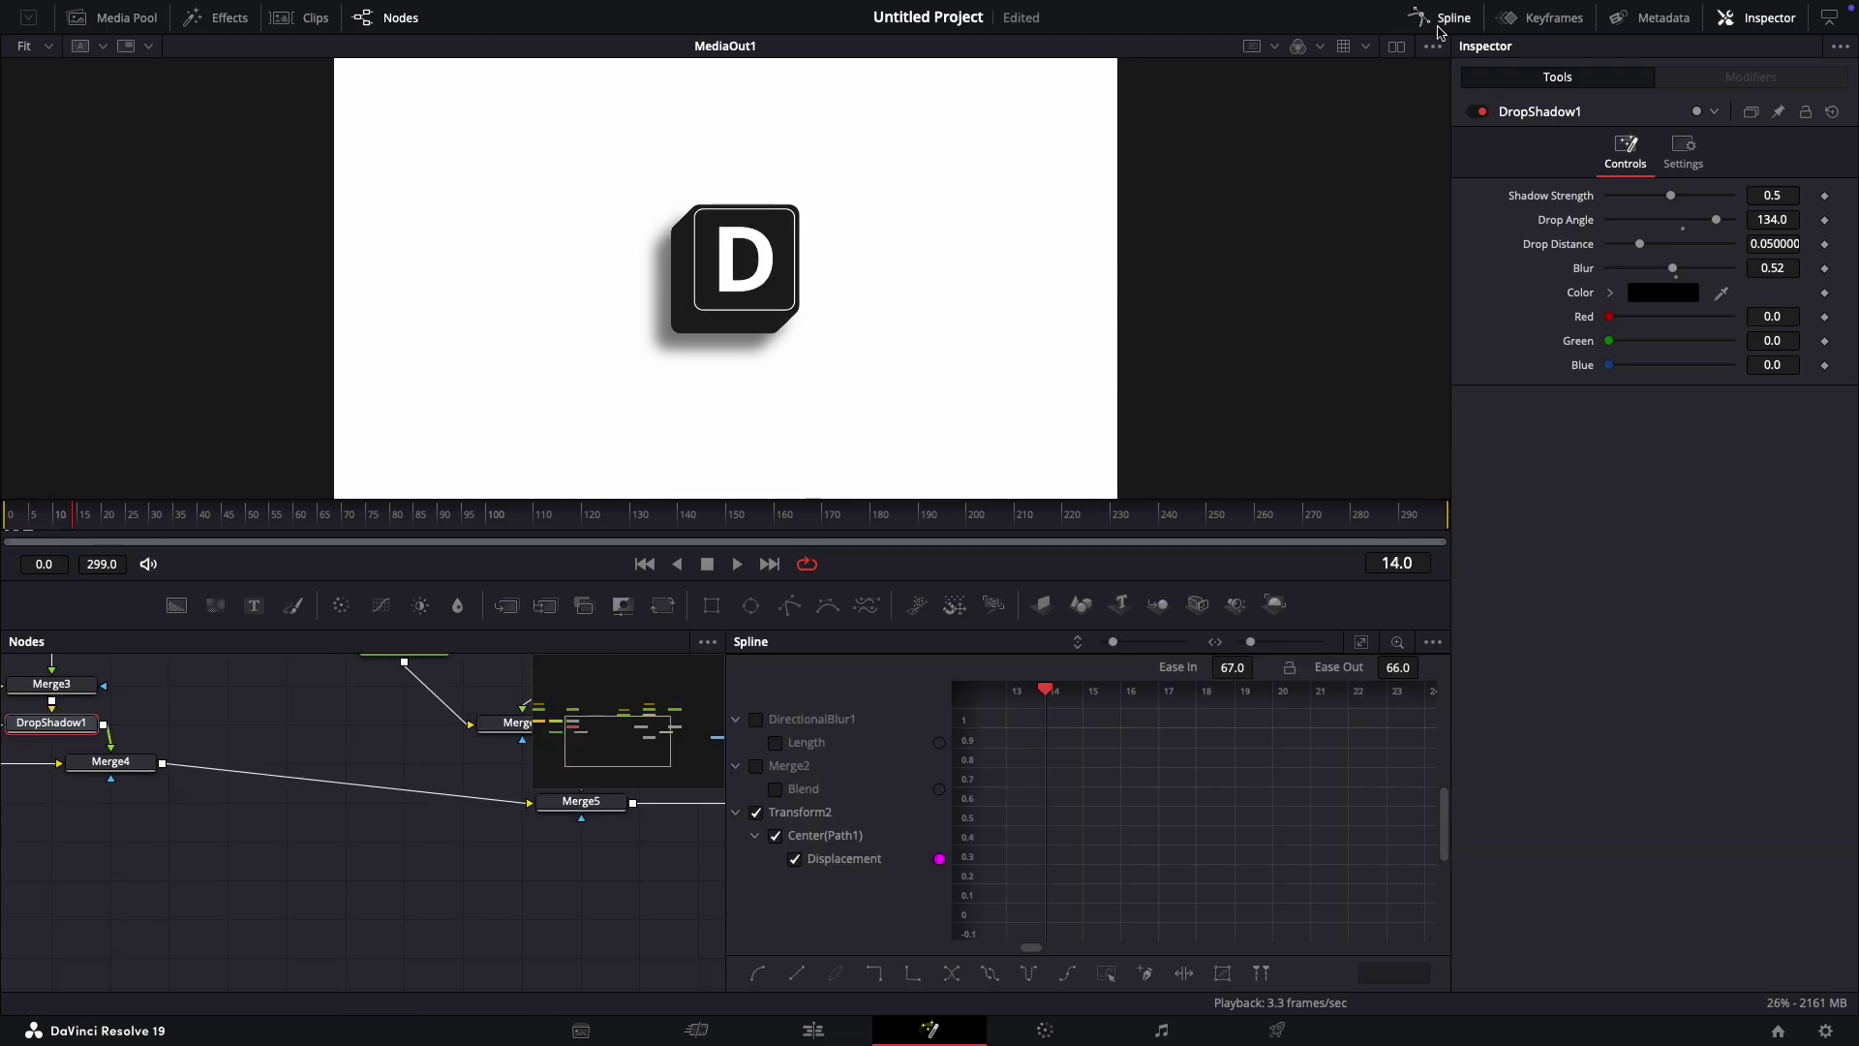
click(1439, 25)
click(1343, 725)
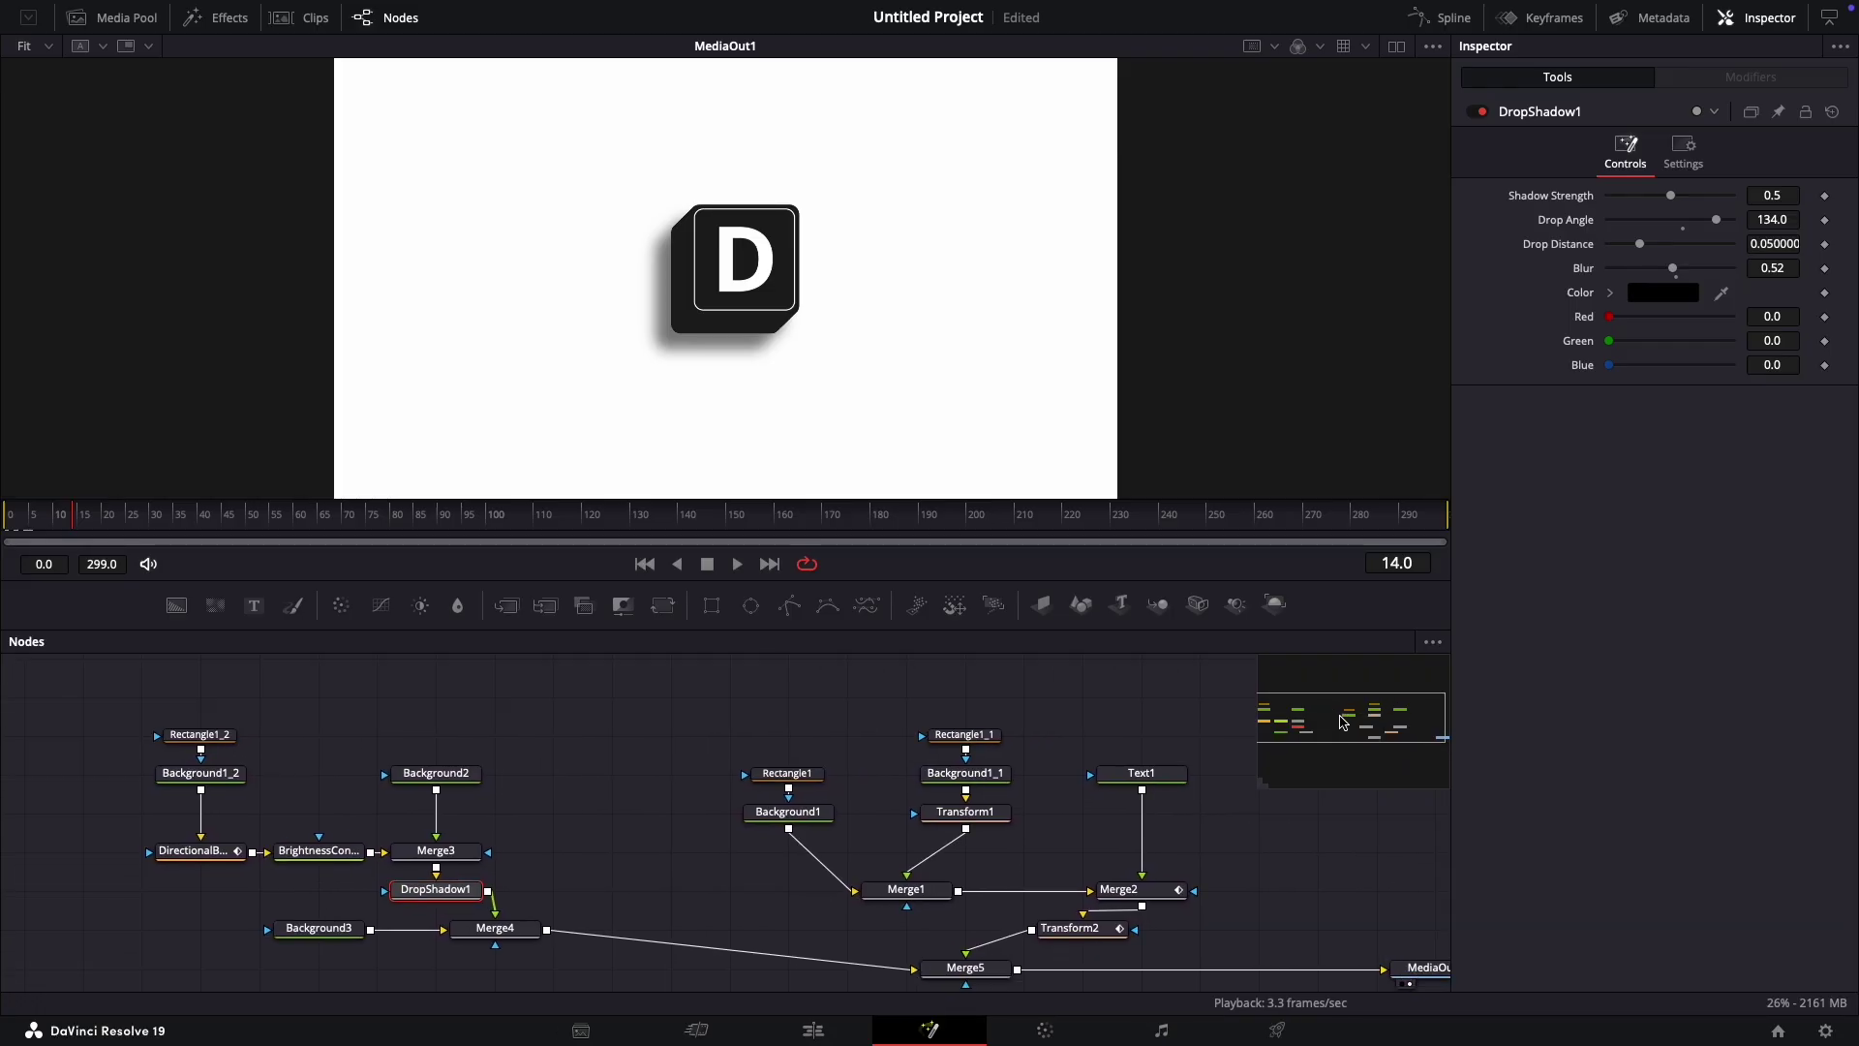
drag(1343, 725, 1370, 725)
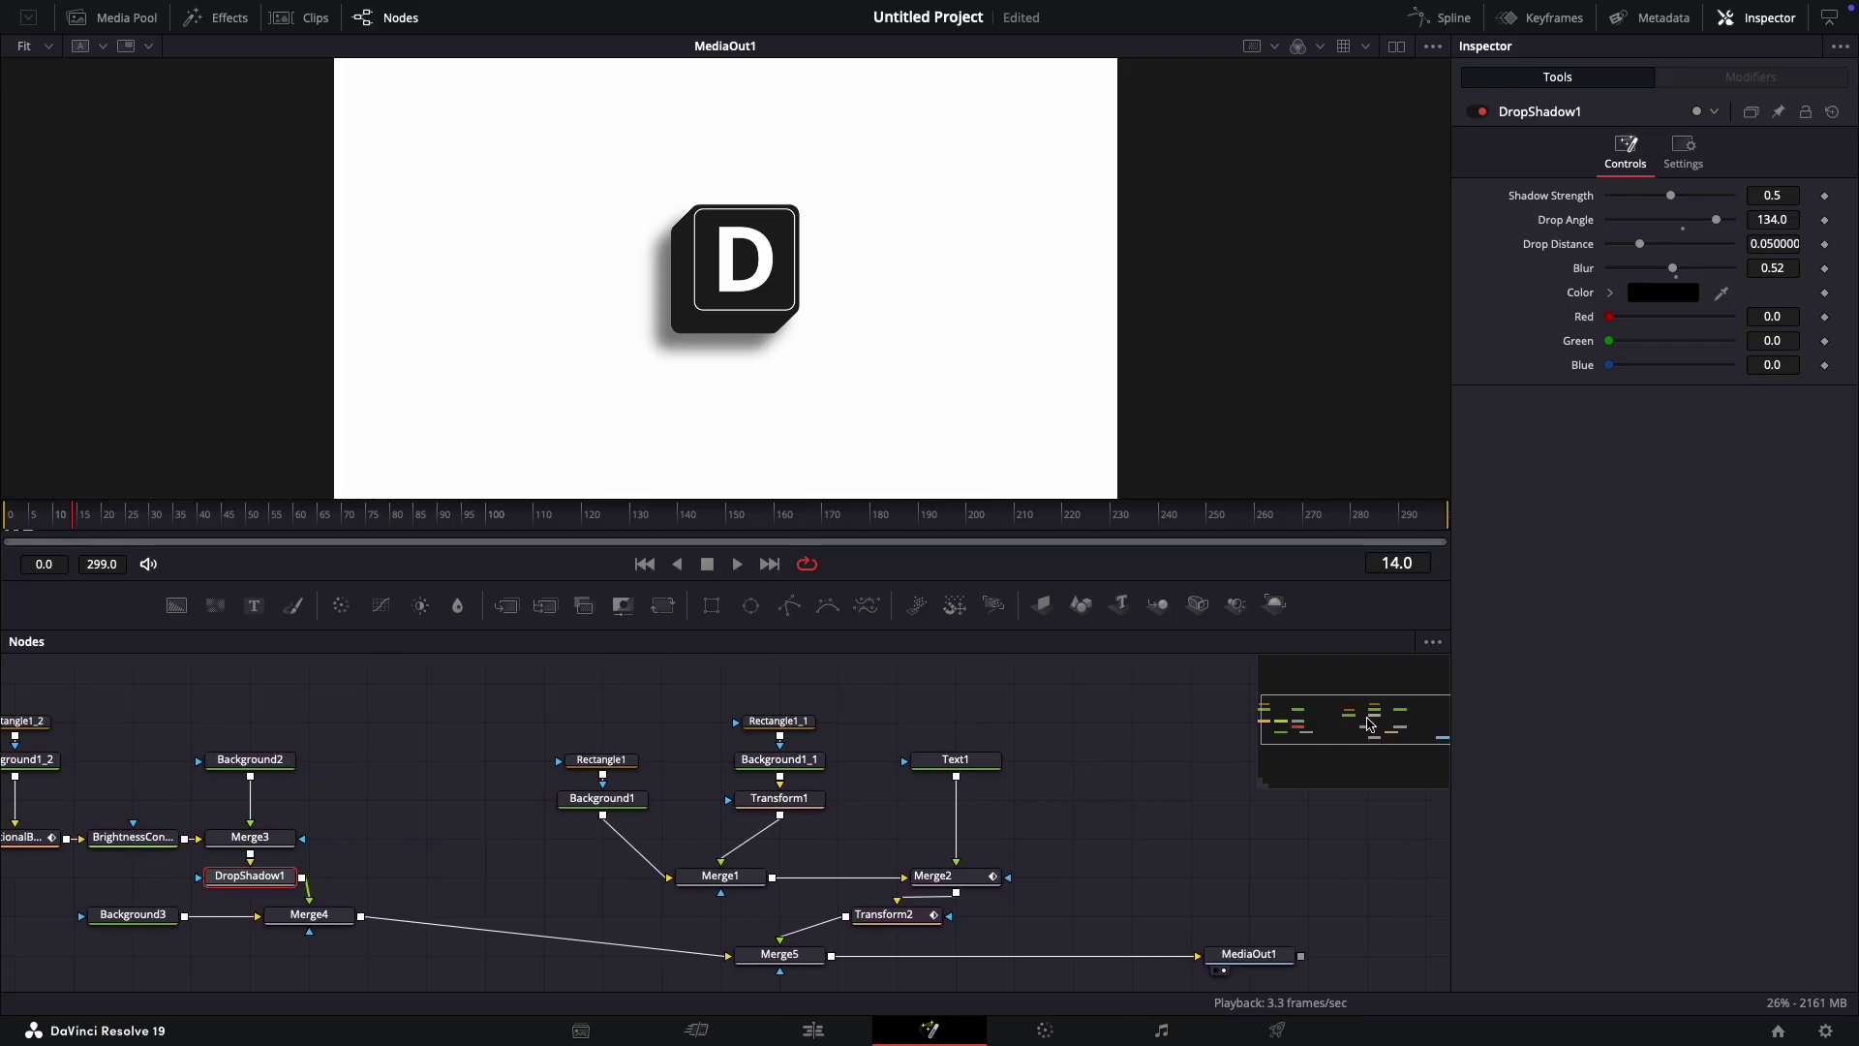
click(1228, 951)
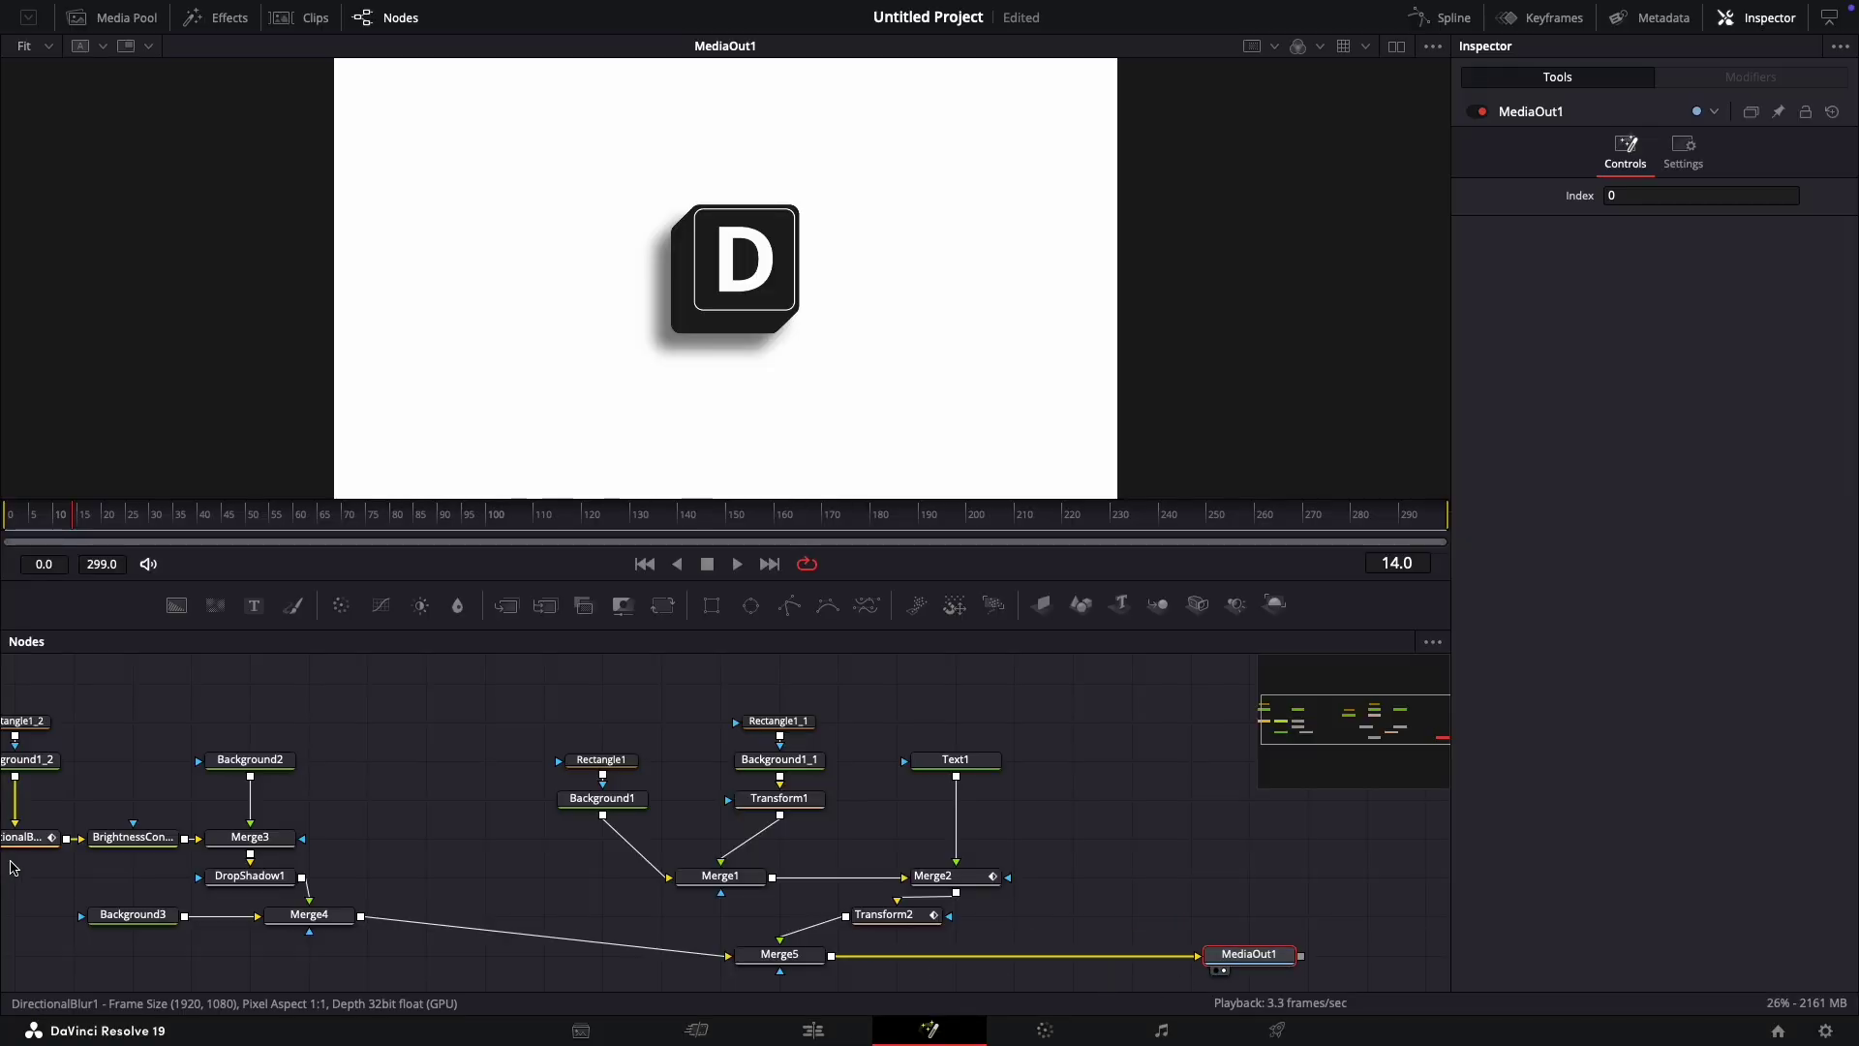
Step: Make Background3 black with Alpha 0, then unplug Merge5 from MediaOut1's input
click(157, 916)
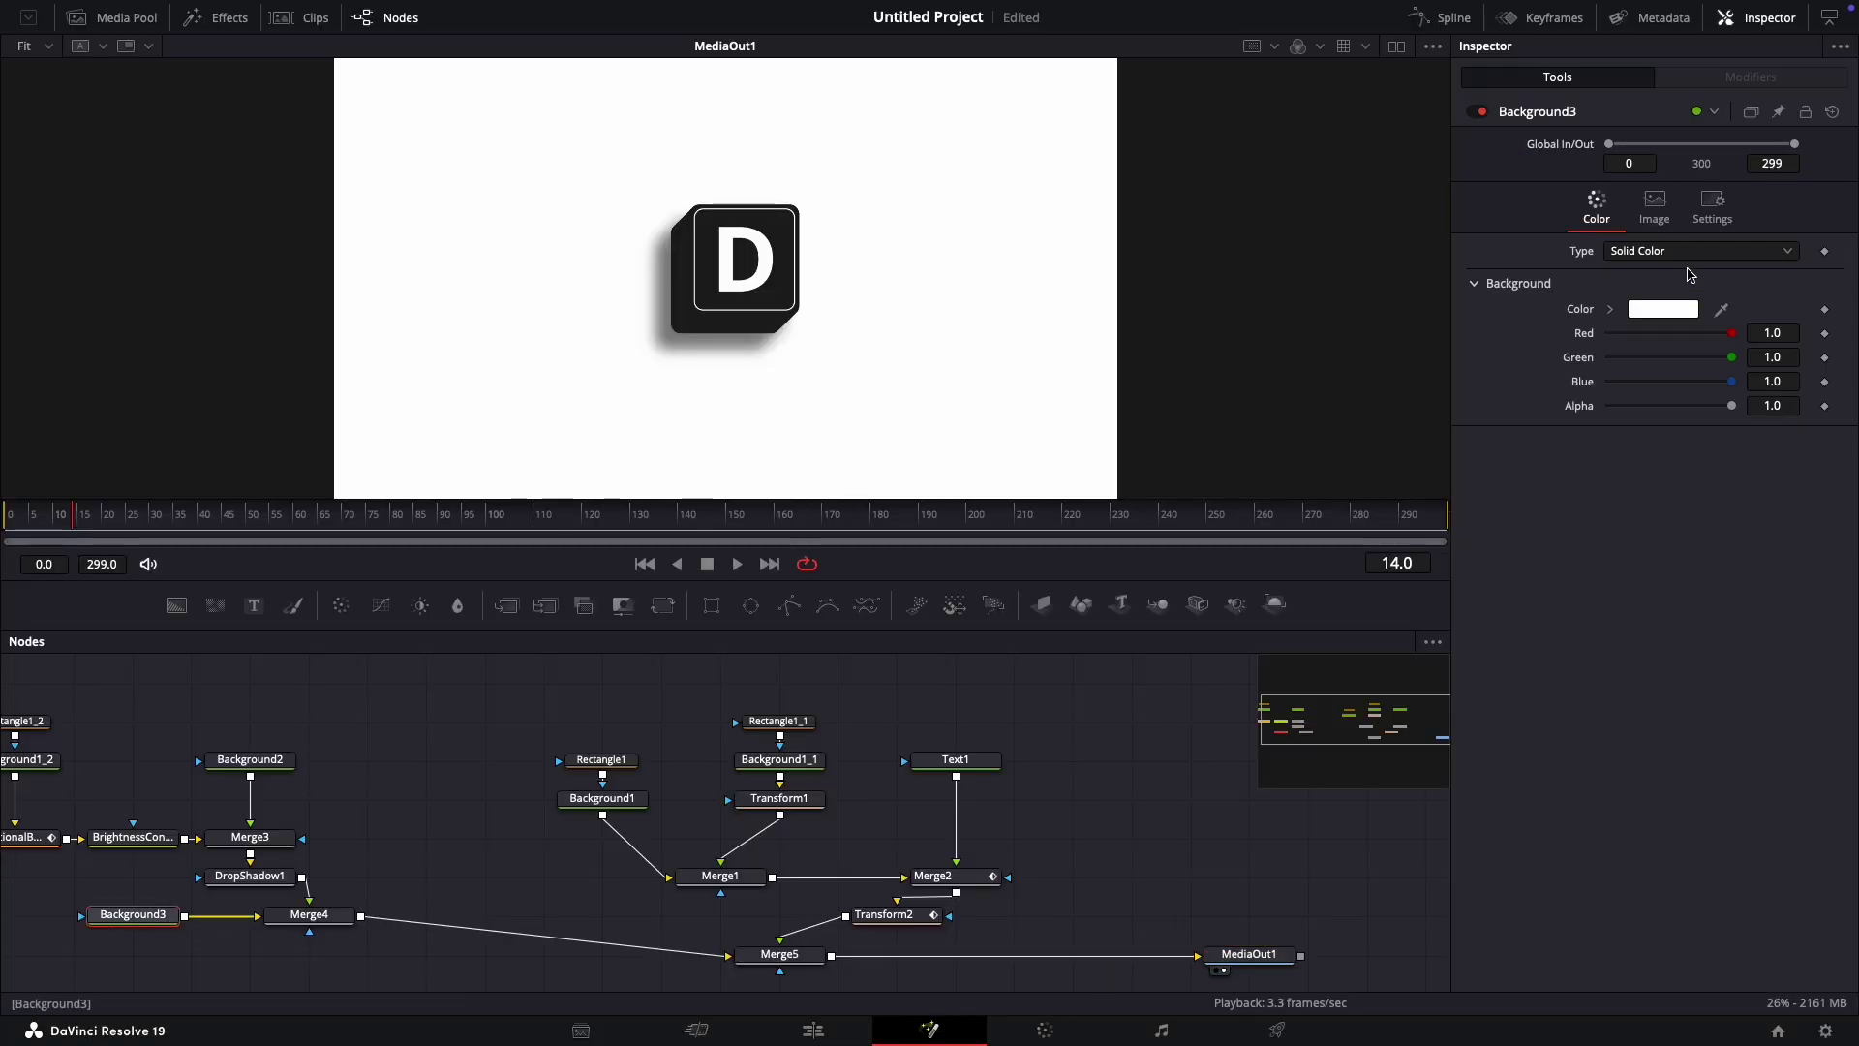
click(1672, 311)
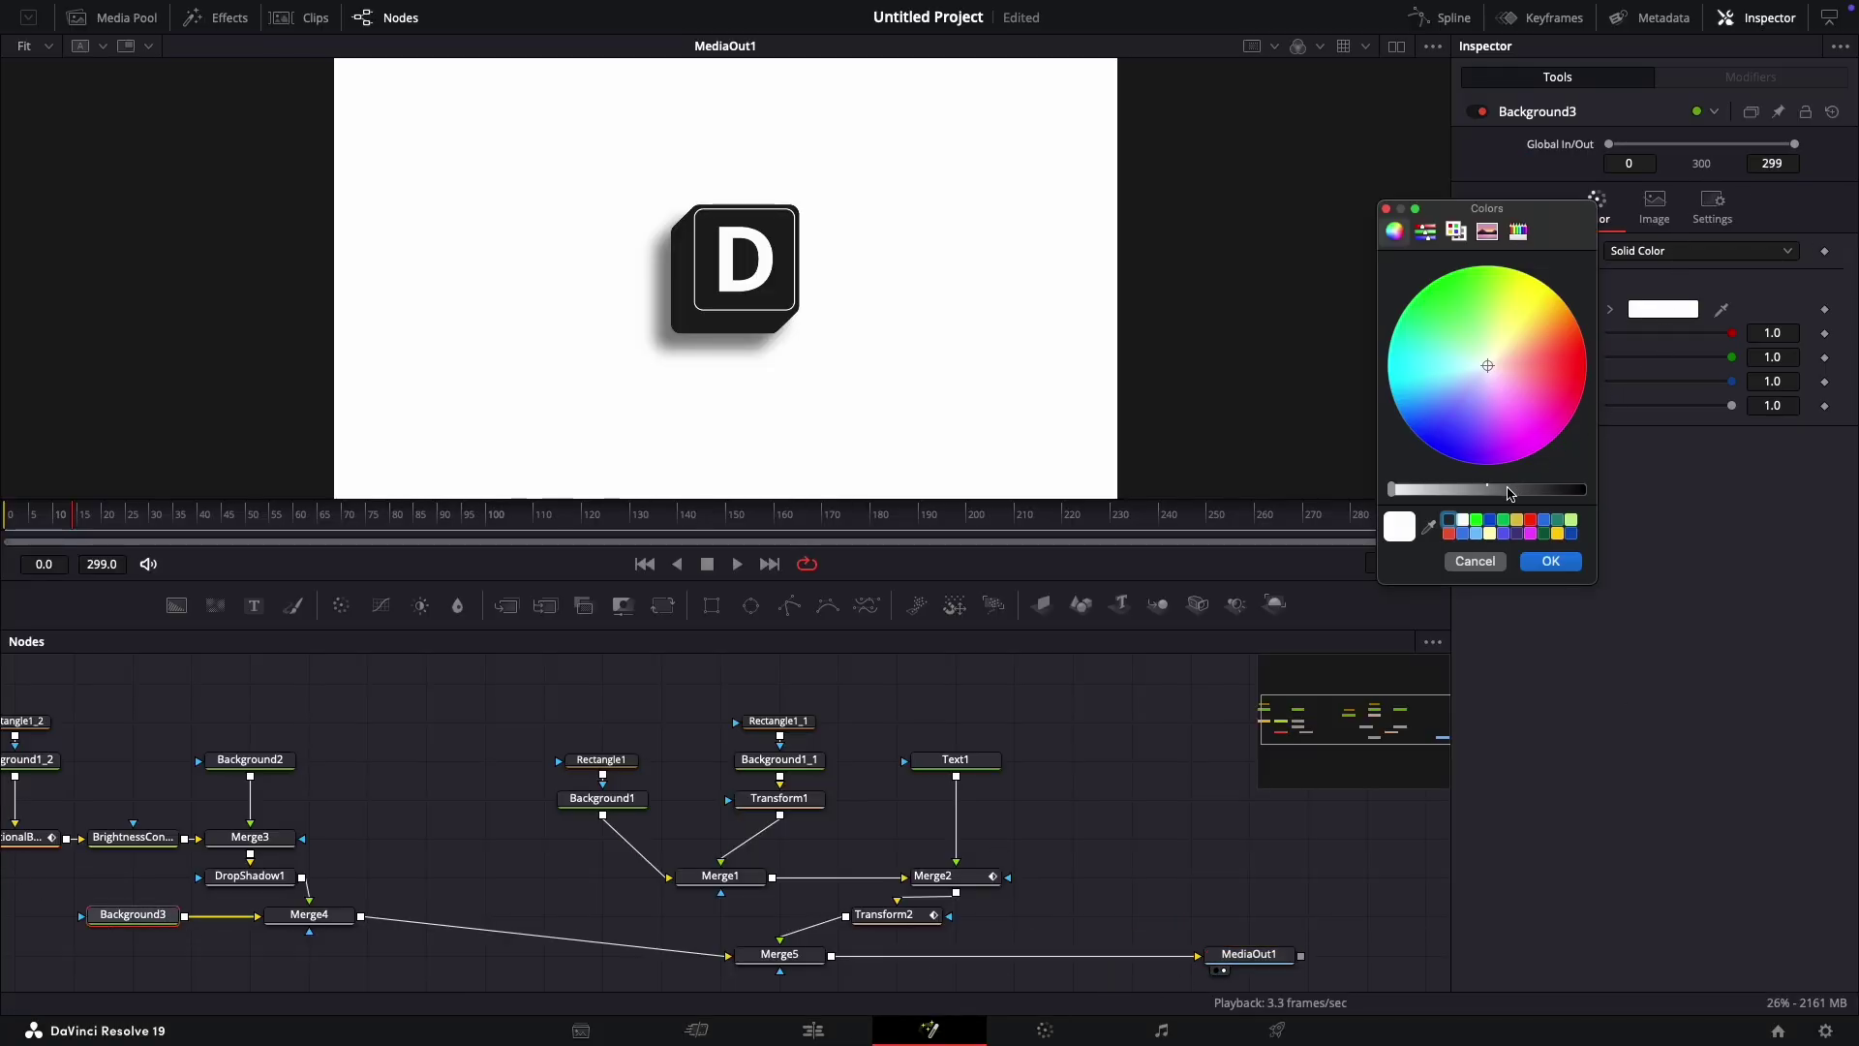
drag(1510, 494, 1392, 490)
click(1550, 561)
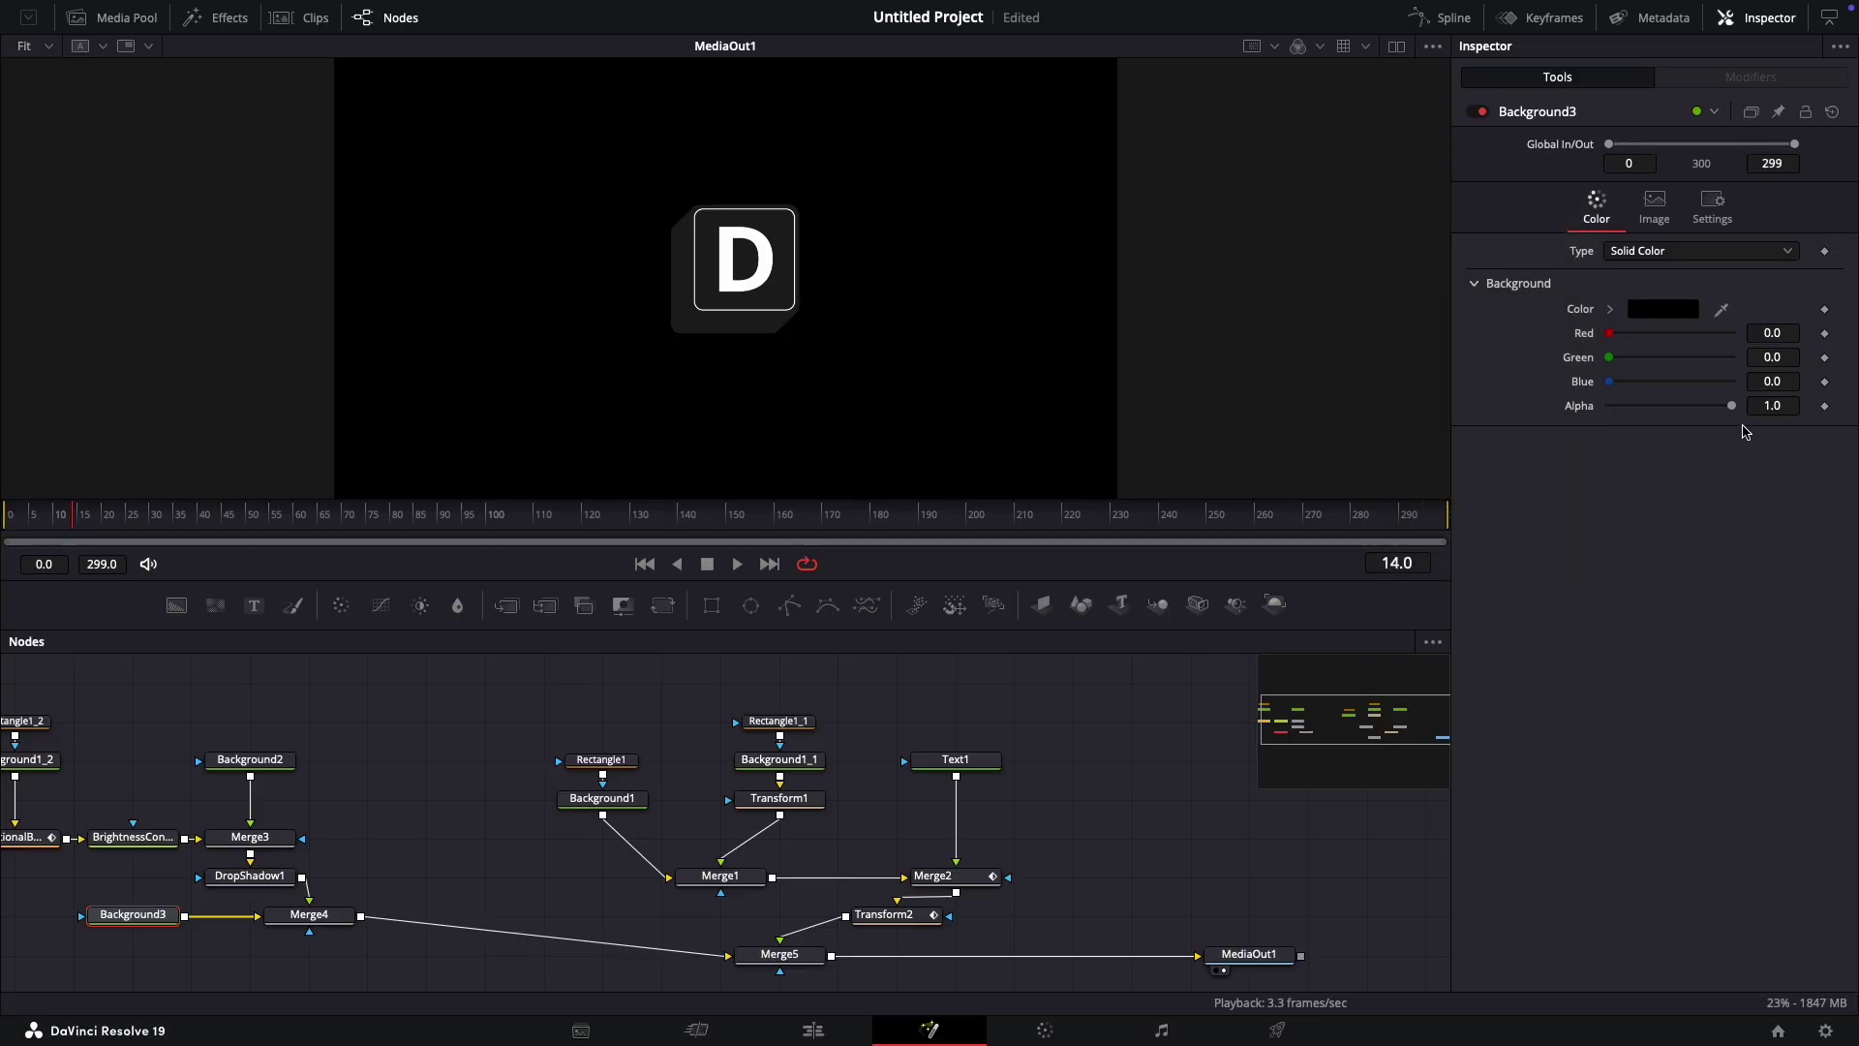
drag(1732, 406, 1509, 422)
drag(1319, 742, 1209, 953)
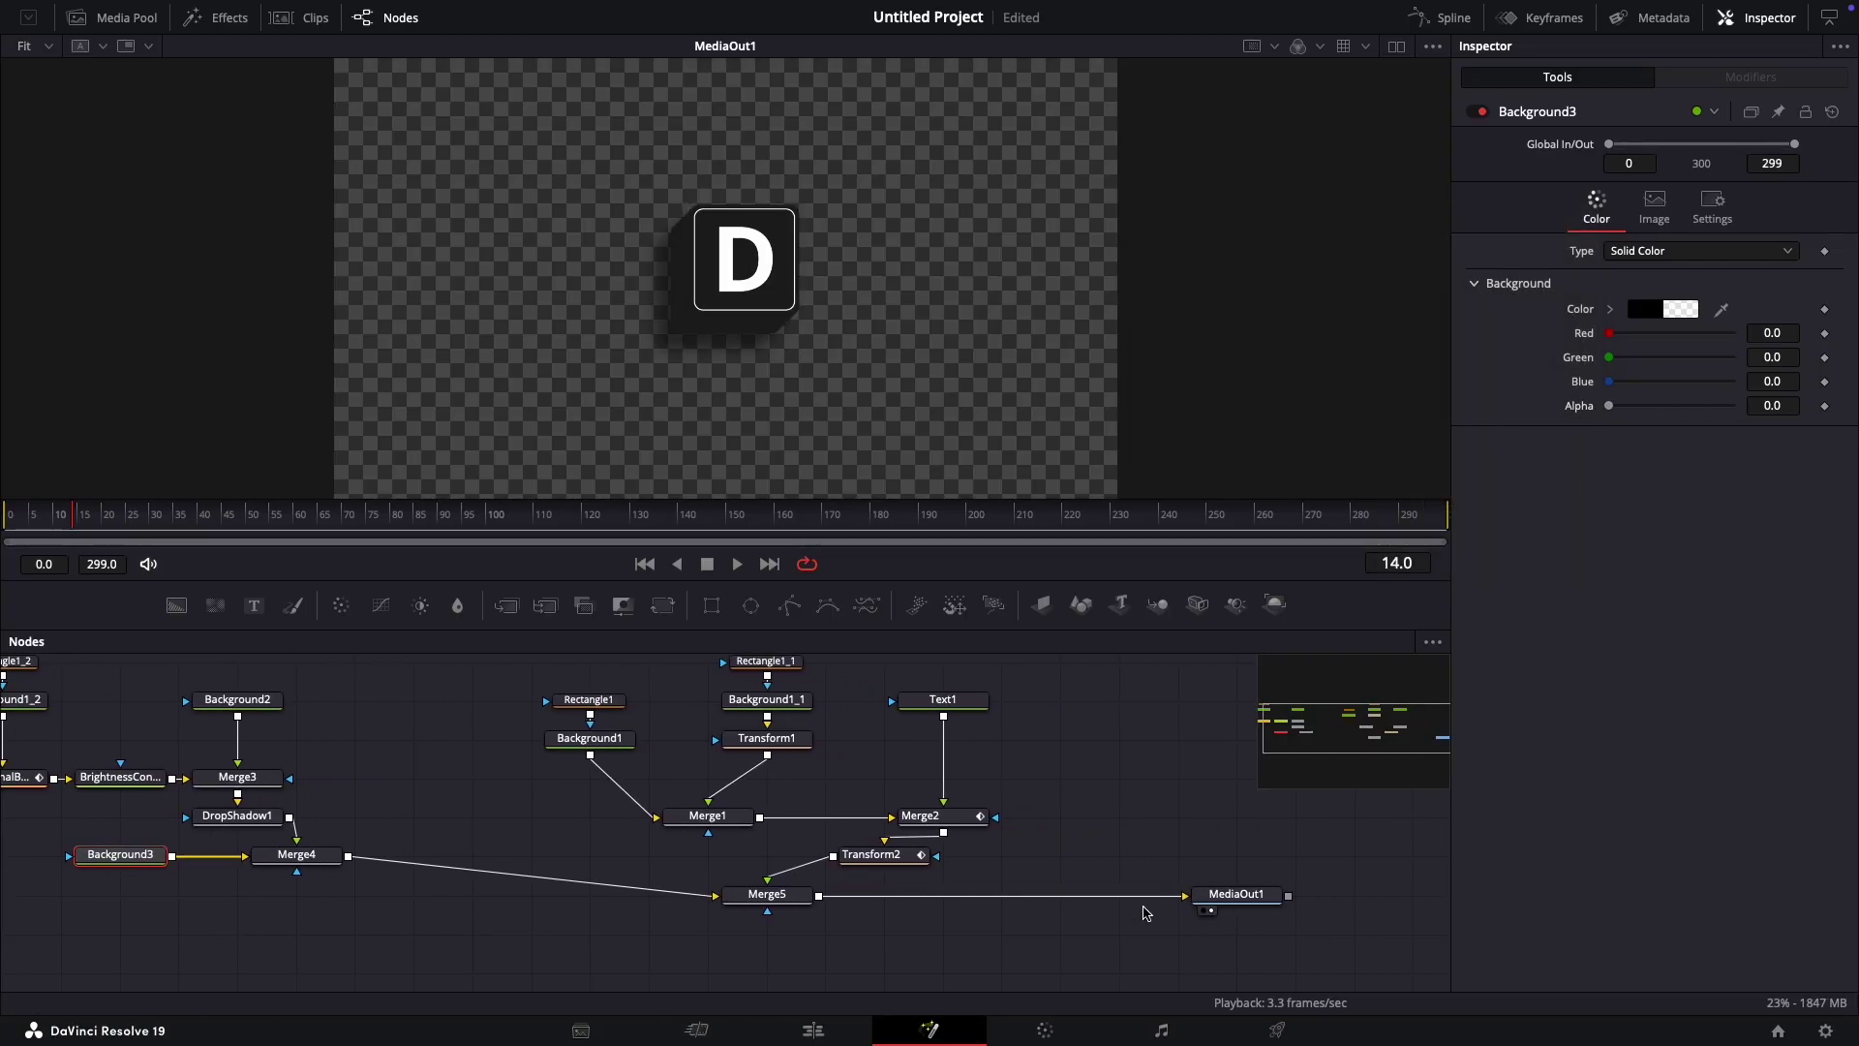
drag(1157, 895, 1120, 901)
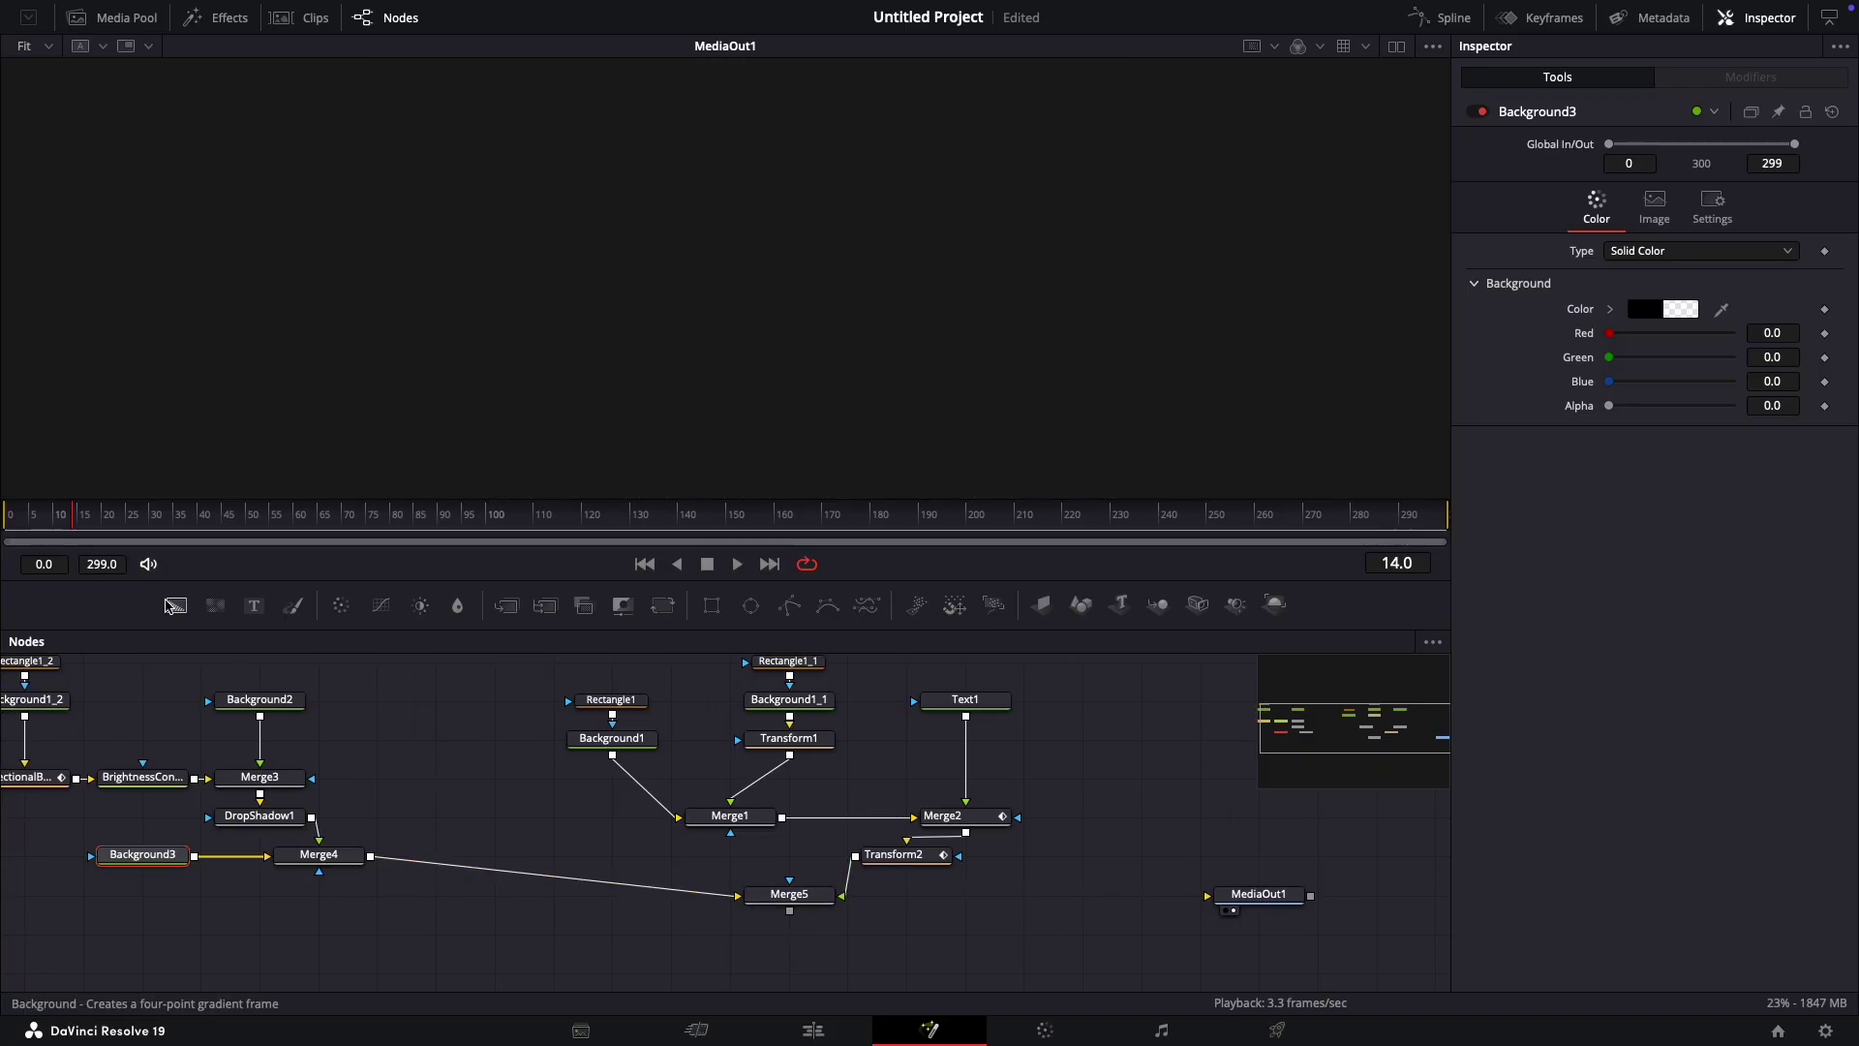
Step: Add a Background4 node, then box-select all D logo nodes and group them with Ctrl+G
drag(177, 606, 222, 971)
drag(311, 912, 614, 984)
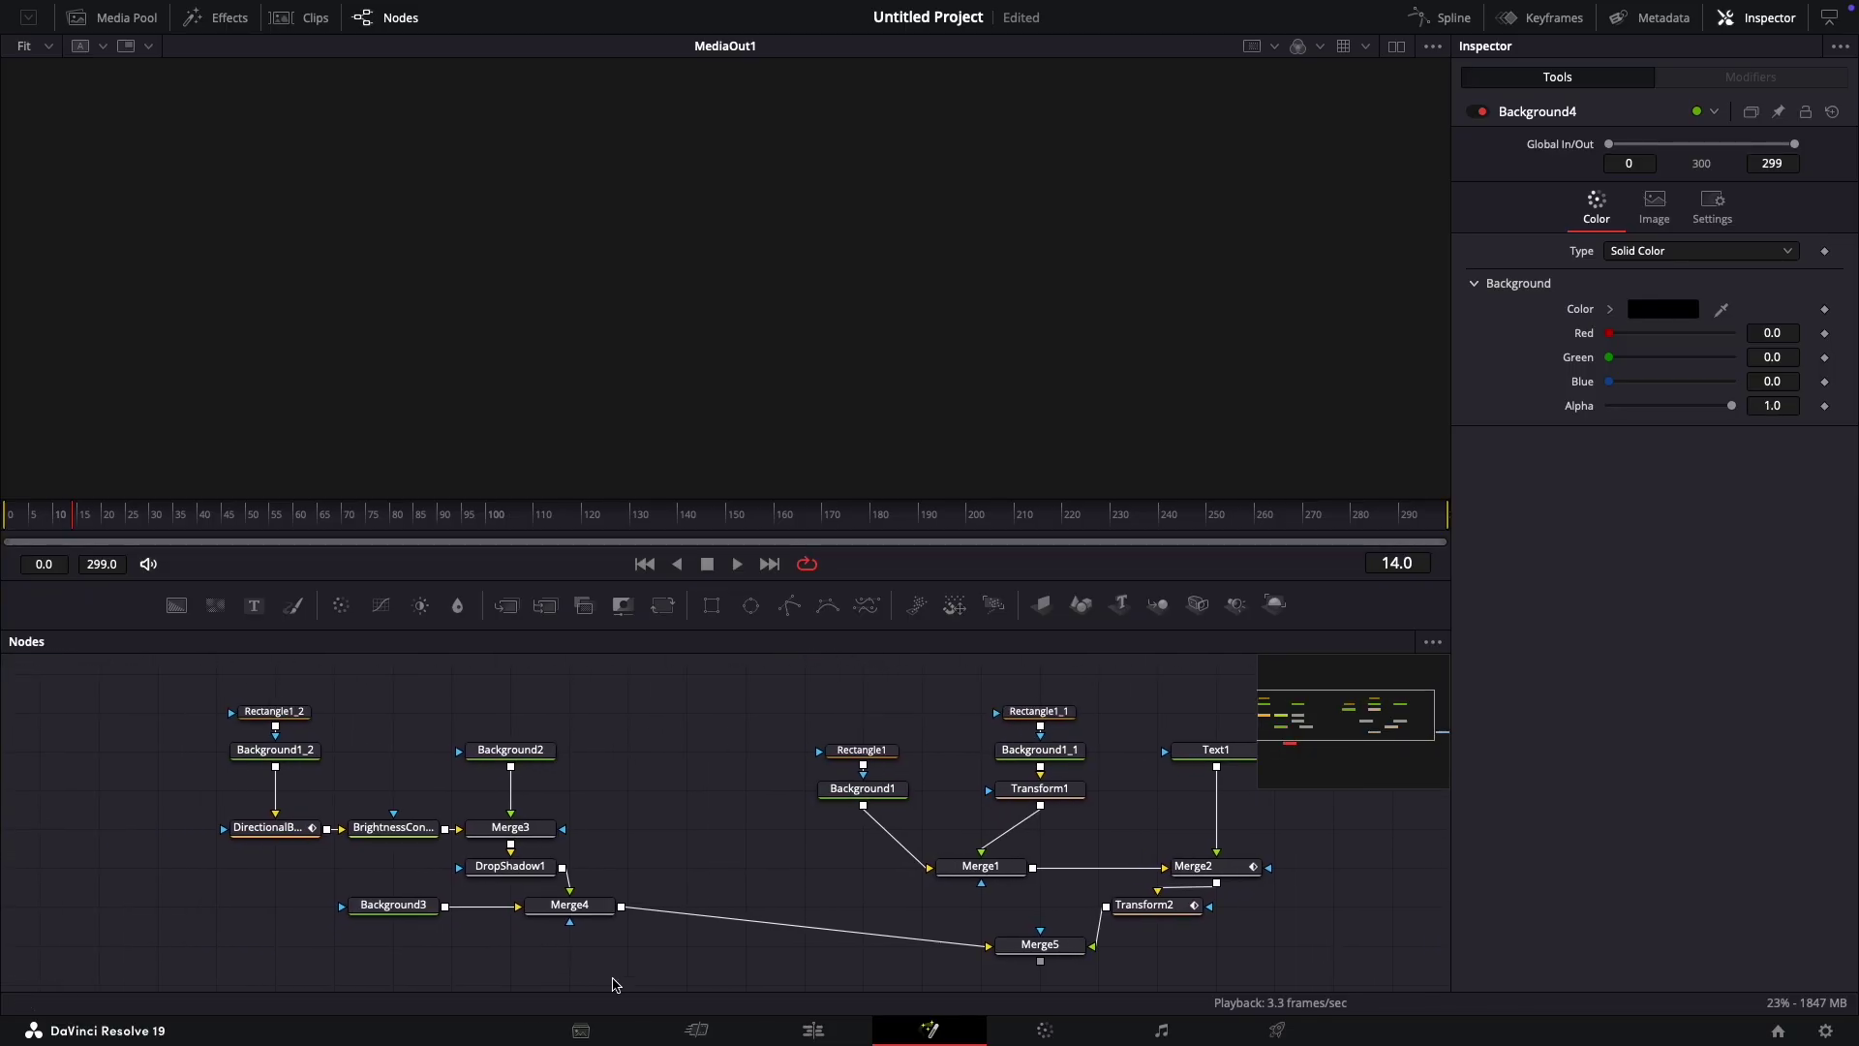
drag(848, 689, 1283, 959)
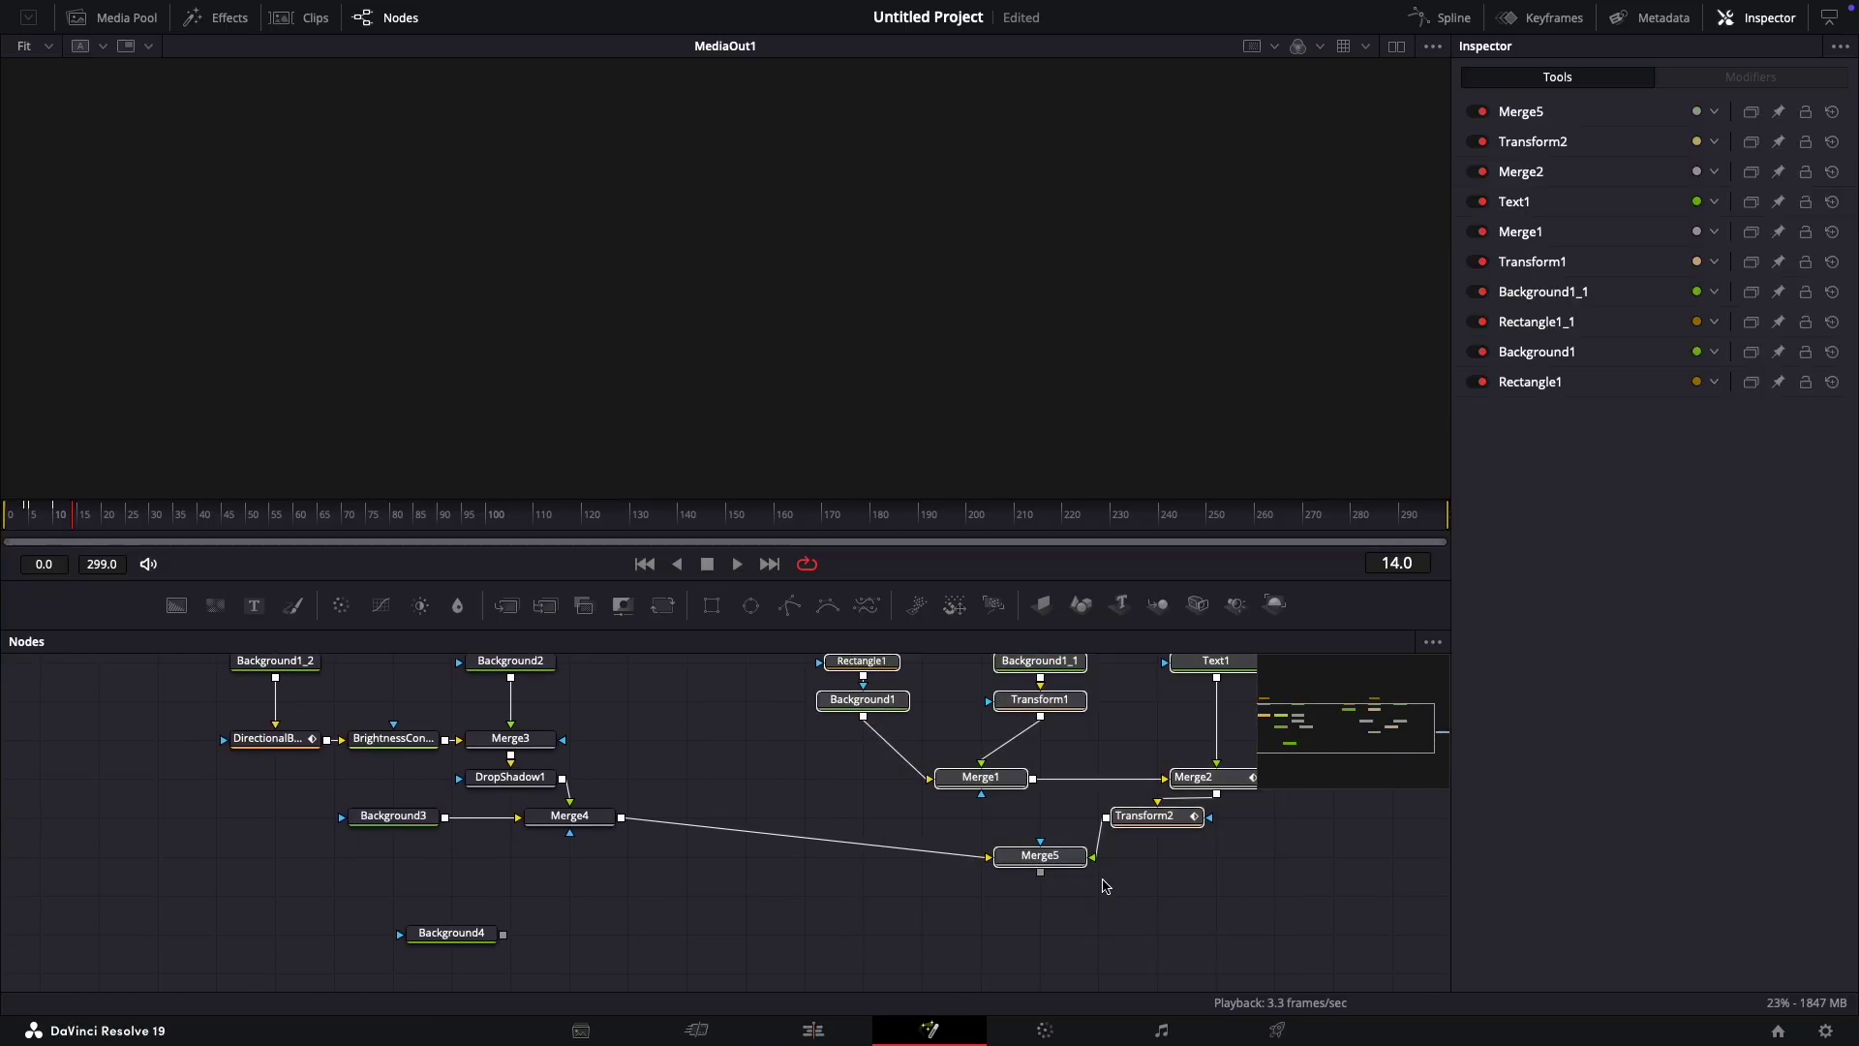
drag(1014, 865, 779, 828)
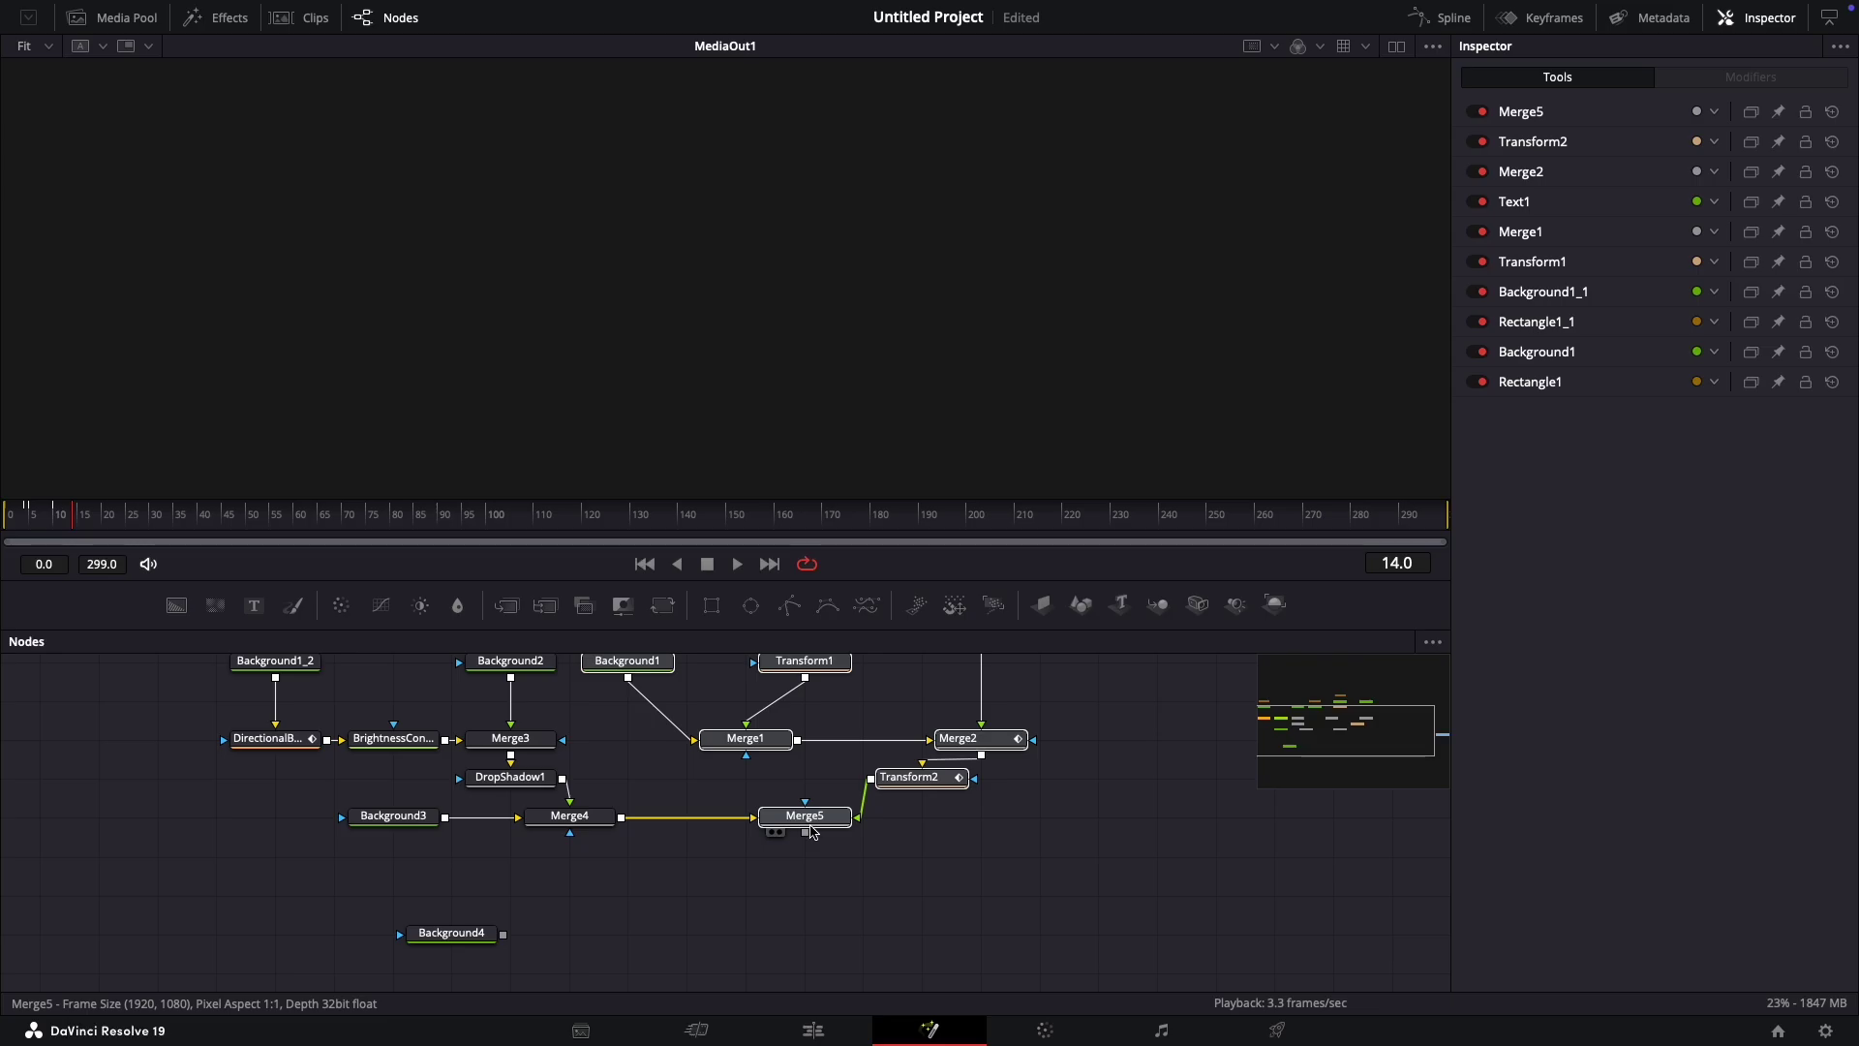
drag(159, 665, 1007, 928)
key(ctrl+g)
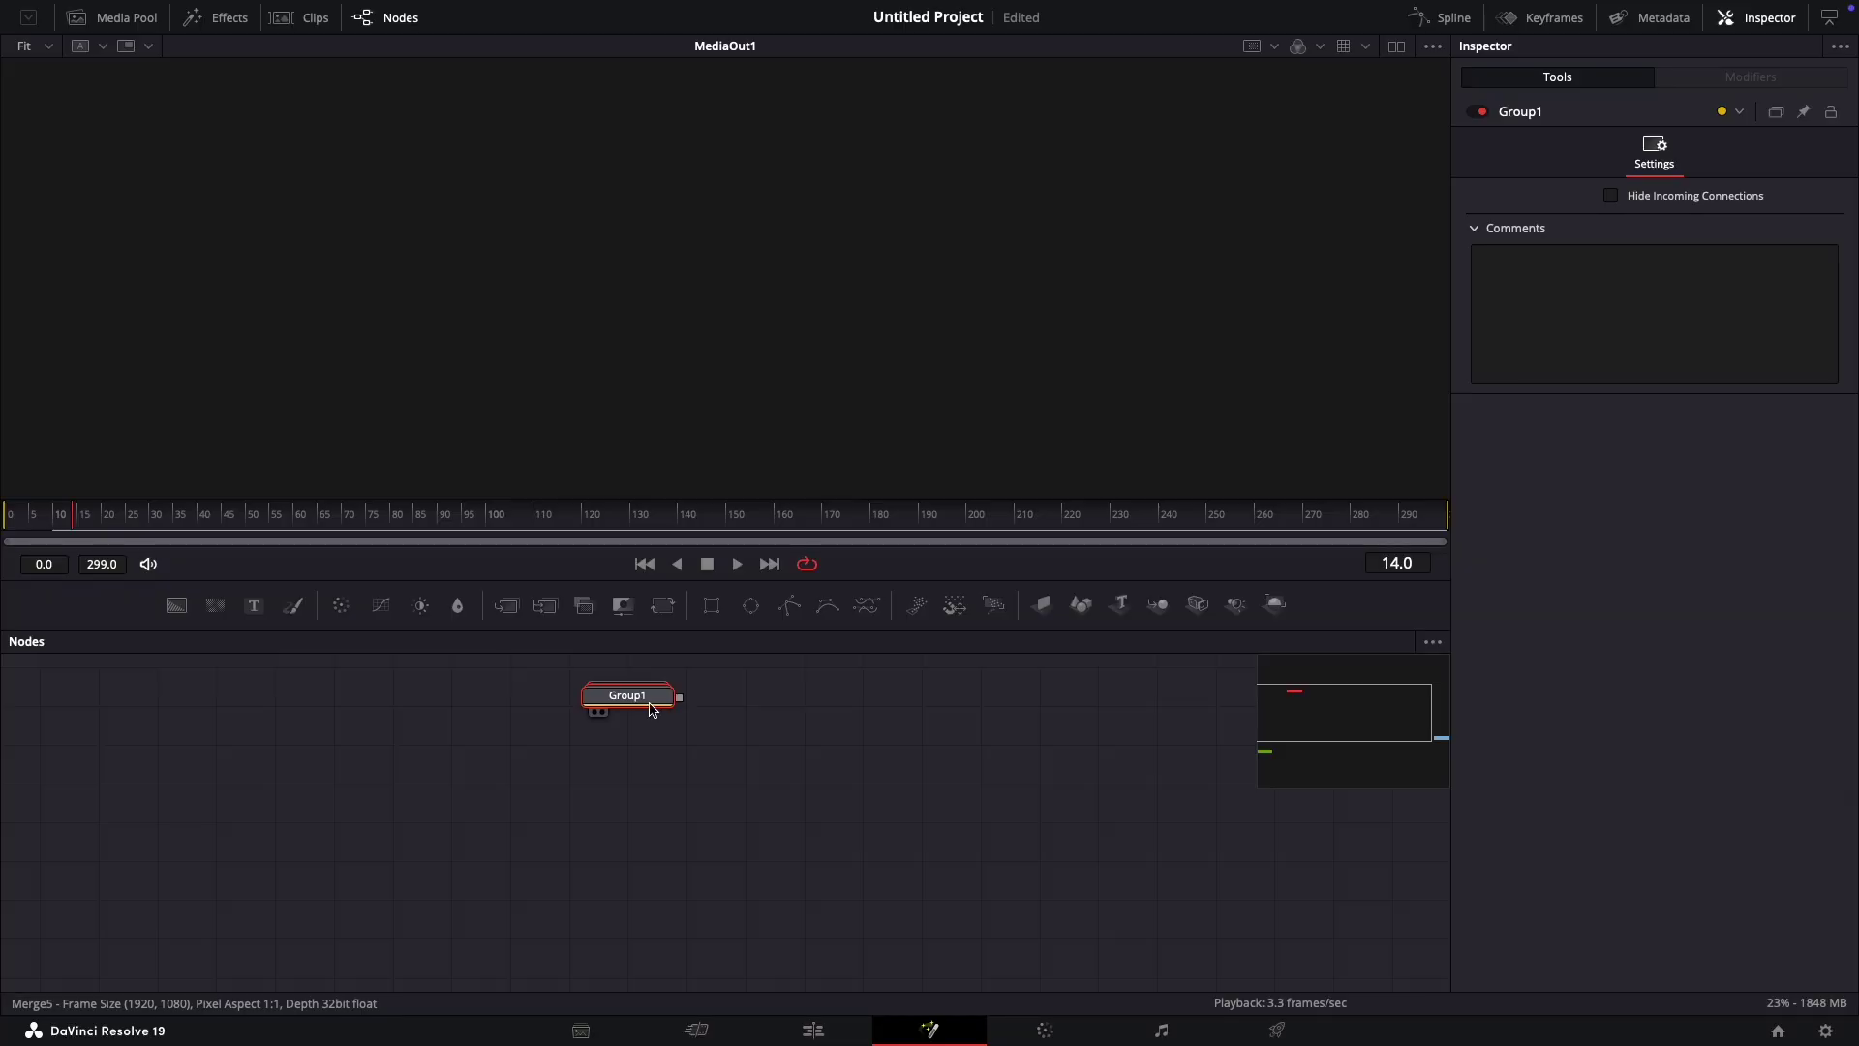
Step: Rename the Group1 group to 'textD'
key(F2)
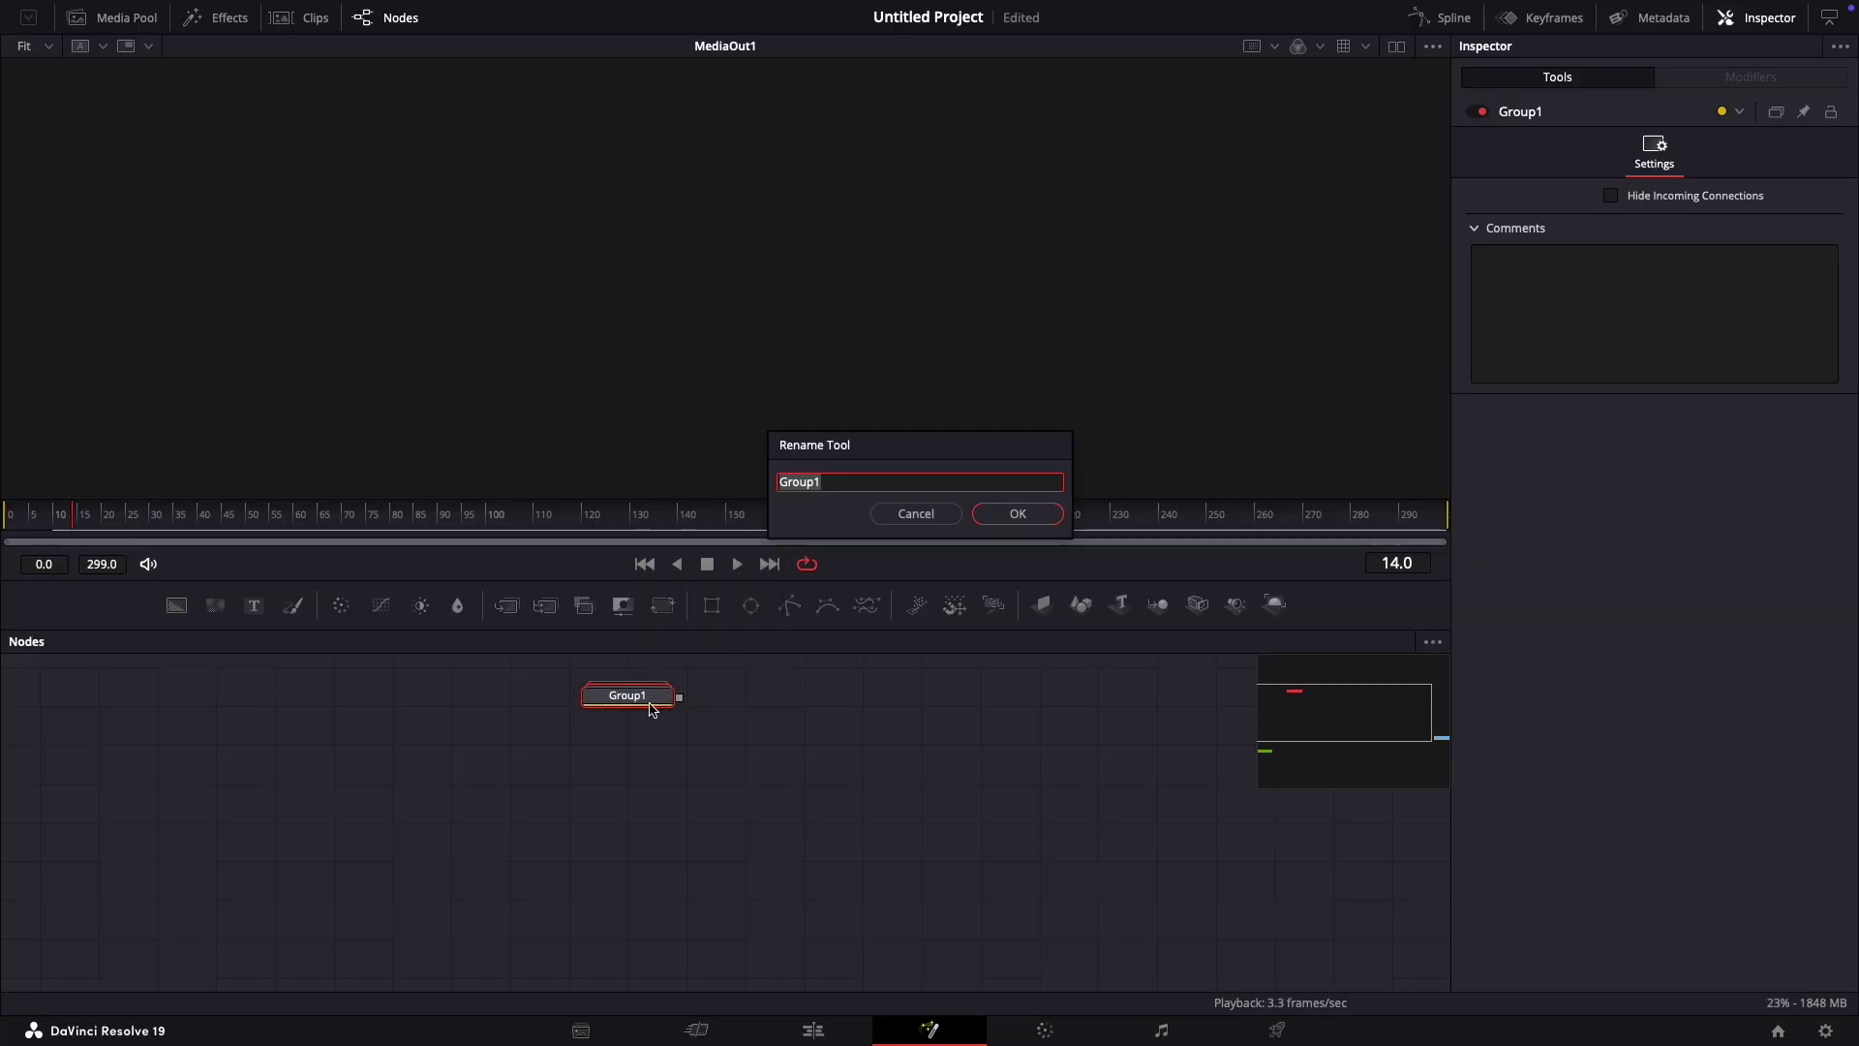
key(BackSpace)
text(text D)
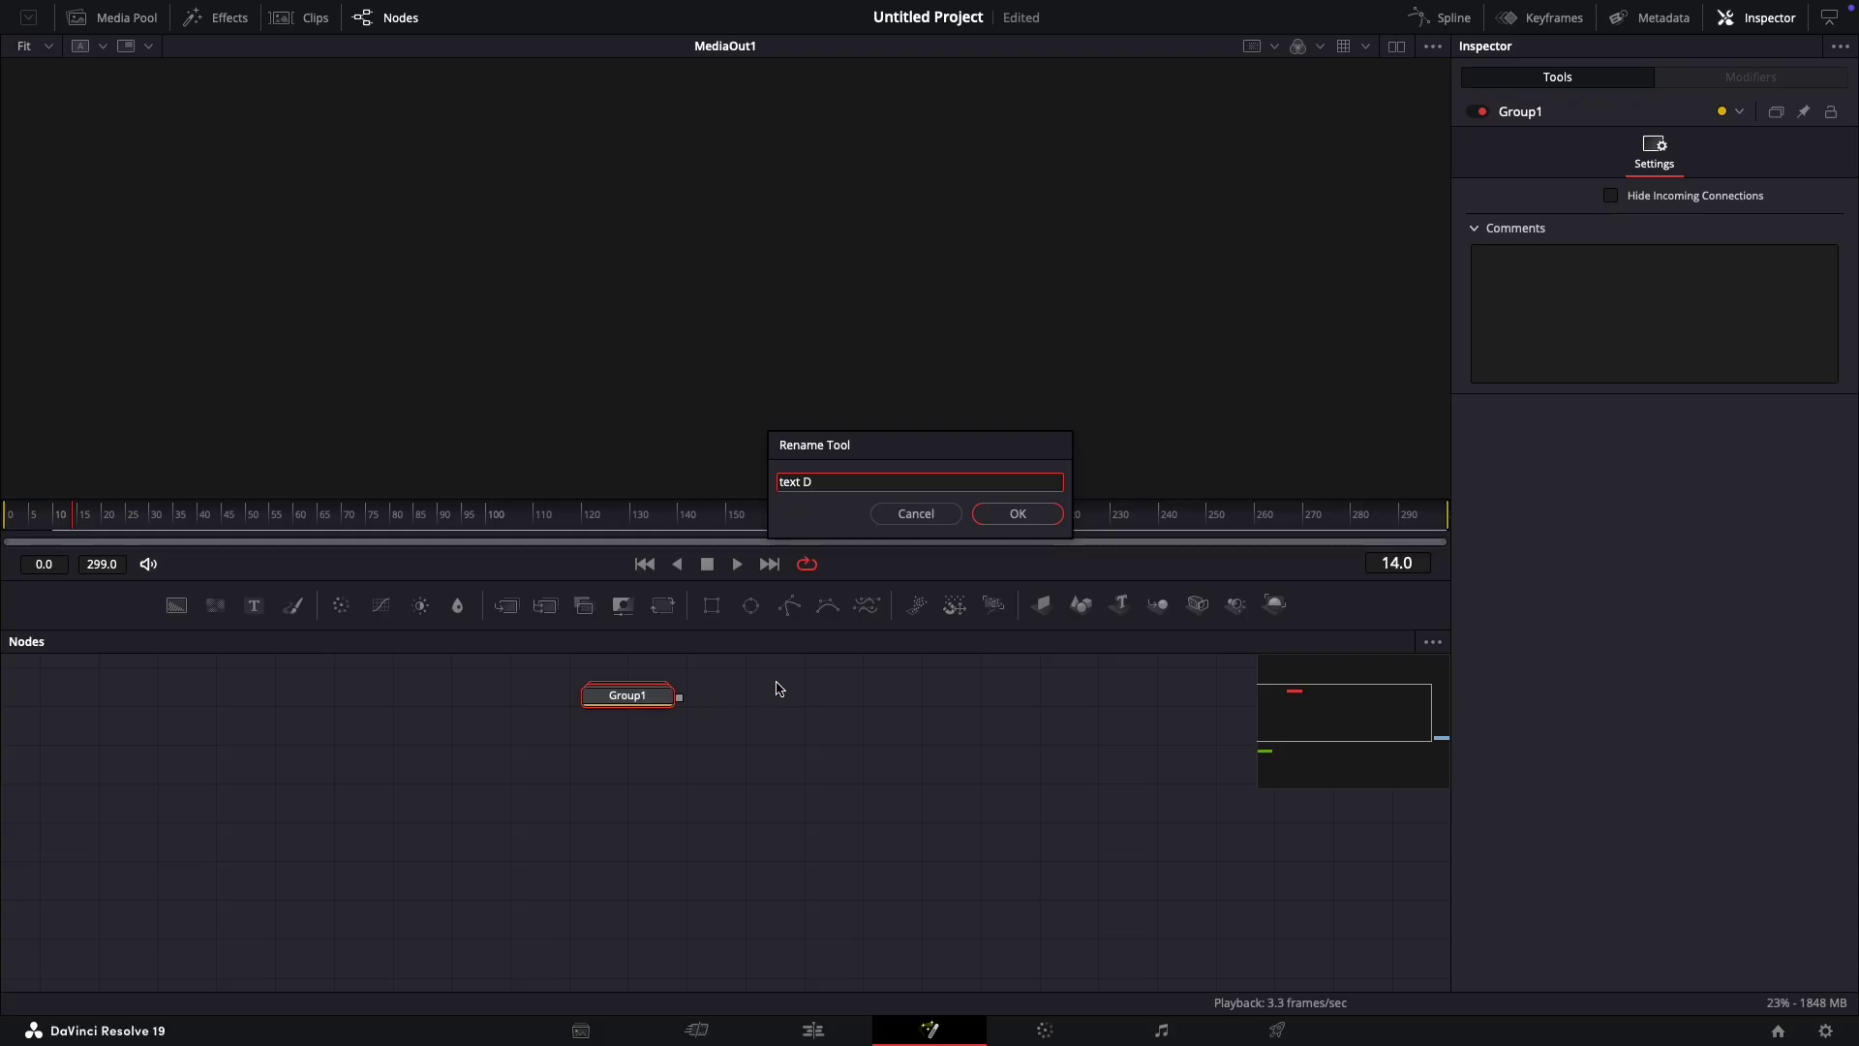
click(1014, 514)
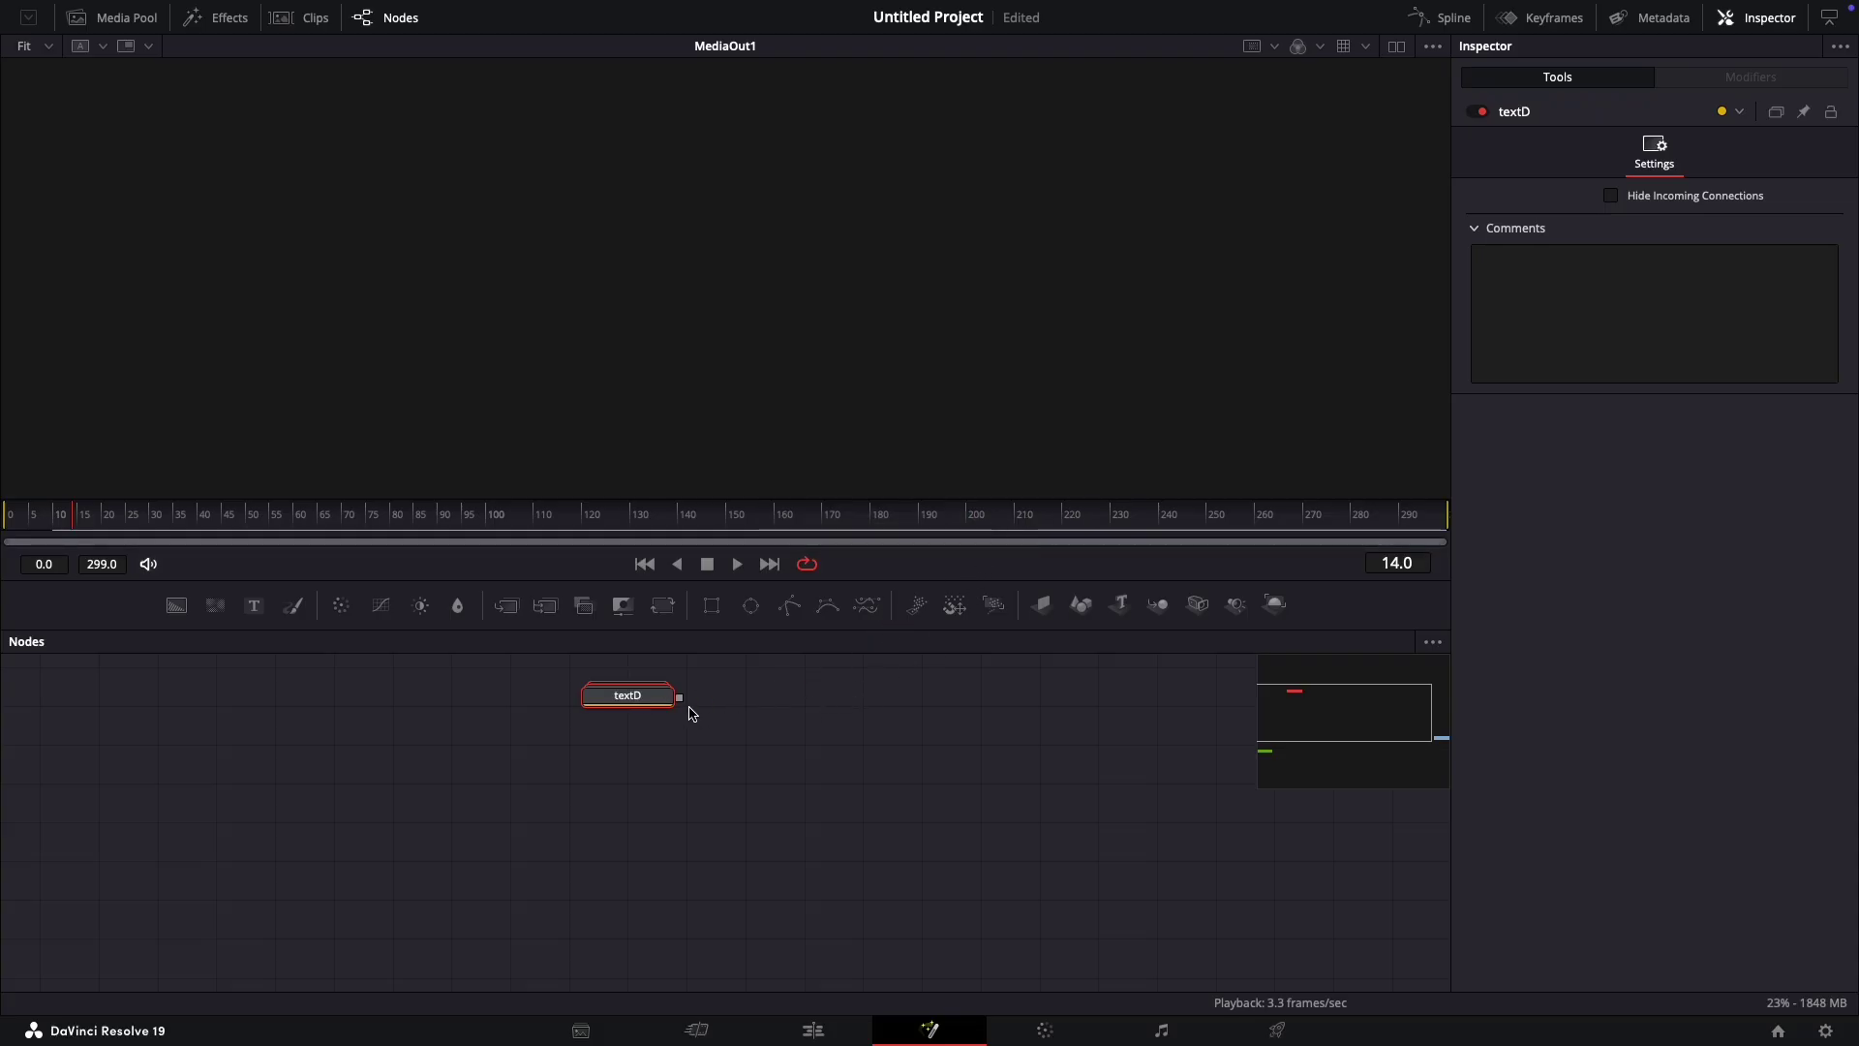
Step: Merge textD over Background4 as Merge6, make Background4 white, and wire Merge6 into MediaOut1
drag(665, 701, 664, 942)
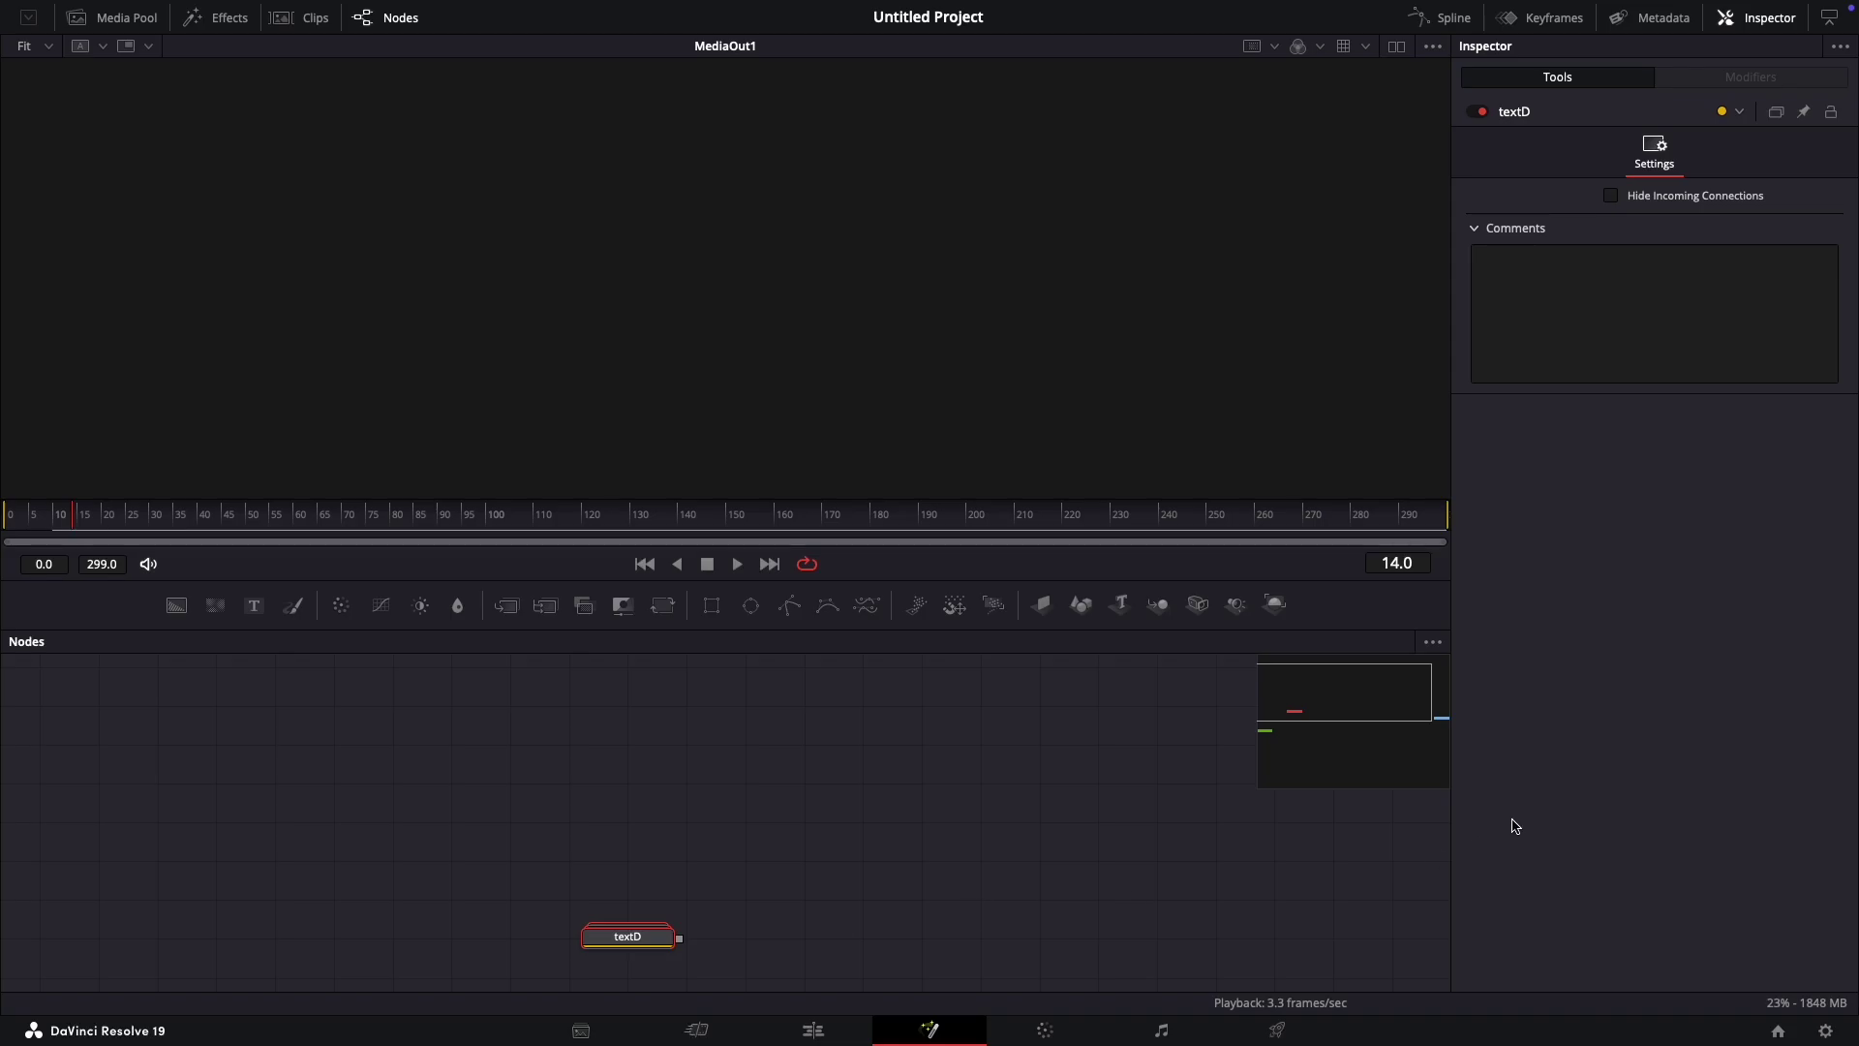
drag(1353, 715, 1355, 729)
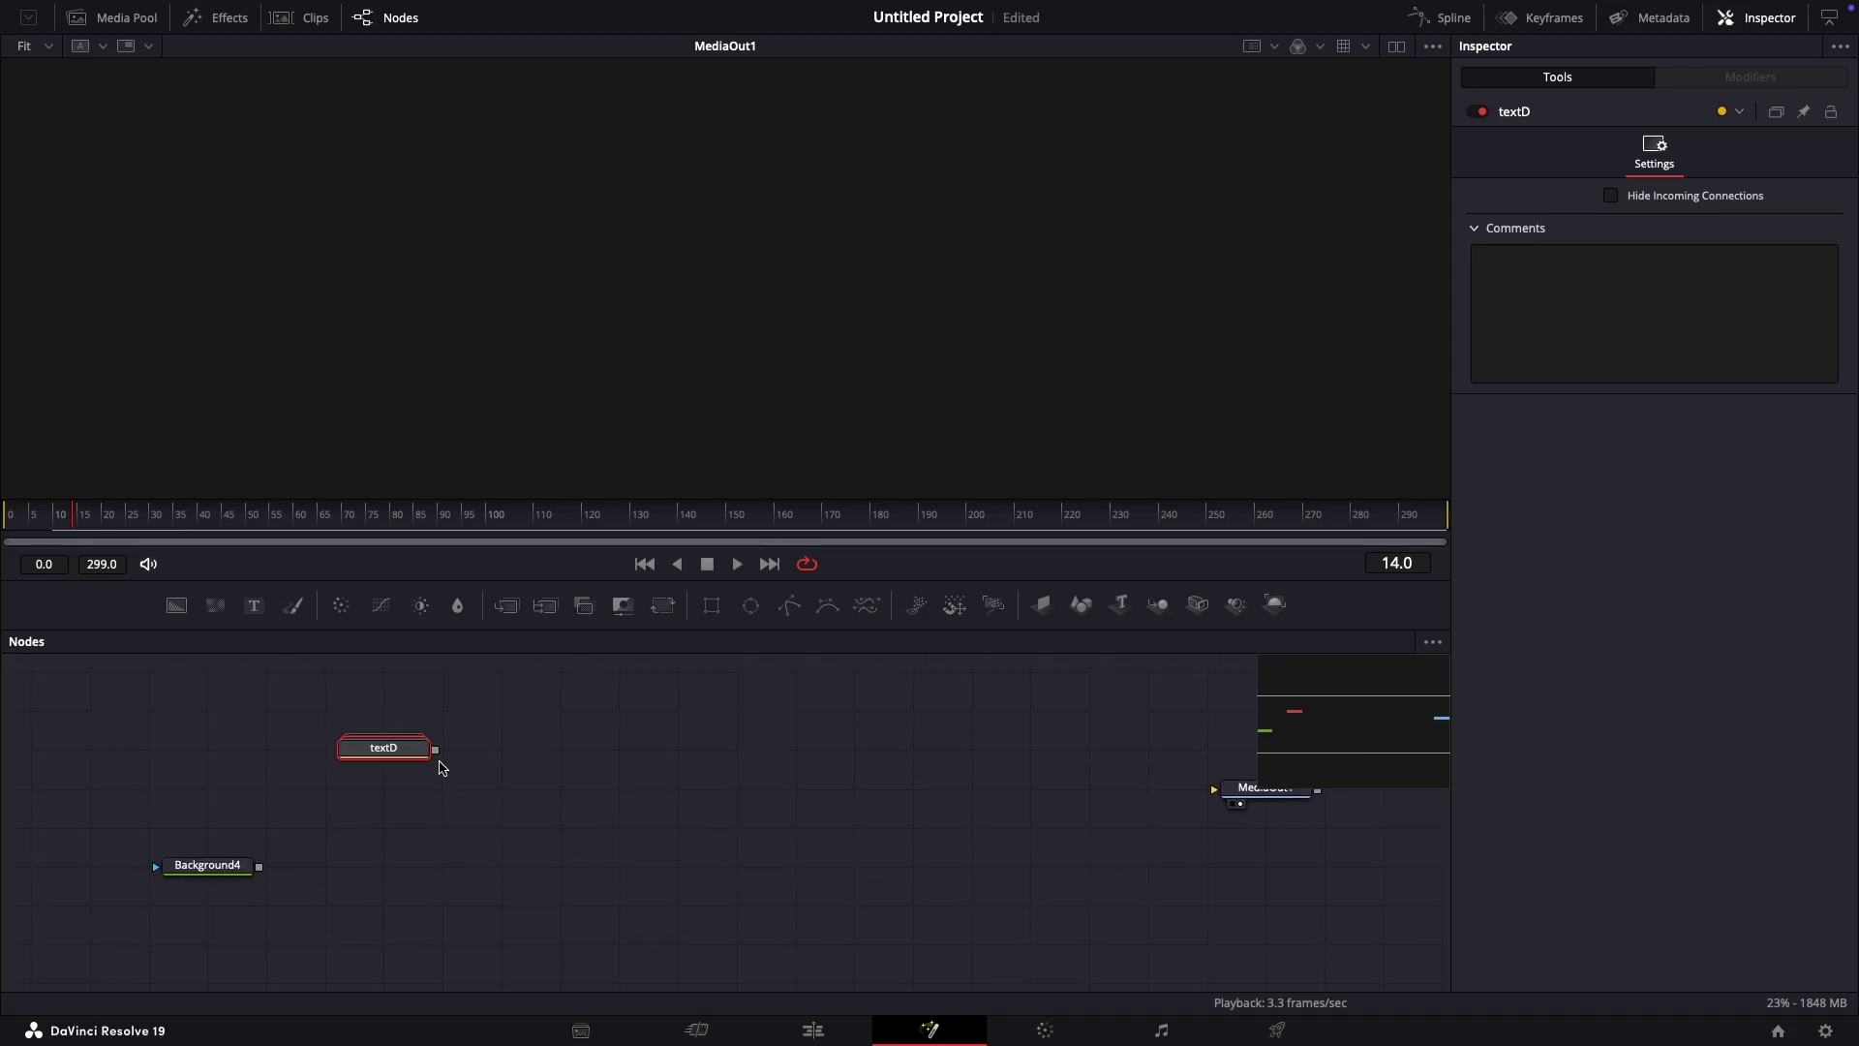
drag(435, 749, 260, 870)
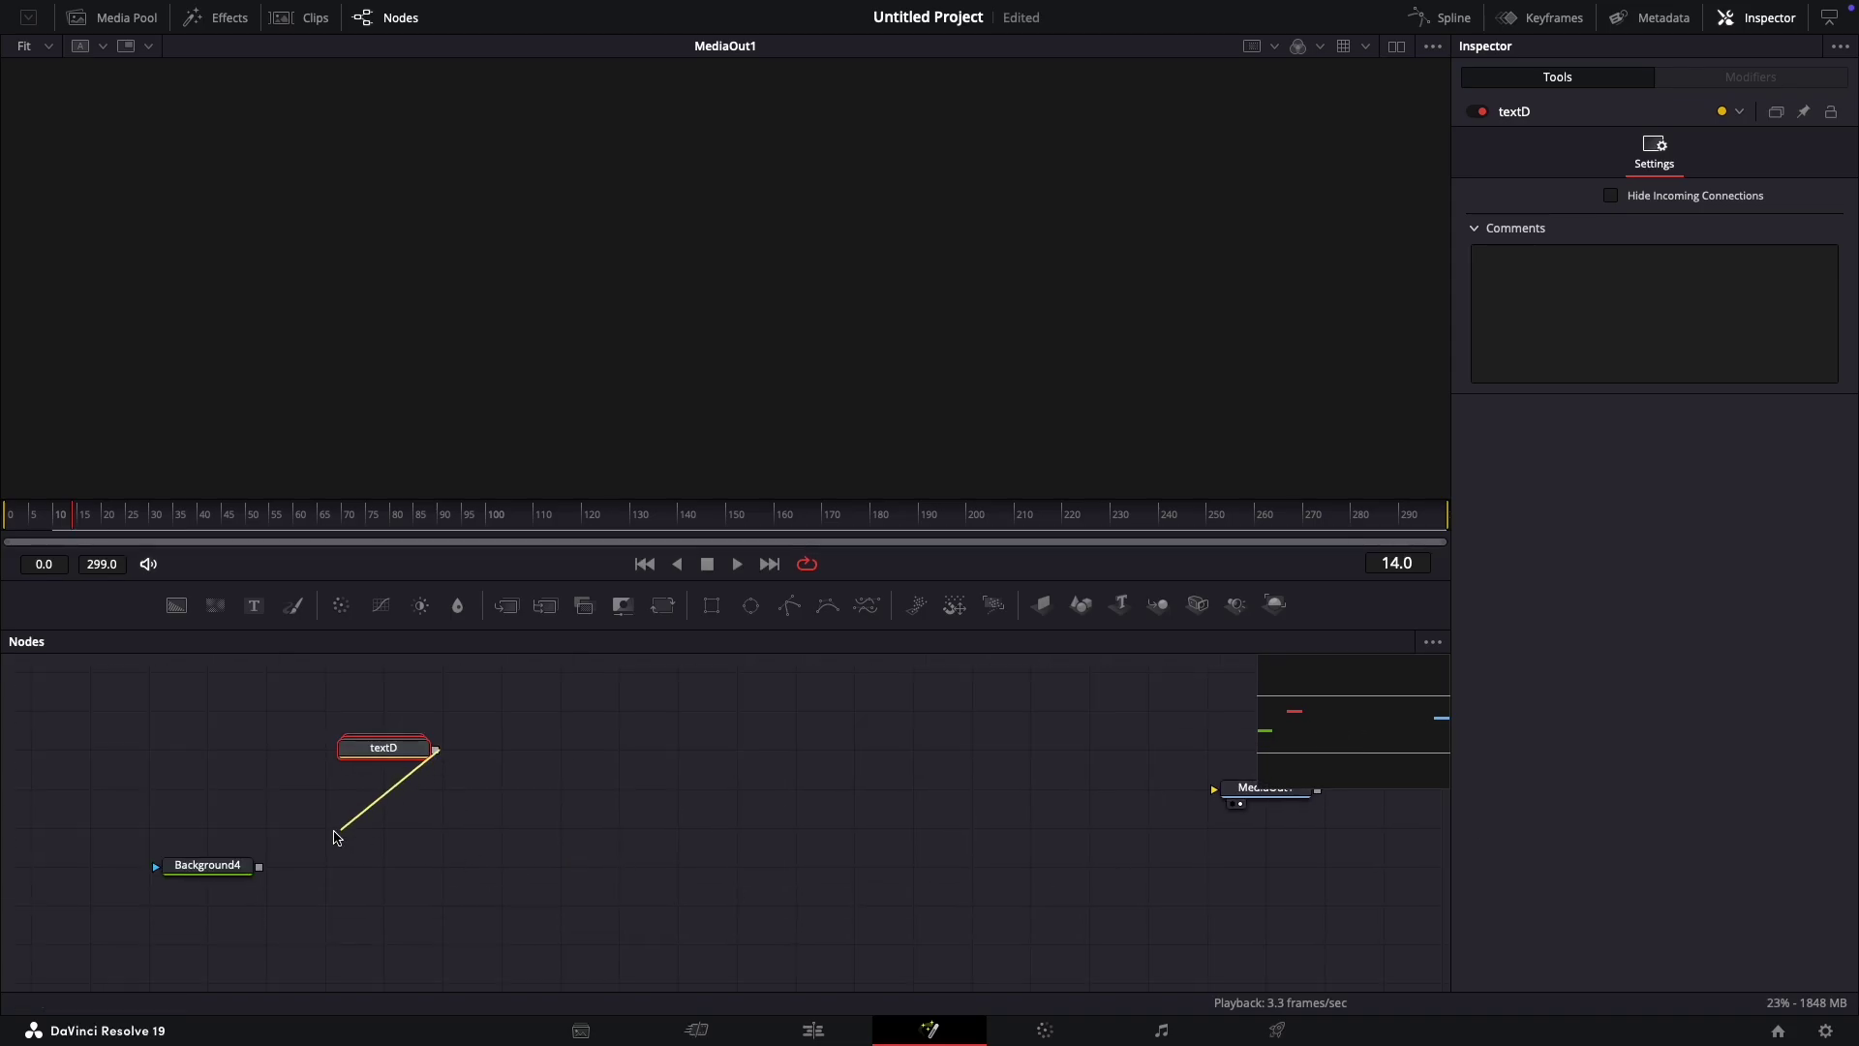
click(244, 866)
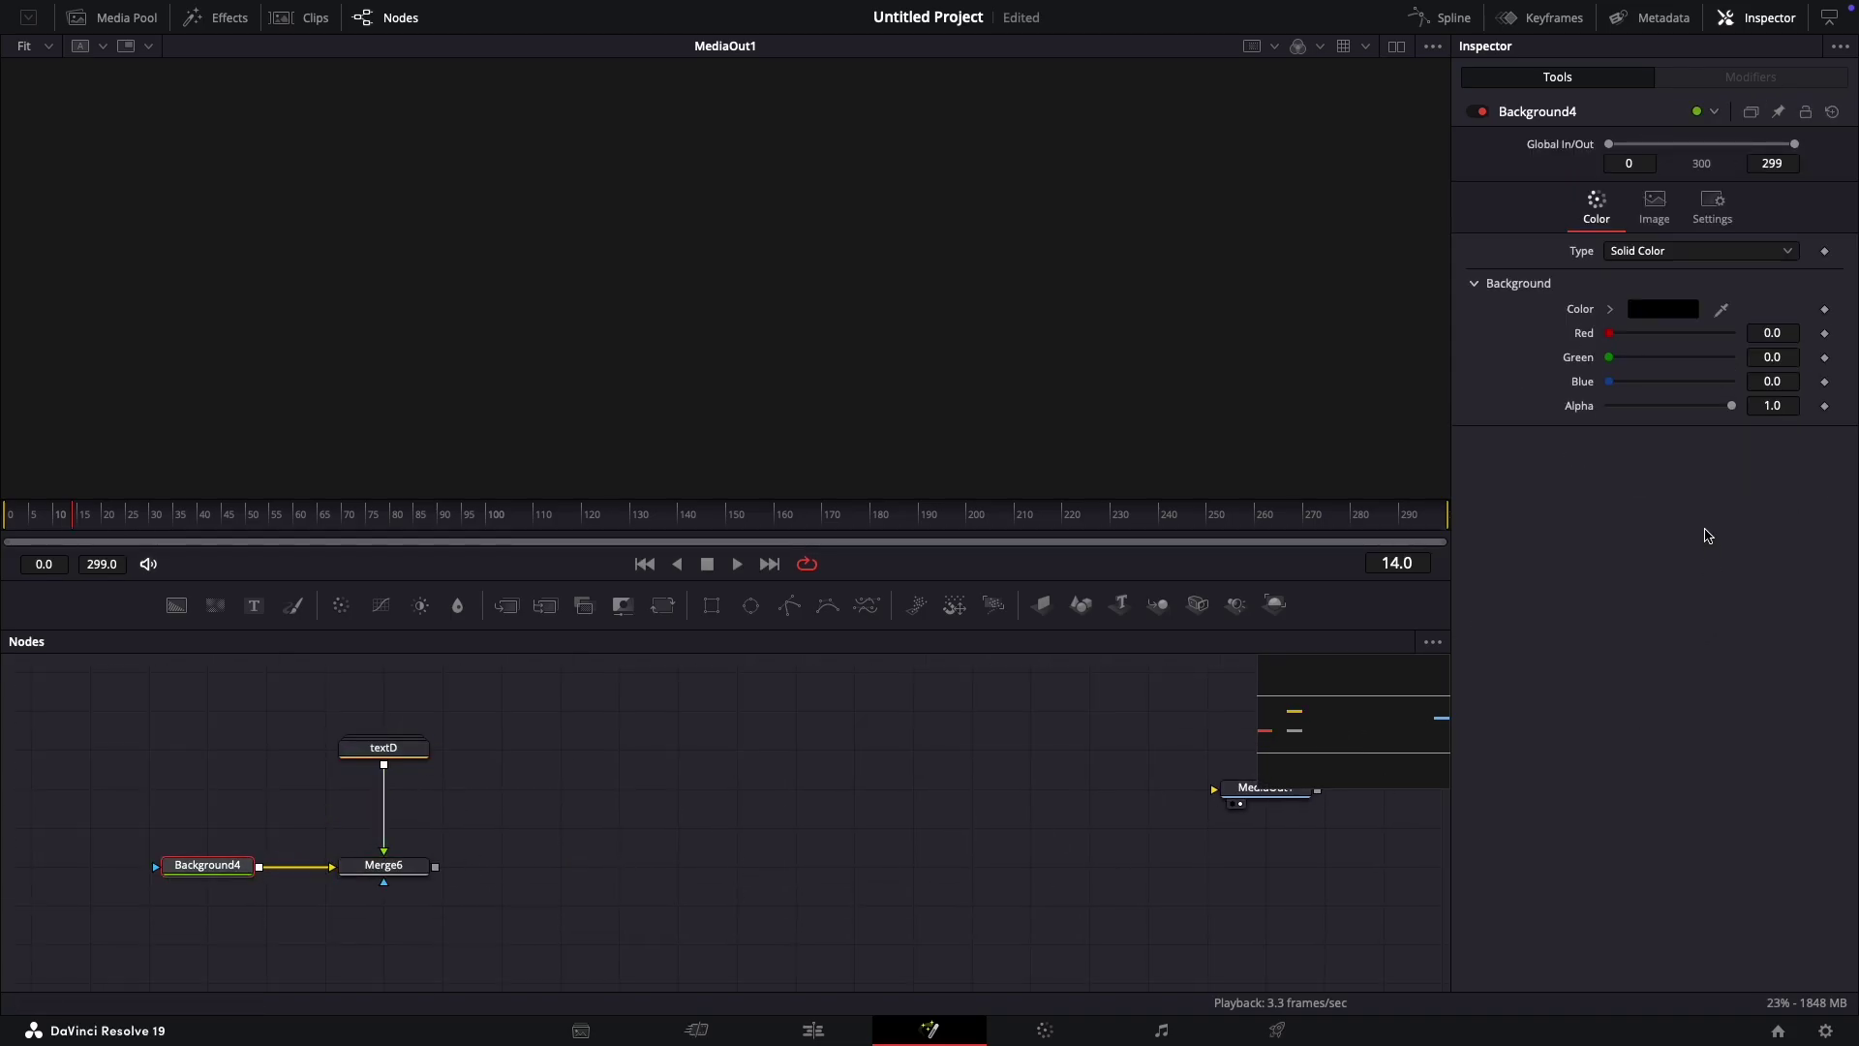
click(1668, 324)
click(1466, 524)
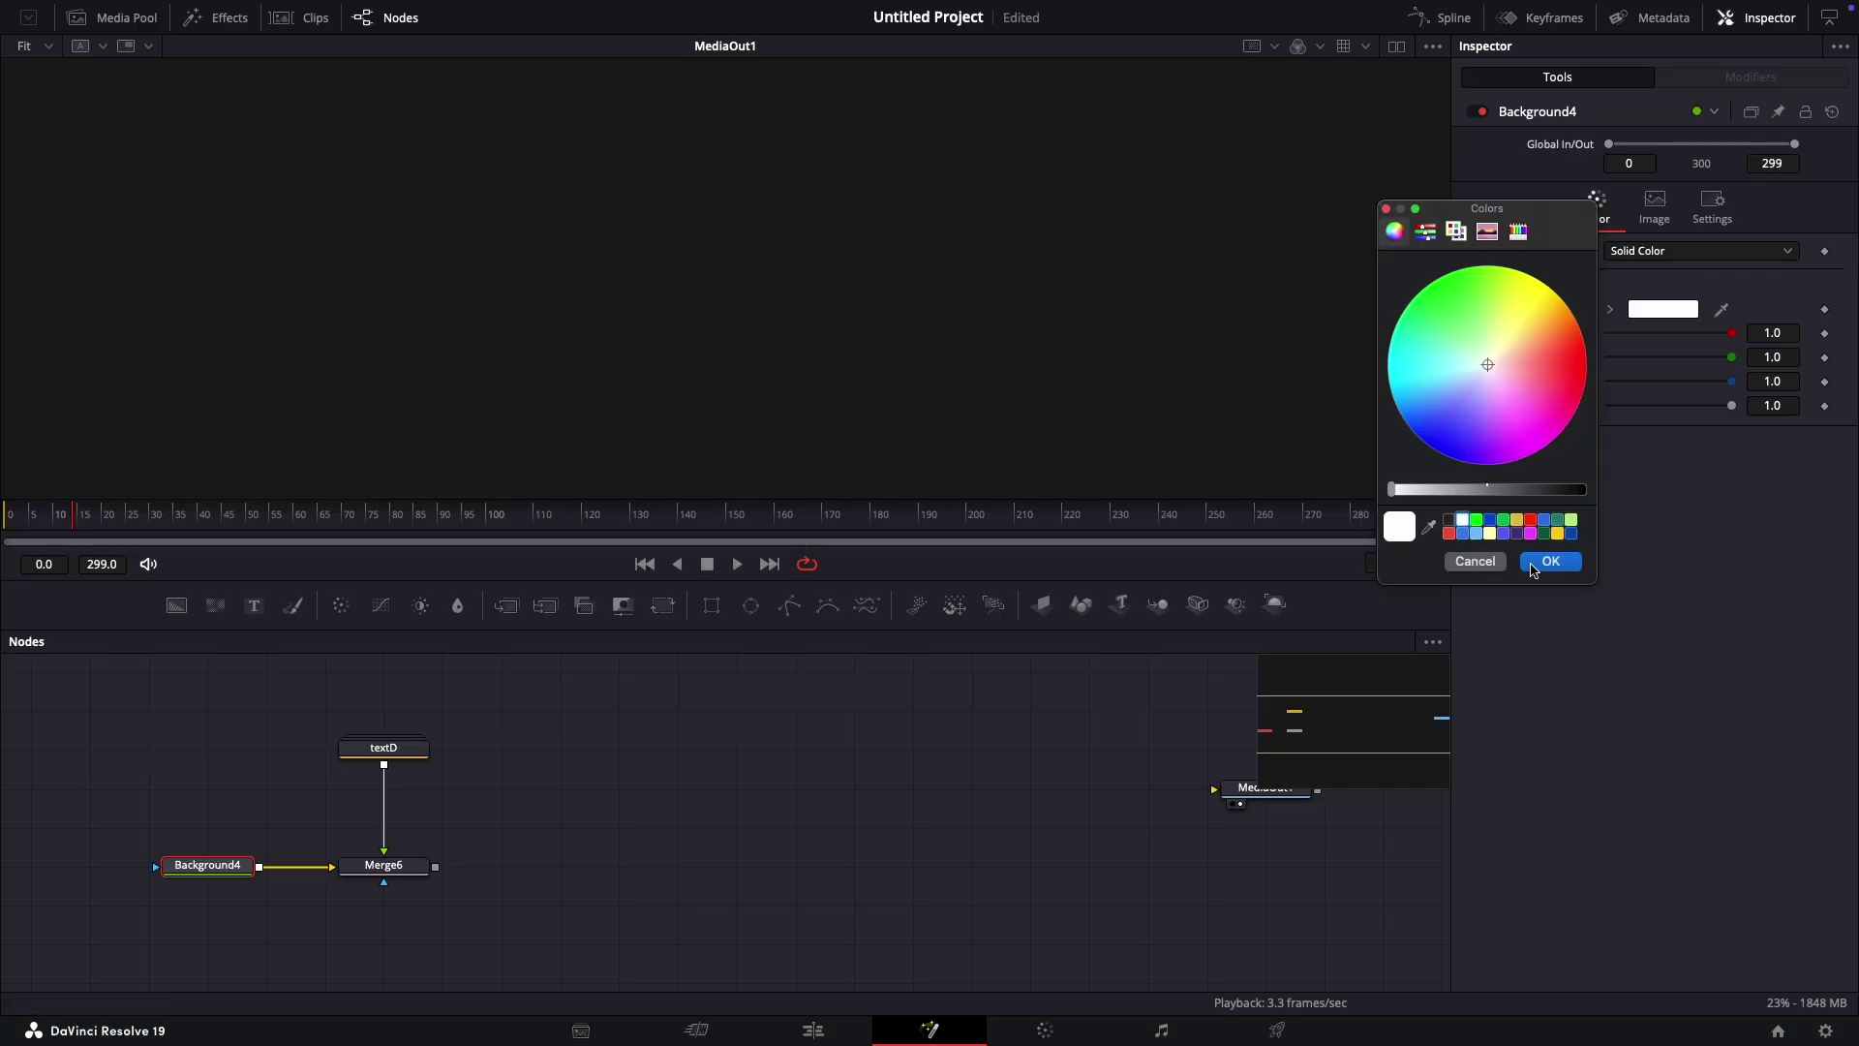
click(1550, 562)
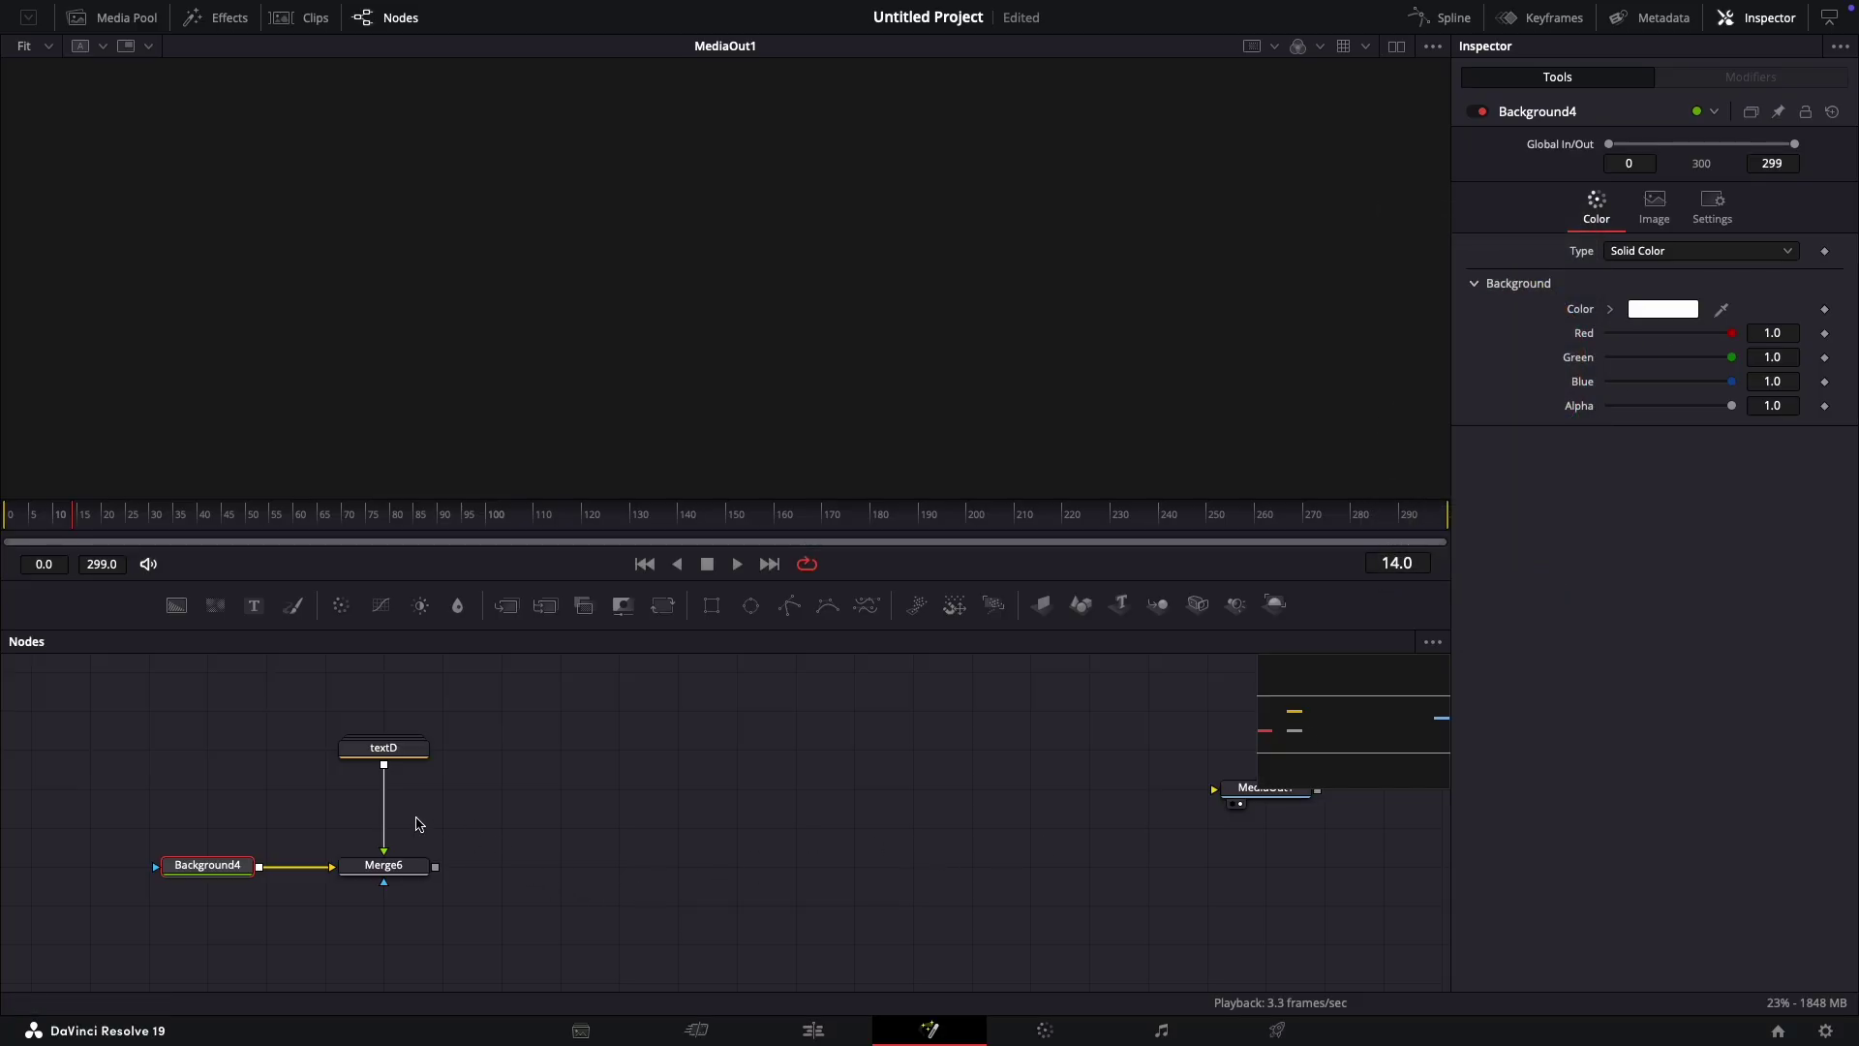
drag(434, 867, 1235, 798)
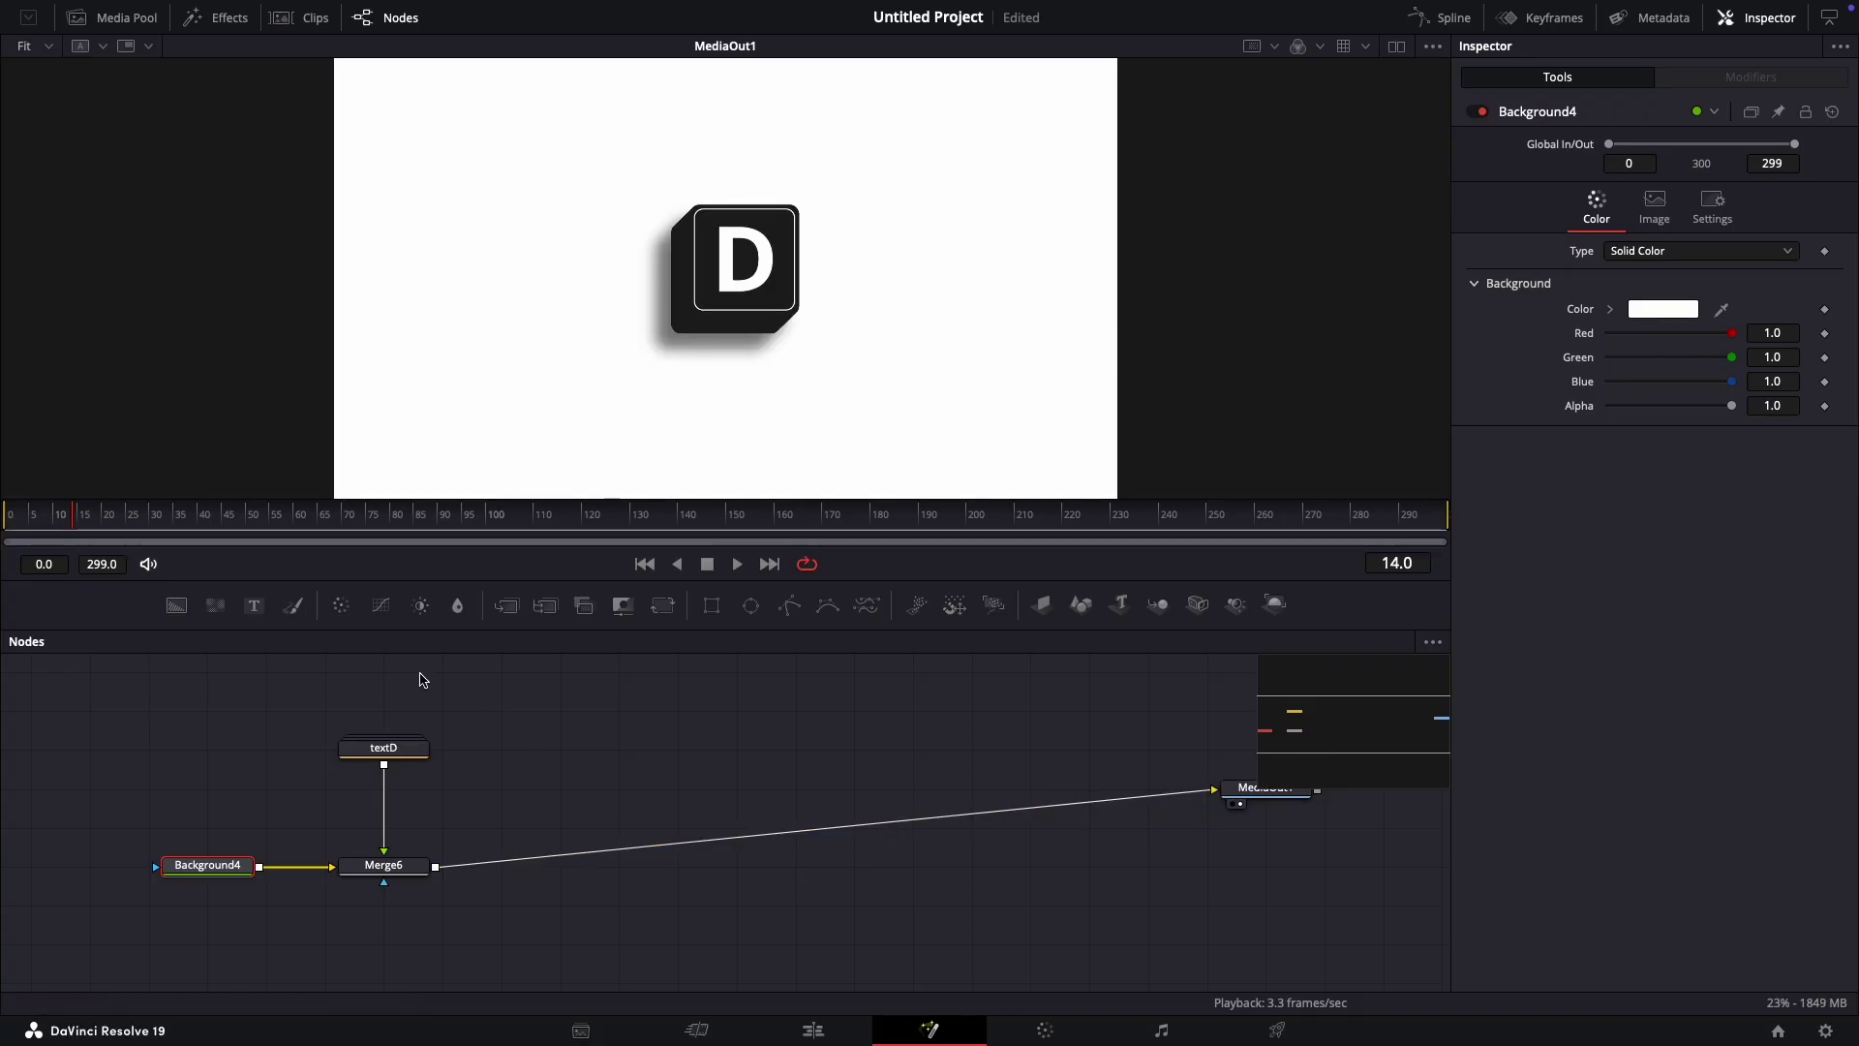
Step: Copy the textD group and paste a textD_1 duplicate into empty node space
click(395, 752)
mouse_move(395, 754)
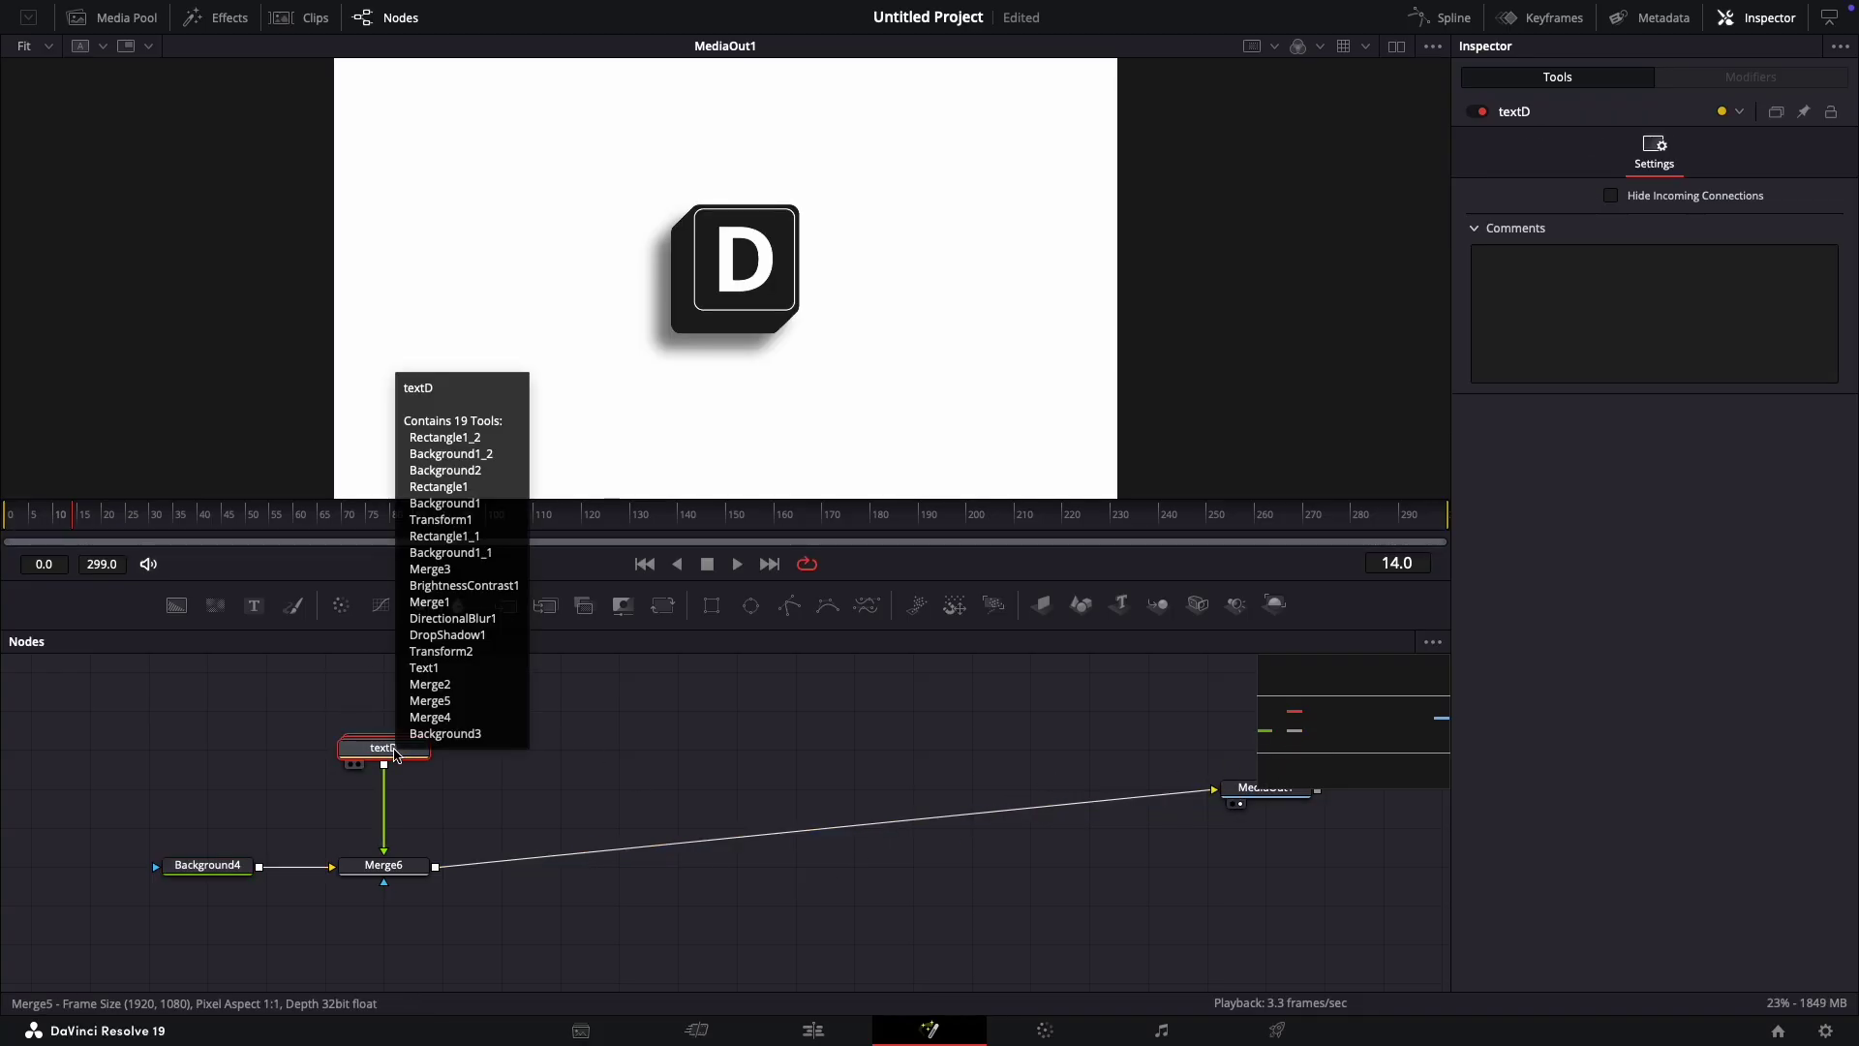
right_click(395, 755)
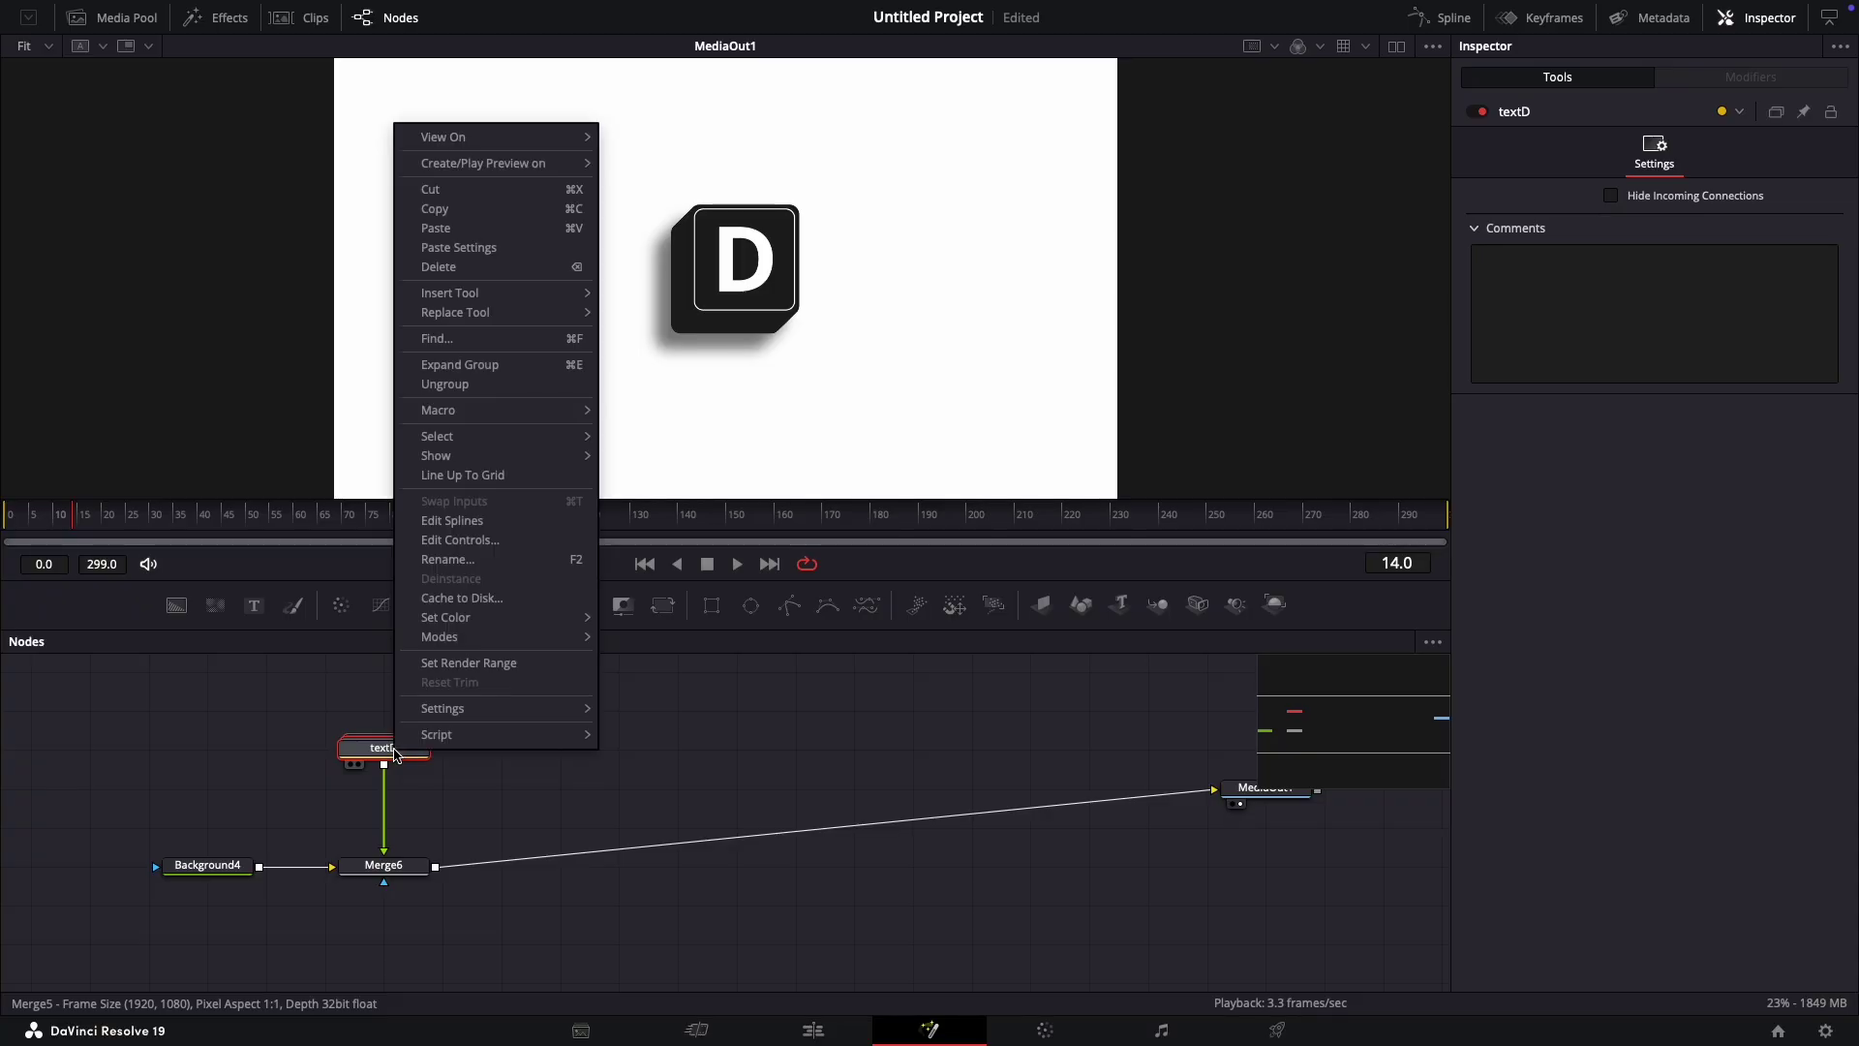
click(485, 217)
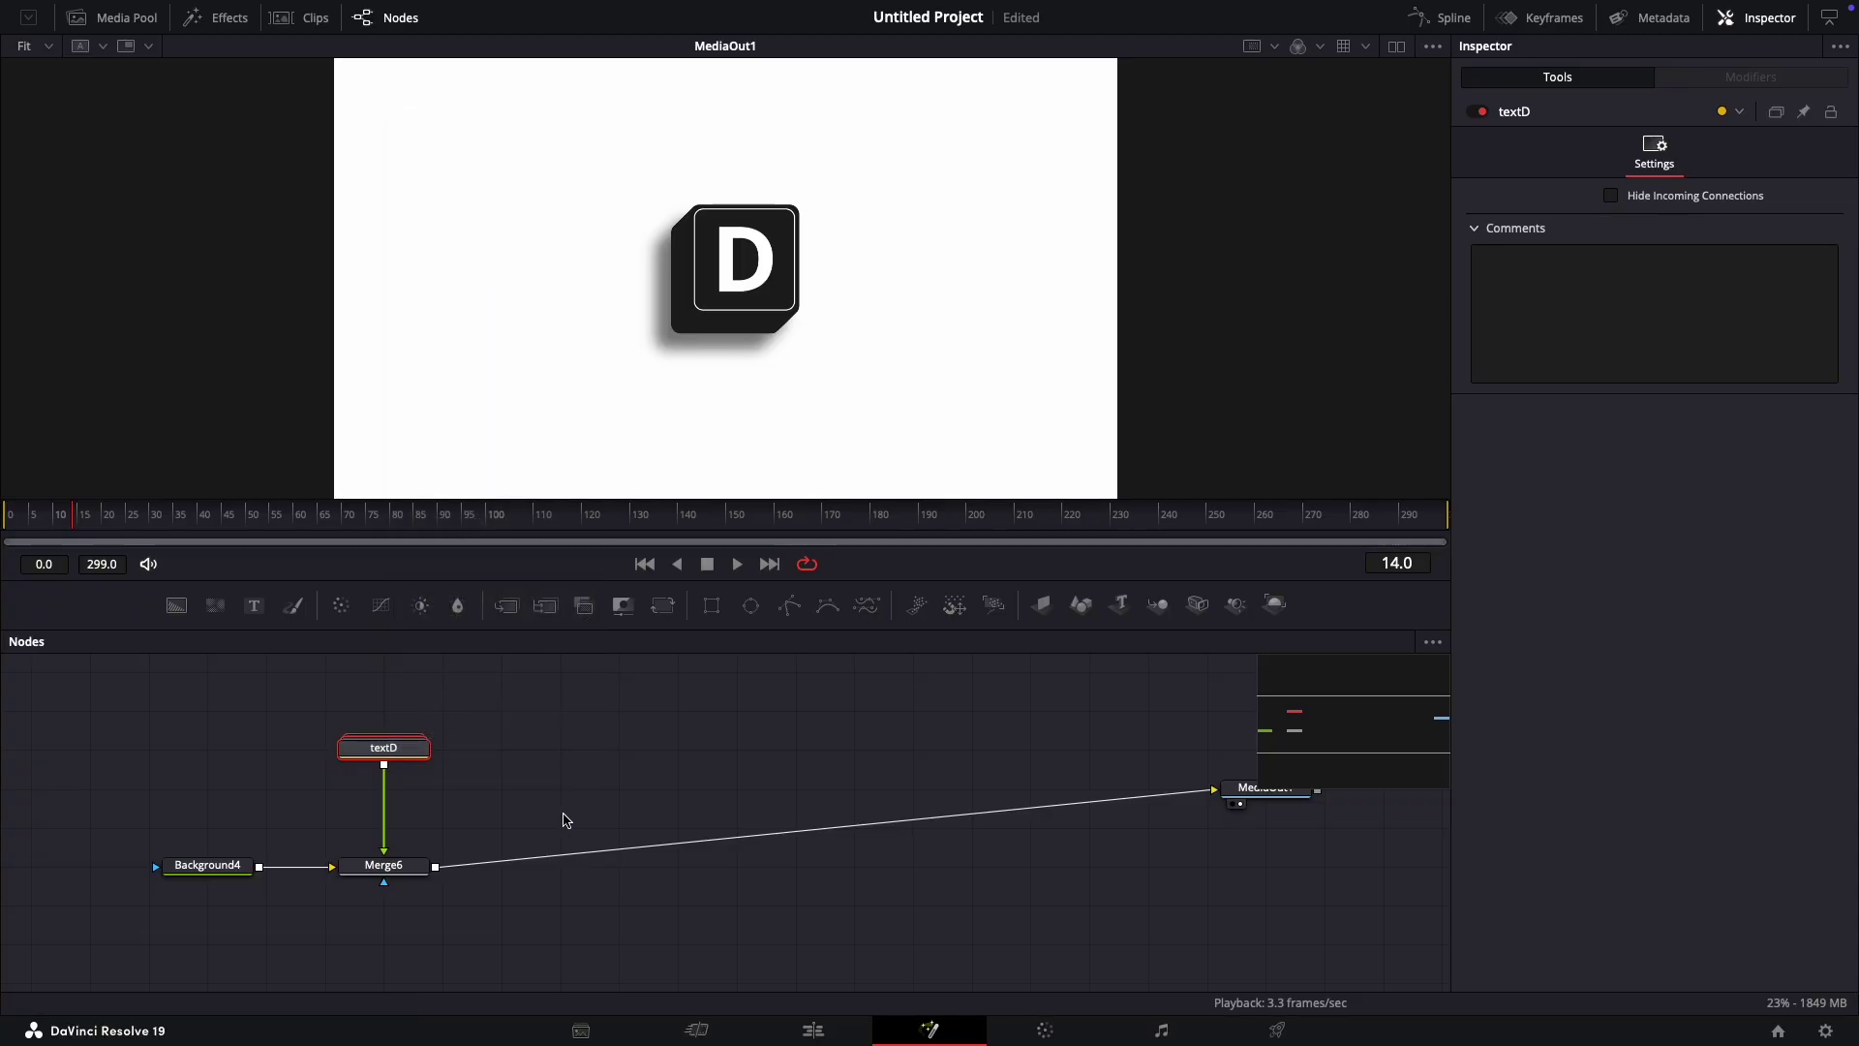
right_click(536, 775)
click(588, 746)
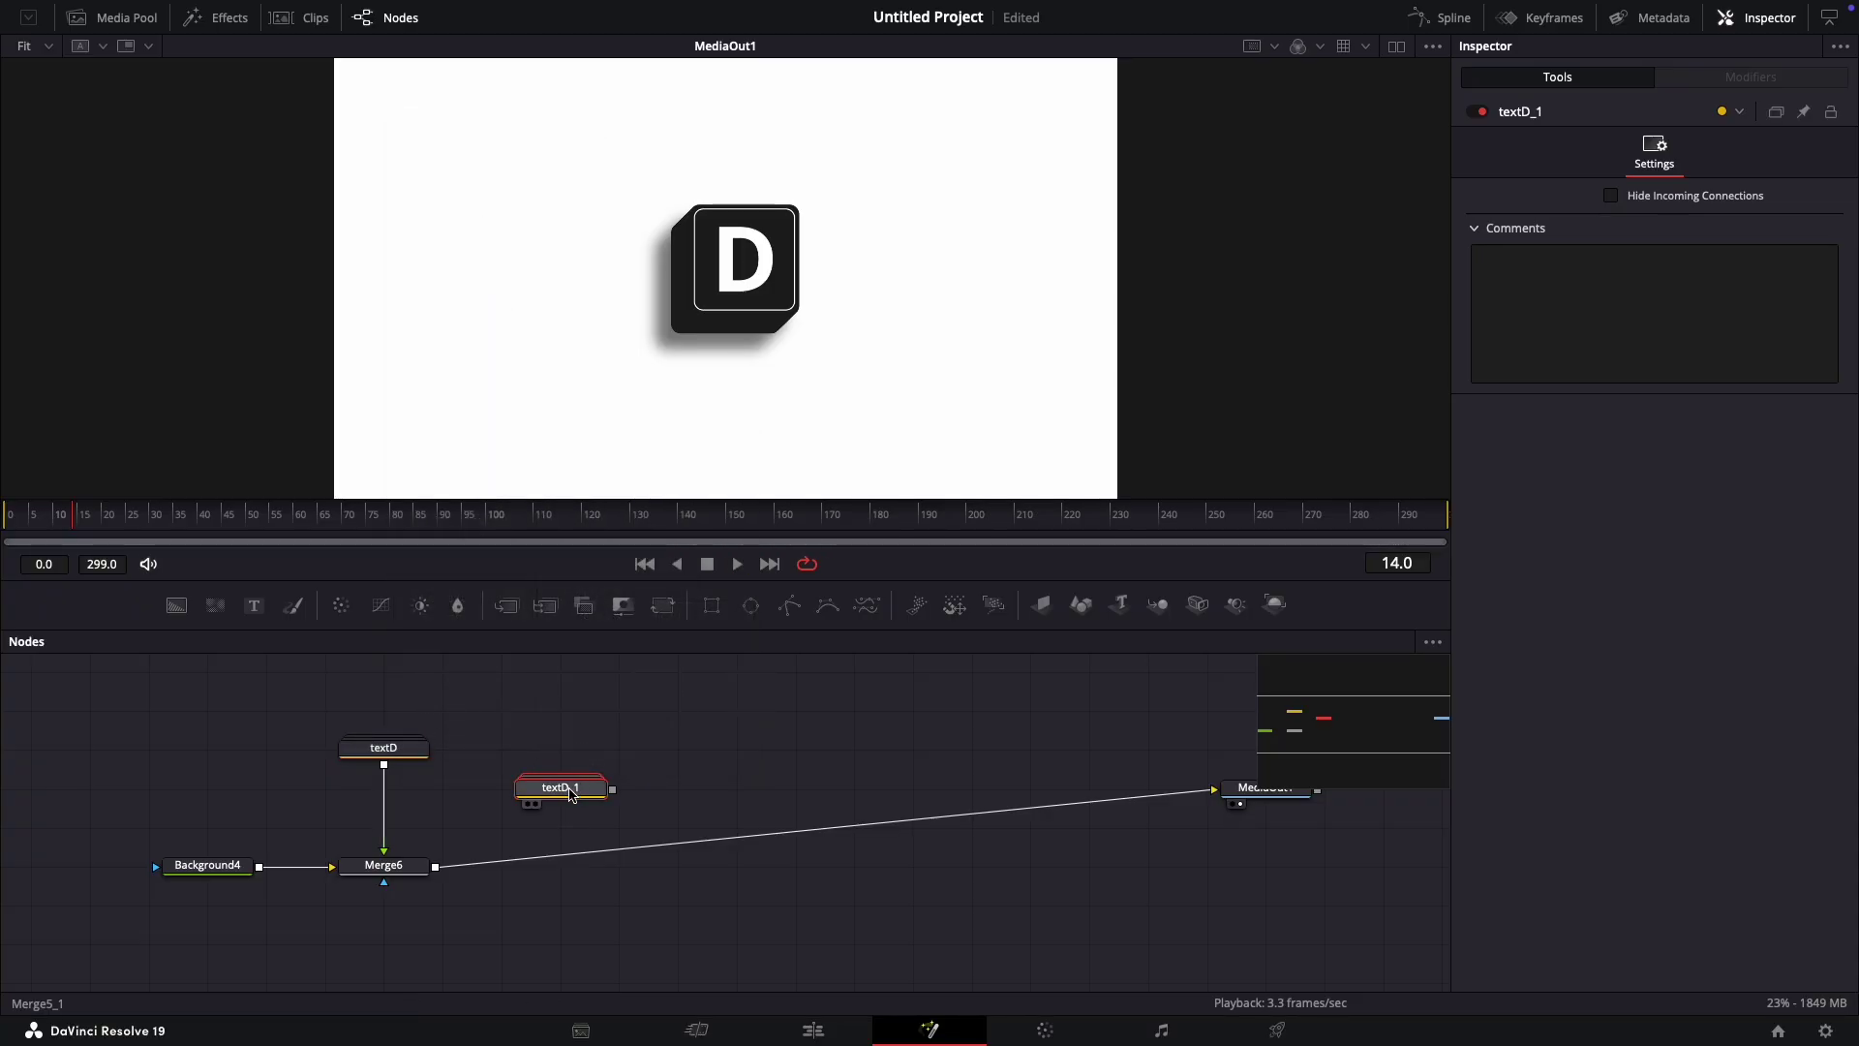
key(F2)
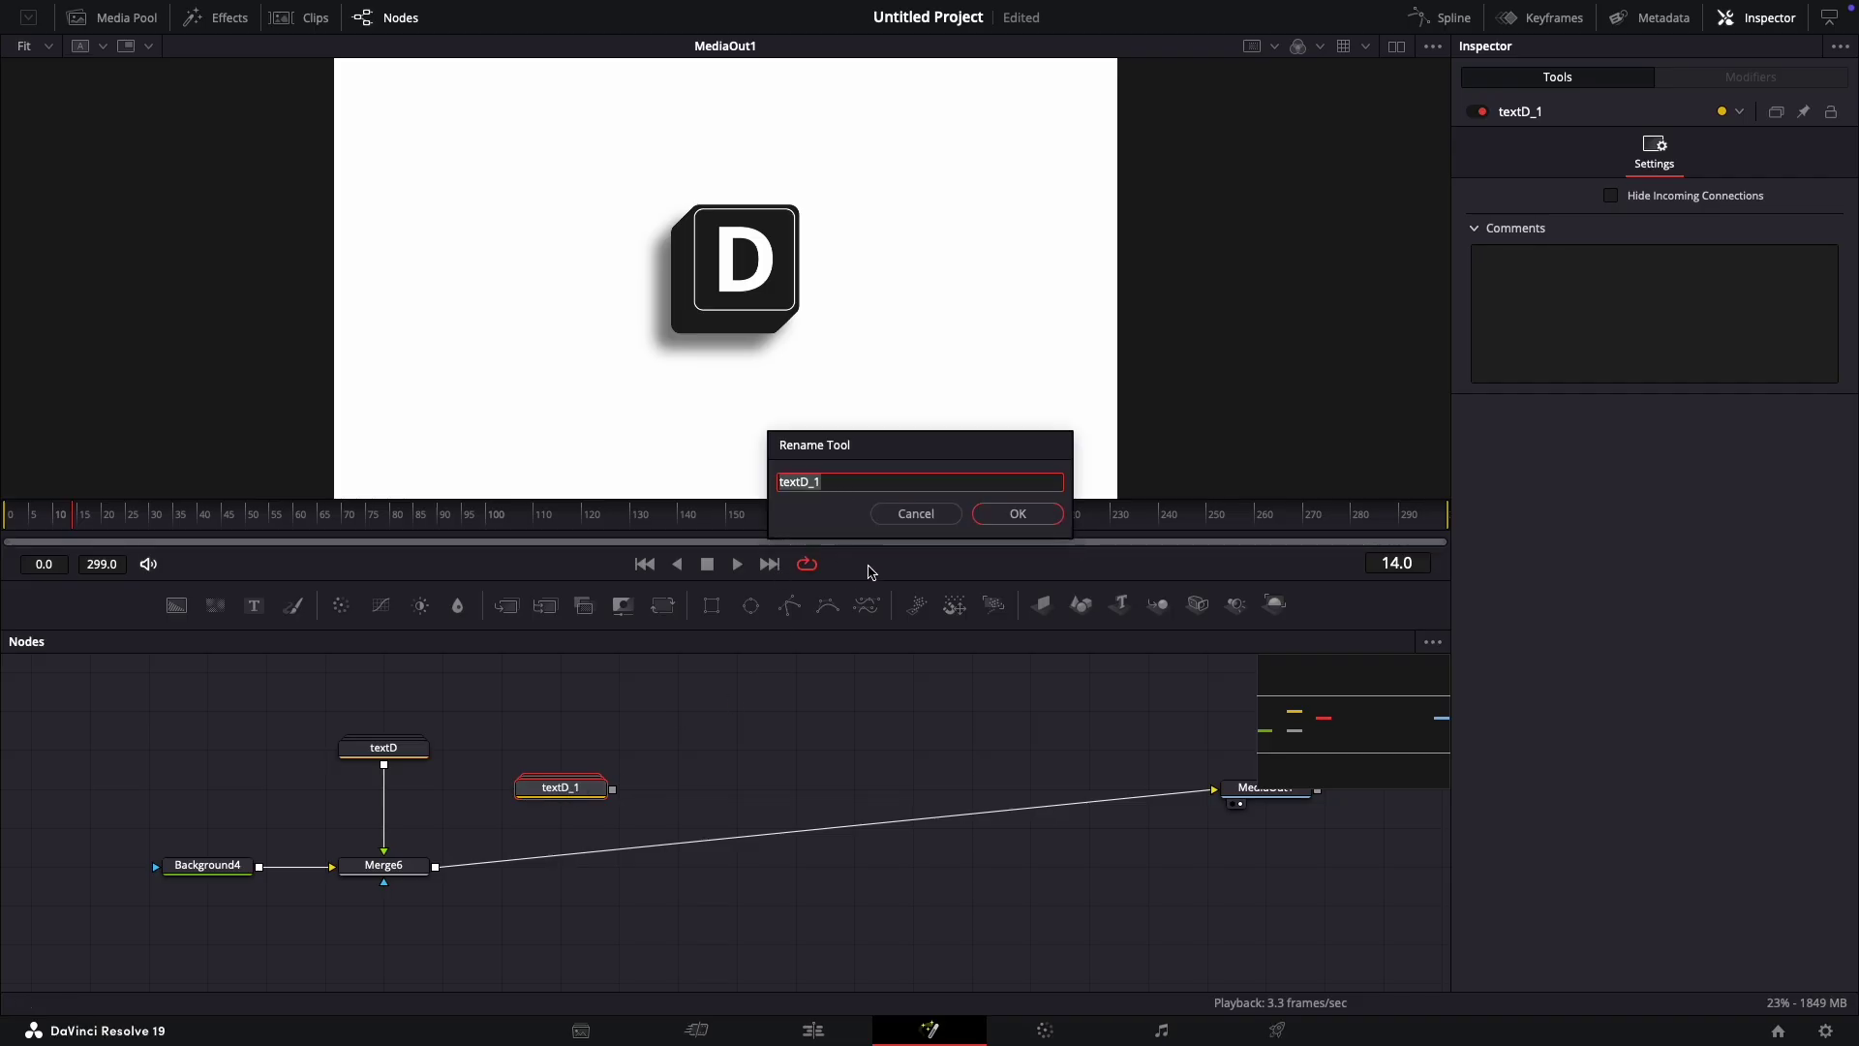
Step: Rename the textD_1 copy to 'text_A' and drag it into the output chain to create Merge7
click(890, 521)
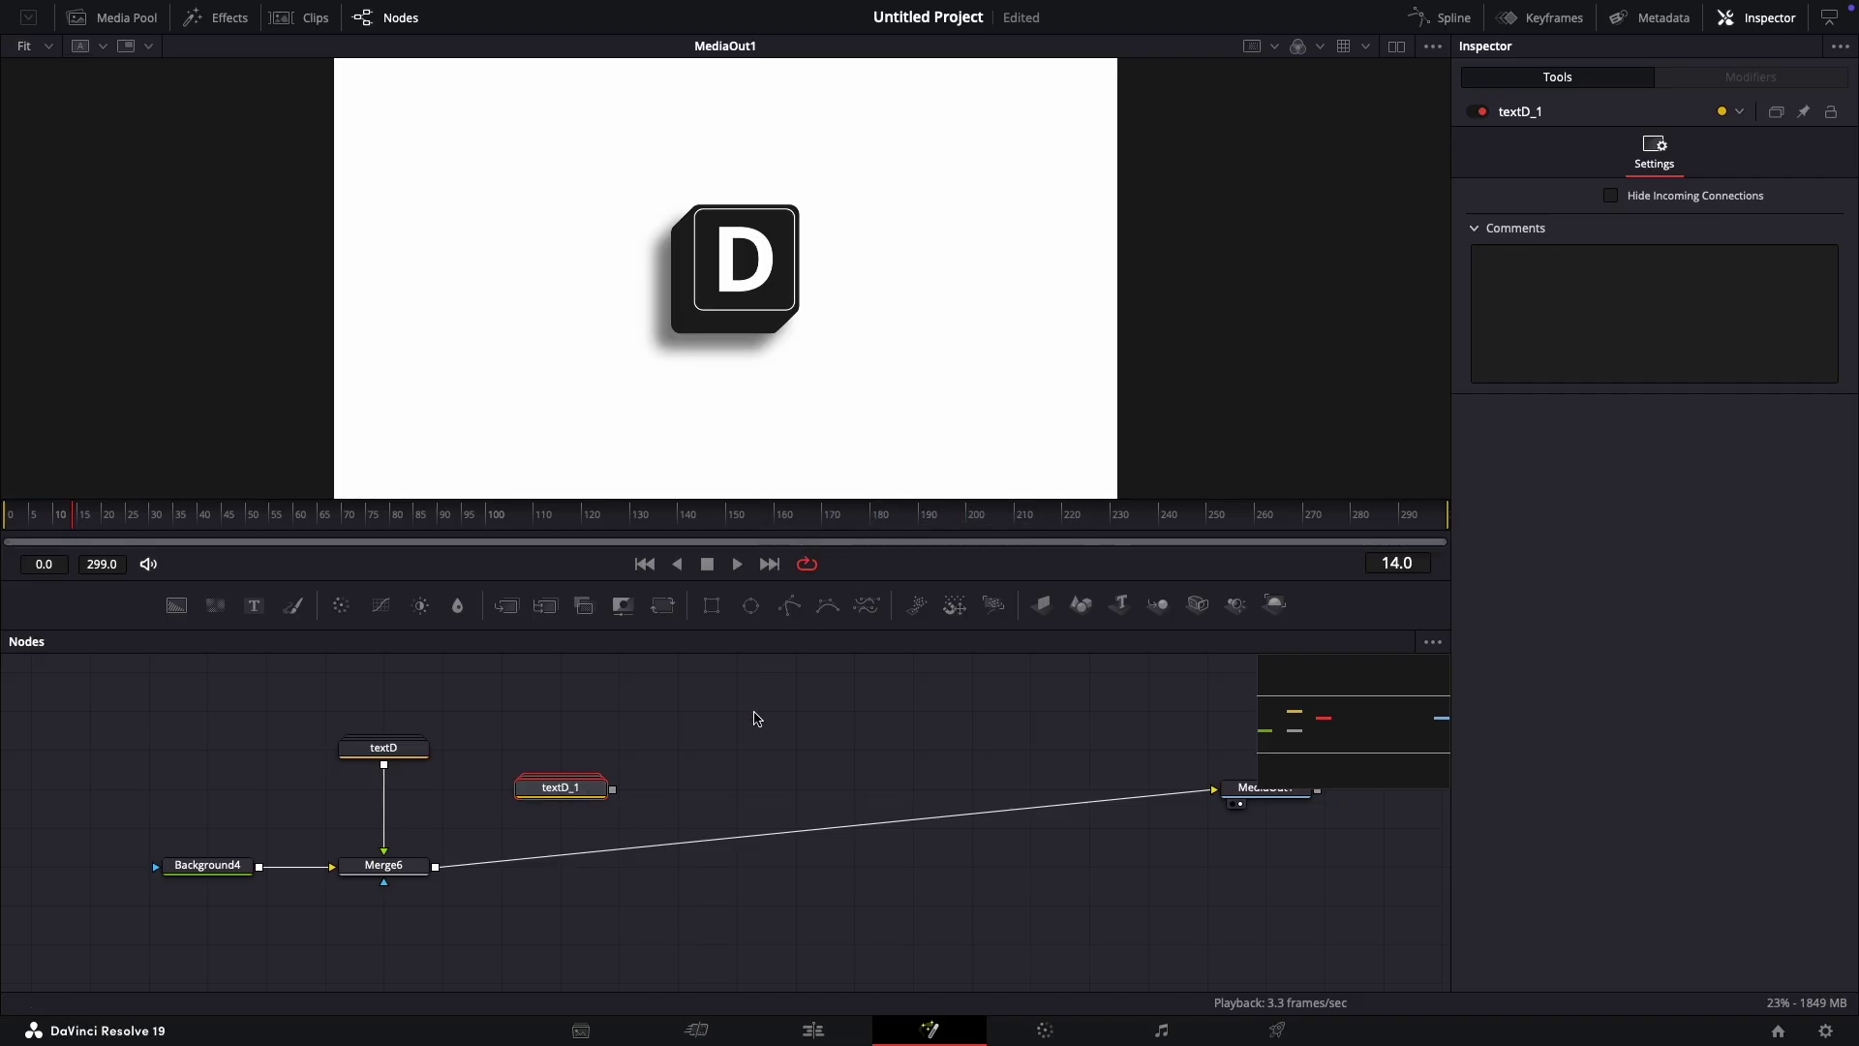
mouse_move(38, 5)
key(F2)
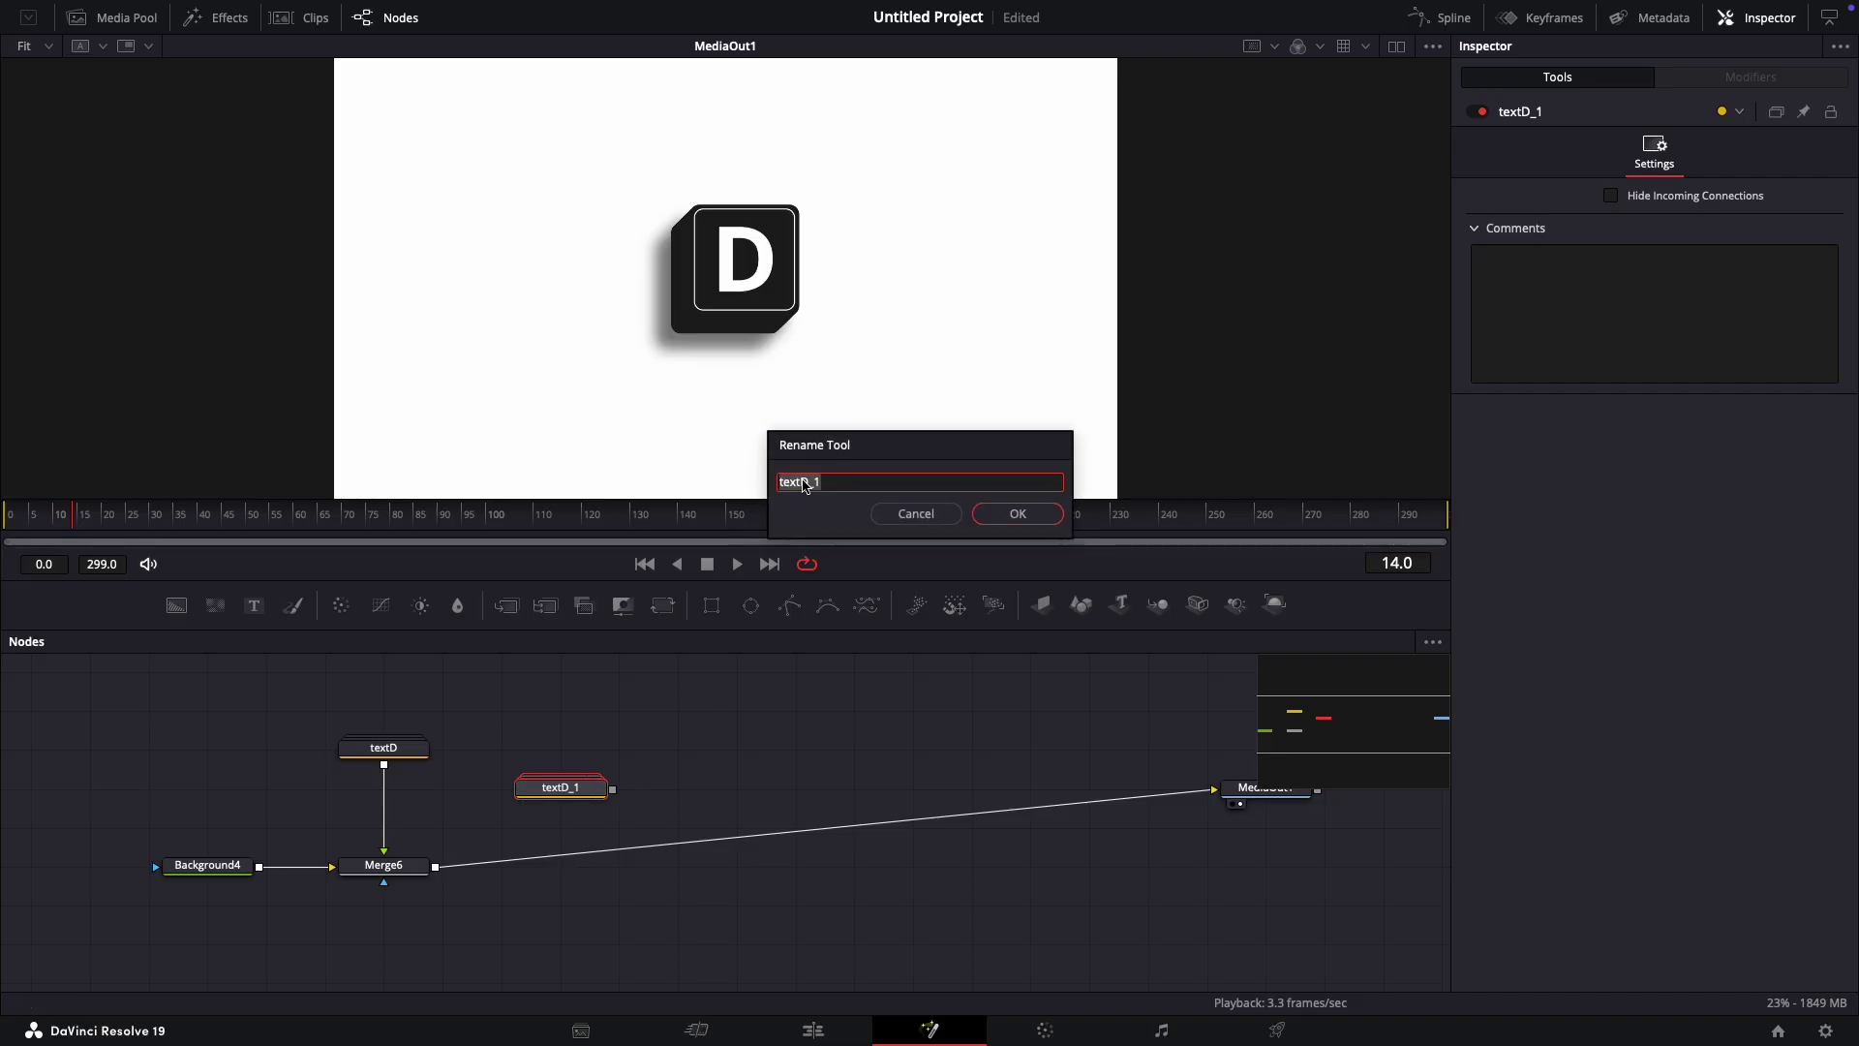
click(831, 488)
text(A)
click(1015, 514)
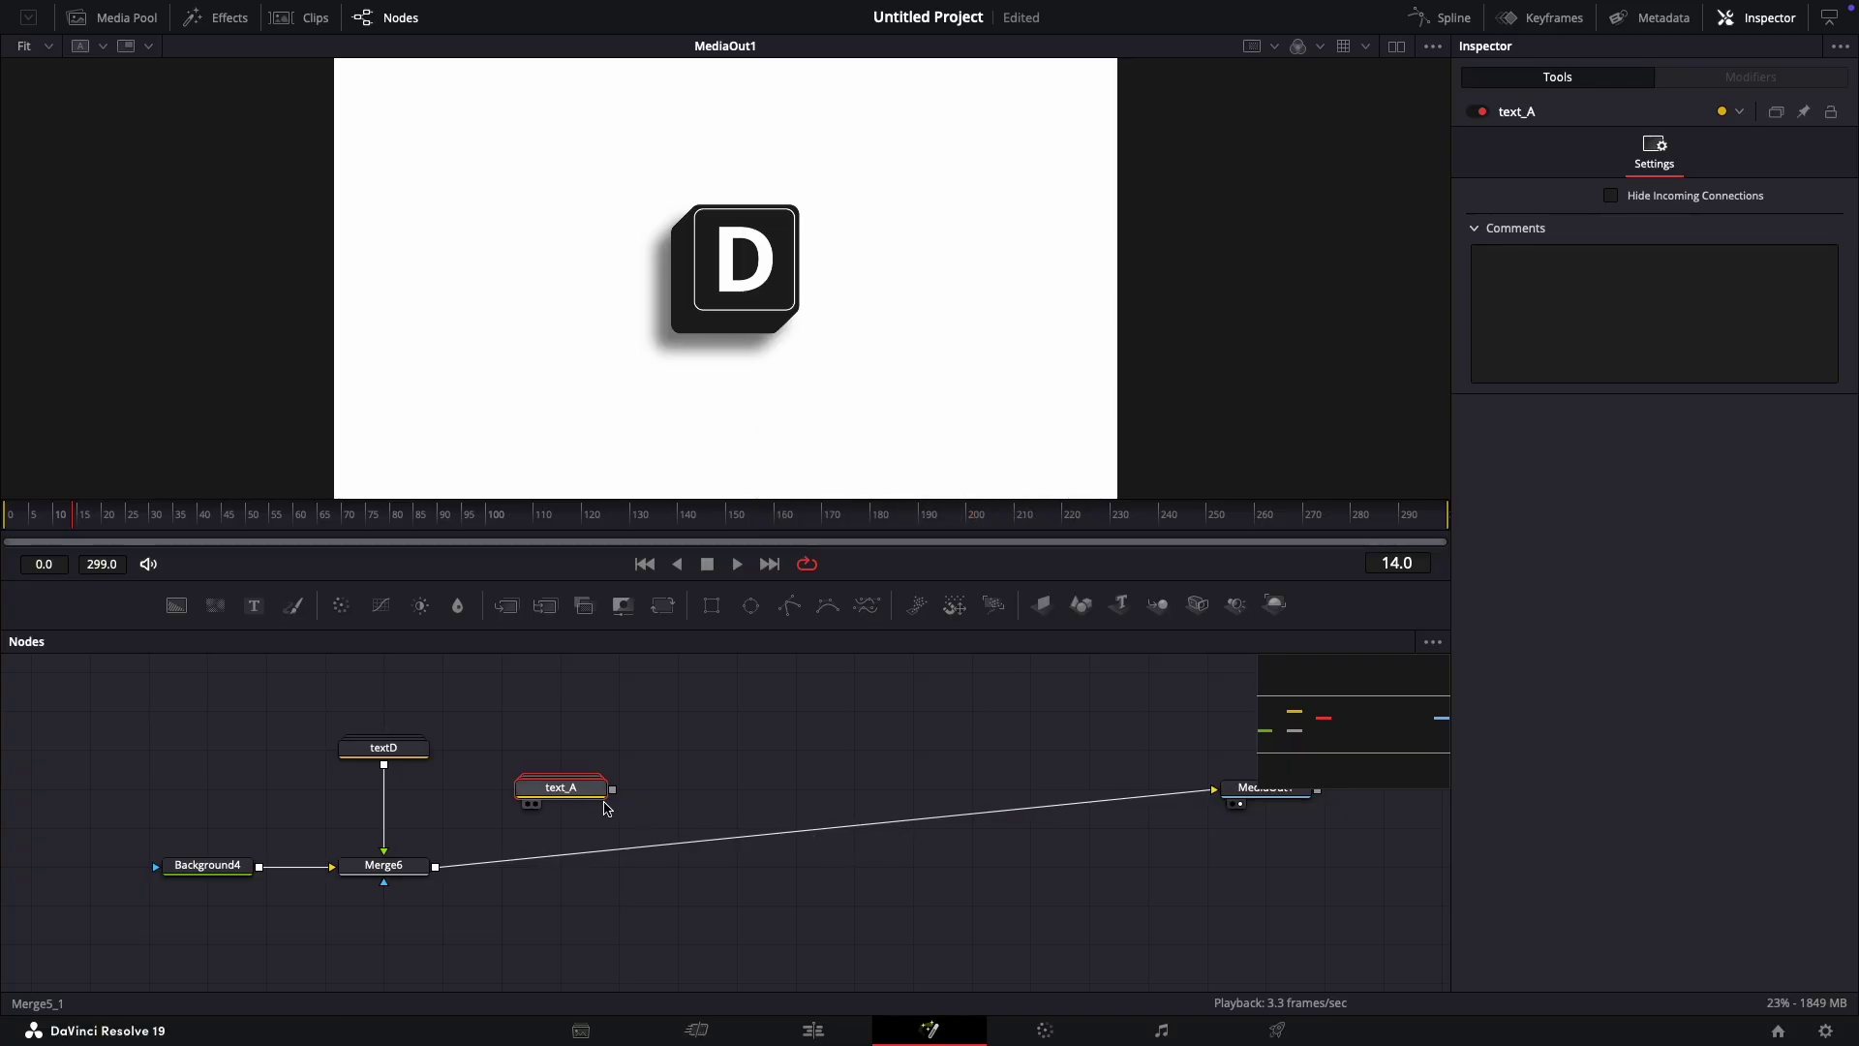
drag(612, 790, 468, 861)
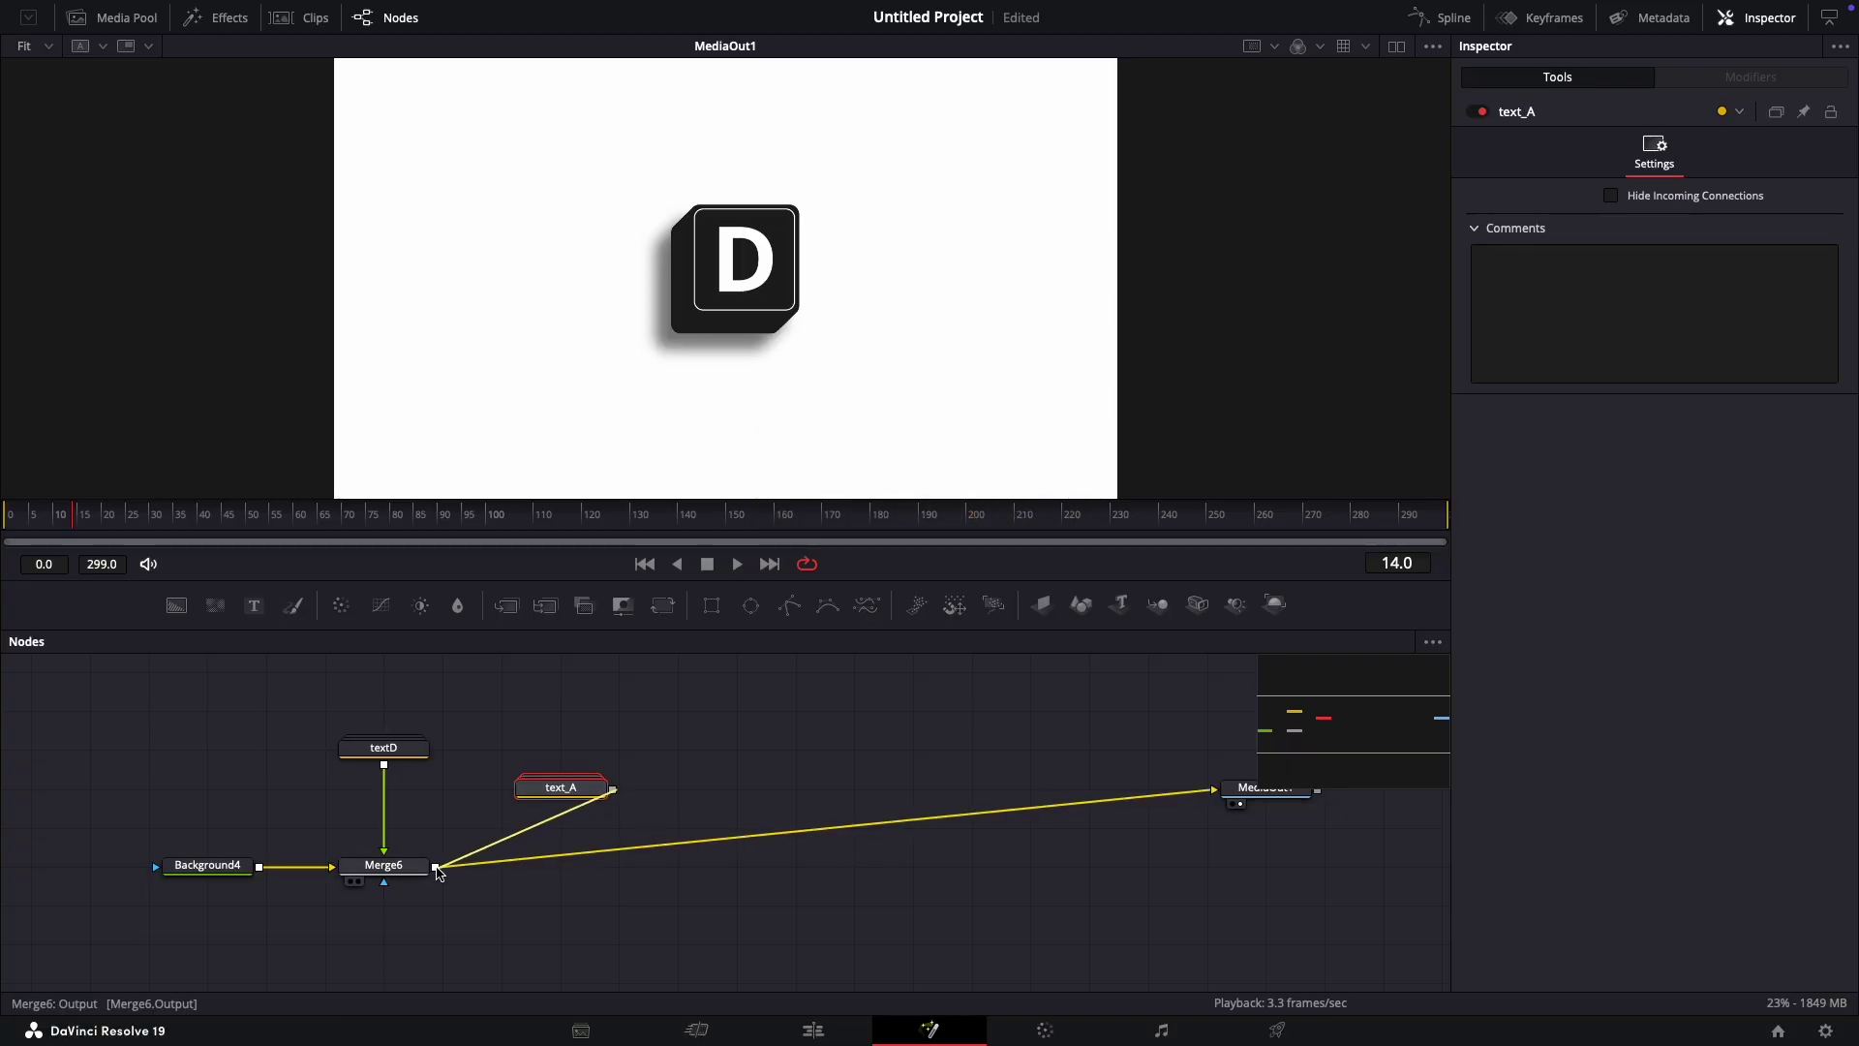
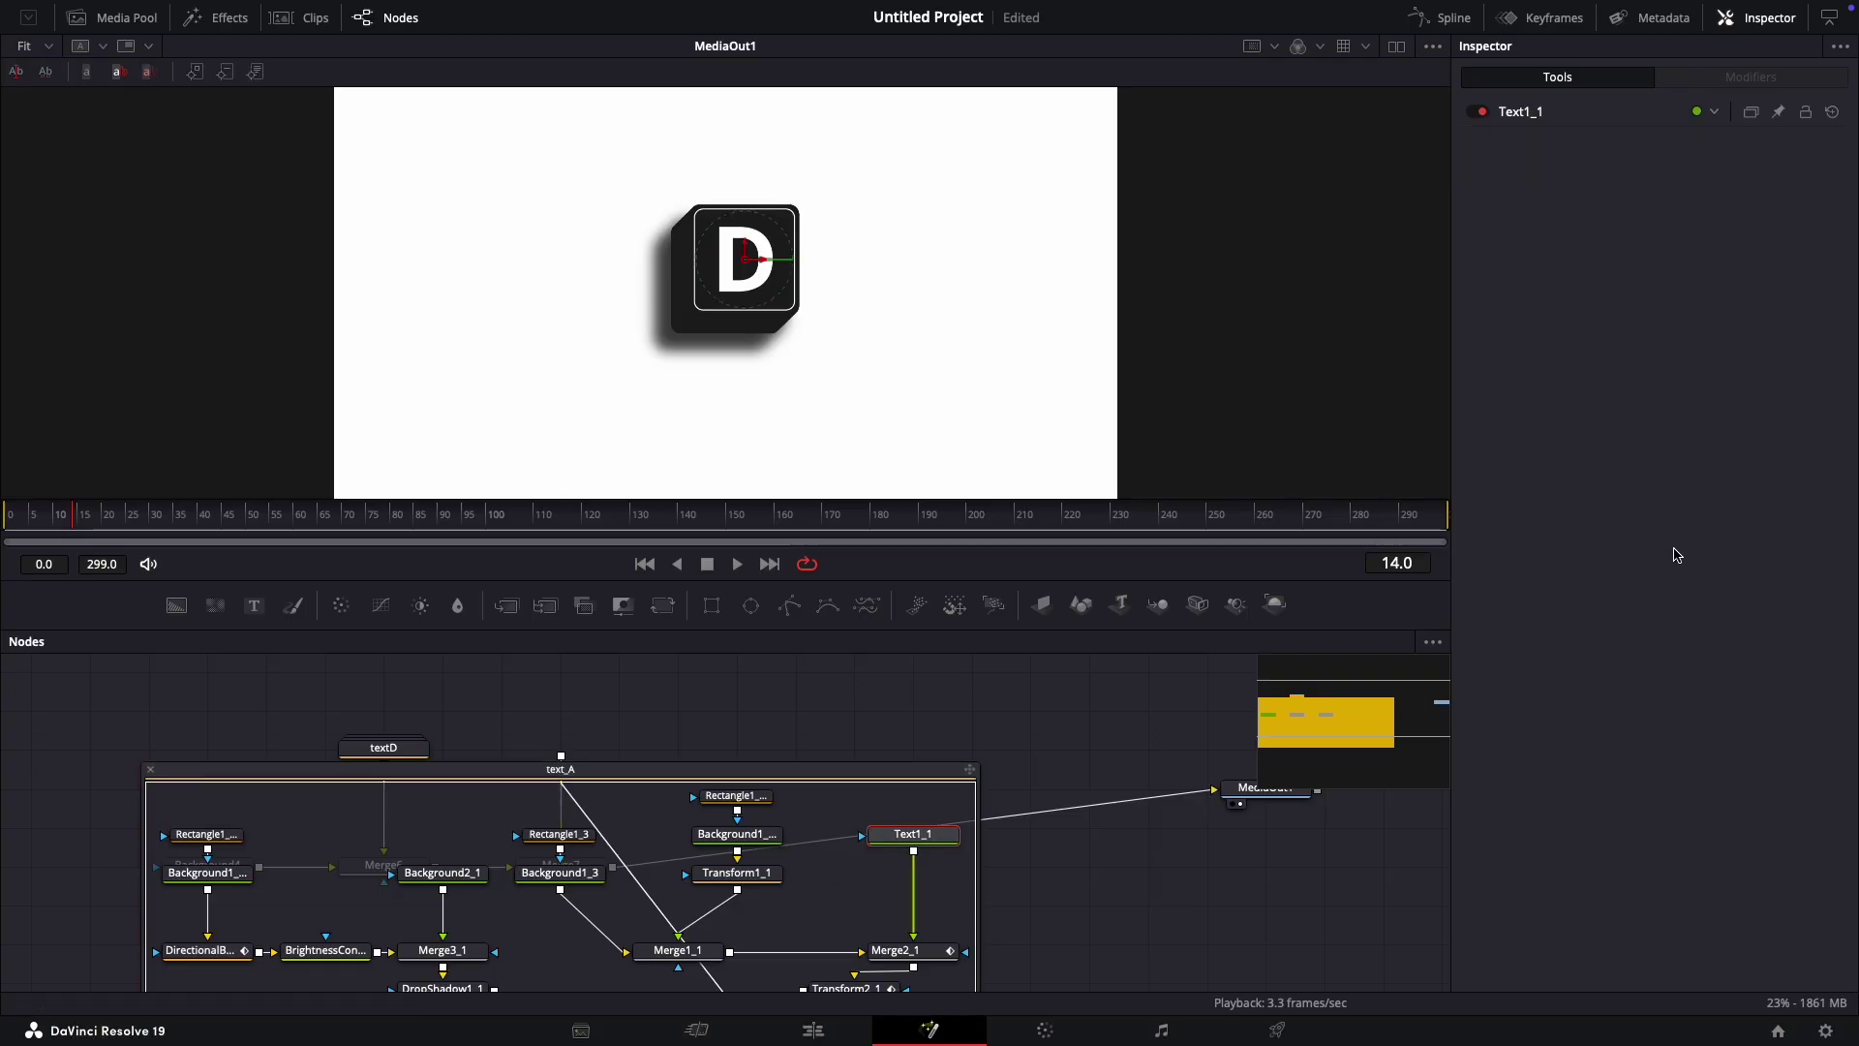
Step: Change the text_A key's letter from D to A and collapse its group
click(1508, 354)
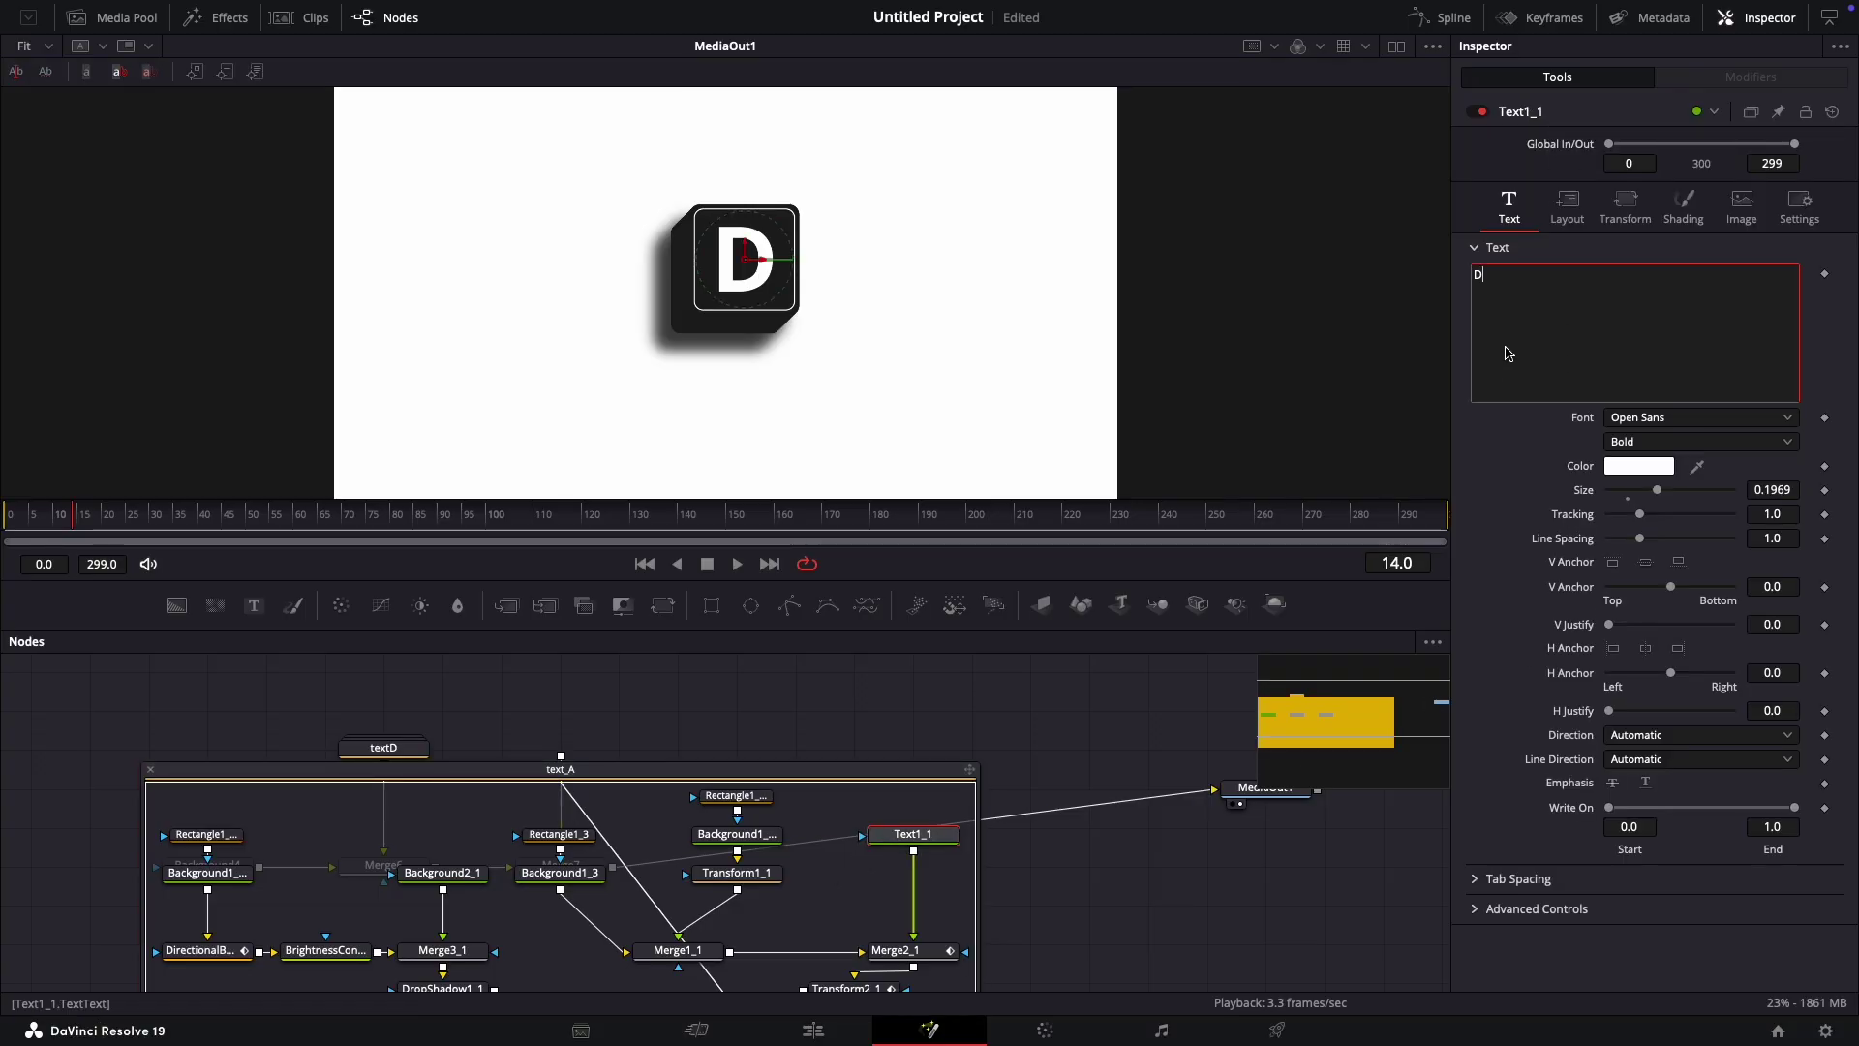
key(BackSpace)
text(A)
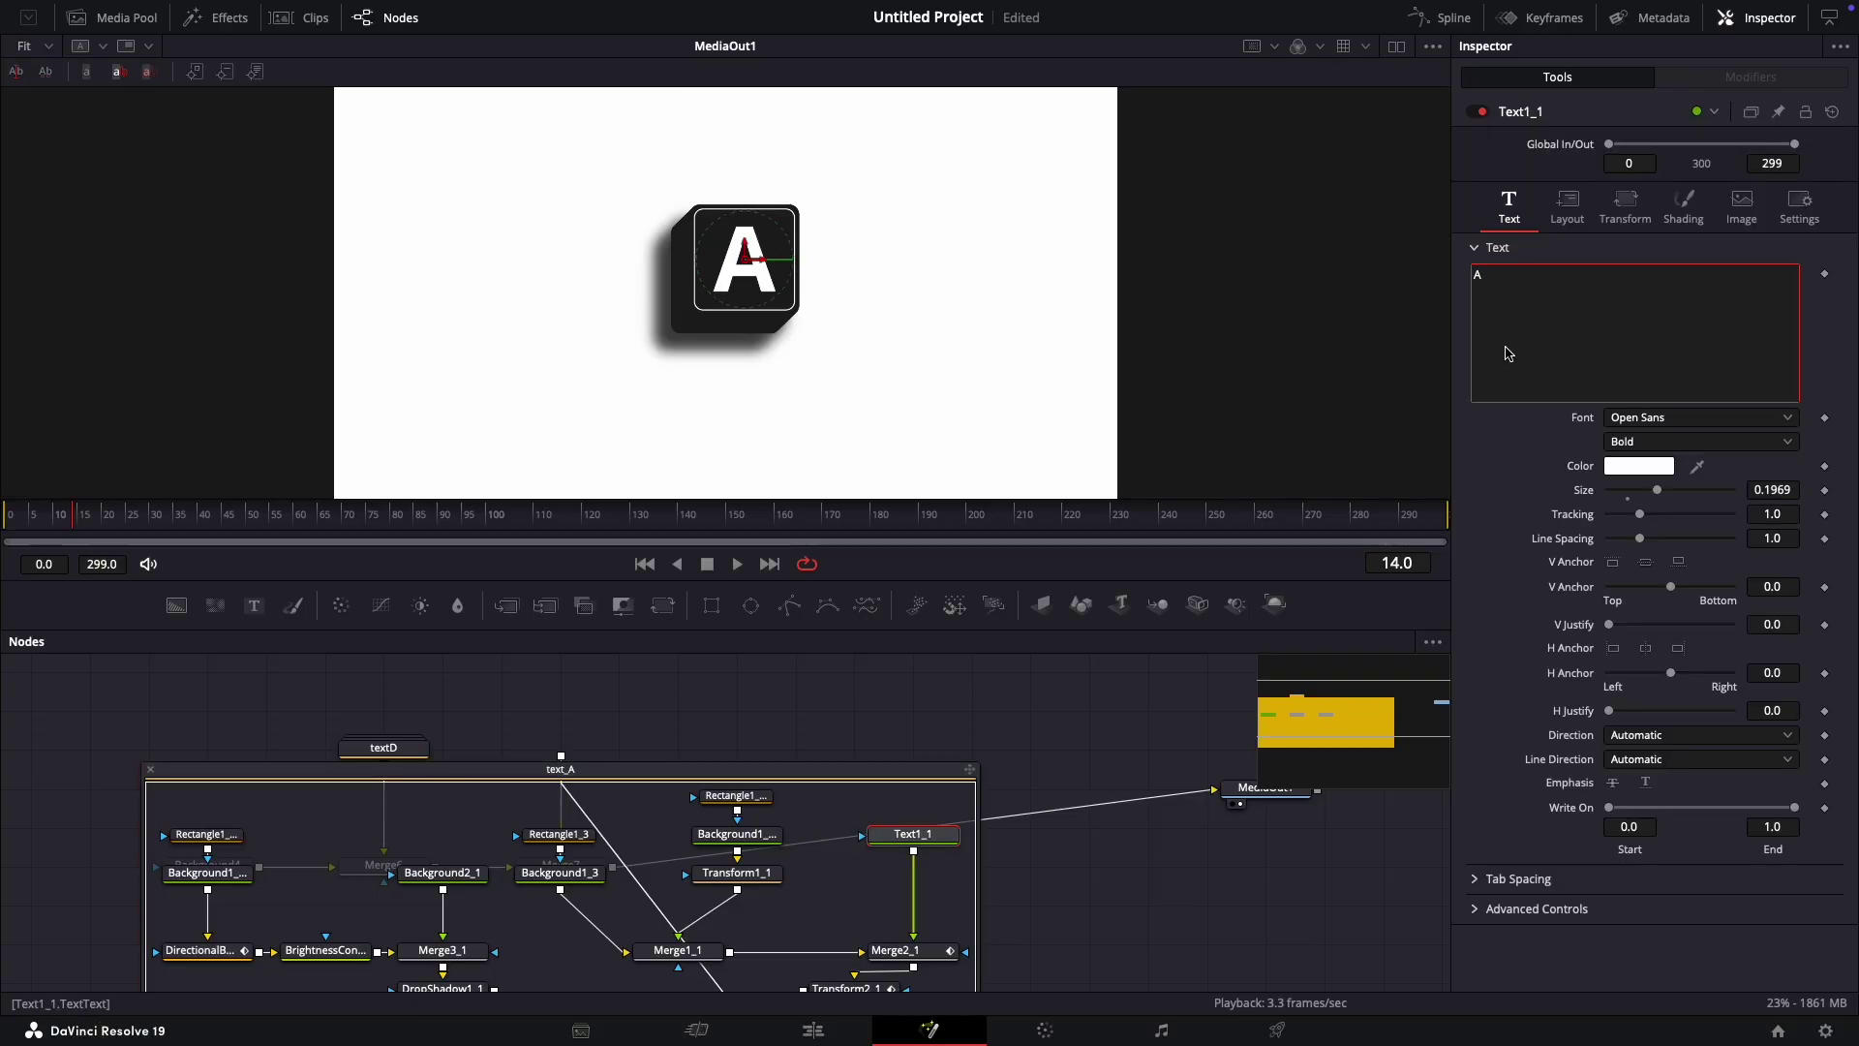
click(152, 773)
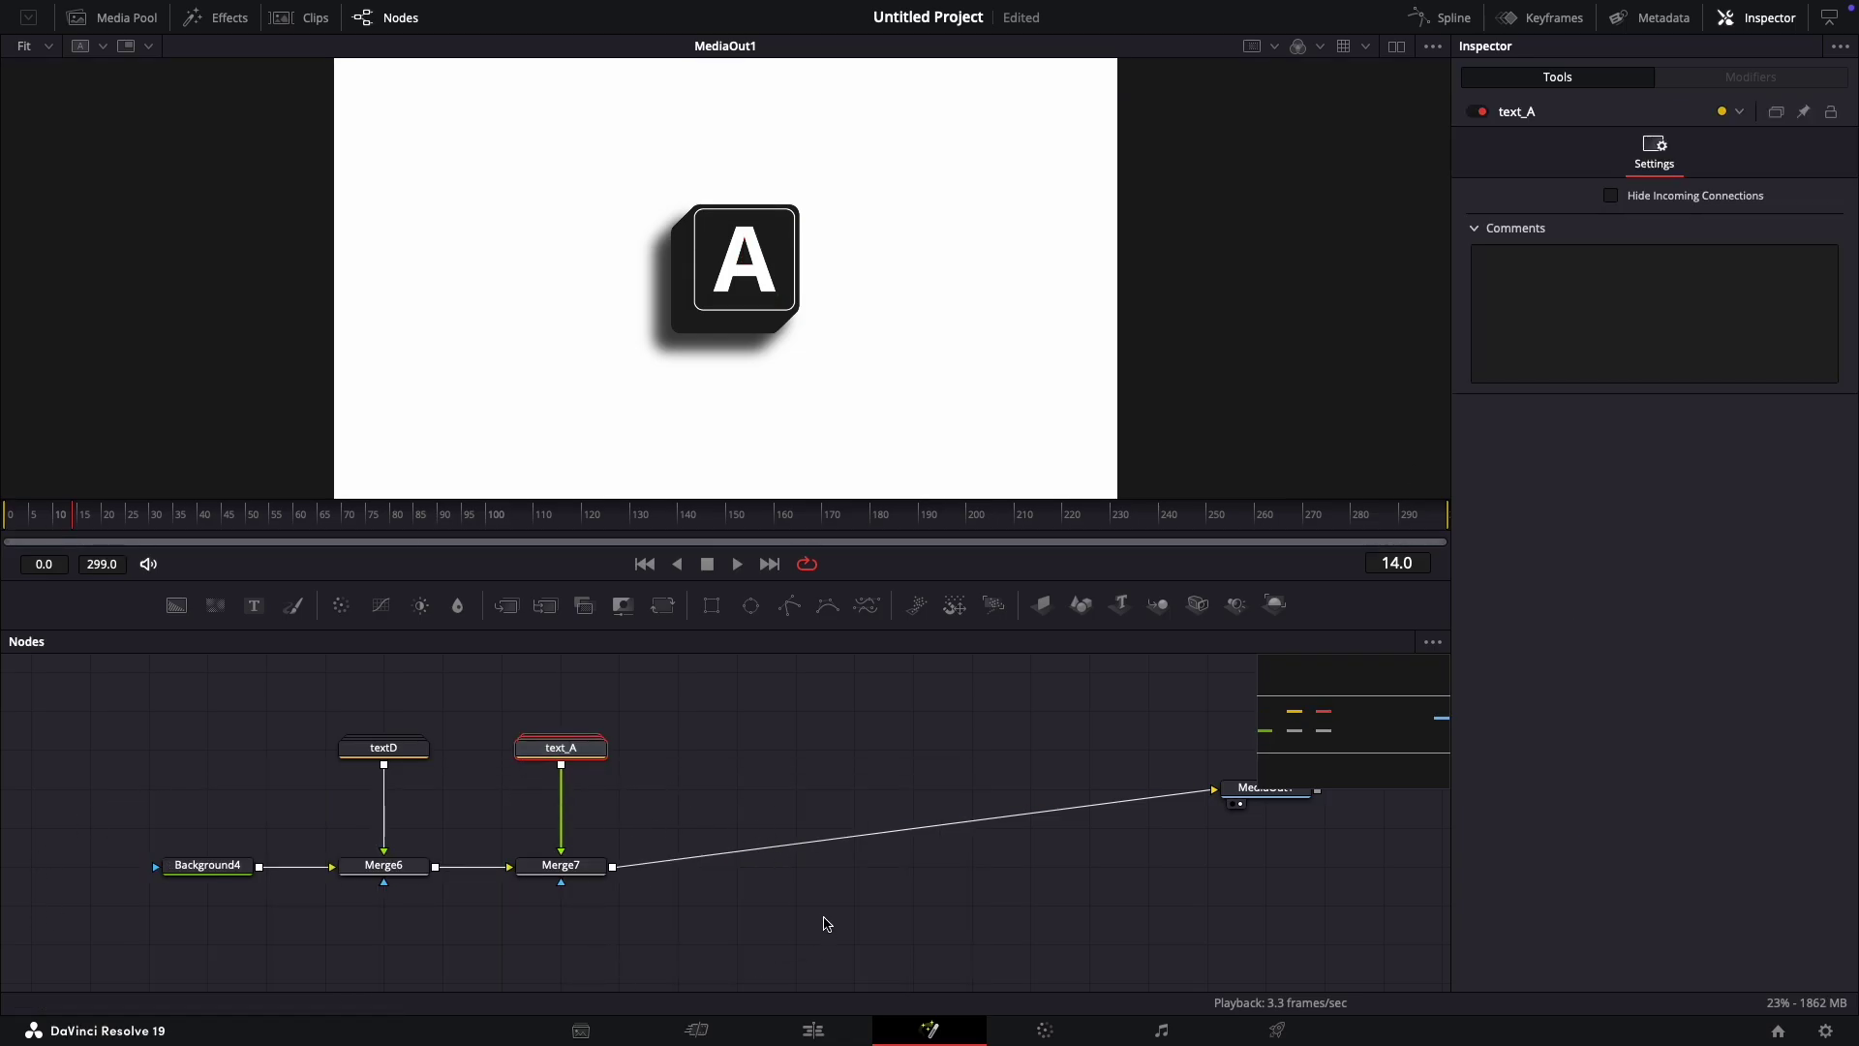
Step: Paste a copy of the key group, rename it text_v, and merge it after Merge7
click(688, 804)
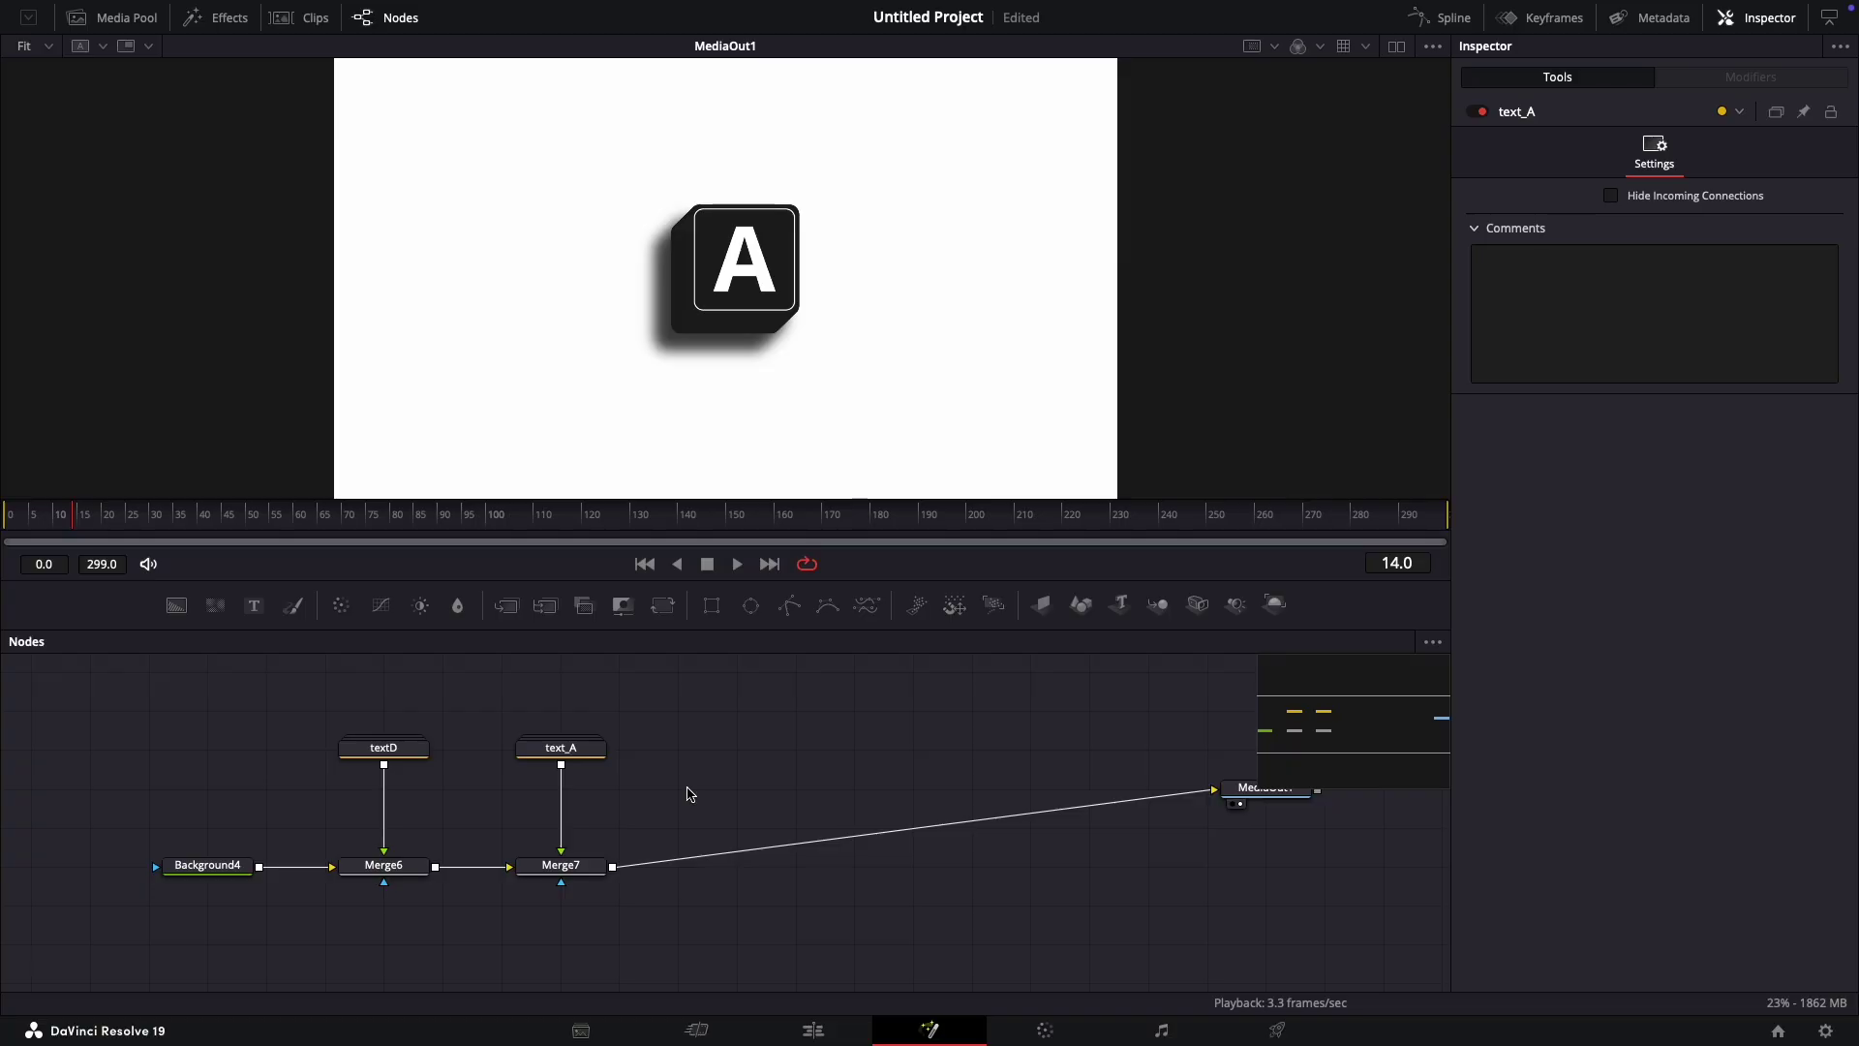
right_click(688, 794)
click(718, 751)
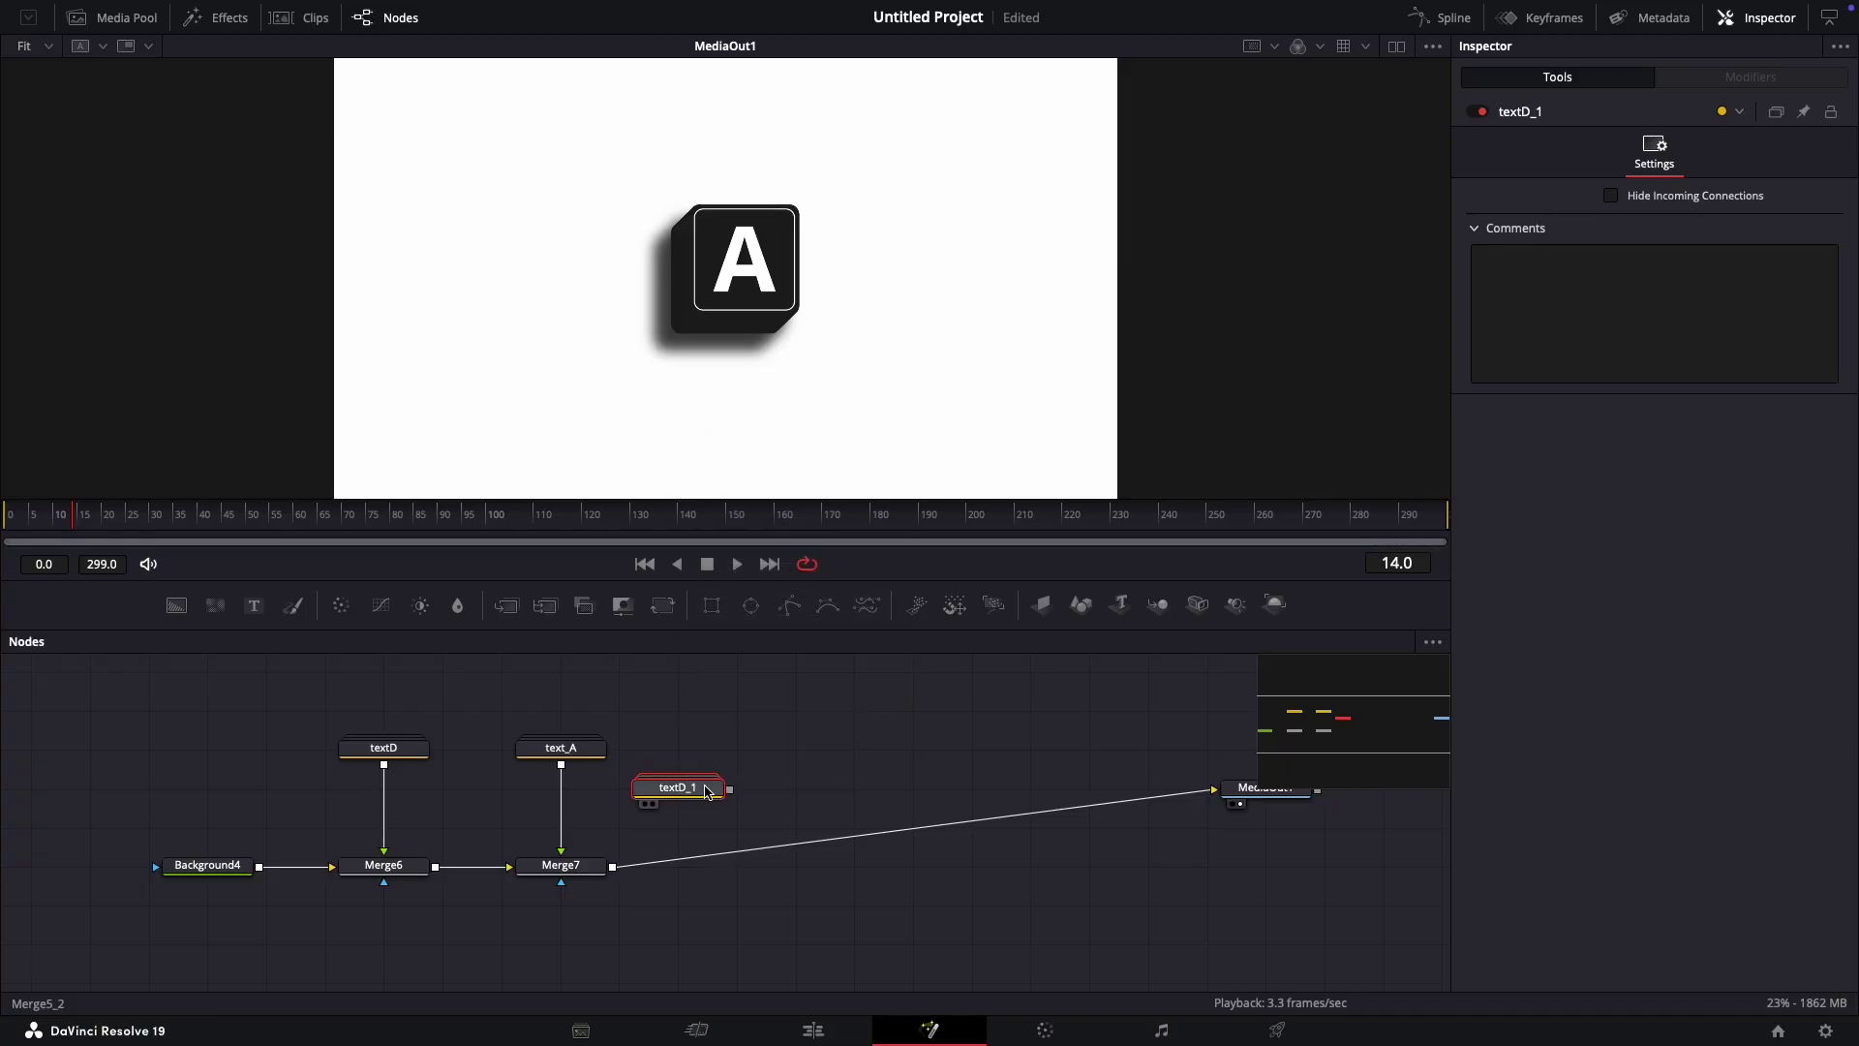
drag(706, 791, 708, 751)
key(F2)
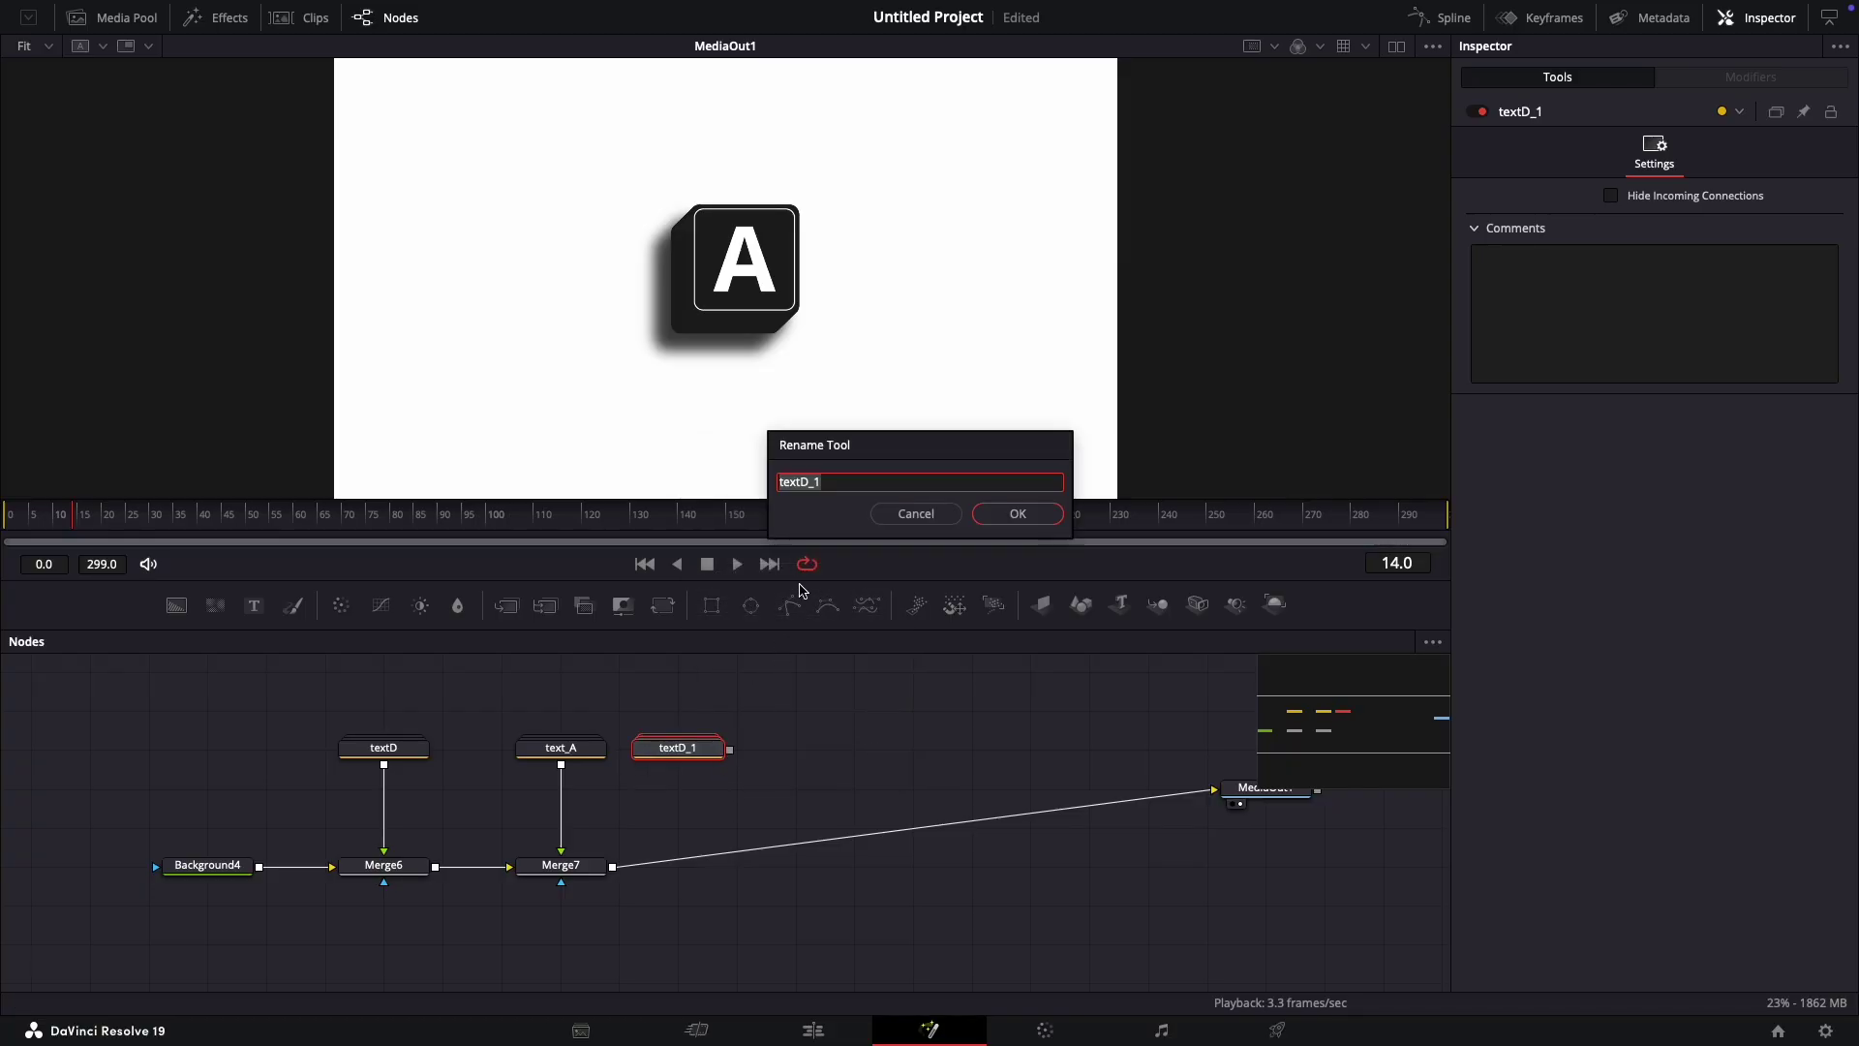
click(830, 491)
click(999, 524)
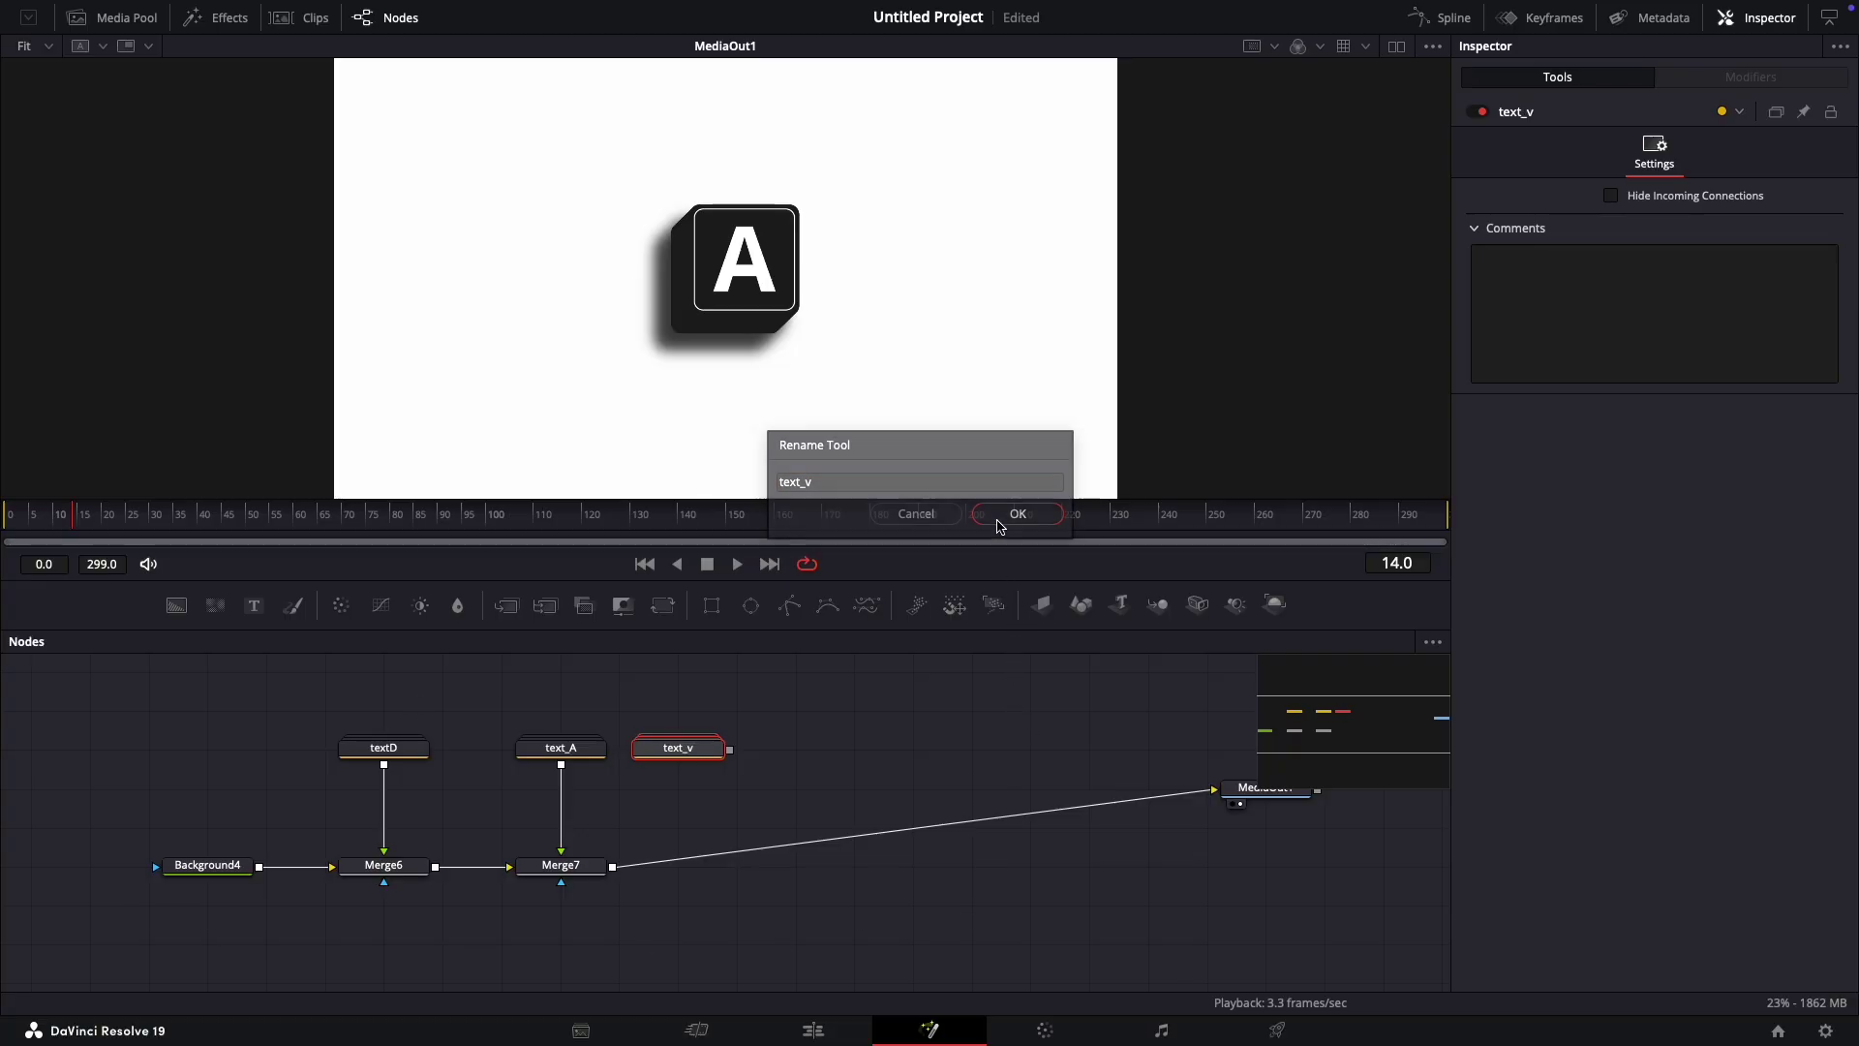
drag(730, 750, 613, 865)
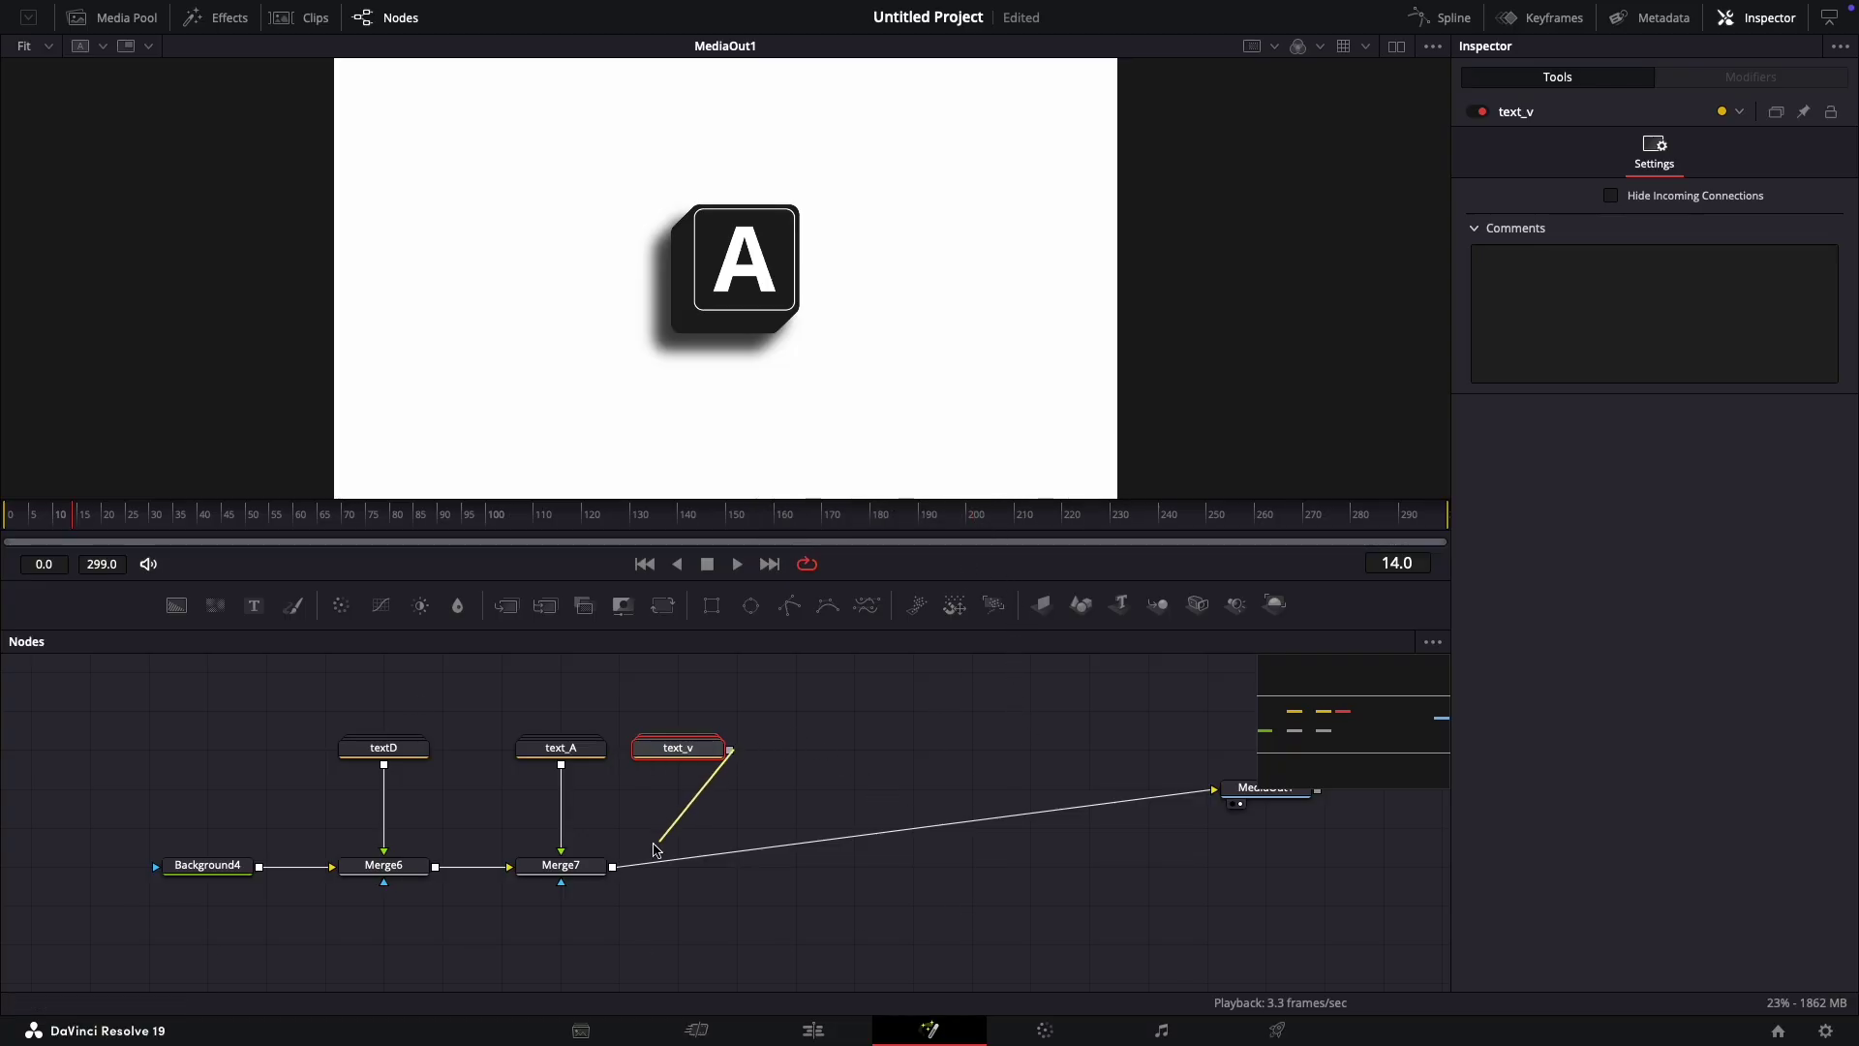
Step: Change the text_v key's letter from D to V and collapse the group
double_click(694, 761)
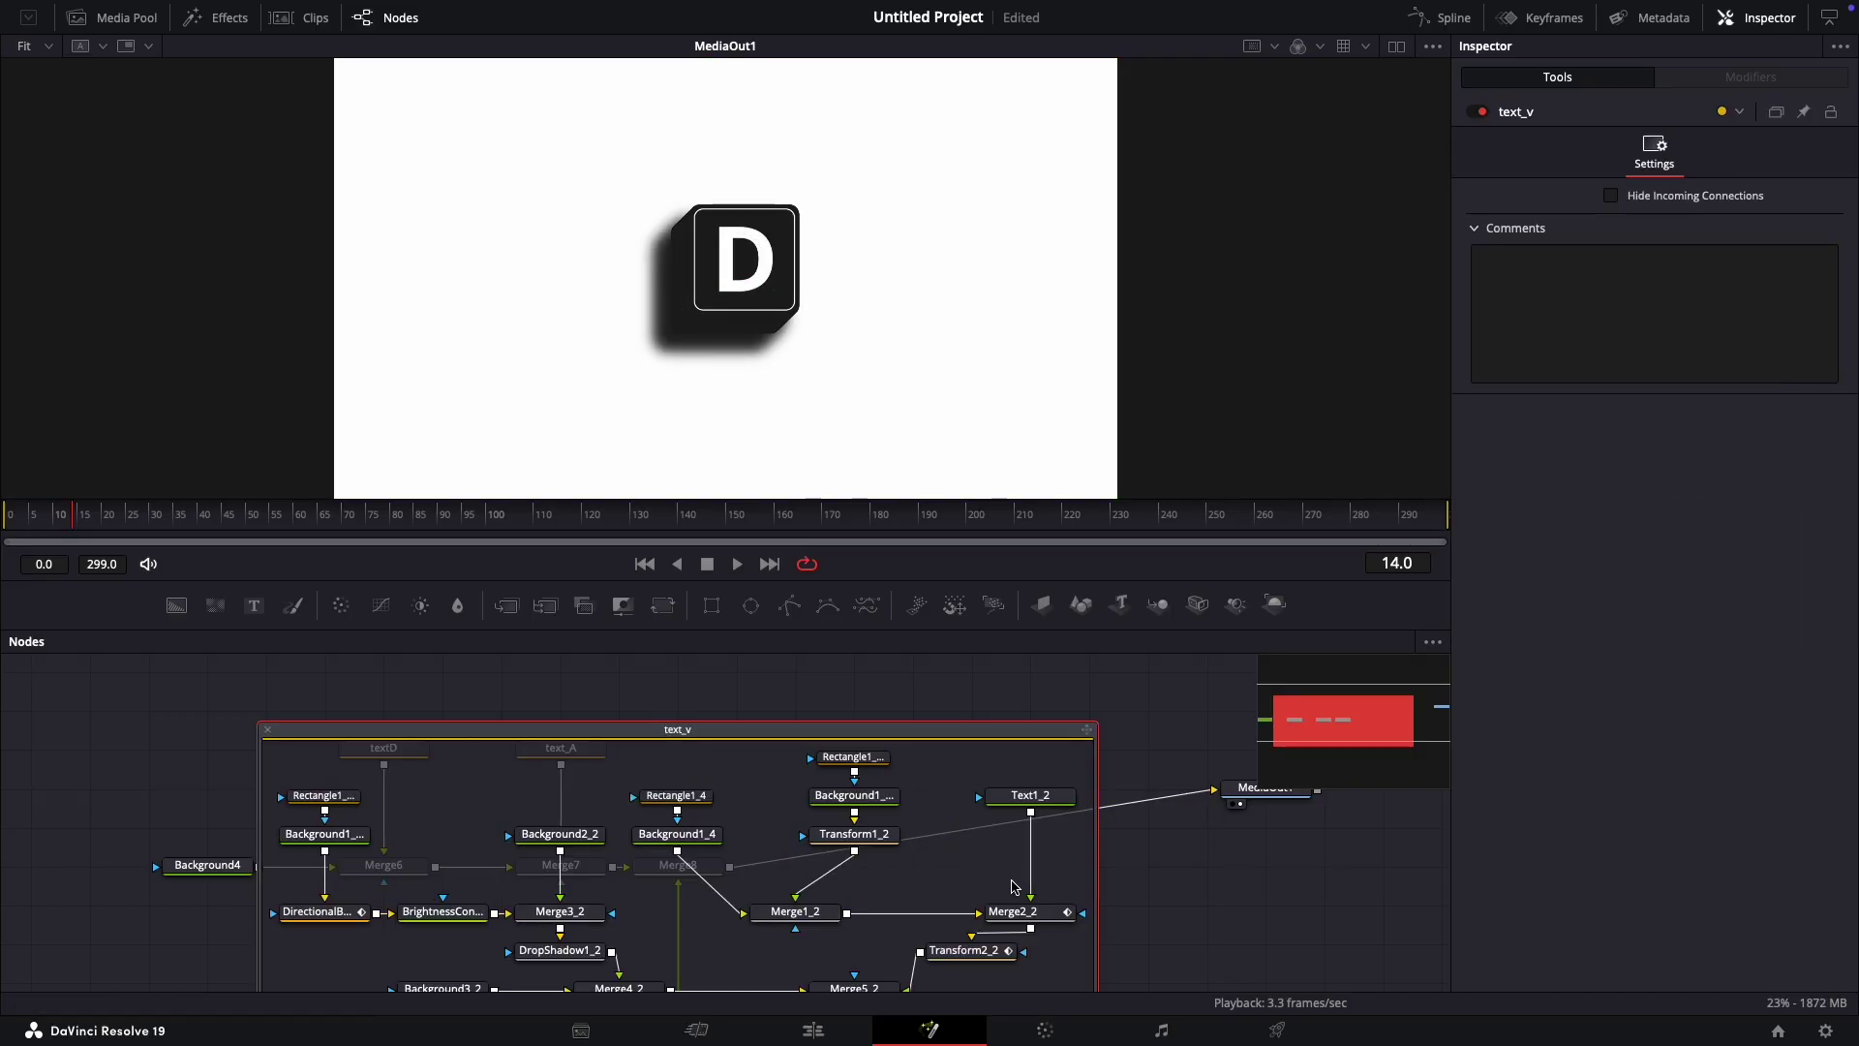
click(1060, 801)
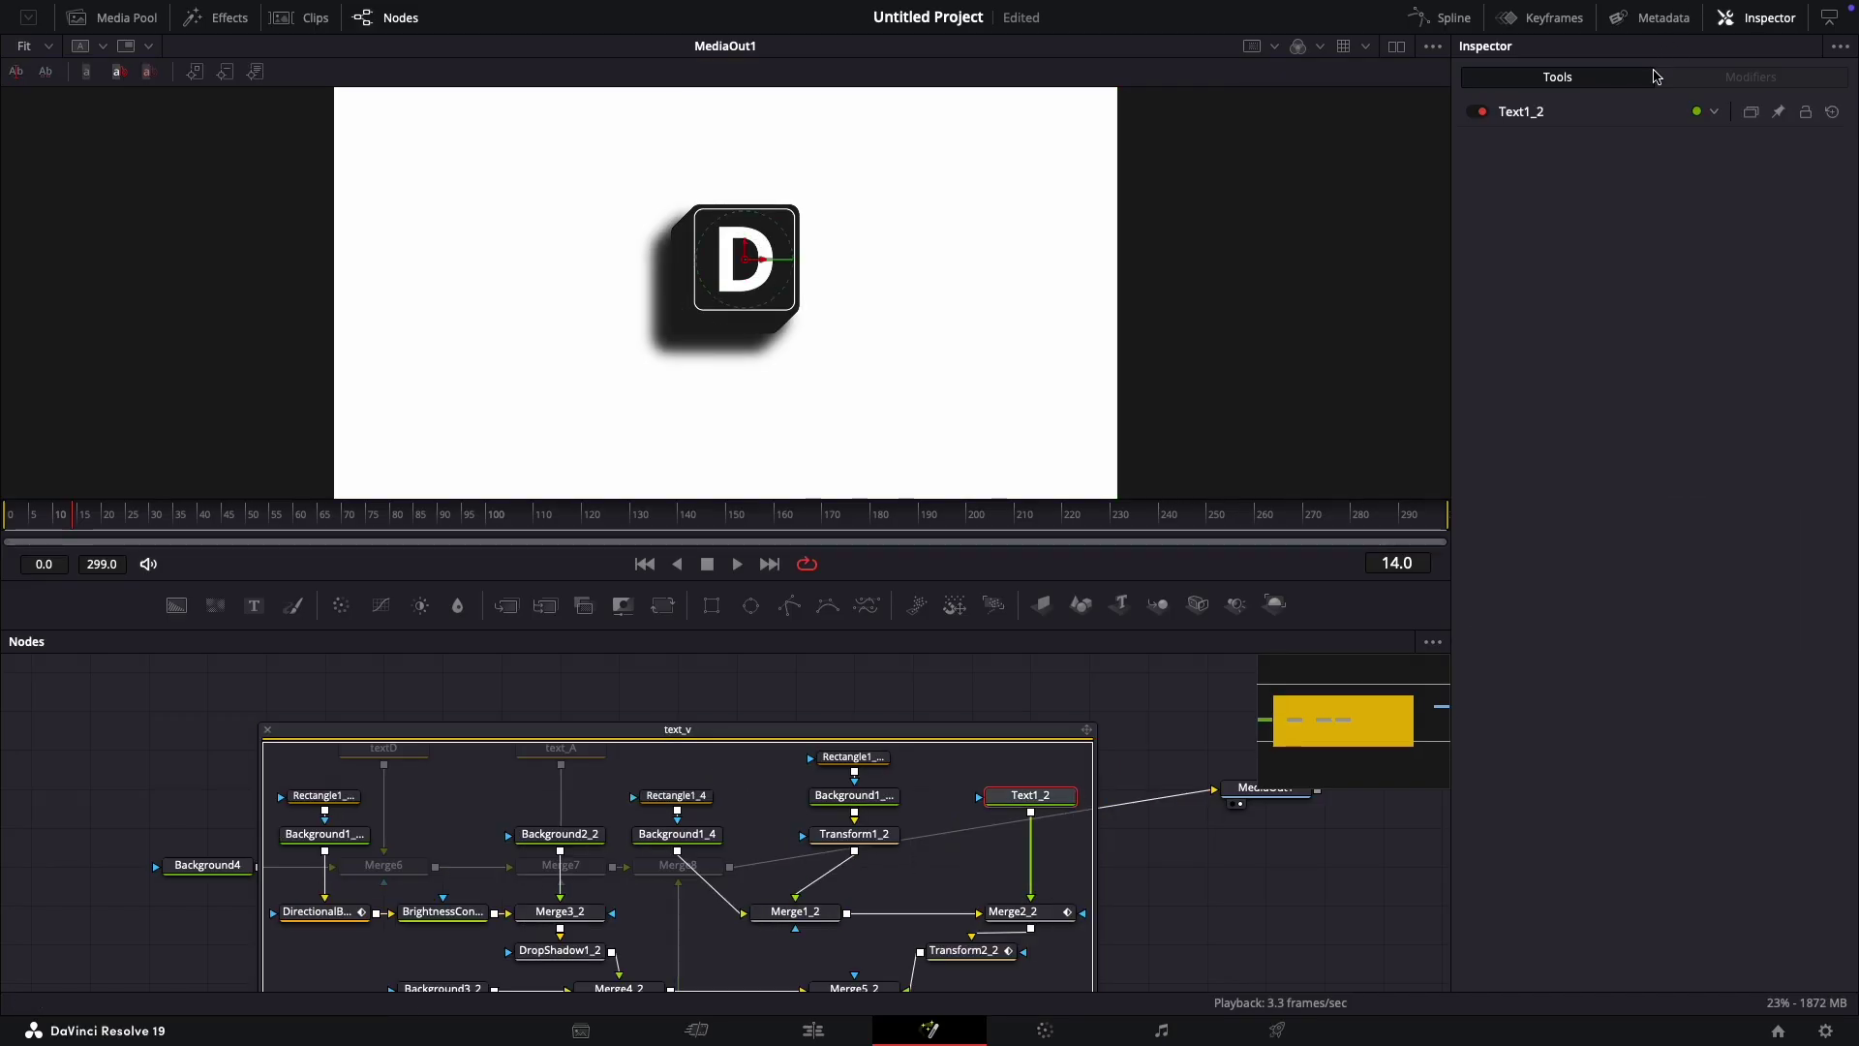
click(1589, 115)
click(1561, 281)
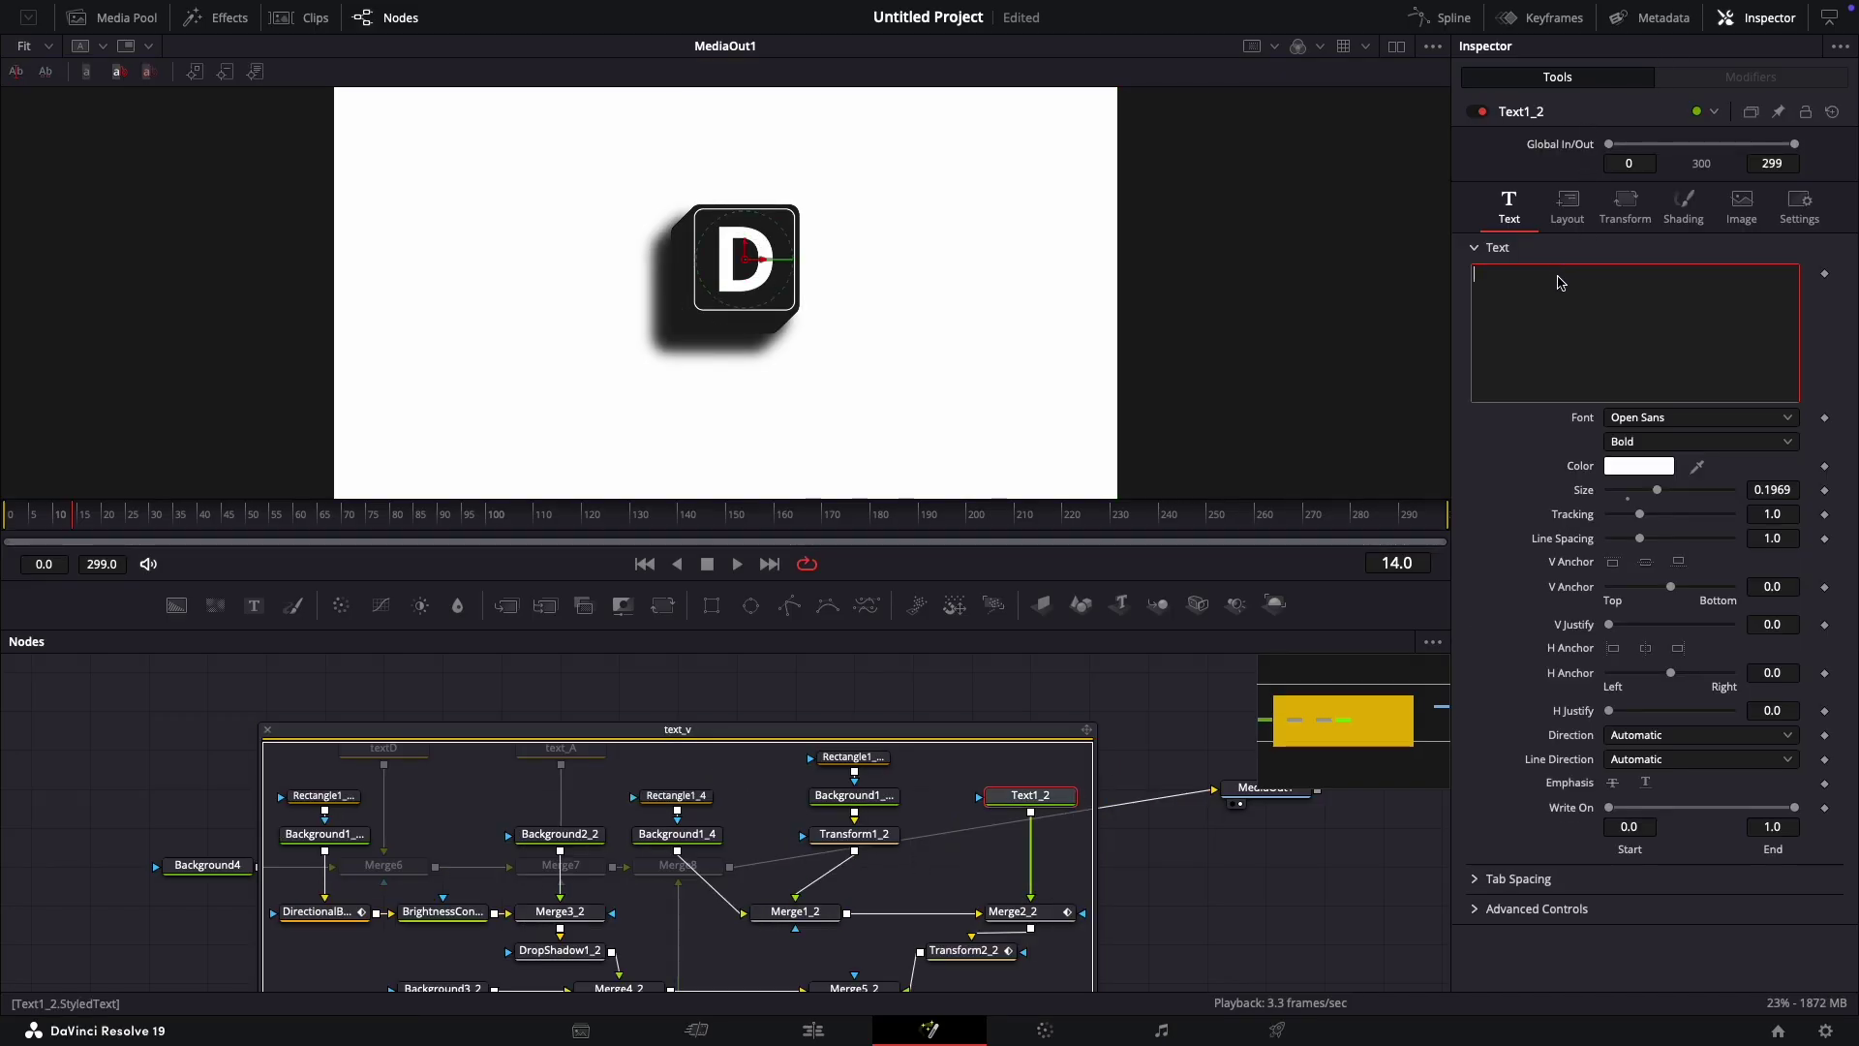
key(BackSpace)
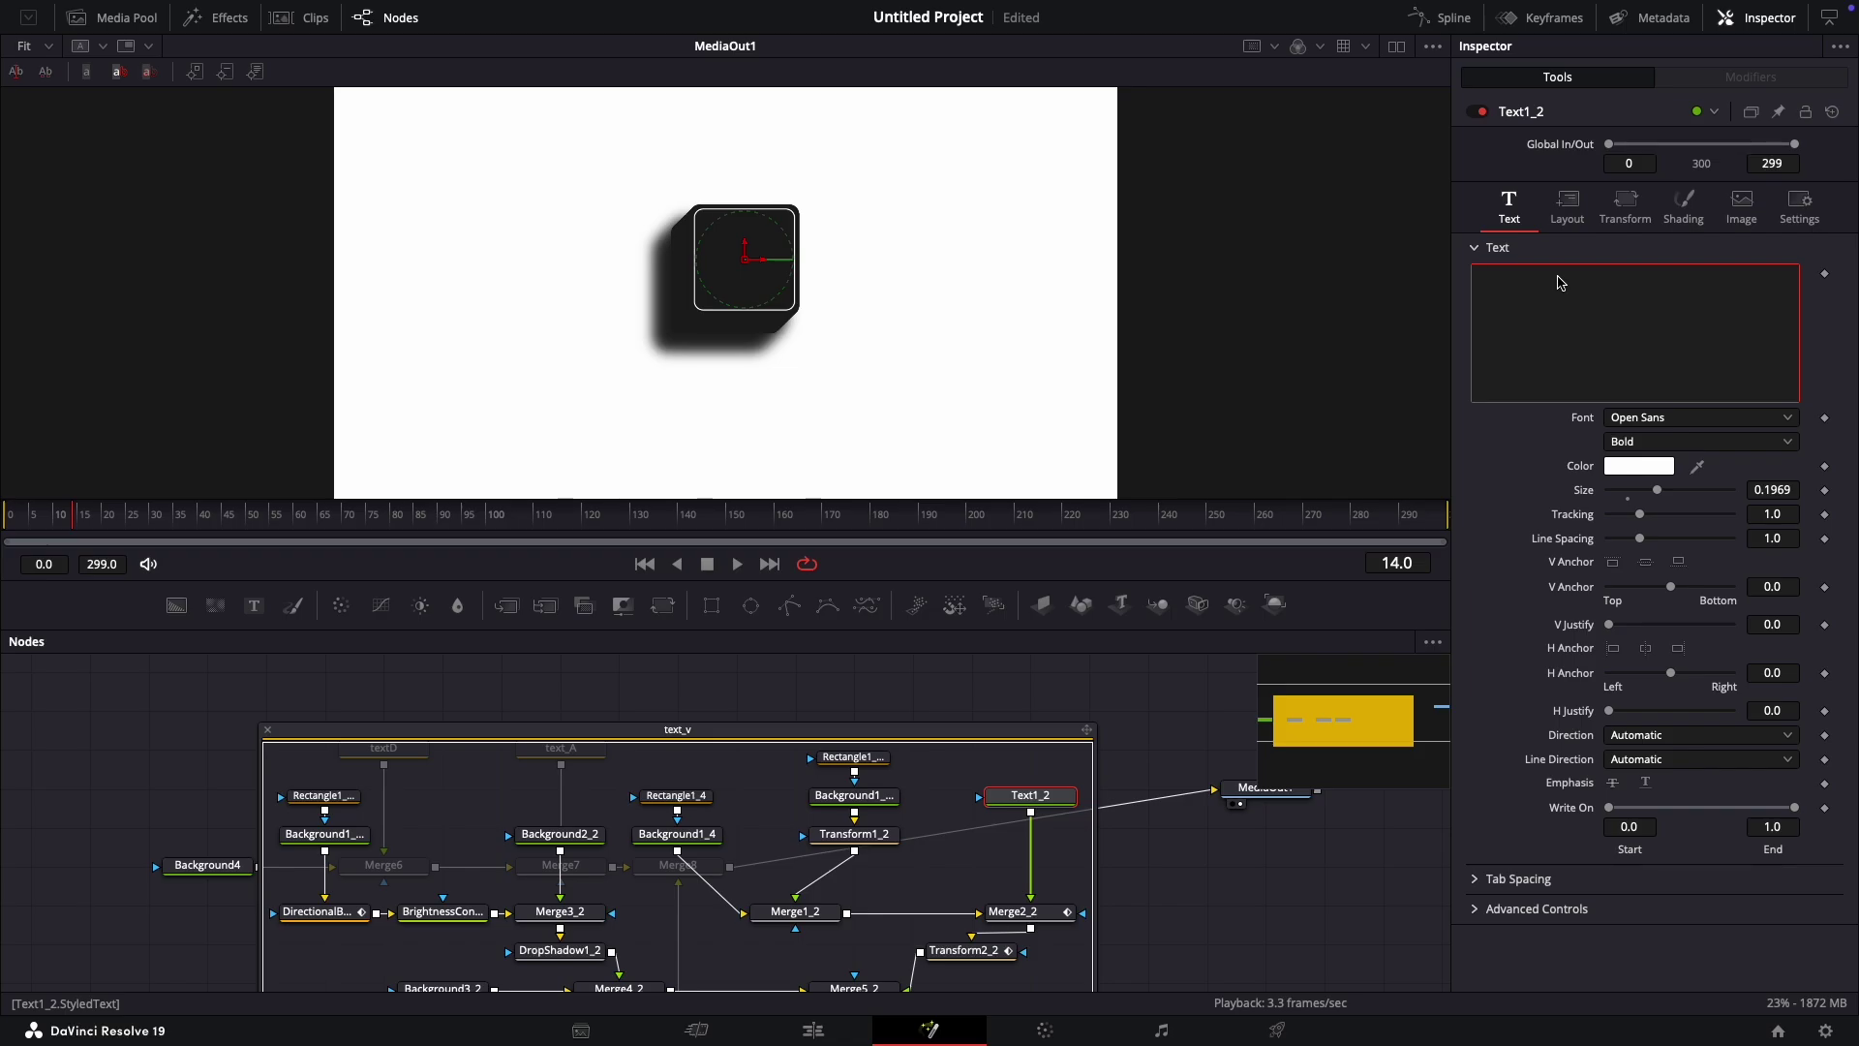
text(V)
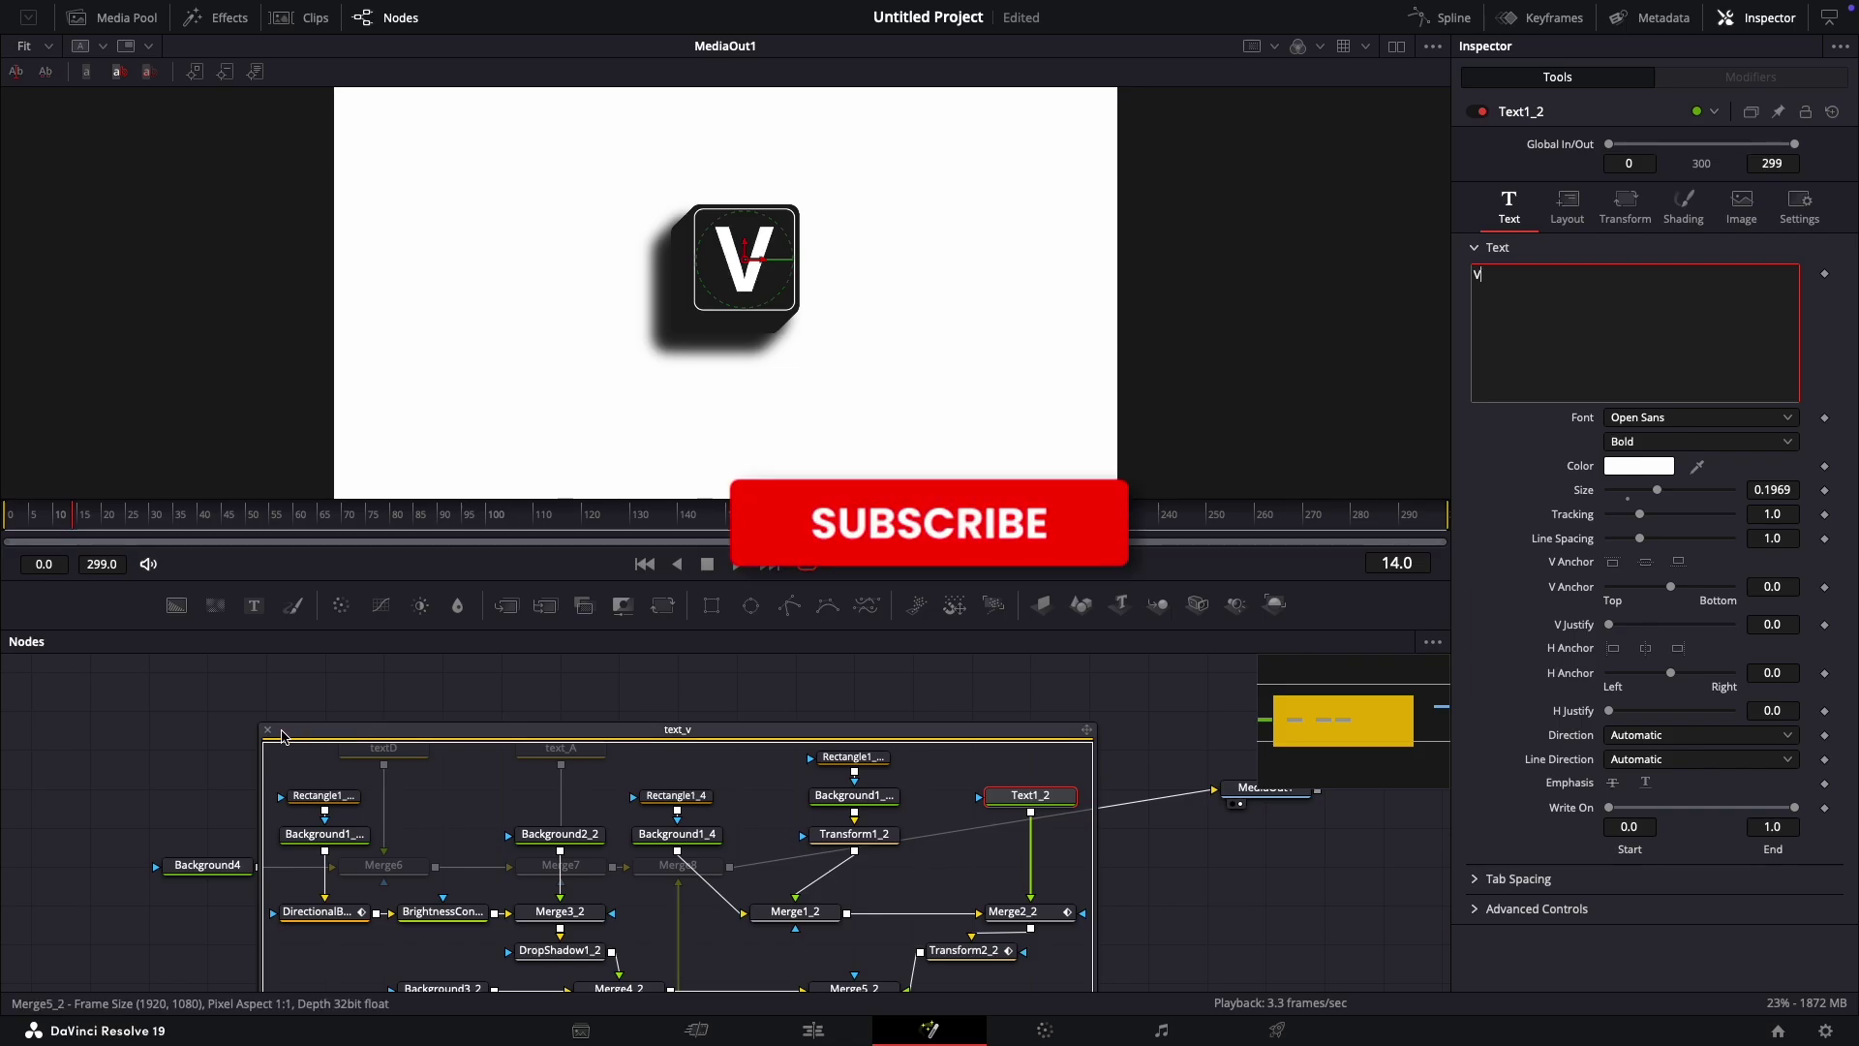
click(267, 729)
Step: Copy the original textD key group and paste another copy
click(383, 748)
key(ctrl+c)
key(ctrl+v)
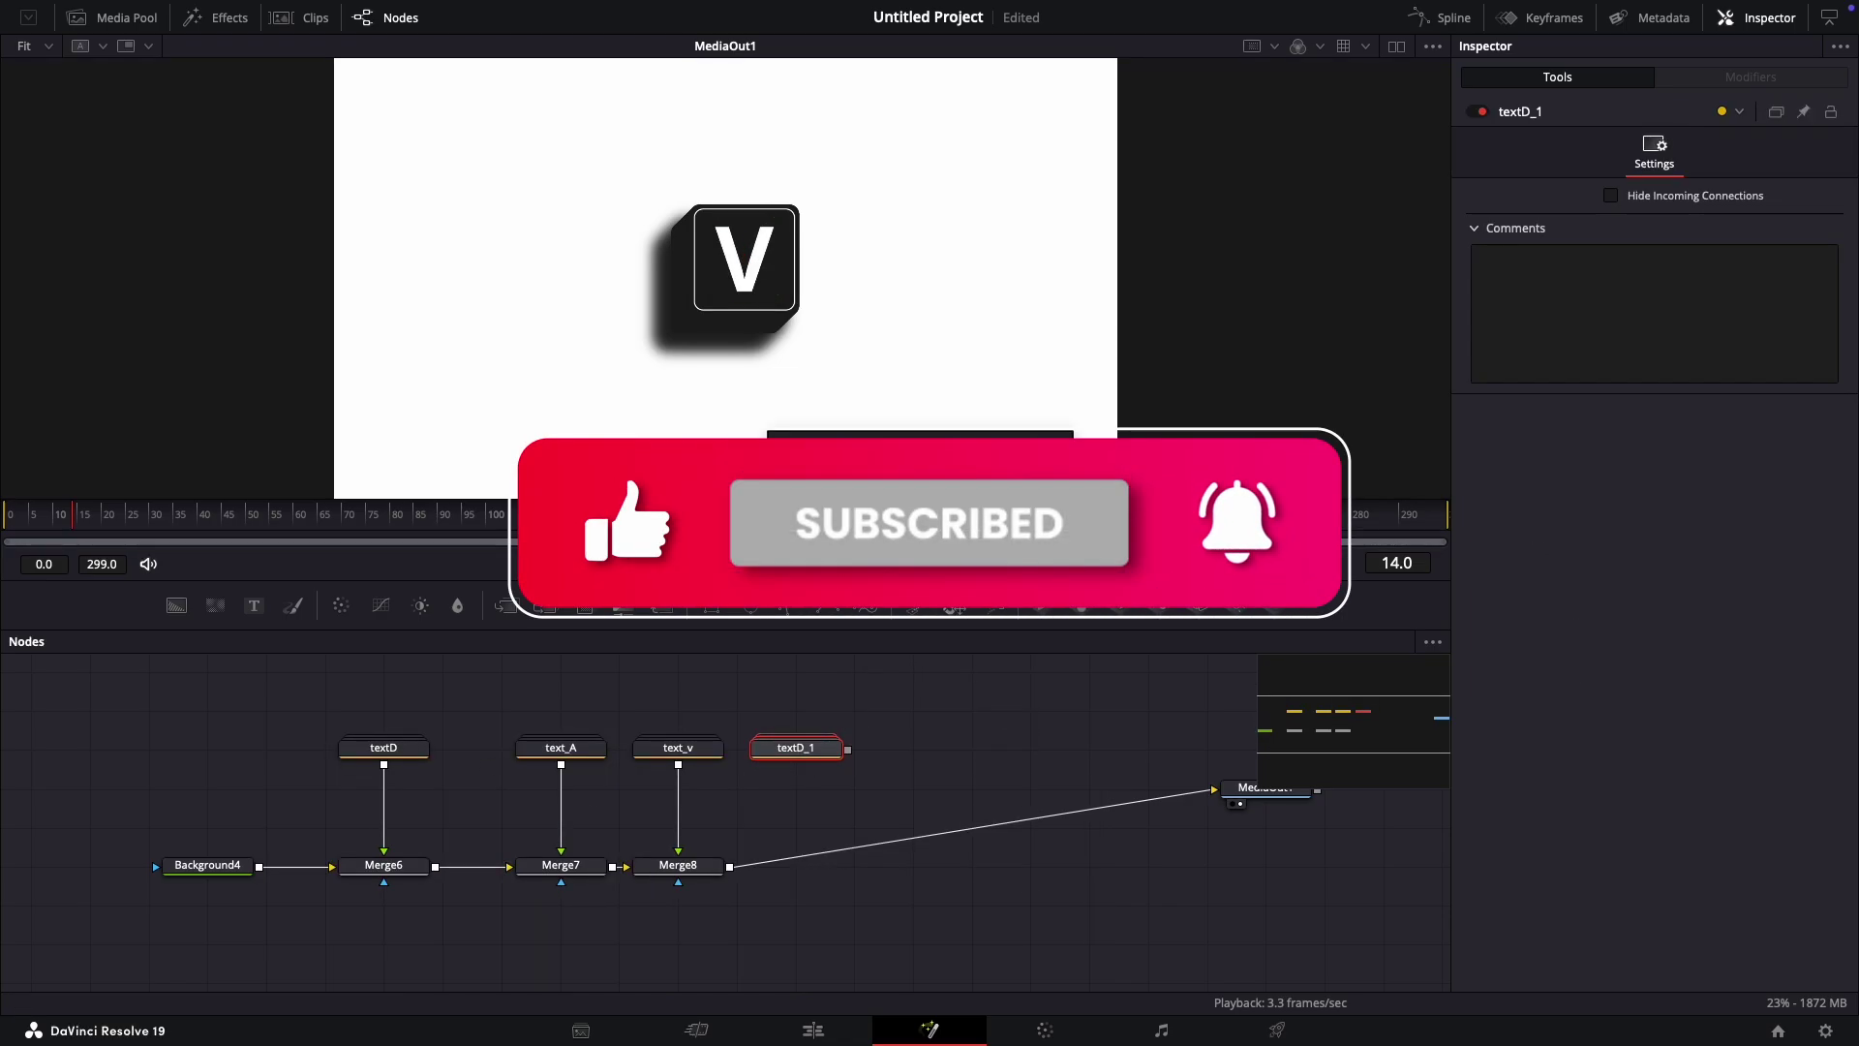
Step: Merge the new copy in after text_v and change its letter to I
drag(847, 749, 968, 833)
click(1148, 795)
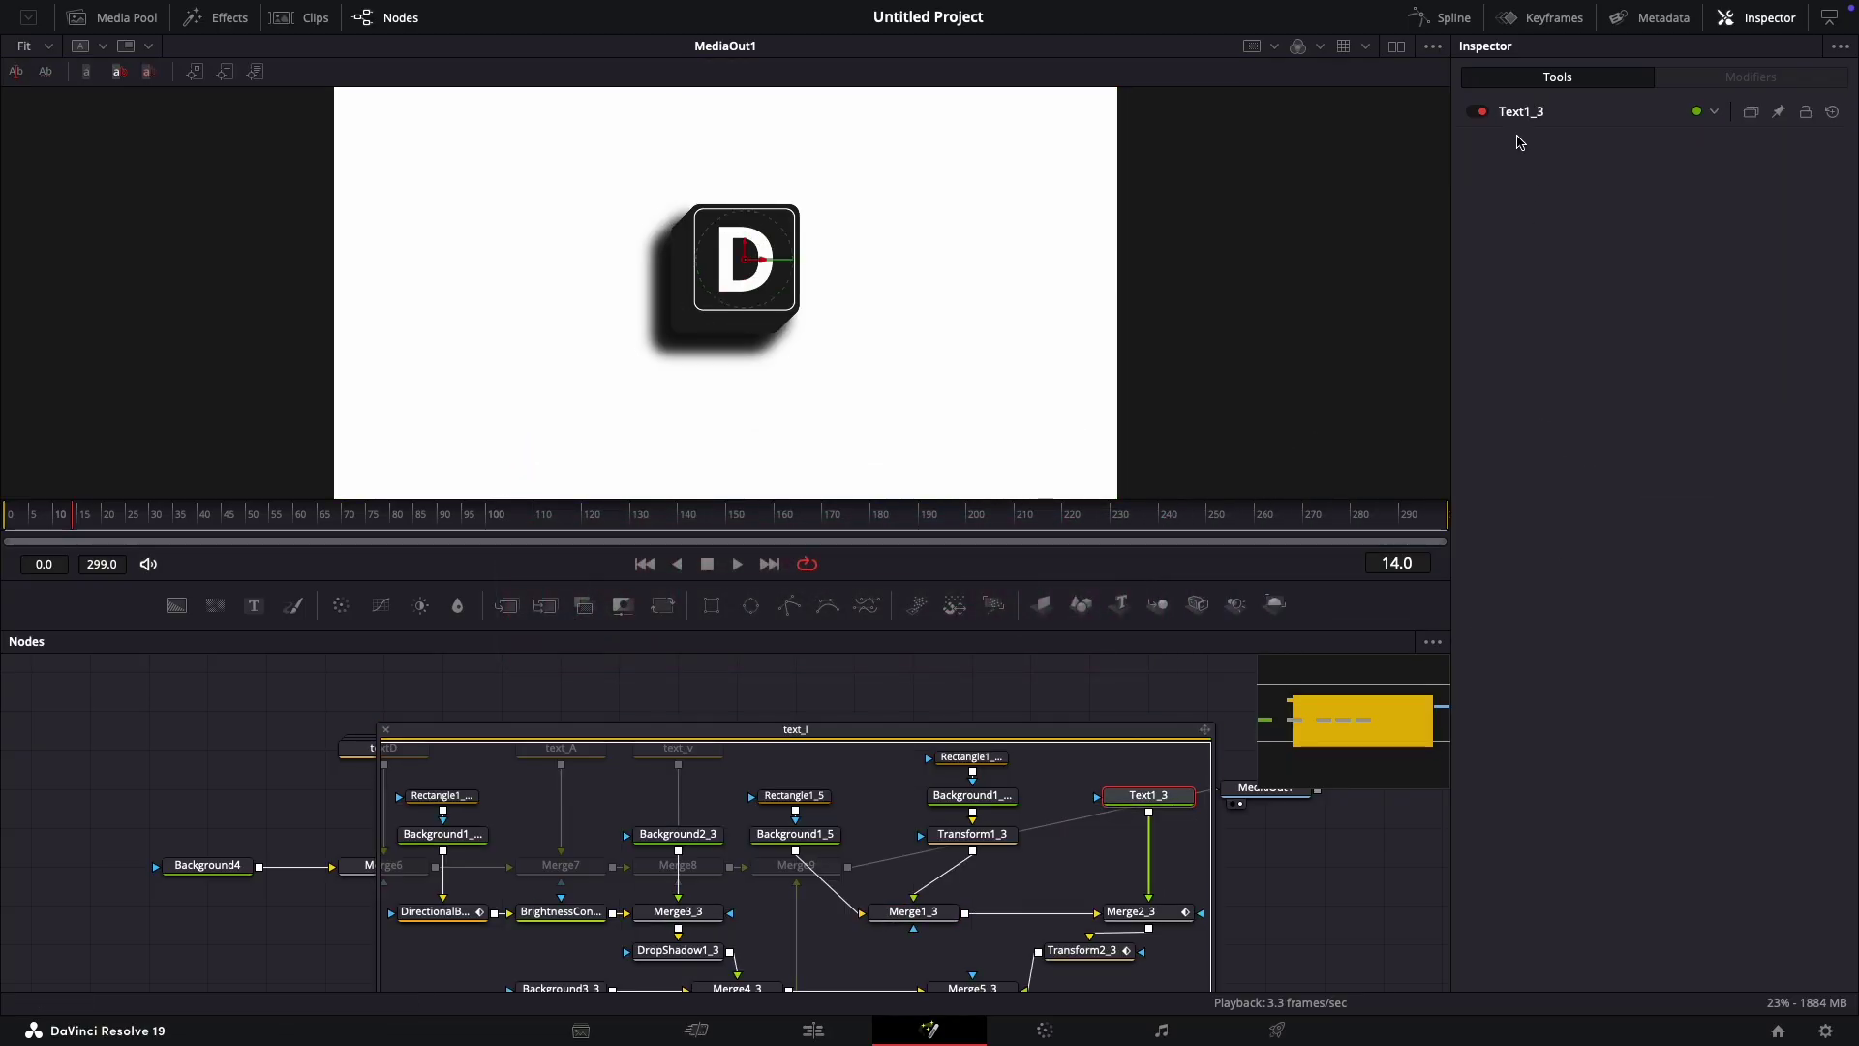
click(1527, 342)
key(BackSpace)
text(I)
click(820, 872)
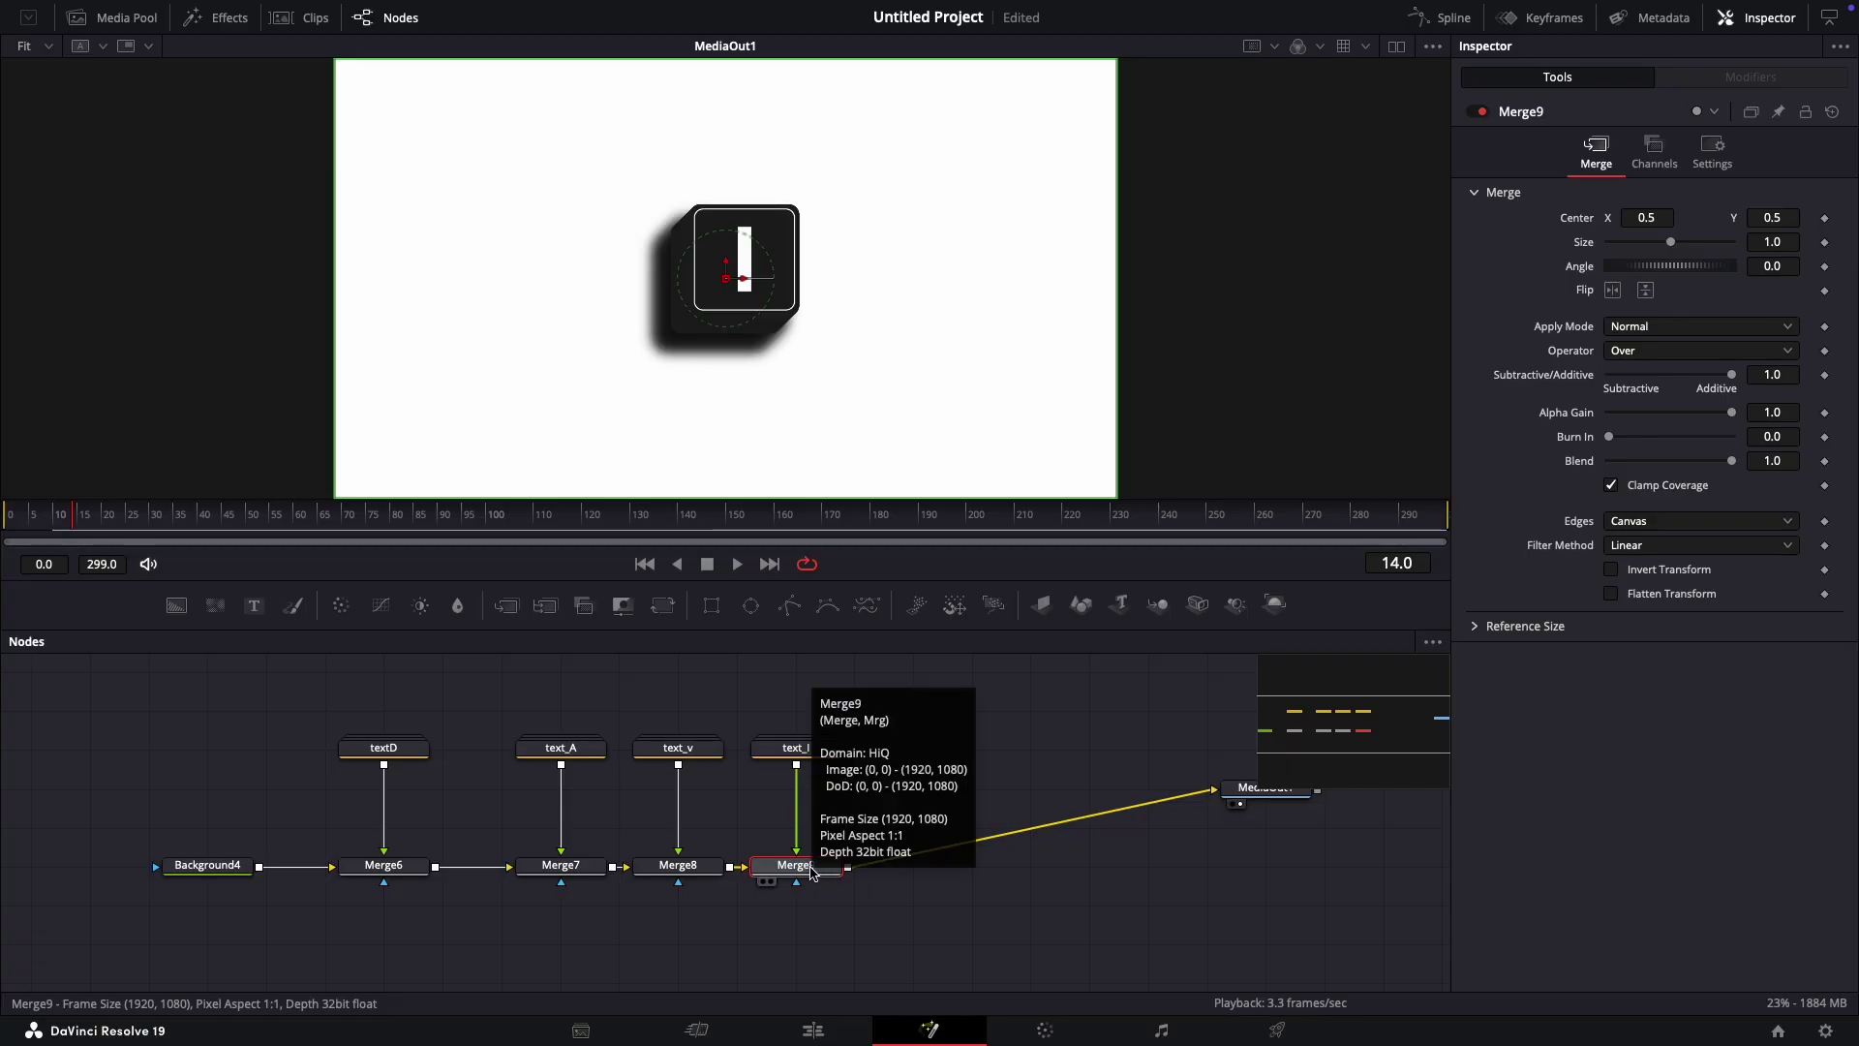
Step: Paste another key group copy and rename it text_
right_click(883, 770)
click(978, 514)
double_click(904, 746)
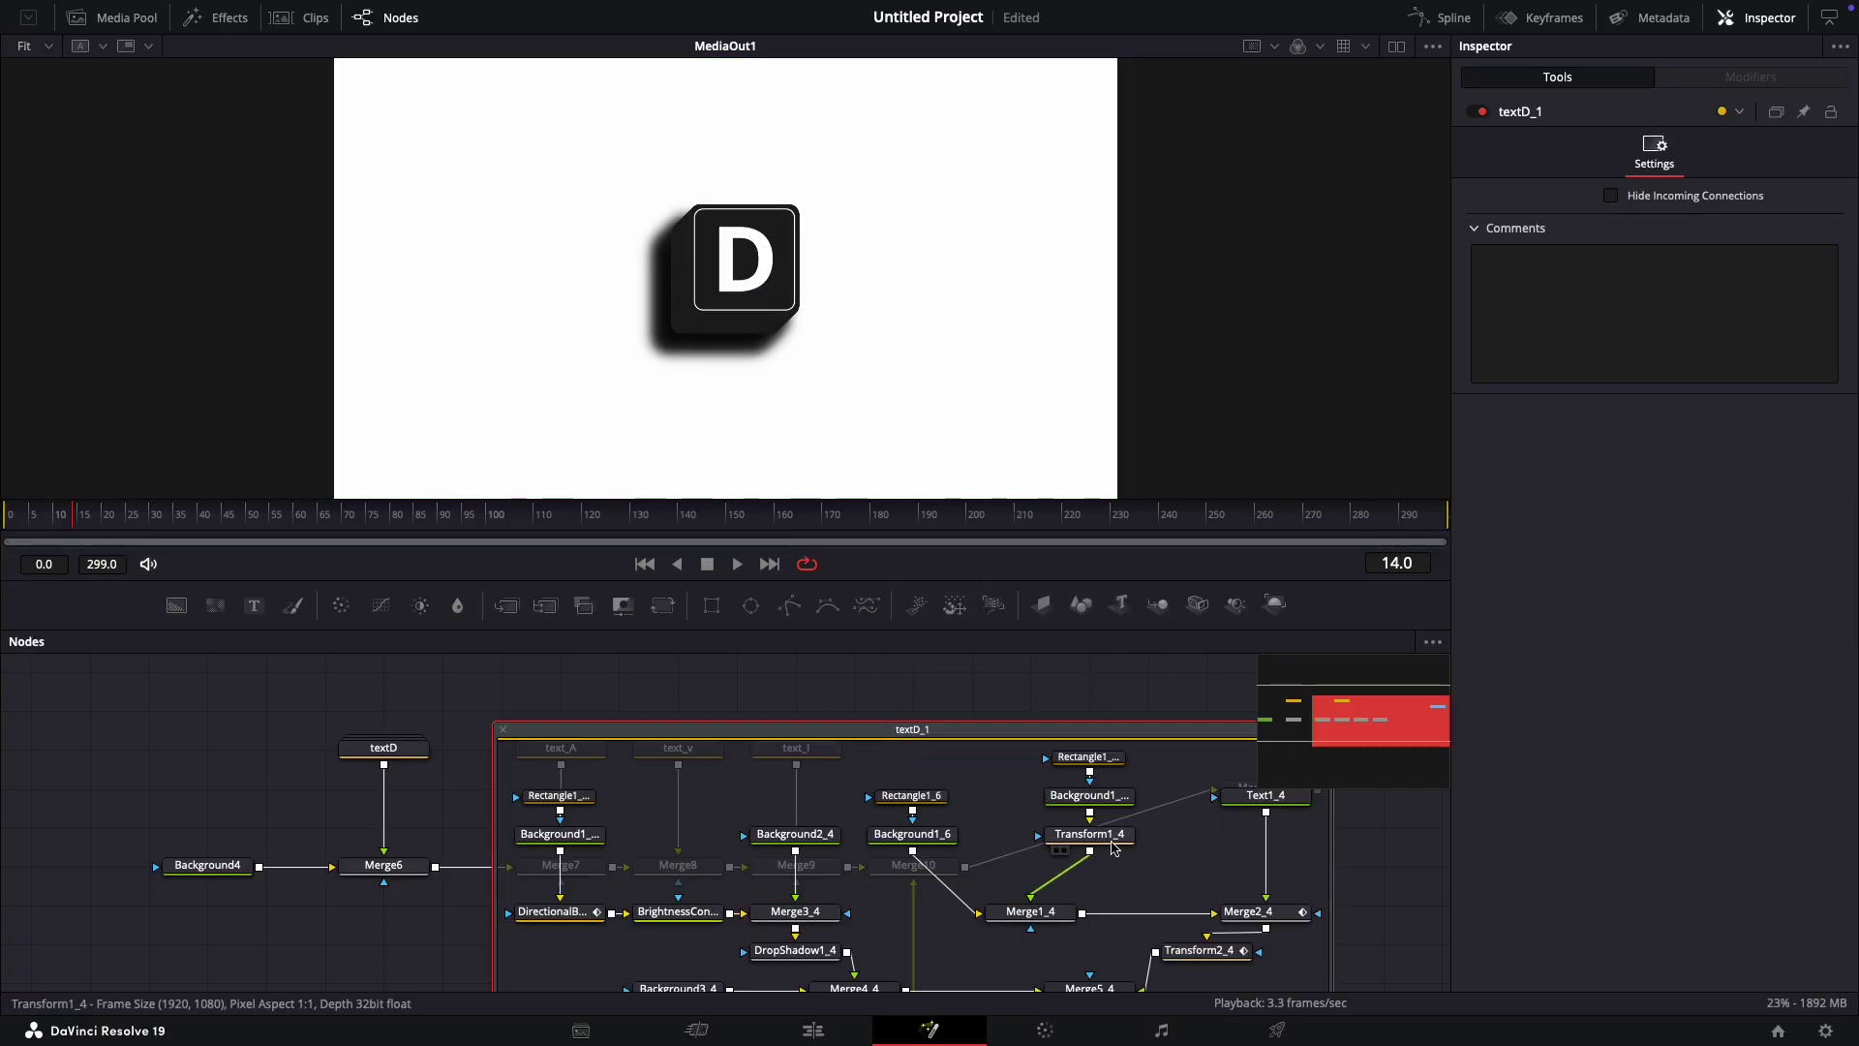
key(ctrl+e)
key(F2)
text(text_)
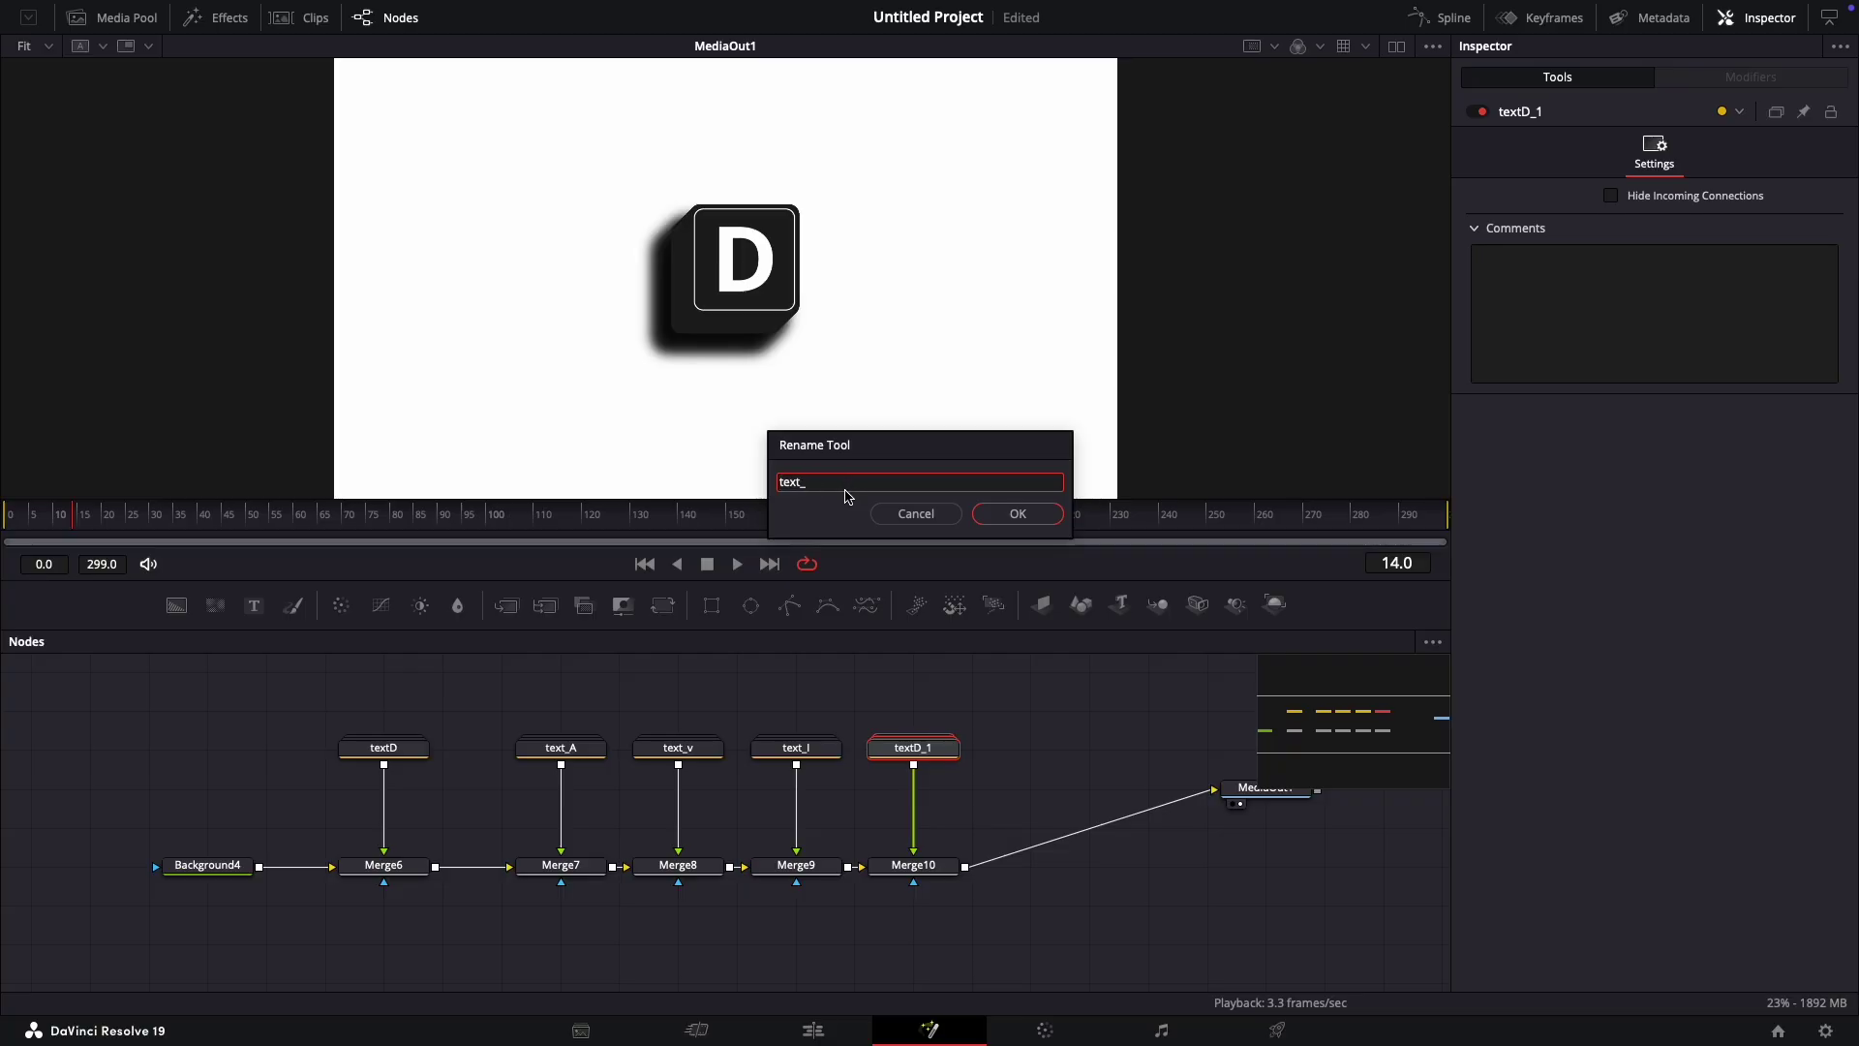
click(1002, 520)
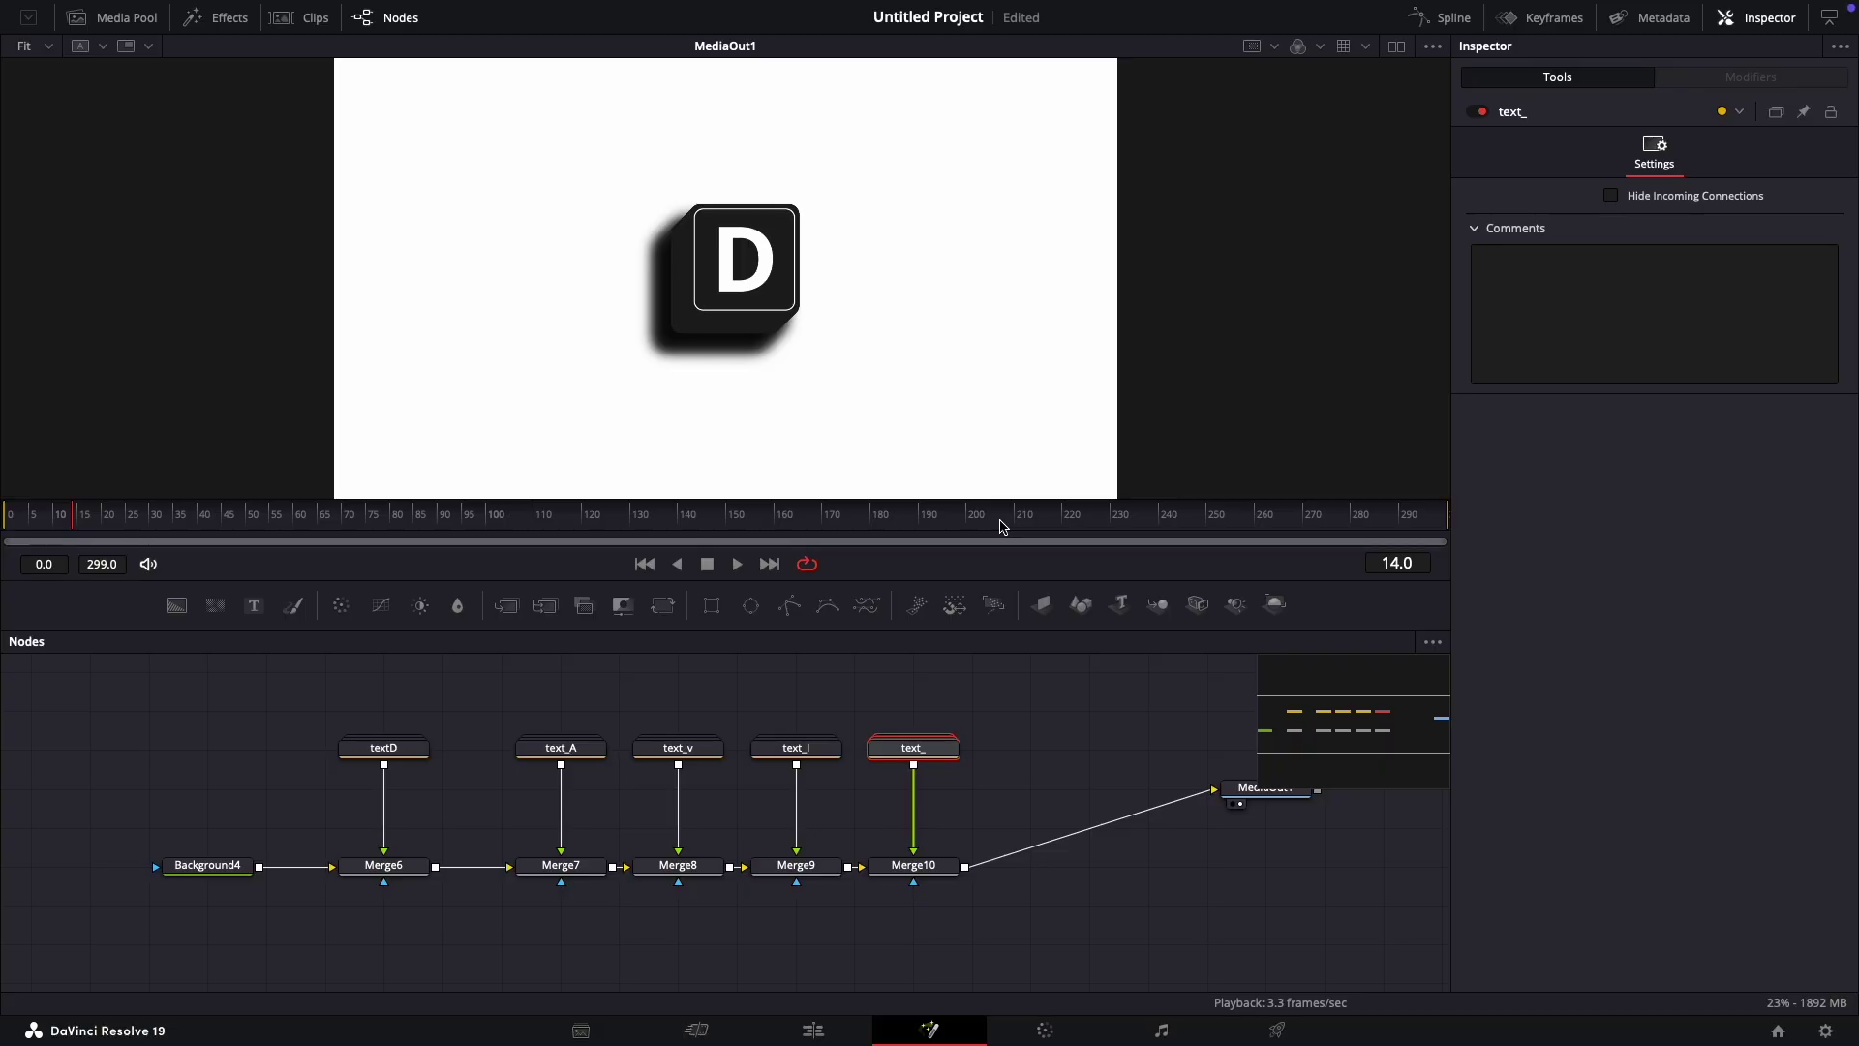
Step: Change the text_ key's letter to N, then paste one more key group copy for renaming
click(952, 745)
click(1266, 795)
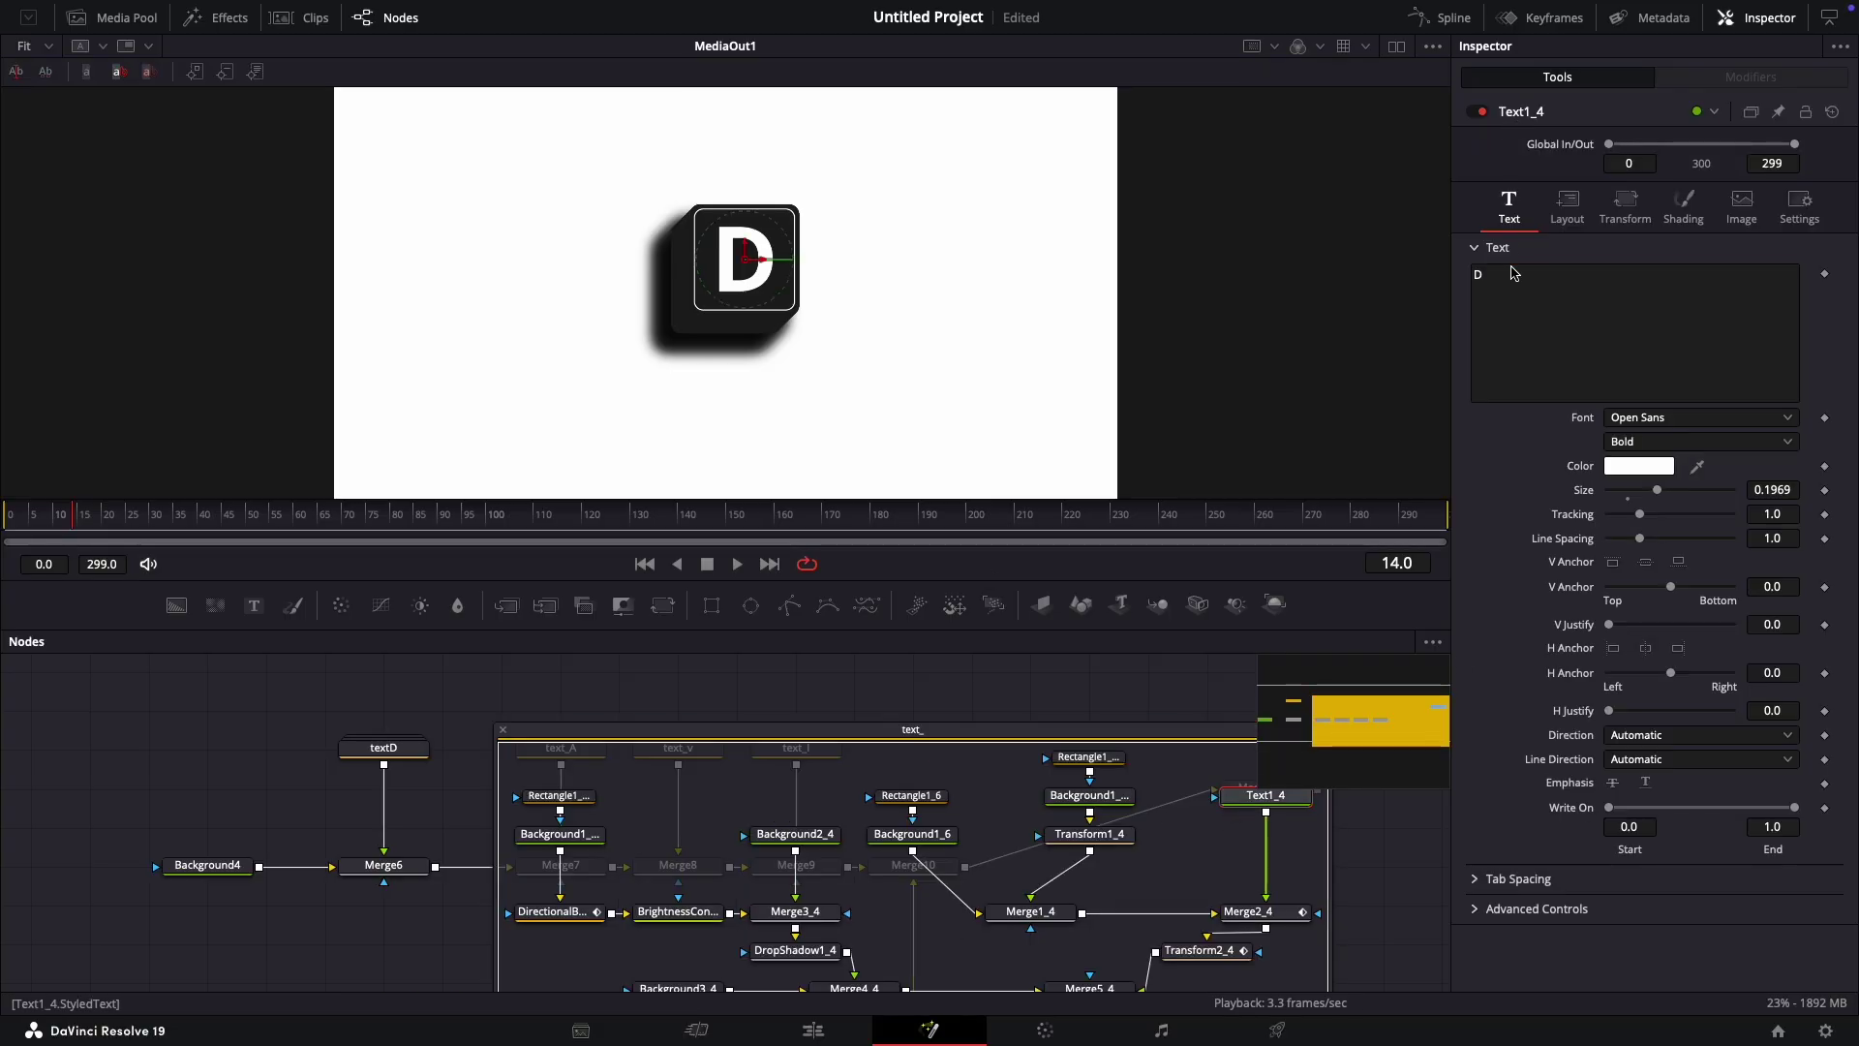
click(1514, 274)
key(BackSpace)
text(N)
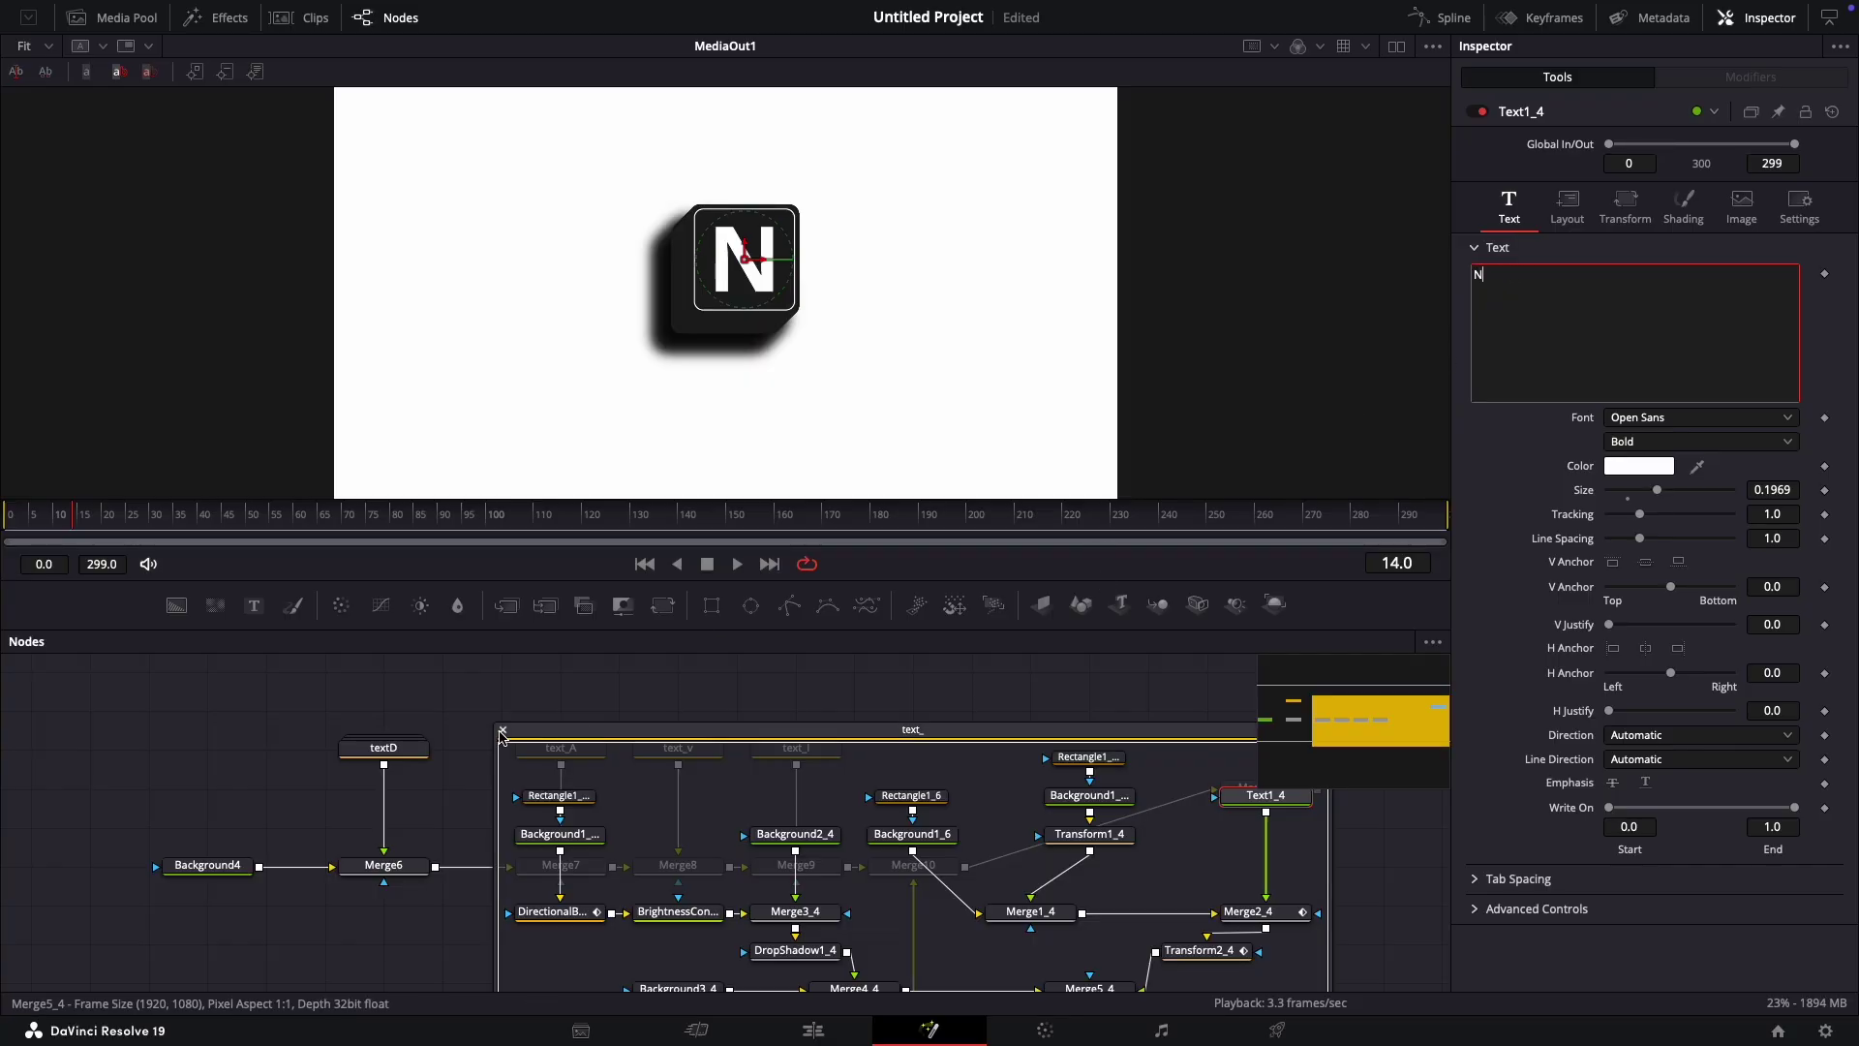
double_click(1026, 738)
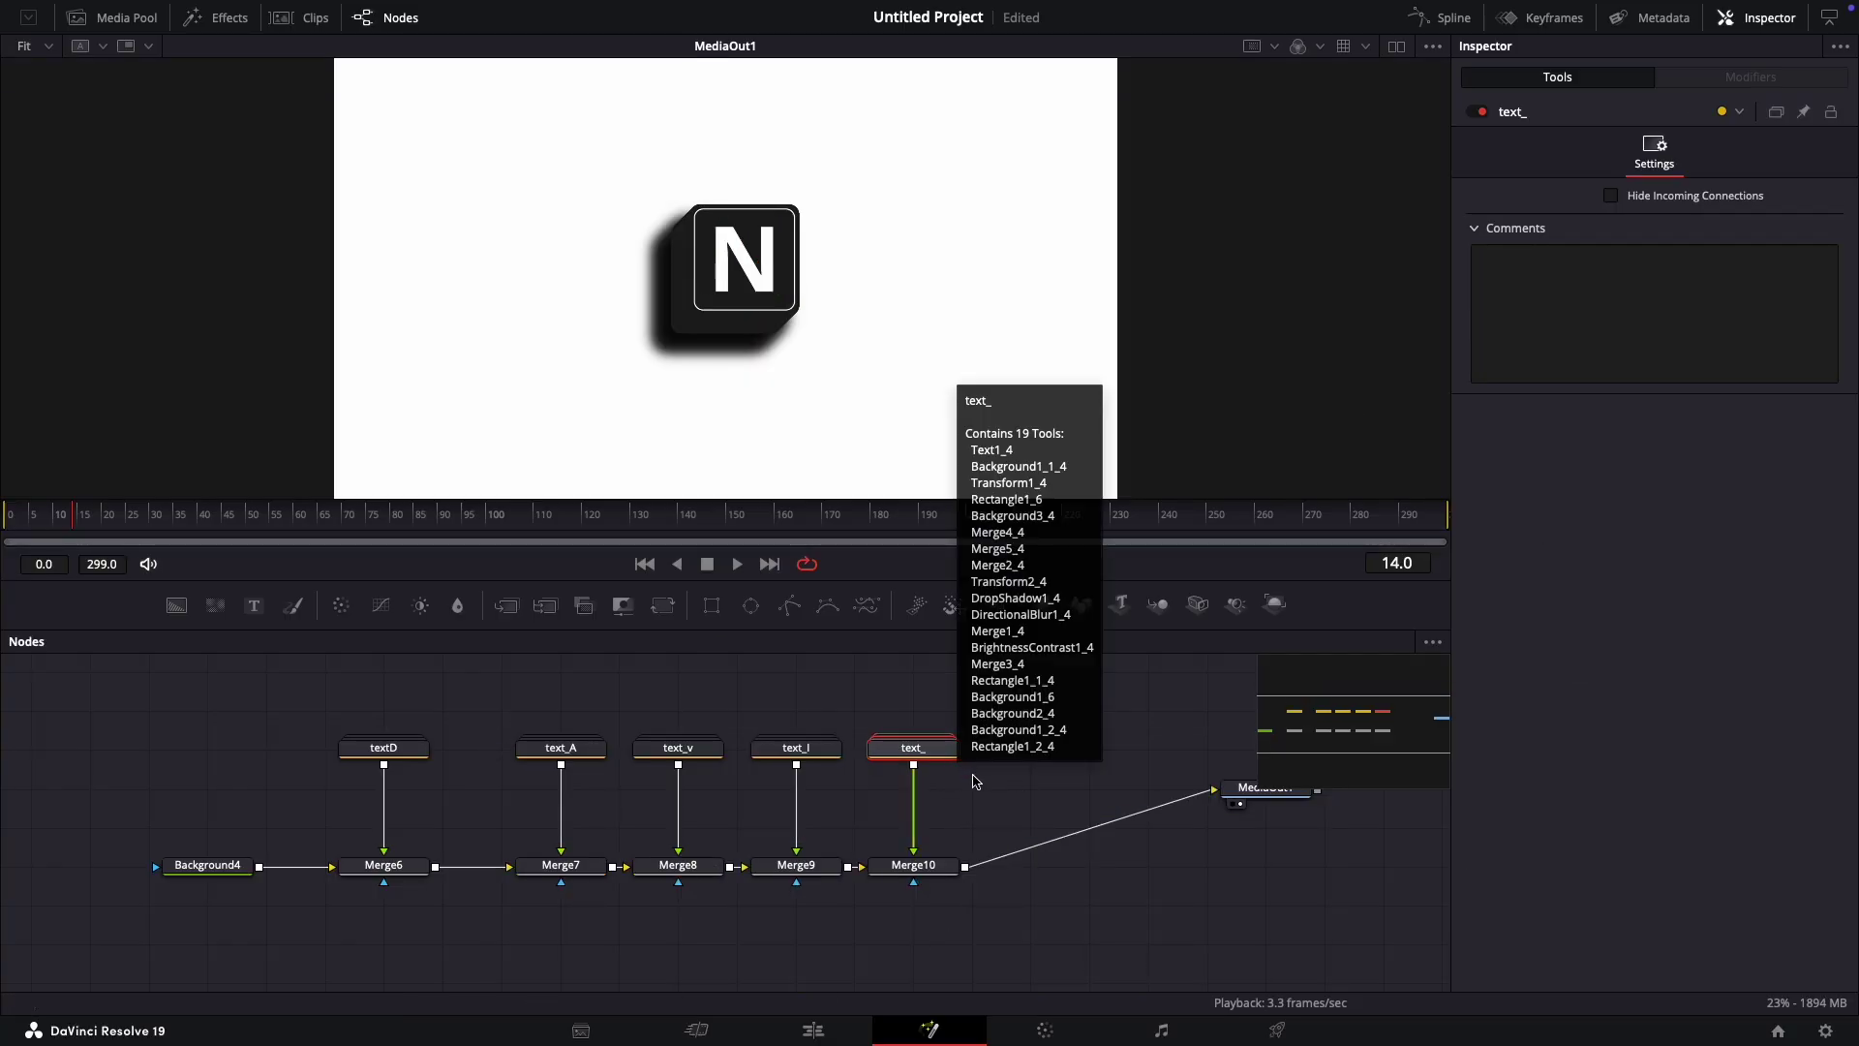
key(ctrl+v)
key(F2)
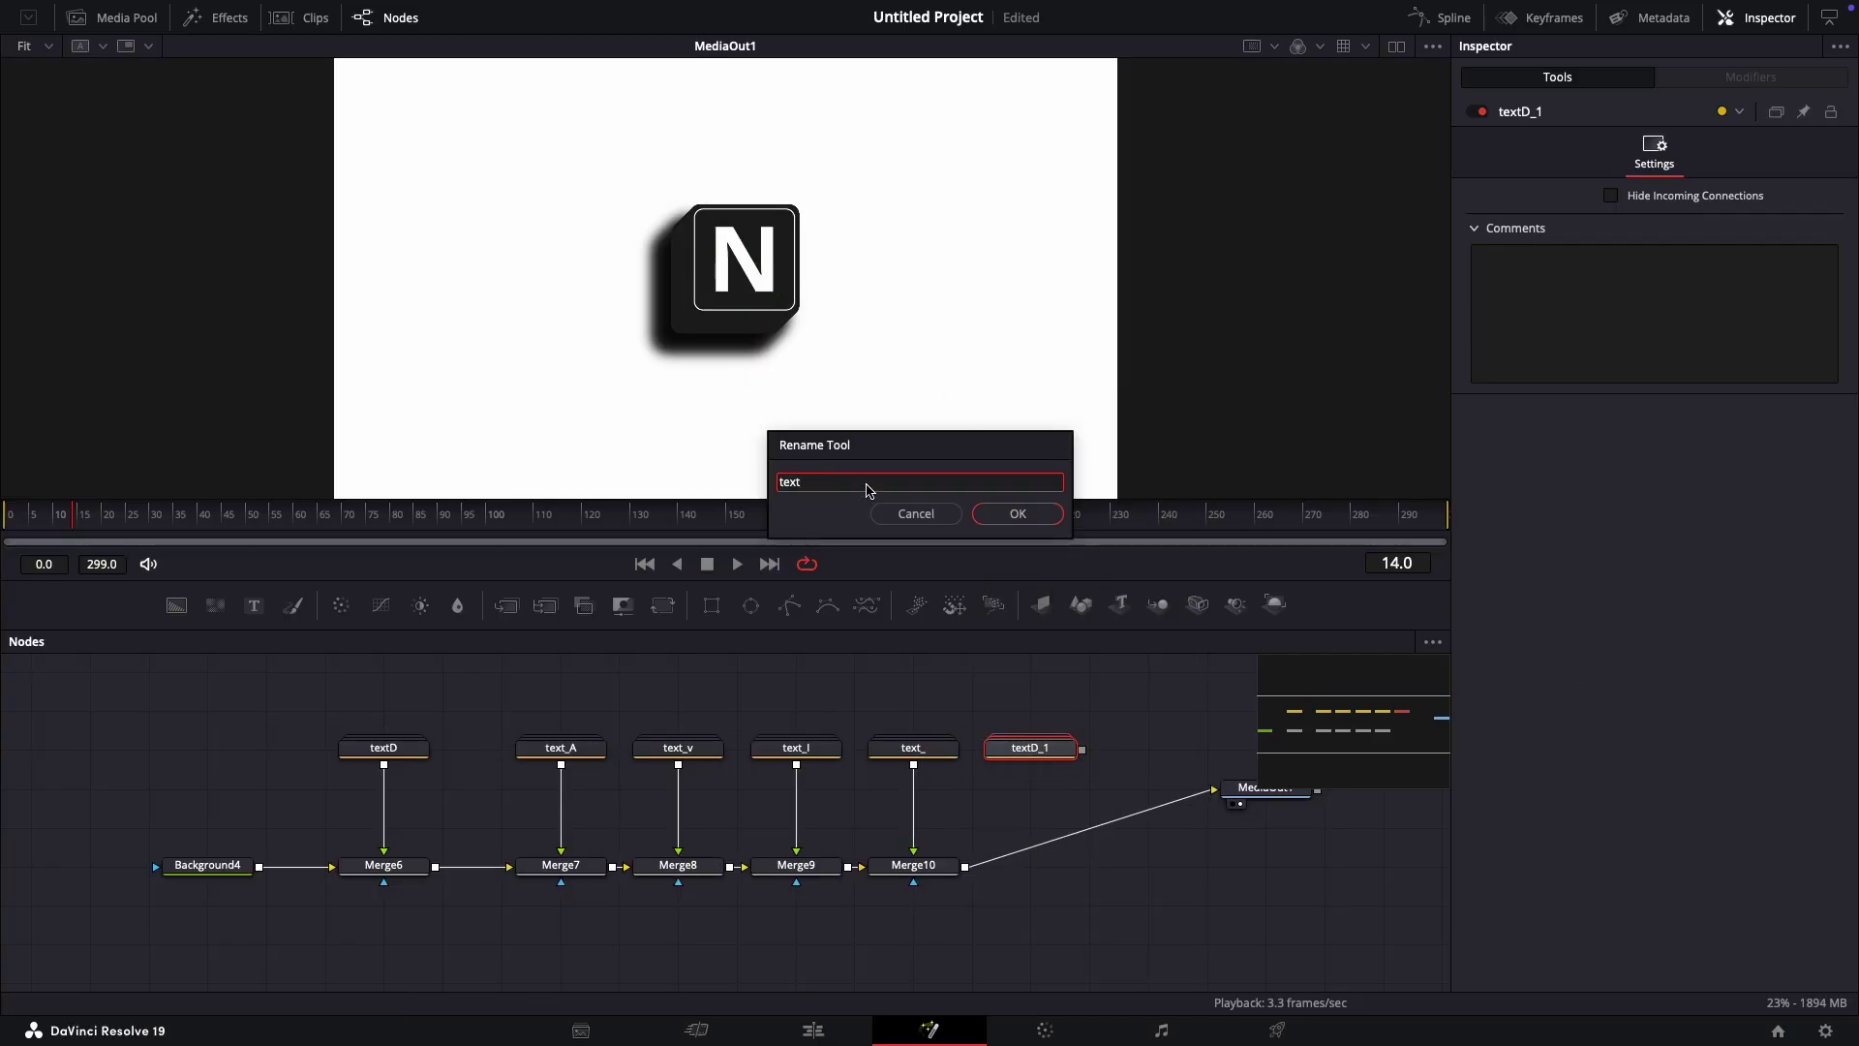
text(_c)
Step: Name the pasted copy text_c and merge it into the chain after Merge10
key(Return)
key(1)
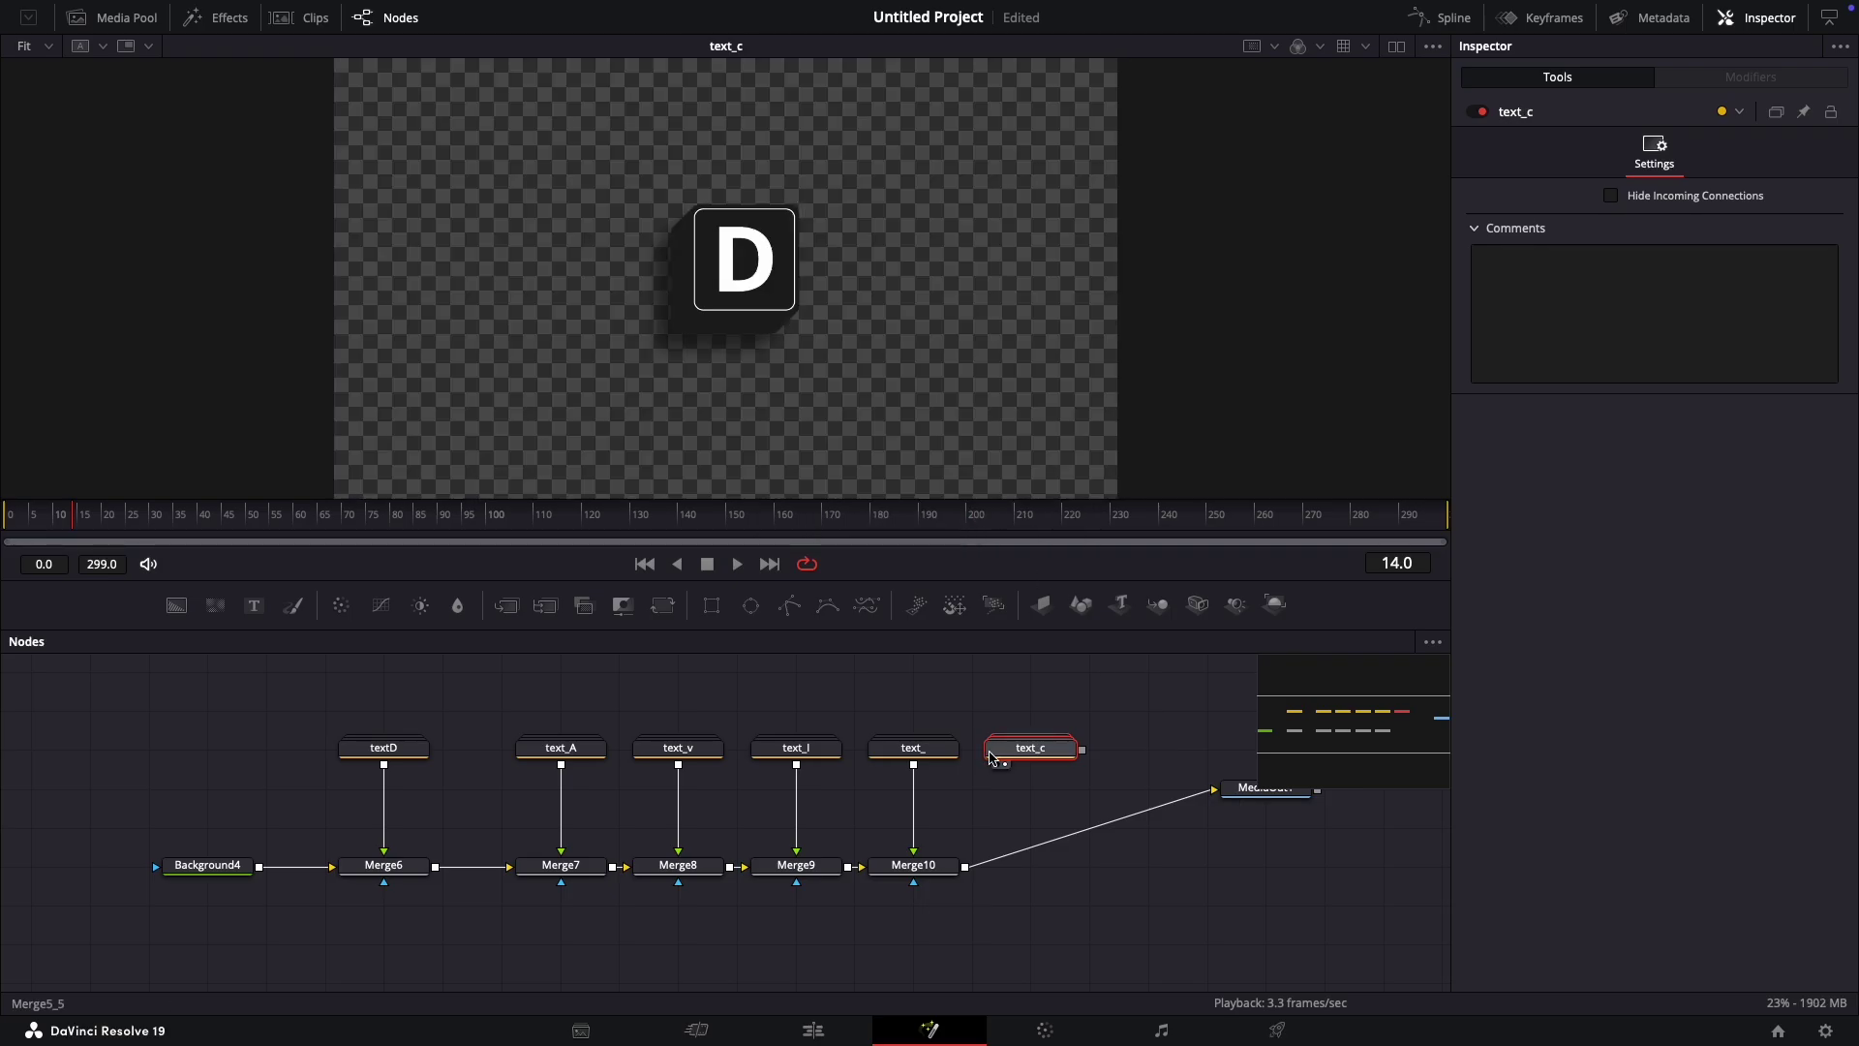
drag(1082, 748, 1240, 810)
click(1238, 804)
click(1030, 748)
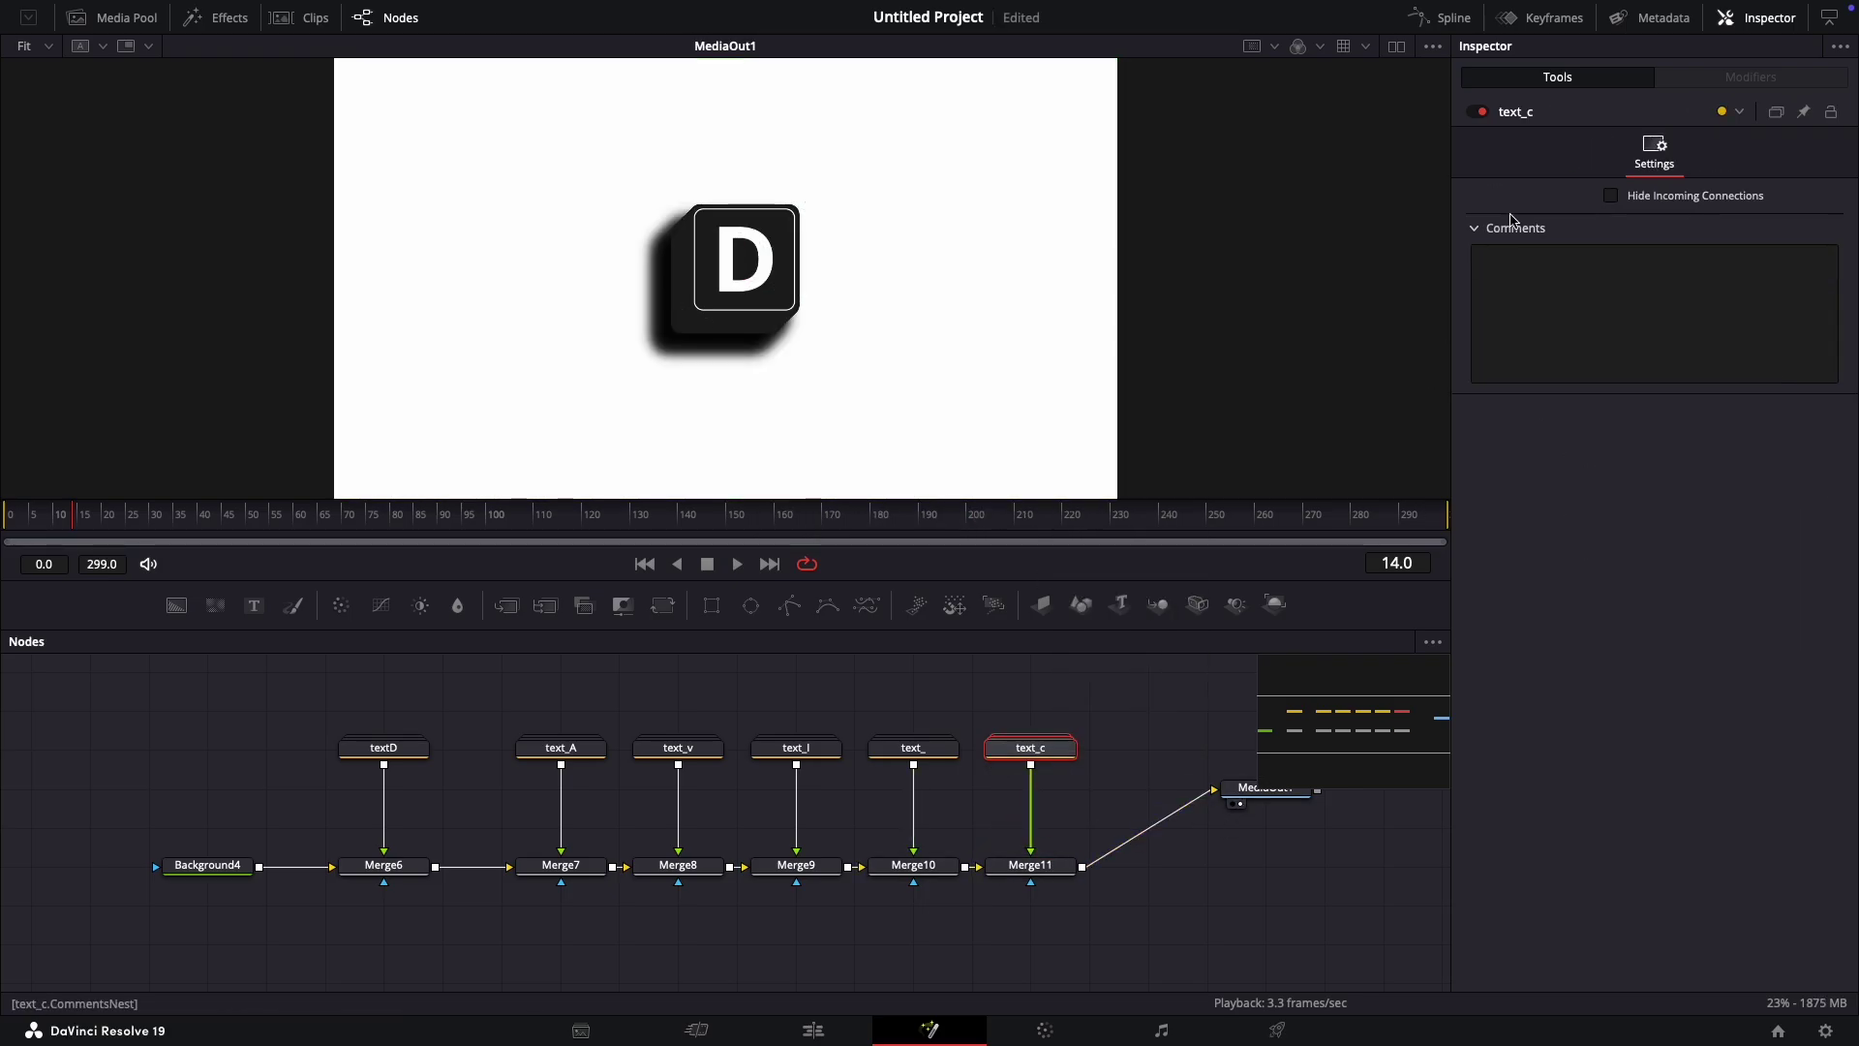
Step: Change the text_c key's letter from D to C and collapse the group
click(1516, 229)
key(ctrl+e)
click(1383, 795)
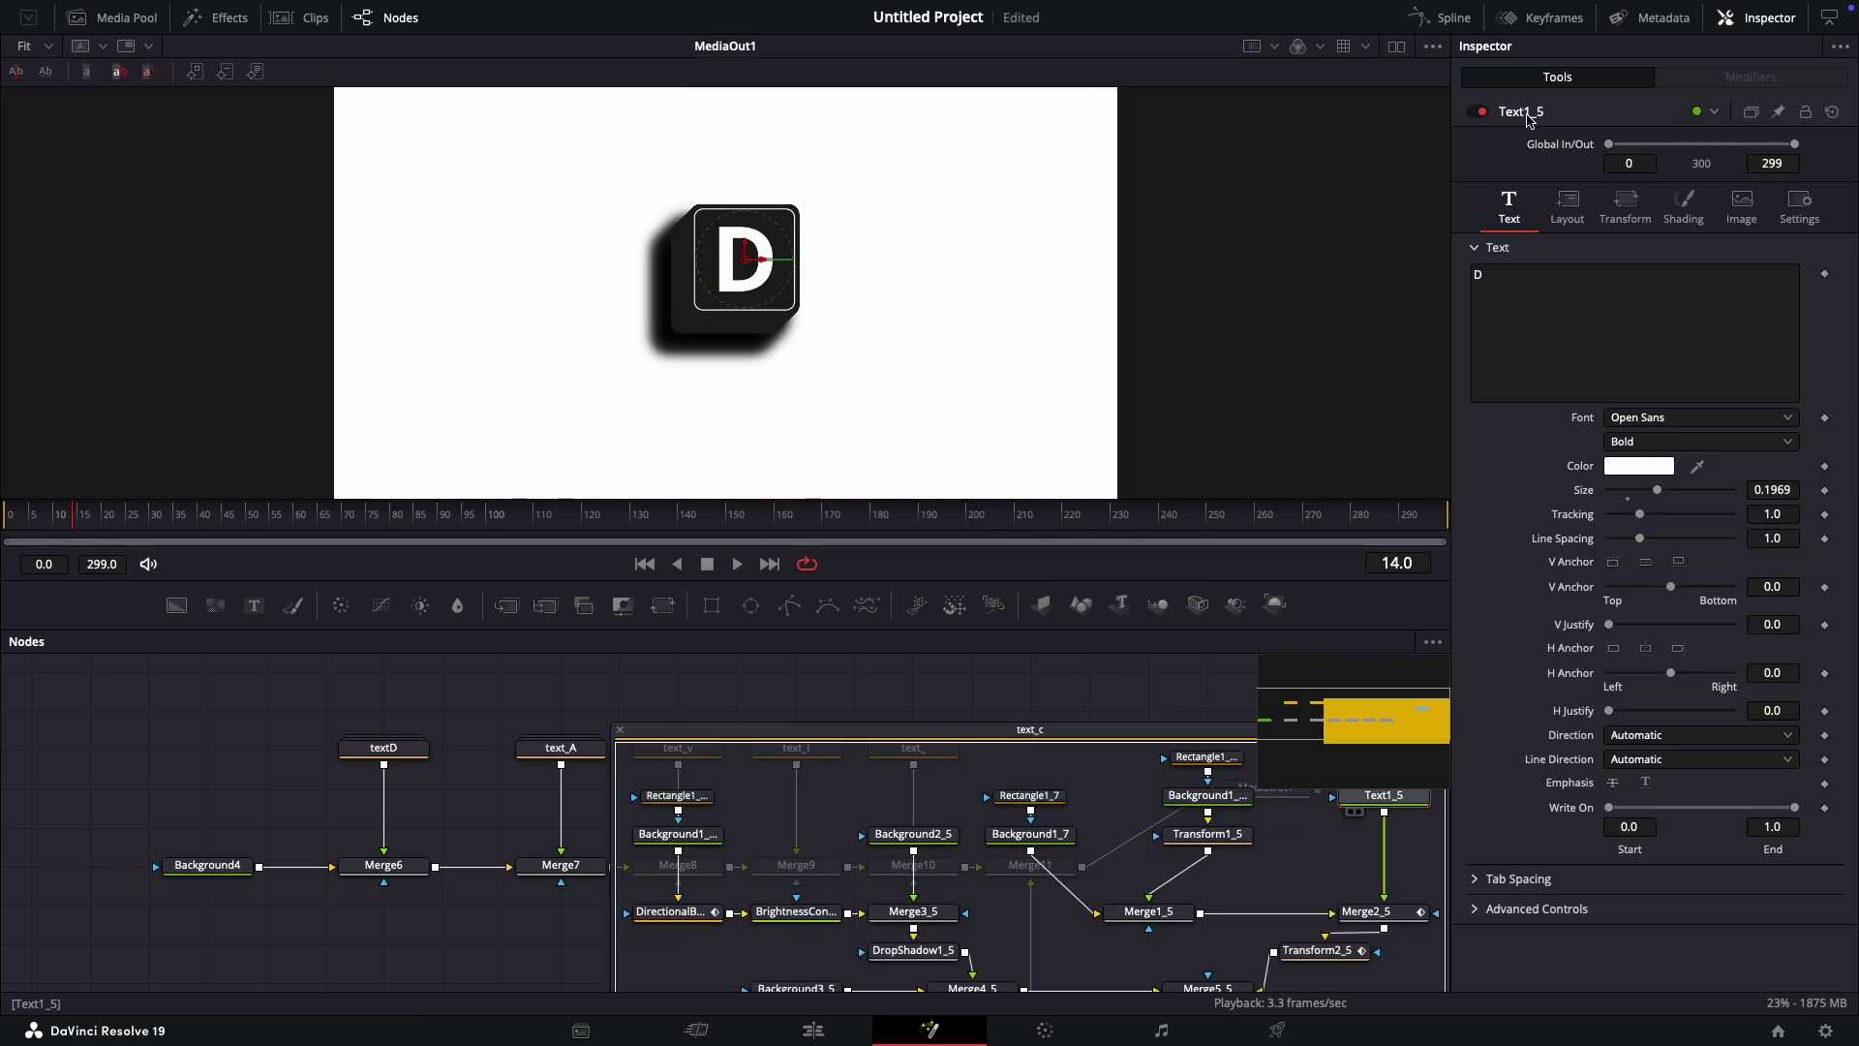
triple_click(1517, 298)
key(BackSpace)
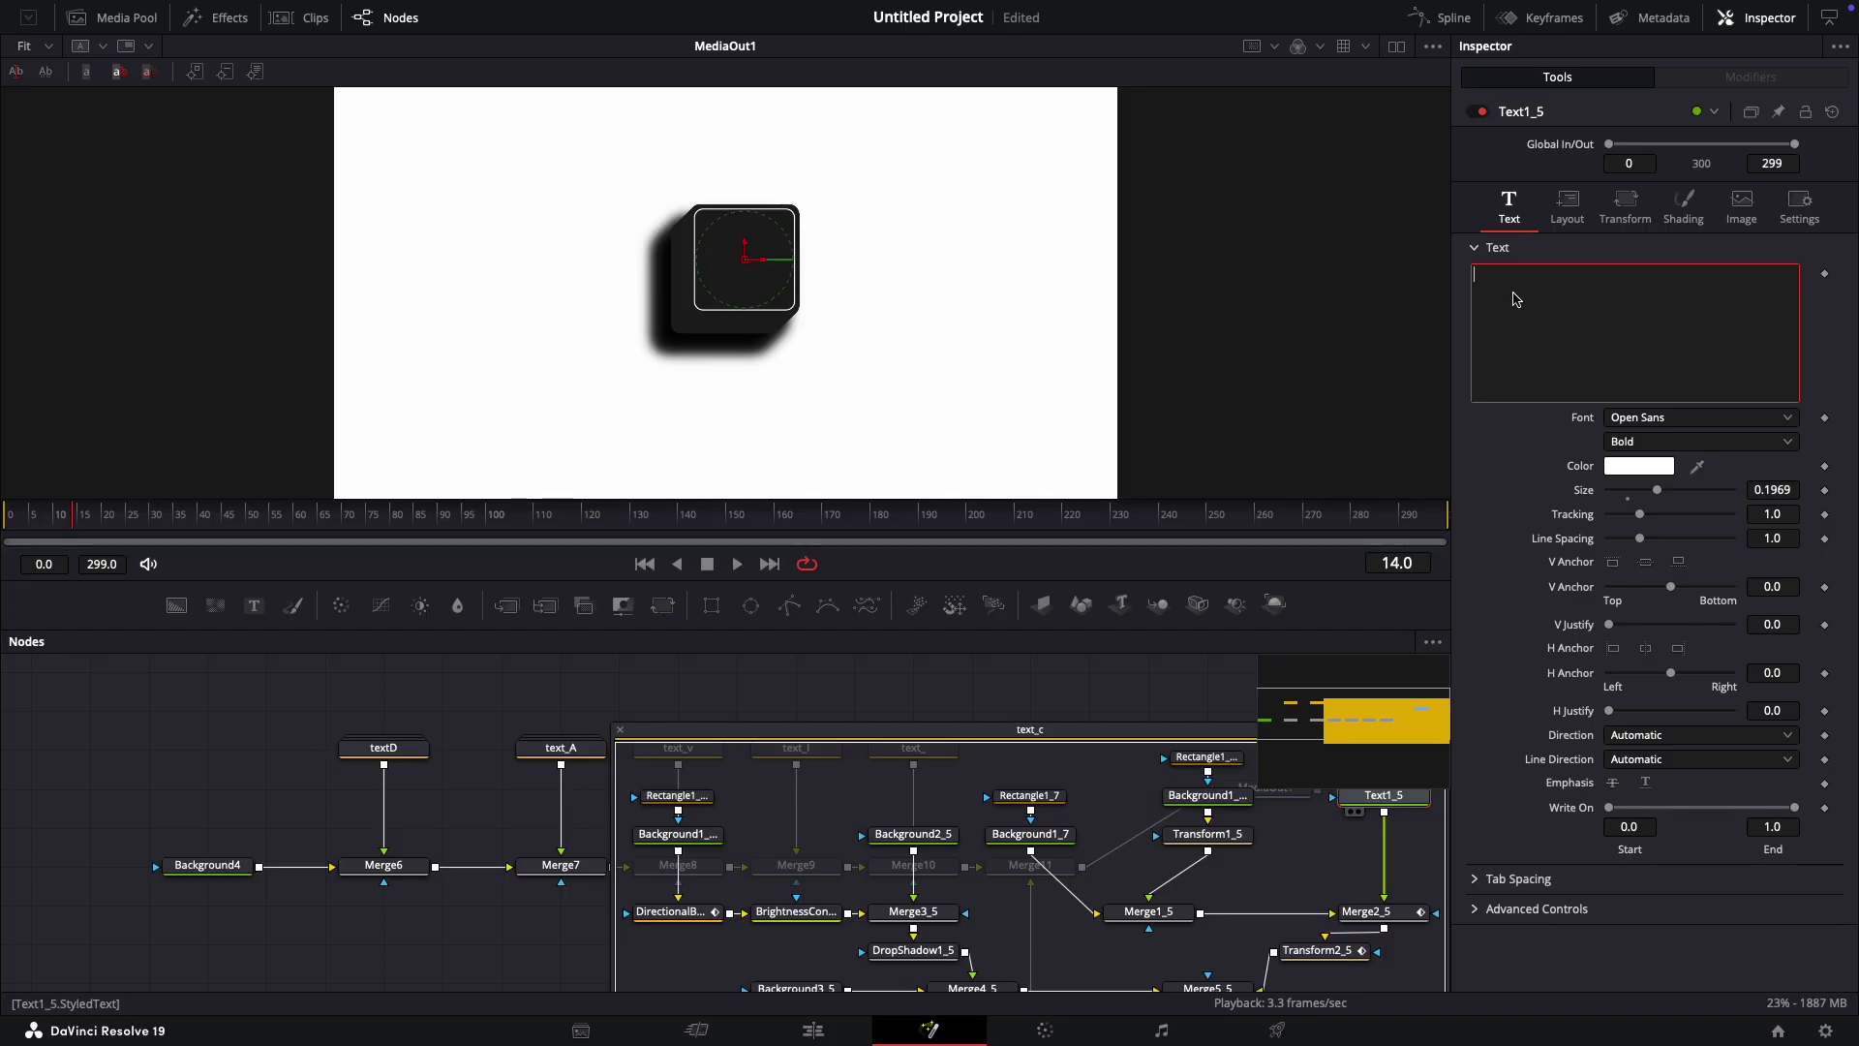
text(C)
click(620, 729)
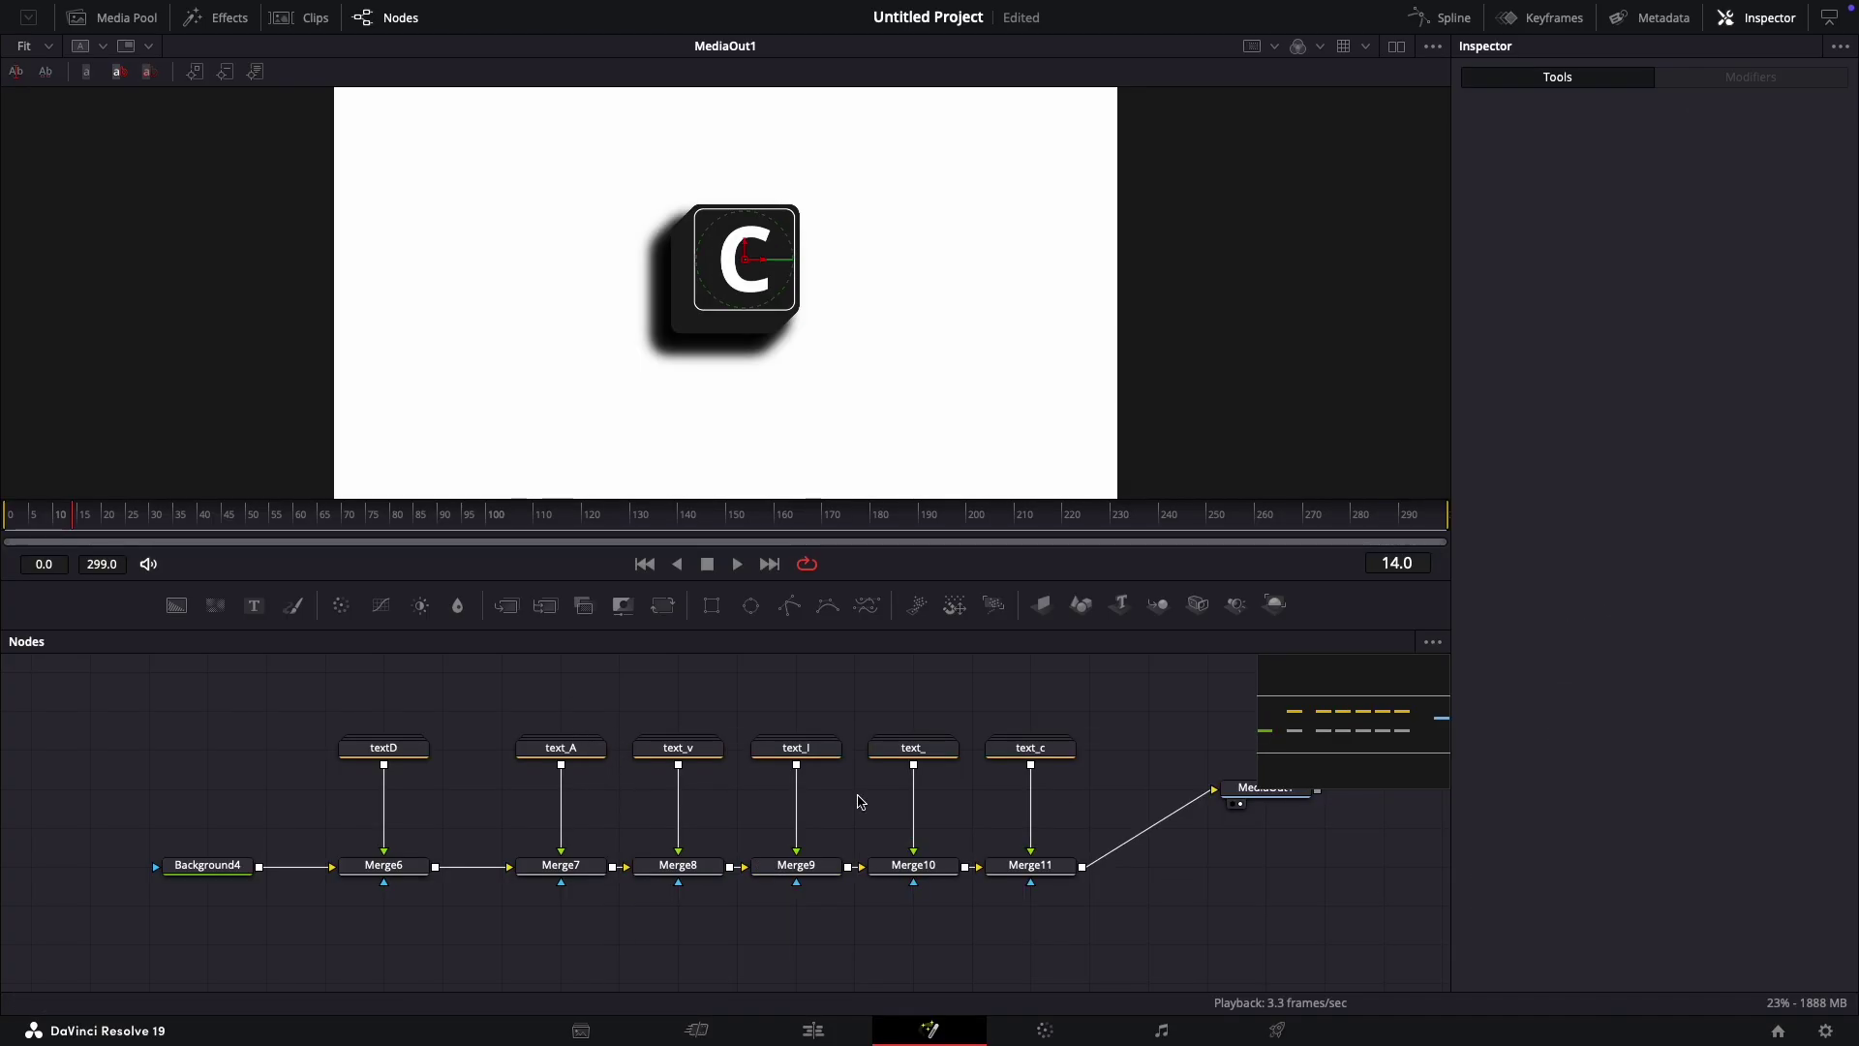
Step: Paste another copy of the D key group, keeping the name textD_1
right_click(1162, 761)
click(1201, 733)
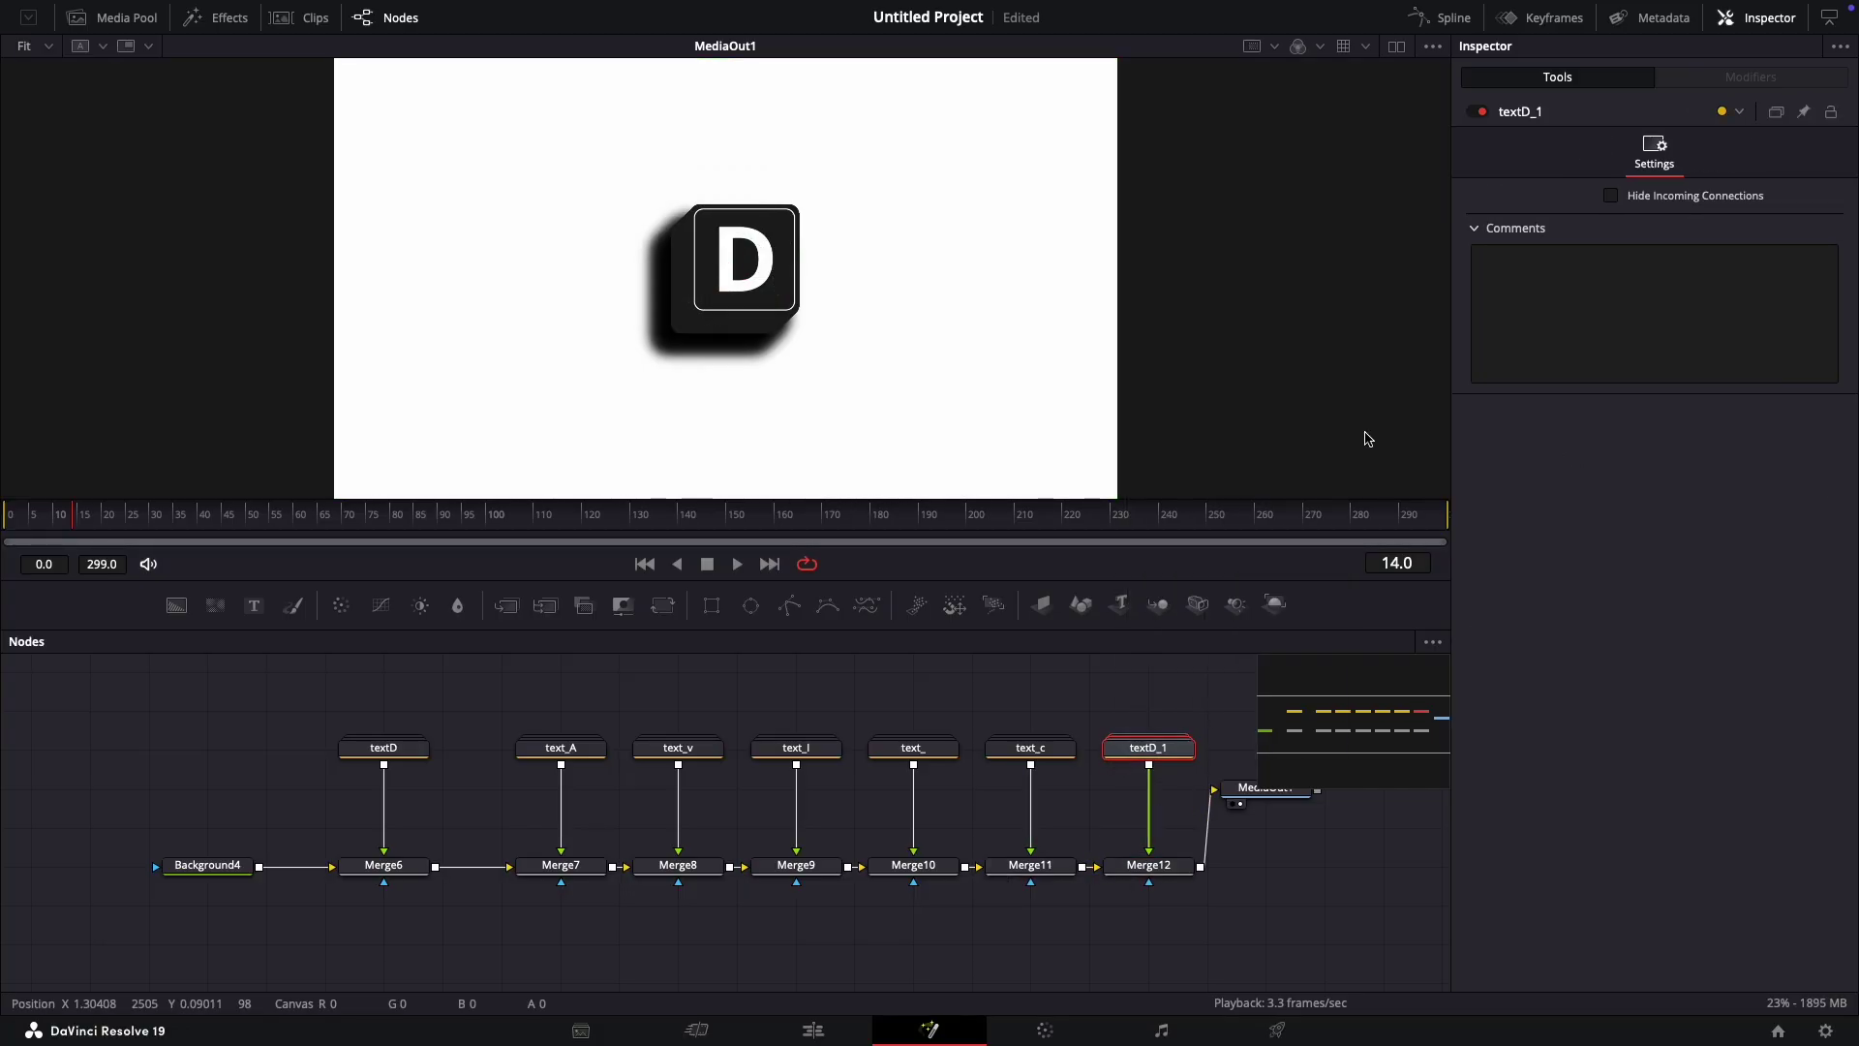
key(F2)
text(text_I)
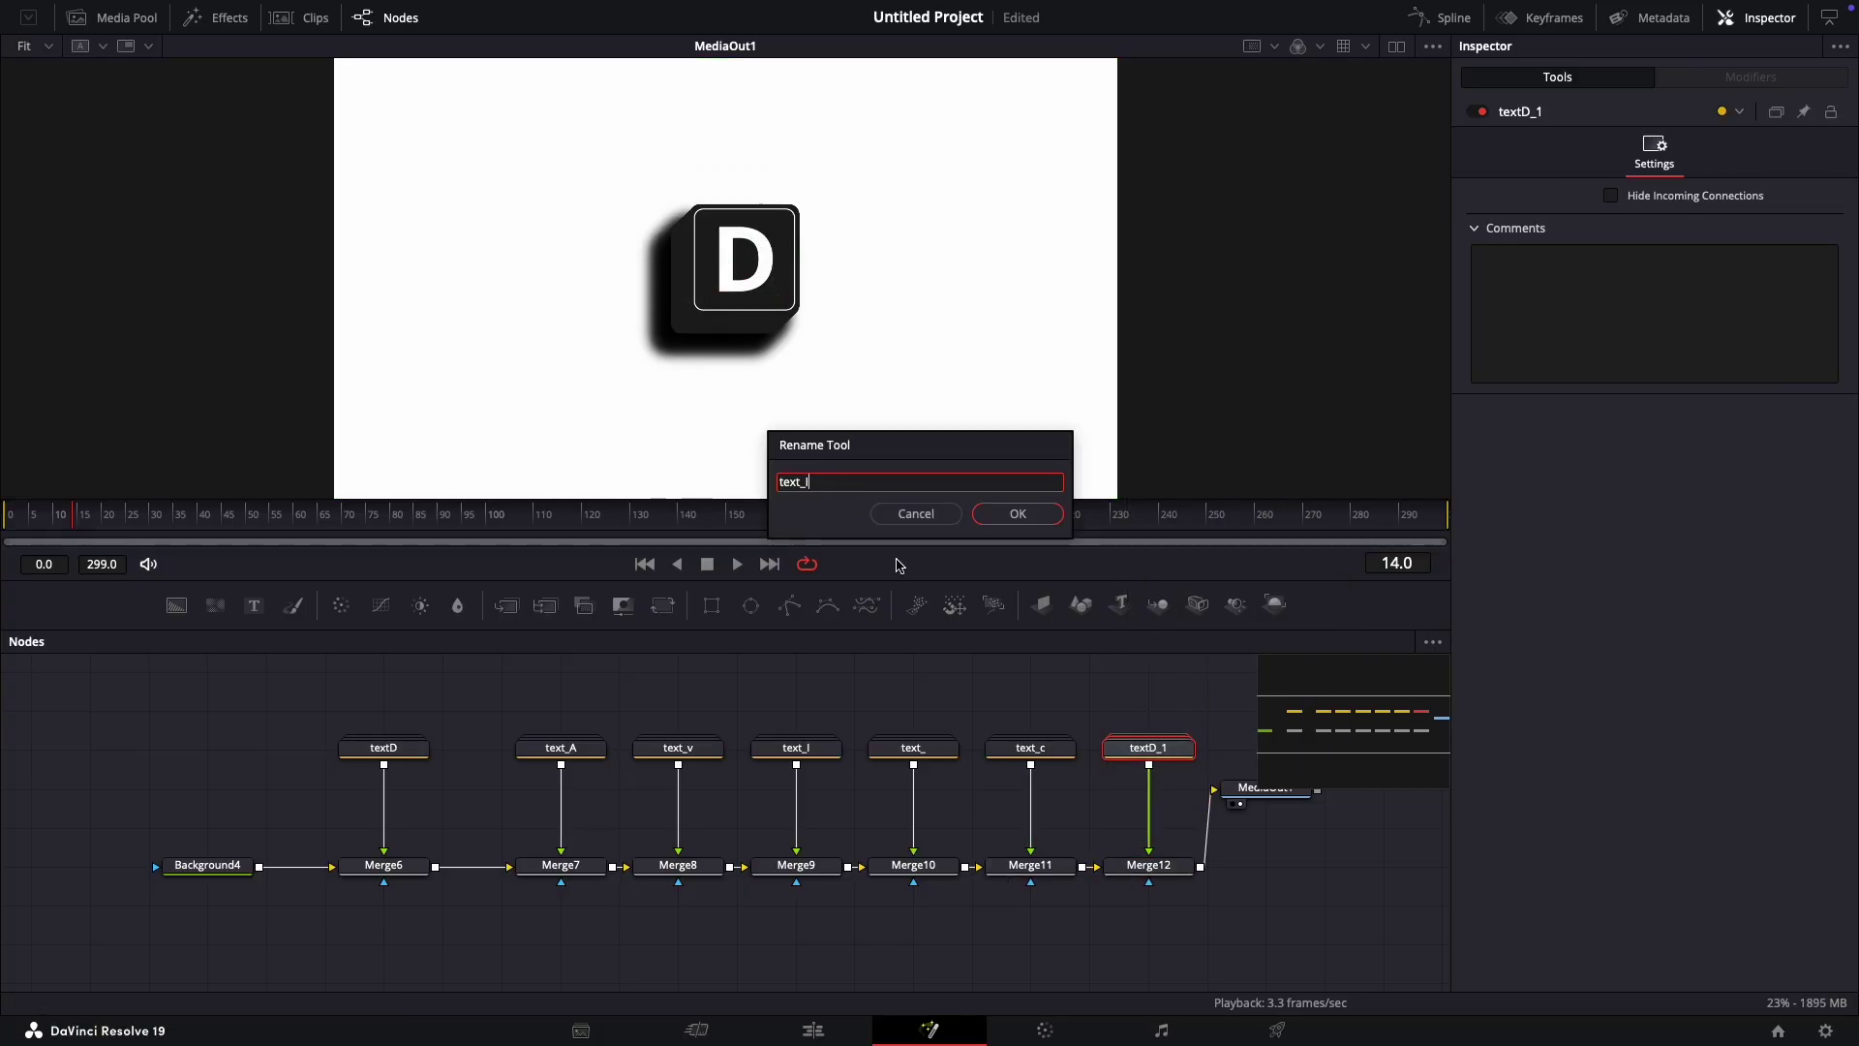
key(Escape)
double_click(1149, 747)
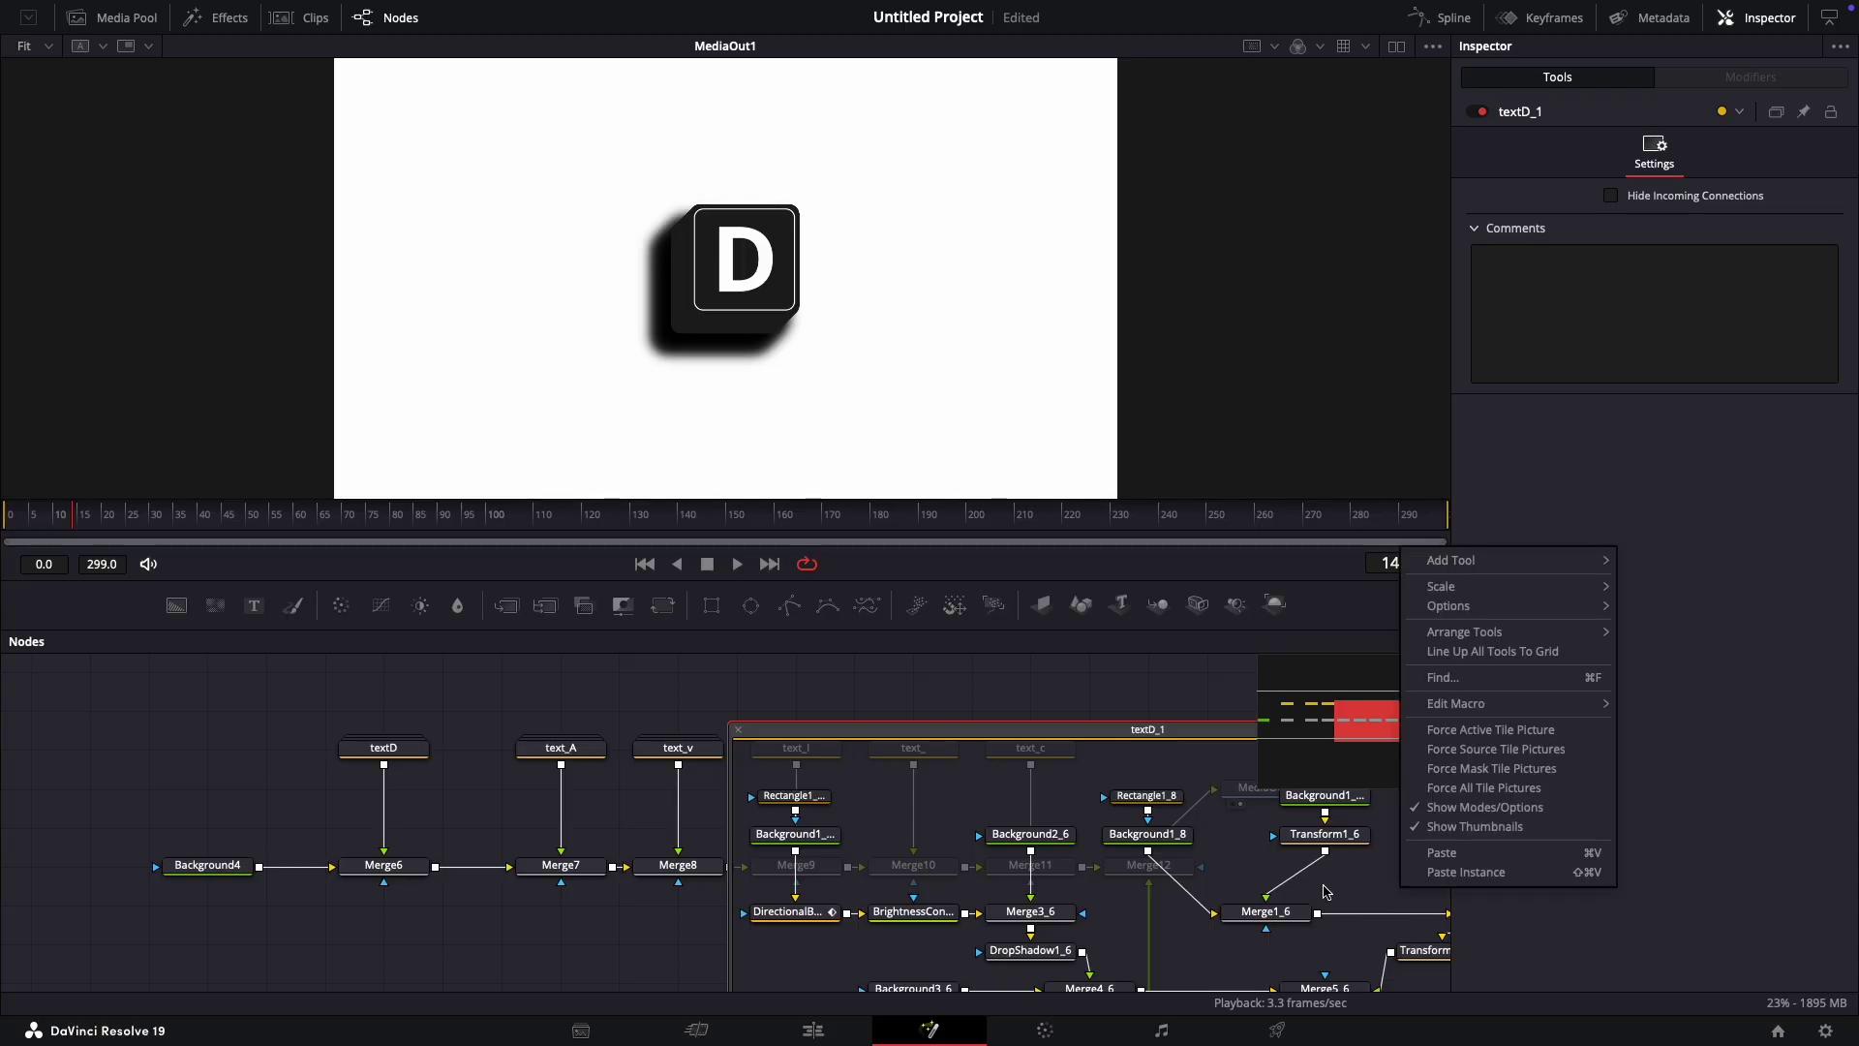
right_click(1395, 544)
key(Escape)
click(738, 733)
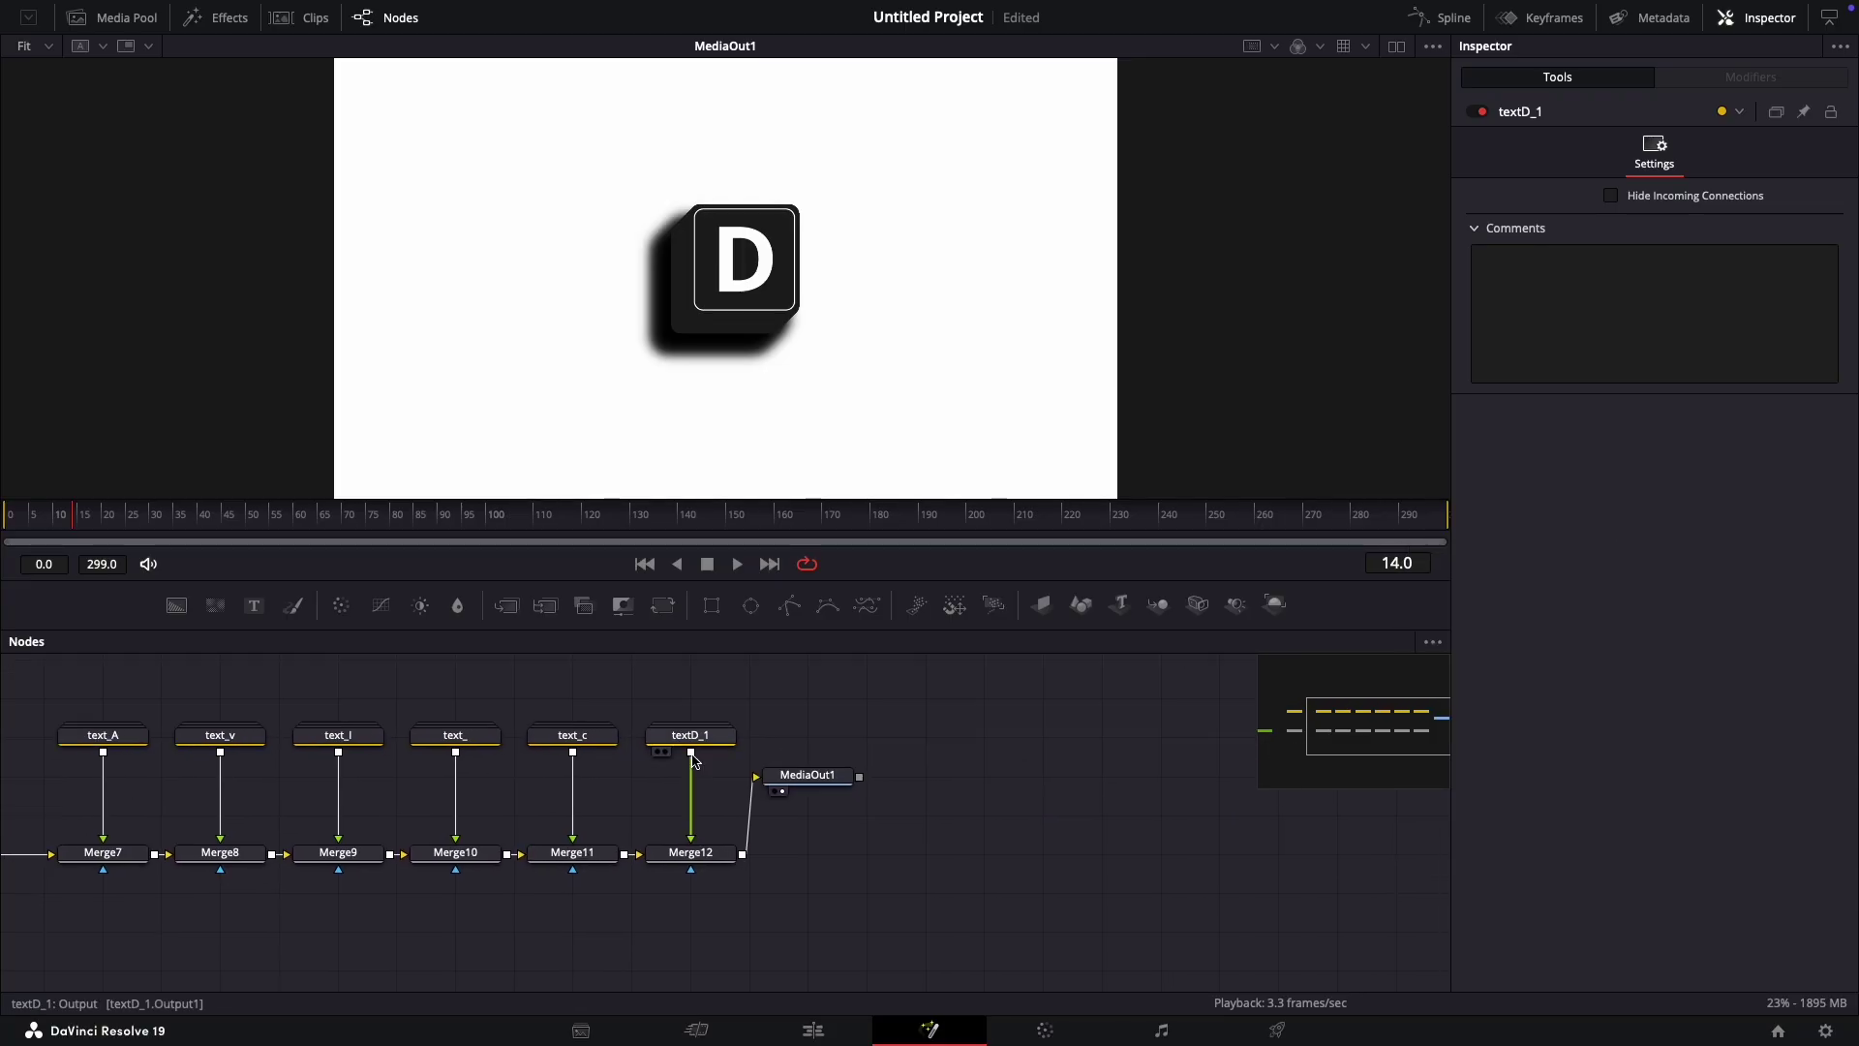
Step: Change the textD_1 key's letter from D to I
double_click(787, 777)
click(1043, 783)
click(1517, 378)
key(ctrl+a)
key(BackSpace)
text(i)
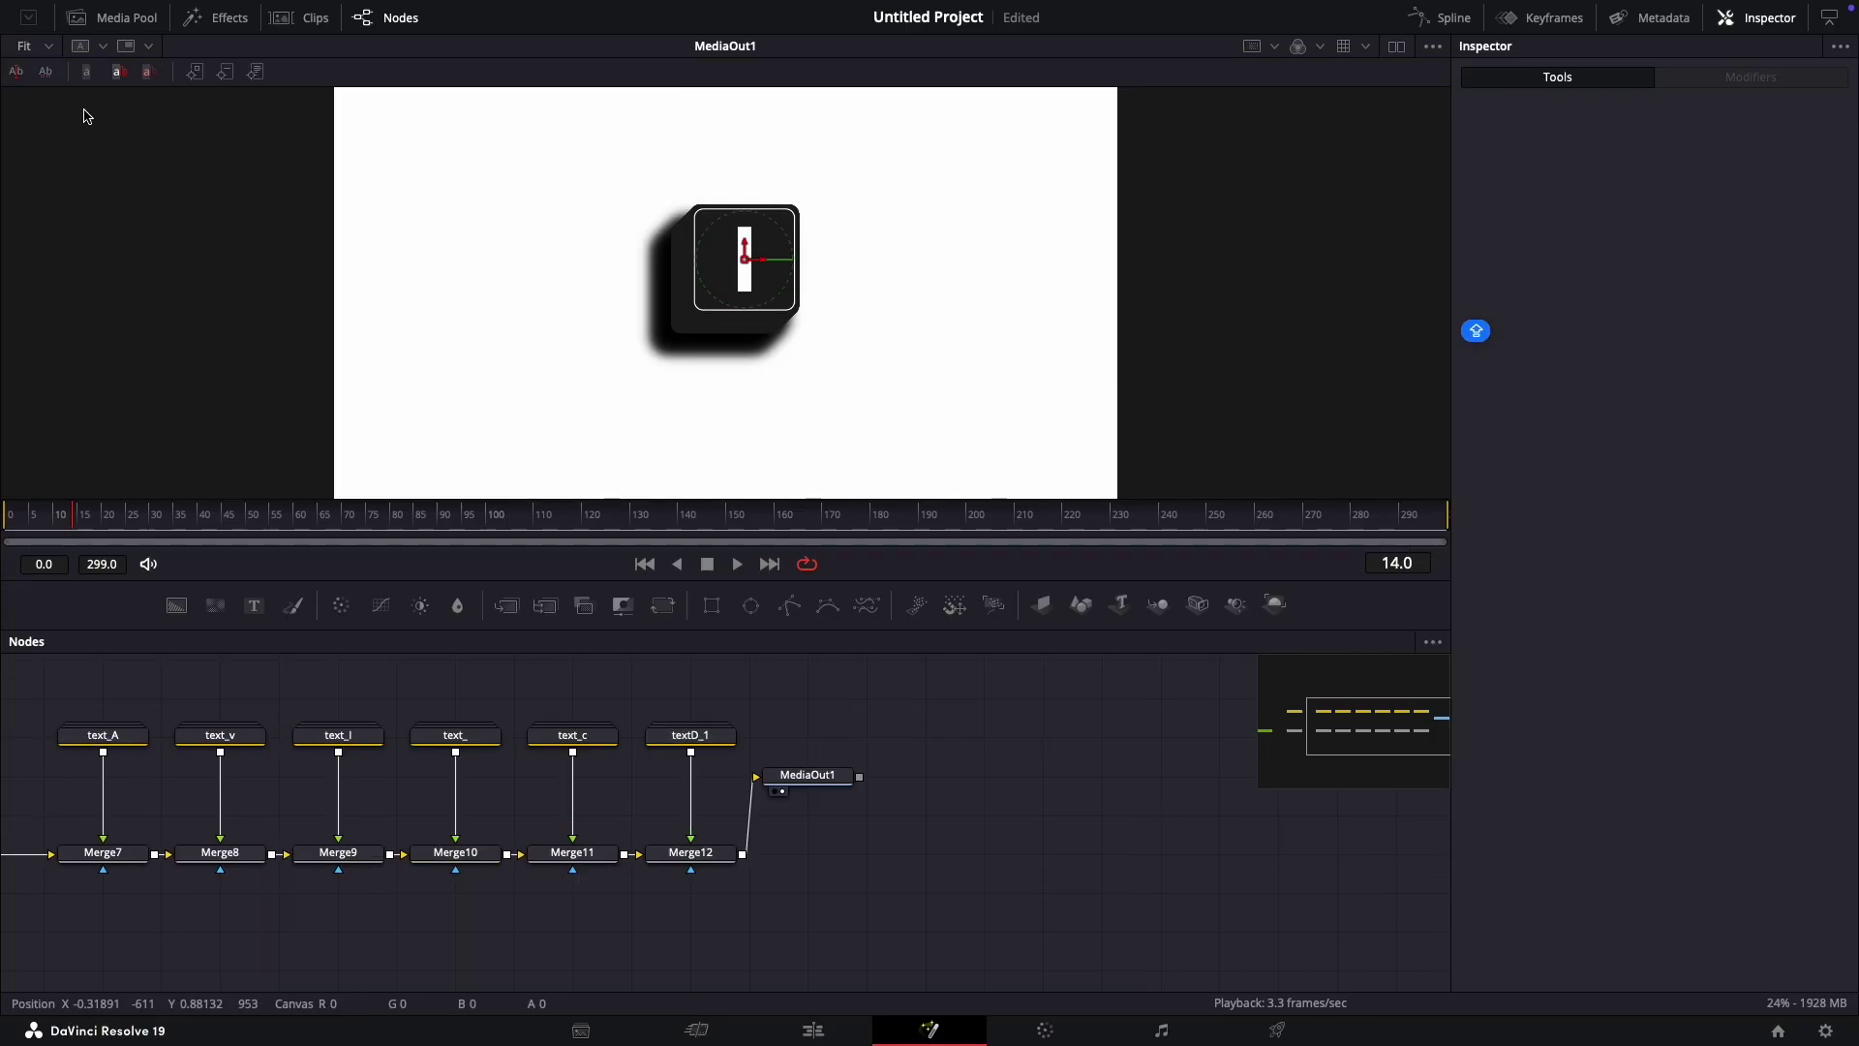
right_click(472, 242)
Step: Turn on Guides > Show Guides in the viewer, then select the text_A key group
mouse_move(520, 293)
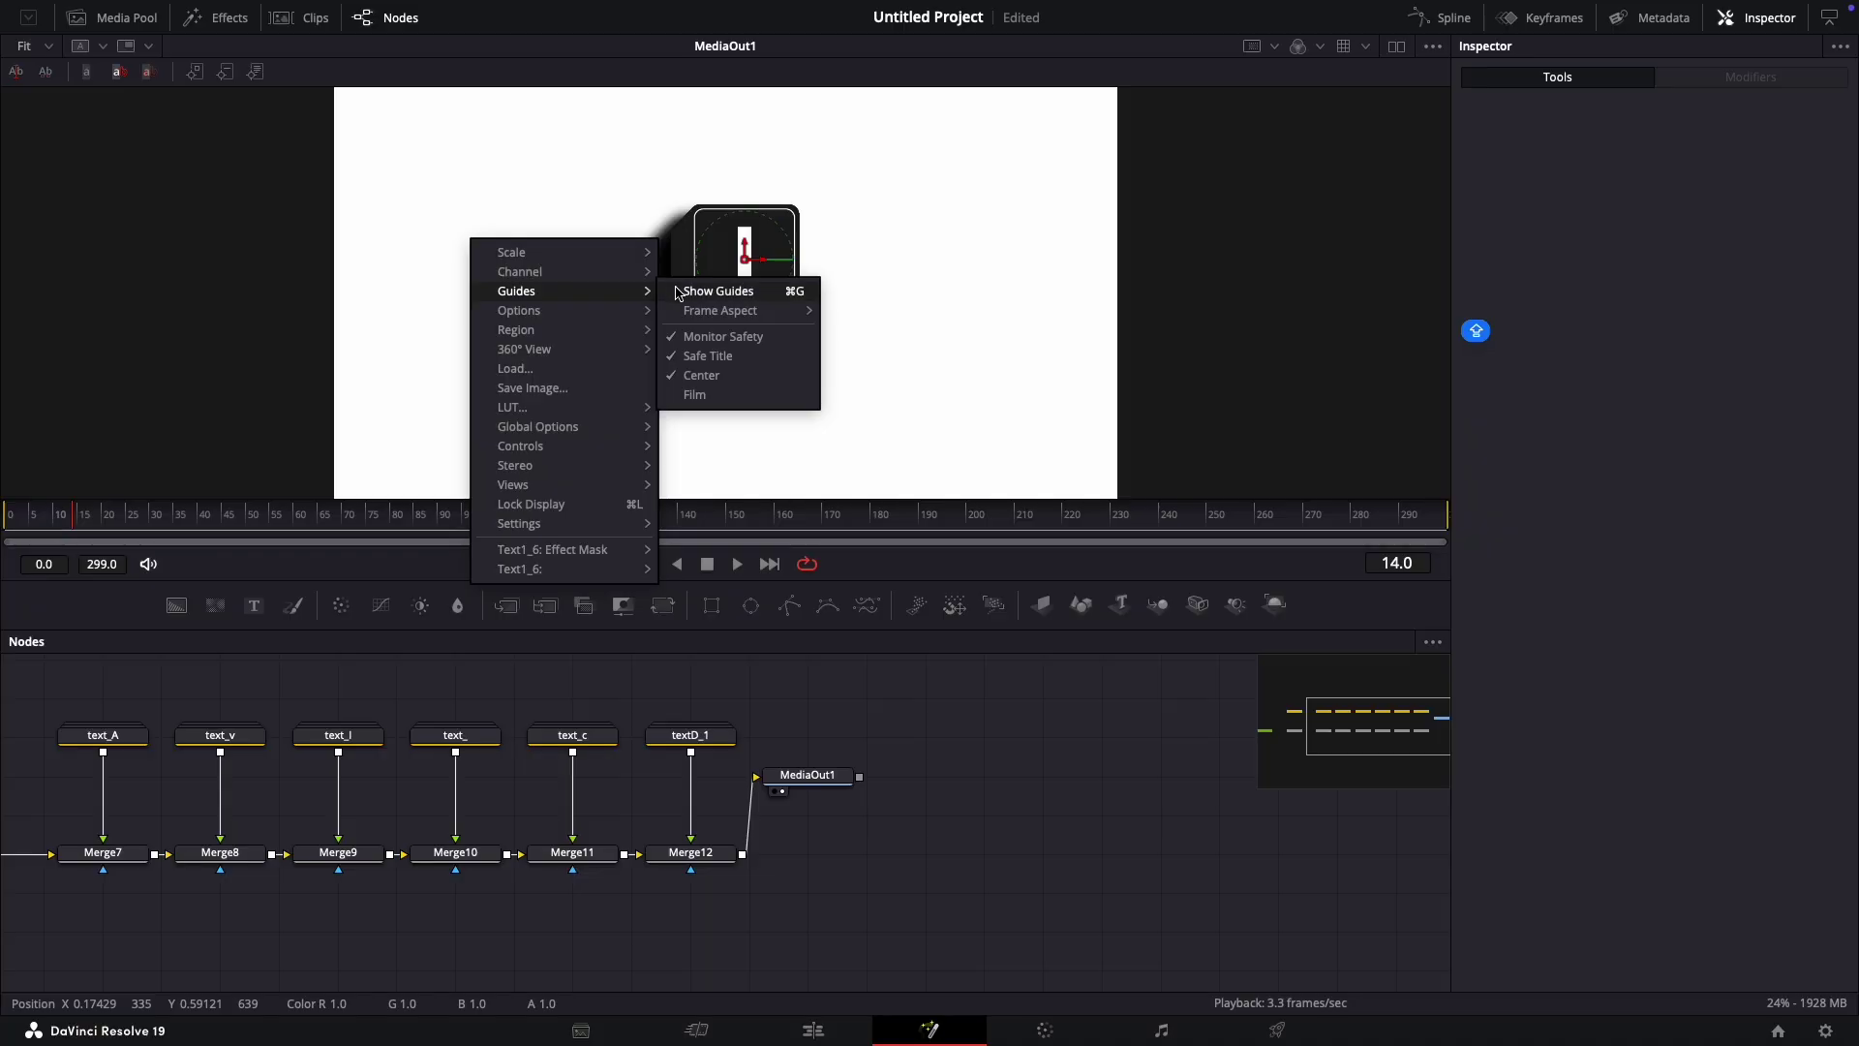
click(707, 289)
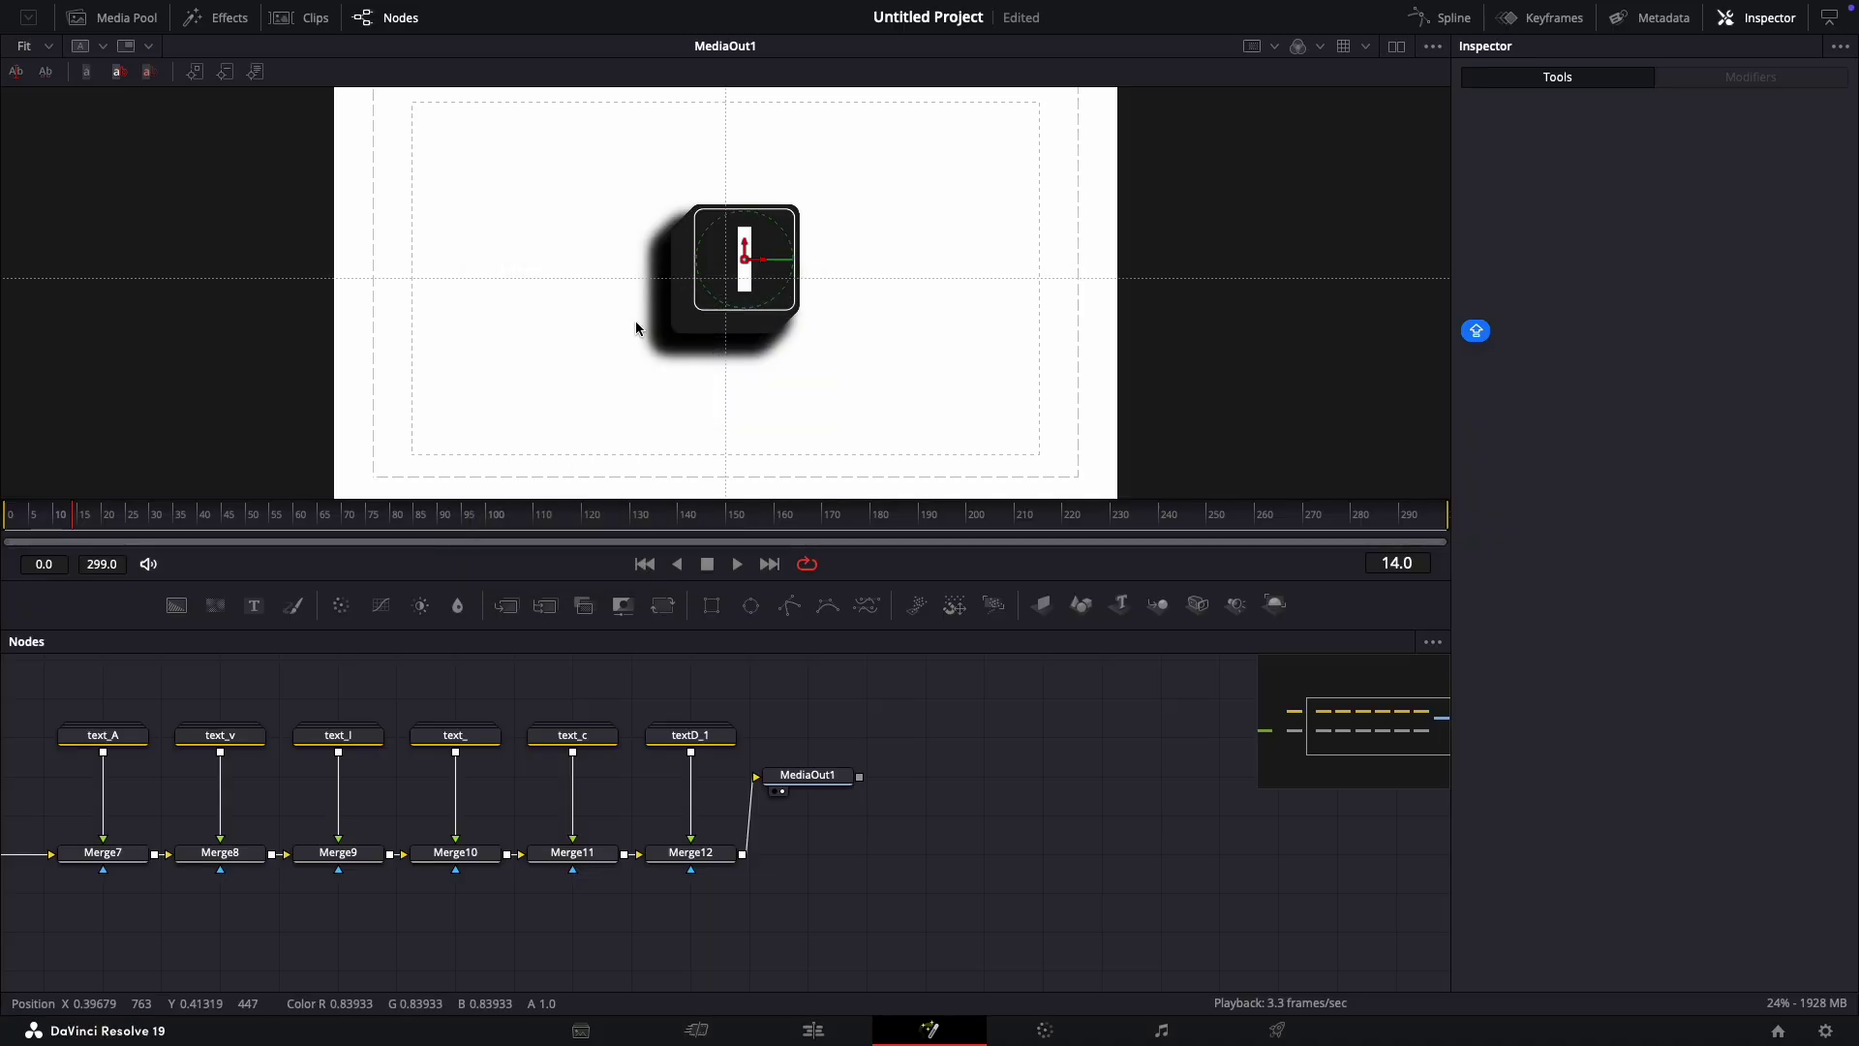
click(135, 749)
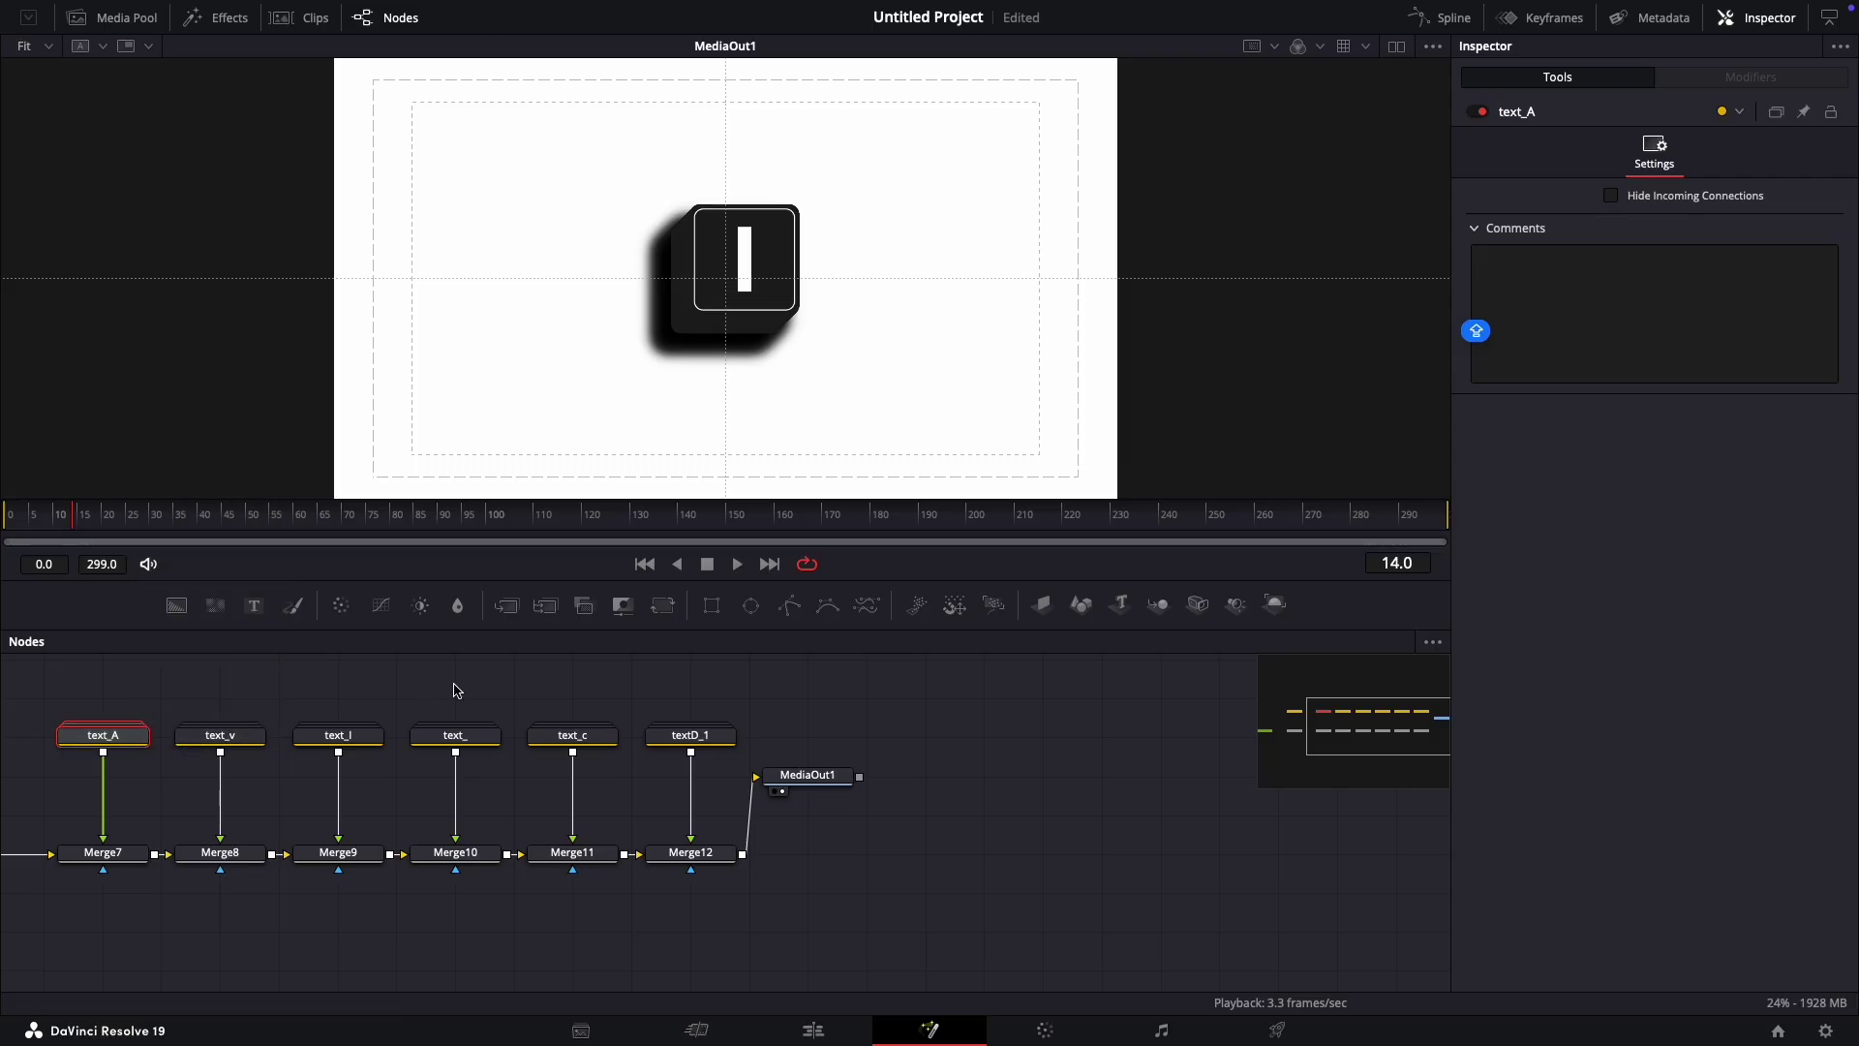
Step: Try a transform under text_A at 0.77 size, then delete it
click(656, 611)
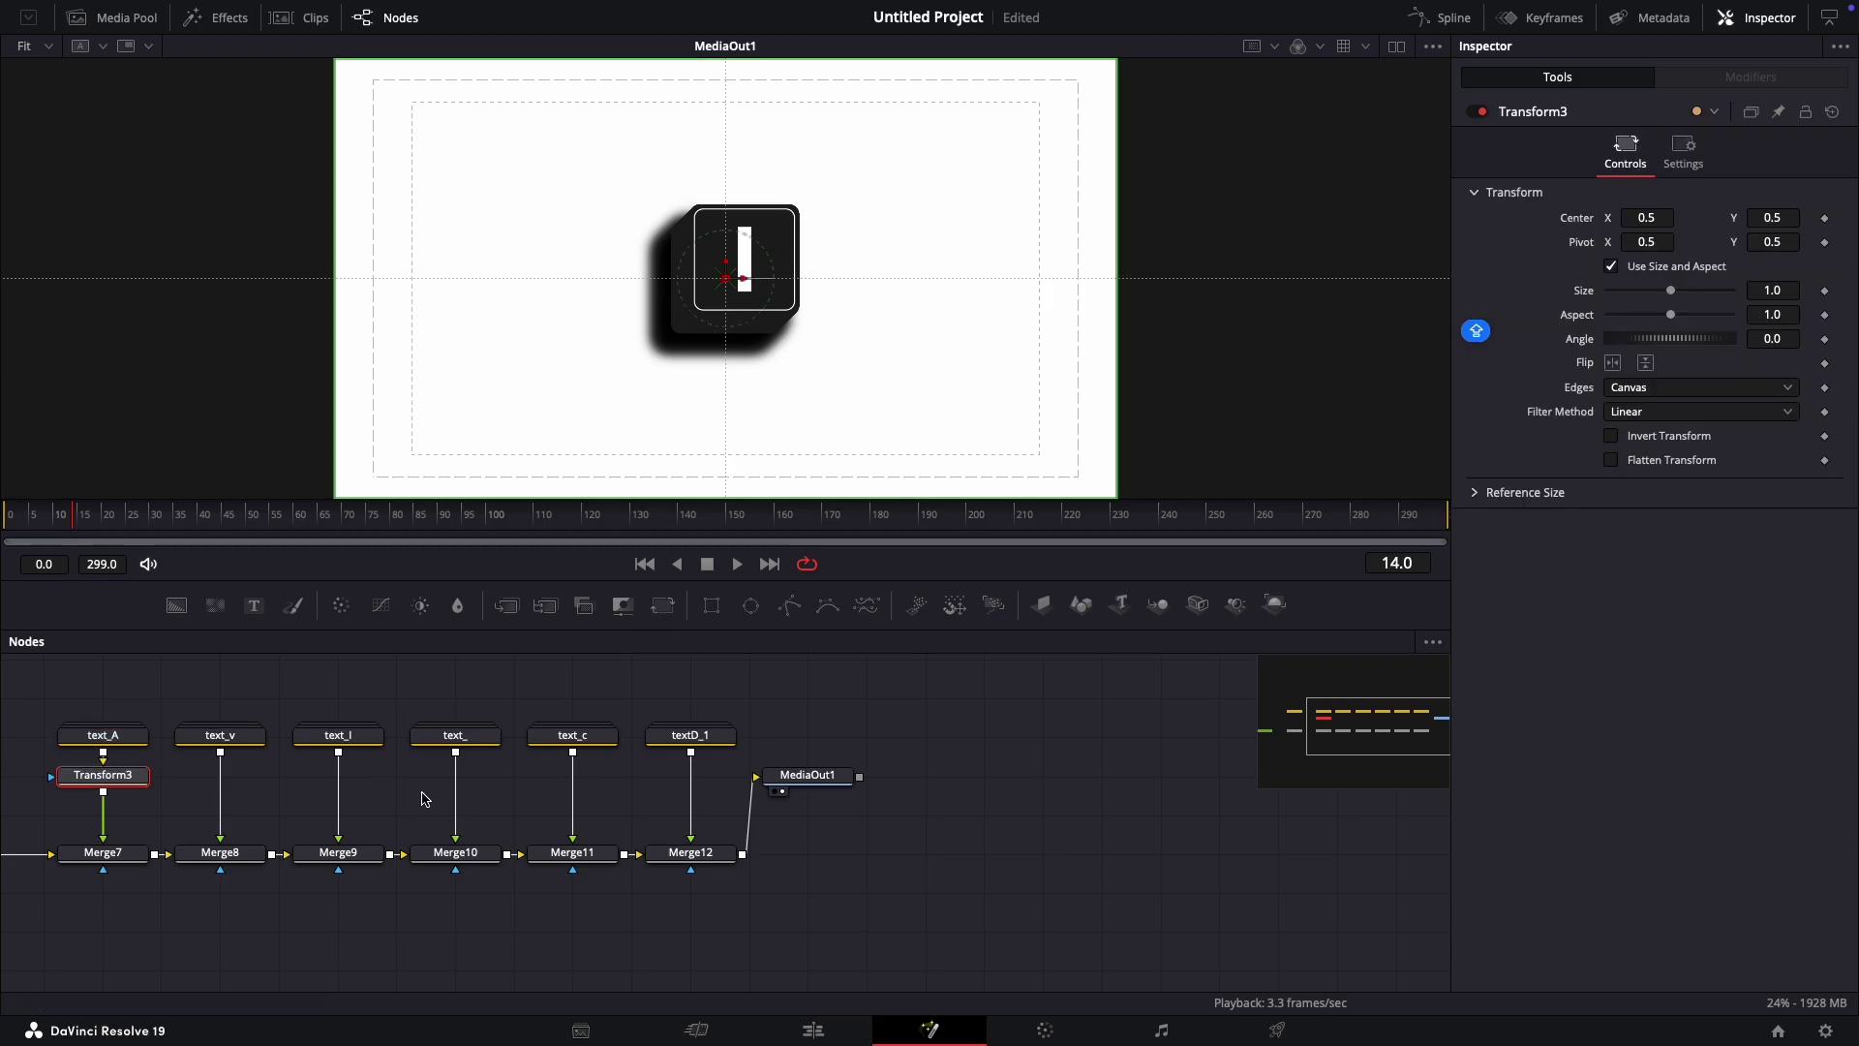
drag(1676, 294, 1661, 296)
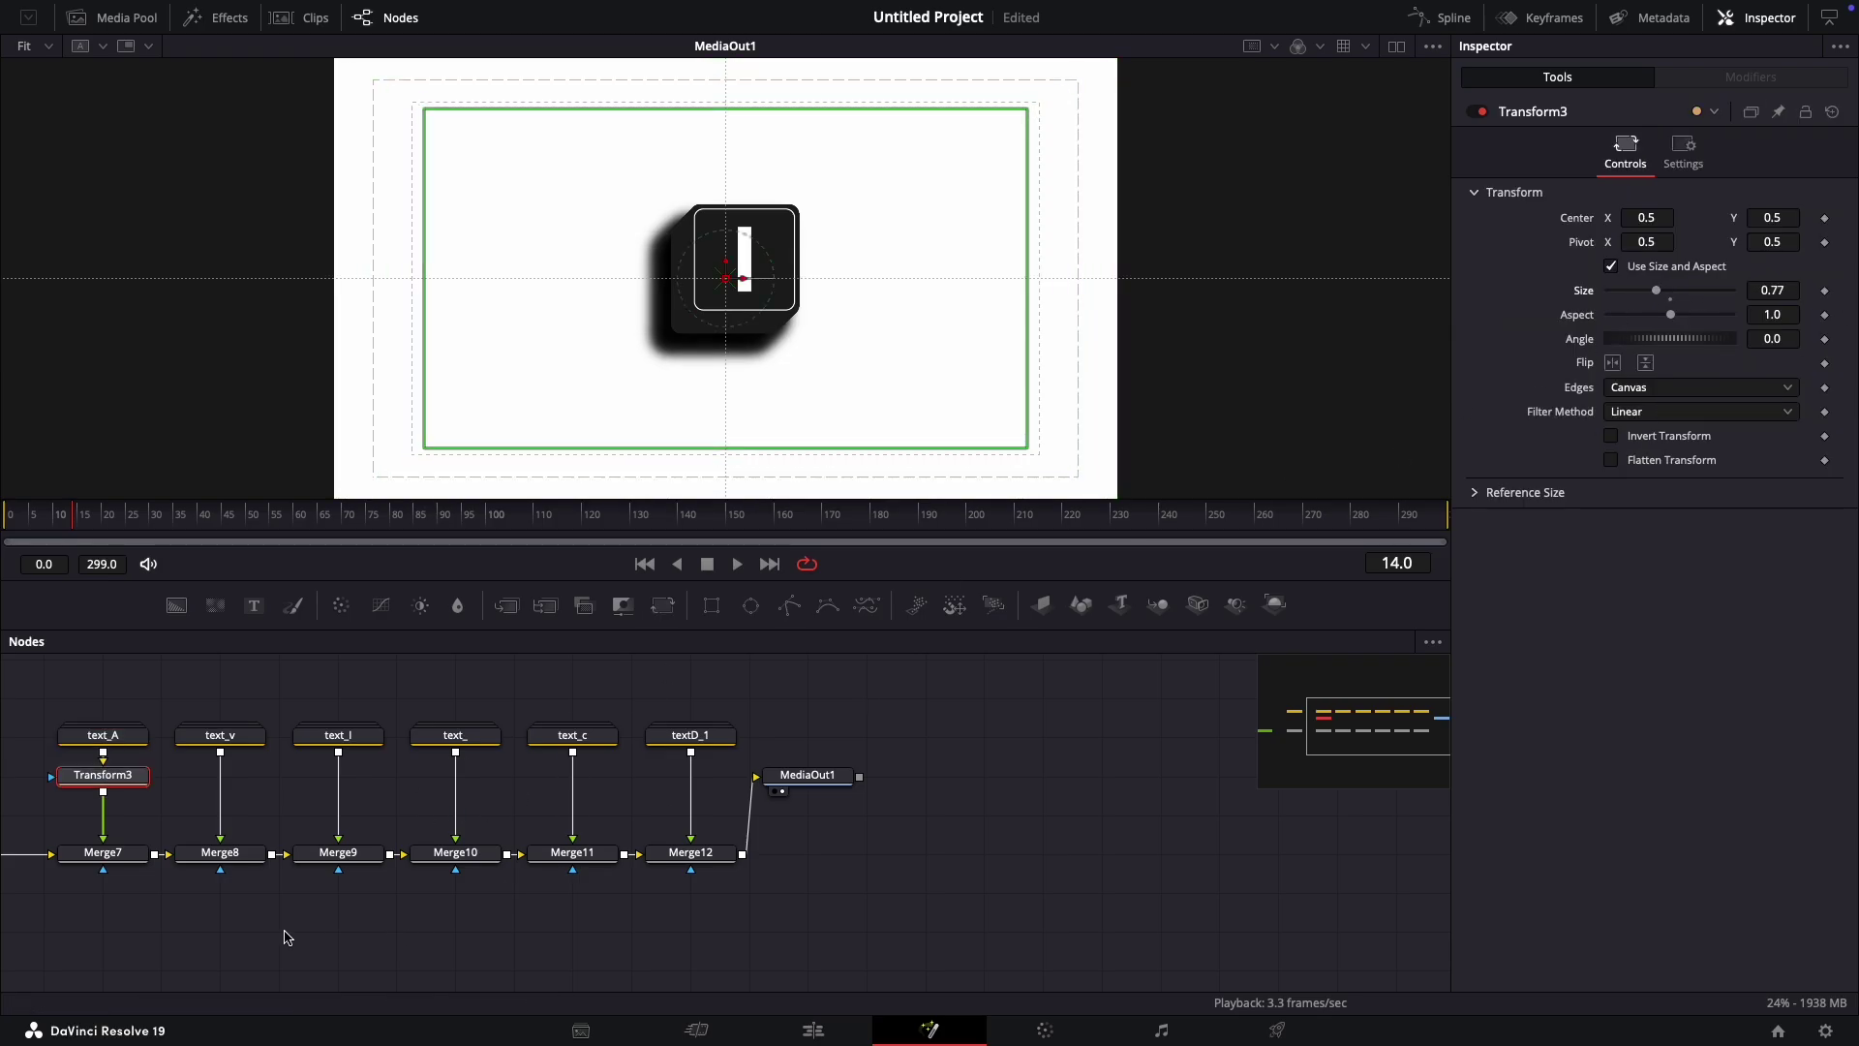
click(76, 869)
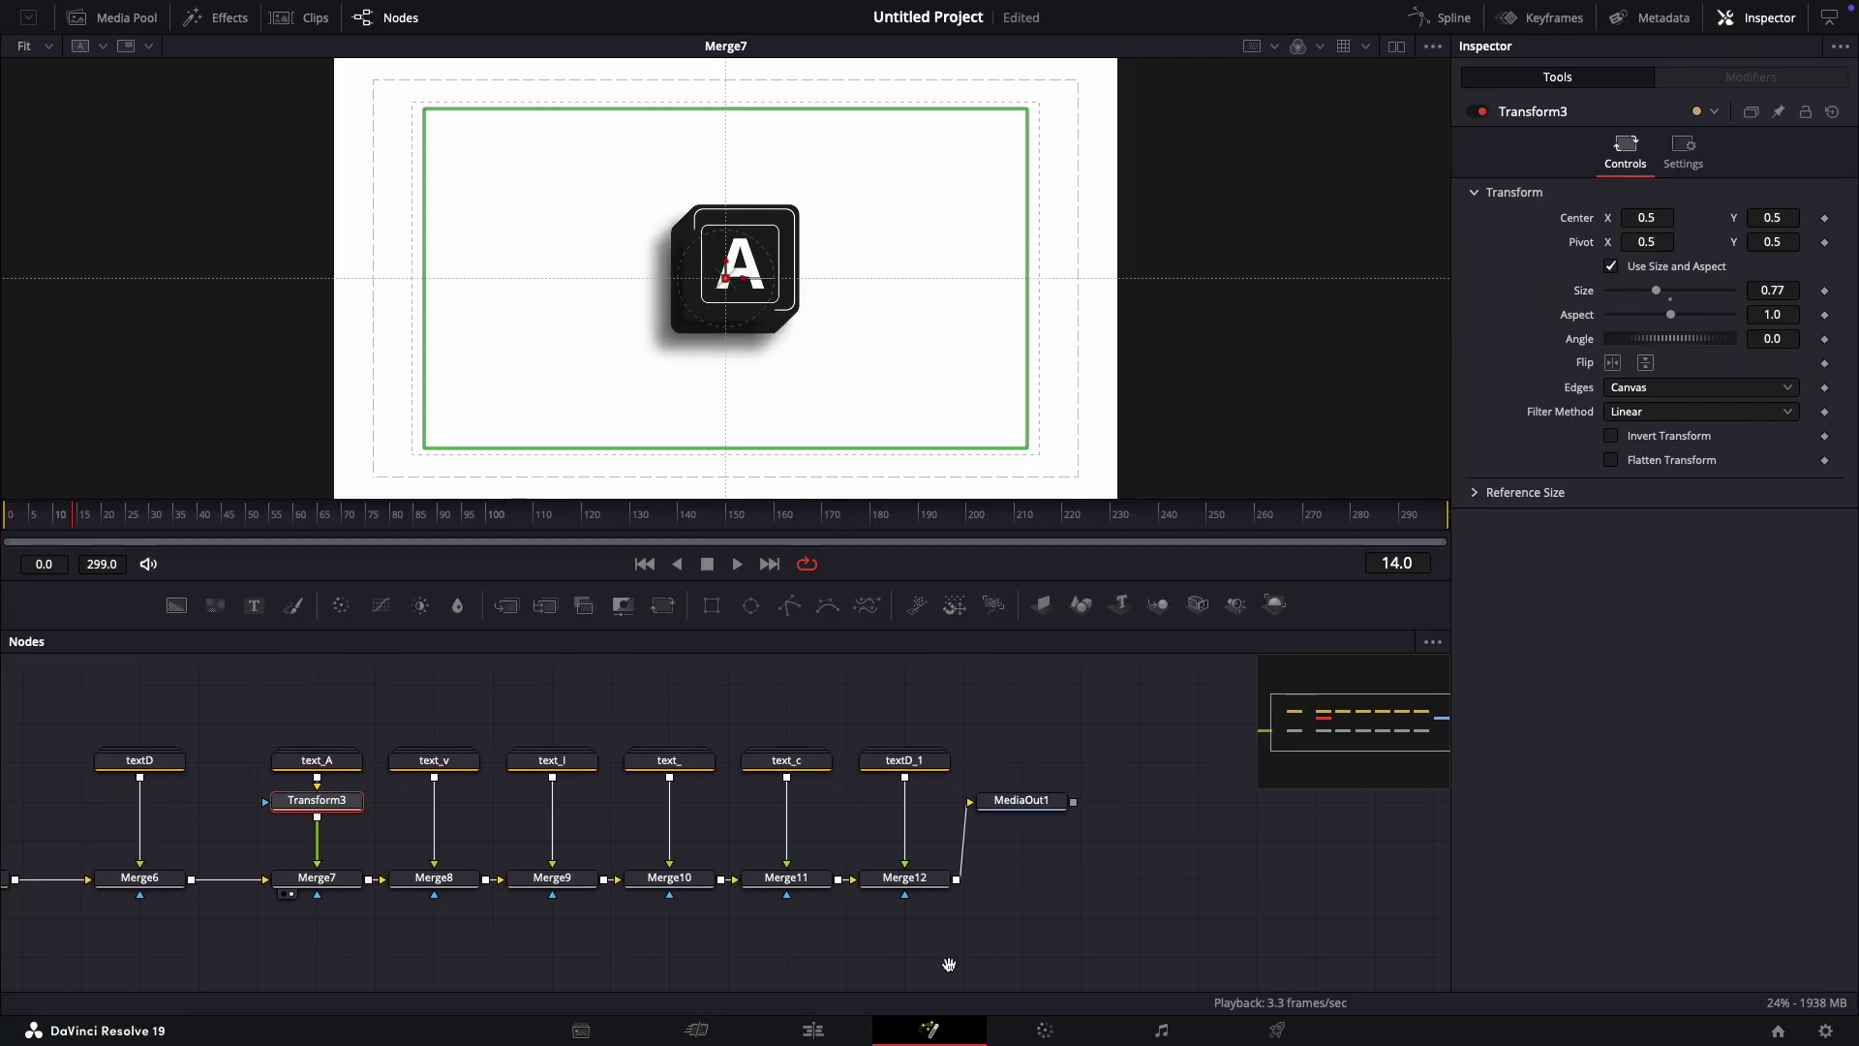
drag(666, 942, 1024, 946)
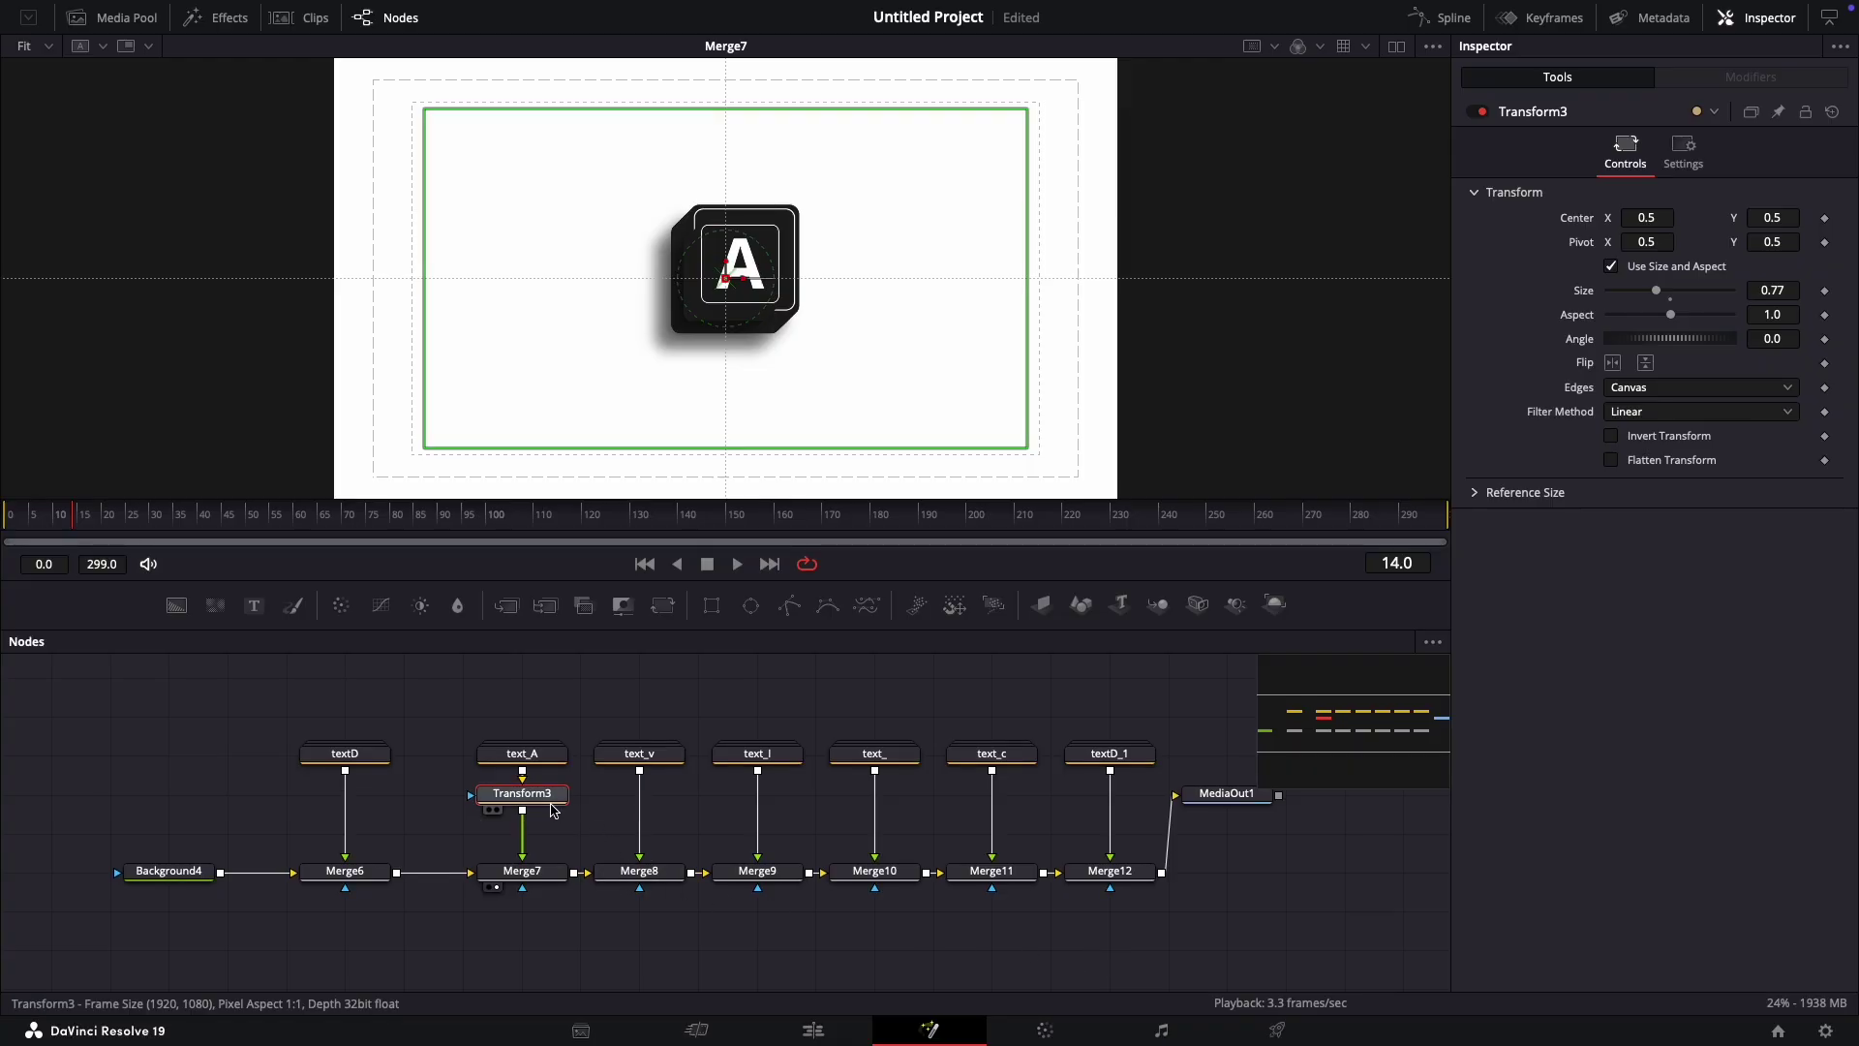
key(Delete)
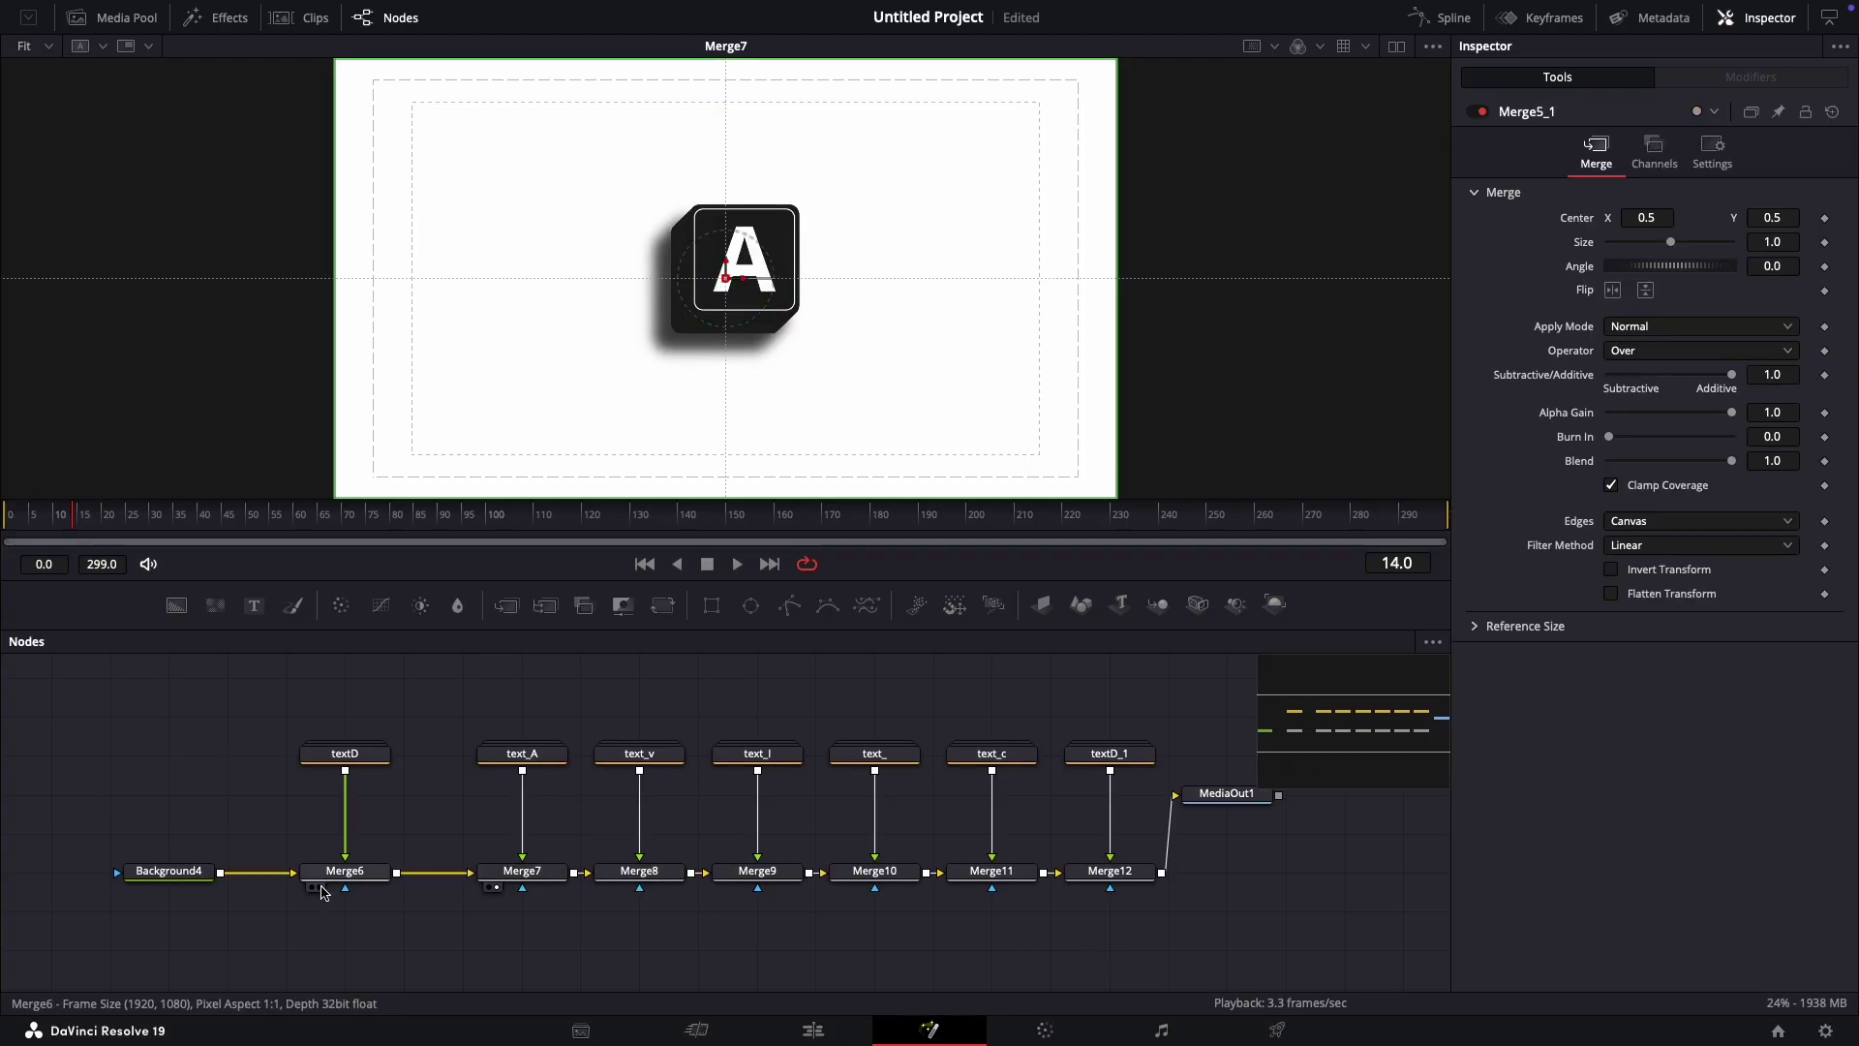
Step: Add a Transform after textD with Size 0.5 and Center X 0.343
click(317, 886)
click(349, 760)
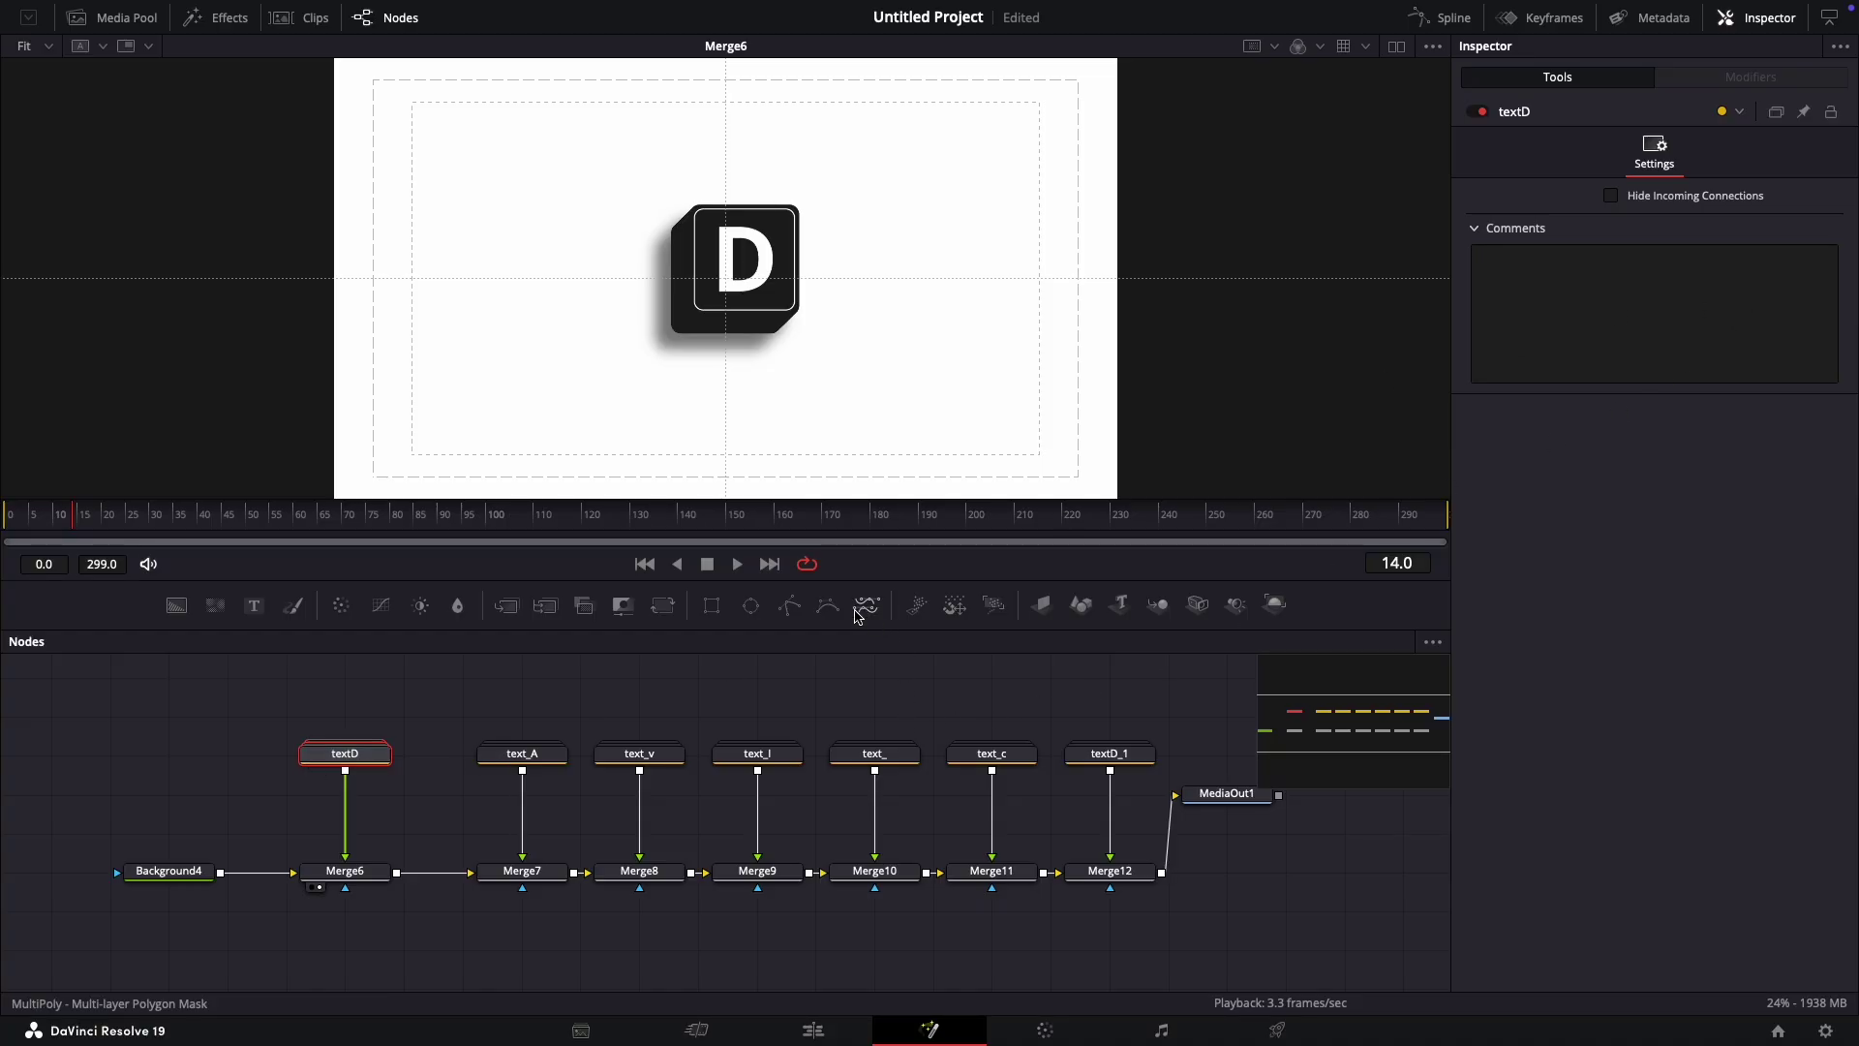
click(662, 606)
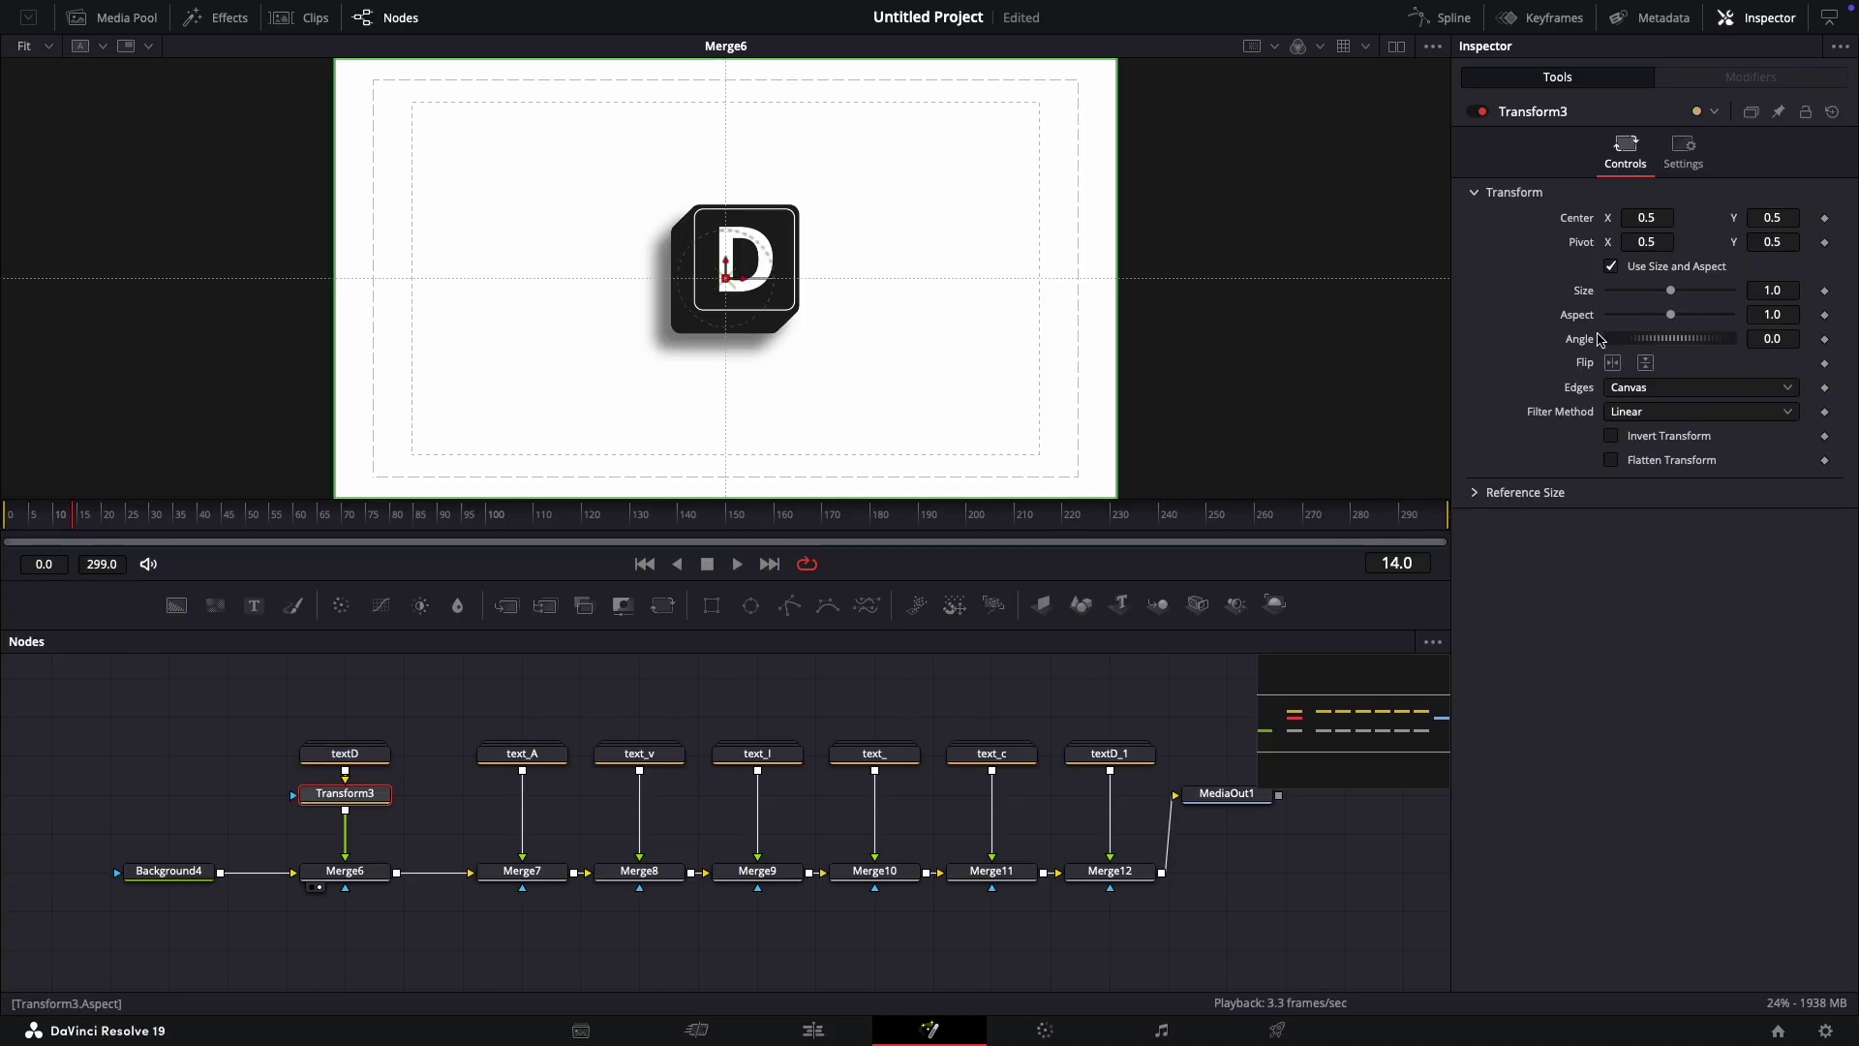
drag(1672, 295, 1640, 301)
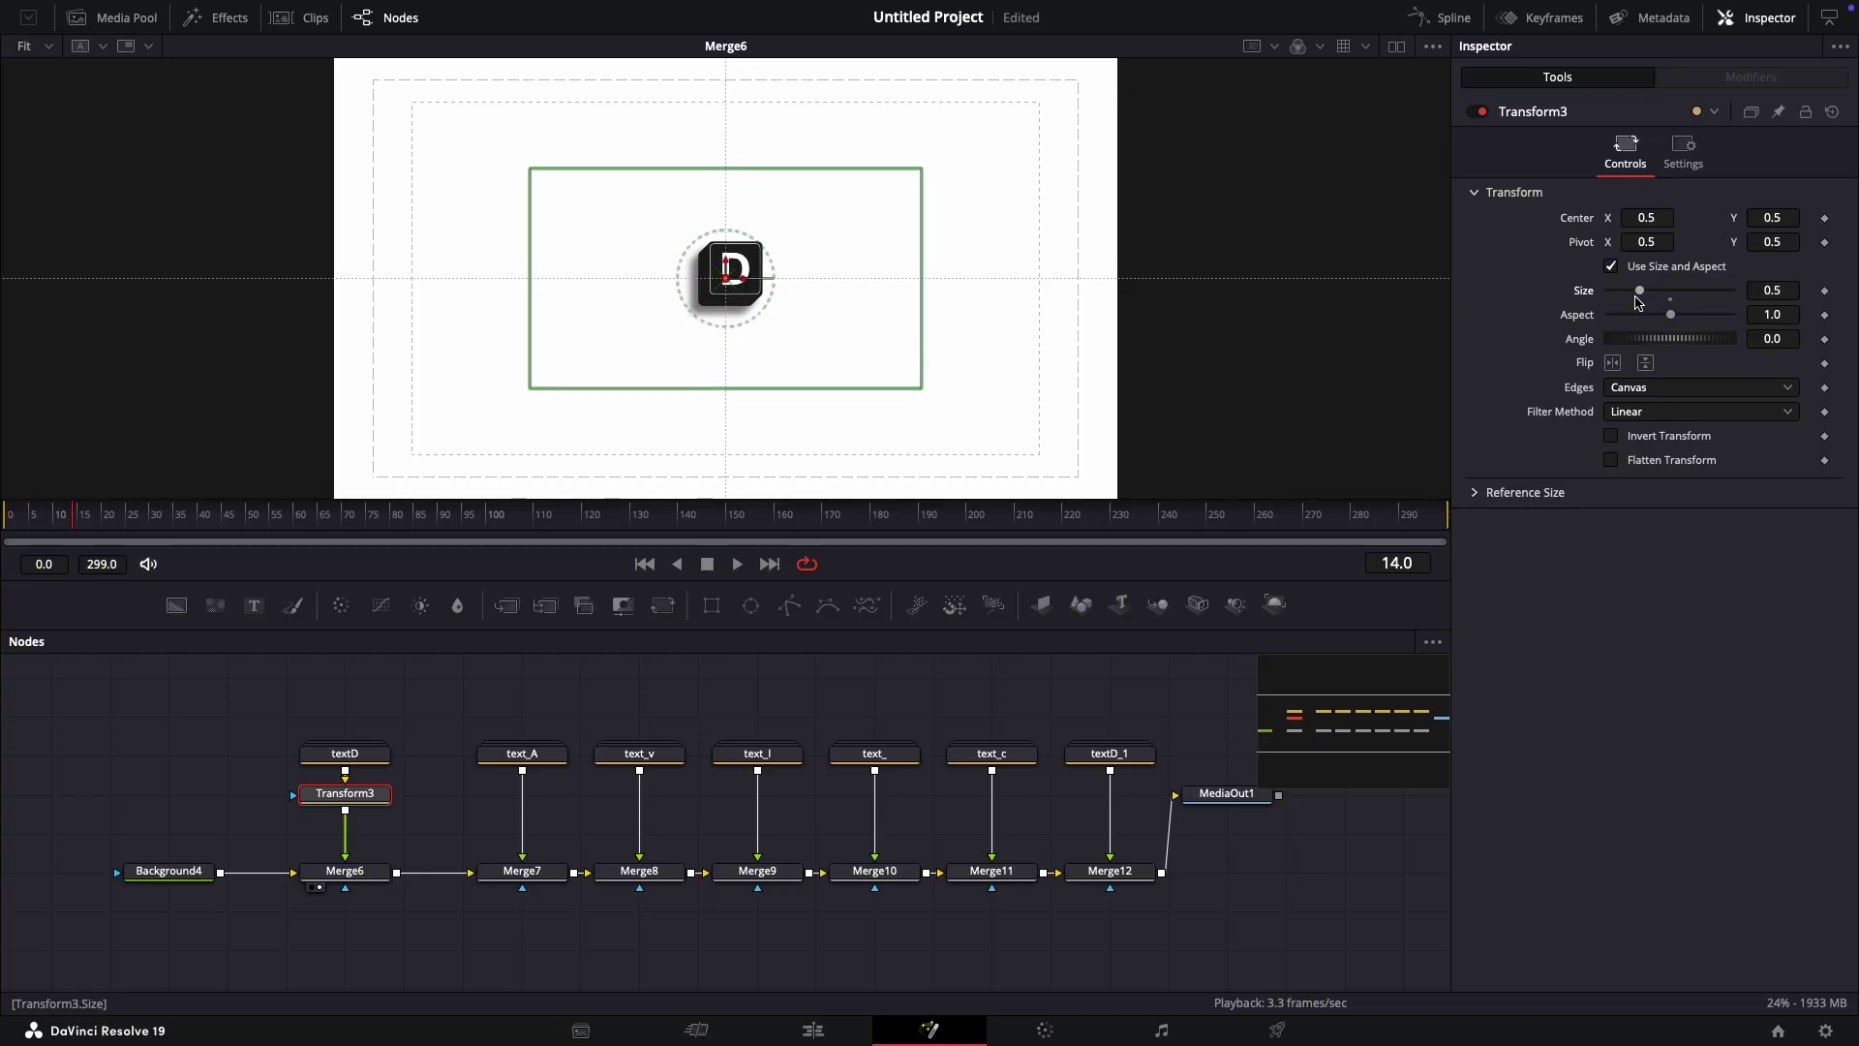
drag(1646, 217, 1617, 216)
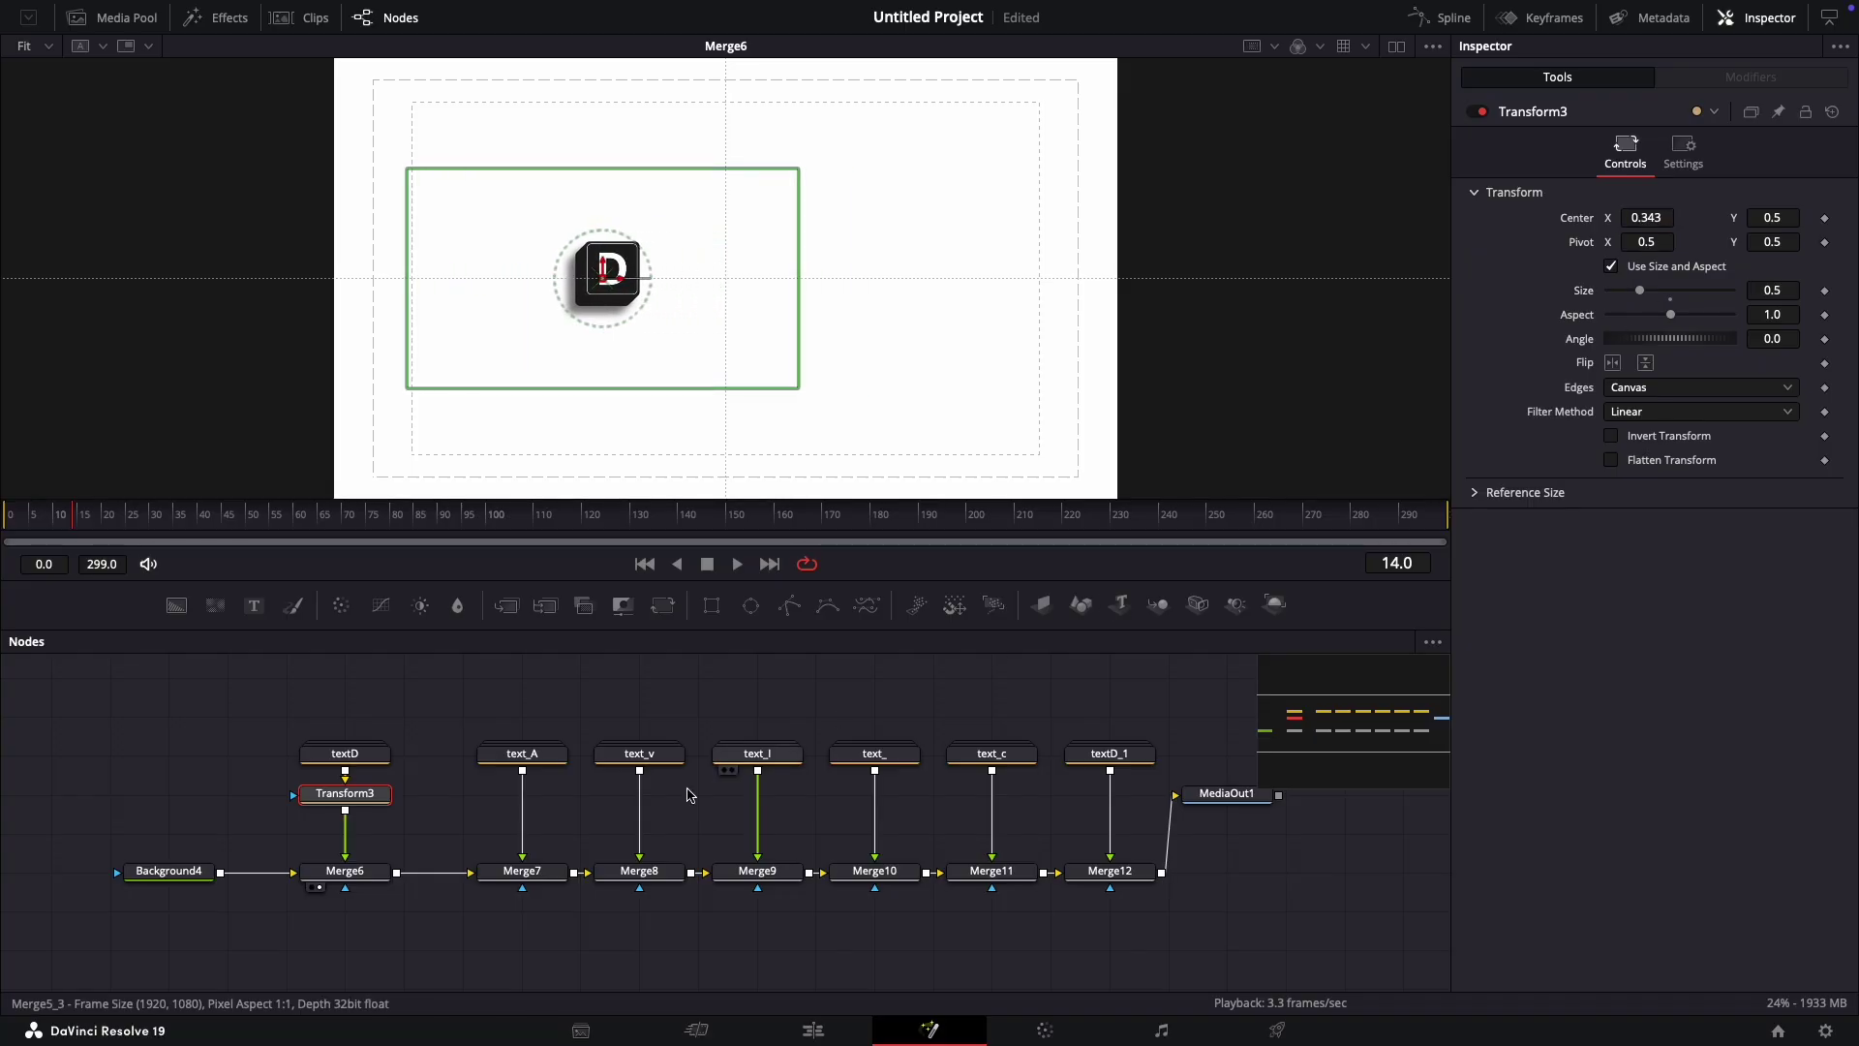
Step: Paste a copy of the D key's transform as Transform3_1 between text_A and Merge7
right_click(380, 794)
key(Escape)
right_click(557, 753)
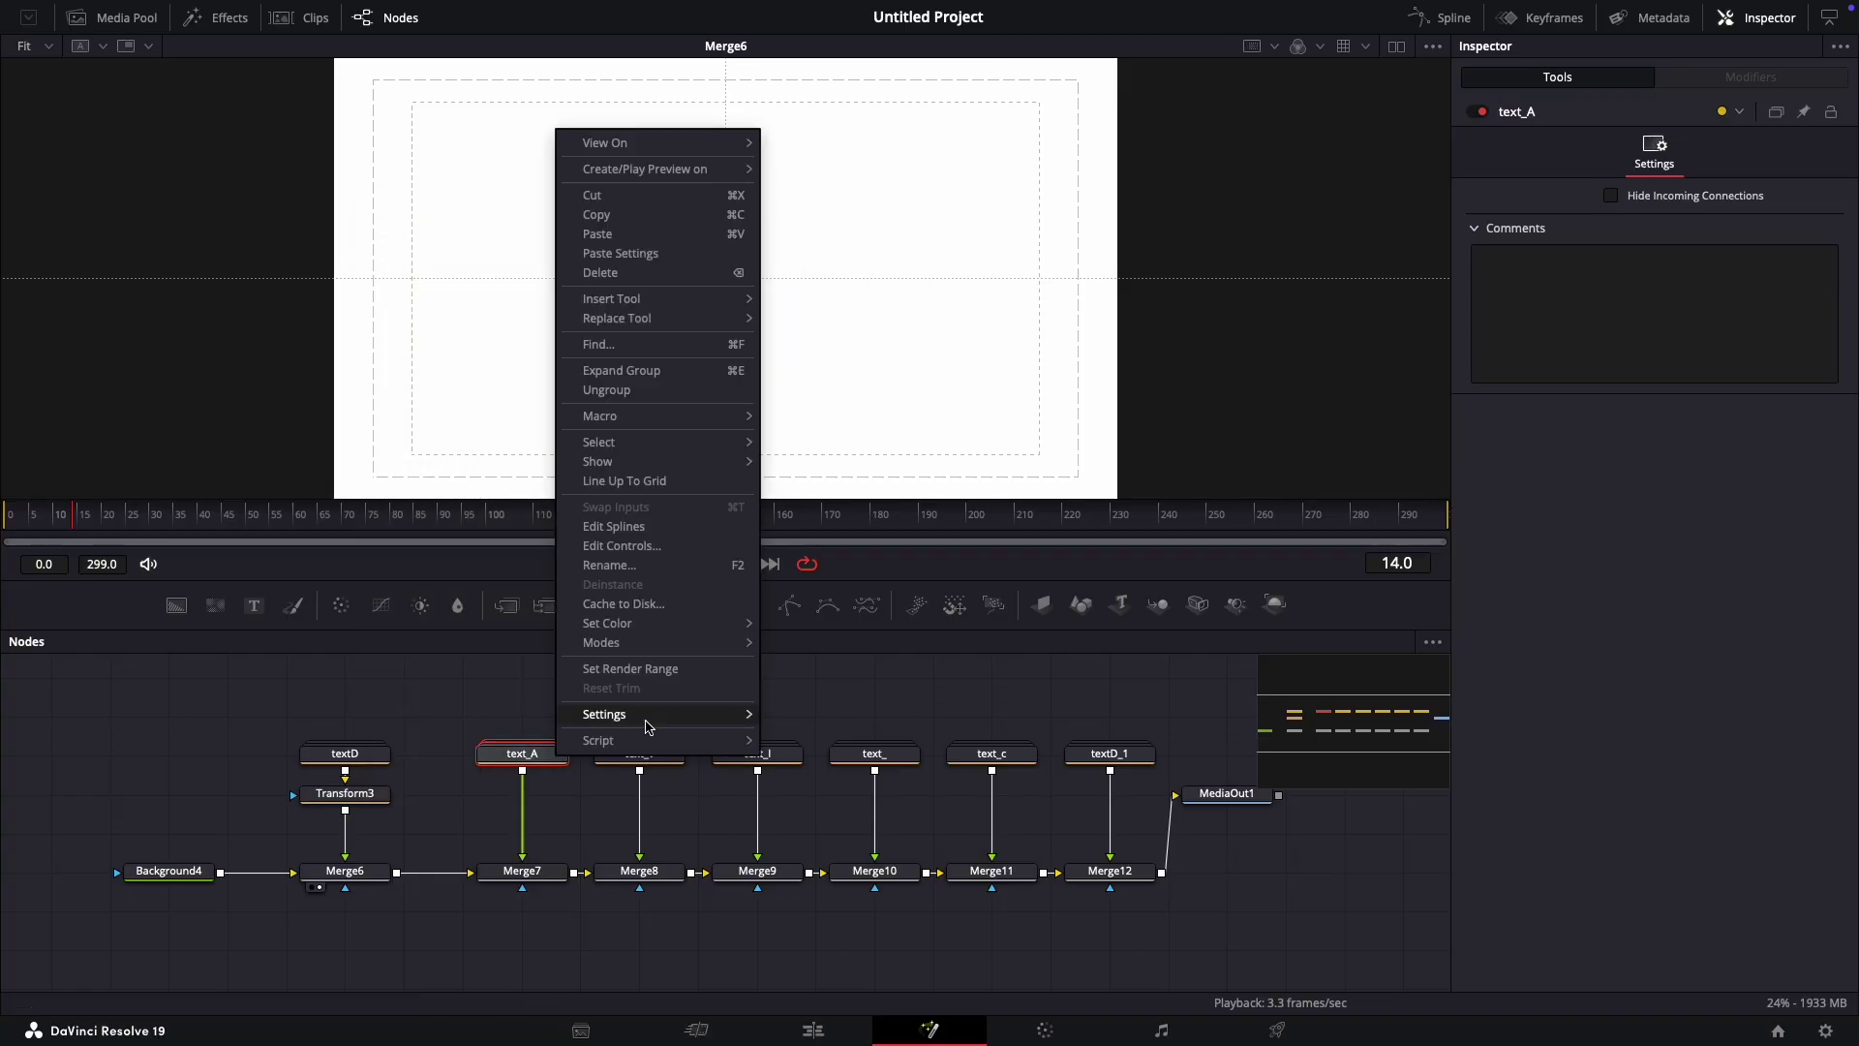
right_click(511, 757)
right_click(540, 775)
click(578, 757)
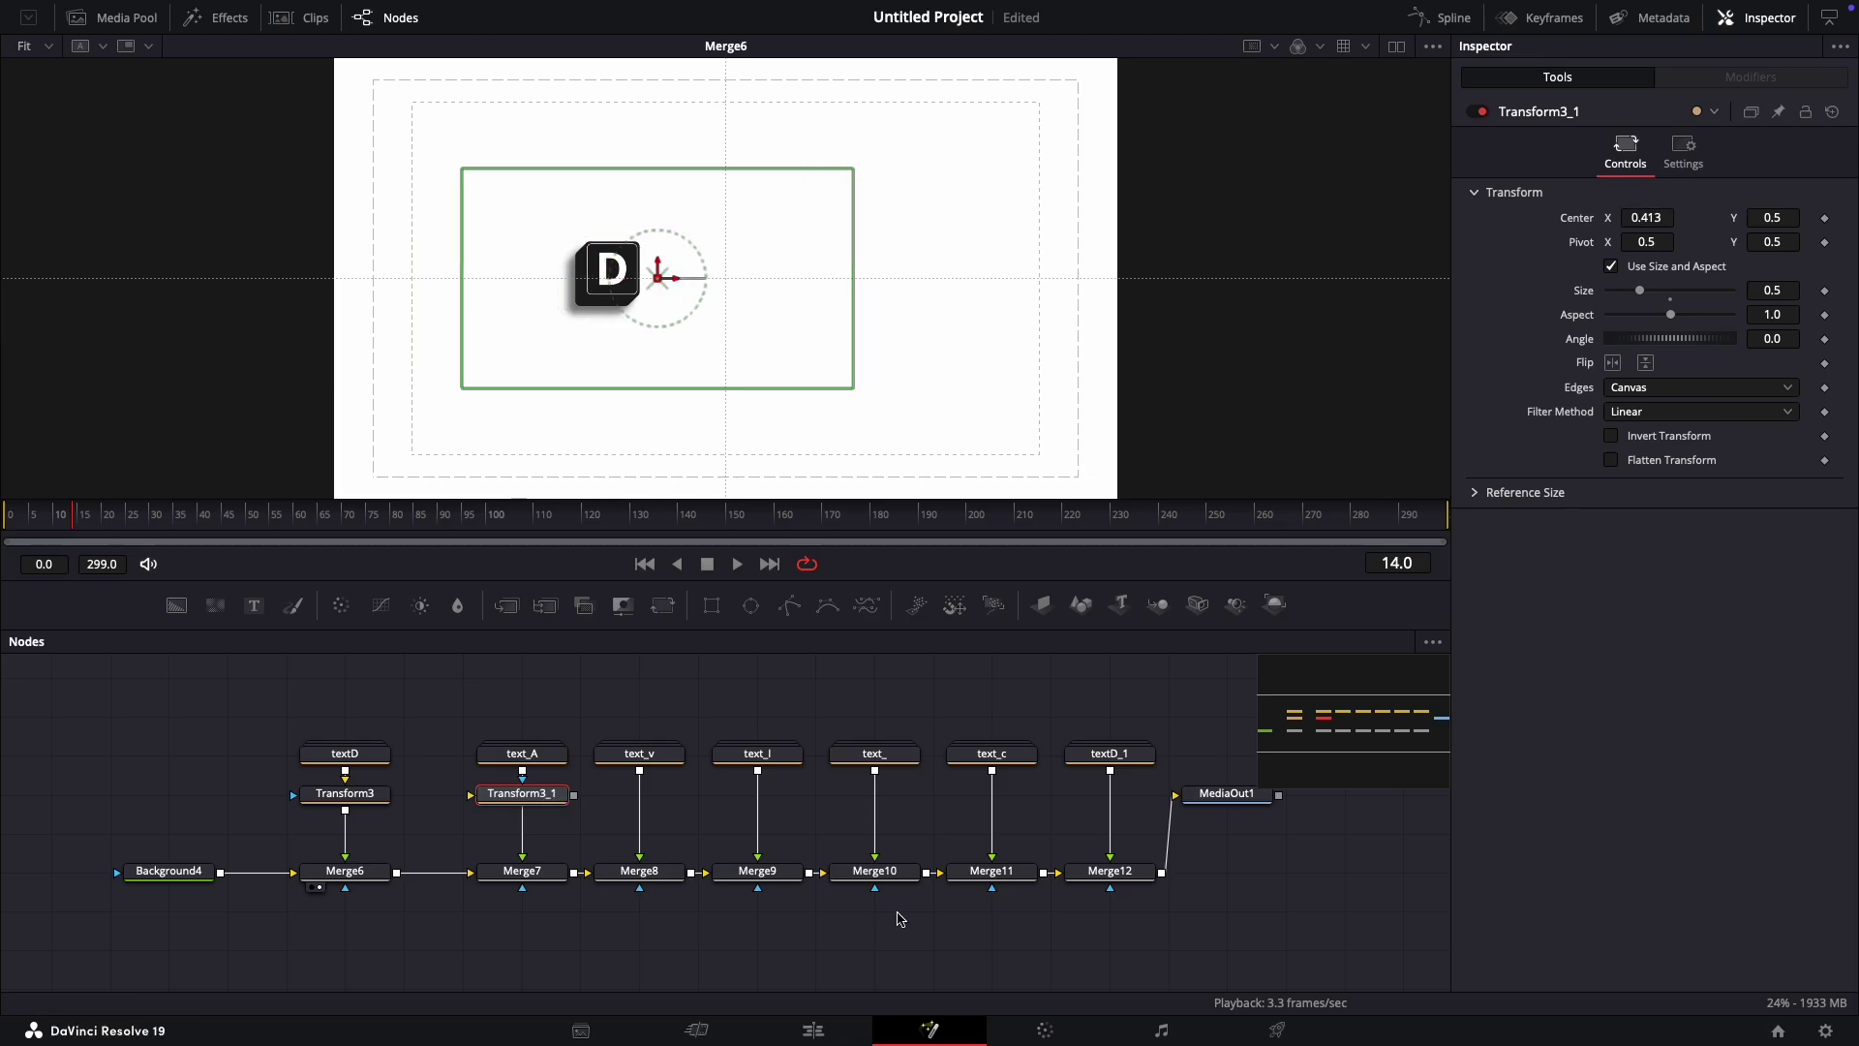
key(1)
drag(557, 795, 614, 833)
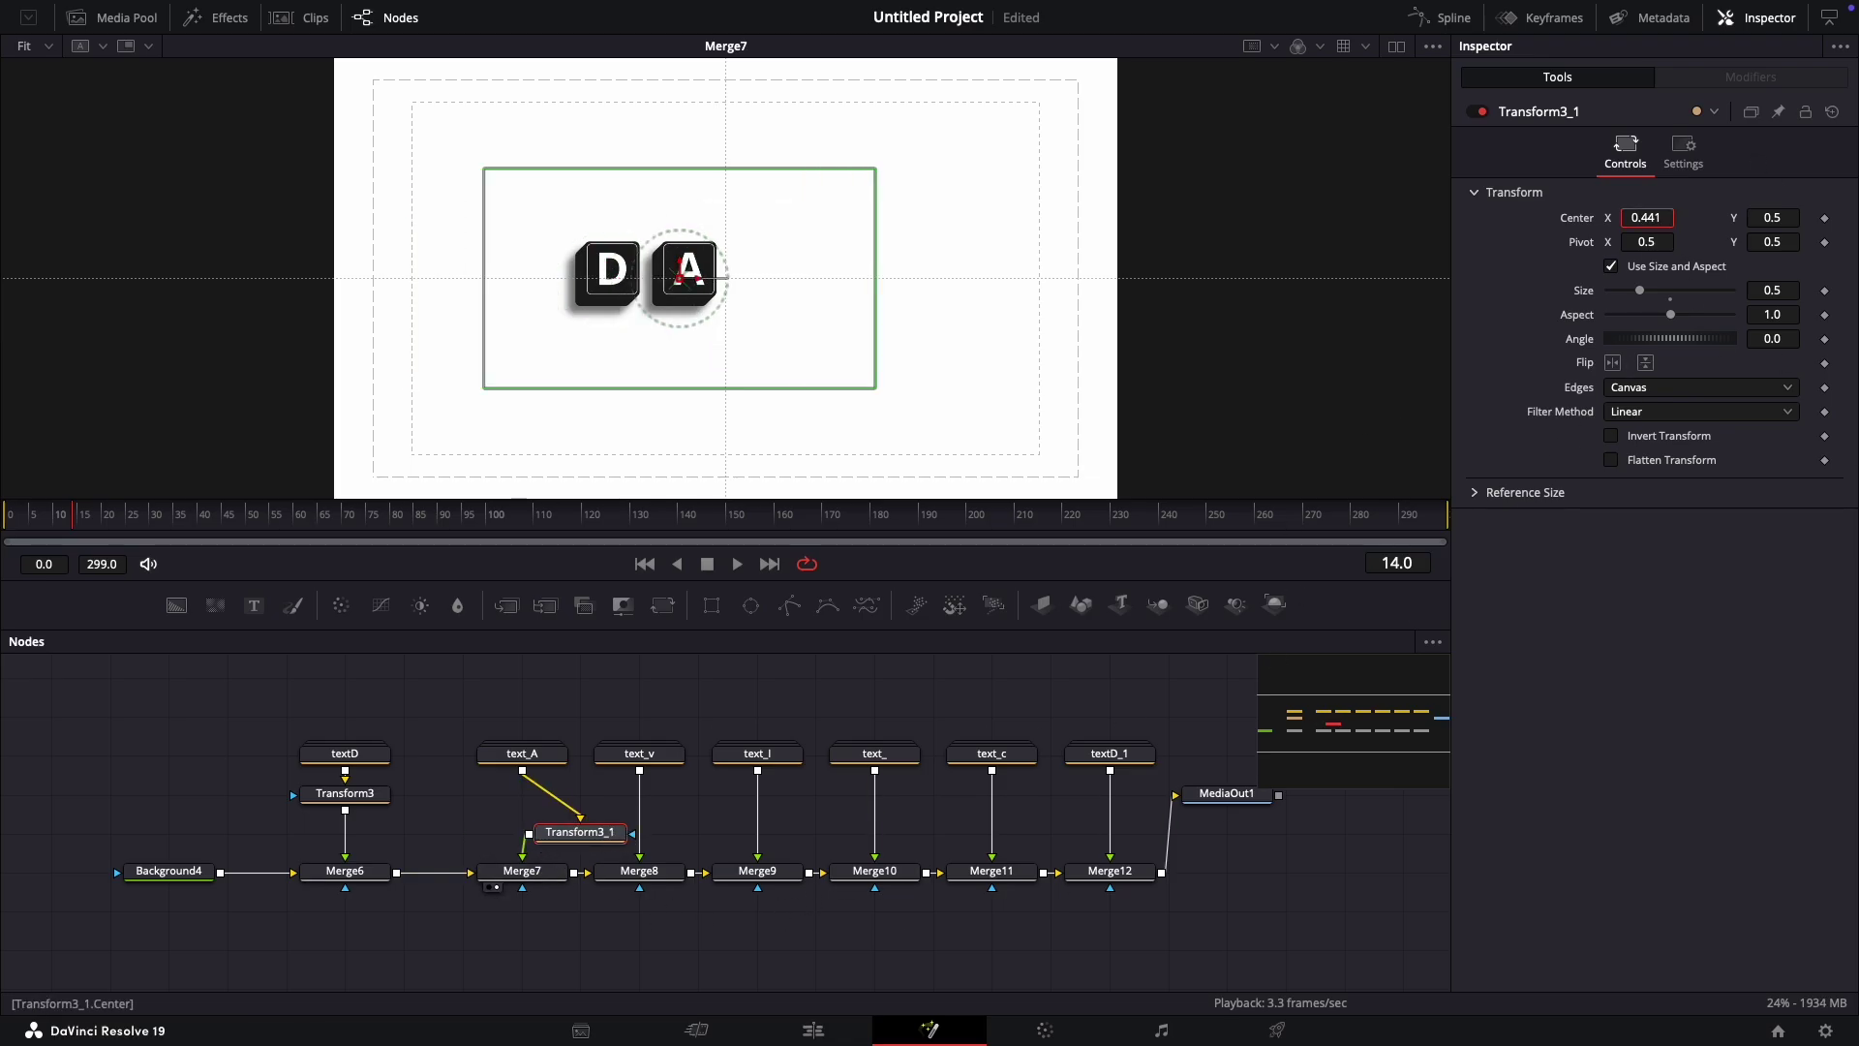
drag(618, 852, 579, 802)
Step: Paste another transform copy as Transform3_2 between text_v and Merge8
right_click(639, 754)
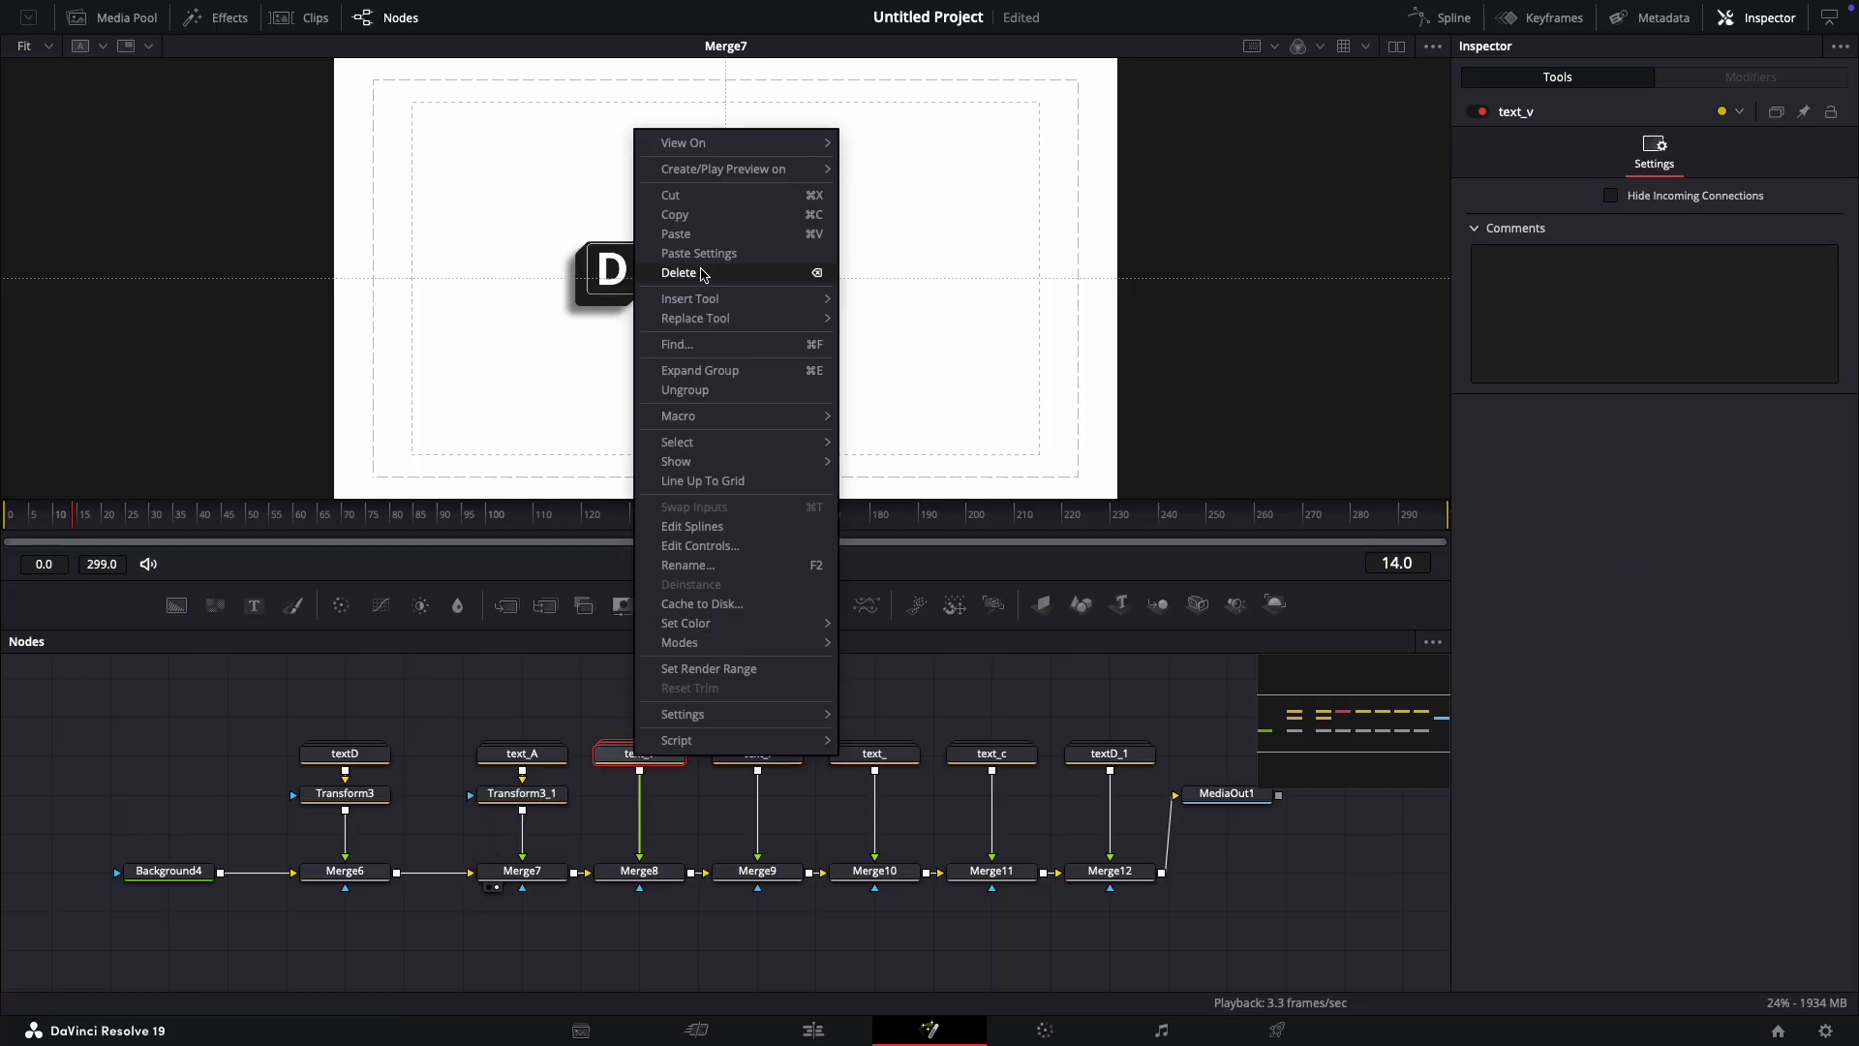
click(677, 273)
click(988, 494)
right_click(669, 786)
click(697, 765)
click(639, 753)
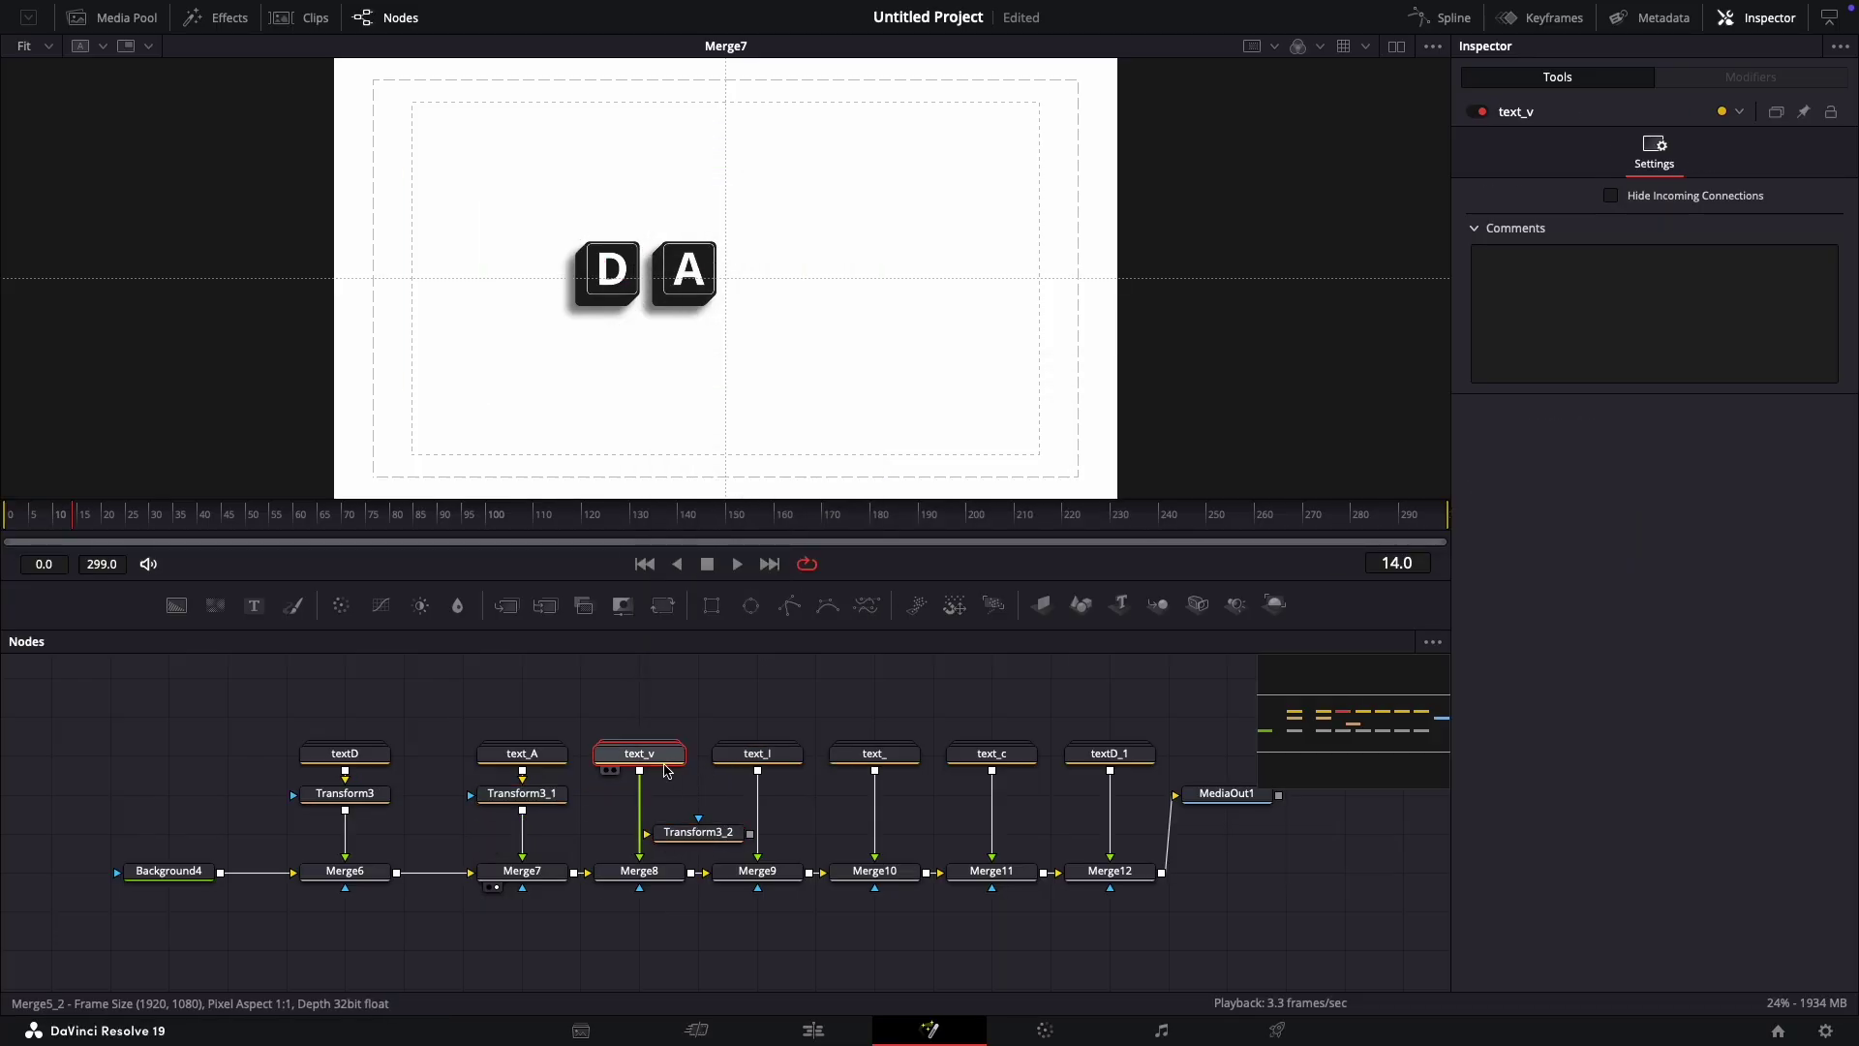
right_click(639, 754)
click(968, 697)
click(1002, 500)
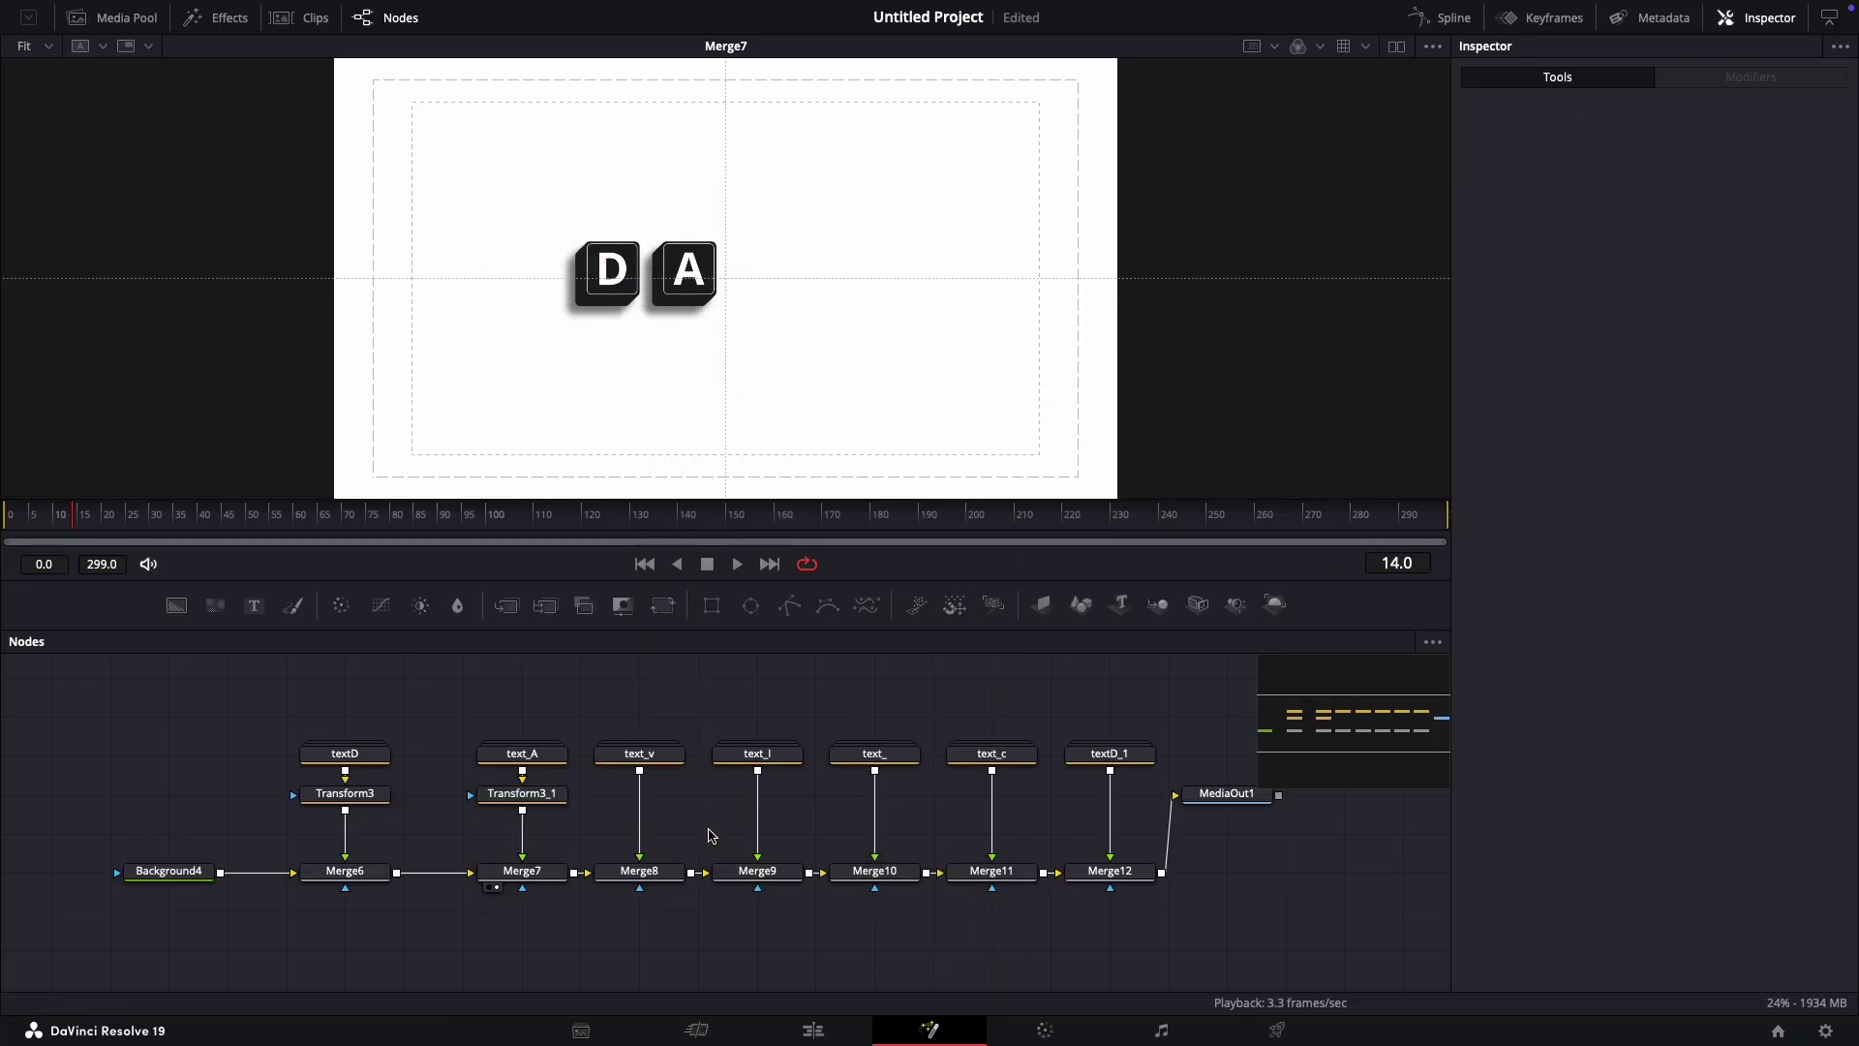
drag(699, 832, 642, 796)
Step: Remove misplaced transform copies pasted near text_l and check the V key's merge result
right_click(757, 754)
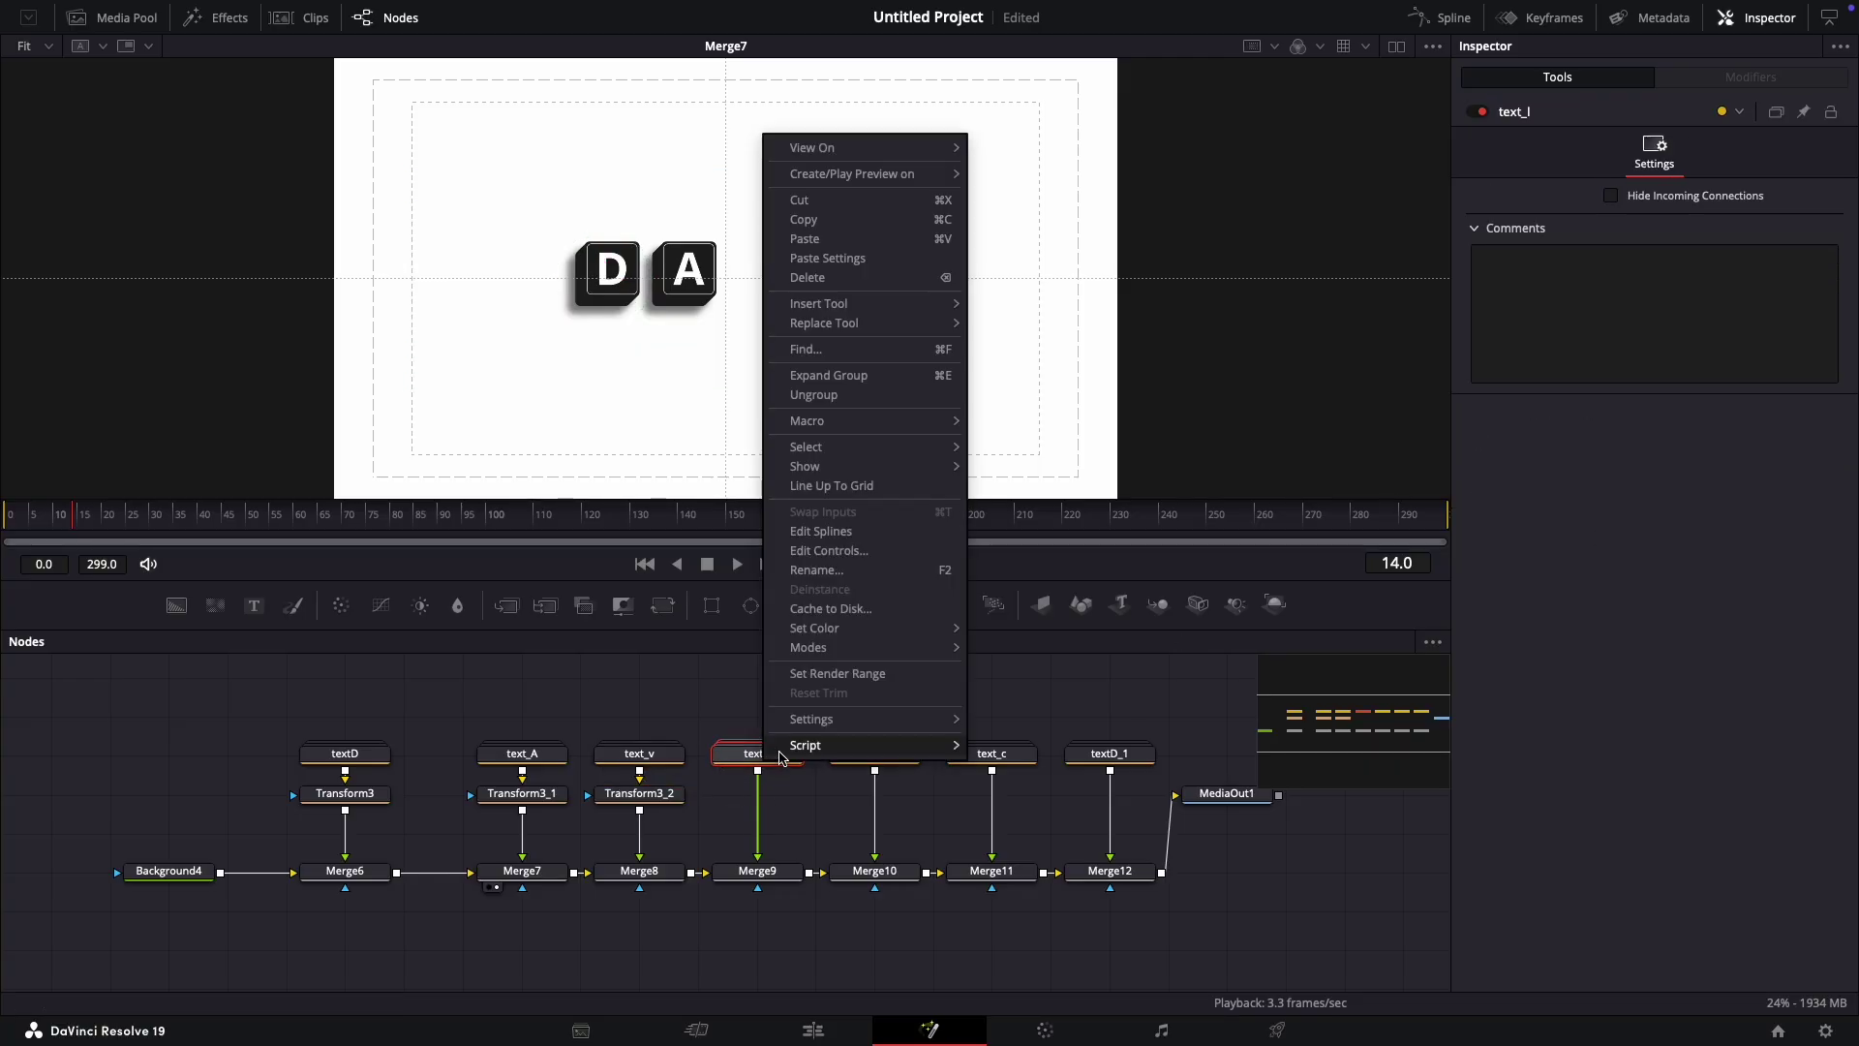
right_click(781, 818)
click(823, 772)
key(Delete)
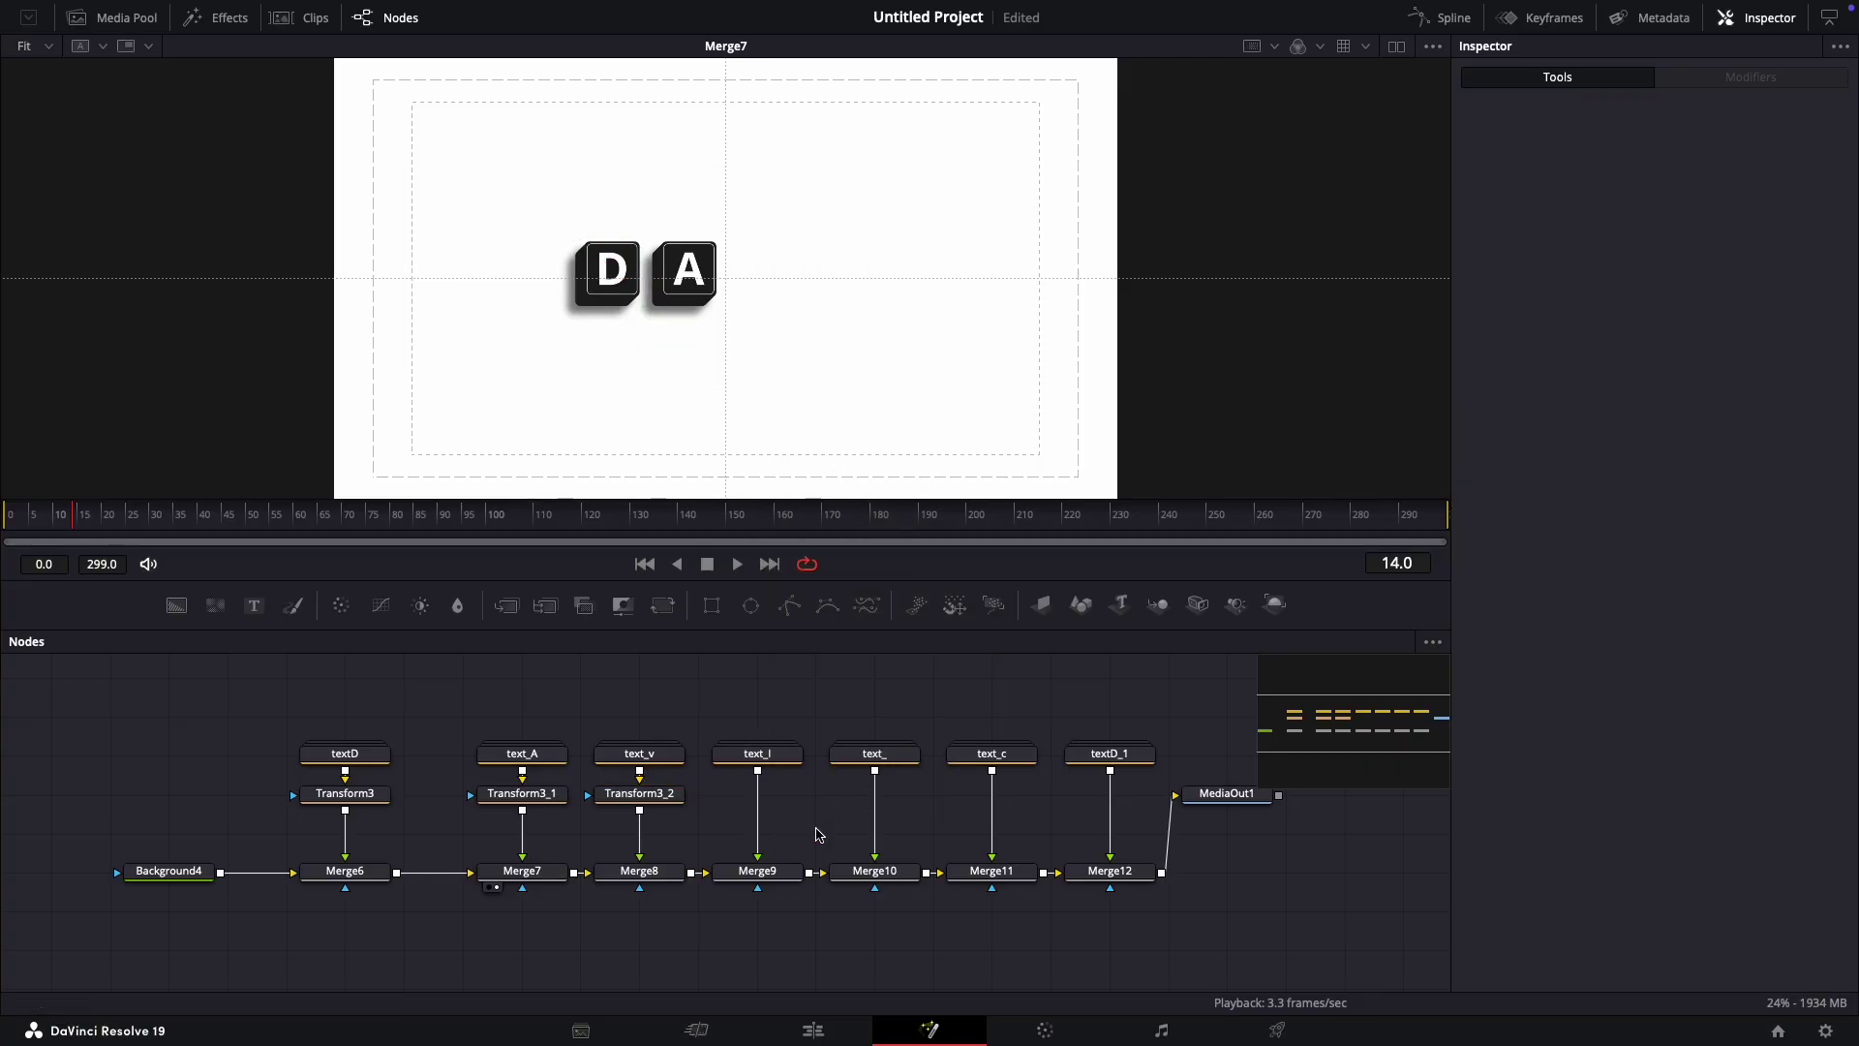
right_click(780, 818)
click(823, 772)
key(Delete)
click(639, 793)
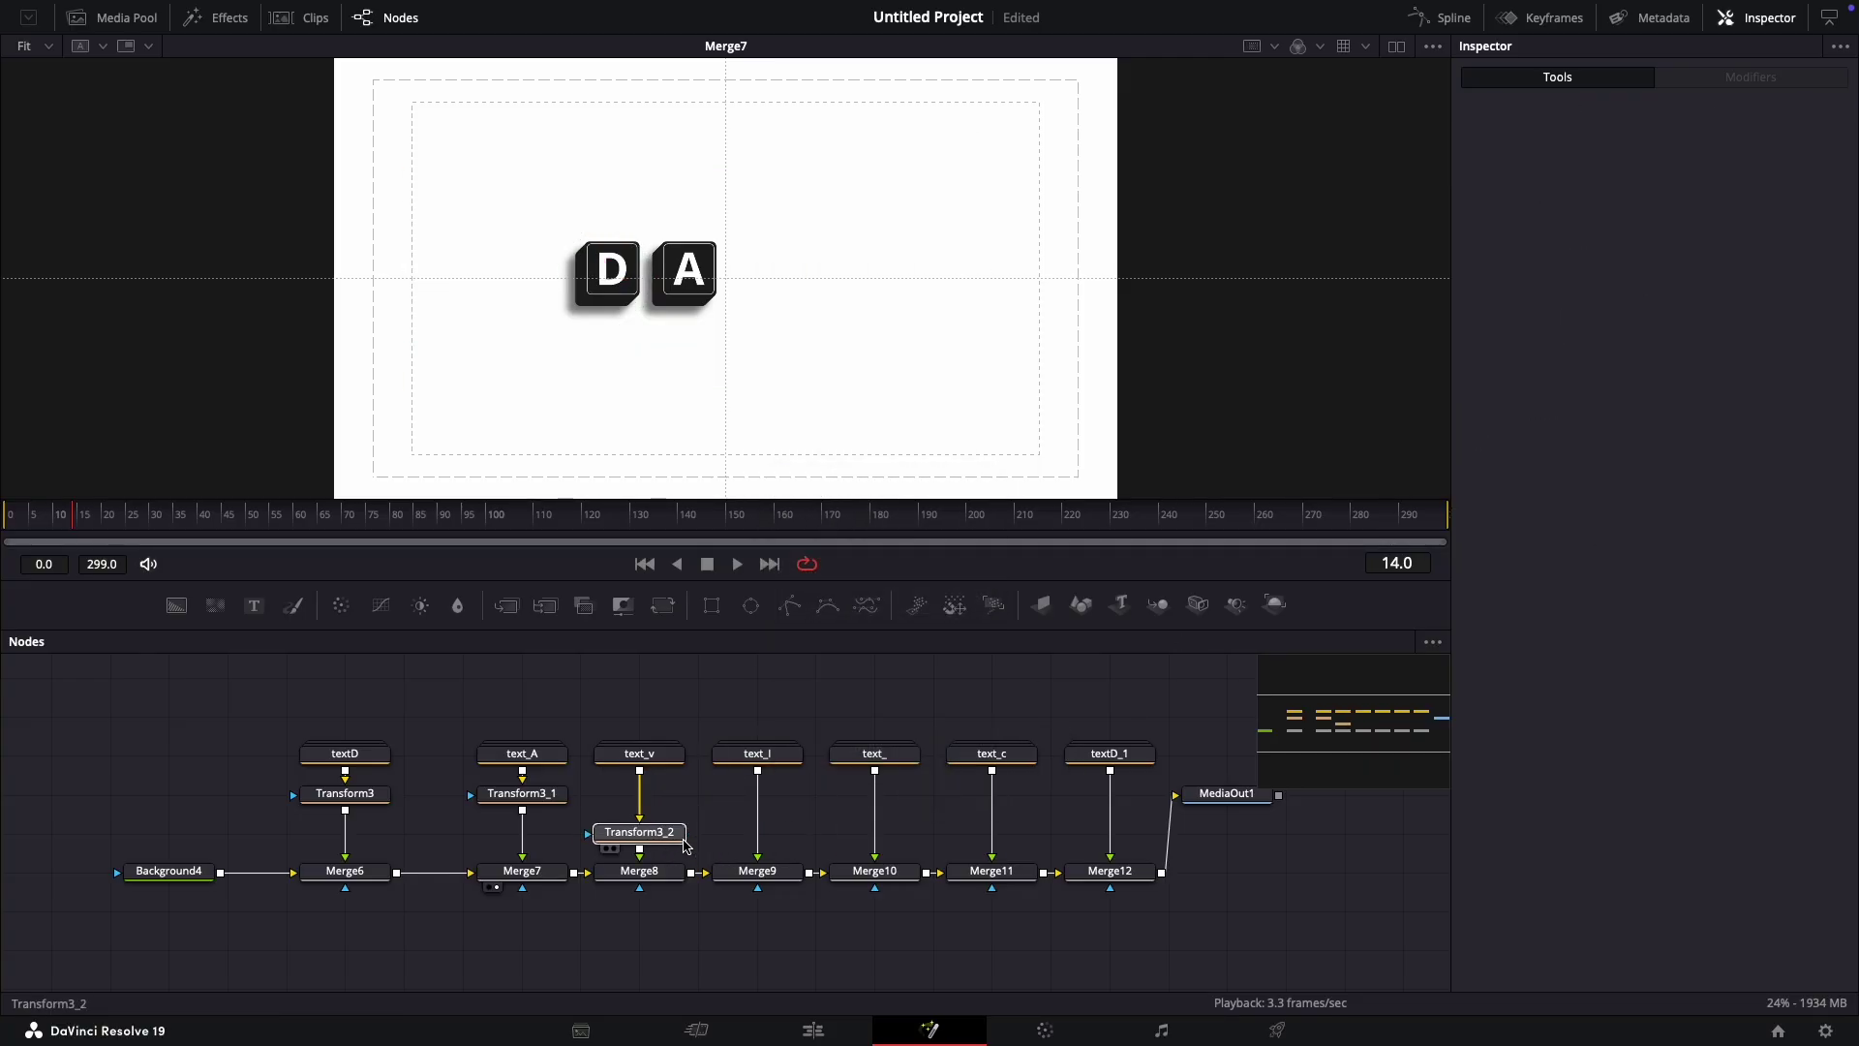
click(607, 887)
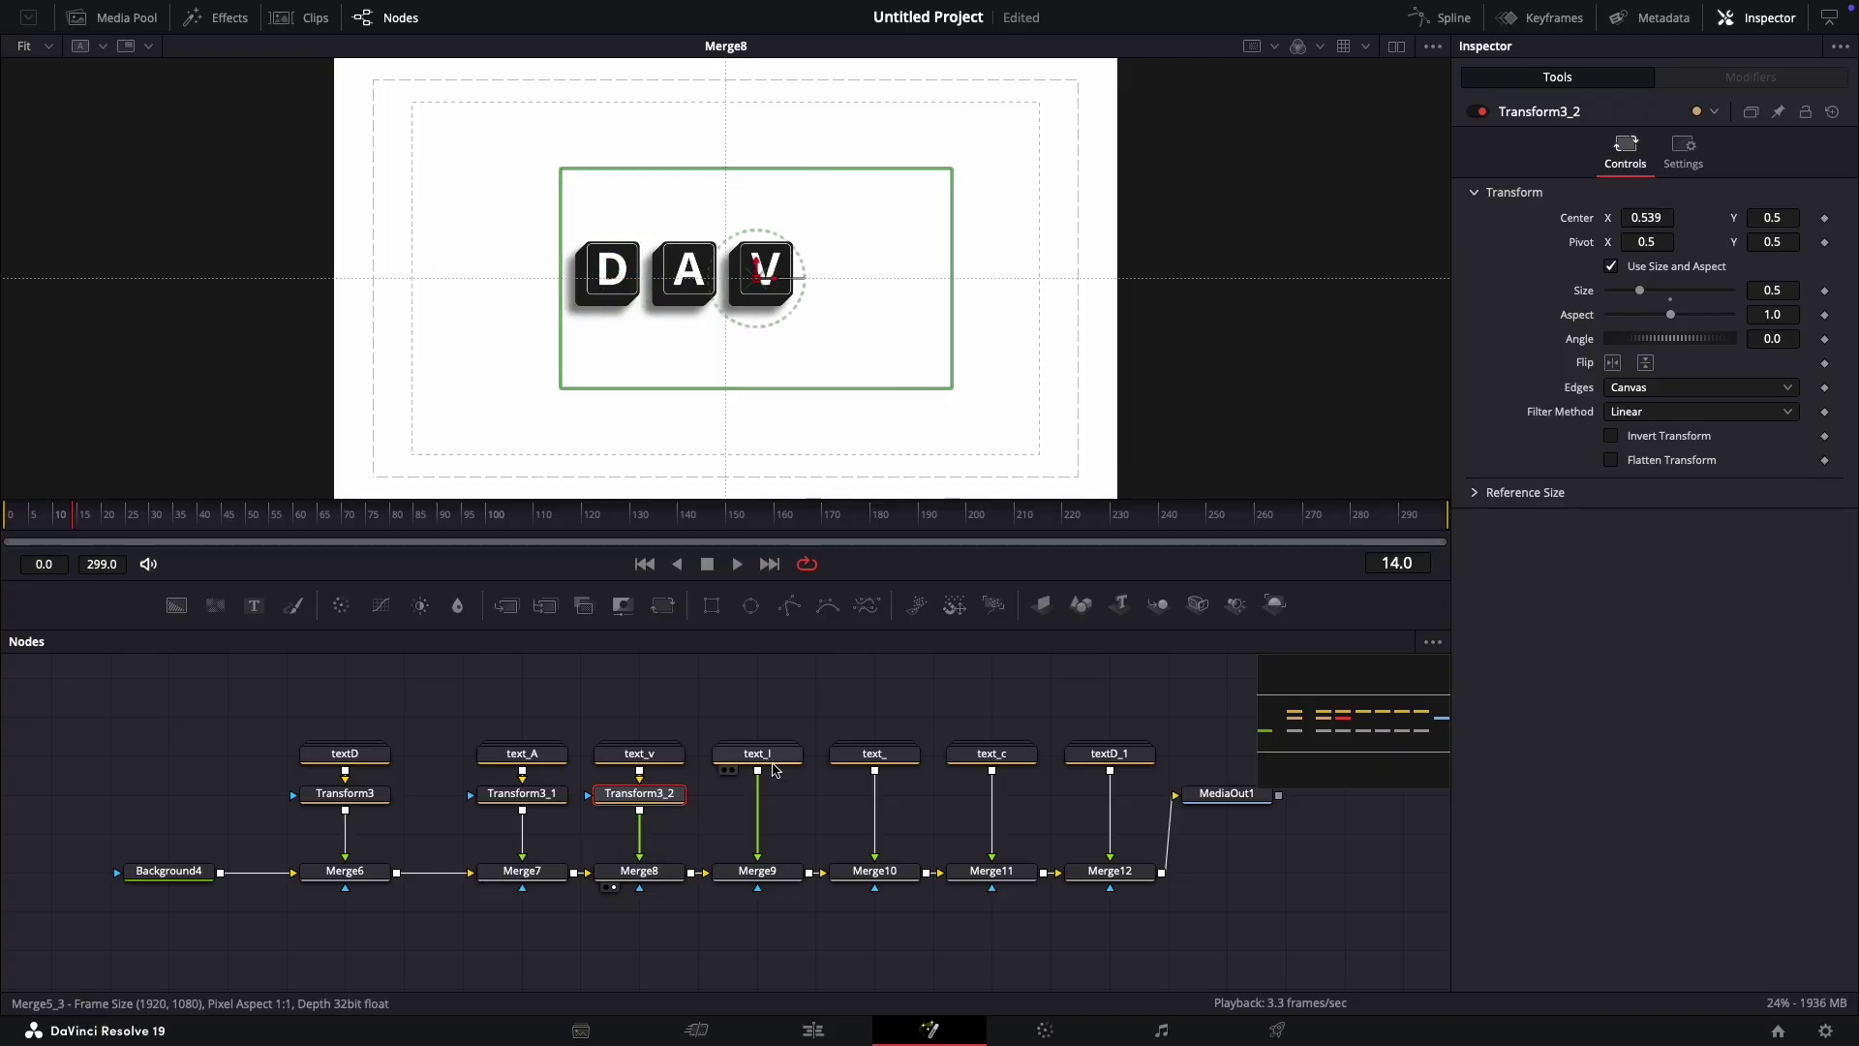
Step: Add Transform3_3 after text_l with Center X 0.643
click(757, 754)
key(ctrl+v)
click(727, 887)
text(0.643)
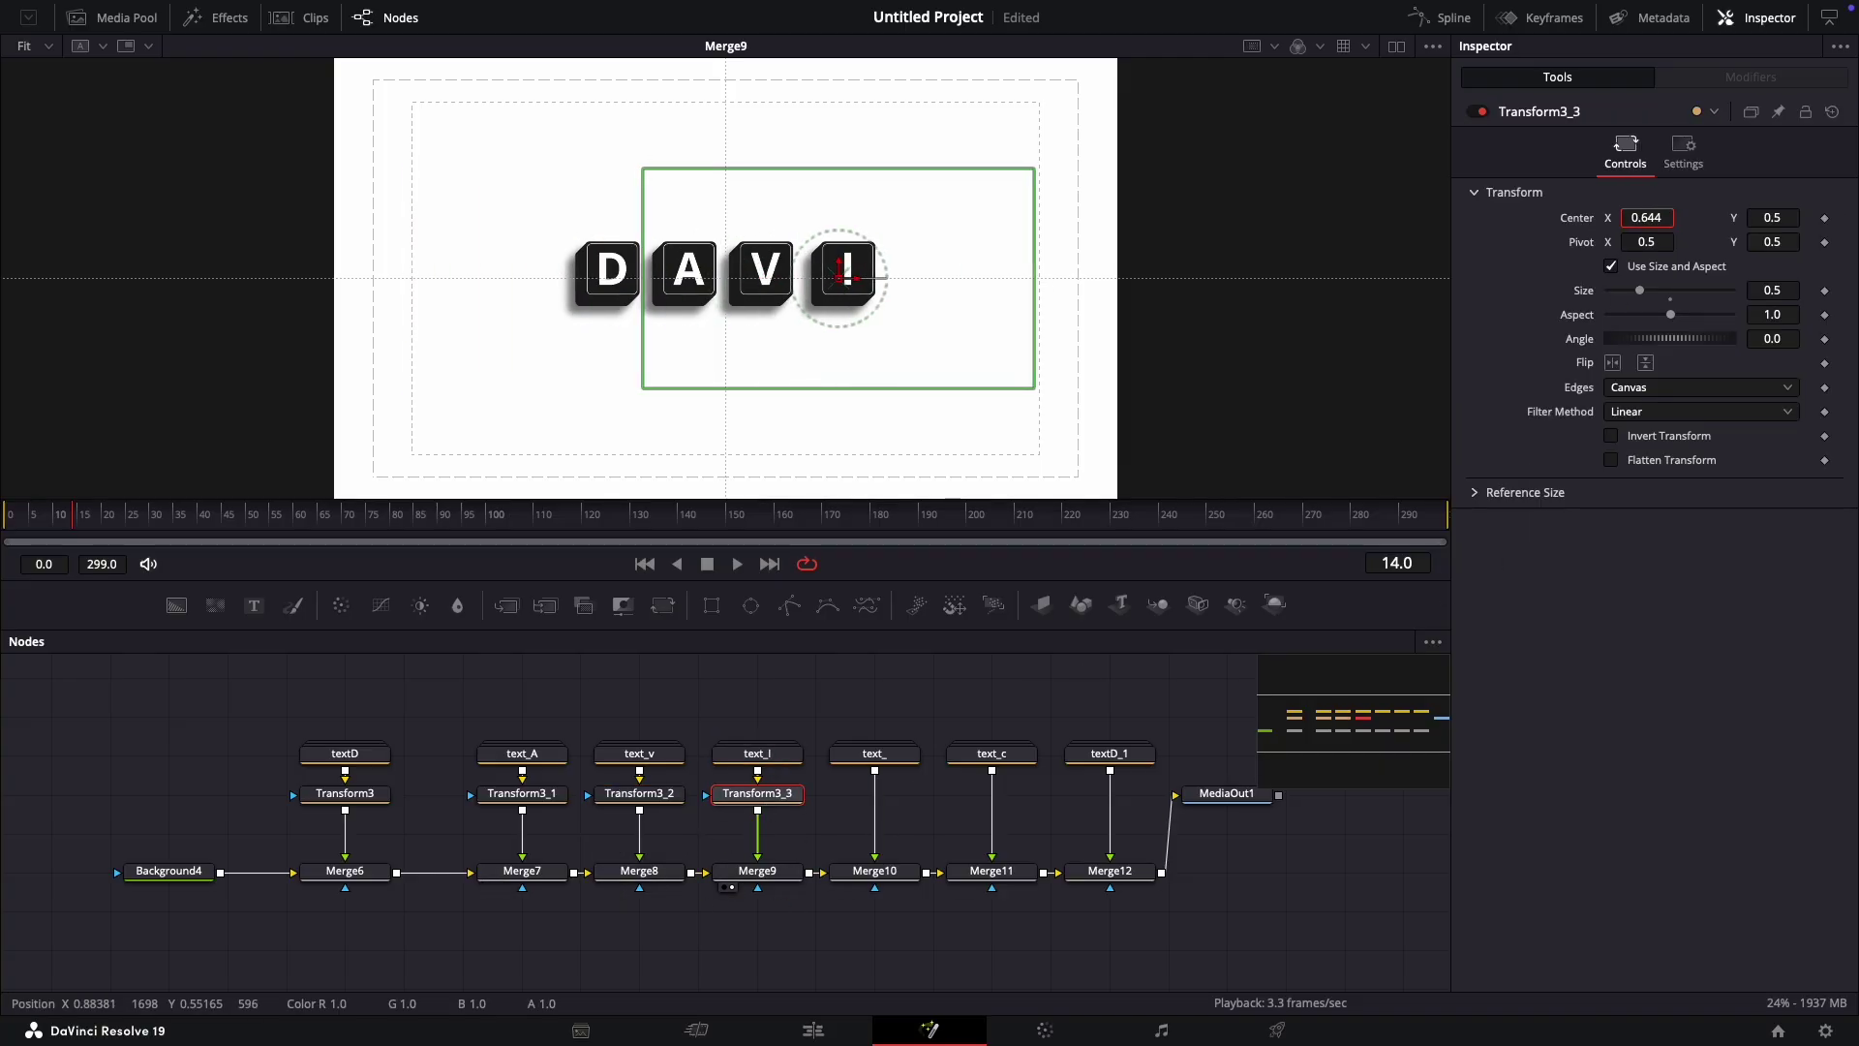
Step: Add Transform3_4 after text_ with Center X 0.712, and paste another after text_c
click(874, 753)
key(ctrl+v)
click(1646, 218)
text(0.712)
click(844, 887)
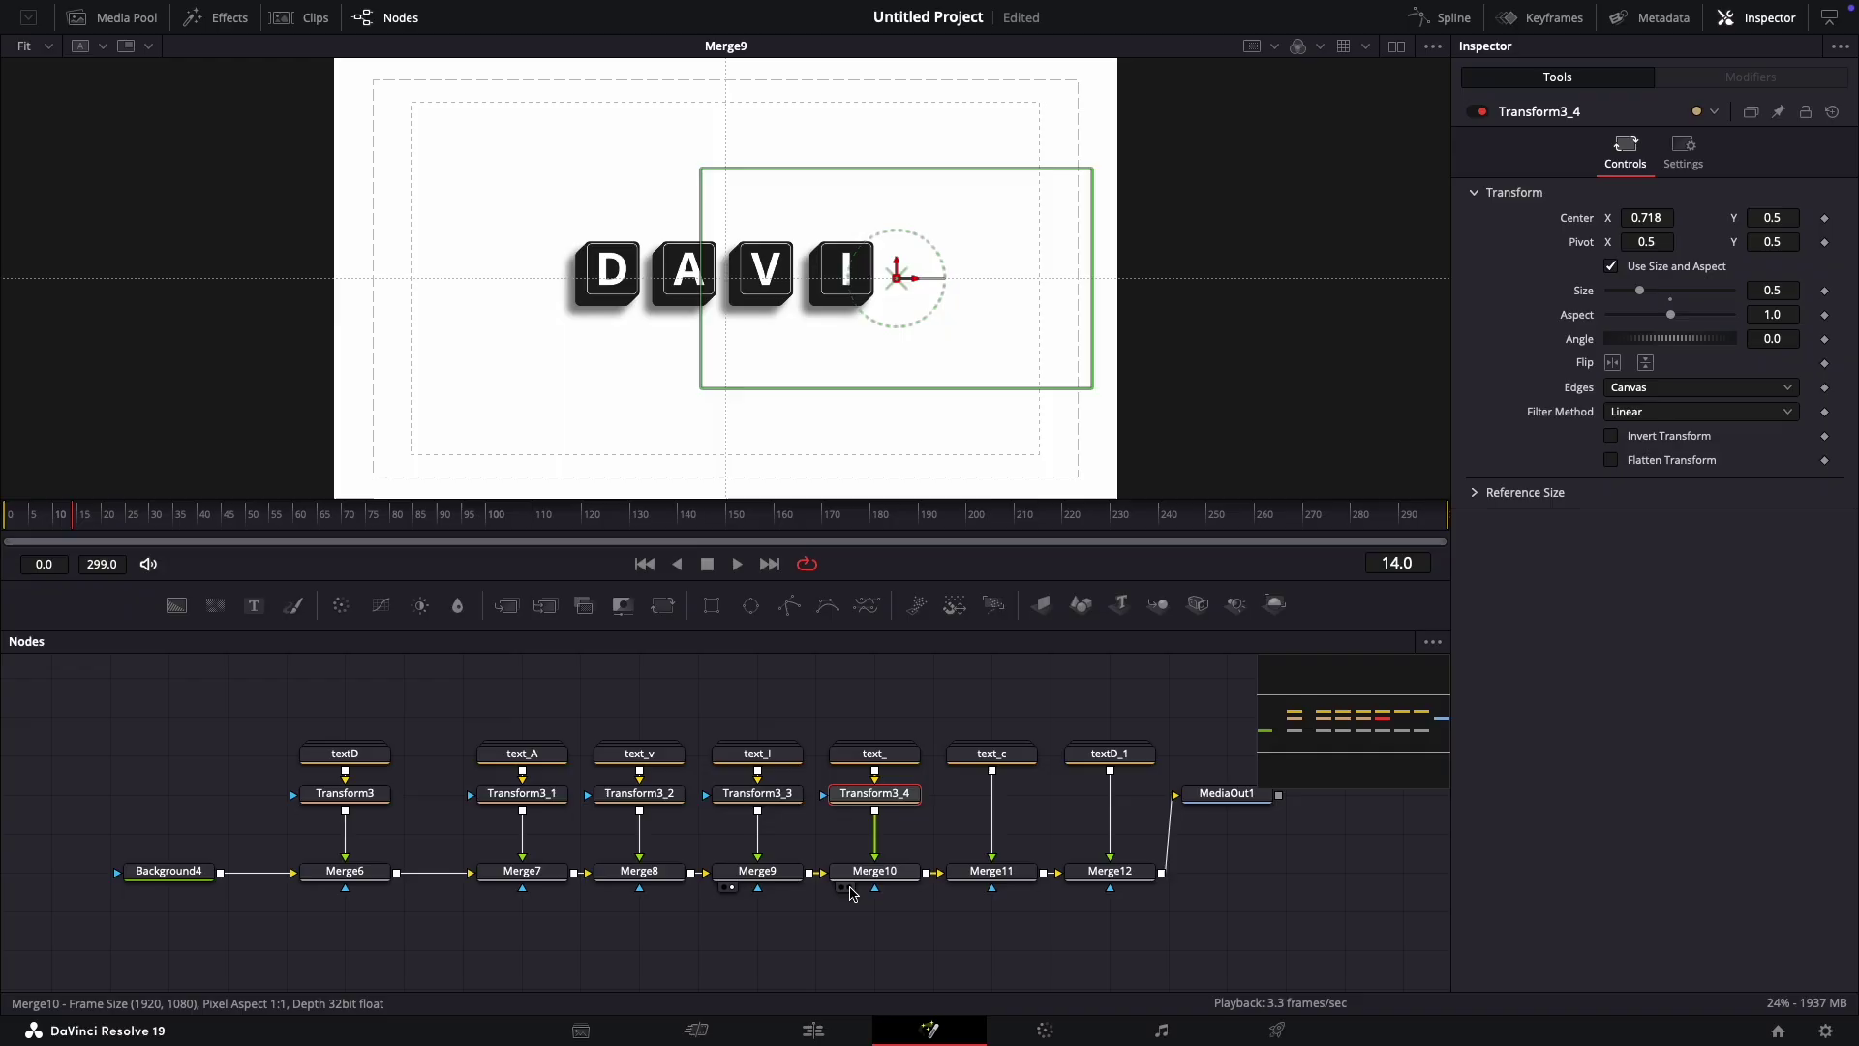
click(1024, 763)
key(ctrl+v)
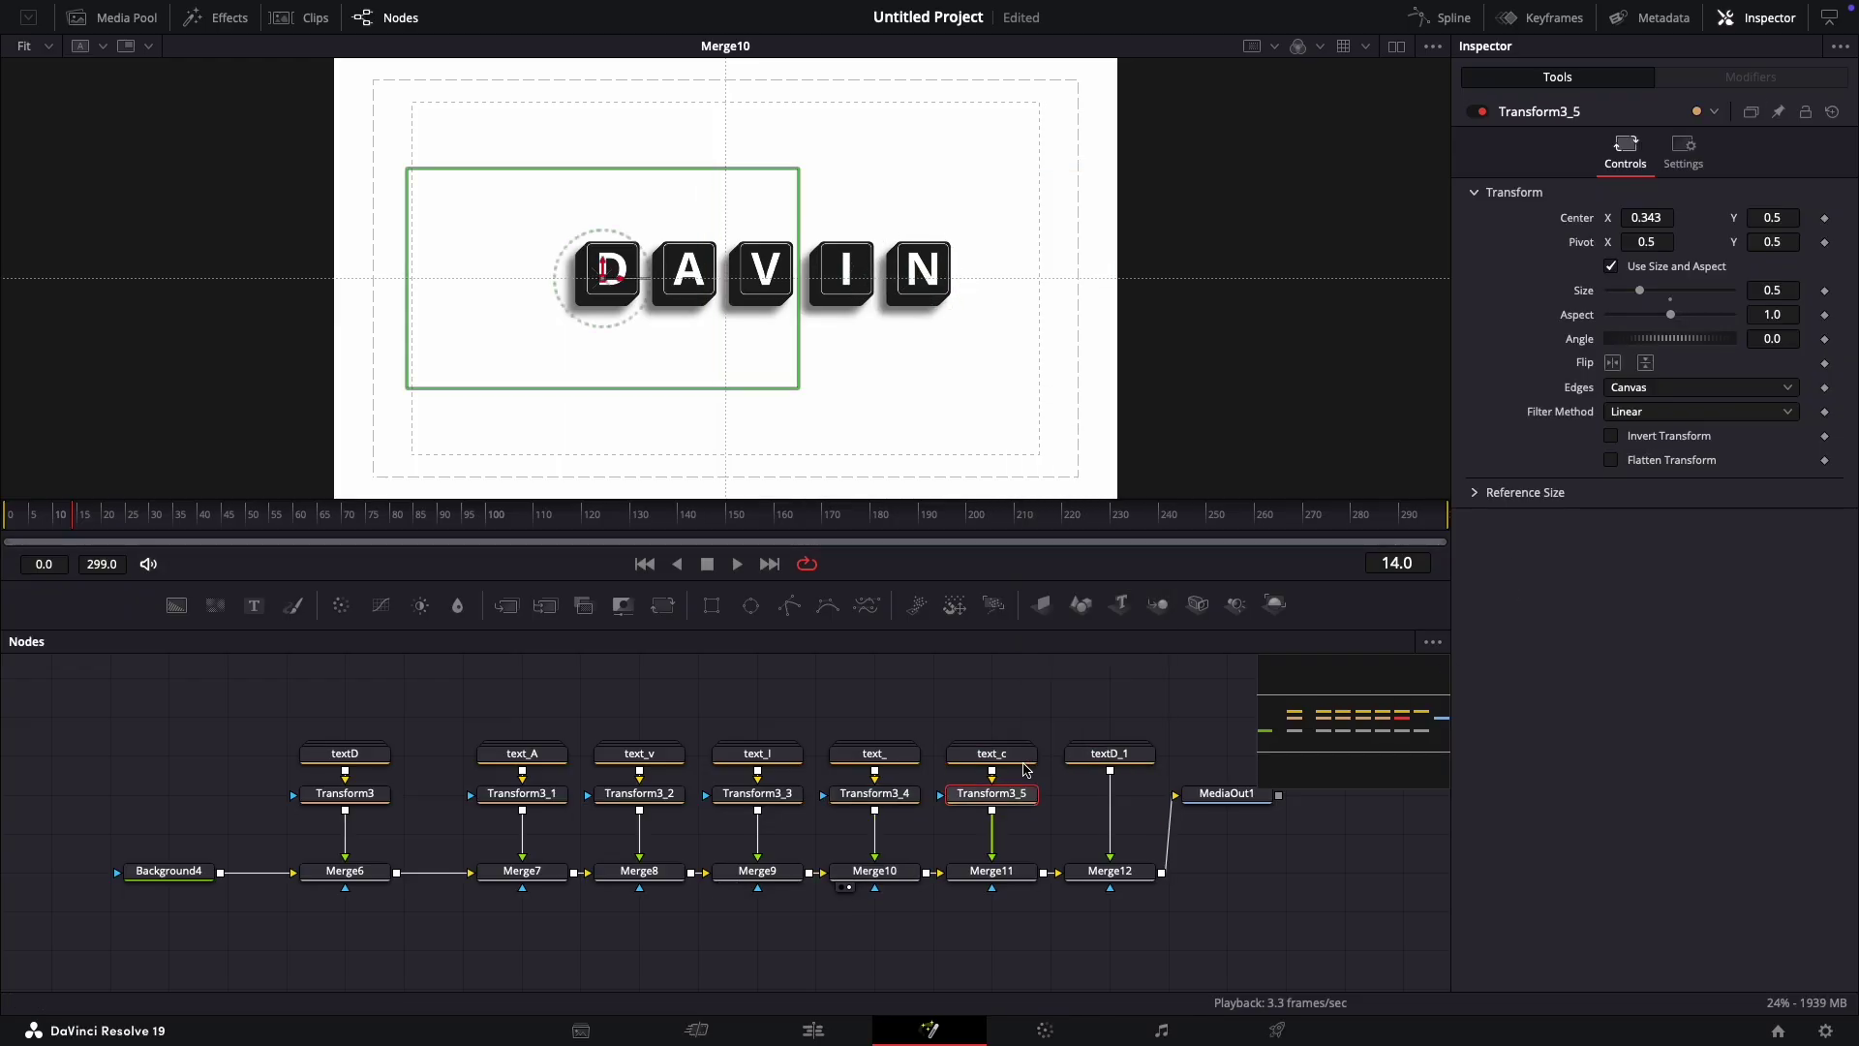
Step: Slide the C key to the right end of the row after N
drag(1666, 223, 1733, 223)
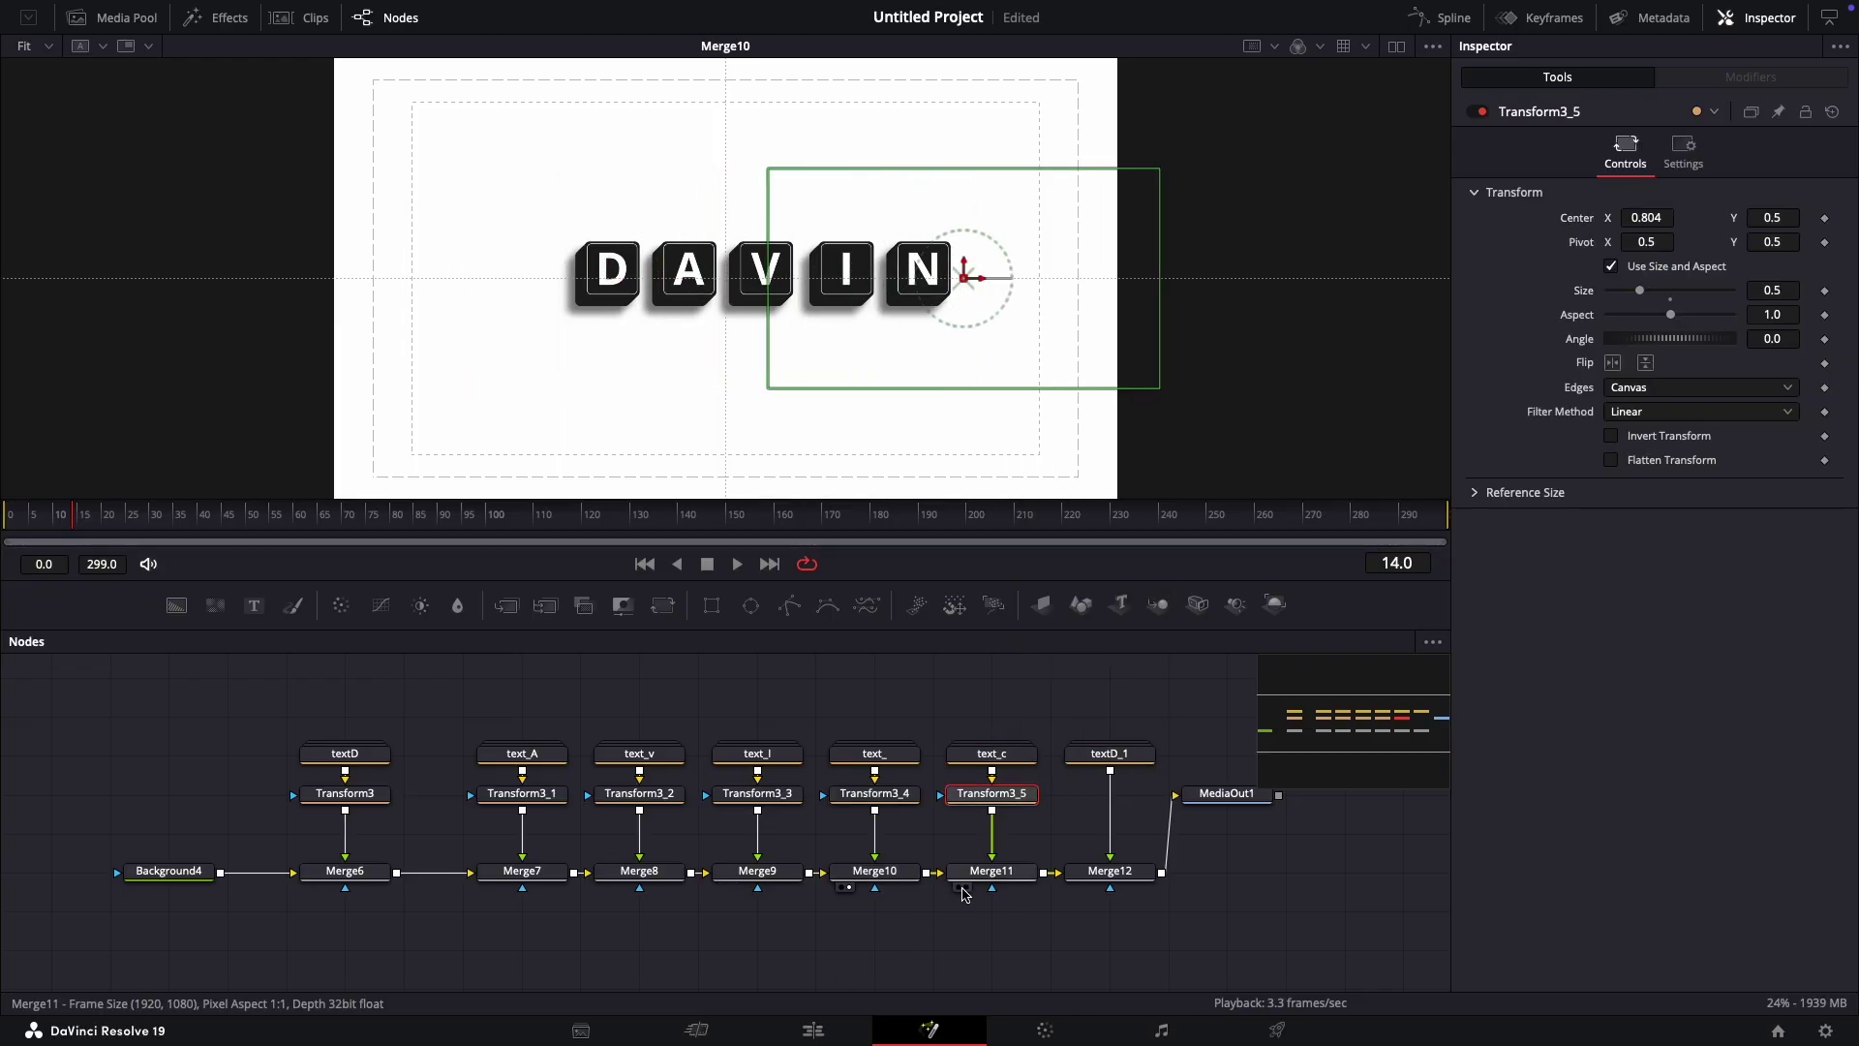
click(961, 887)
key(Right)
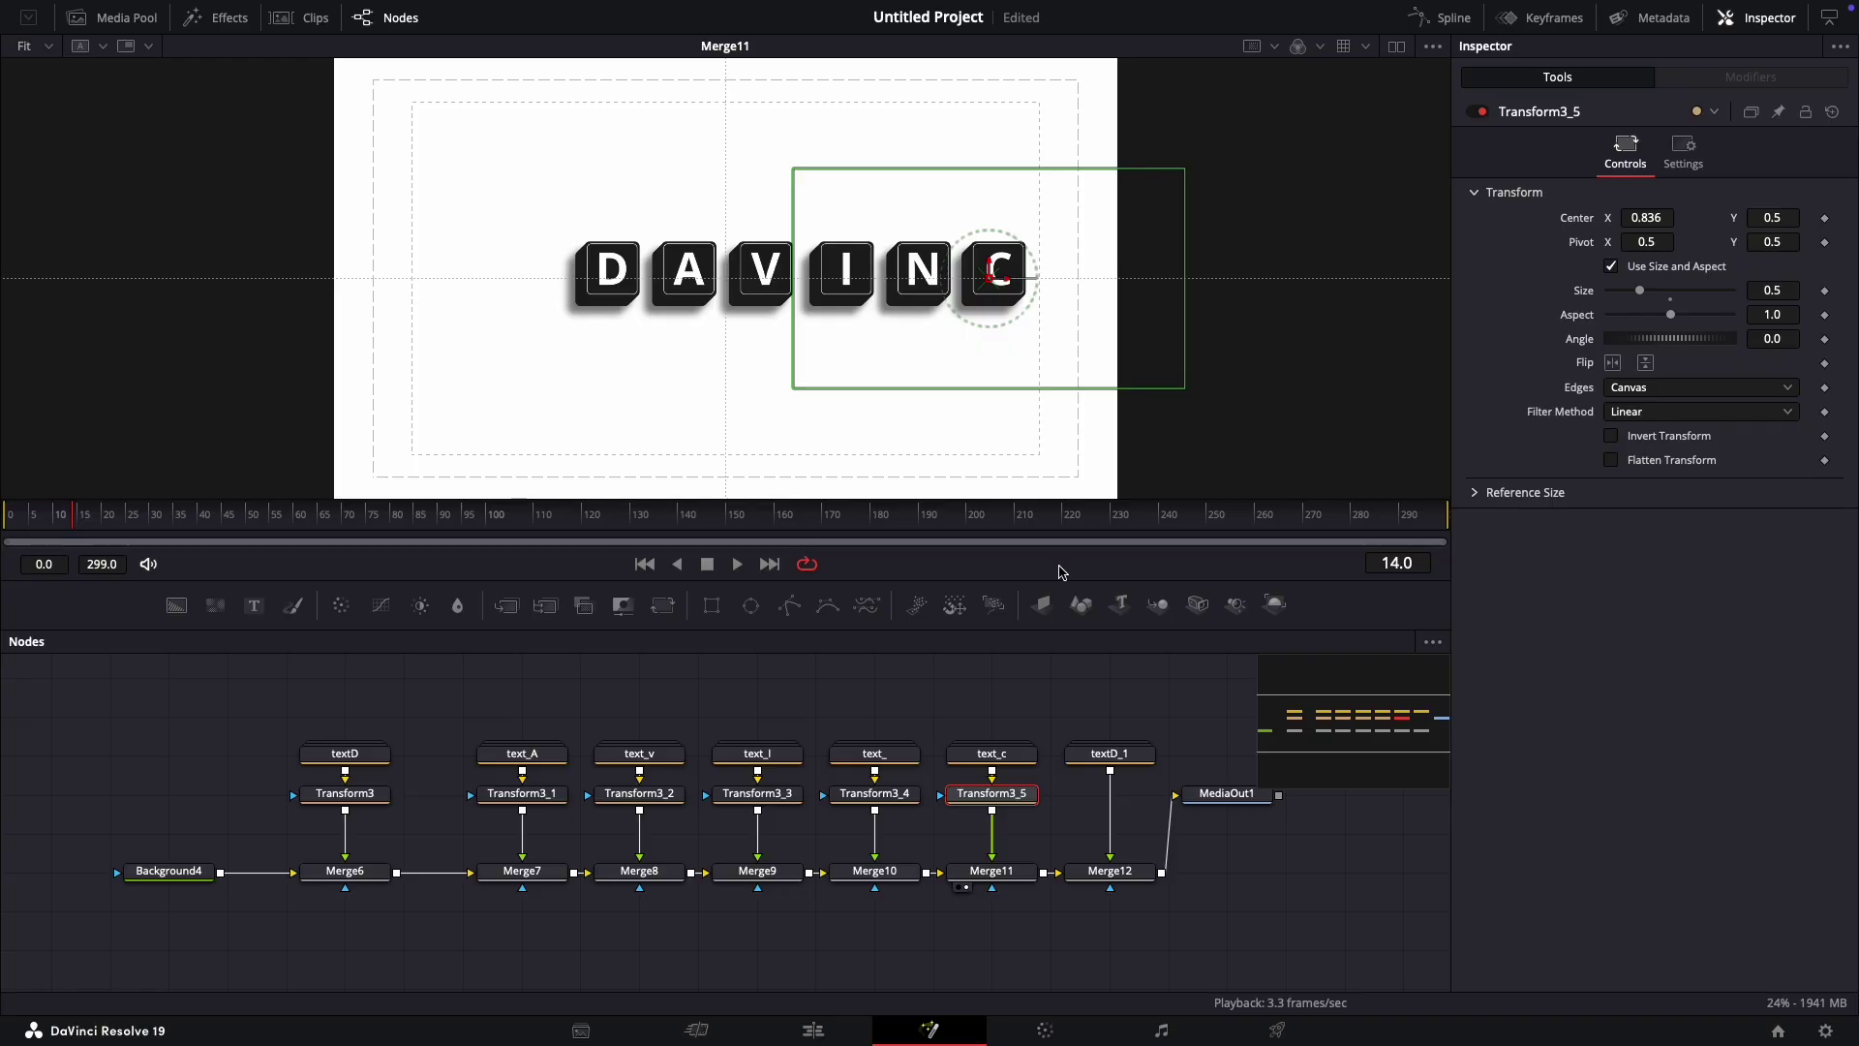
Step: Shift the I, V, A and D keys left in the viewer
click(757, 793)
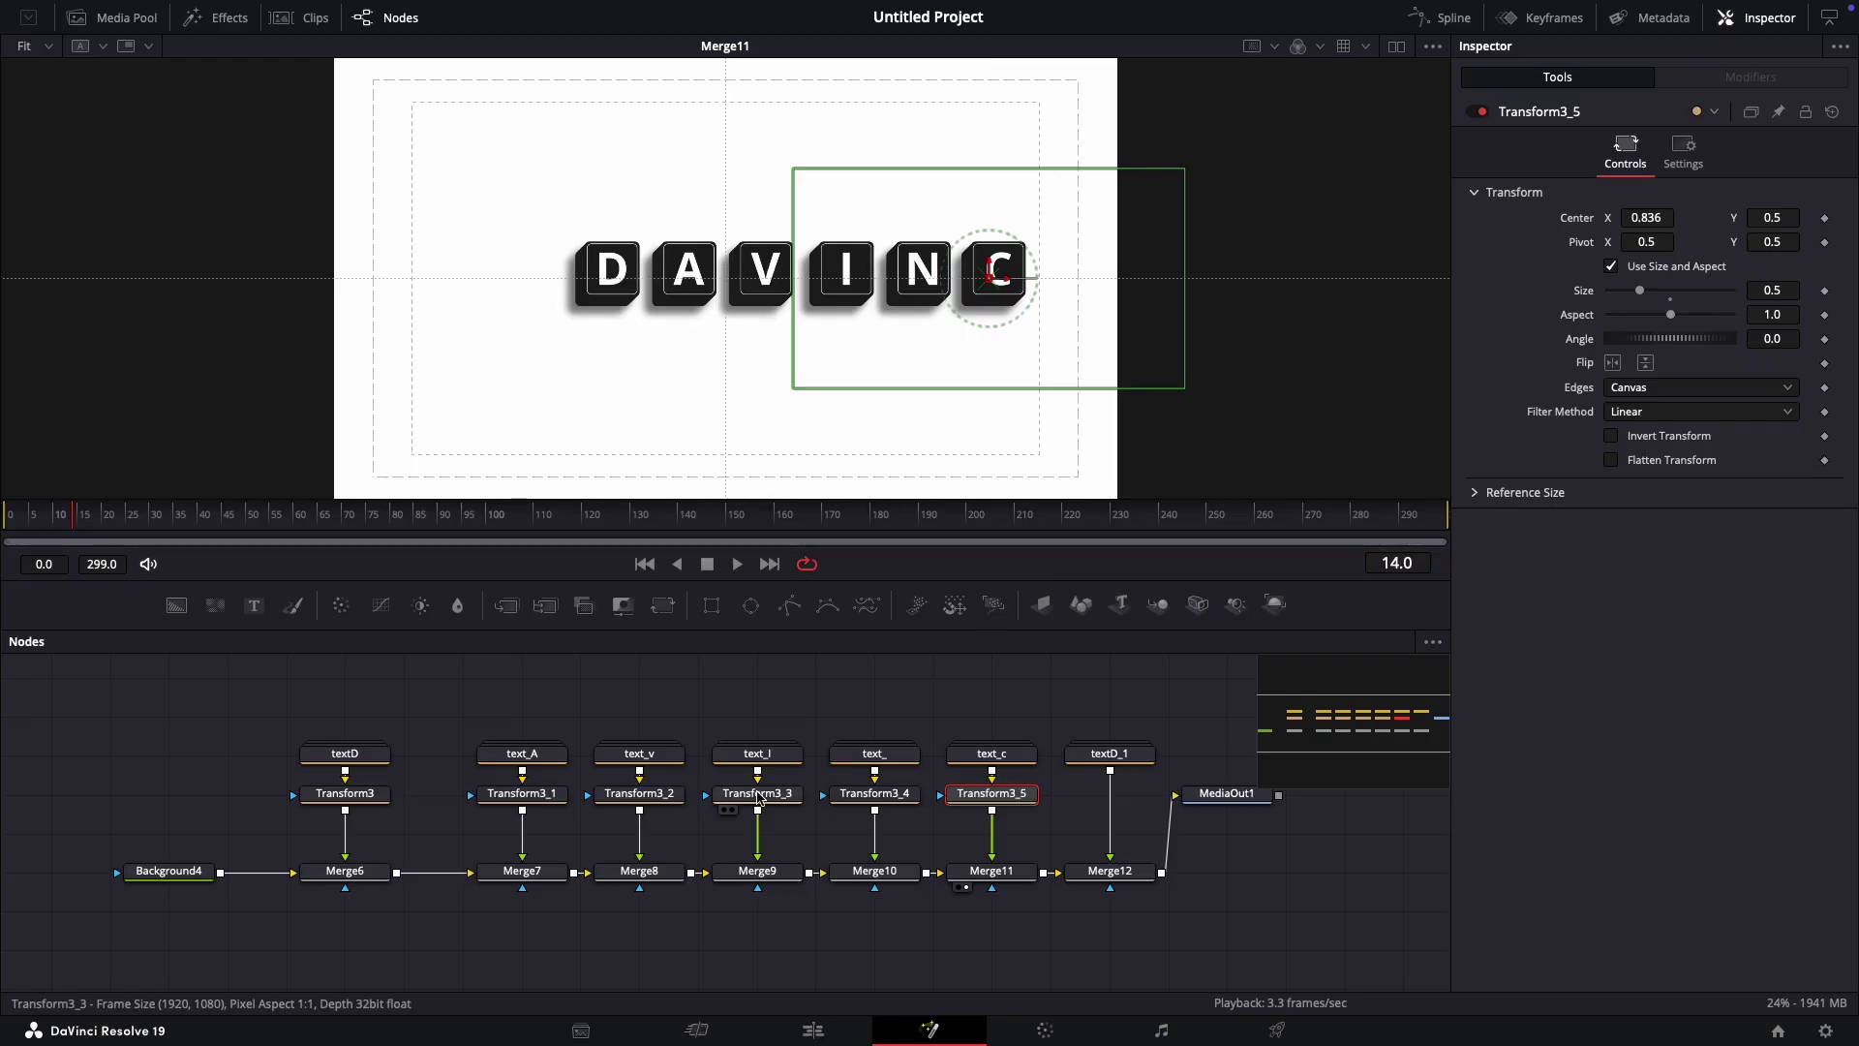
drag(842, 278, 477, 273)
click(639, 793)
click(522, 793)
click(344, 793)
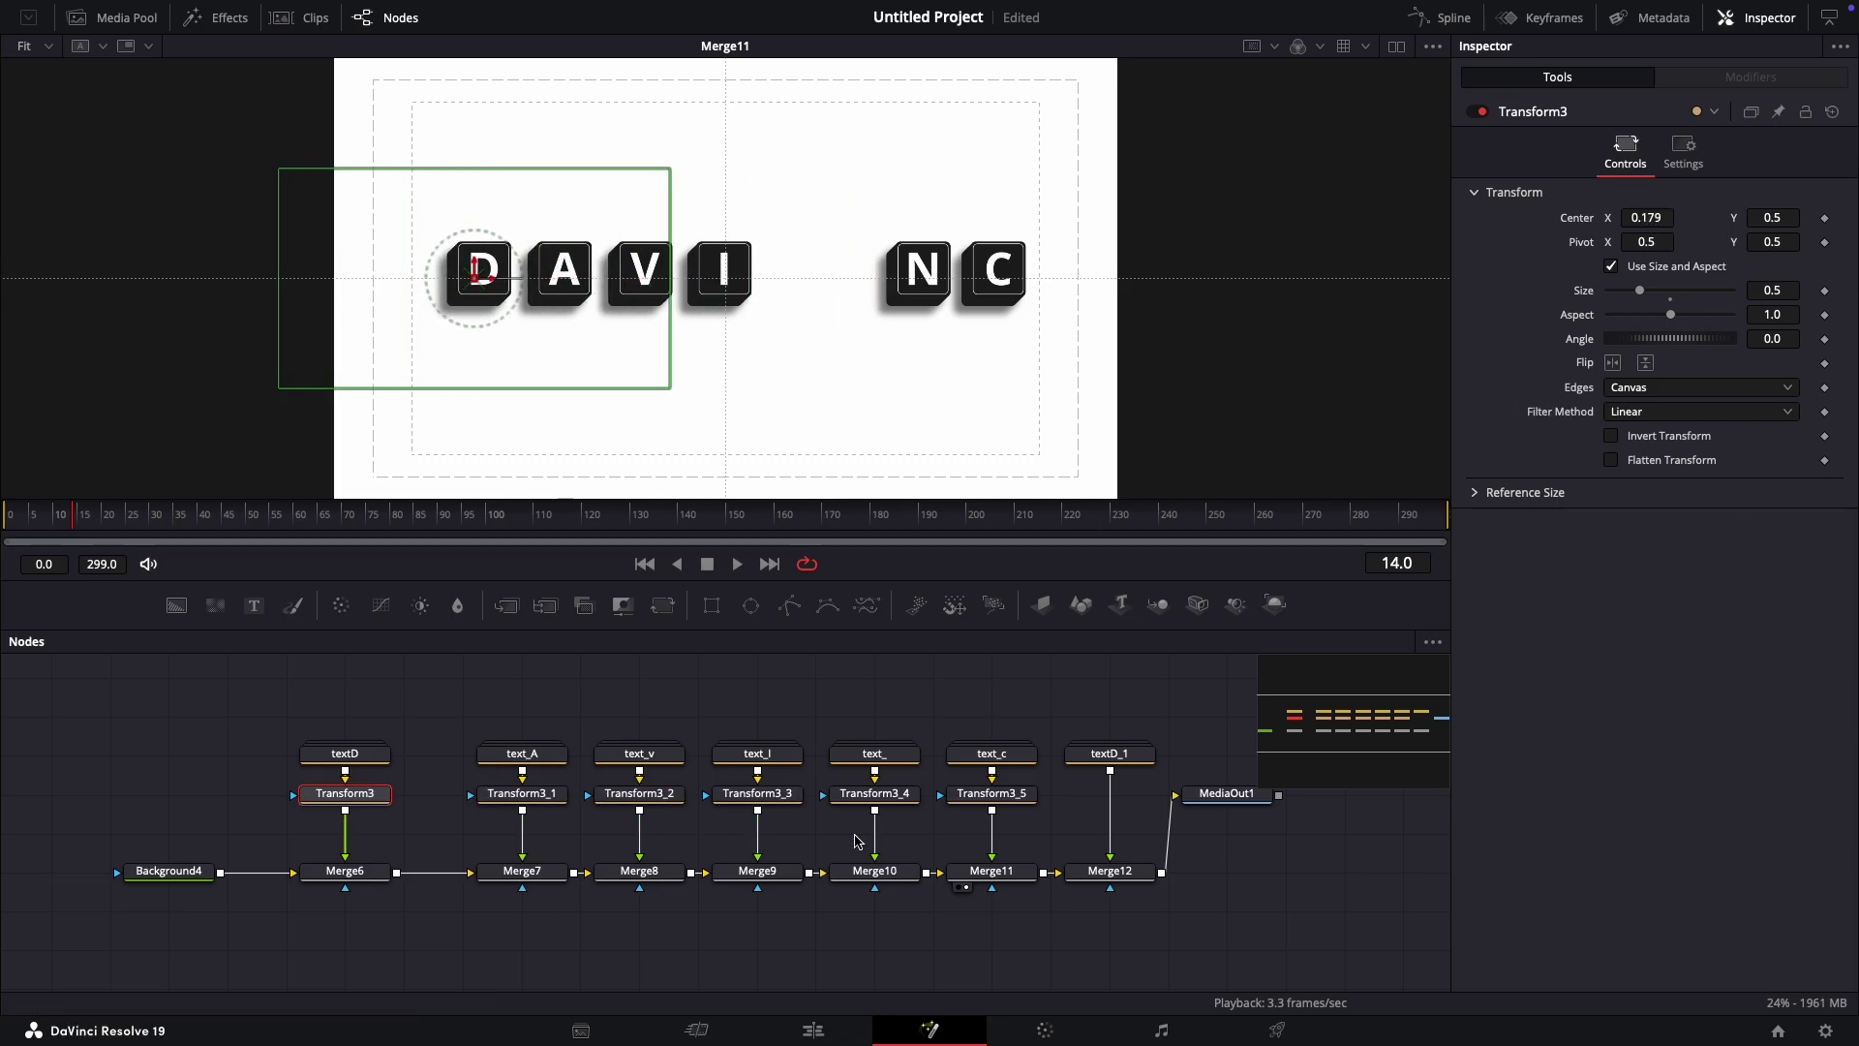
Step: Move the N and C keys left to close the spacing, then select textD_1
click(758, 793)
click(851, 800)
drag(923, 274, 810, 274)
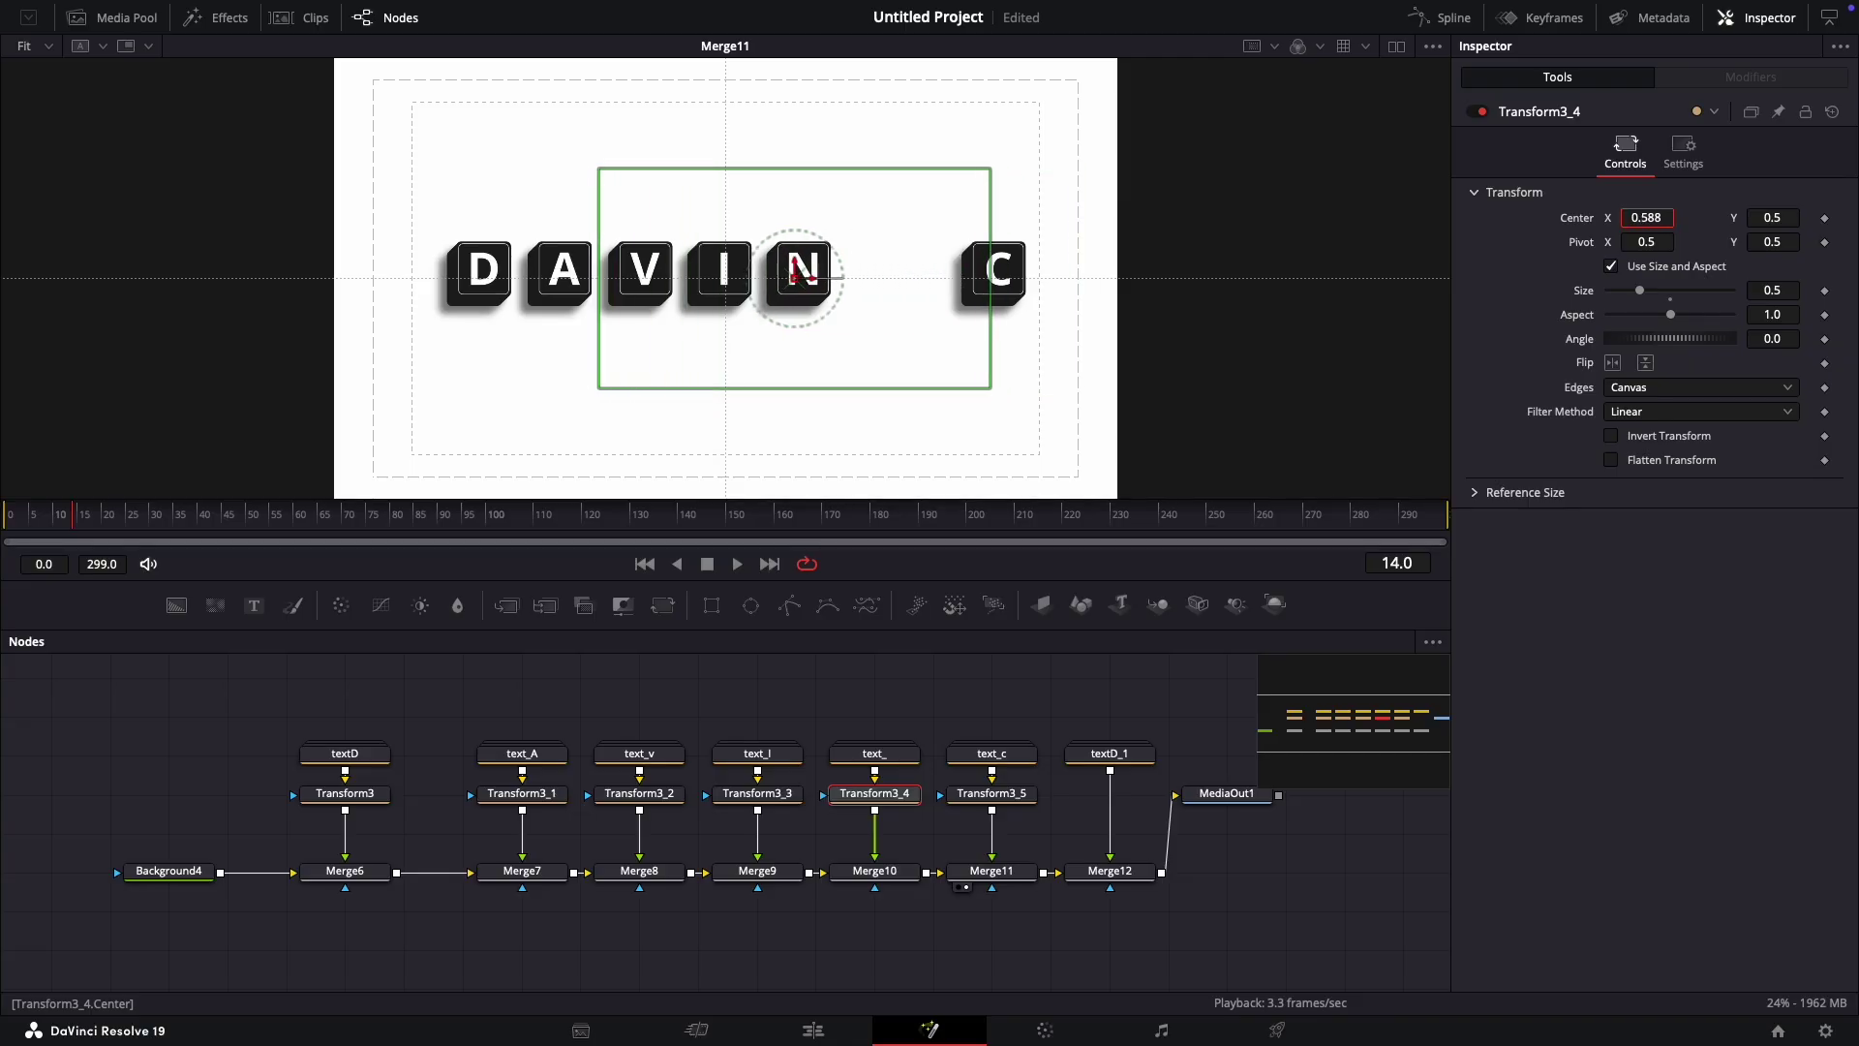
click(992, 793)
drag(1658, 215, 1627, 215)
click(1110, 753)
Step: Paste a copy of the transform and place the final I key after C at center X 0.808, then play back the animation
key(ctrl+v)
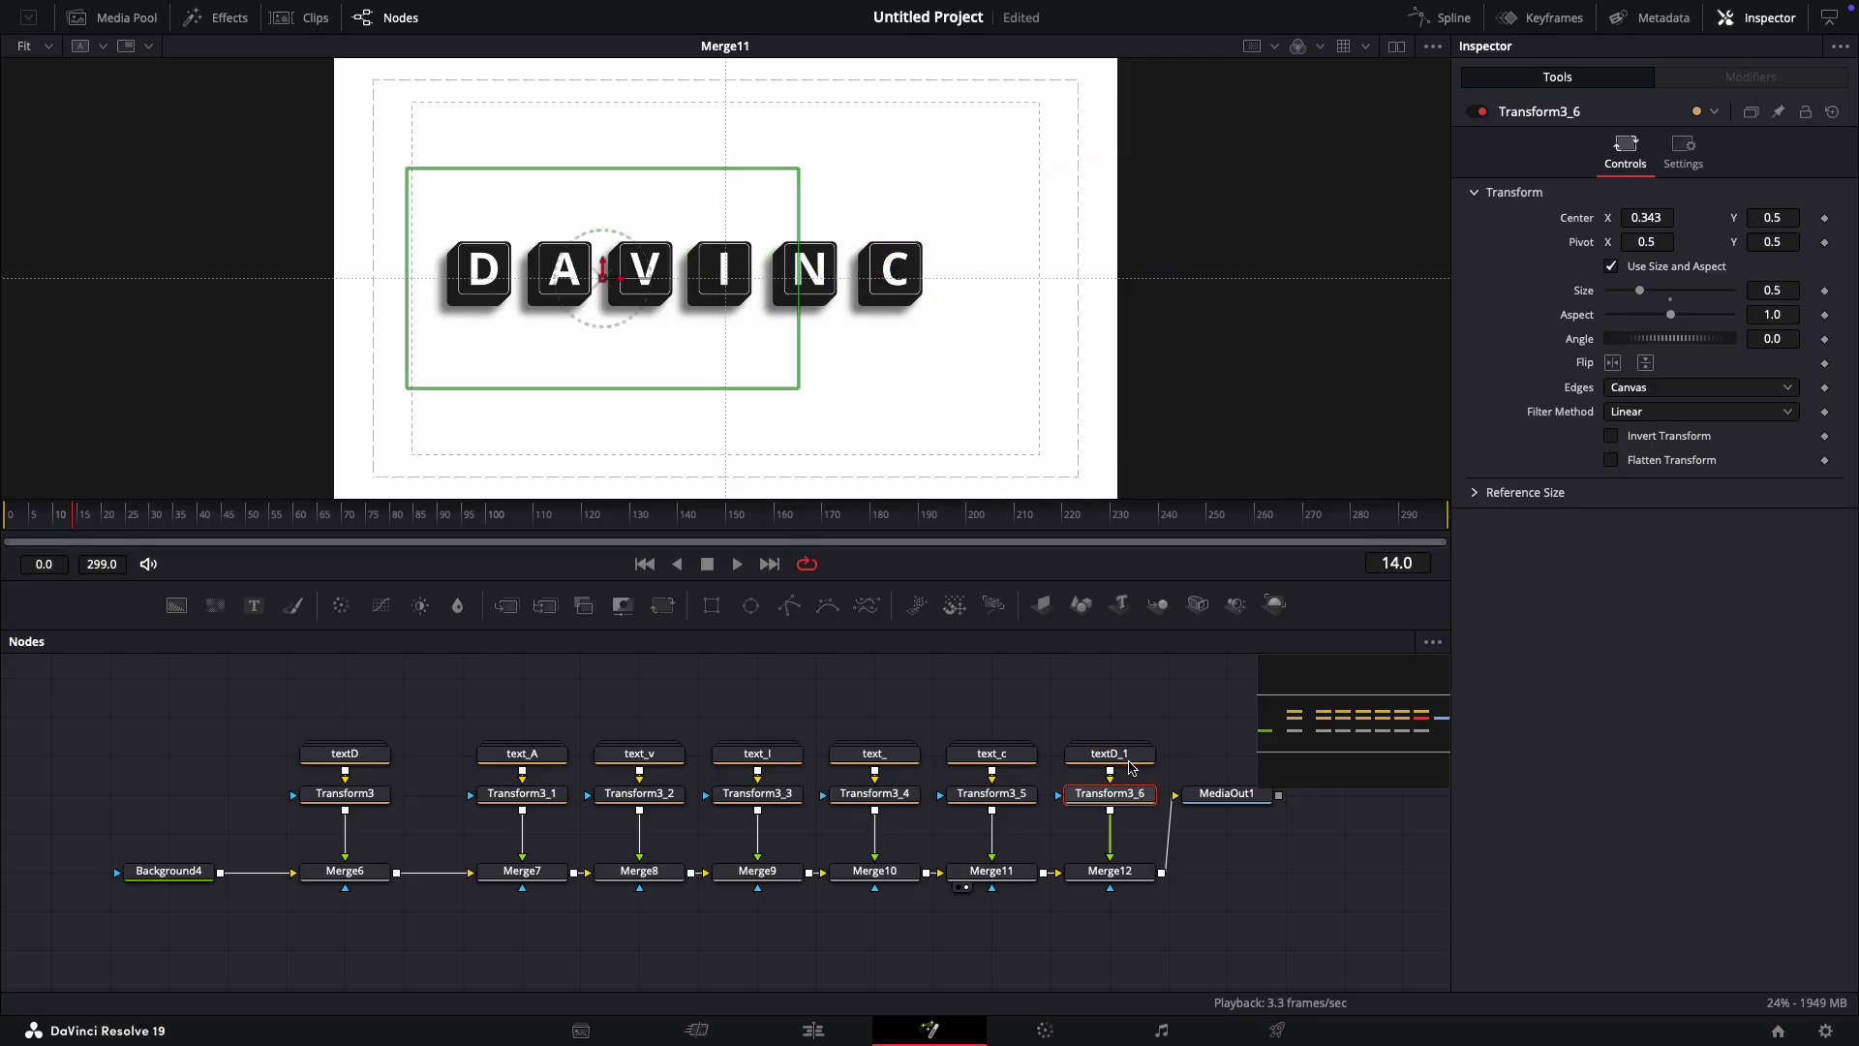
drag(603, 271, 975, 274)
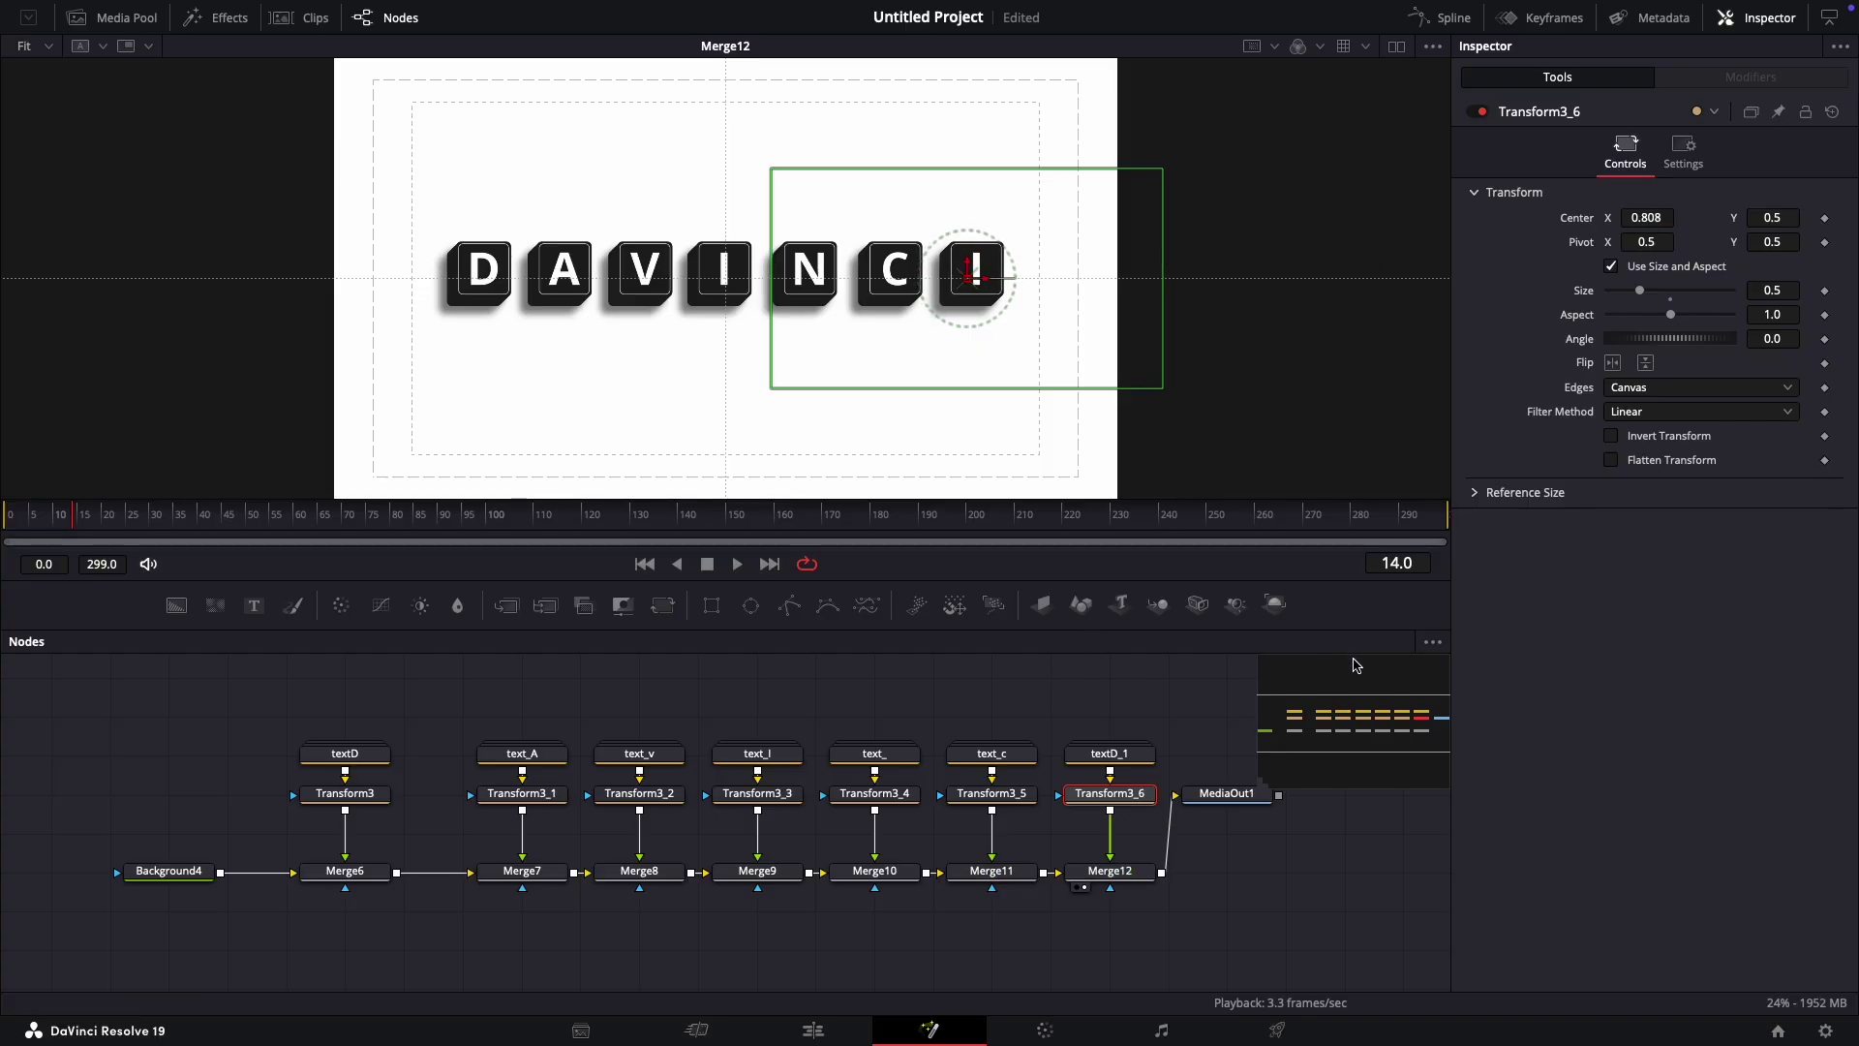
scroll(1360, 704, up, 3)
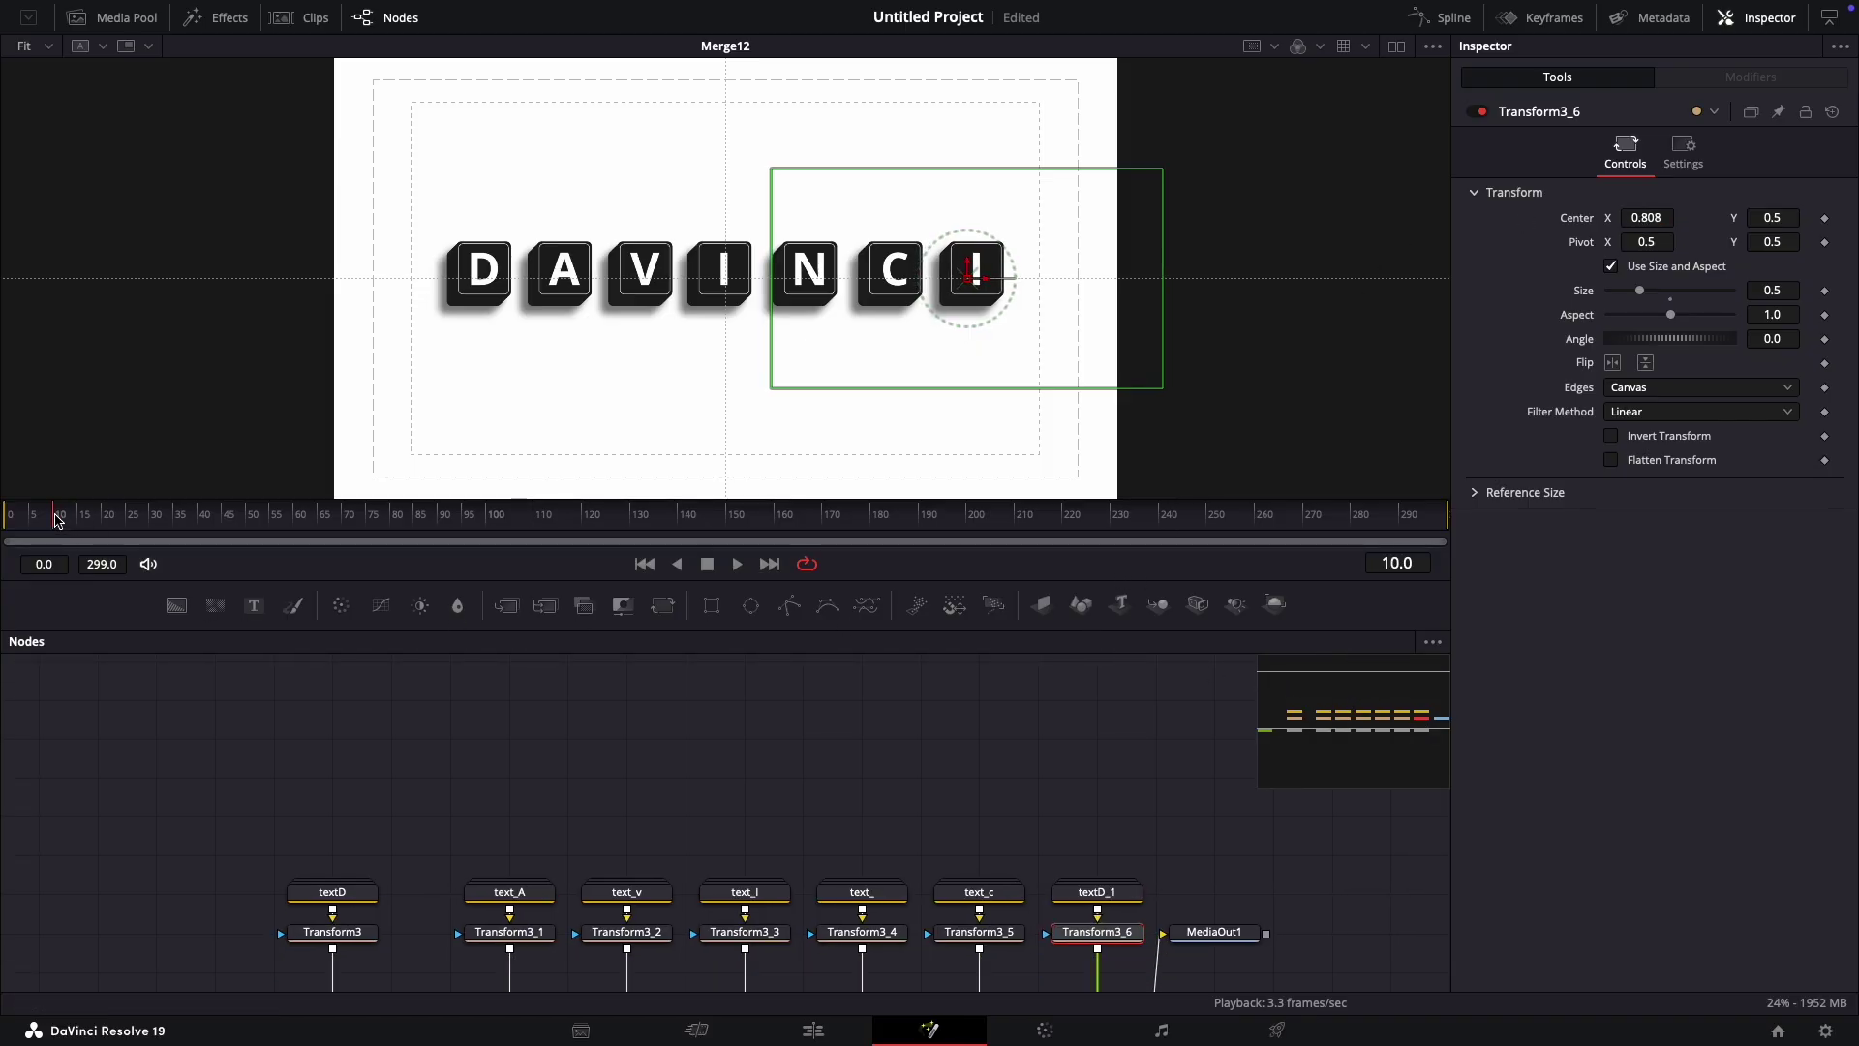
drag(55, 520, 3, 513)
key(space)
Step: Expand the textD group and pan the node graph to inspect its contents
double_click(347, 892)
scroll(756, 789, down, 5)
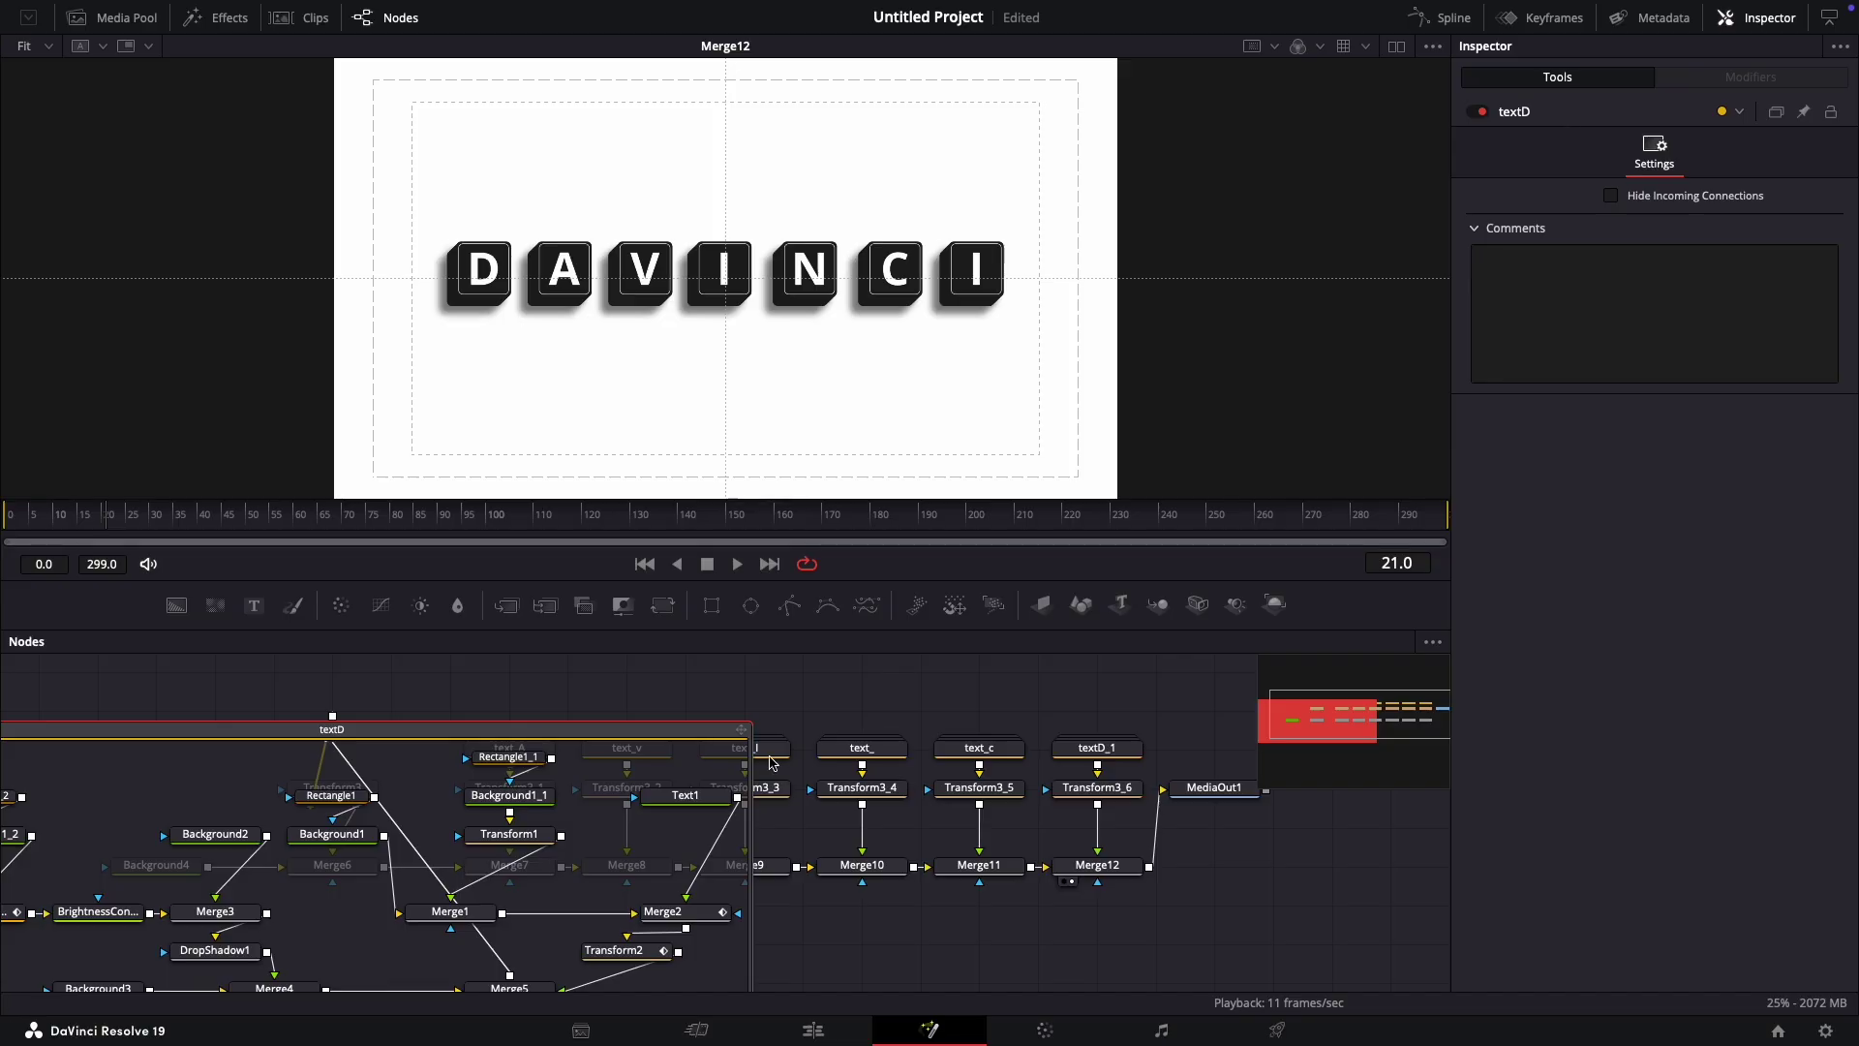
drag(423, 699, 1046, 749)
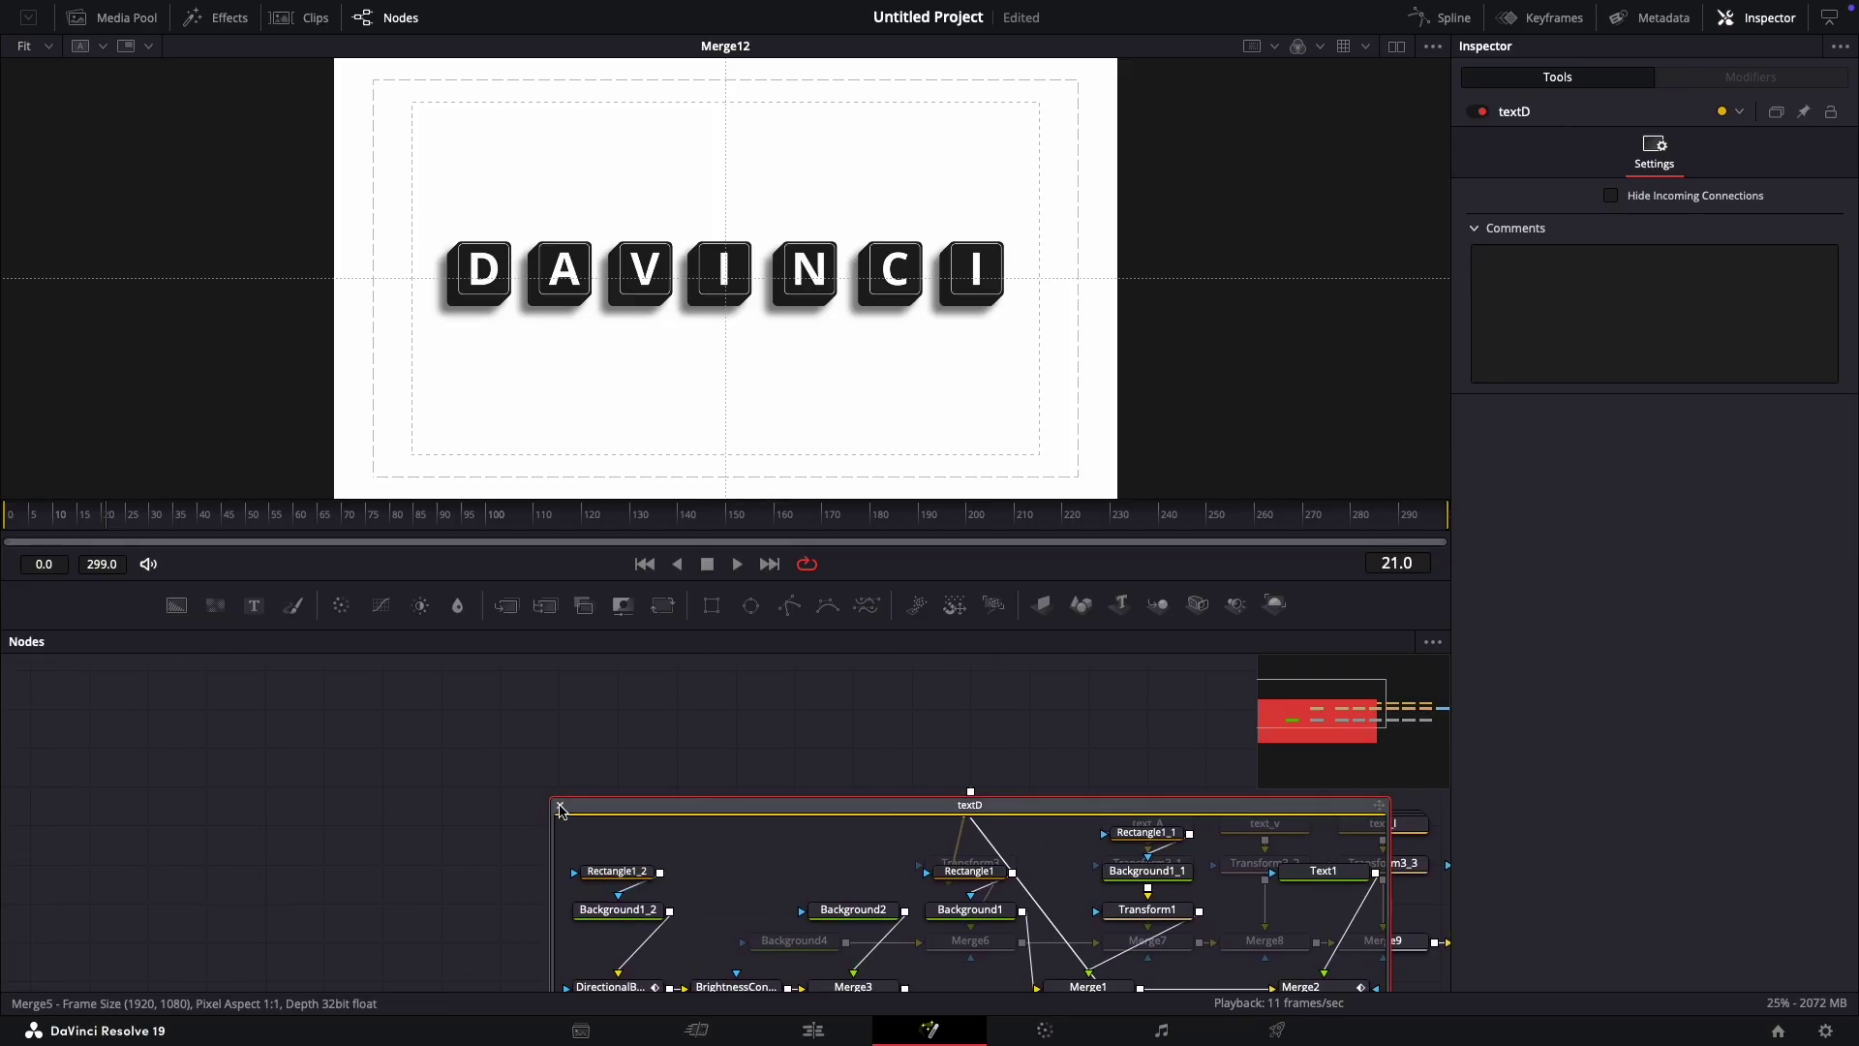
Step: Show the Keyframes editor with the textD group's child tracks expanded
click(1567, 22)
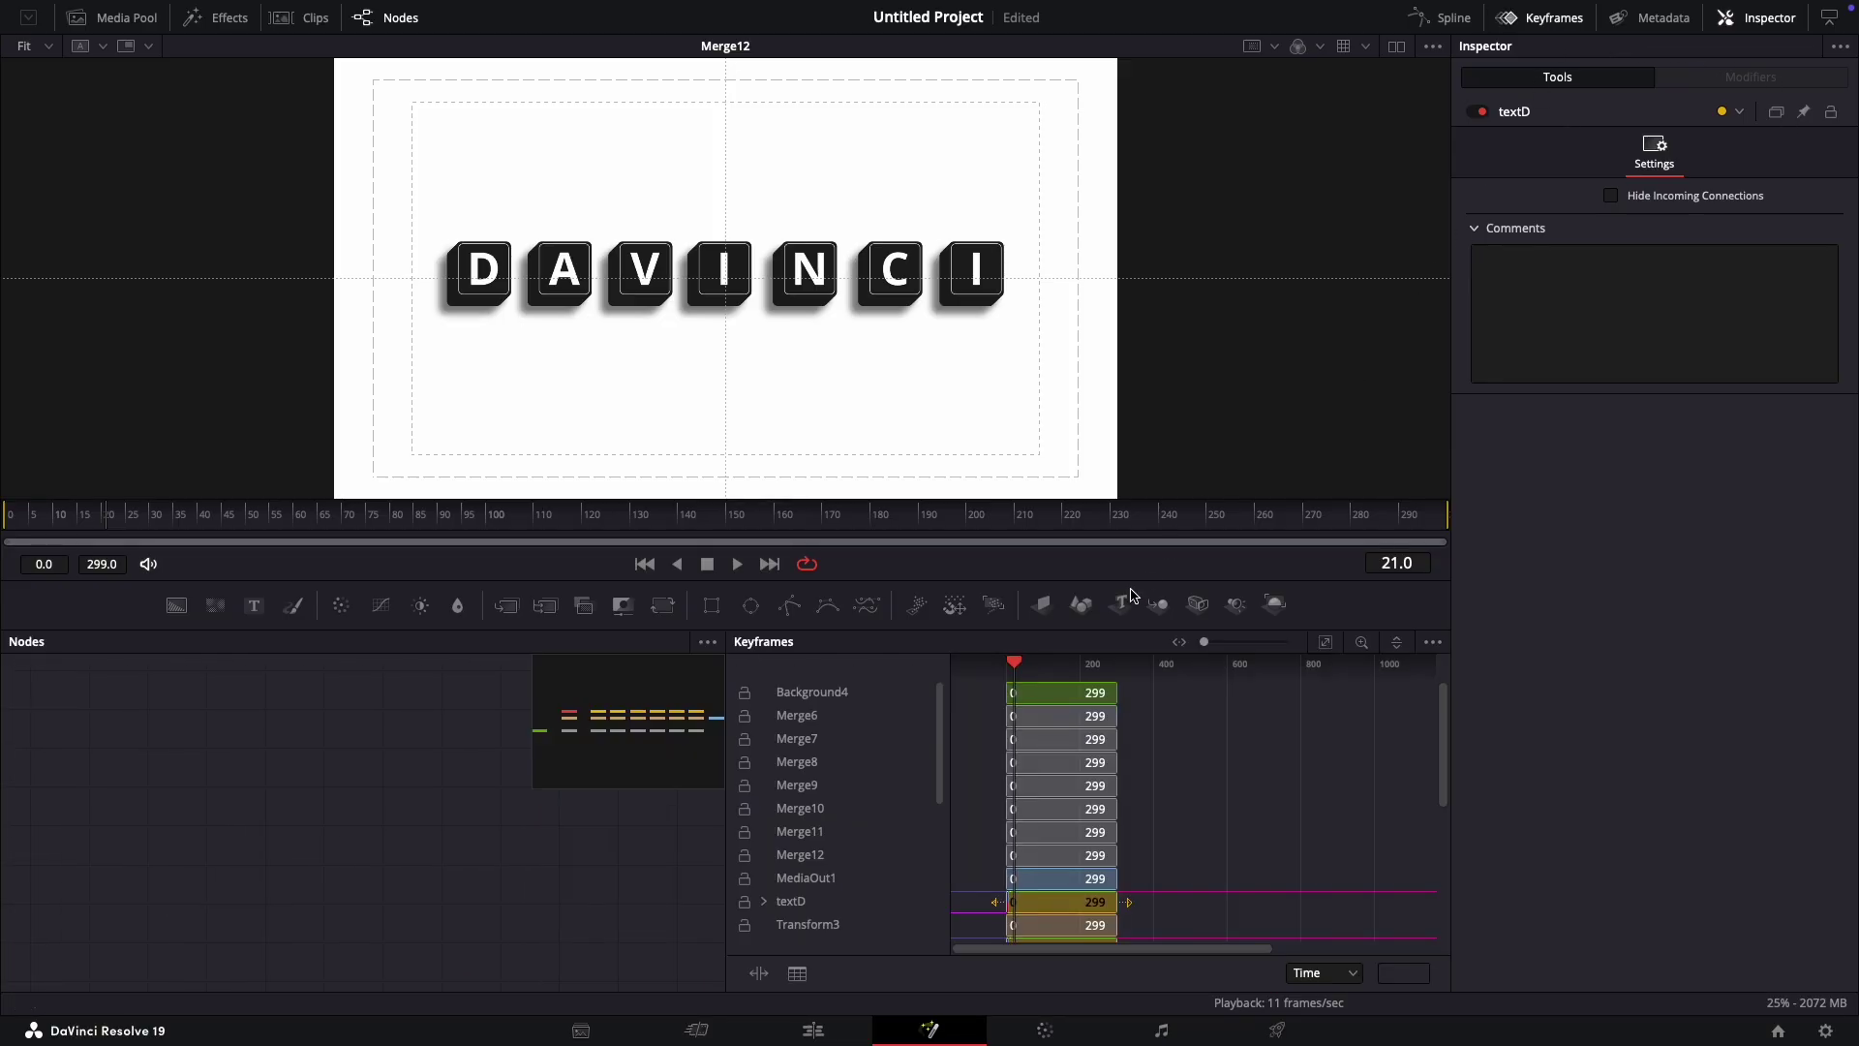
scroll(892, 775, down, 5)
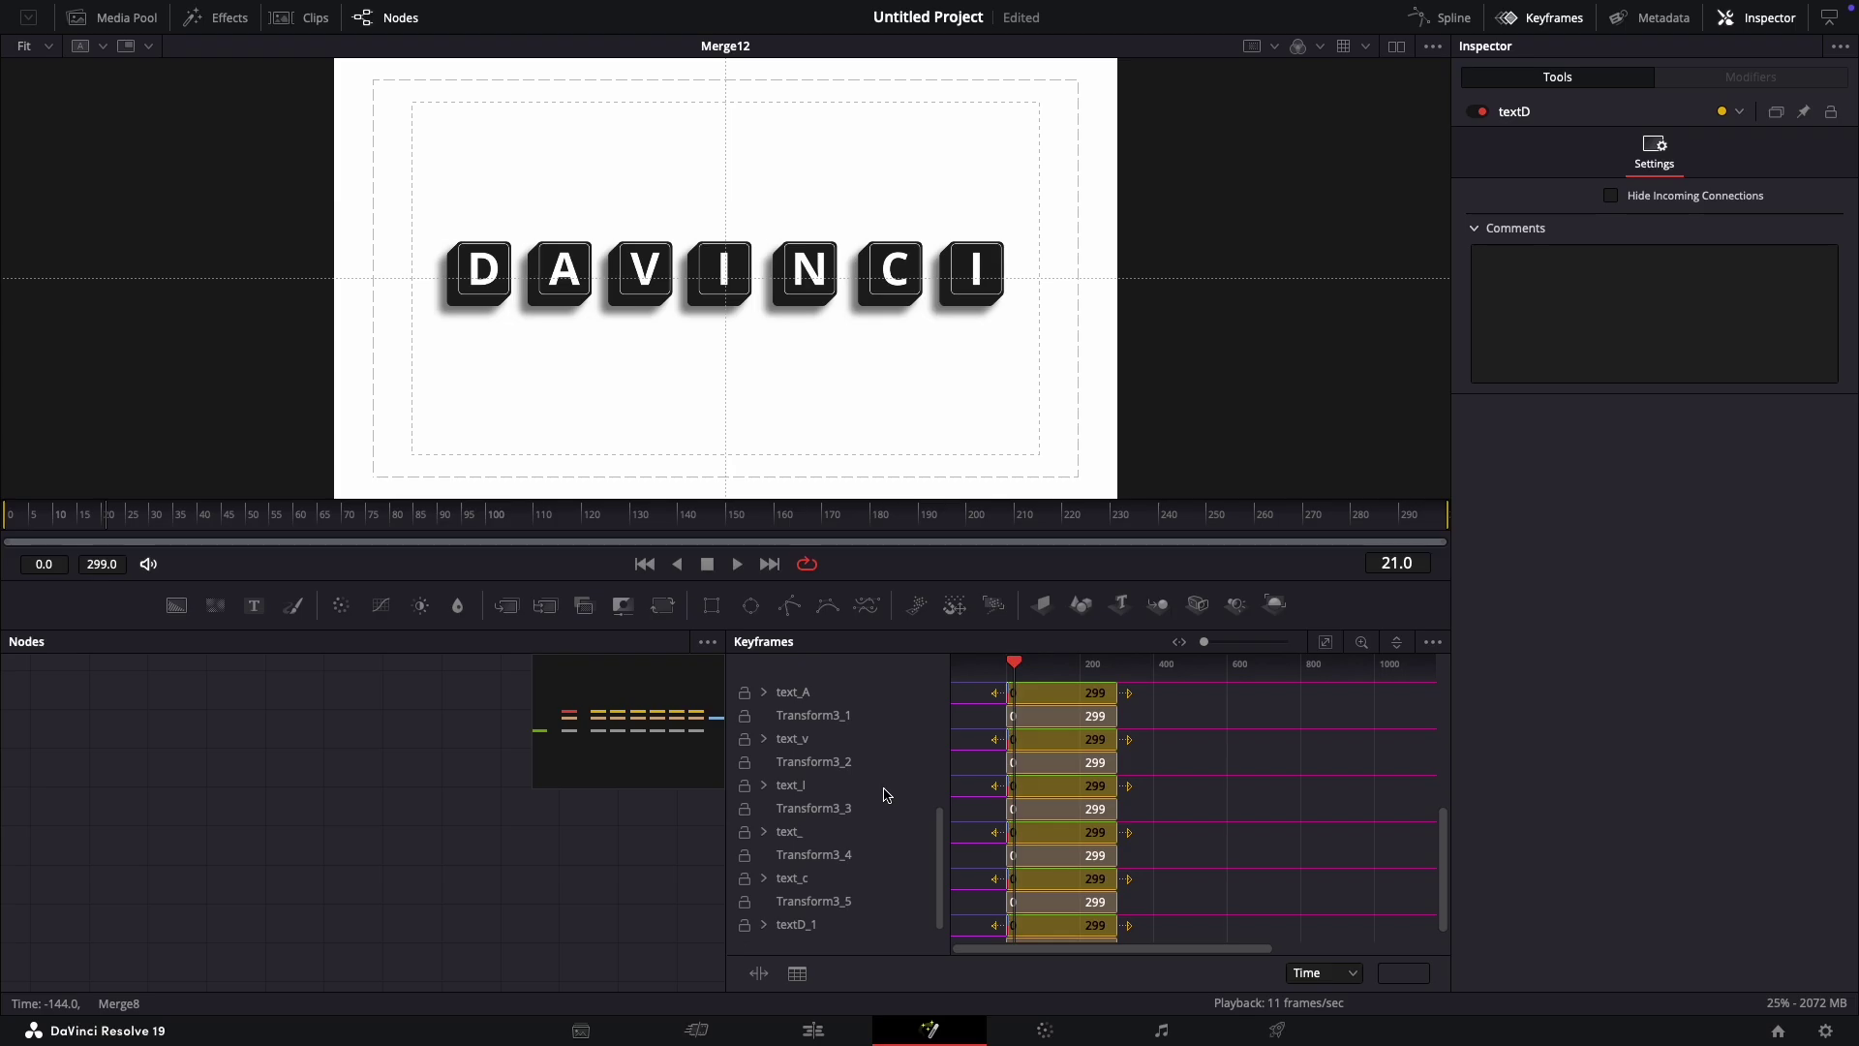
scroll(884, 794, up, 5)
scroll(892, 794, down, 5)
scroll(891, 800, up, 5)
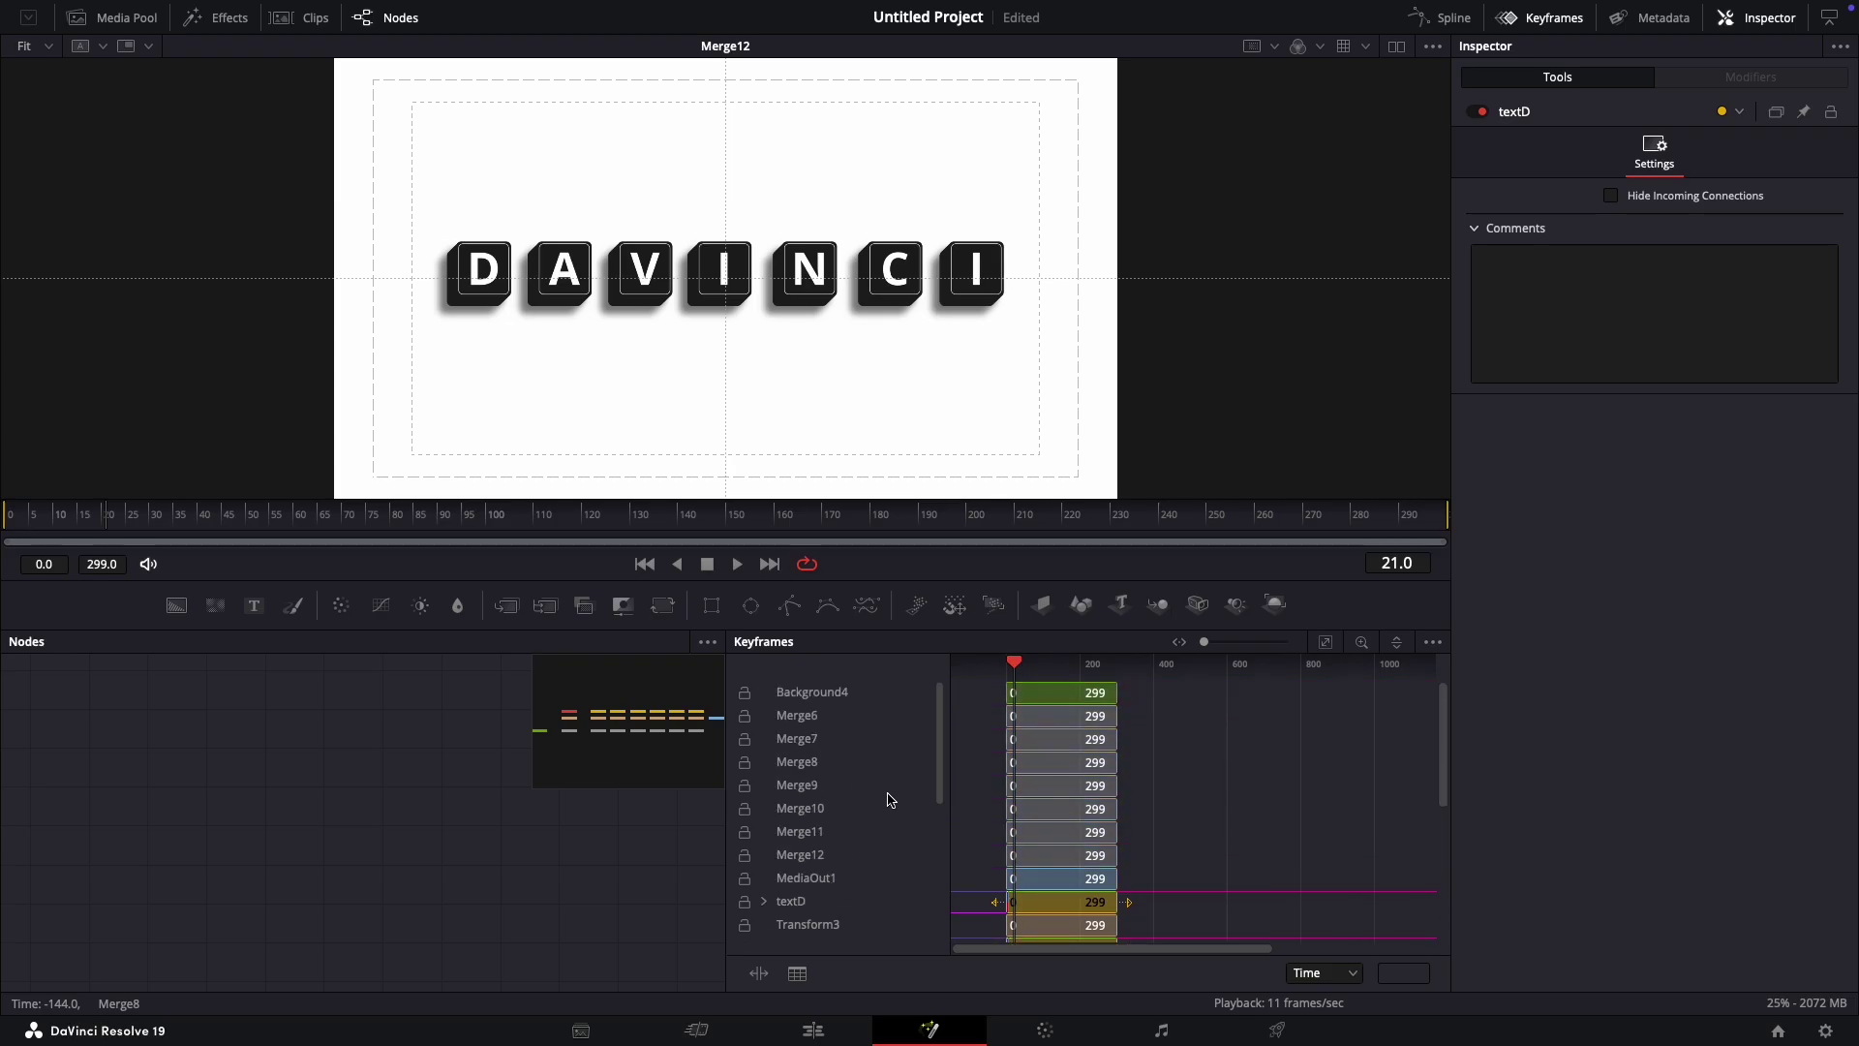
click(764, 901)
scroll(780, 901, down, 5)
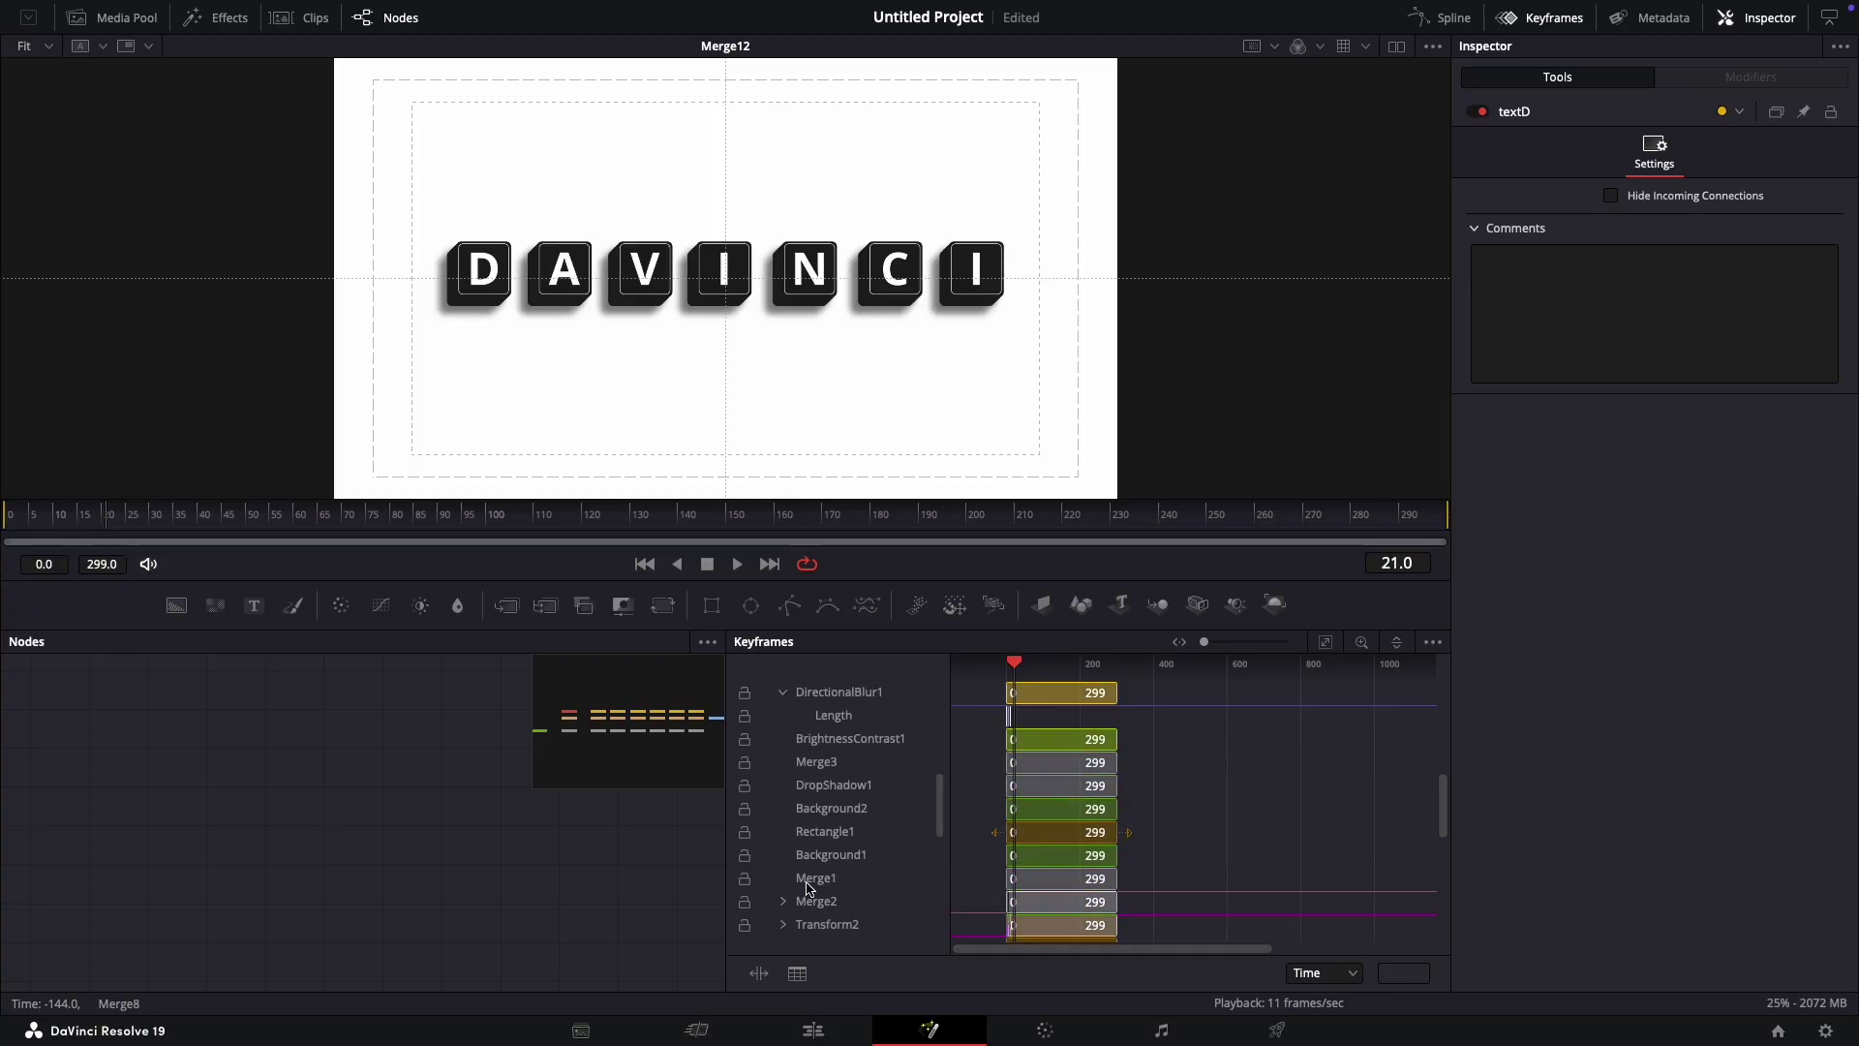
scroll(822, 884, up, 3)
scroll(821, 884, up, 1)
scroll(824, 881, down, 3)
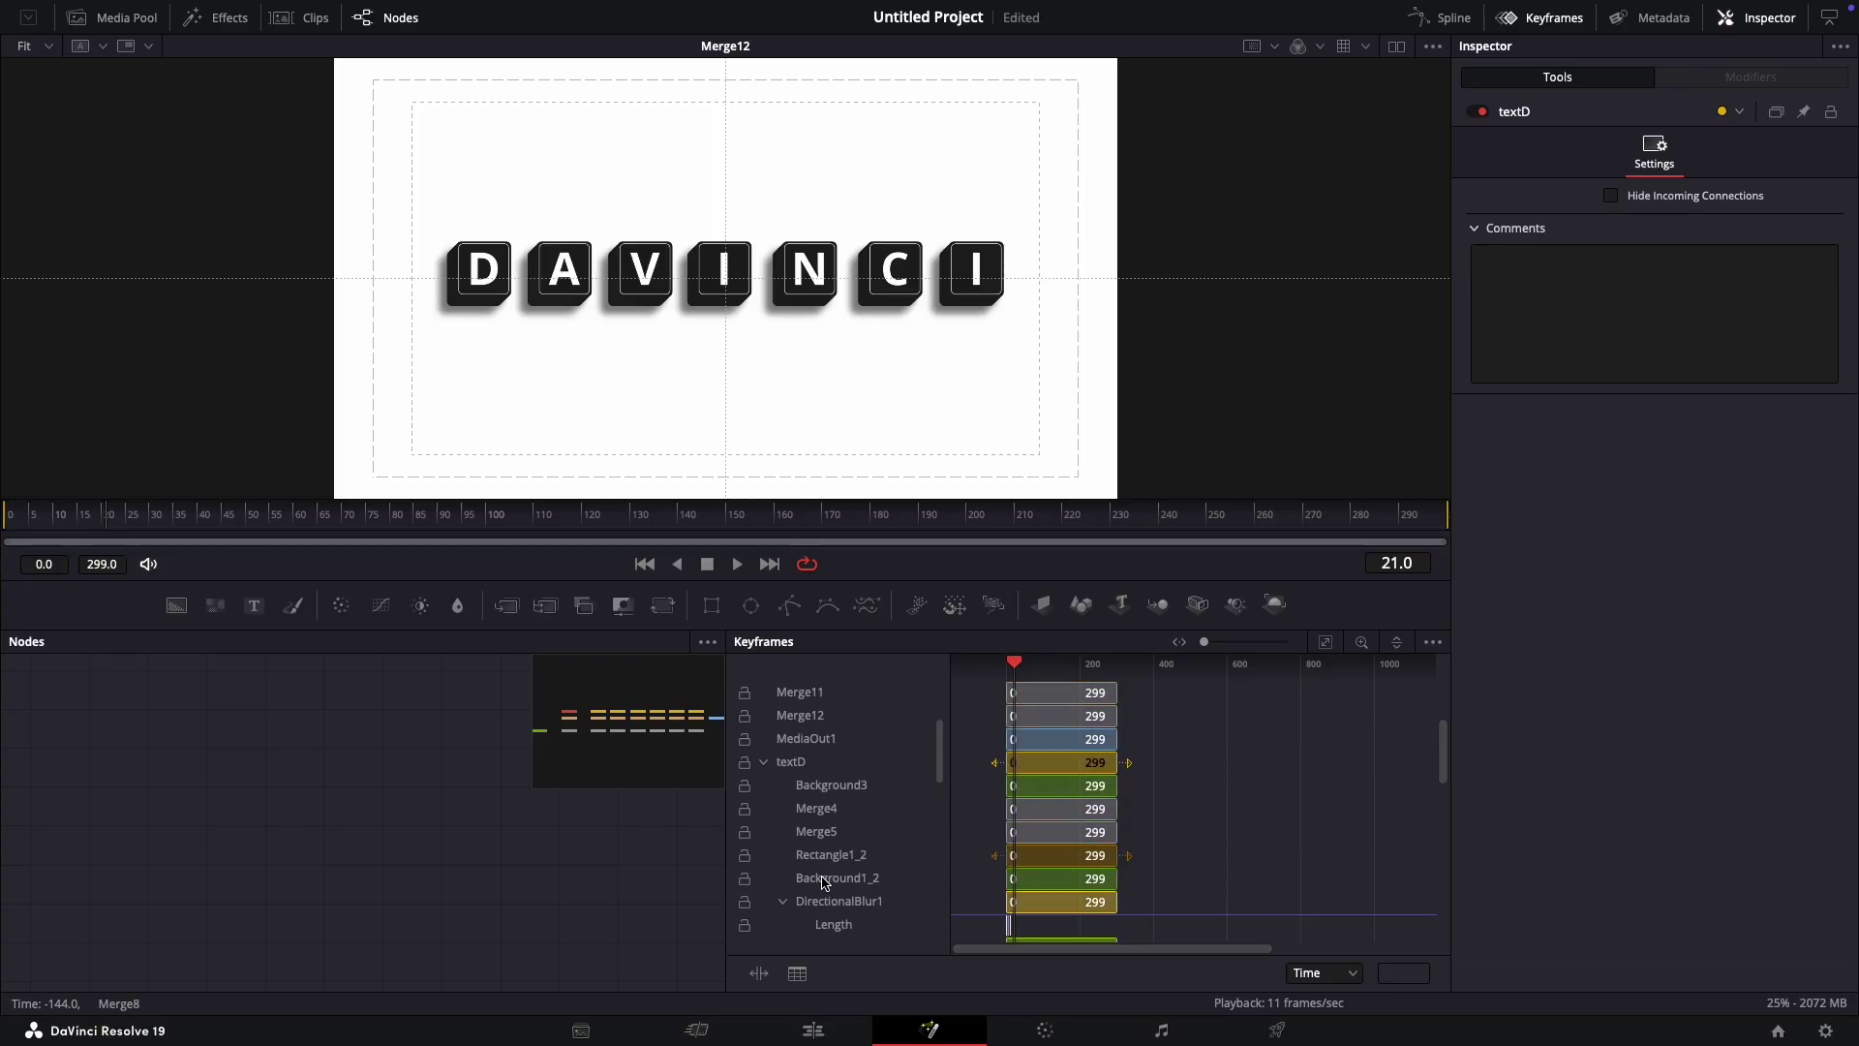
Step: Expand DirectionalBlur1's Length track and zoom the graph so the bars start at frame 0 and span 0–299
click(784, 901)
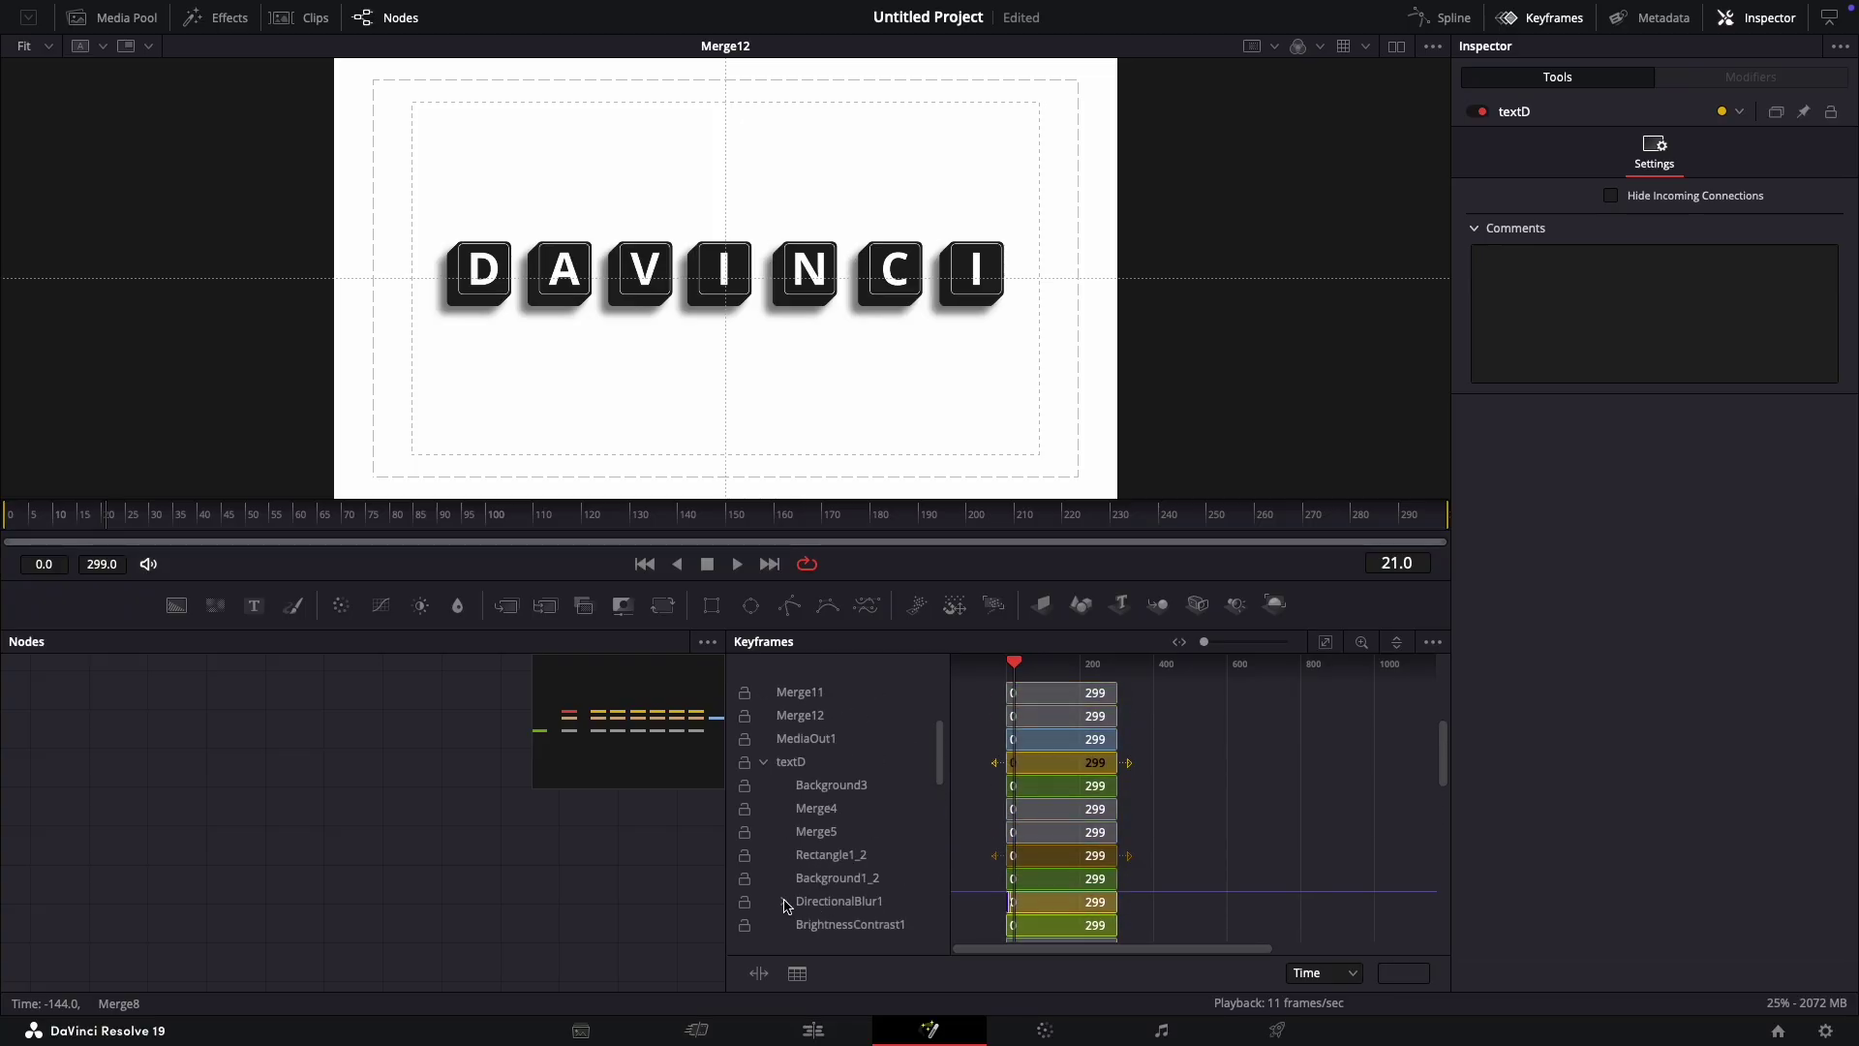
click(784, 901)
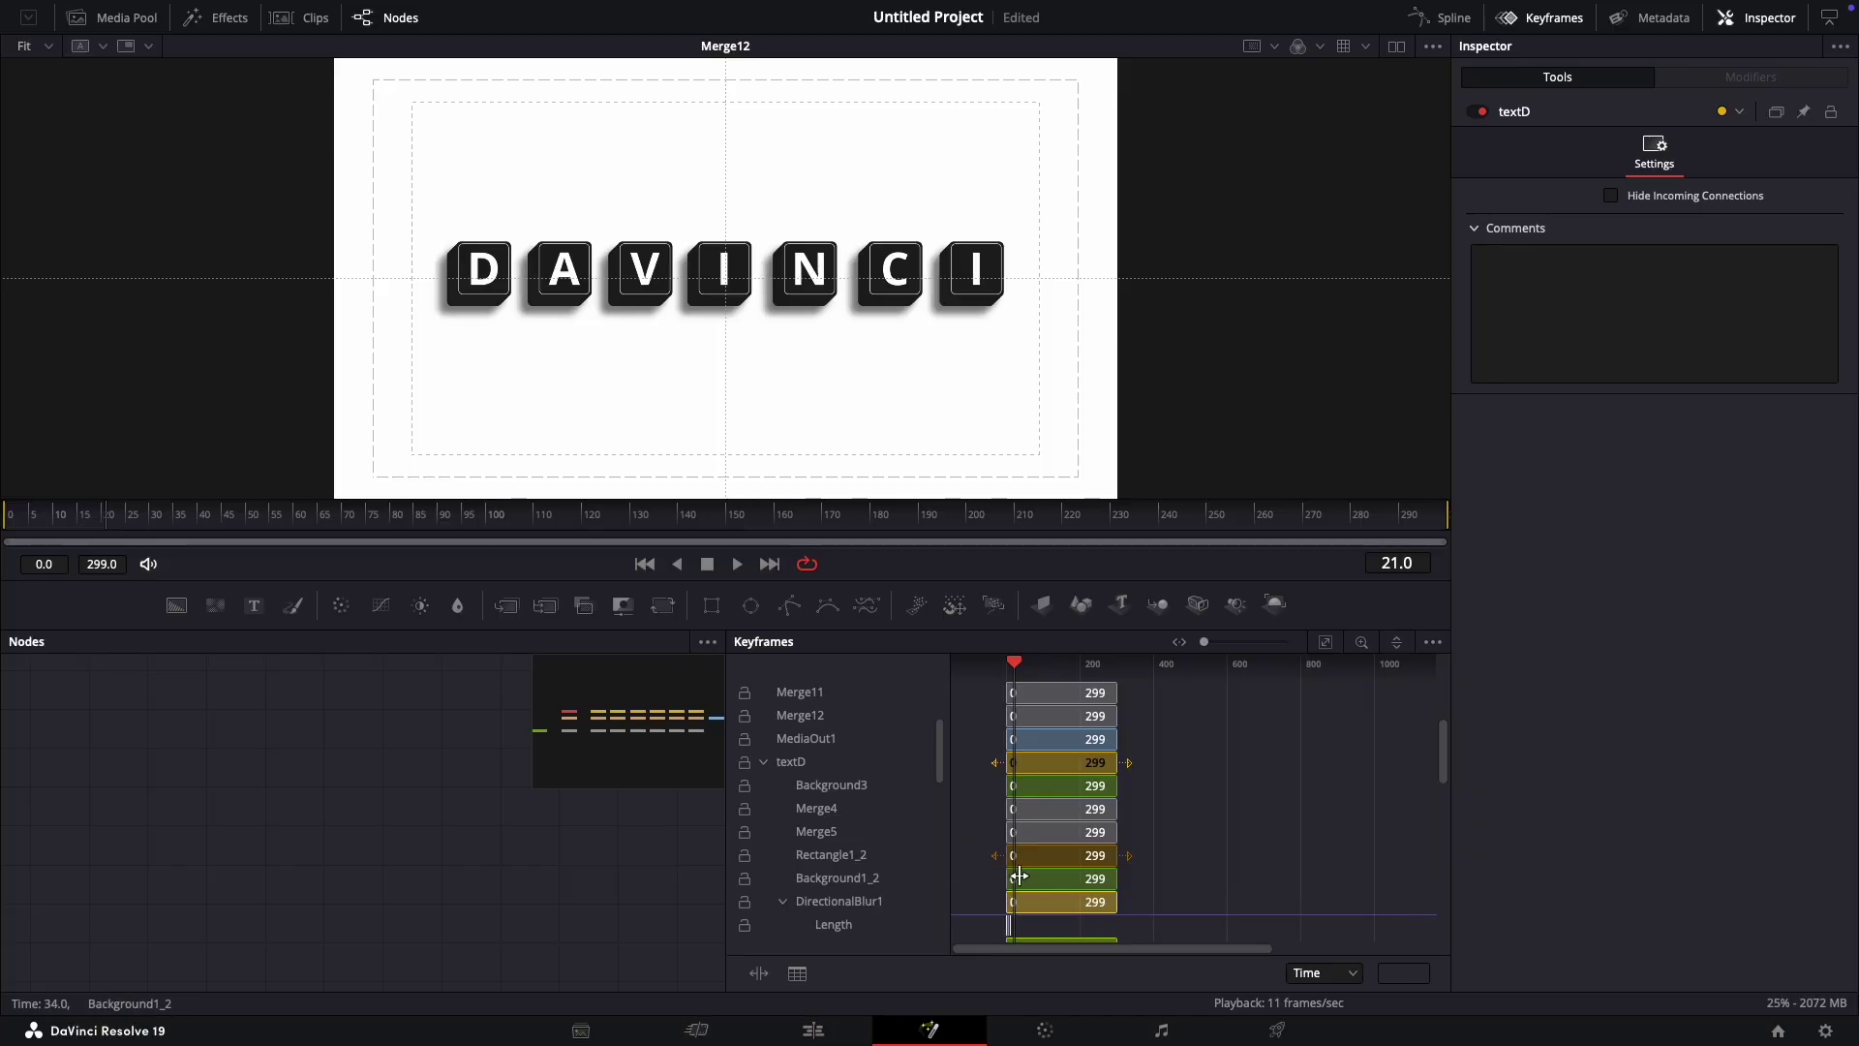
scroll(987, 886, down, 6)
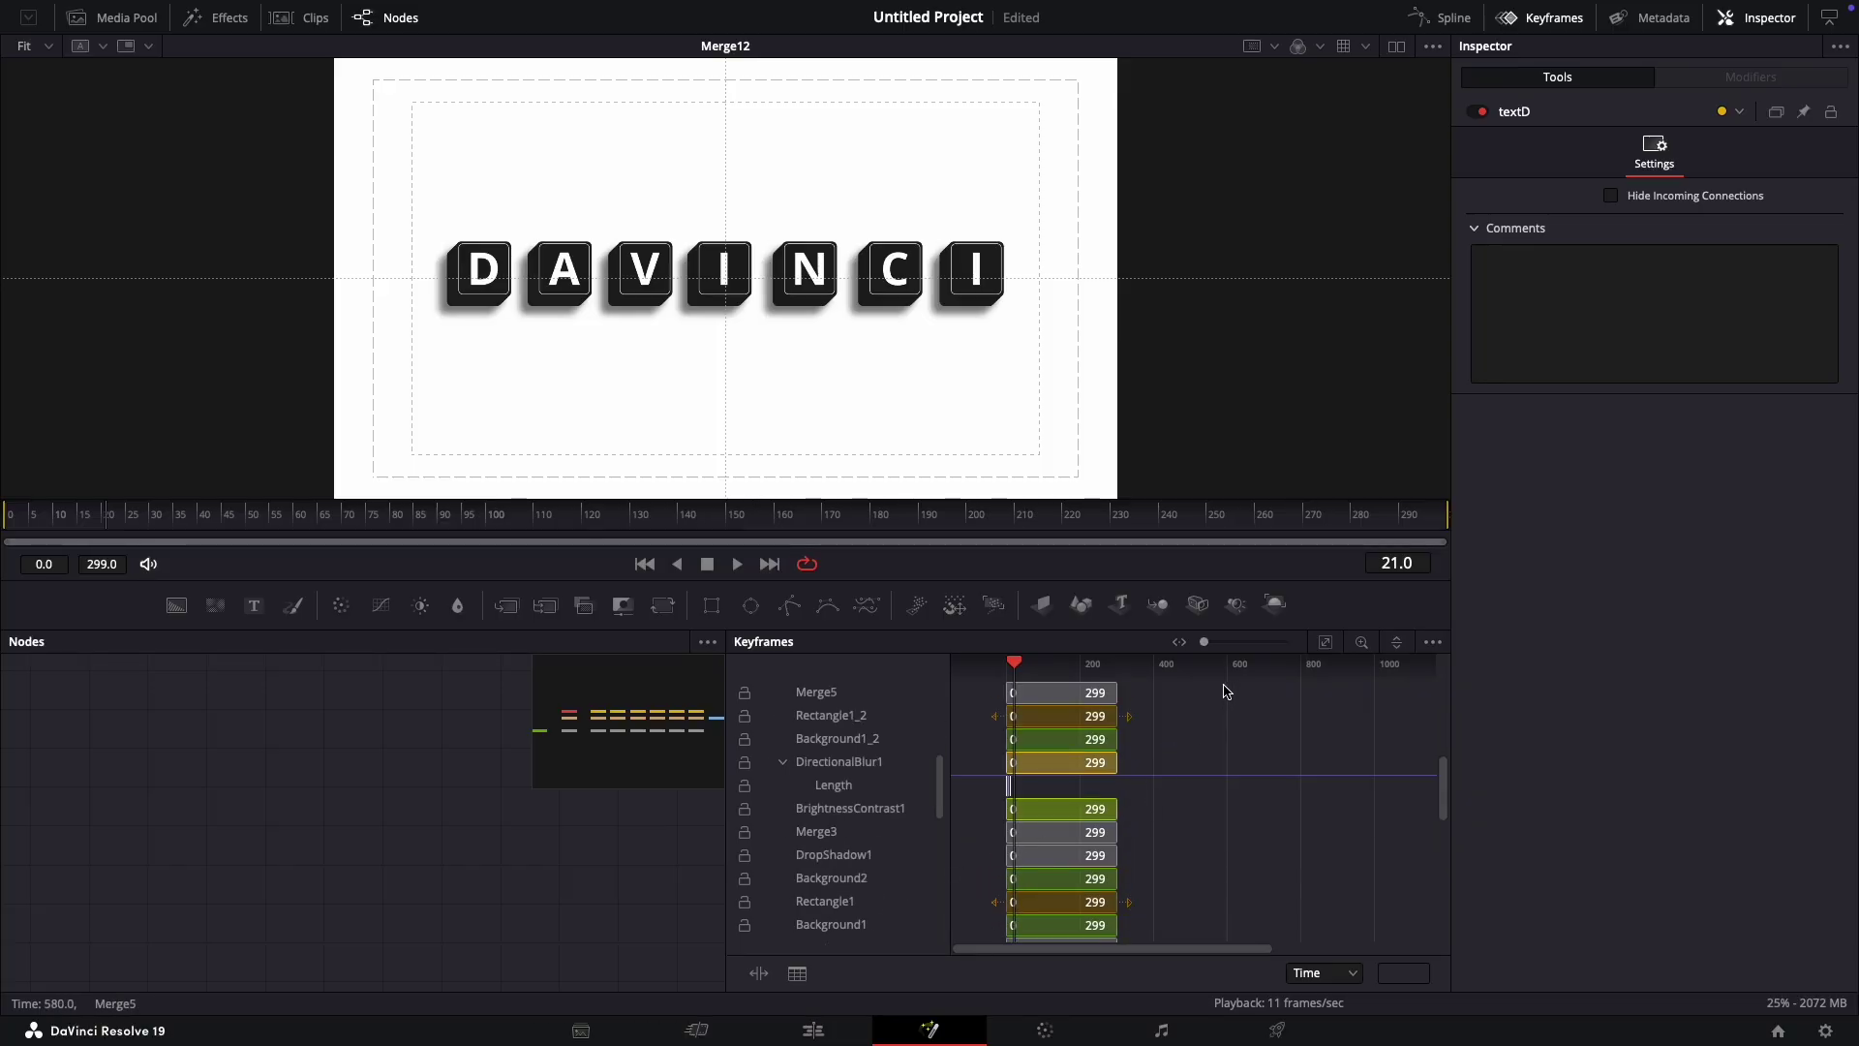
drag(1217, 647, 1206, 643)
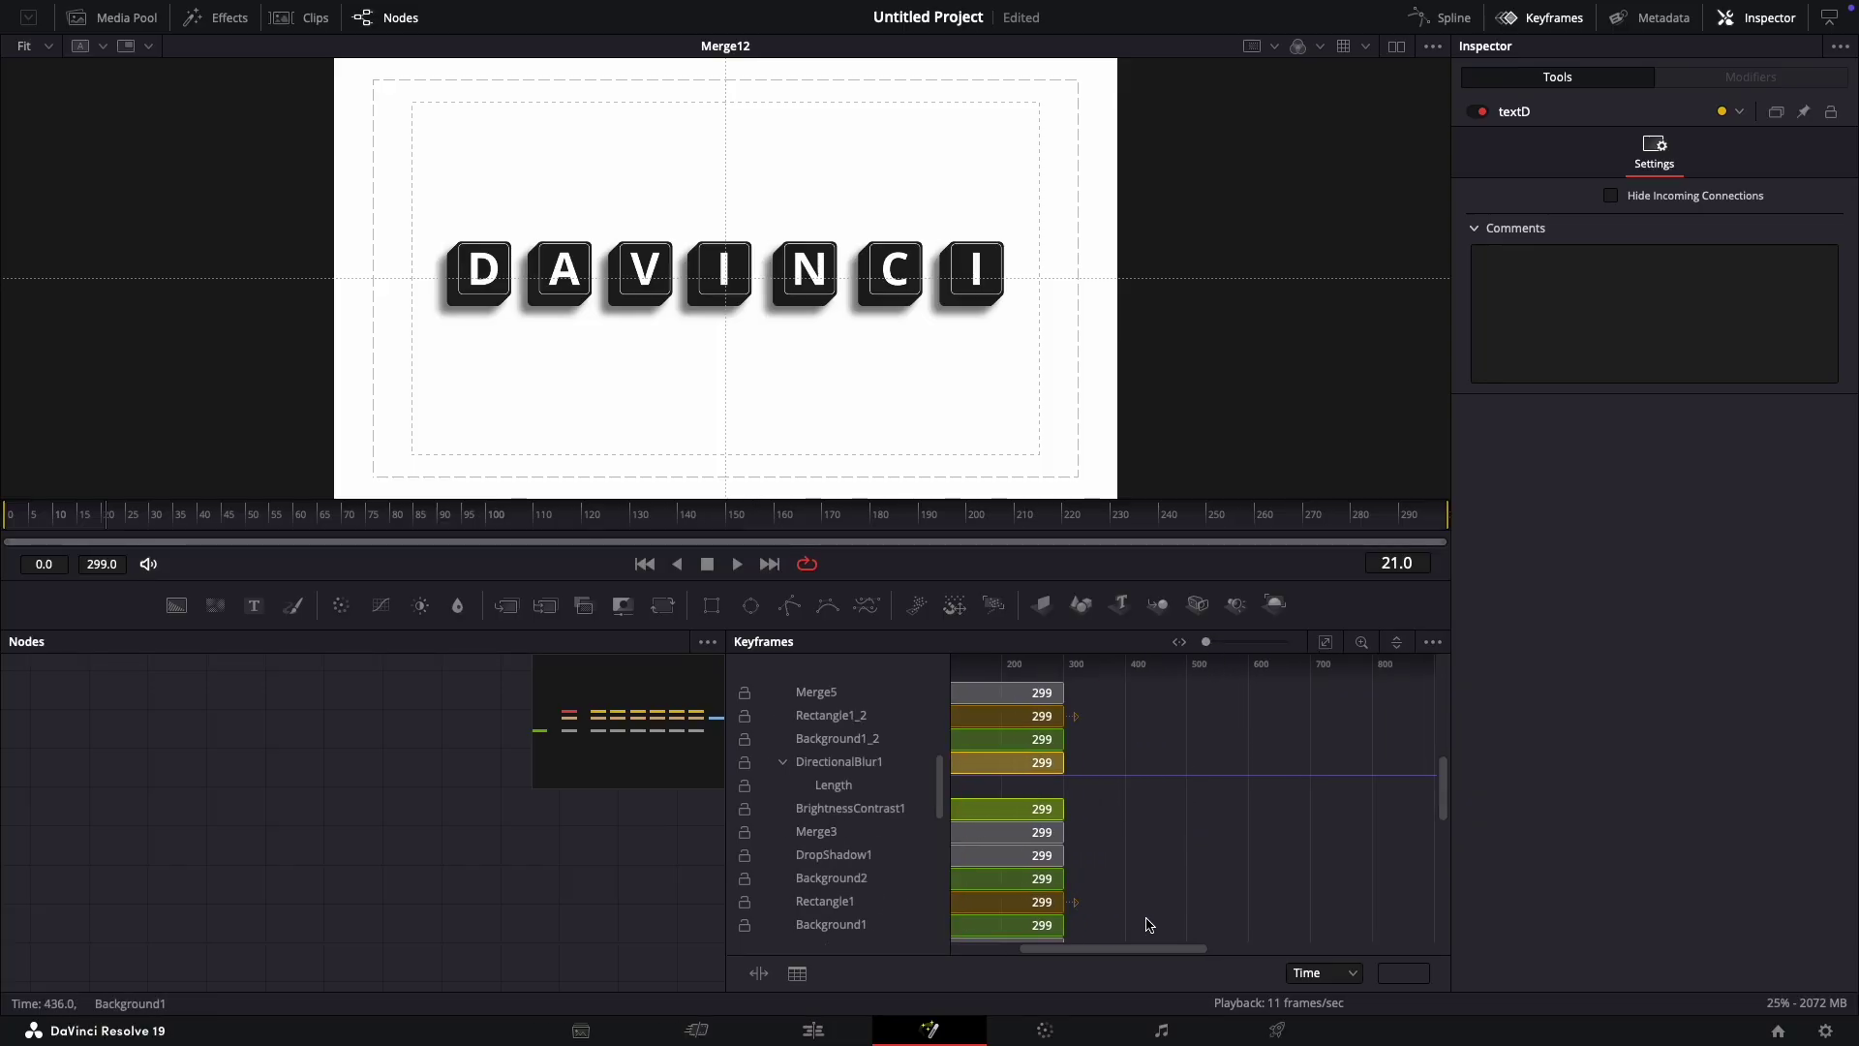
drag(1131, 951, 1065, 949)
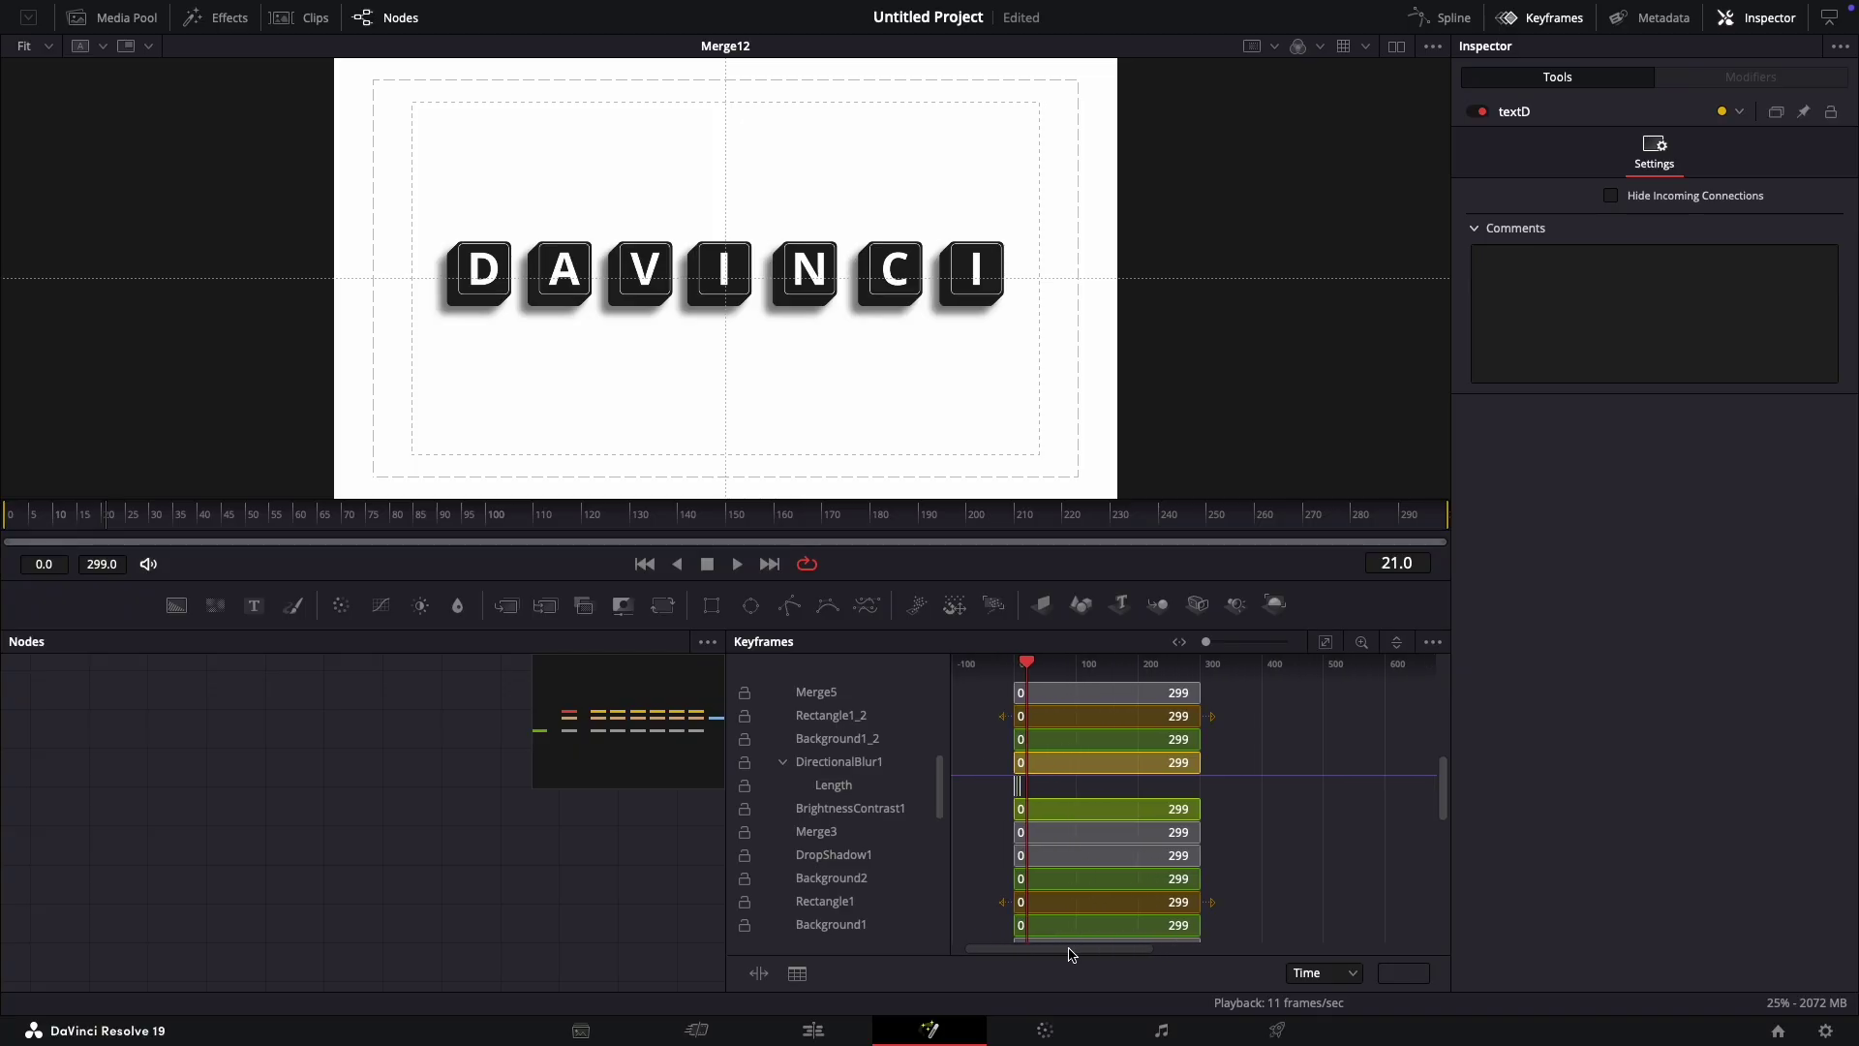
Step: Put the playhead at frame 35 and drag DirectionalBlur1's Length keyframe from frame 10 to about frame 40
click(159, 523)
drag(160, 523, 174, 528)
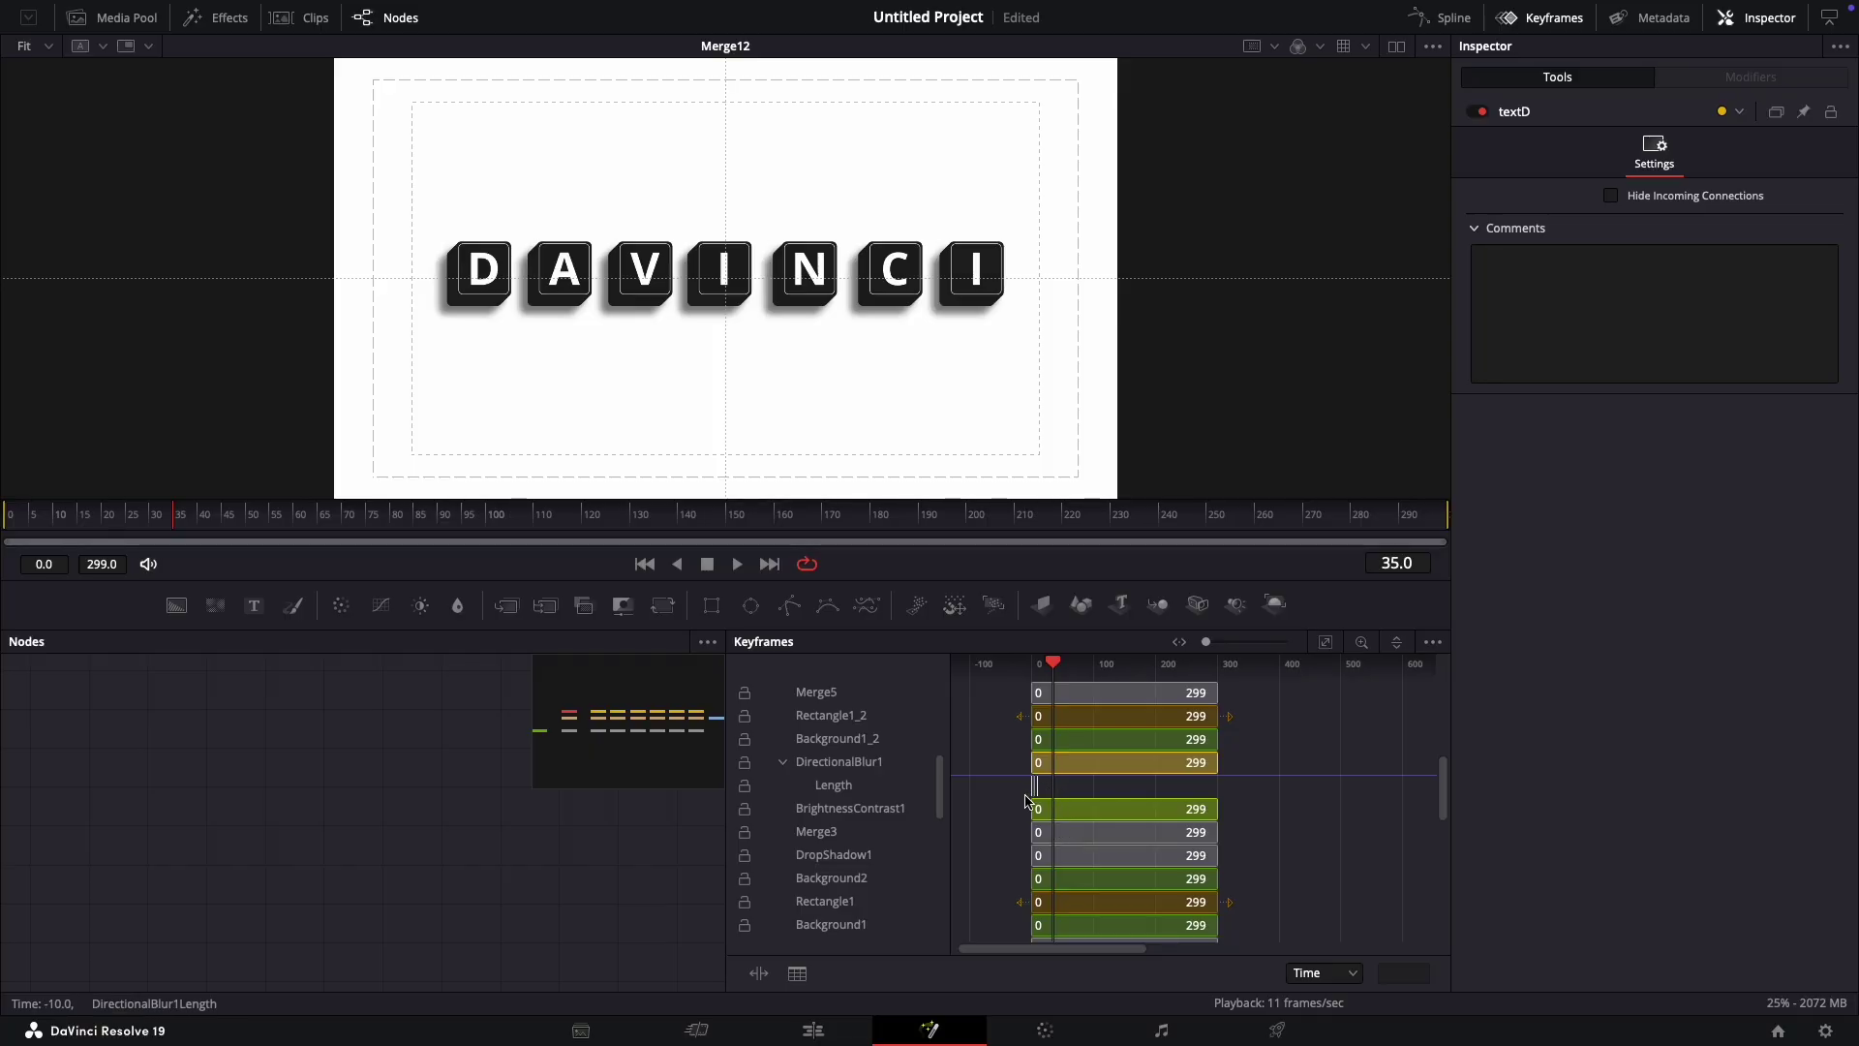
click(1036, 790)
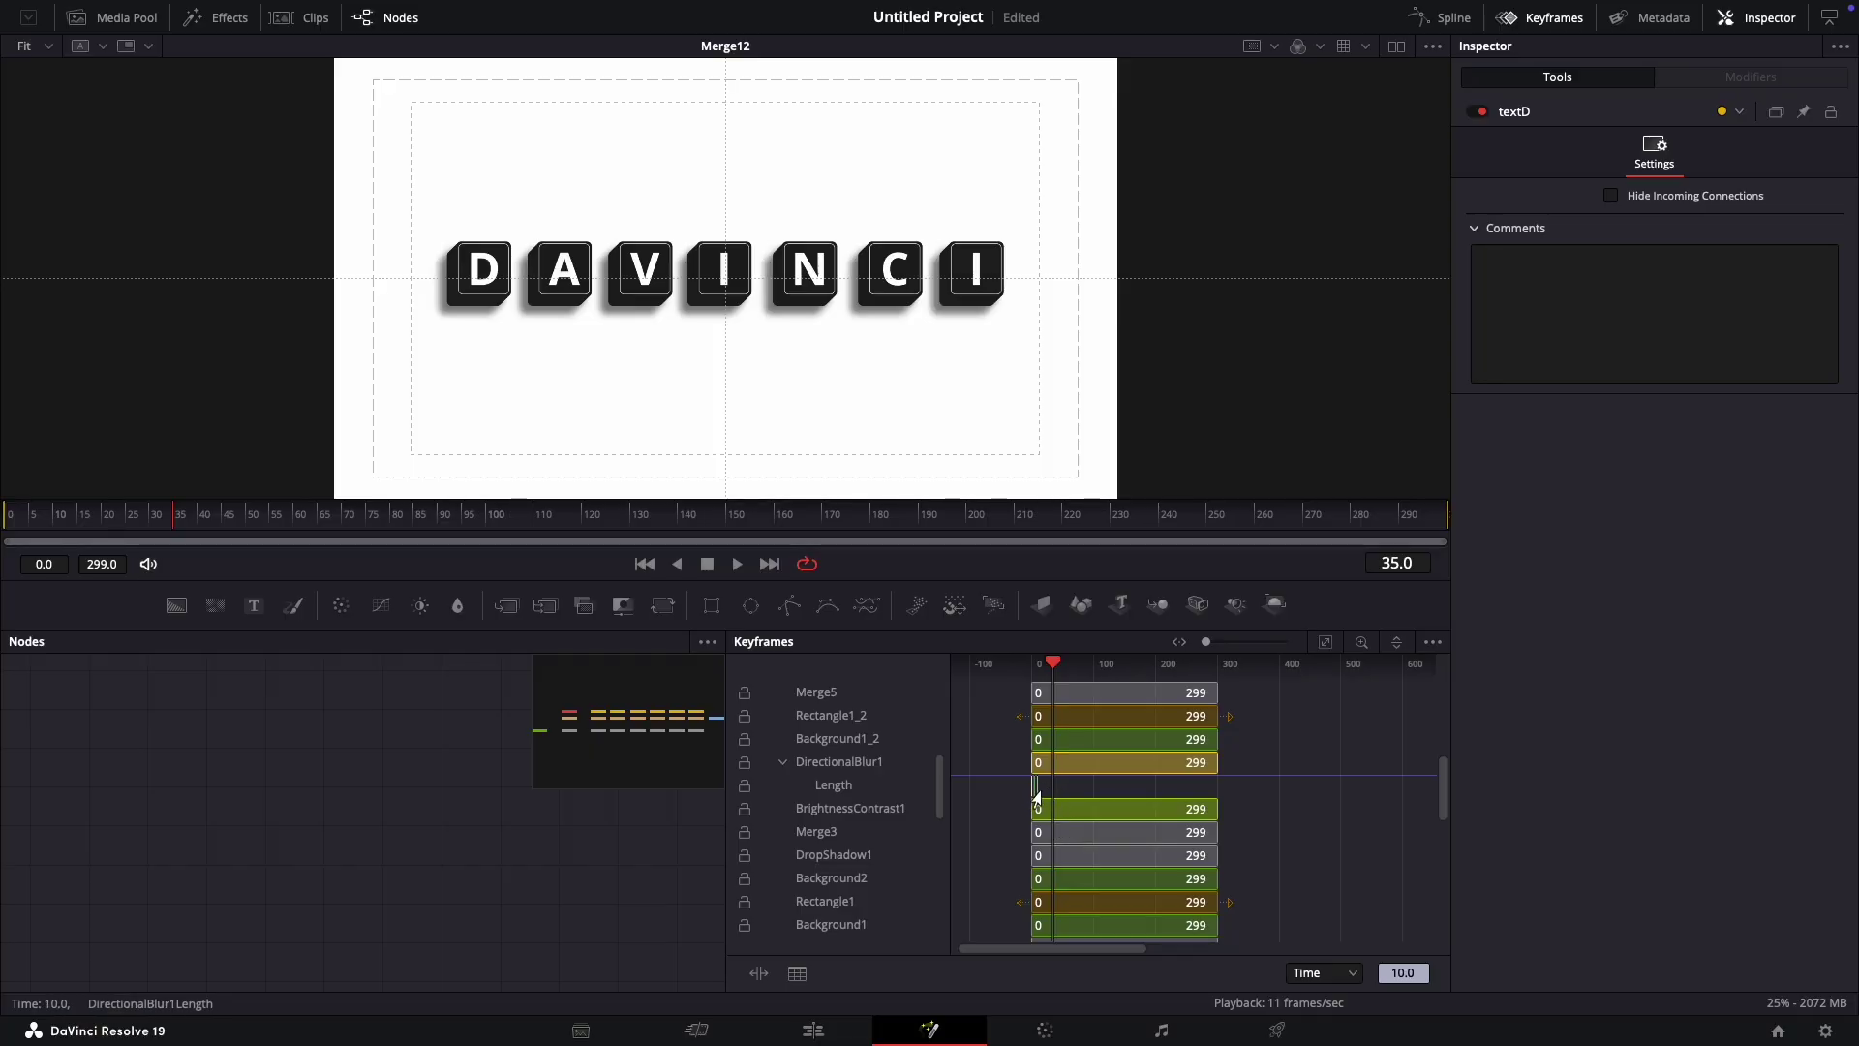
click(1032, 800)
drag(1053, 792, 1056, 793)
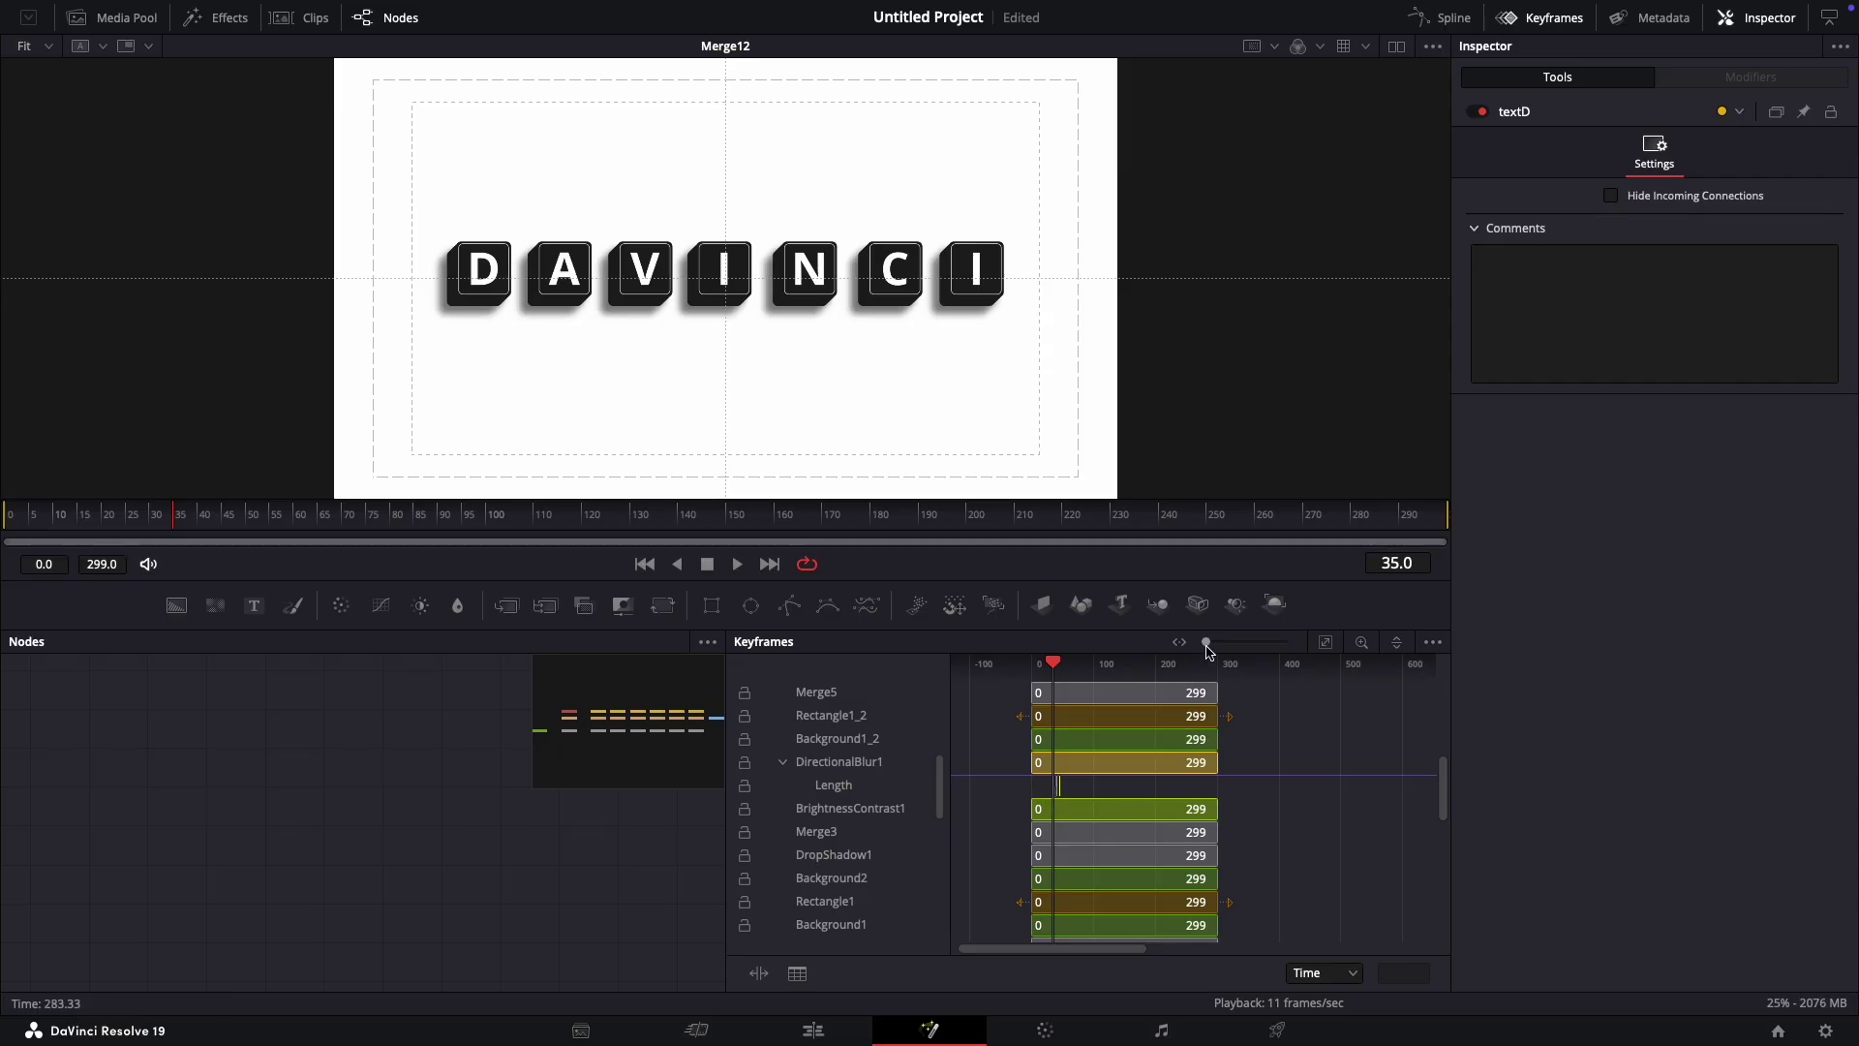
drag(1206, 642, 1214, 648)
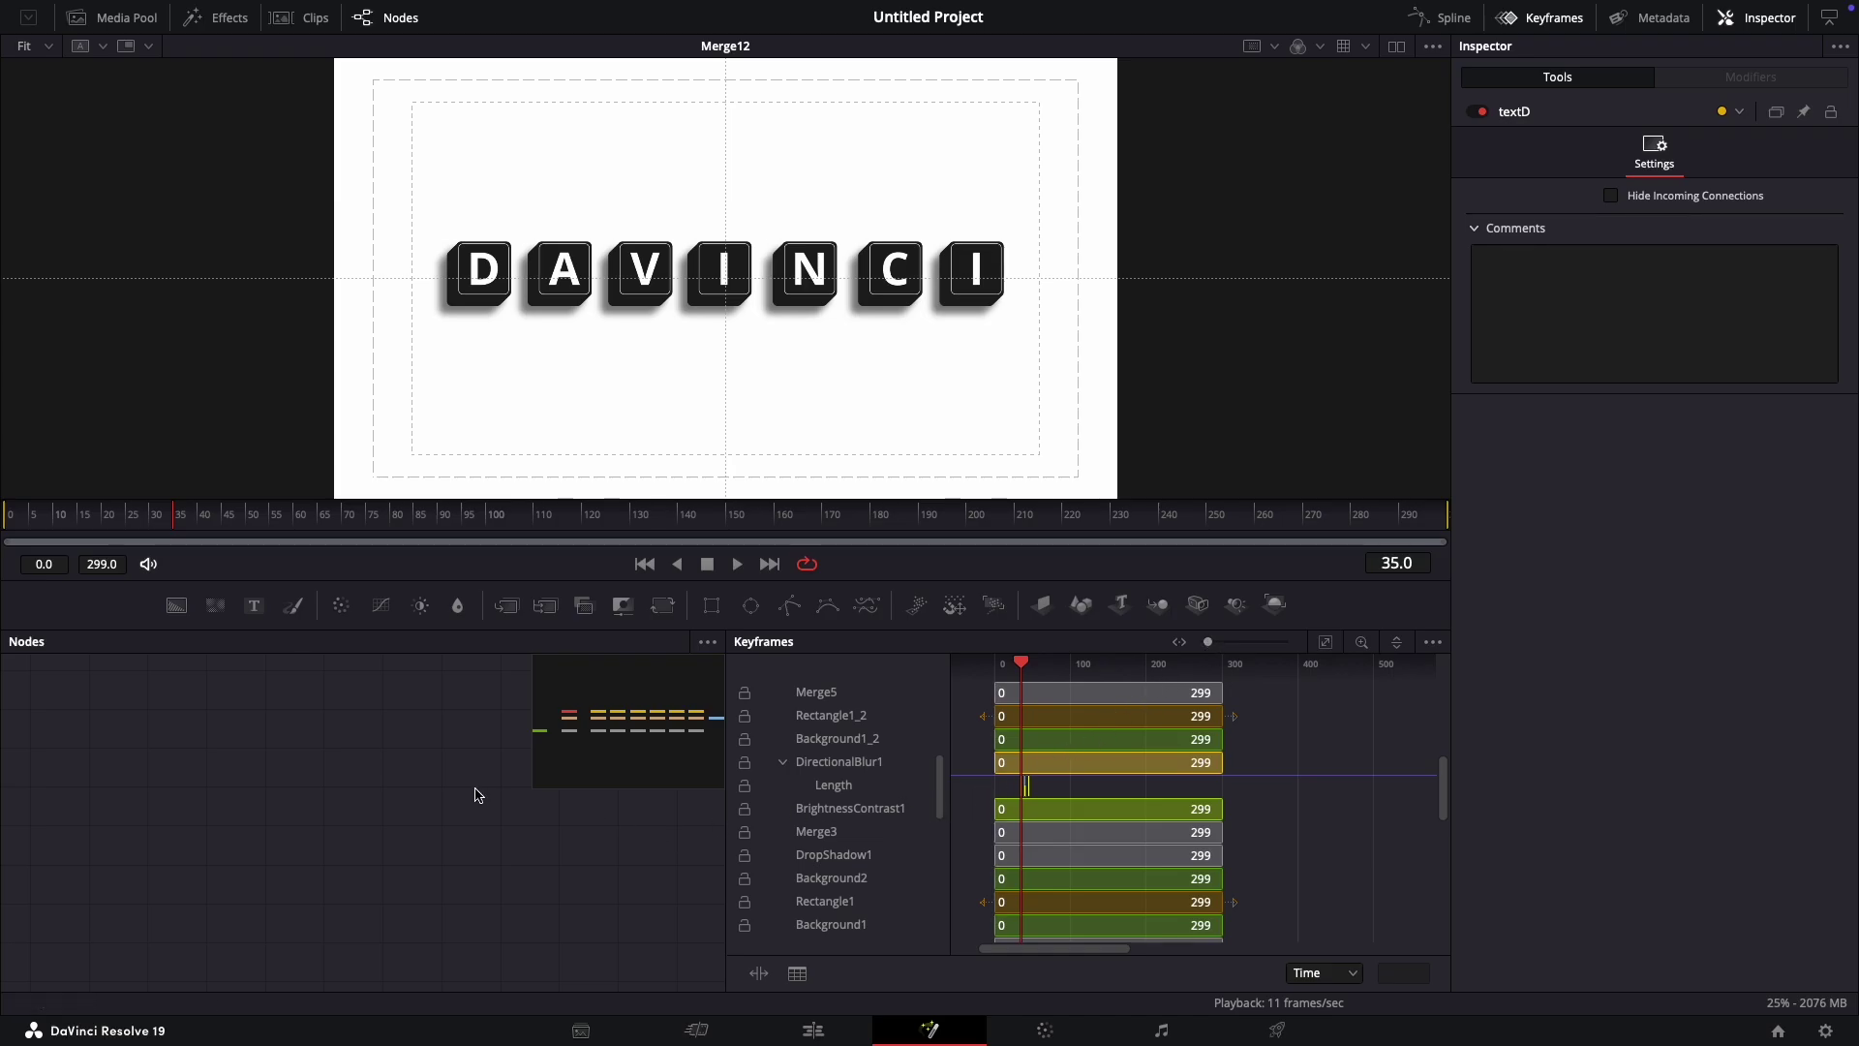
Step: Move Transform2's Center : Path1 keyframe from about frame 5 to frame 40, then collapse its track
click(783, 765)
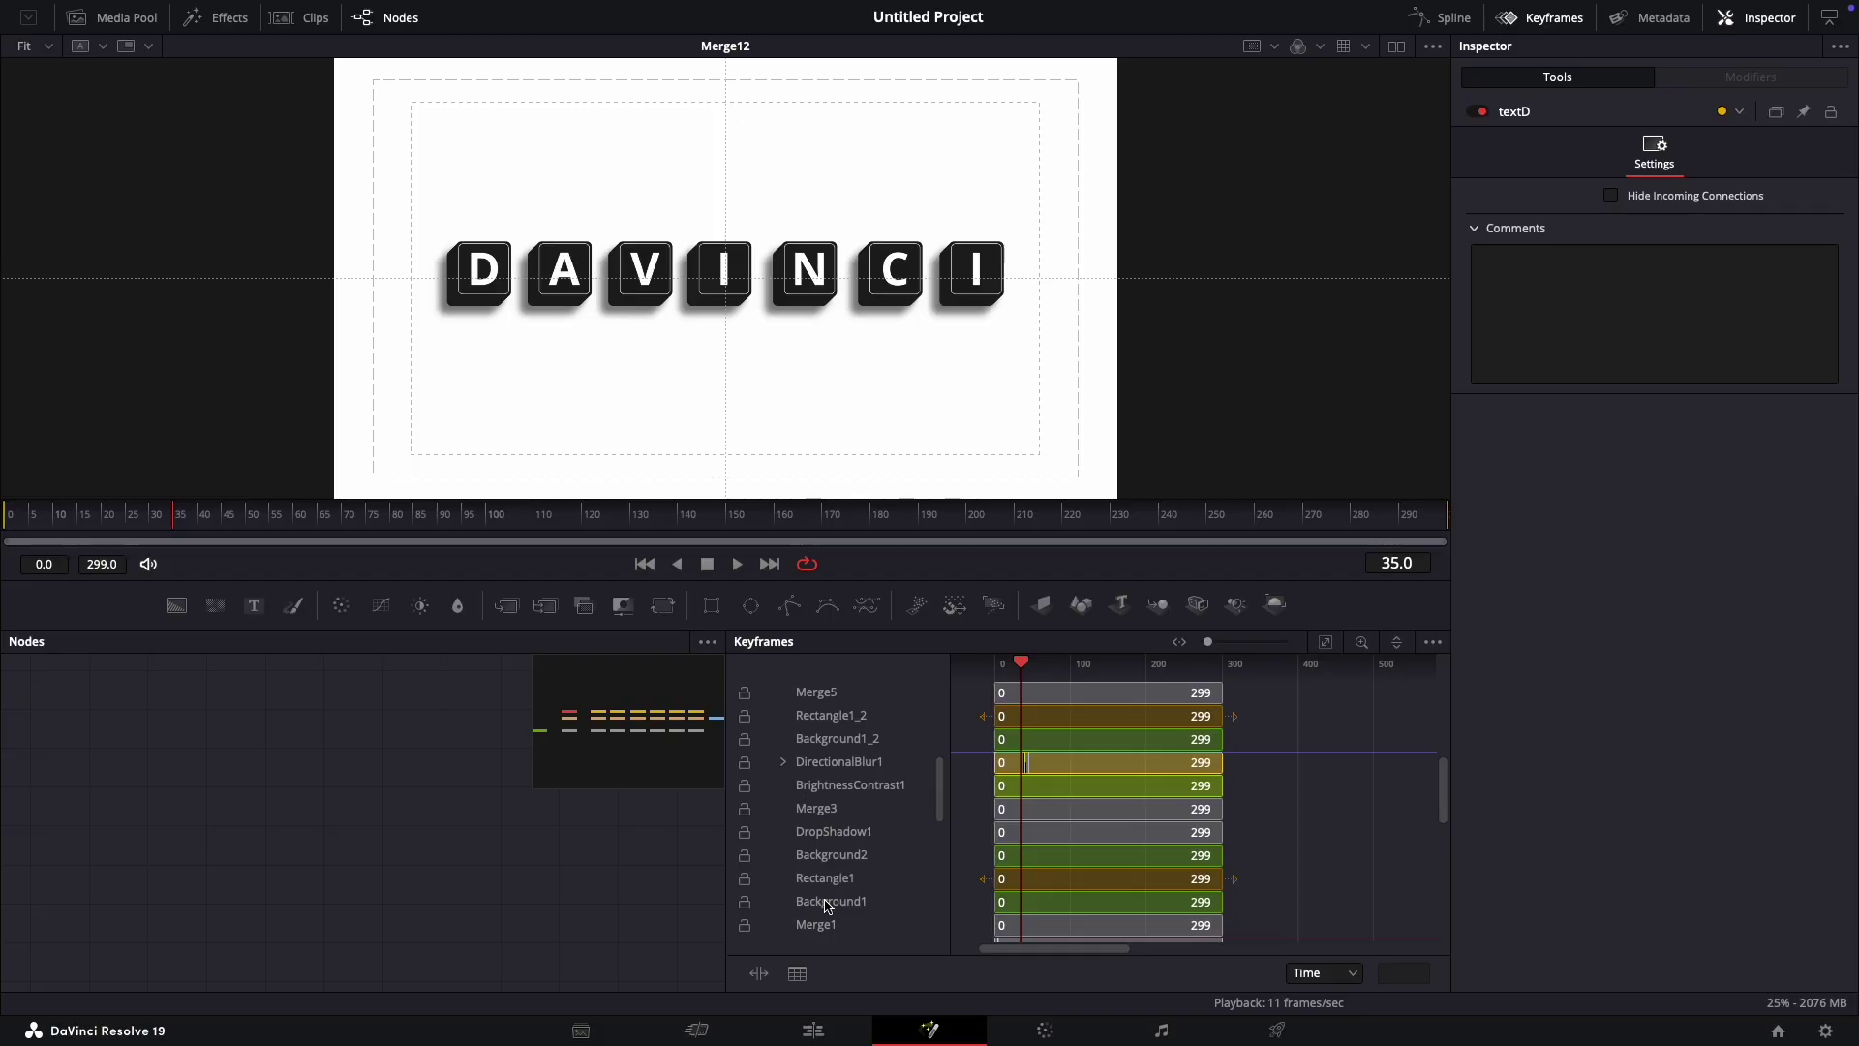
scroll(842, 861, down, 3)
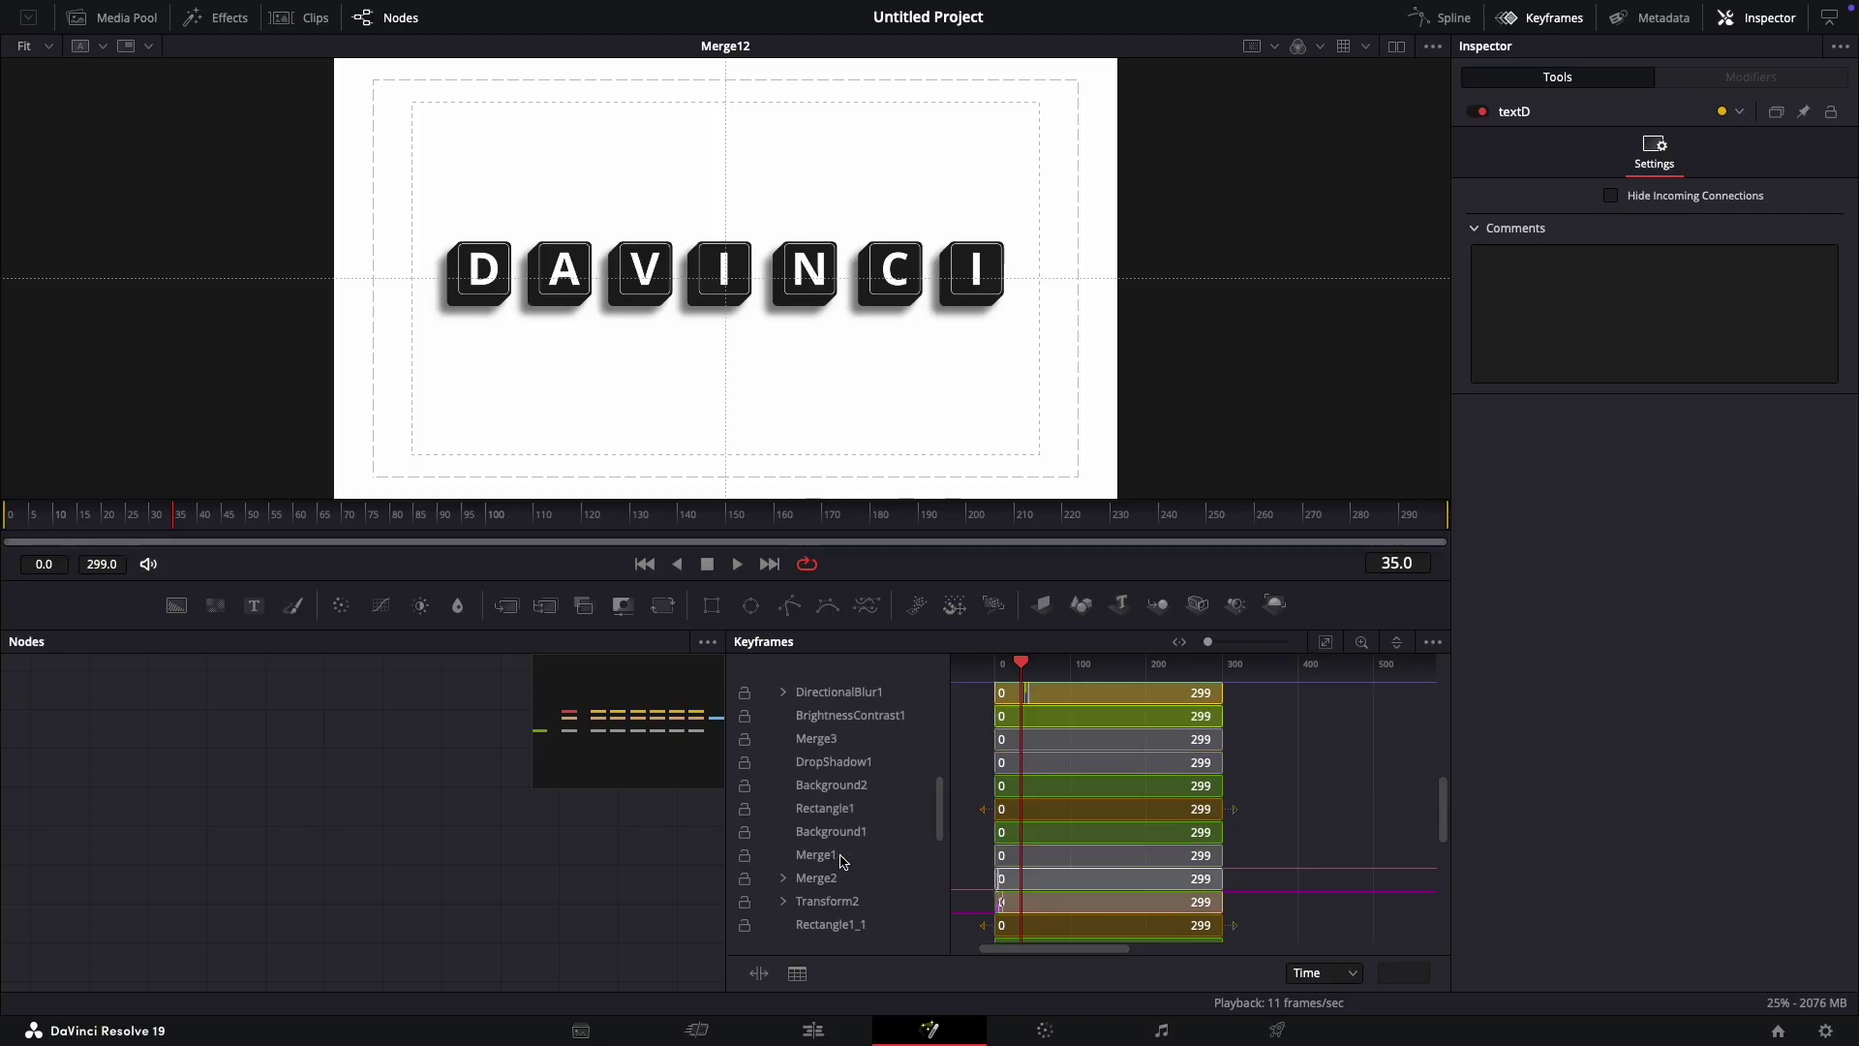
click(784, 902)
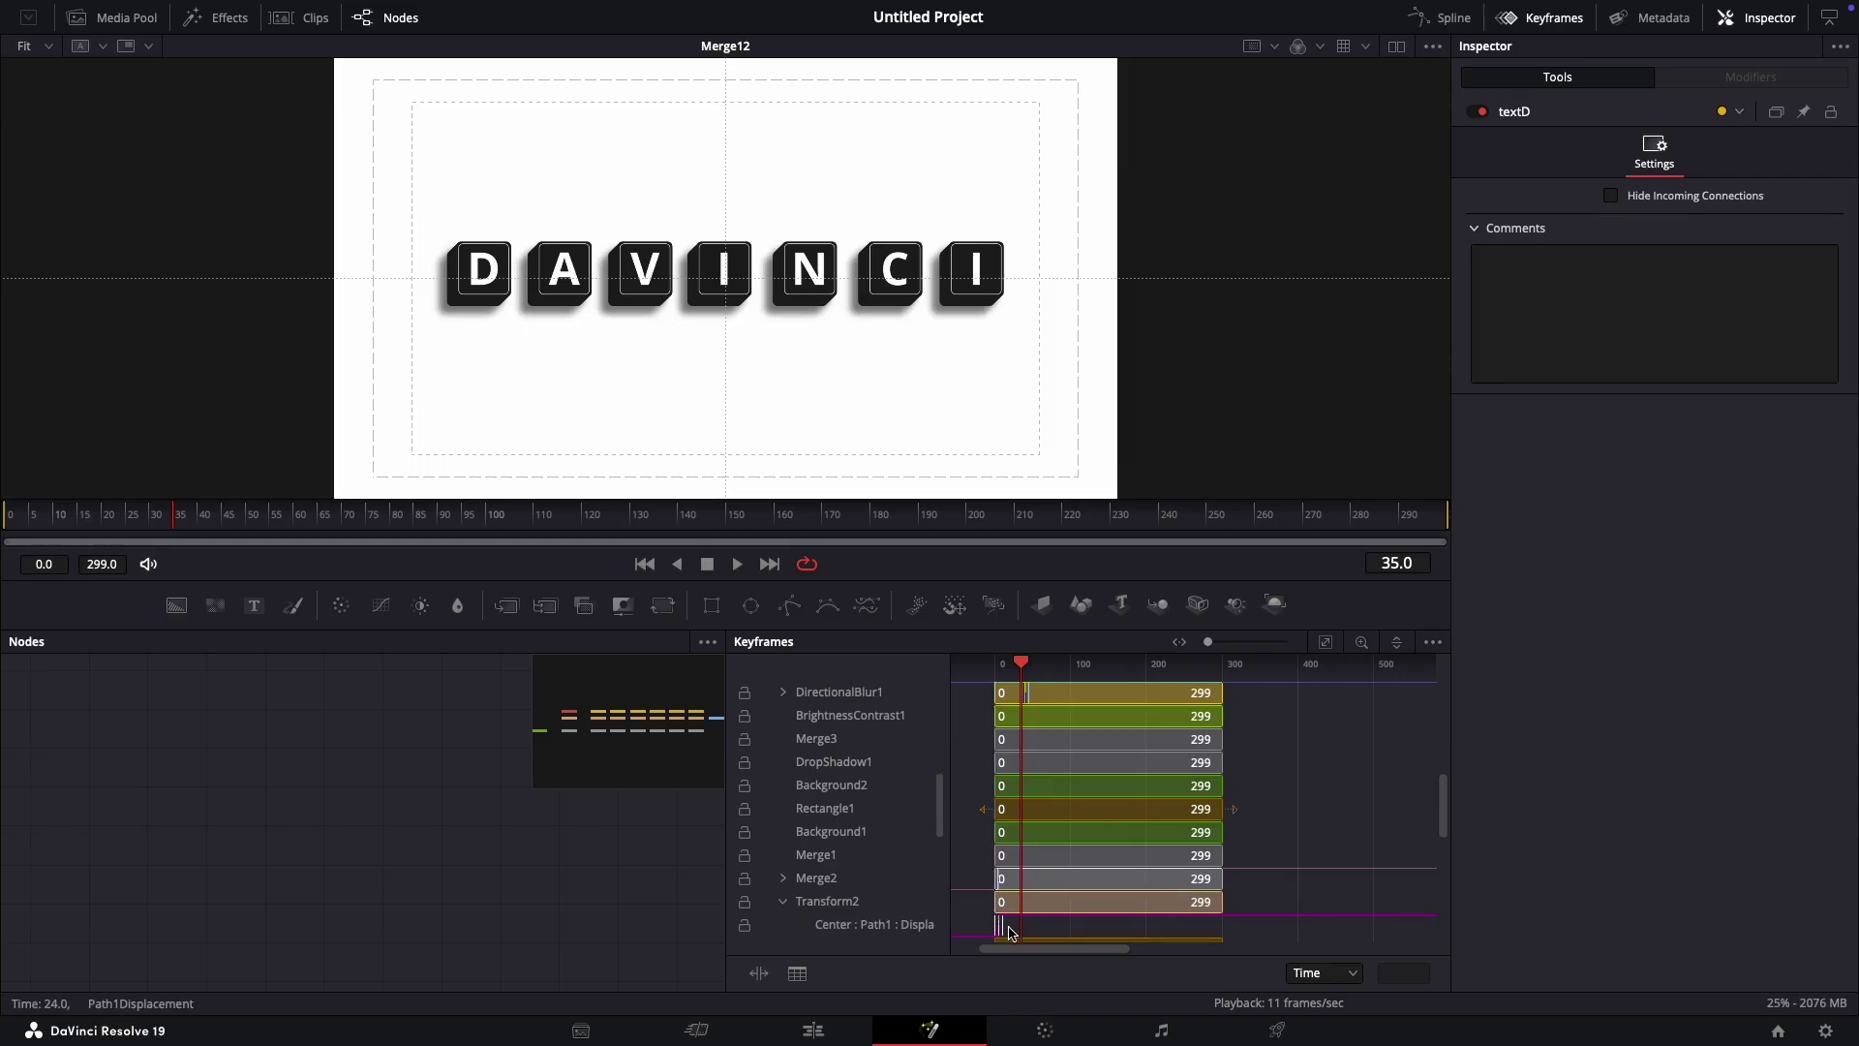
drag(992, 937, 1025, 941)
click(784, 904)
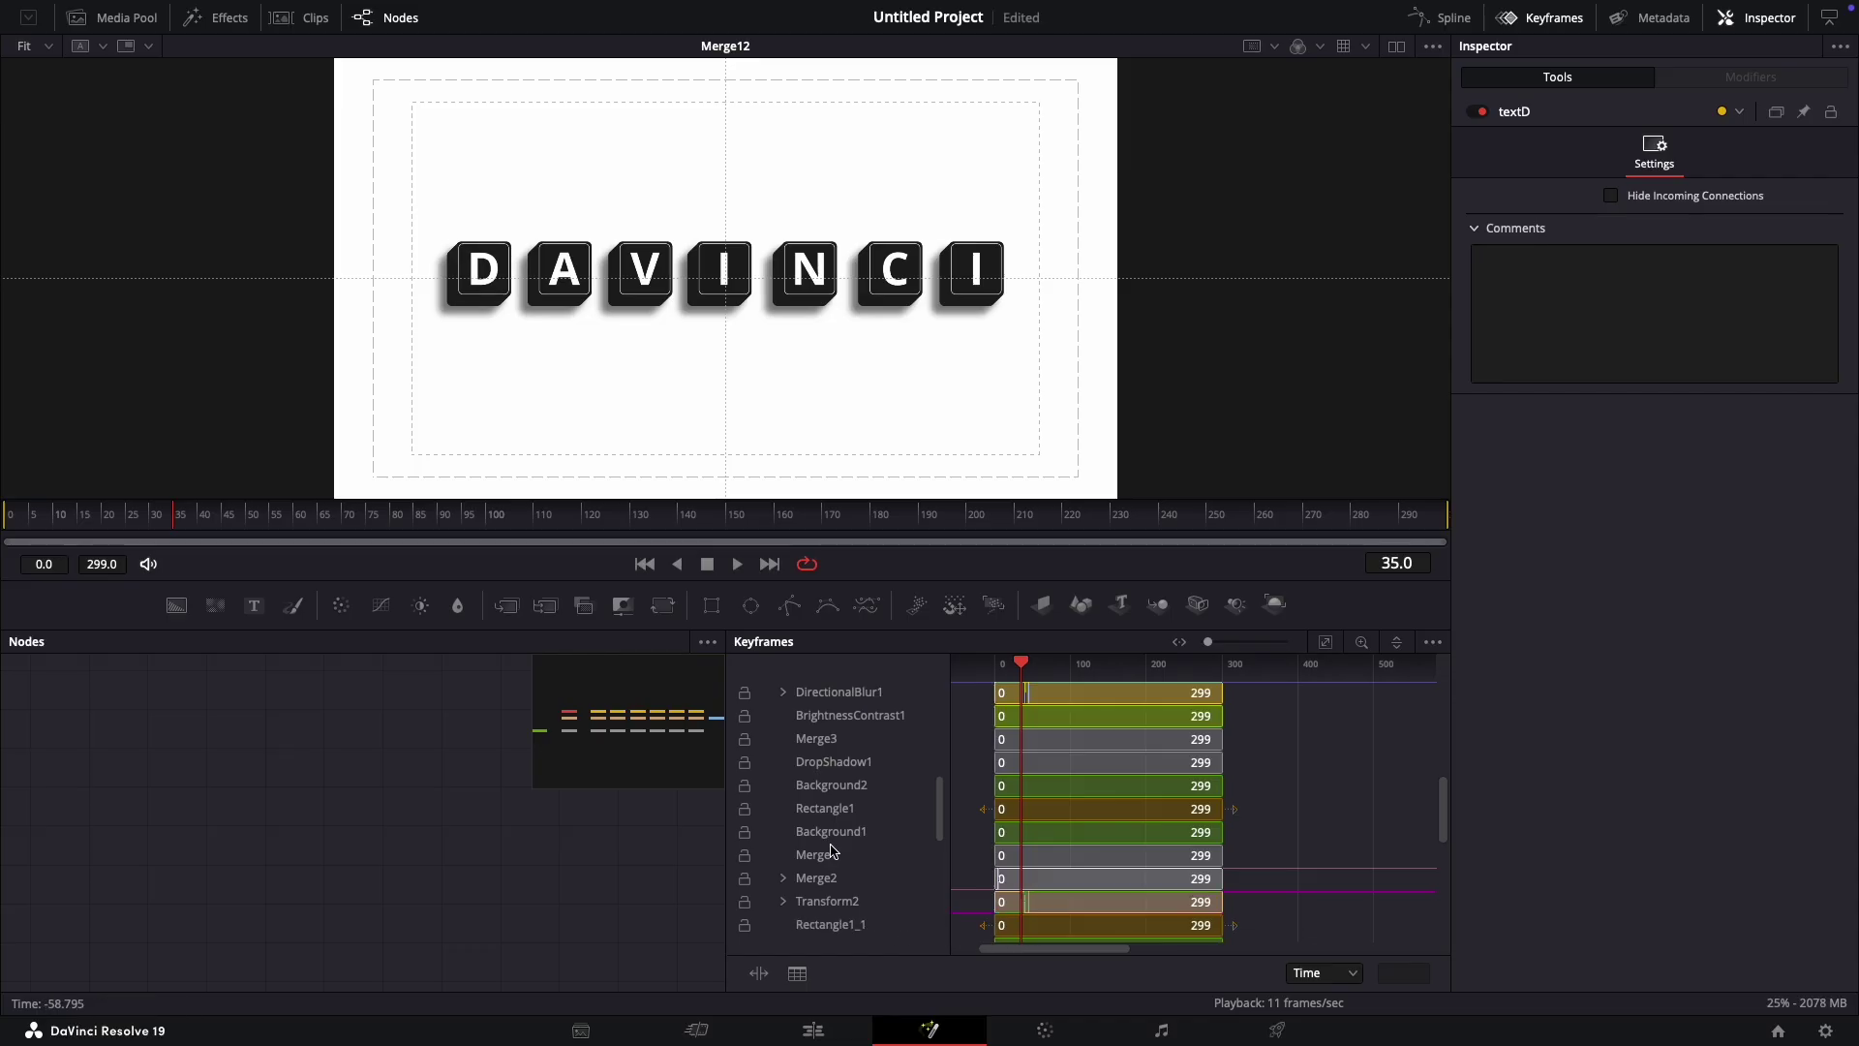
Step: Inspect Text1's settings: letter D in Open Sans Bold at size 0.1969
scroll(838, 844, up, 3)
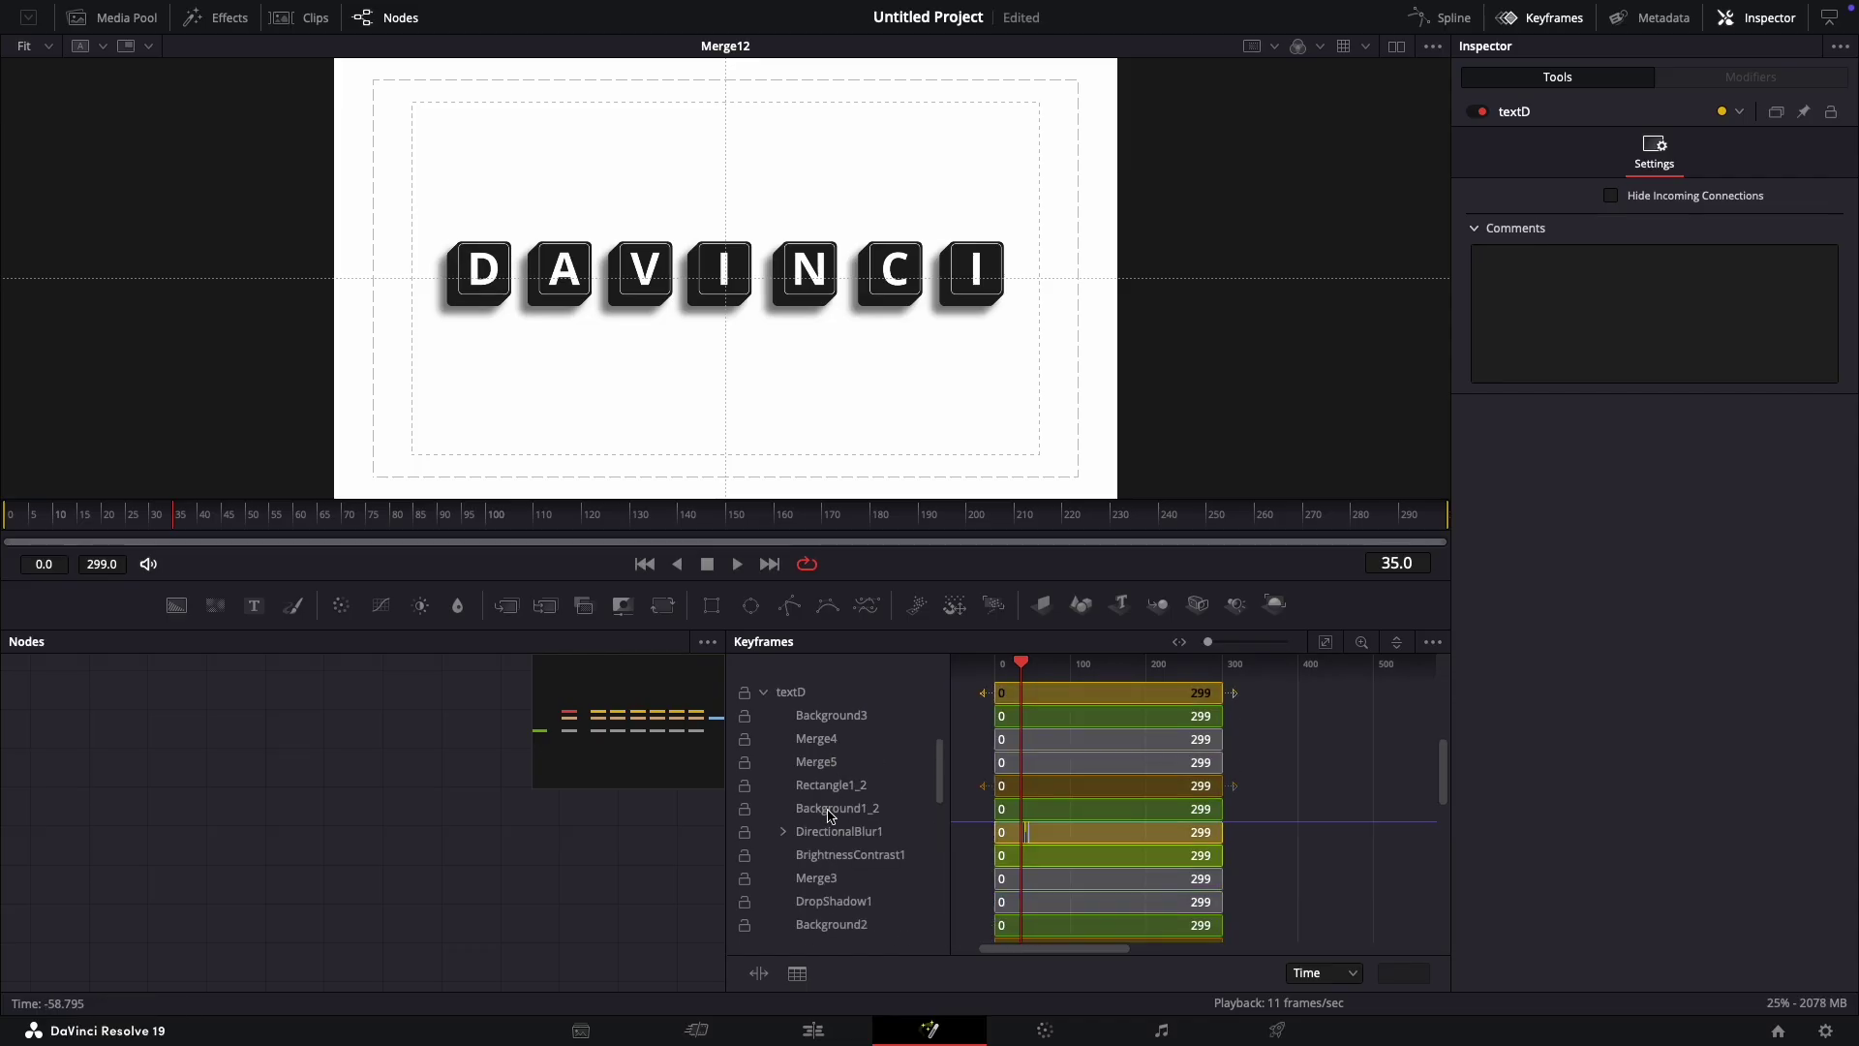
scroll(839, 818, down, 1)
scroll(829, 820, down, 1)
scroll(829, 819, down, 1)
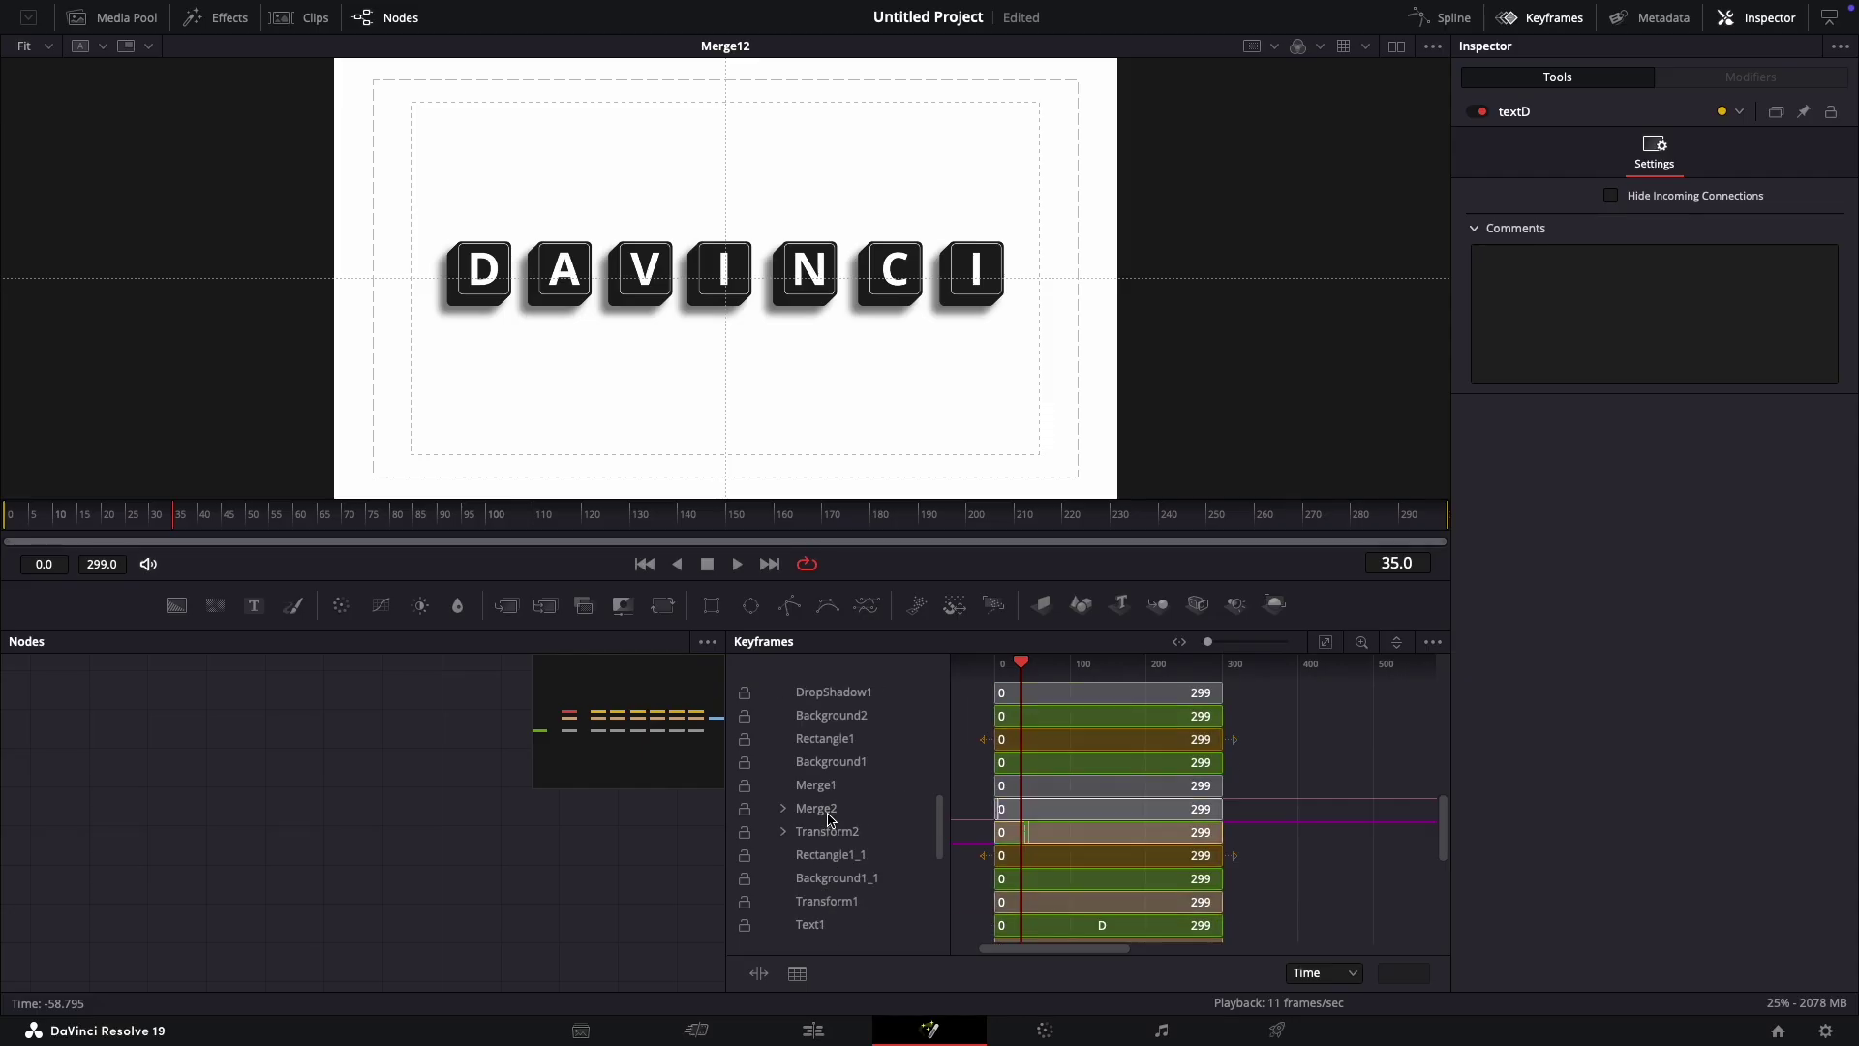
click(812, 925)
scroll(812, 922, down, 1)
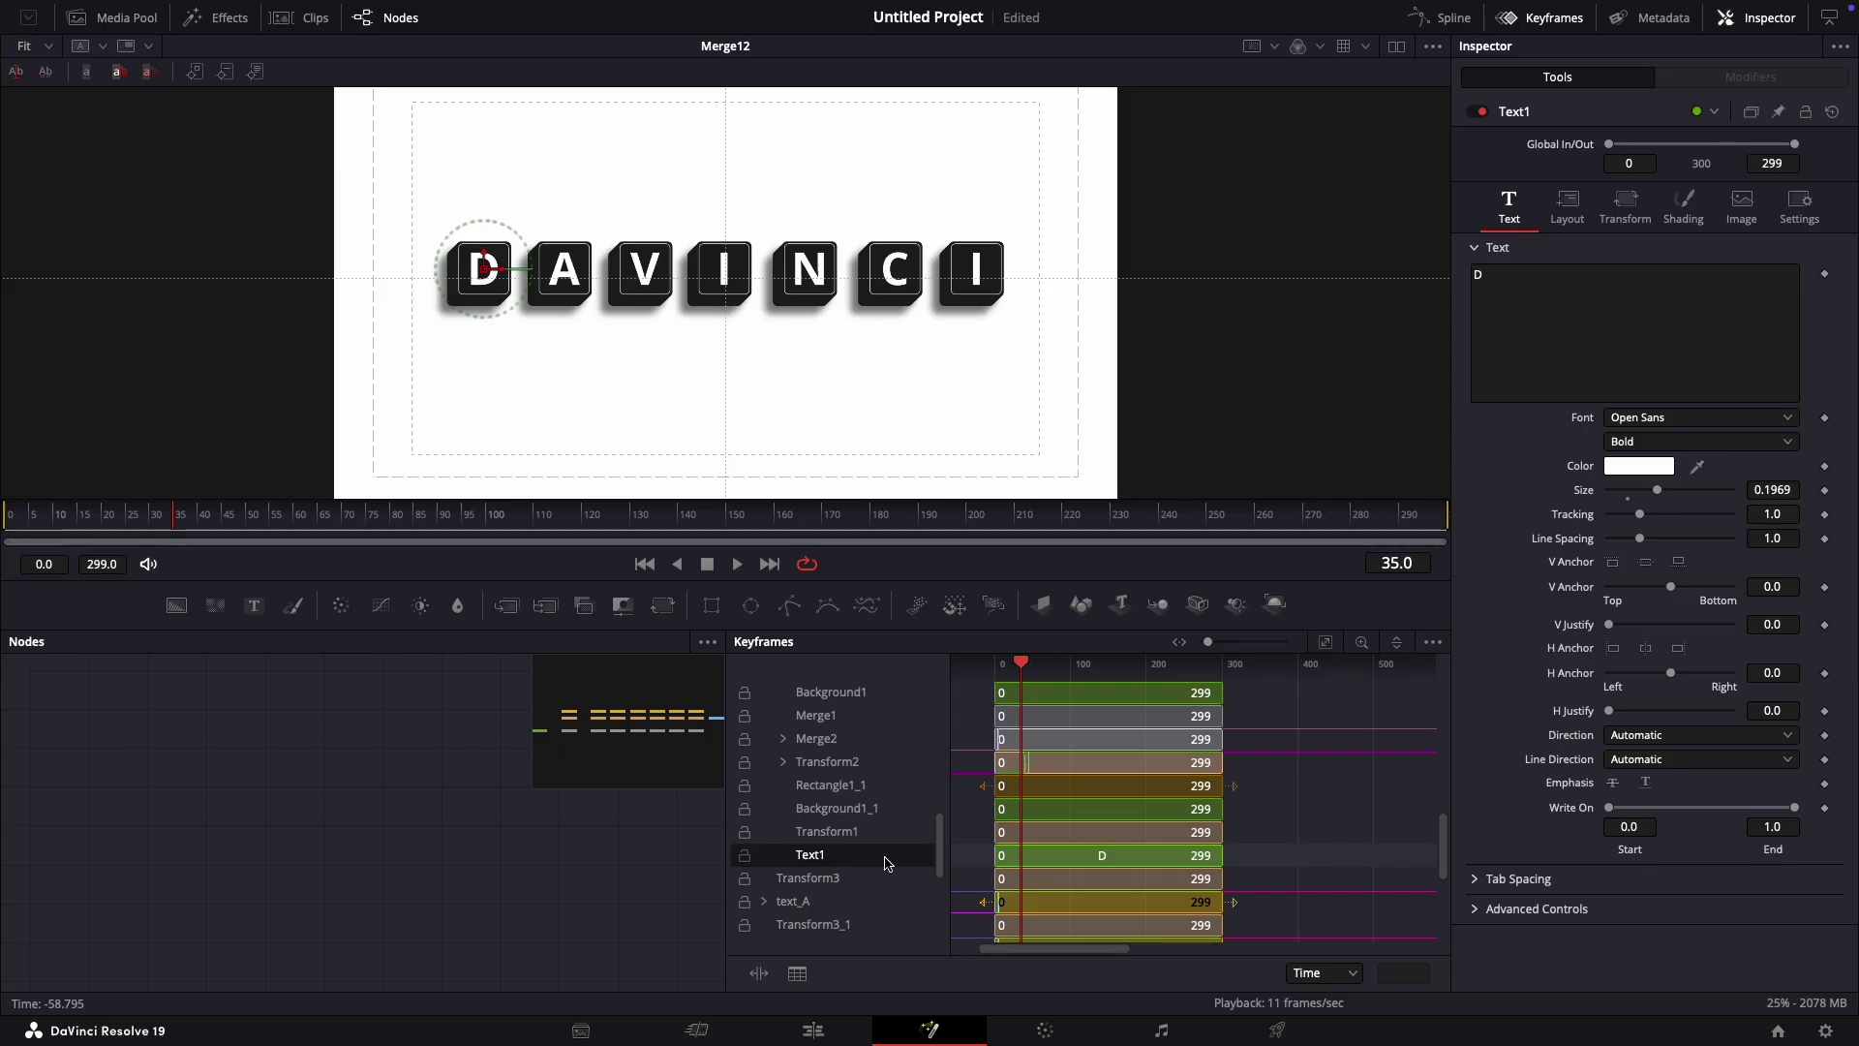
Step: Show Merge1's merge settings from the Keyframes list
click(816, 719)
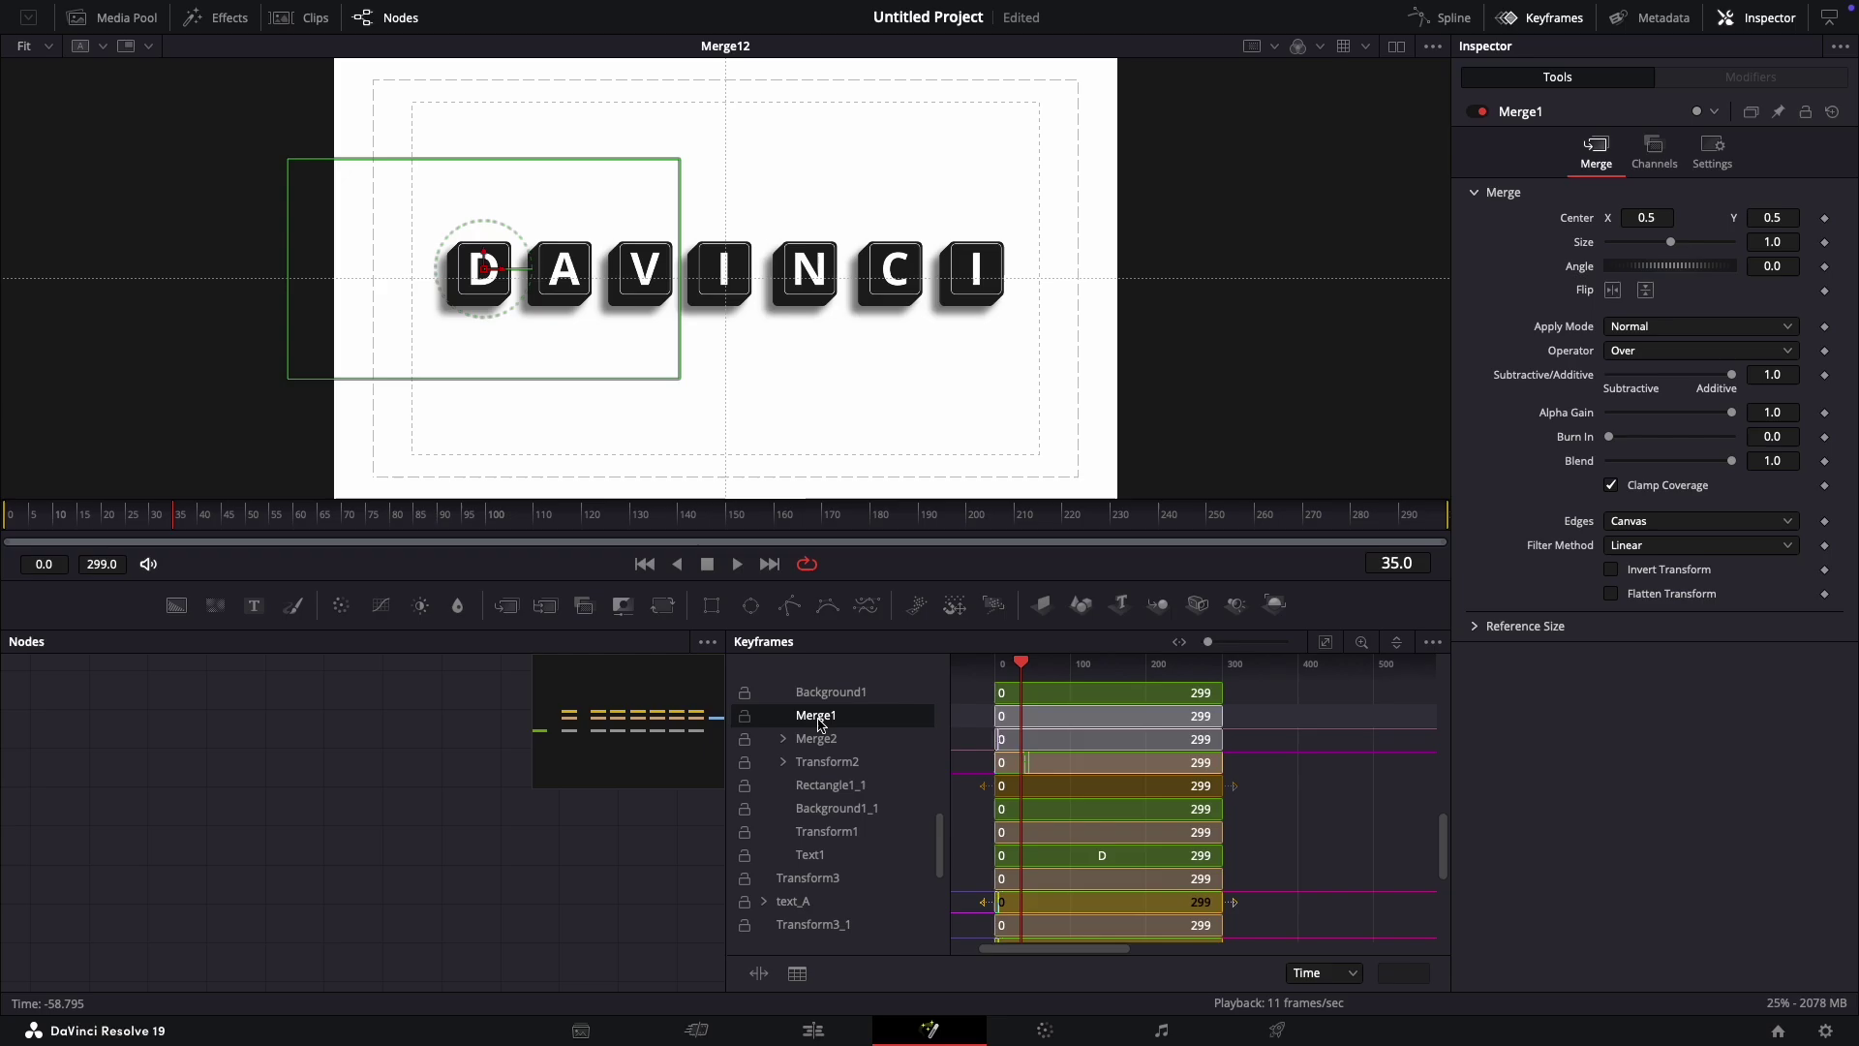
scroll(837, 833, down, 3)
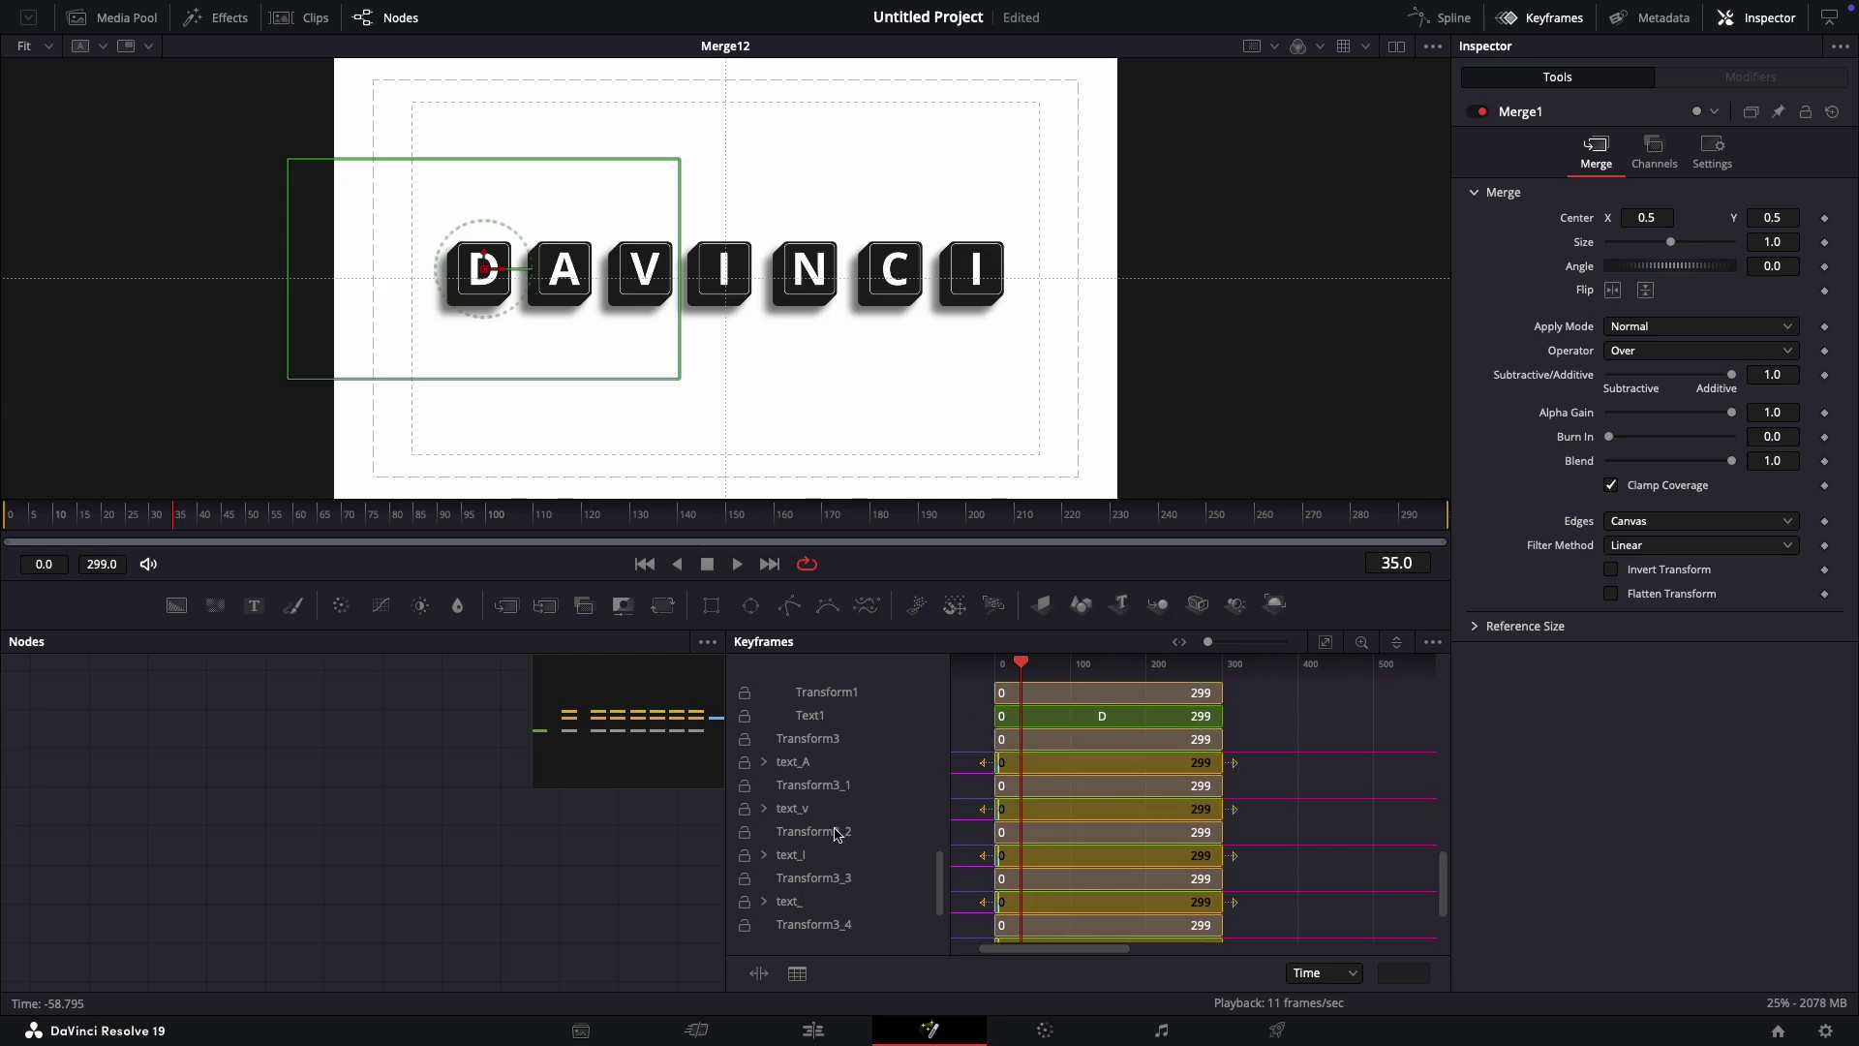
scroll(837, 834, up, 3)
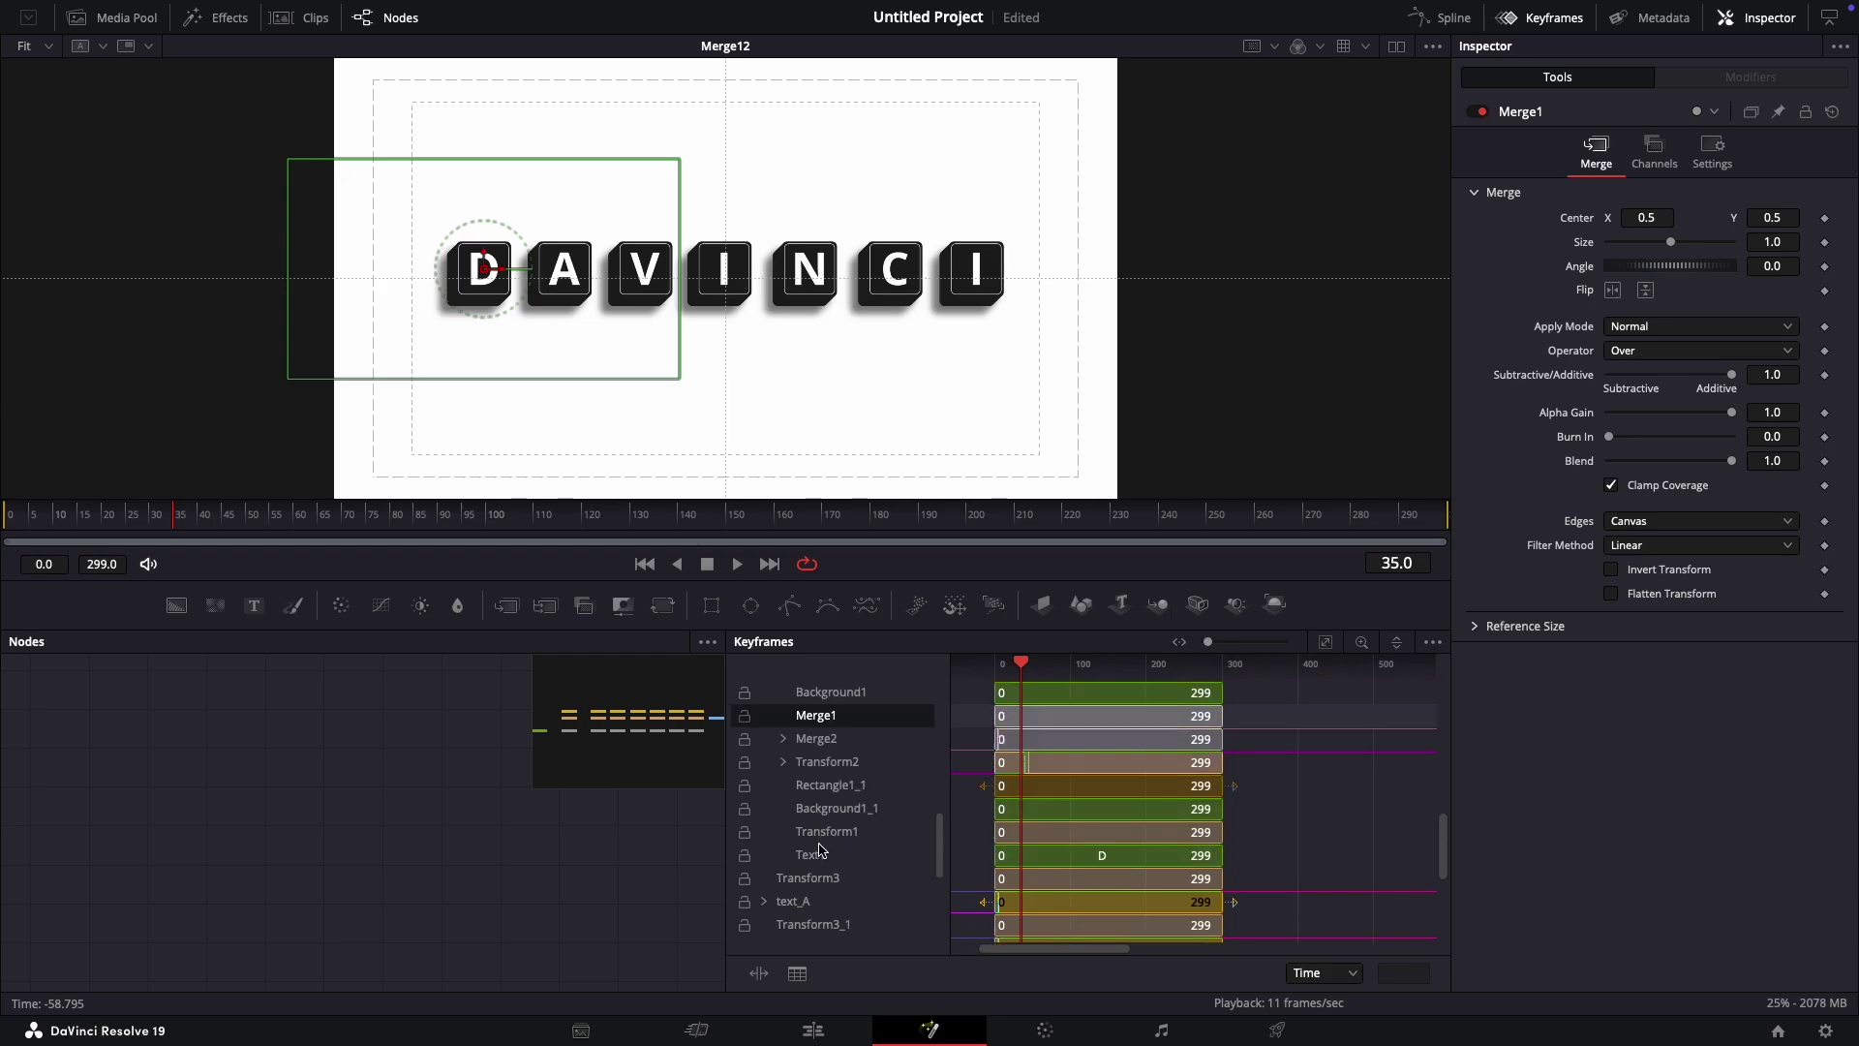
Step: Expand Merge2's Blend track, zoom the editor, and scrub the playhead between frames 22 and 39
click(784, 741)
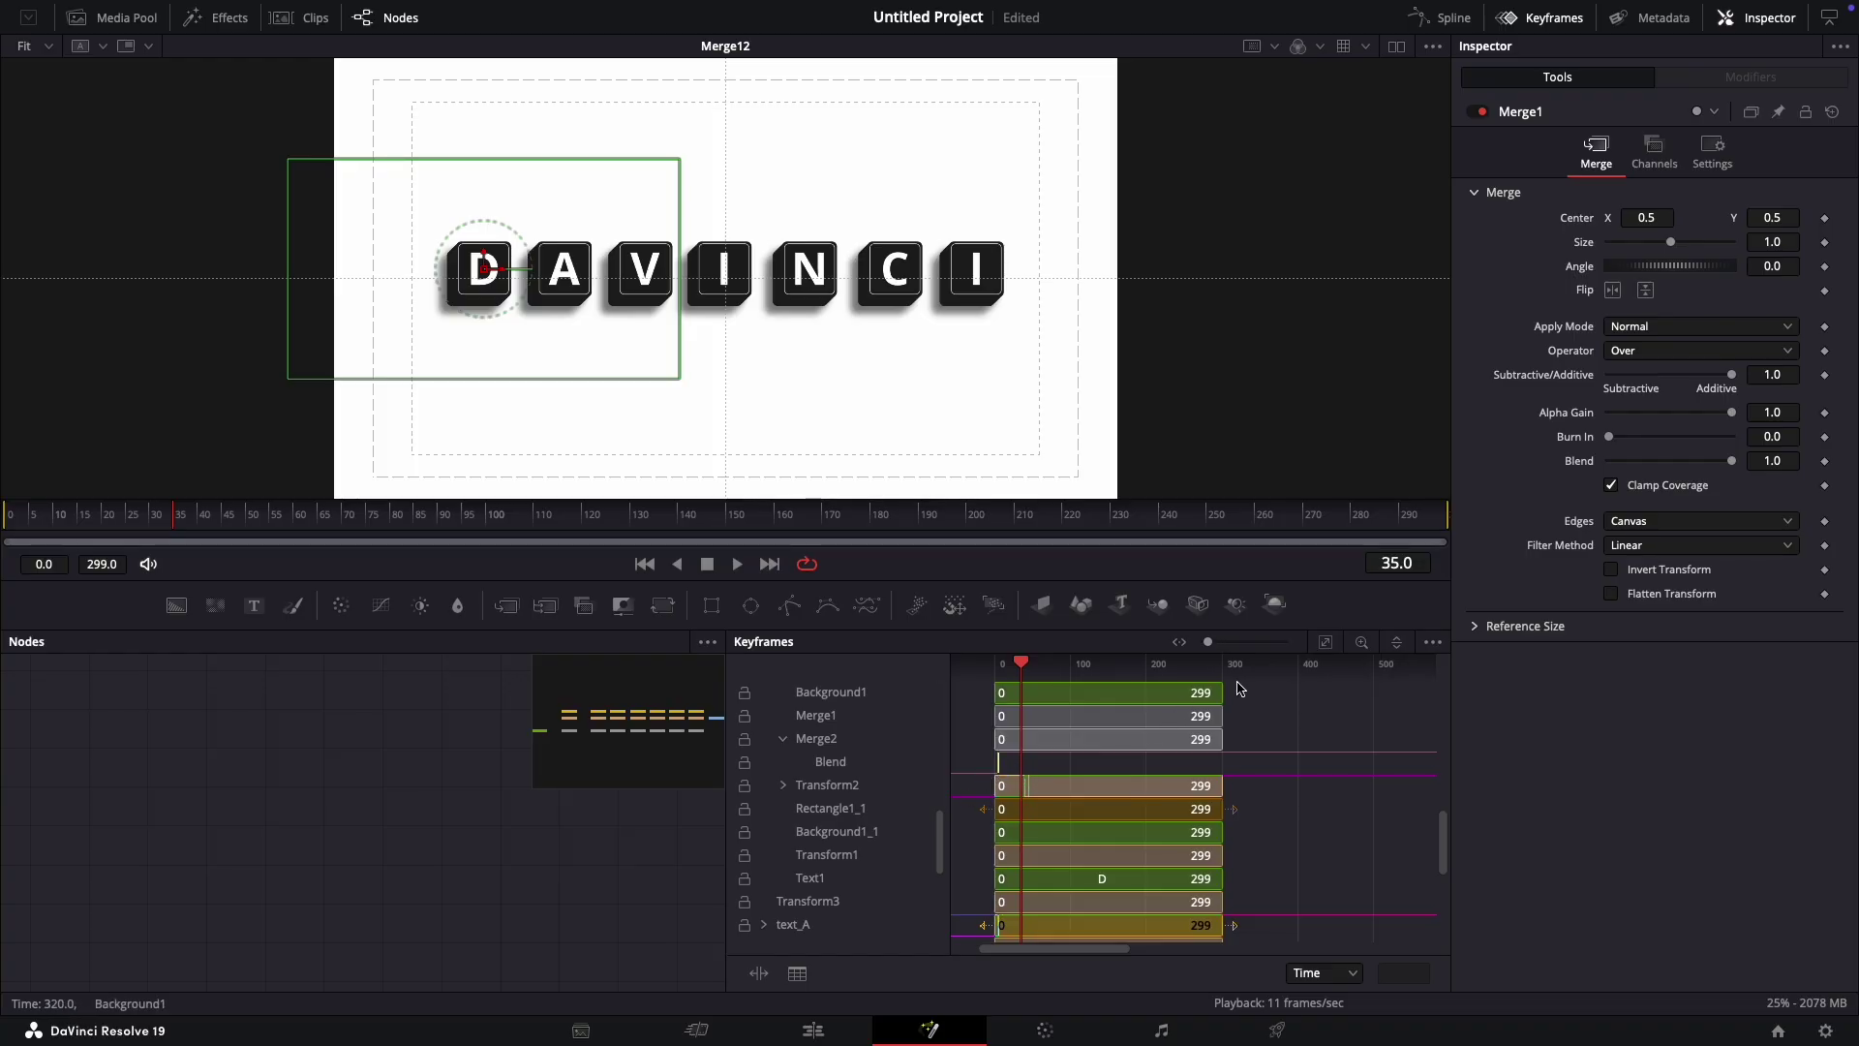
drag(1207, 642, 1221, 643)
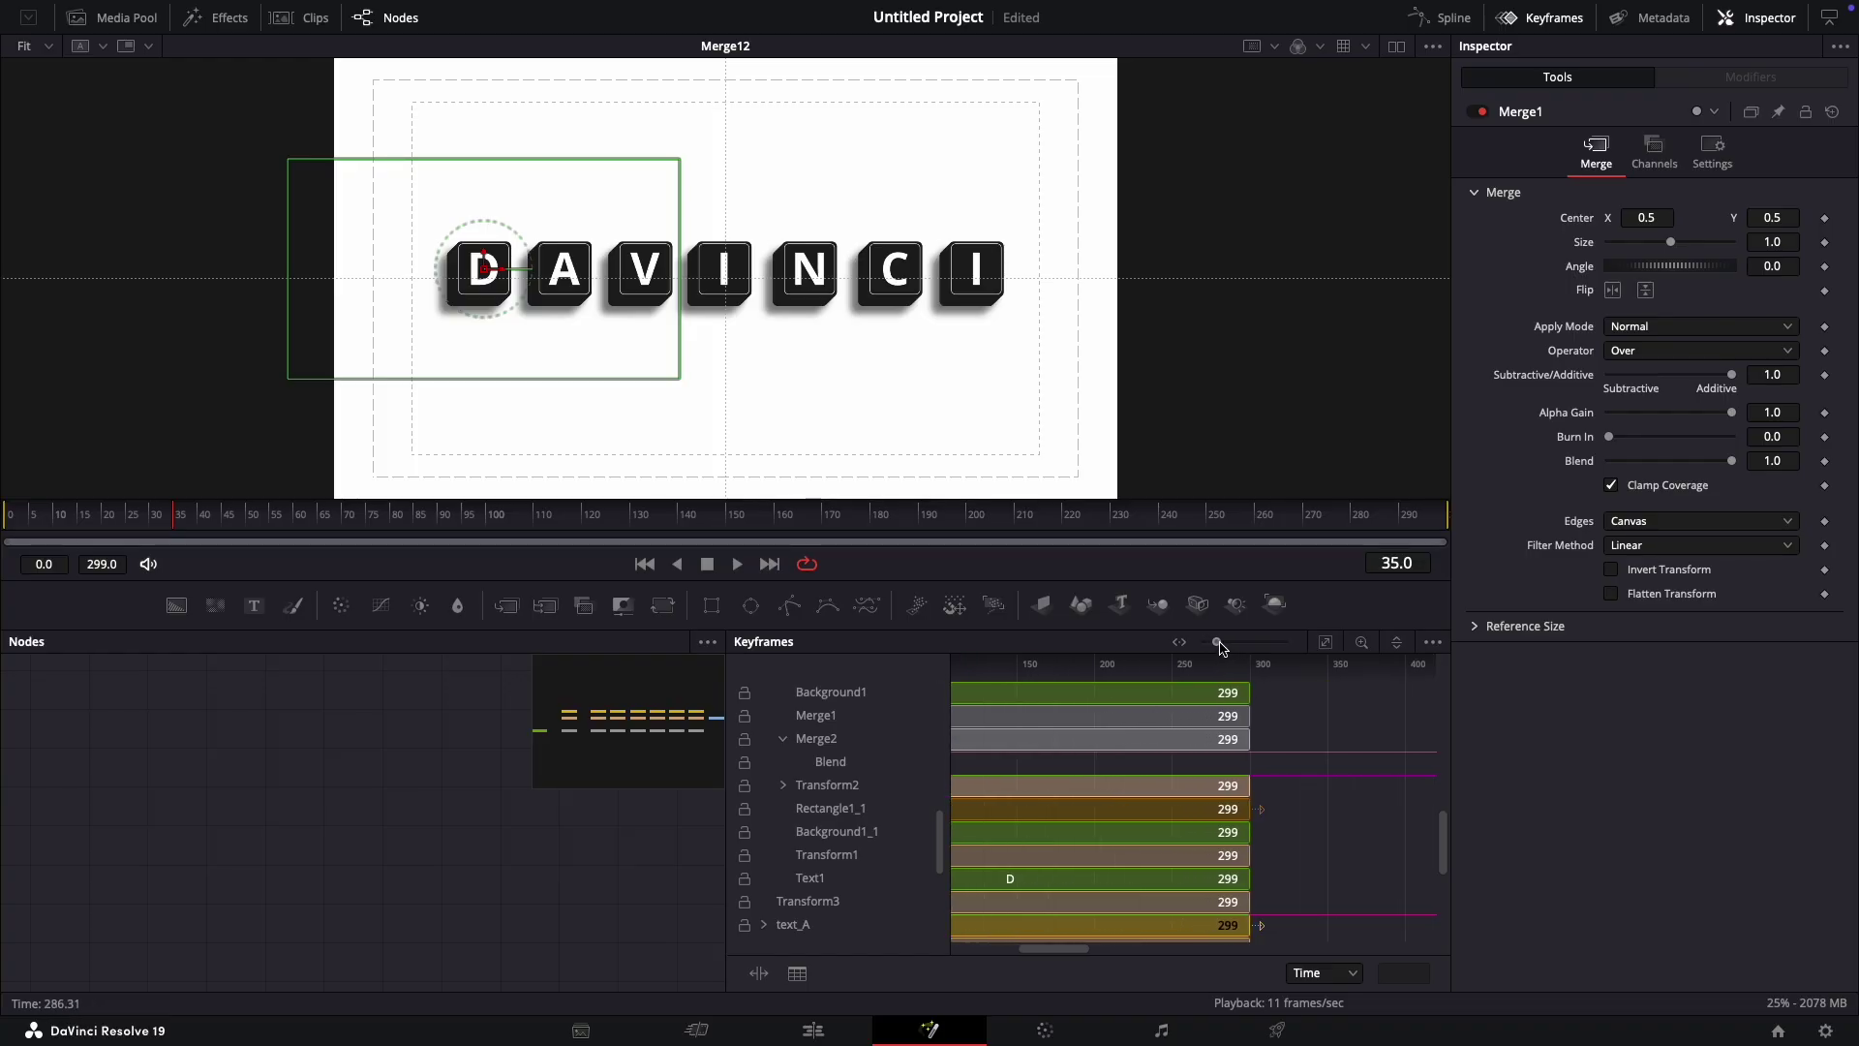
drag(1052, 949, 1009, 949)
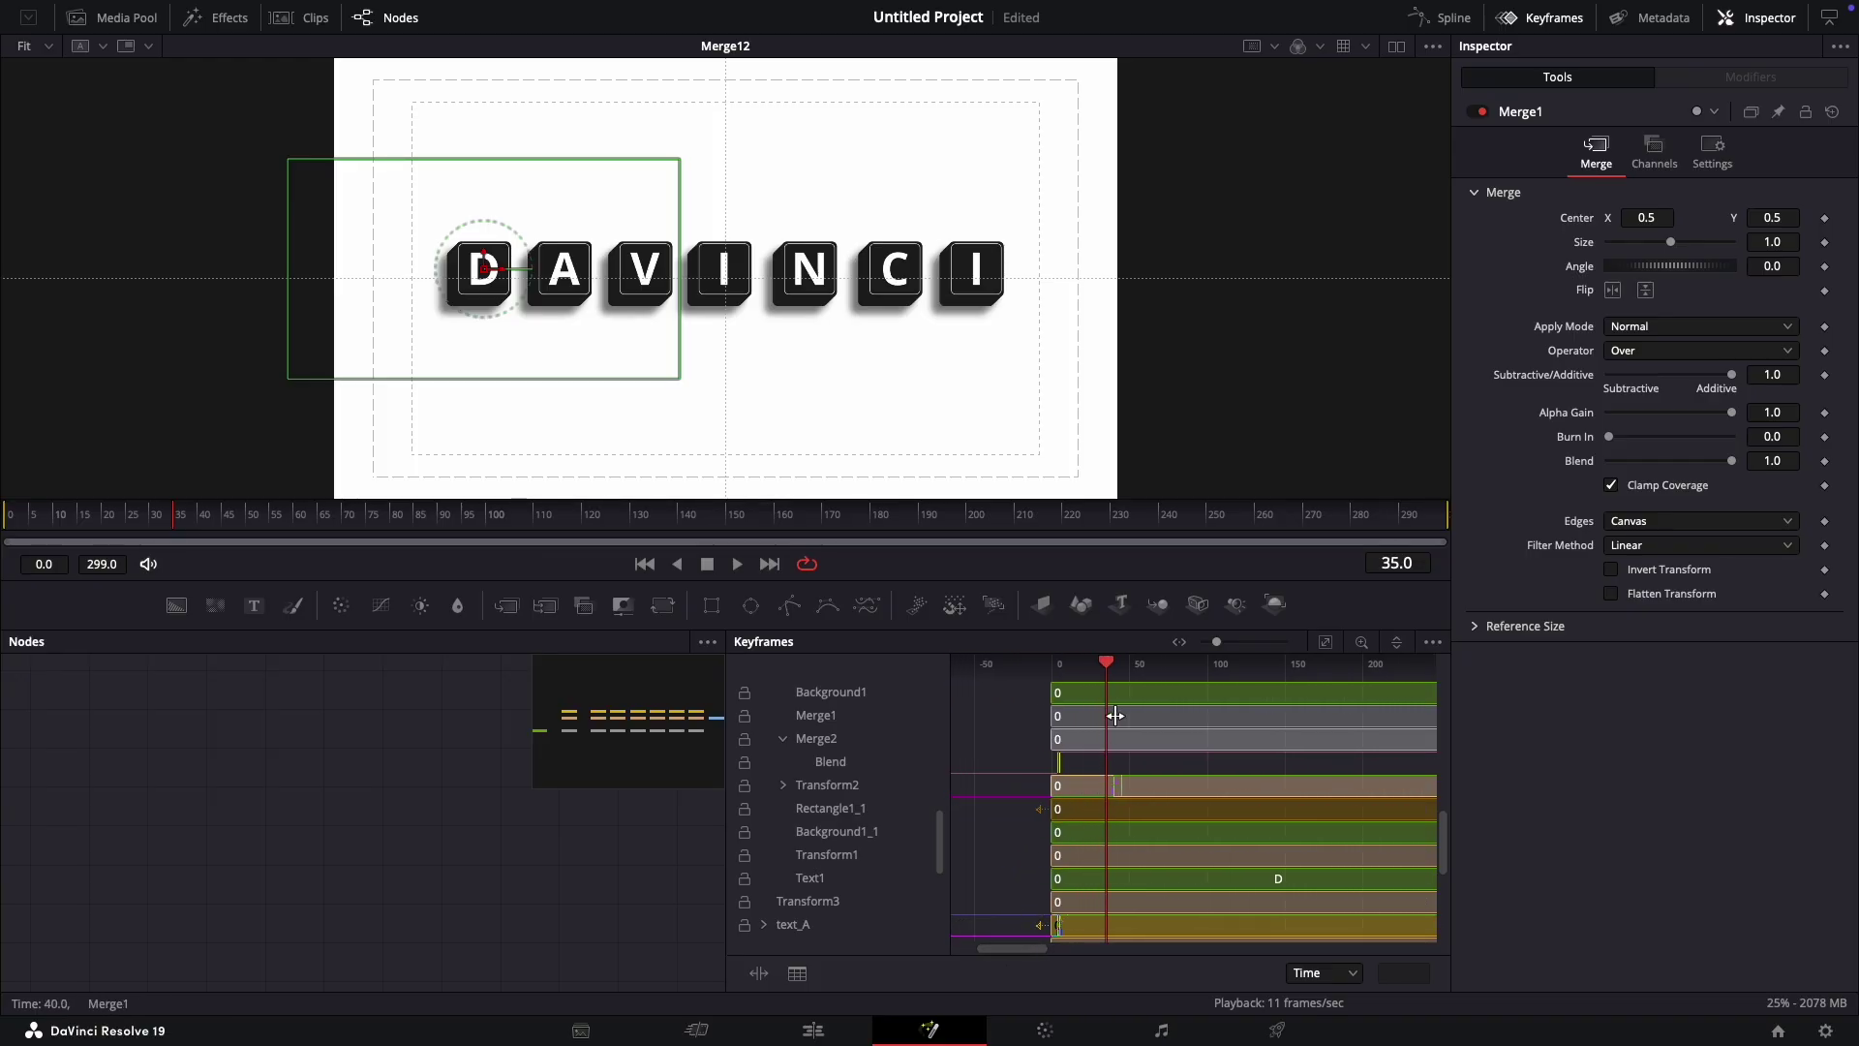
drag(1108, 664, 1117, 668)
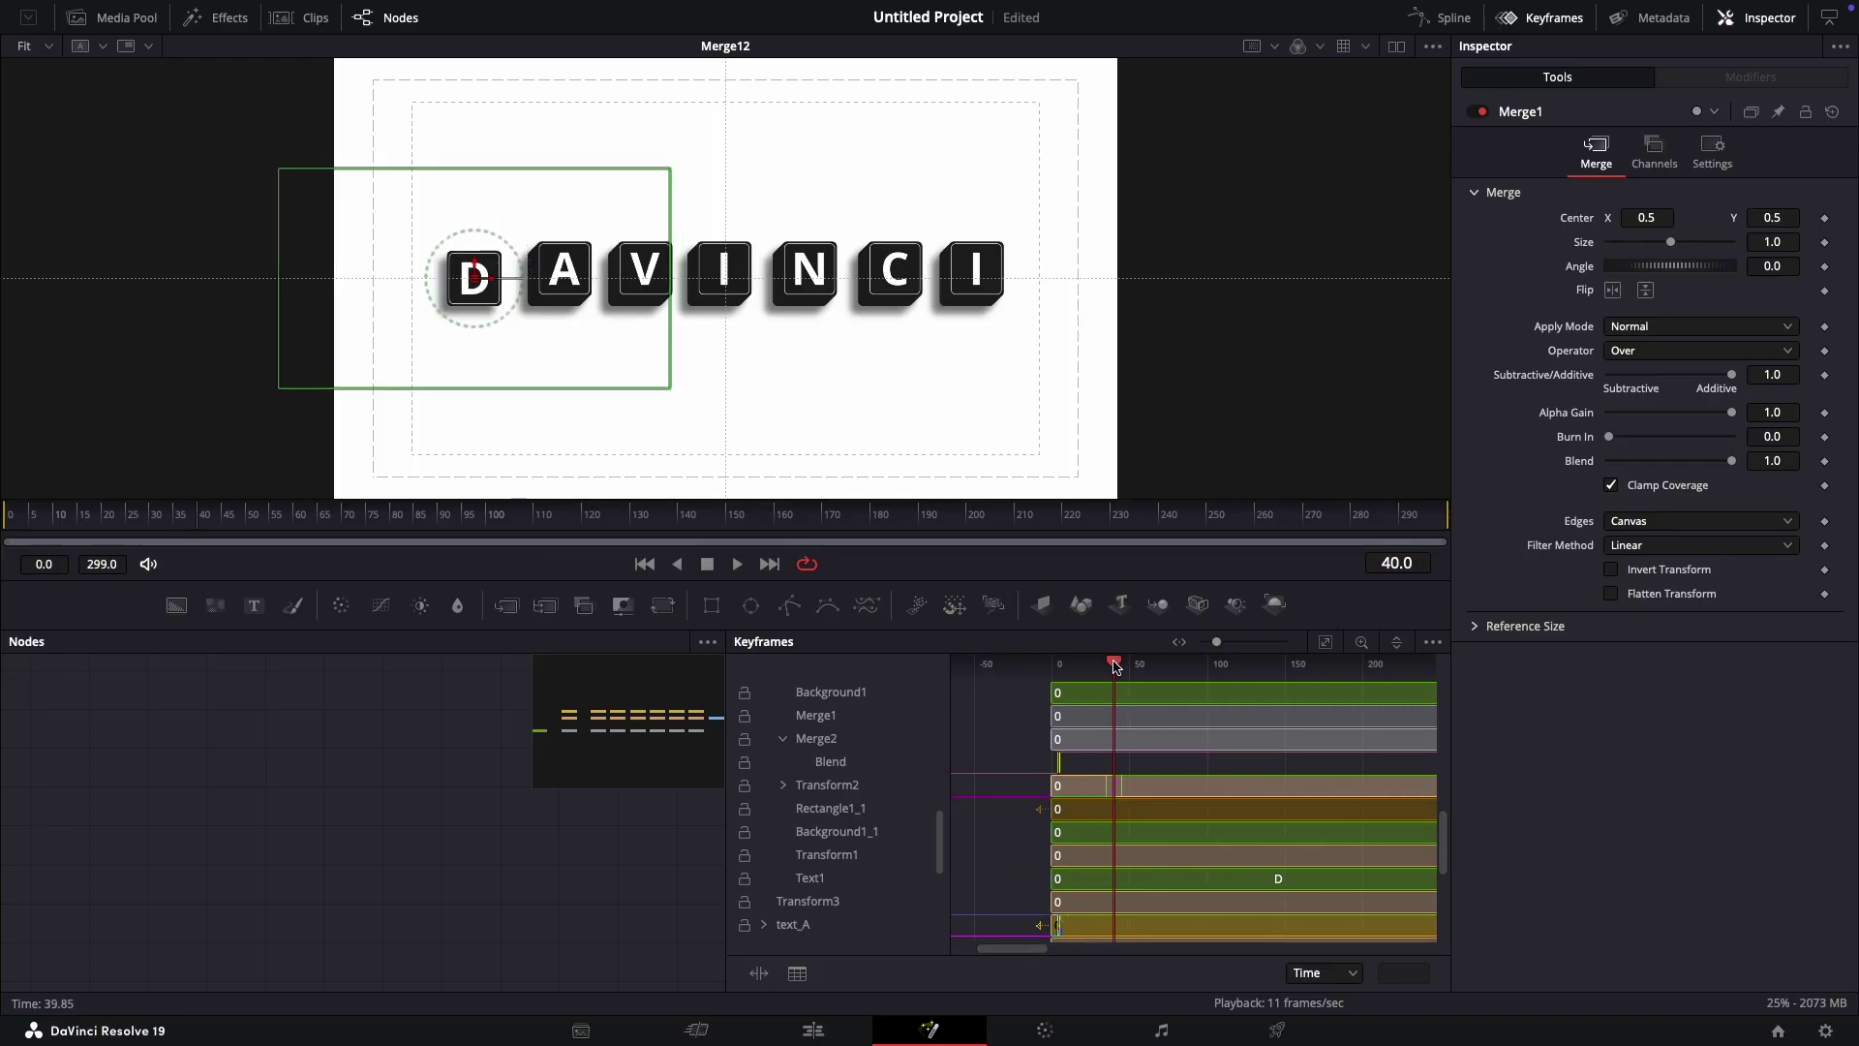
drag(118, 531, 145, 533)
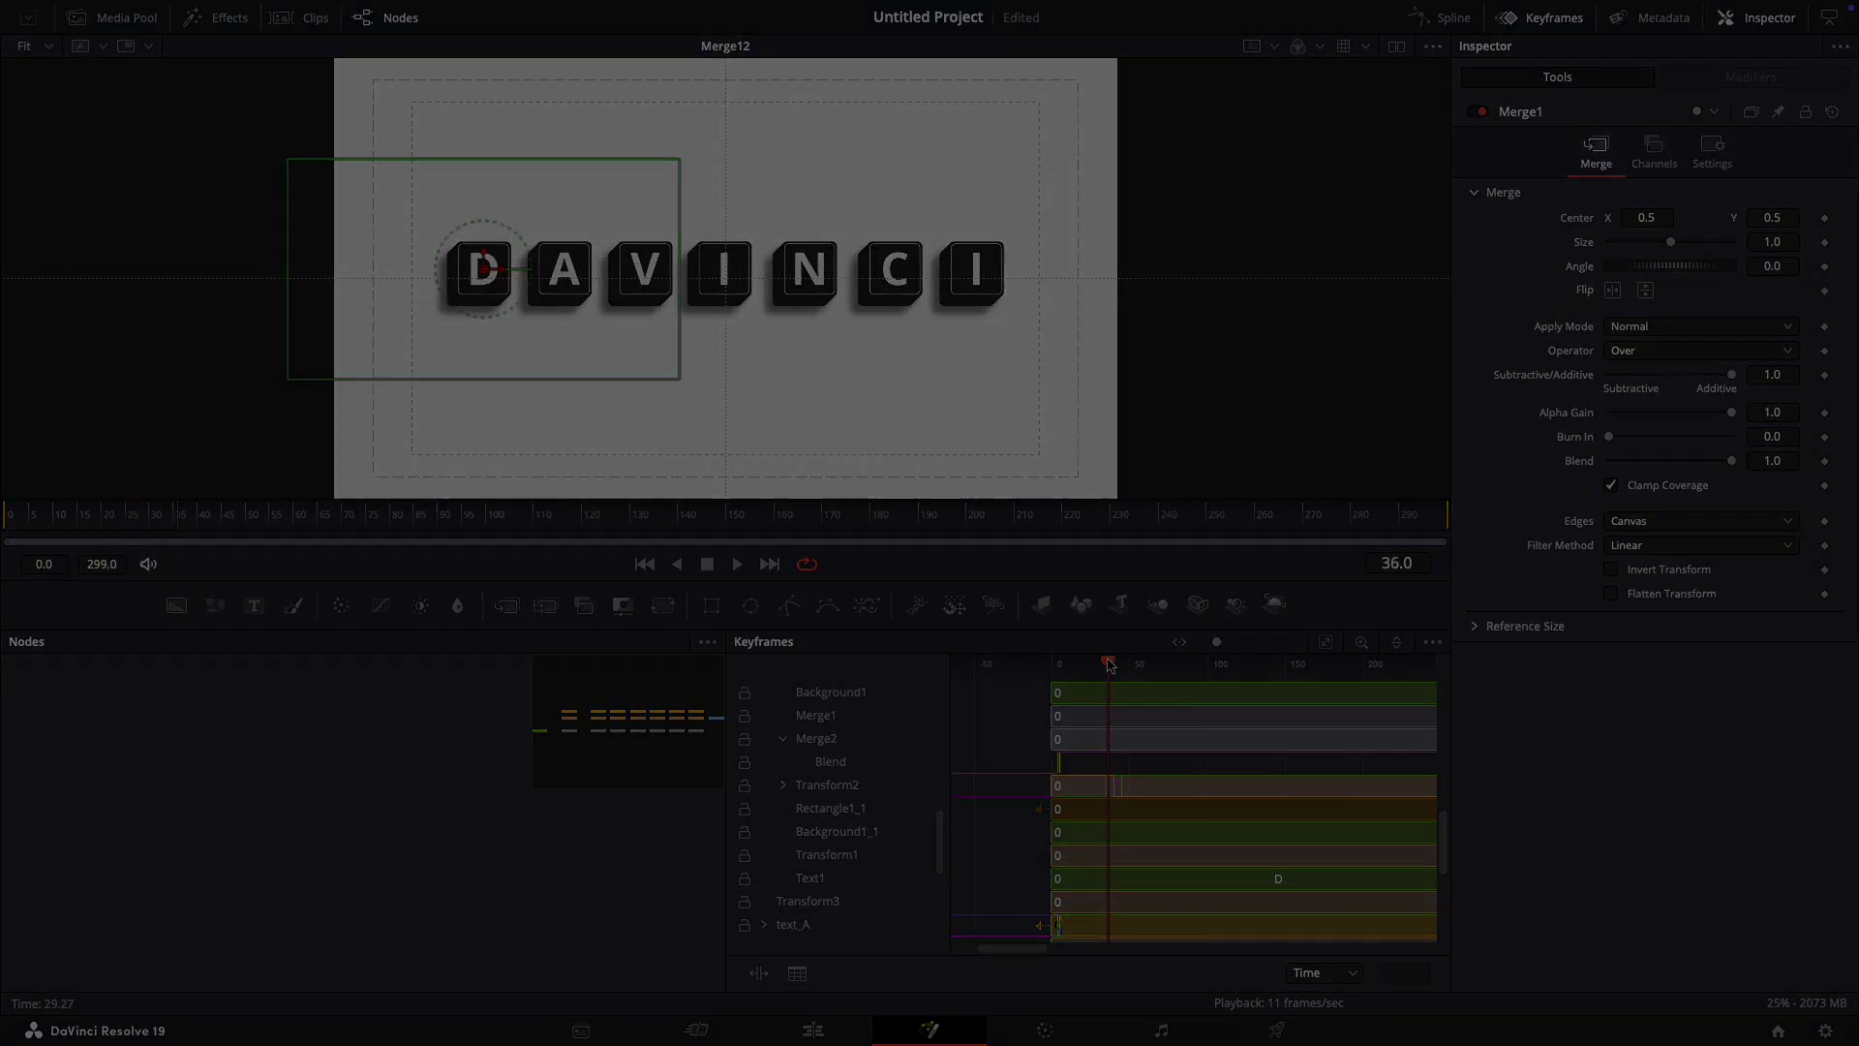
click(1114, 664)
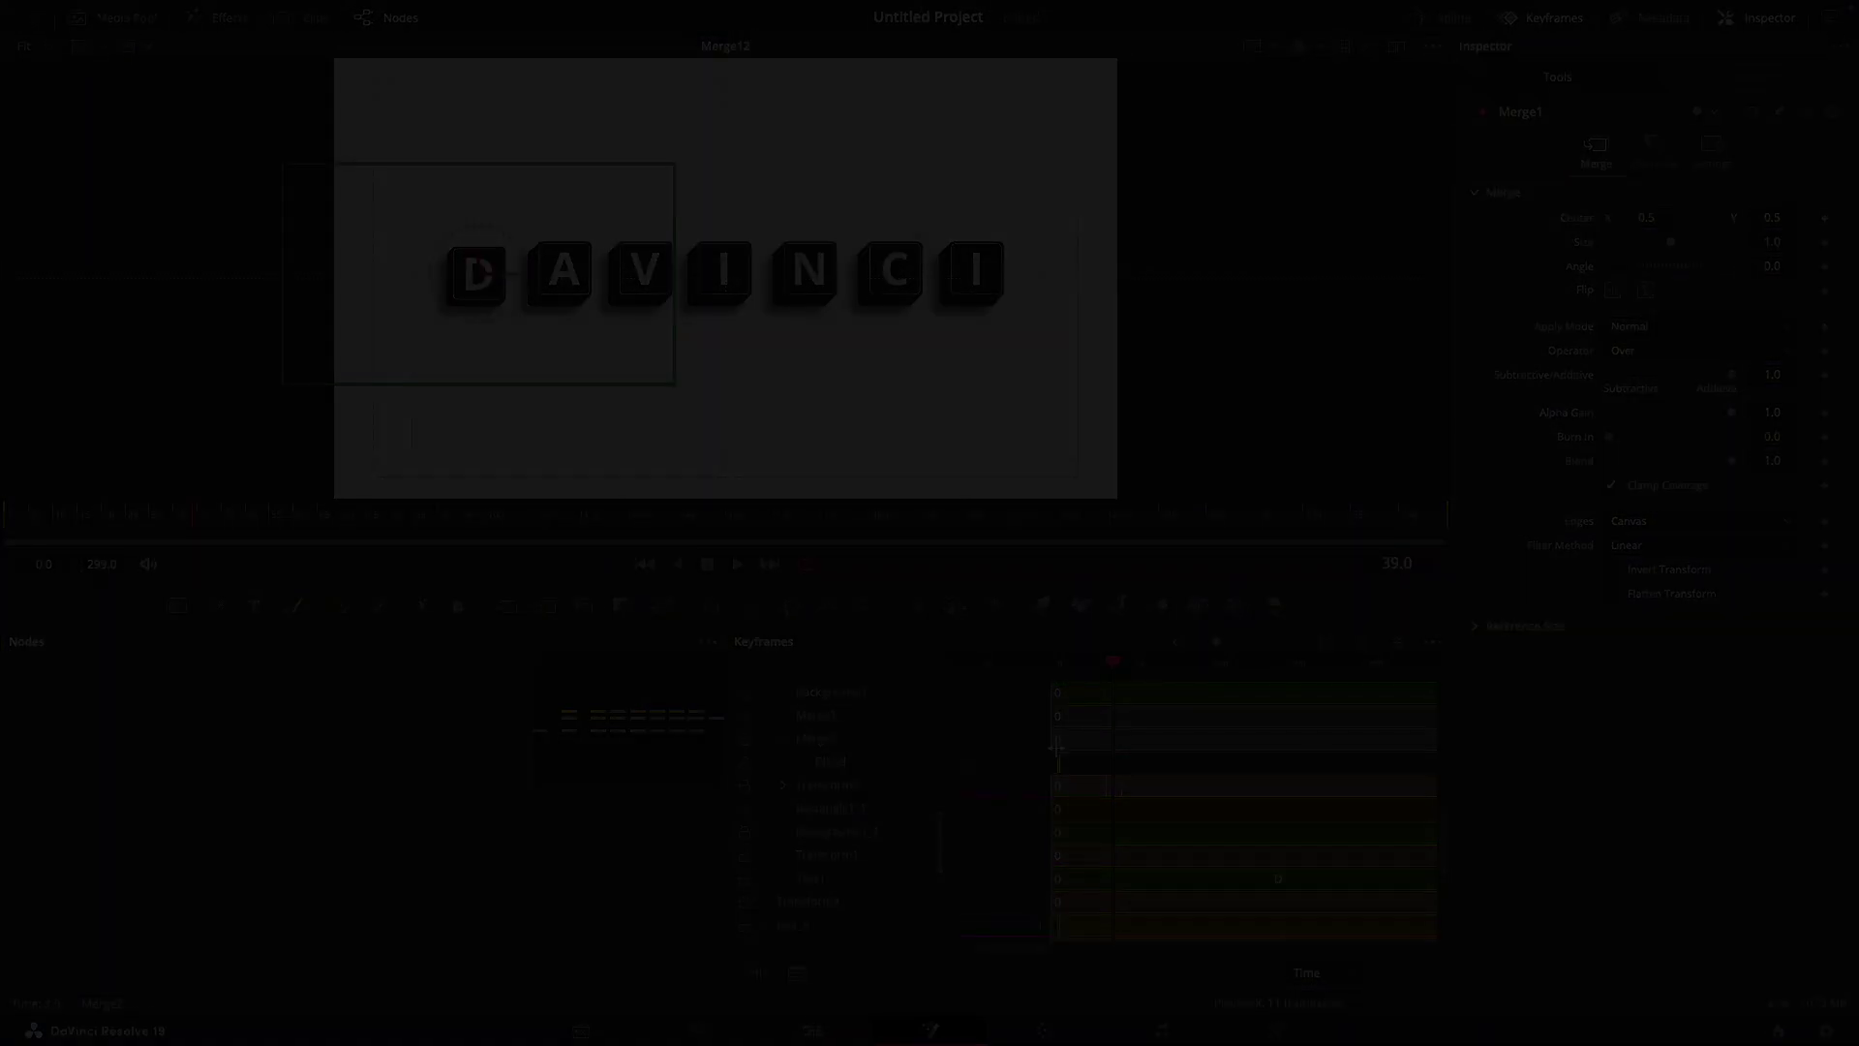